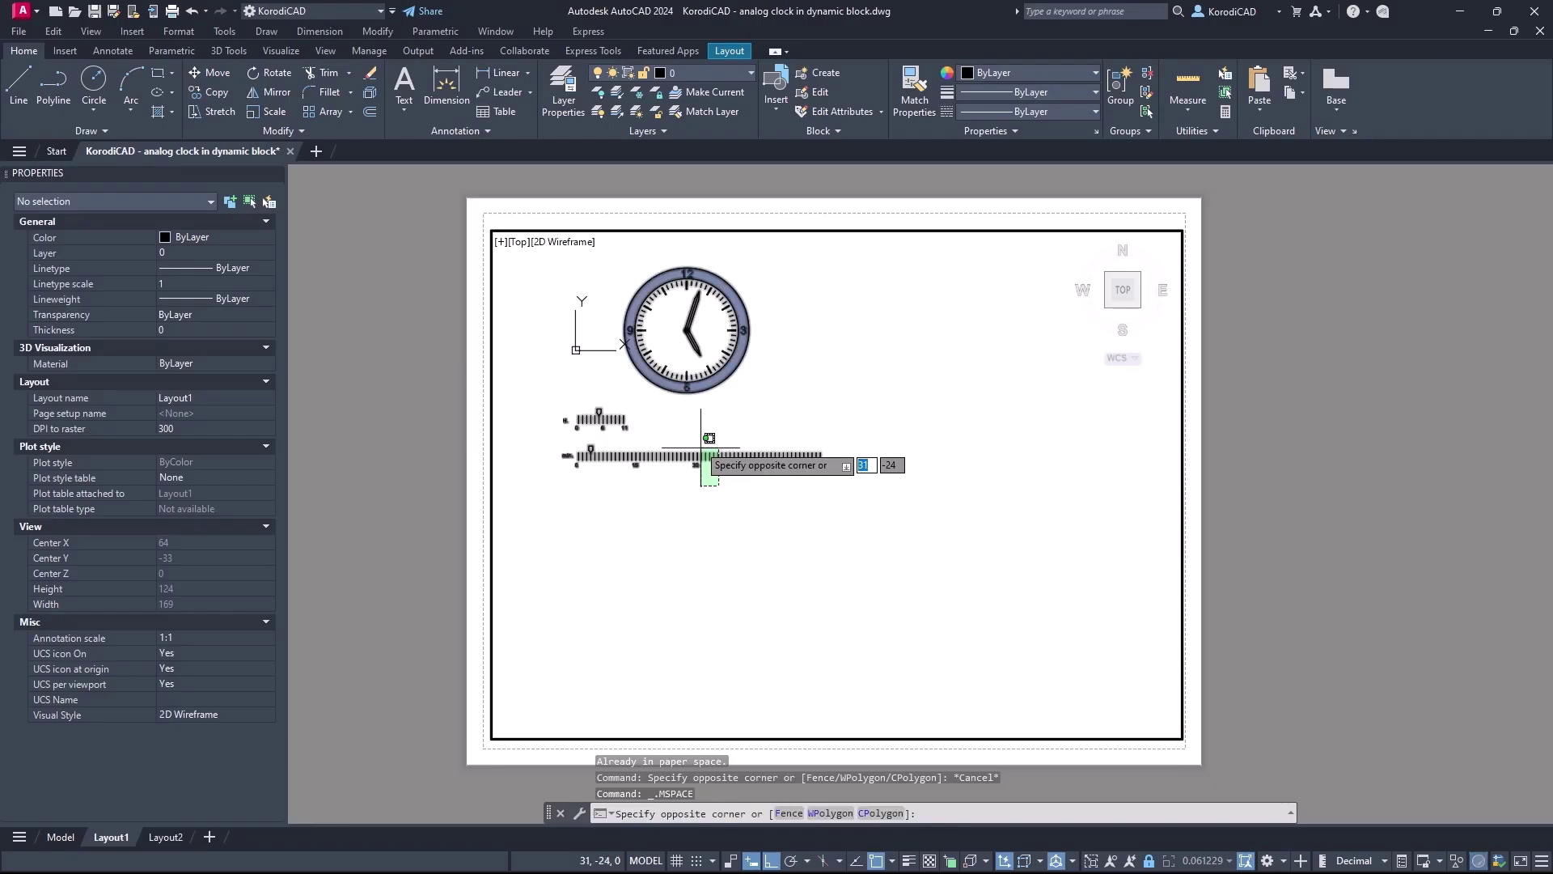
Copy the clock to the right, then copy both clocks below to form a two-by-two grid
{"action": "right_click", "coordinate": [697, 366]}
{"action": "left_click", "coordinate": [768, 566]}
{"action": "left_click", "coordinate": [546, 548]}
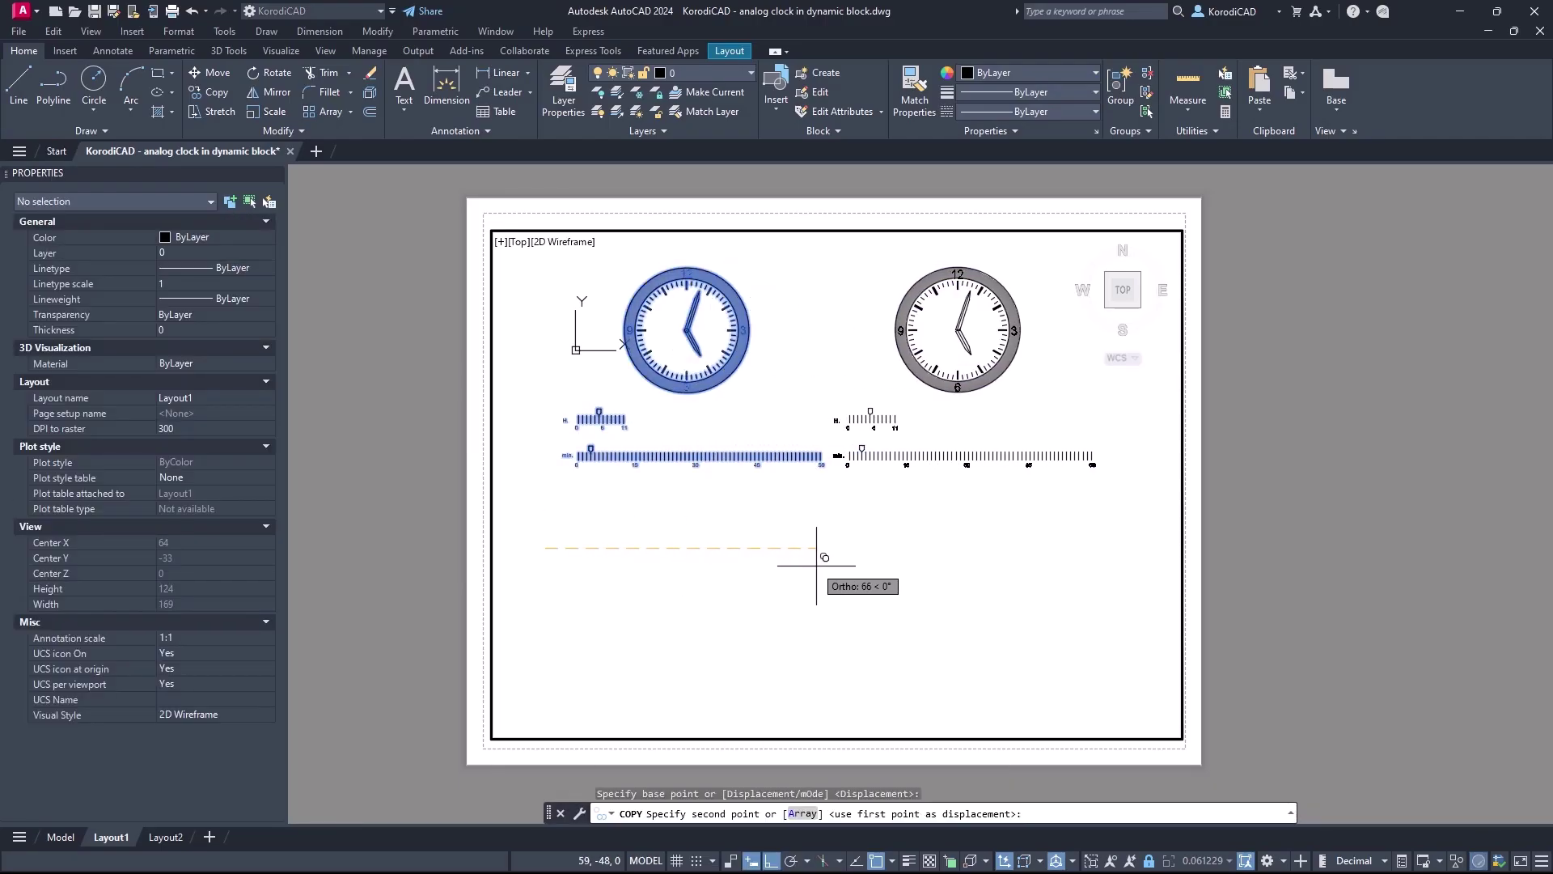
{"action": "left_click", "coordinate": [862, 655]}
{"action": "key", "text": "Escape"}
{"action": "left_click", "coordinate": [1140, 506]}
{"action": "left_click", "coordinate": [790, 420]}
{"action": "key", "text": "space"}
{"action": "left_click", "coordinate": [791, 420]}
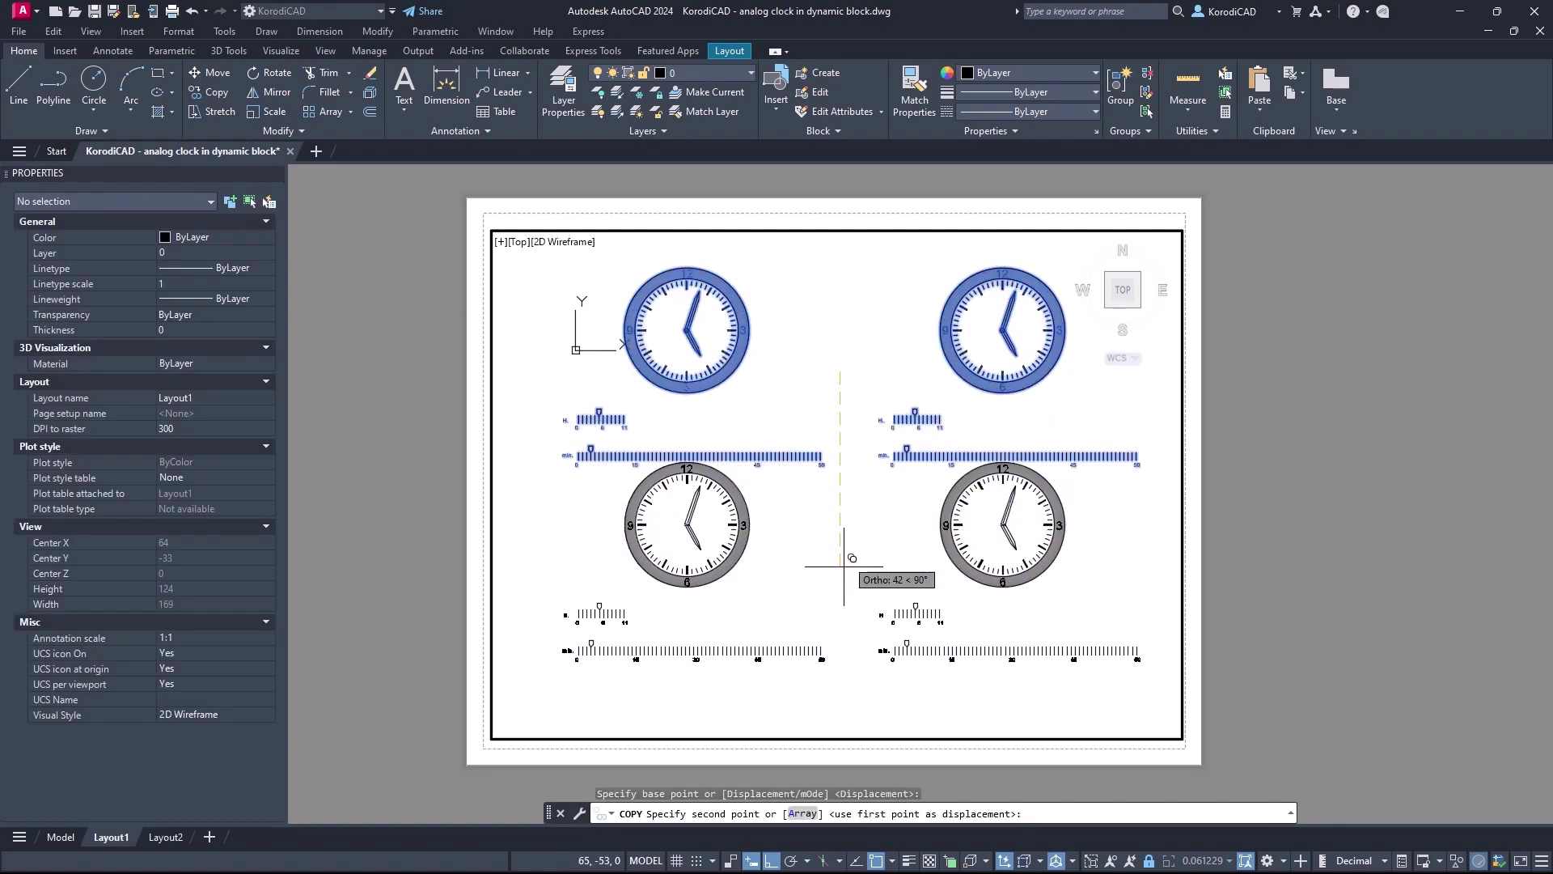
Drag the upper-left clock's minute grip to about 45 minutes
{"action": "left_click", "coordinate": [847, 597]}
{"action": "key", "text": "Escape"}
{"action": "left_click", "coordinate": [613, 439]}
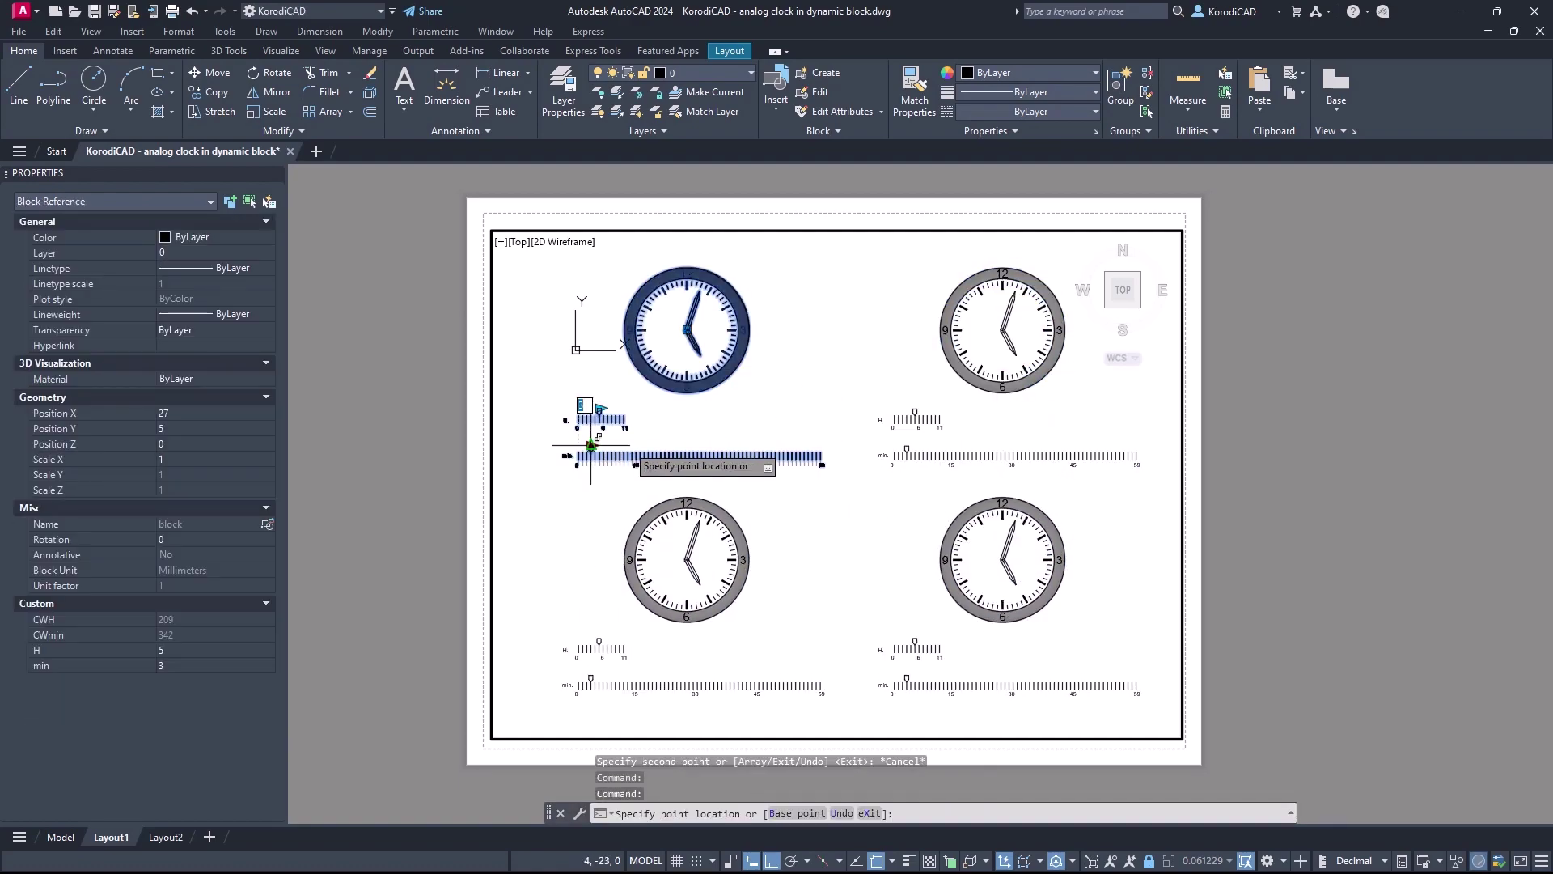
{"action": "left_click_drag", "start_coordinate": [592, 446], "coordinate": [746, 448]}
{"action": "key", "text": "Escape"}
Set the upper-right clock's minutes to about 24 and grab the lower-left clock's hour grip
{"action": "left_click", "coordinate": [915, 411]}
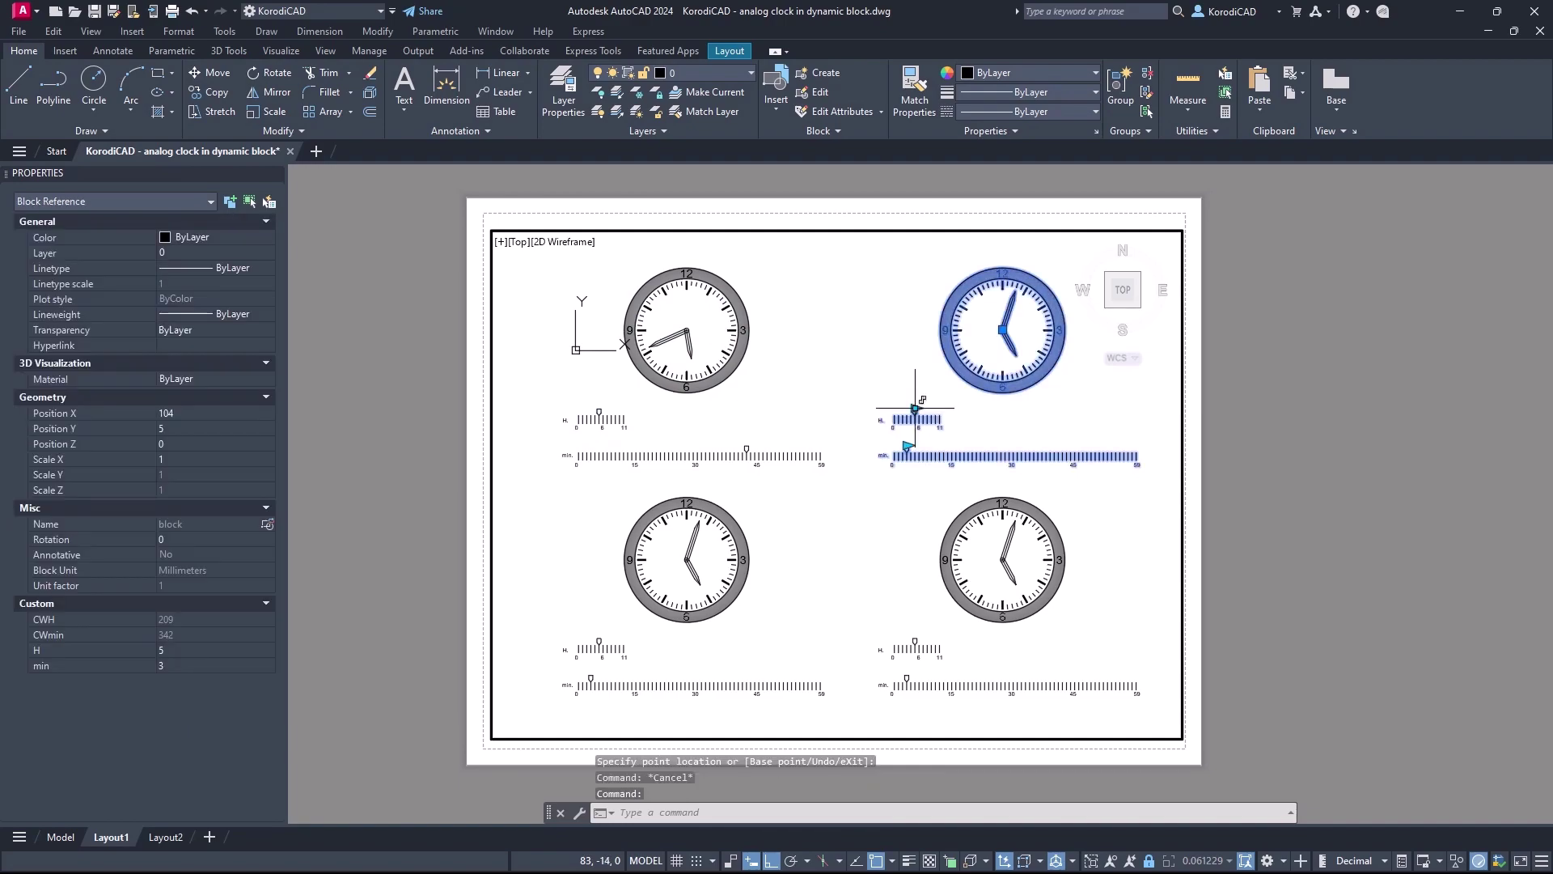
{"action": "left_click", "coordinate": [906, 446]}
{"action": "left_click", "coordinate": [988, 446]}
{"action": "key", "text": "Escape"}
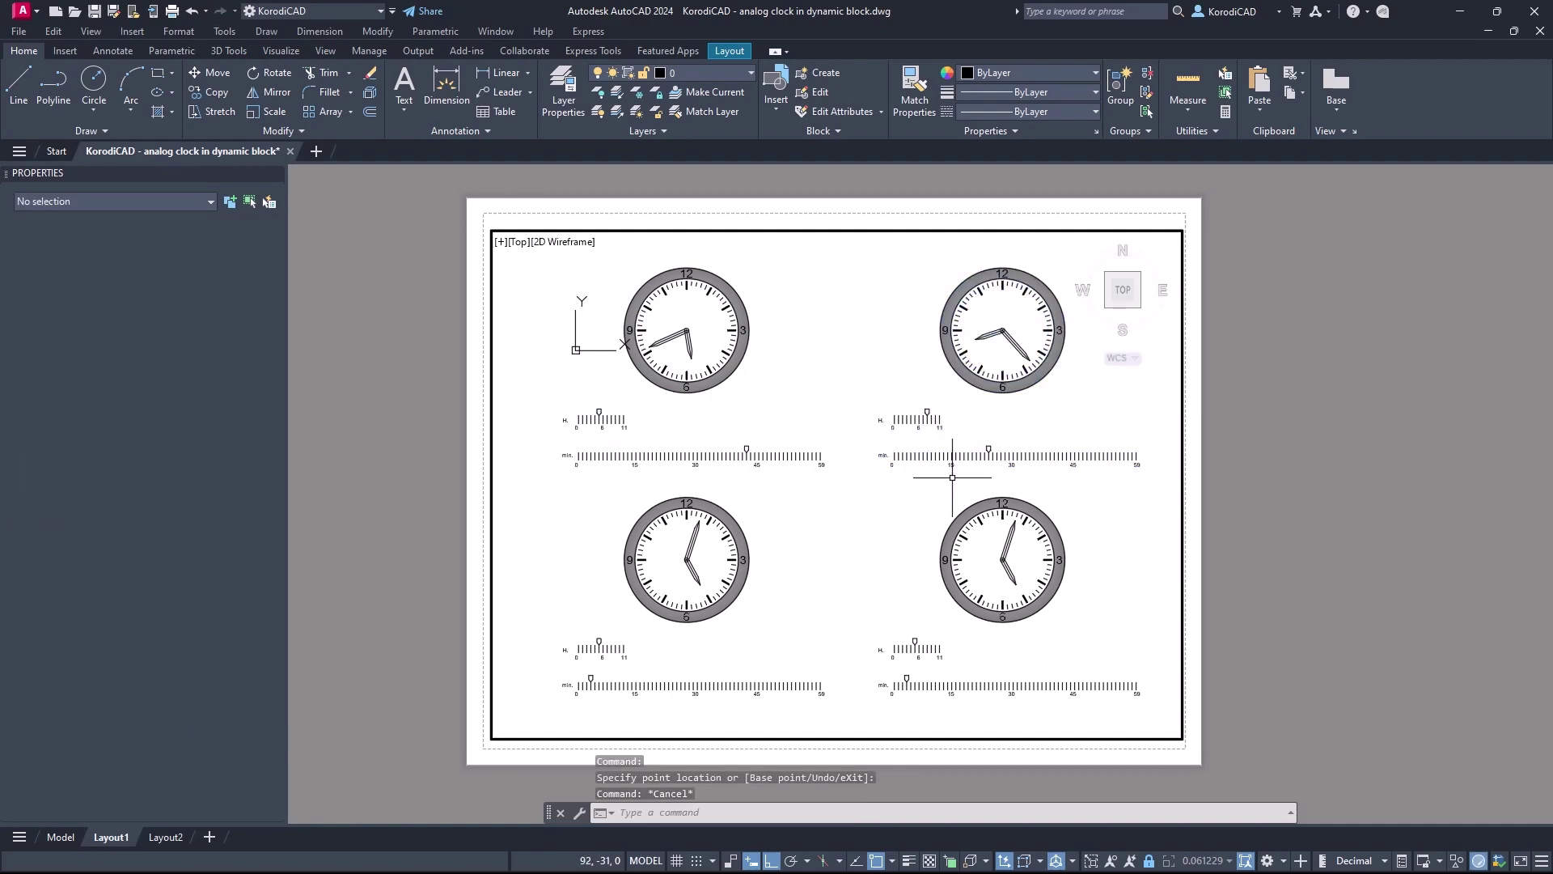
{"action": "left_click", "coordinate": [600, 650]}
{"action": "left_click", "coordinate": [599, 641]}
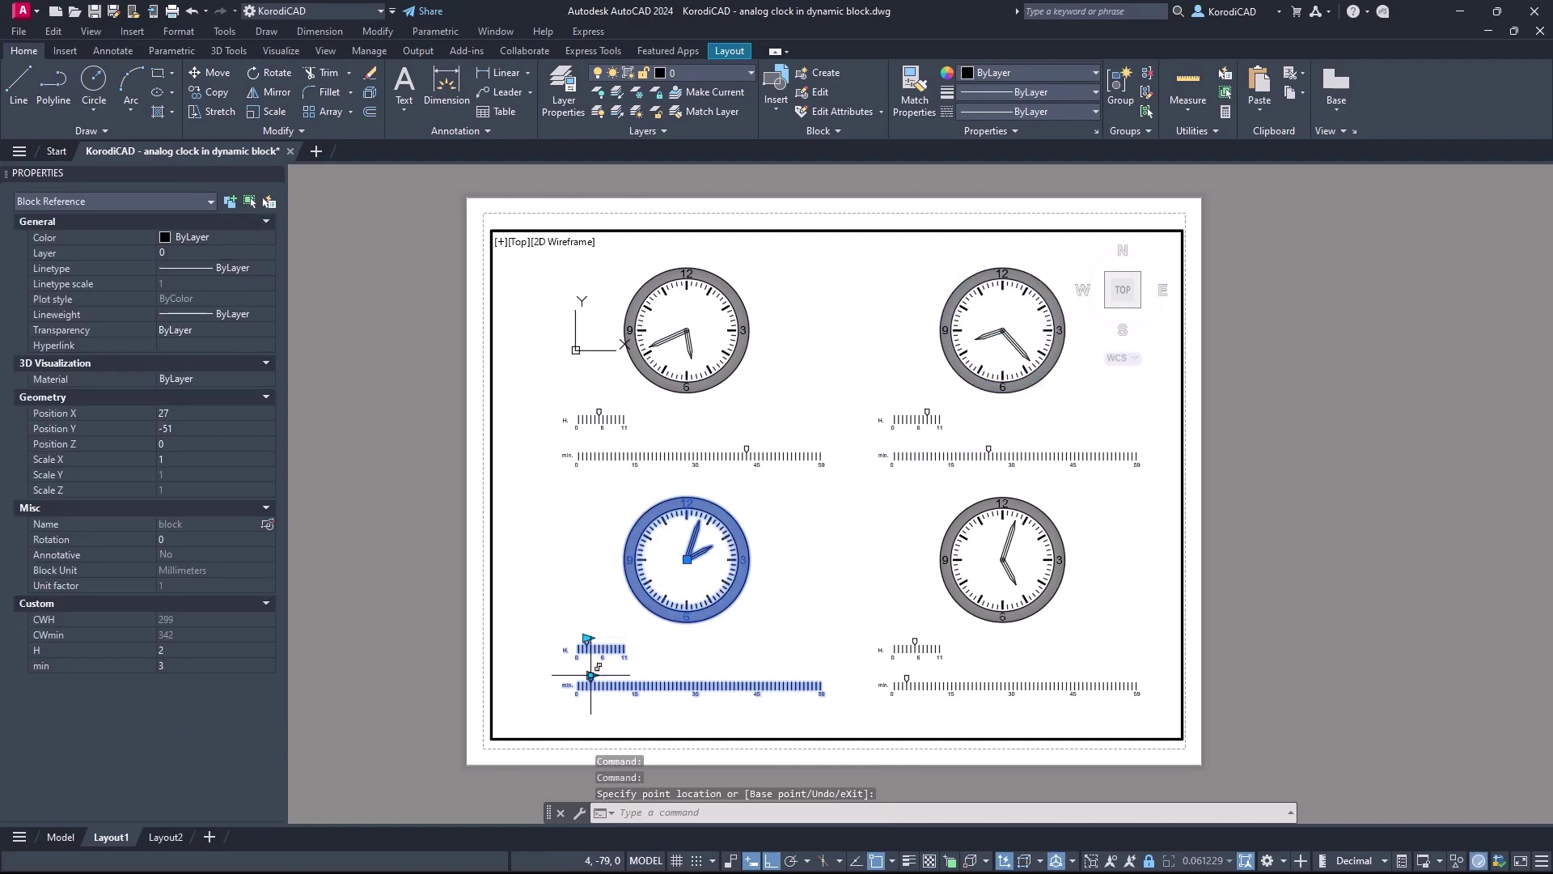
Set the lower-left clock's new hour, then open UNITS and make angles measure clockwise
{"action": "left_click", "coordinate": [717, 645]}
{"action": "key", "text": "Escape"}
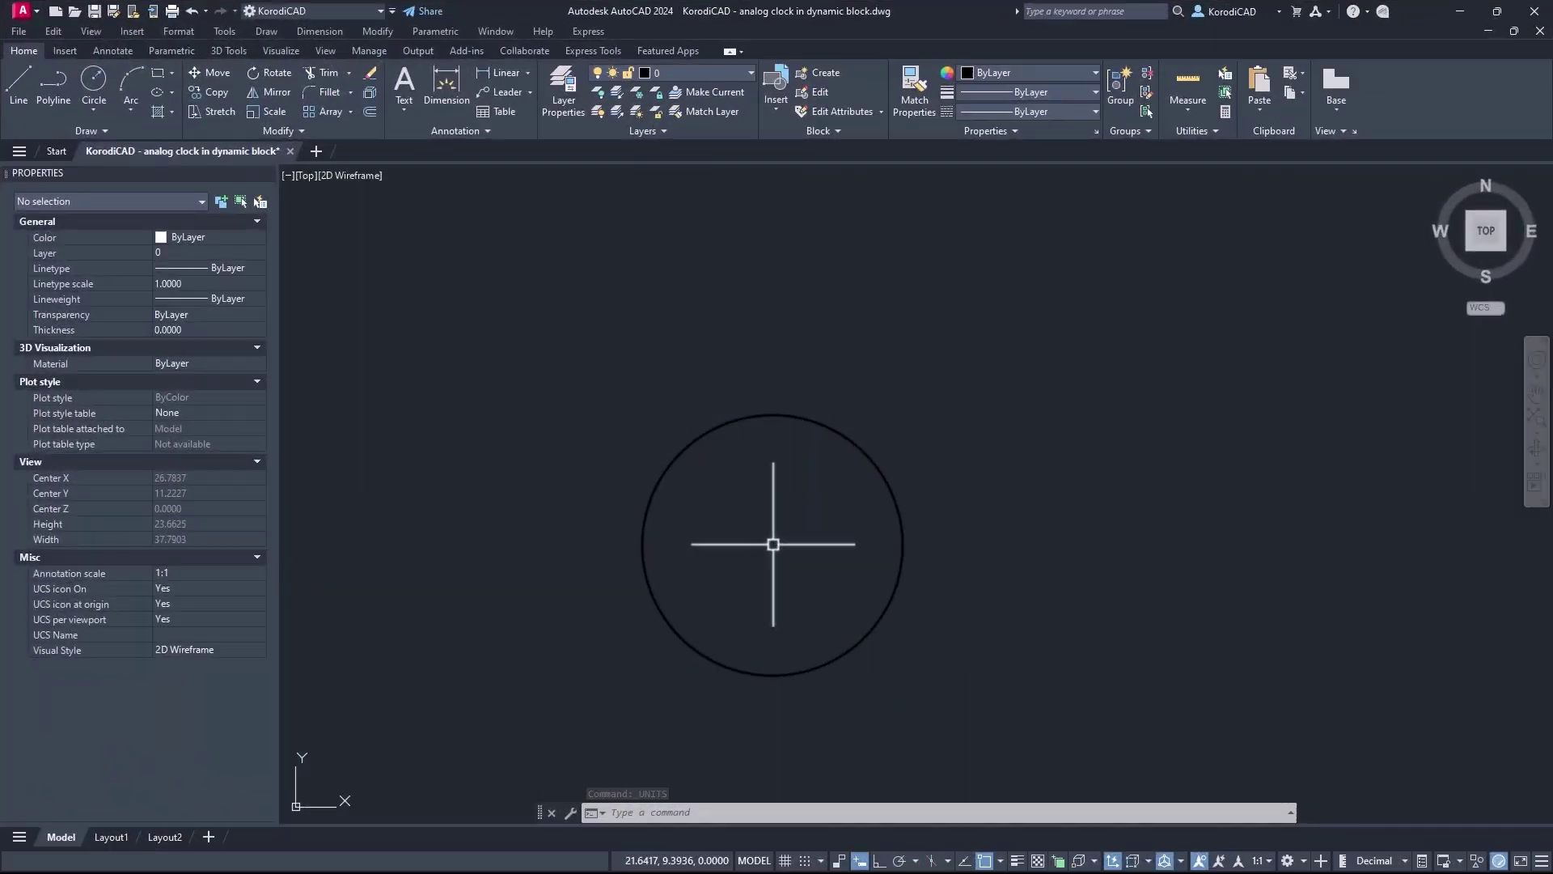
{"action": "type", "text": "UNItS"}
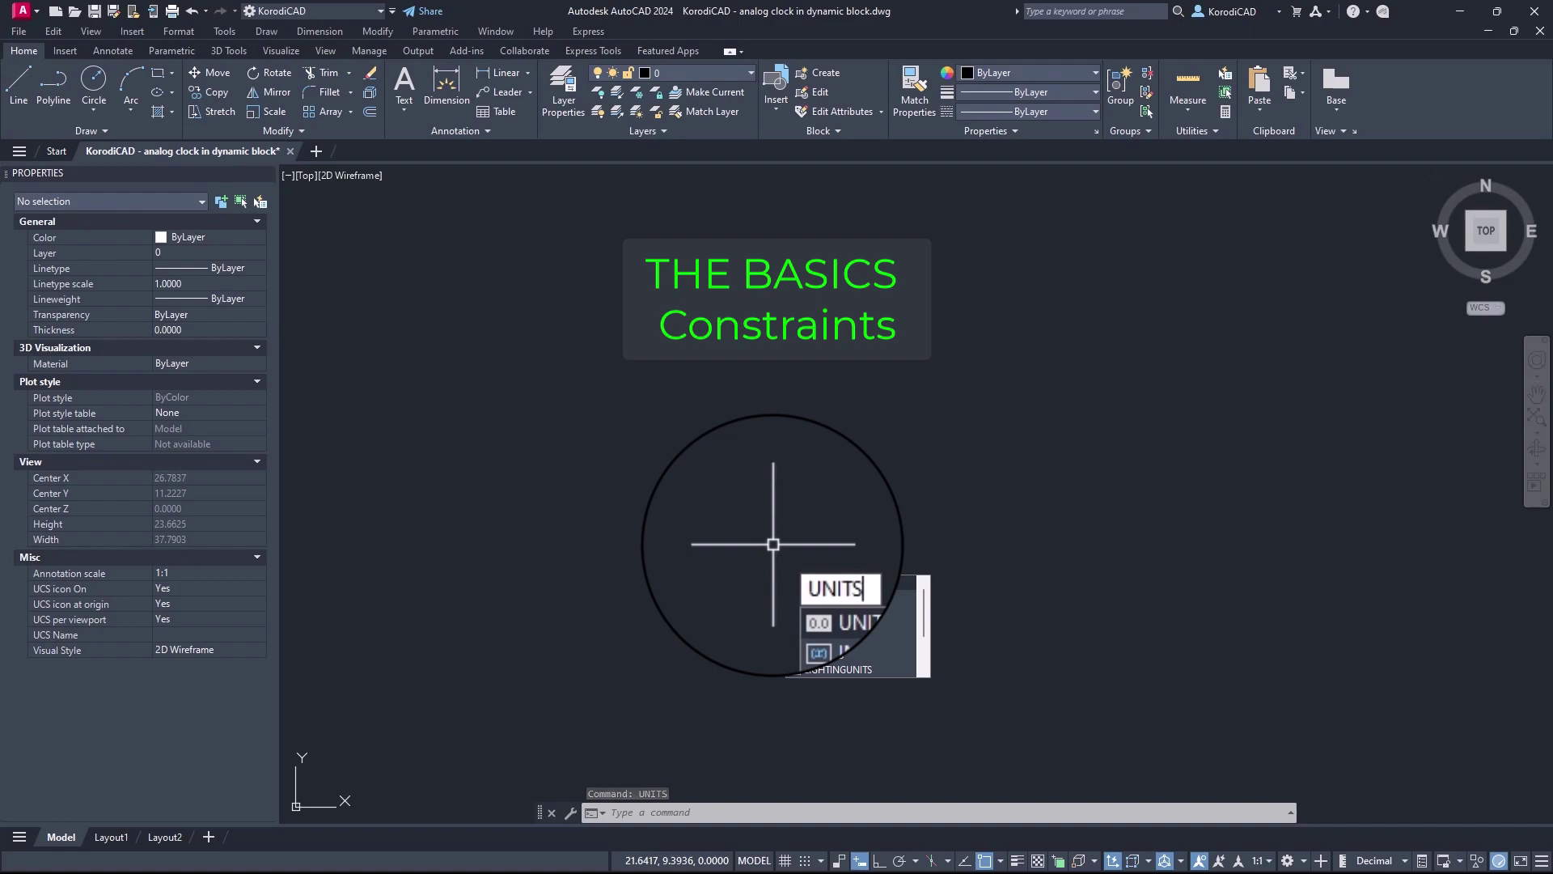
{"action": "key", "text": "Return"}
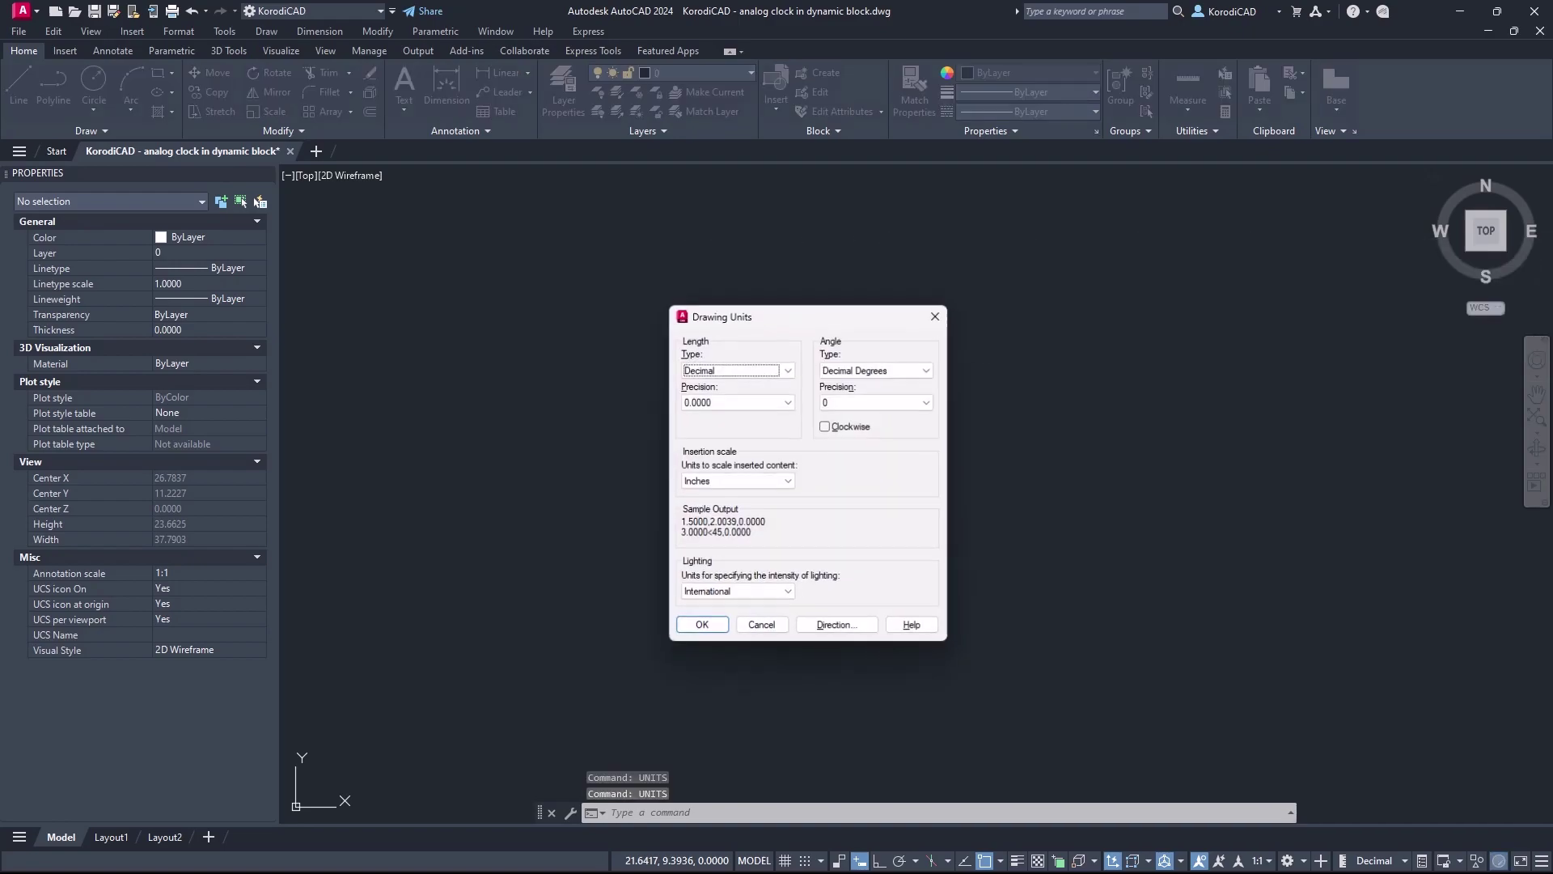
{"action": "left_click", "coordinate": [825, 426]}
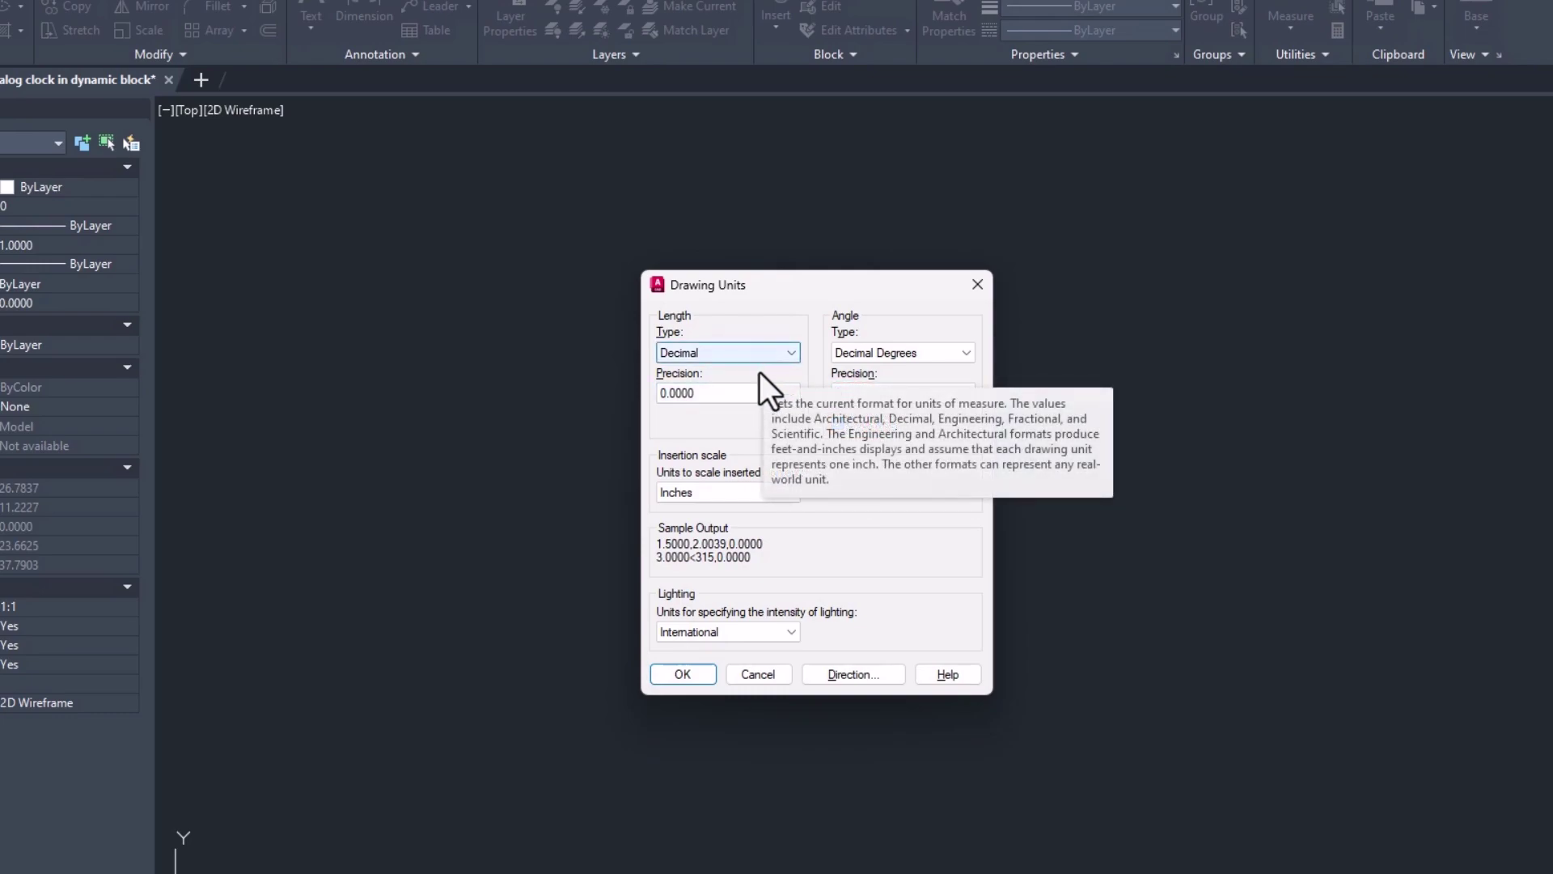
Set length precision to 0 and the insertion scale to Millimeters
{"action": "left_click", "coordinate": [766, 401]}
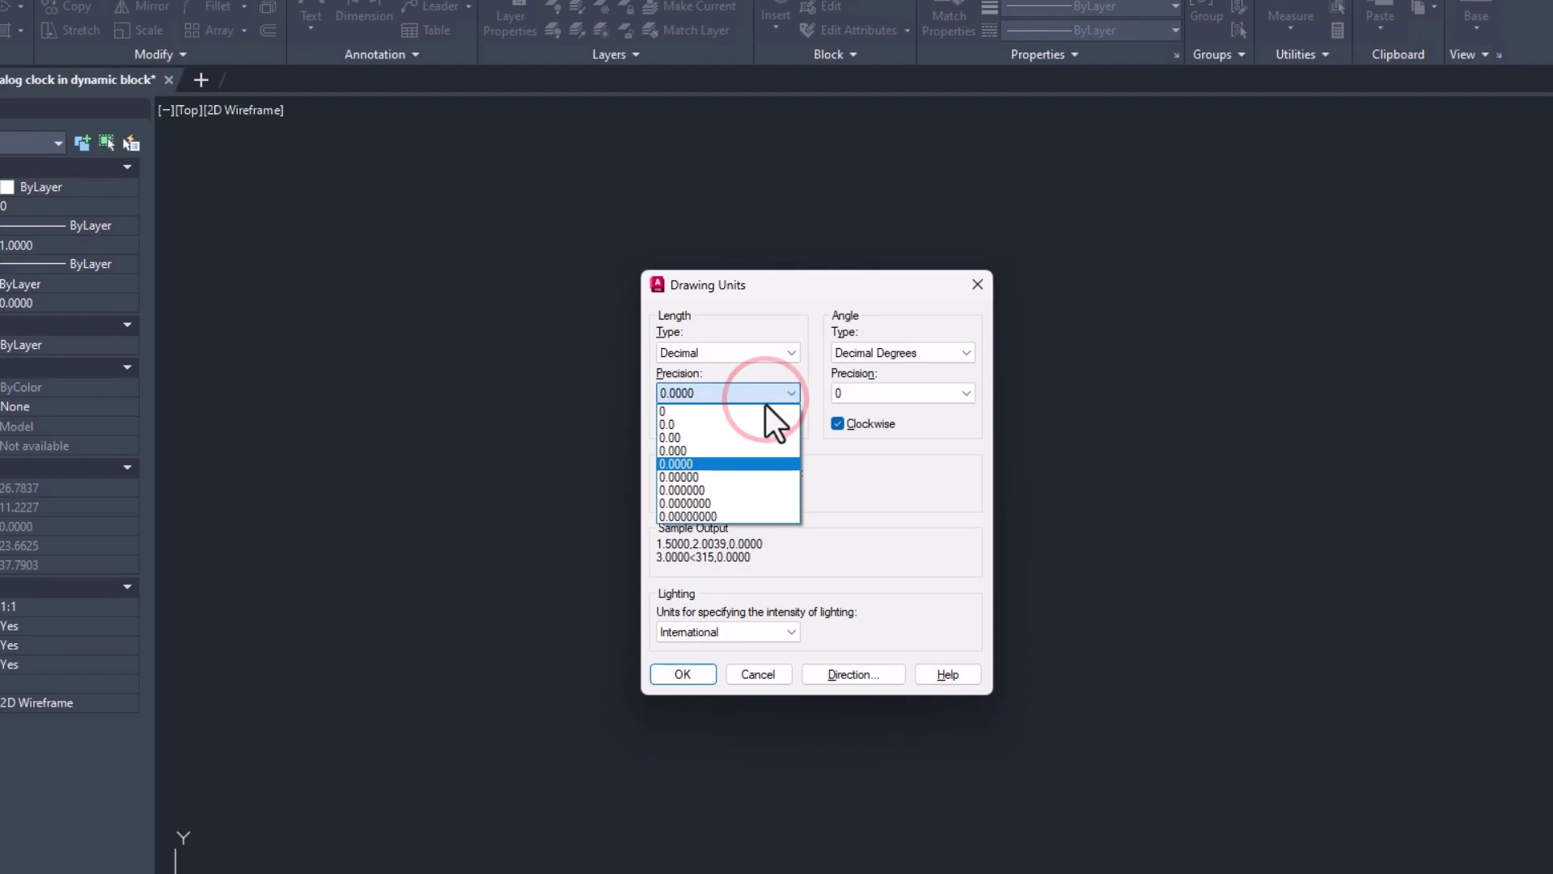
{"action": "left_click", "coordinate": [765, 411]}
{"action": "left_click", "coordinate": [765, 438]}
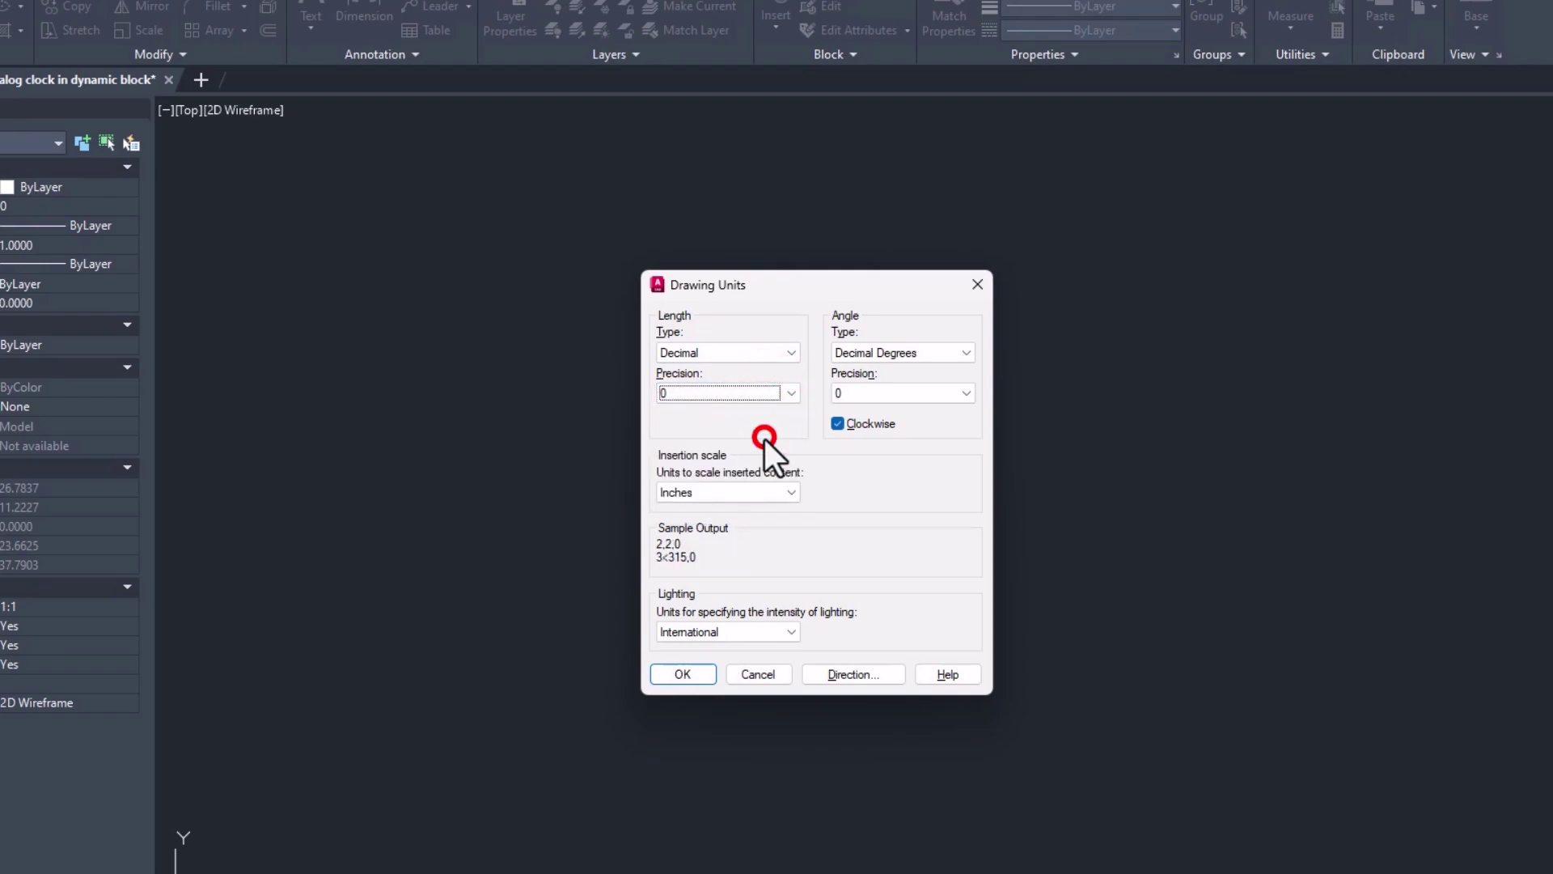
{"action": "left_click", "coordinate": [755, 498]}
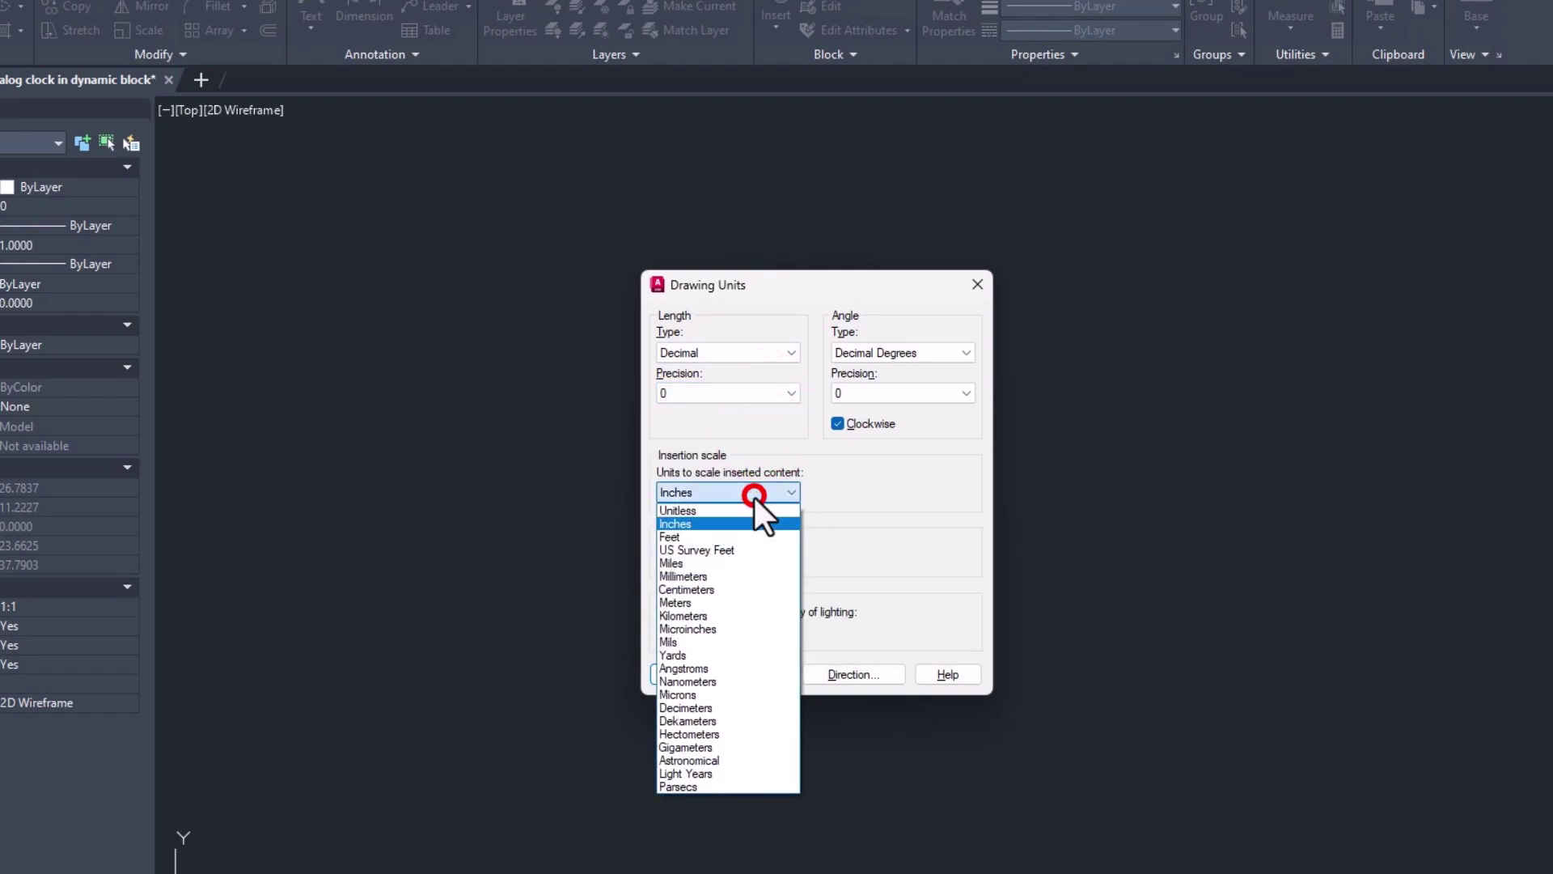
{"action": "left_click", "coordinate": [740, 575]}
{"action": "left_click", "coordinate": [785, 550]}
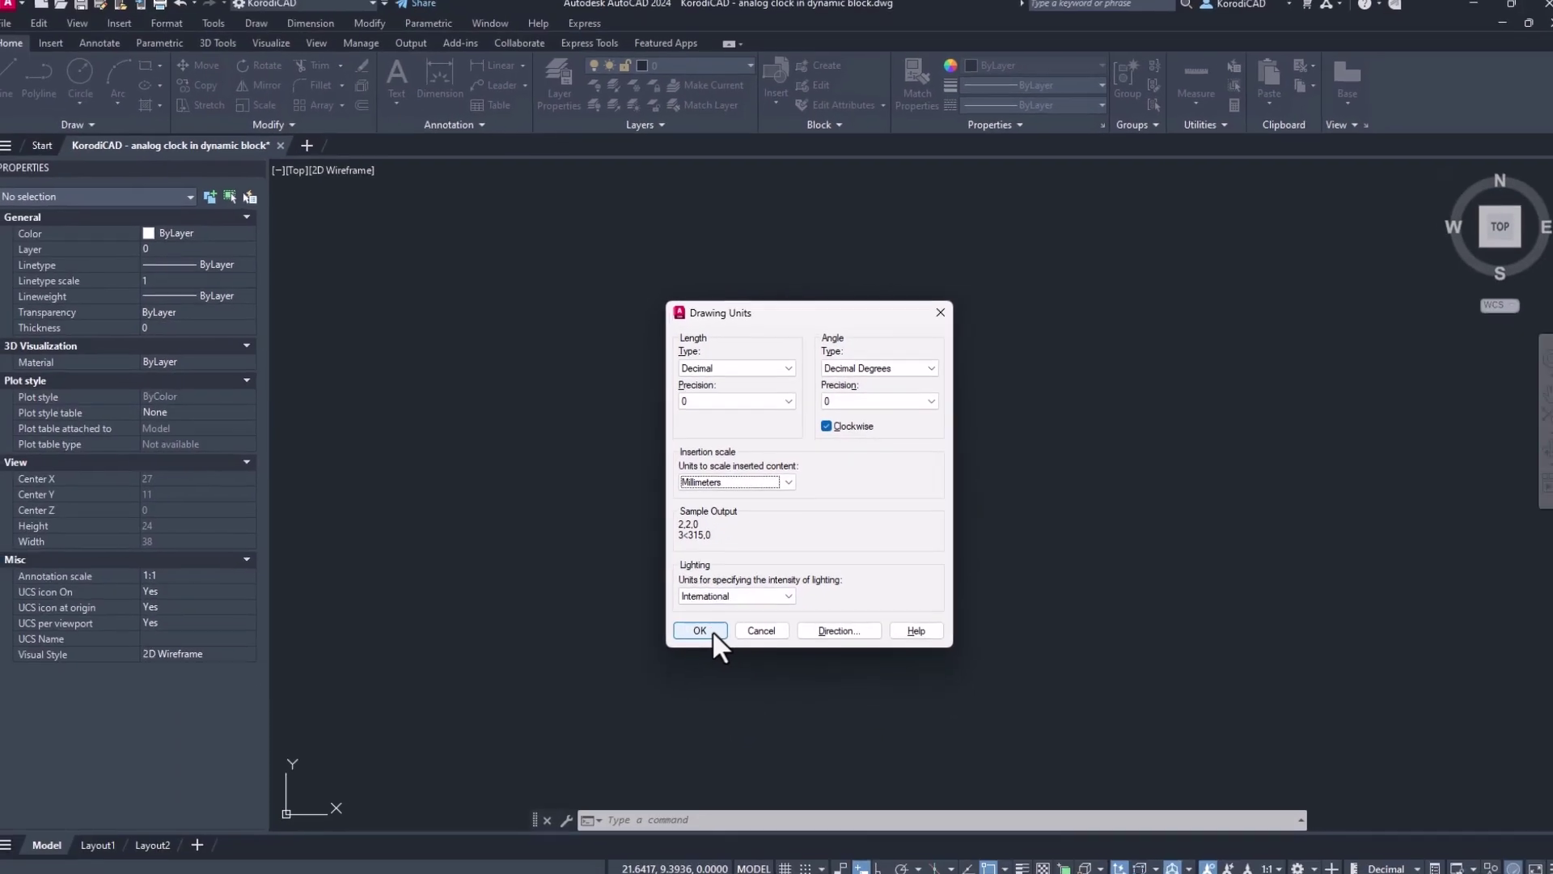
Apply the Drawing Units settings and open the Tool Palettes with TOOLPAL
{"action": "left_click", "coordinate": [714, 631]}
{"action": "type", "text": "too"}
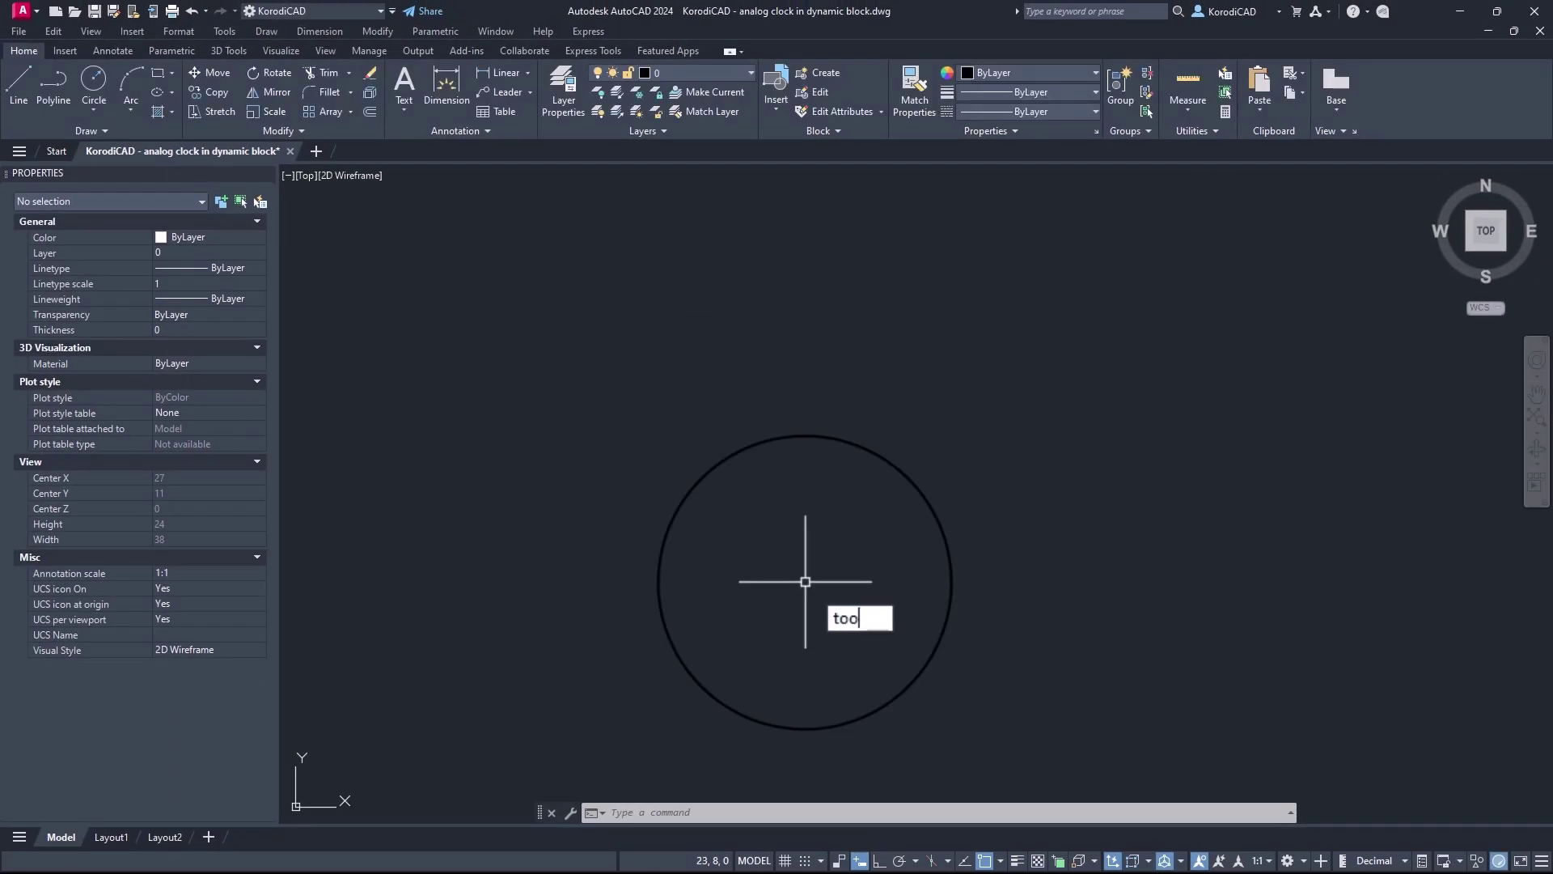
{"action": "type", "text": "l"}
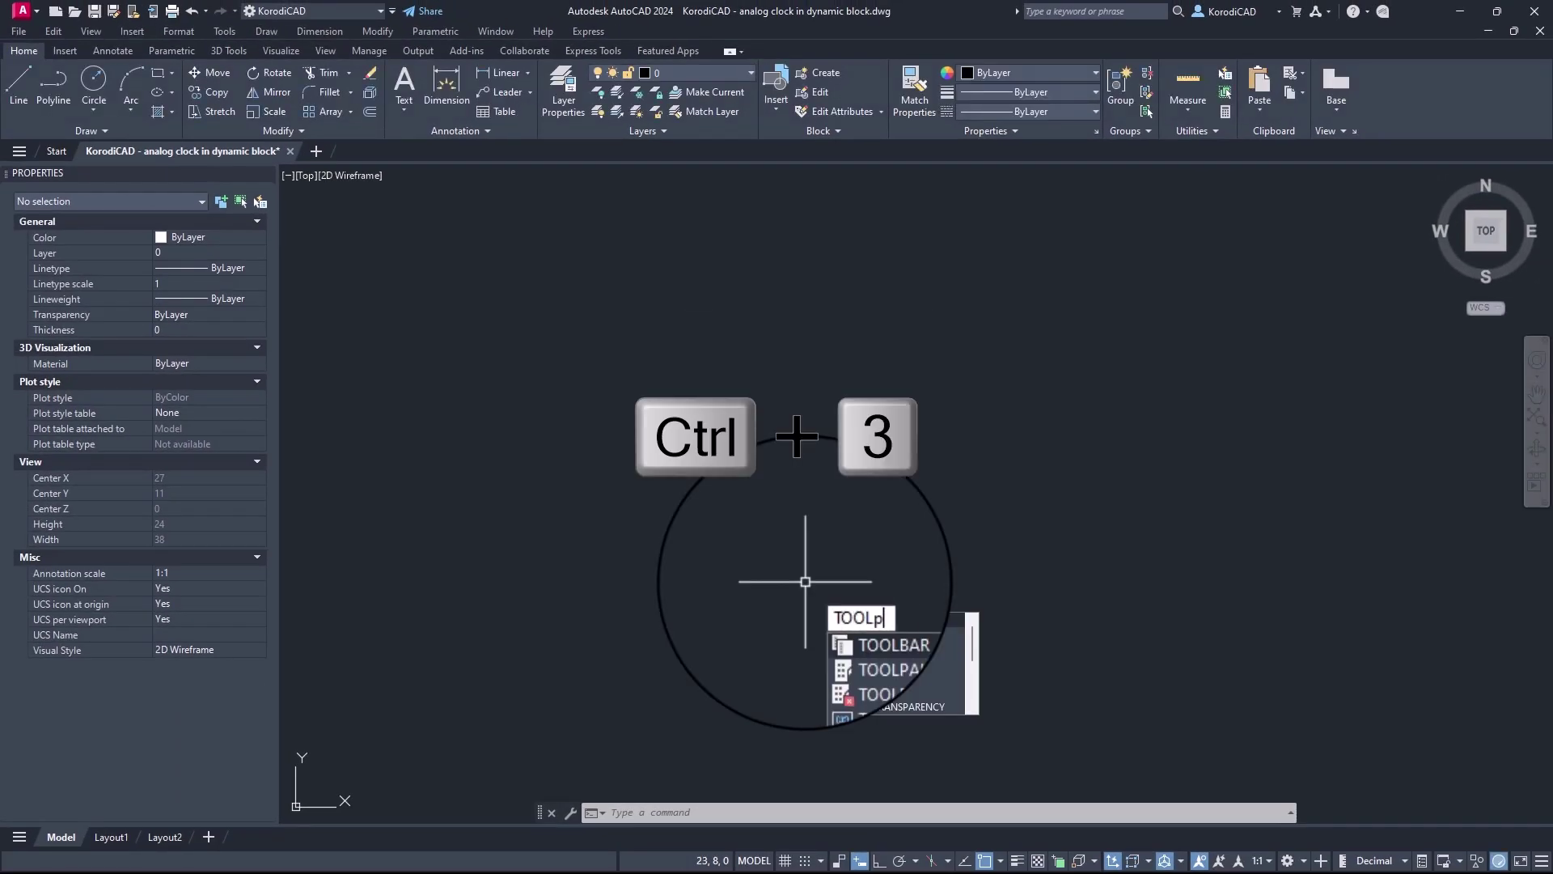
{"action": "type", "text": "pa"}
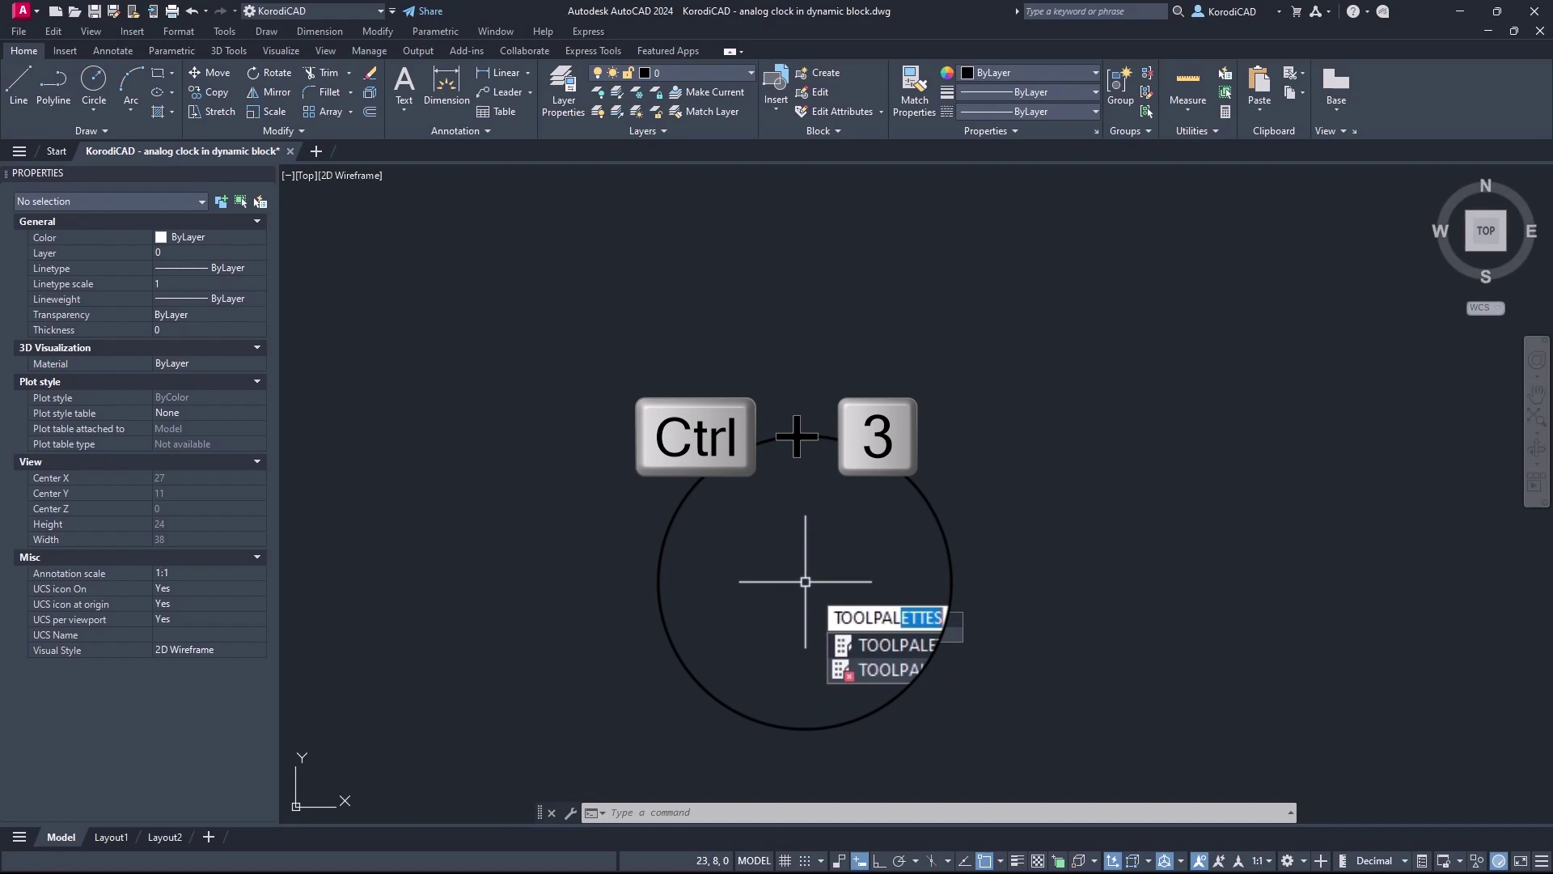
{"action": "type", "text": "l"}
{"action": "key", "text": "Return"}
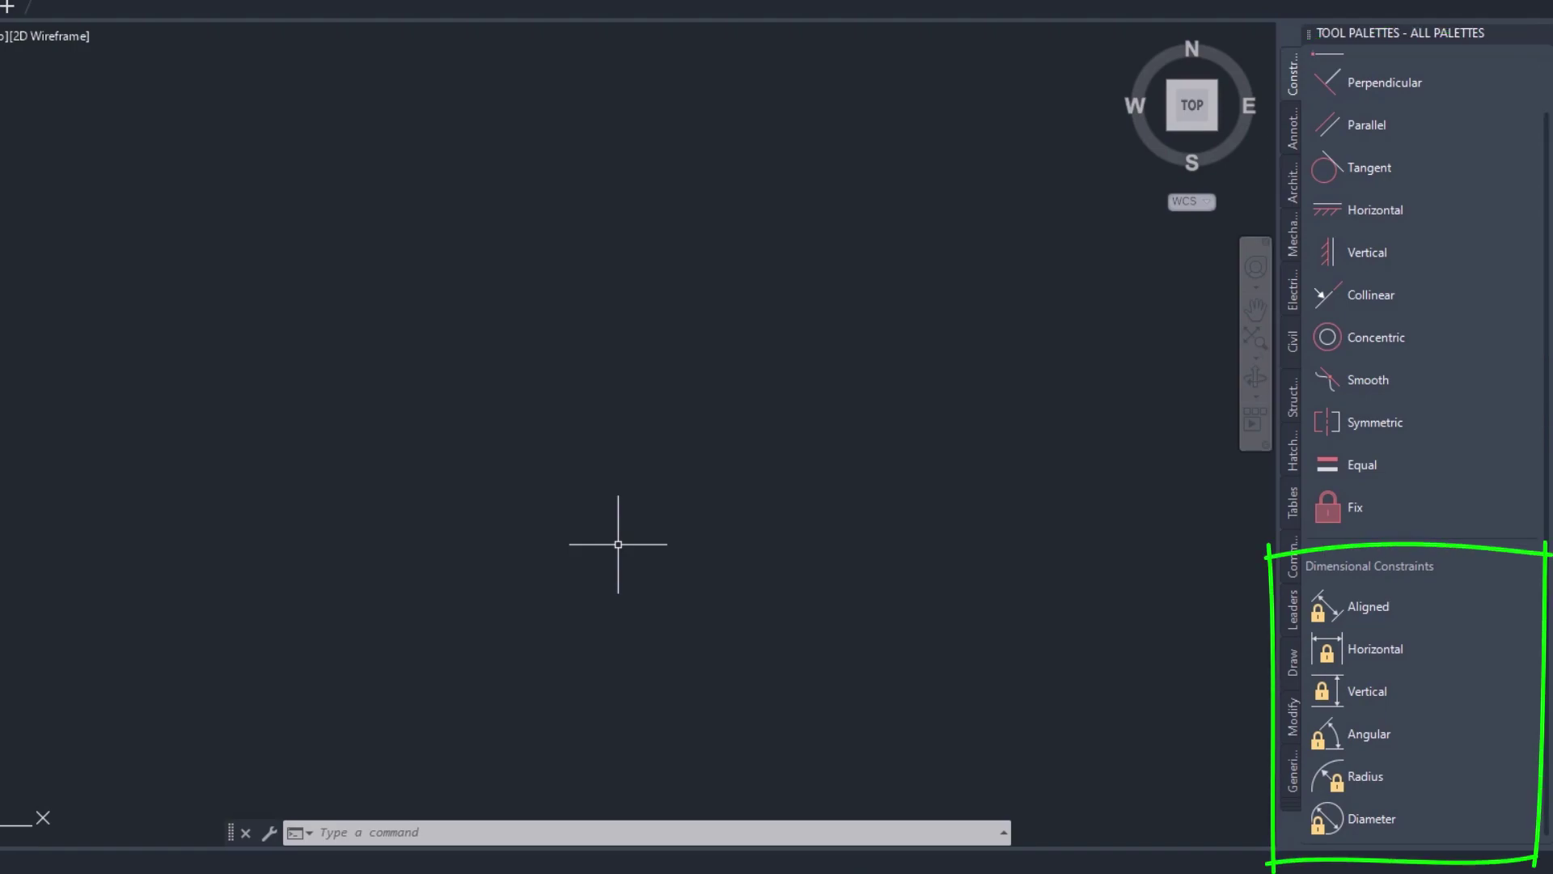
{"action": "type", "text": "r"}
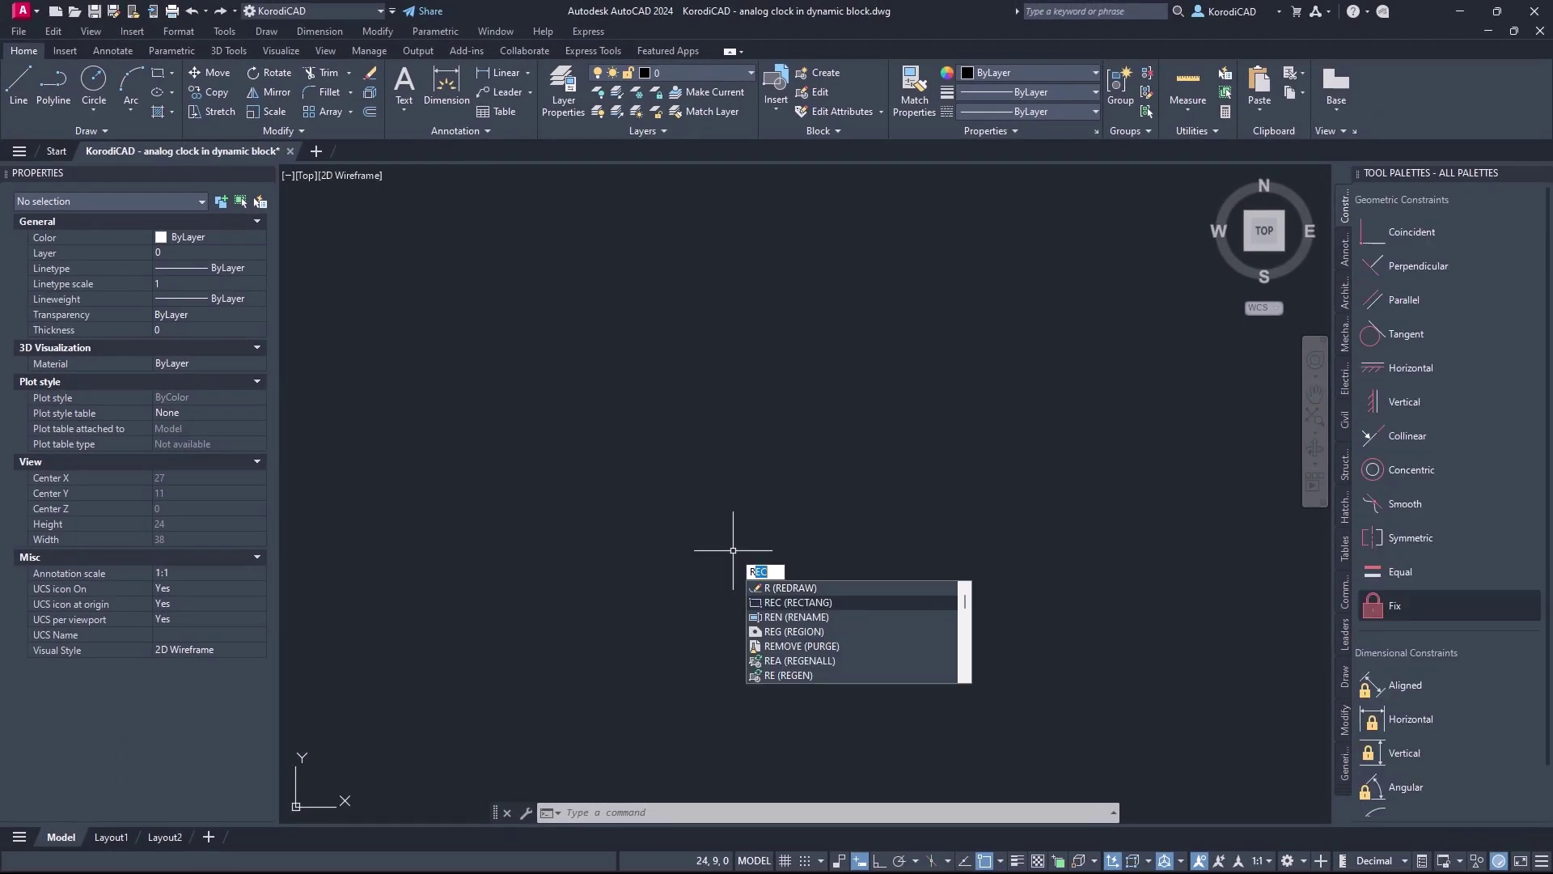
Draw a rectangle by picking two opposite corners
{"action": "key", "text": "Return"}
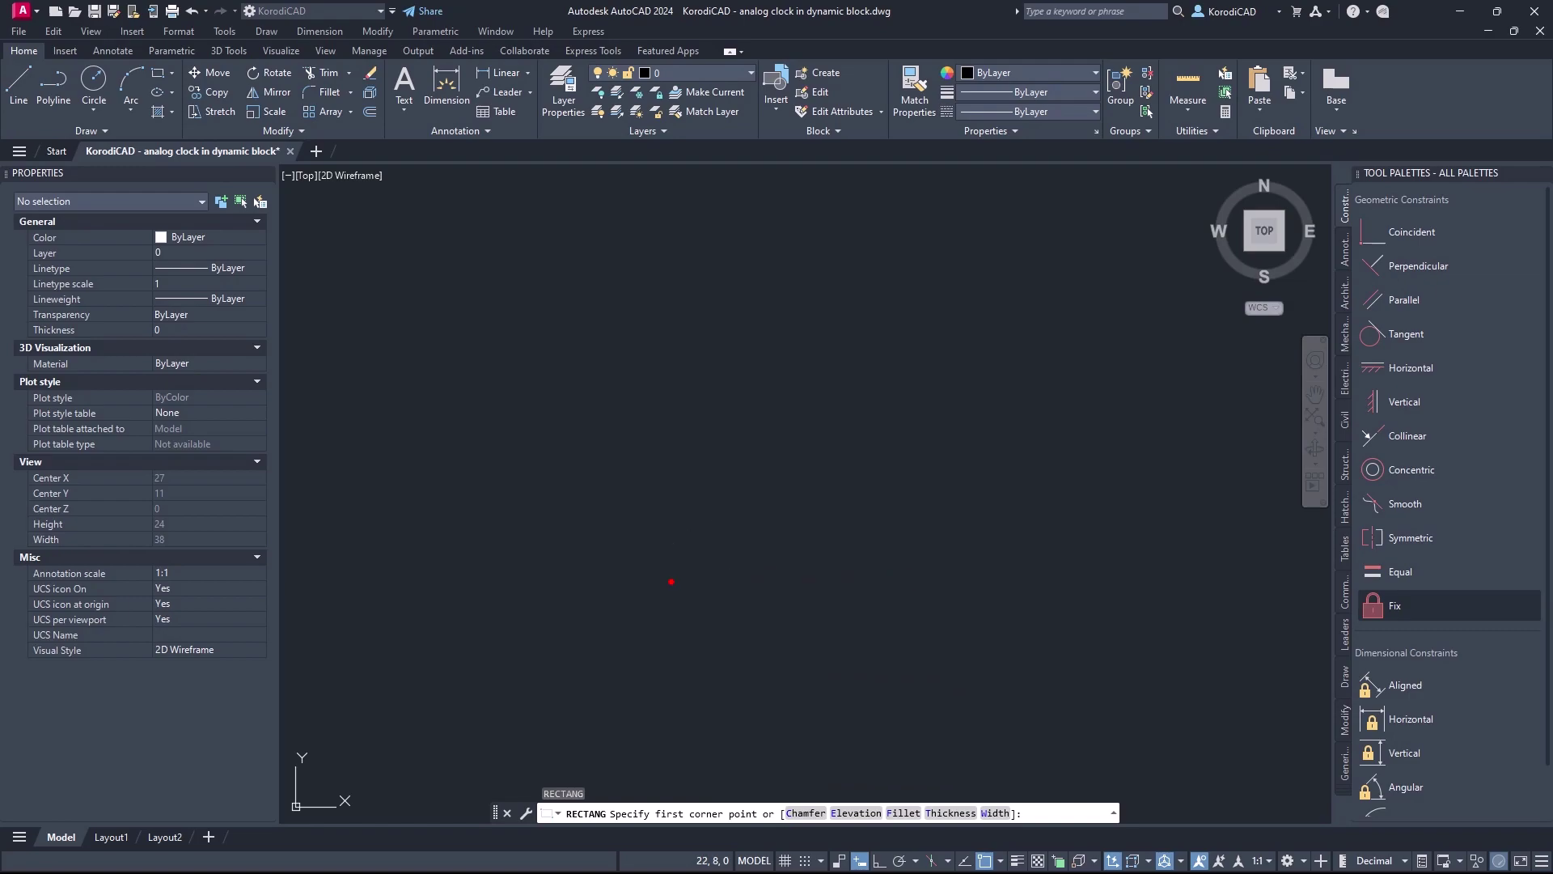
{"action": "left_click", "coordinate": [672, 581]}
{"action": "left_click", "coordinate": [890, 362]}
{"action": "key", "text": "Escape"}
{"action": "key", "text": "Escape"}
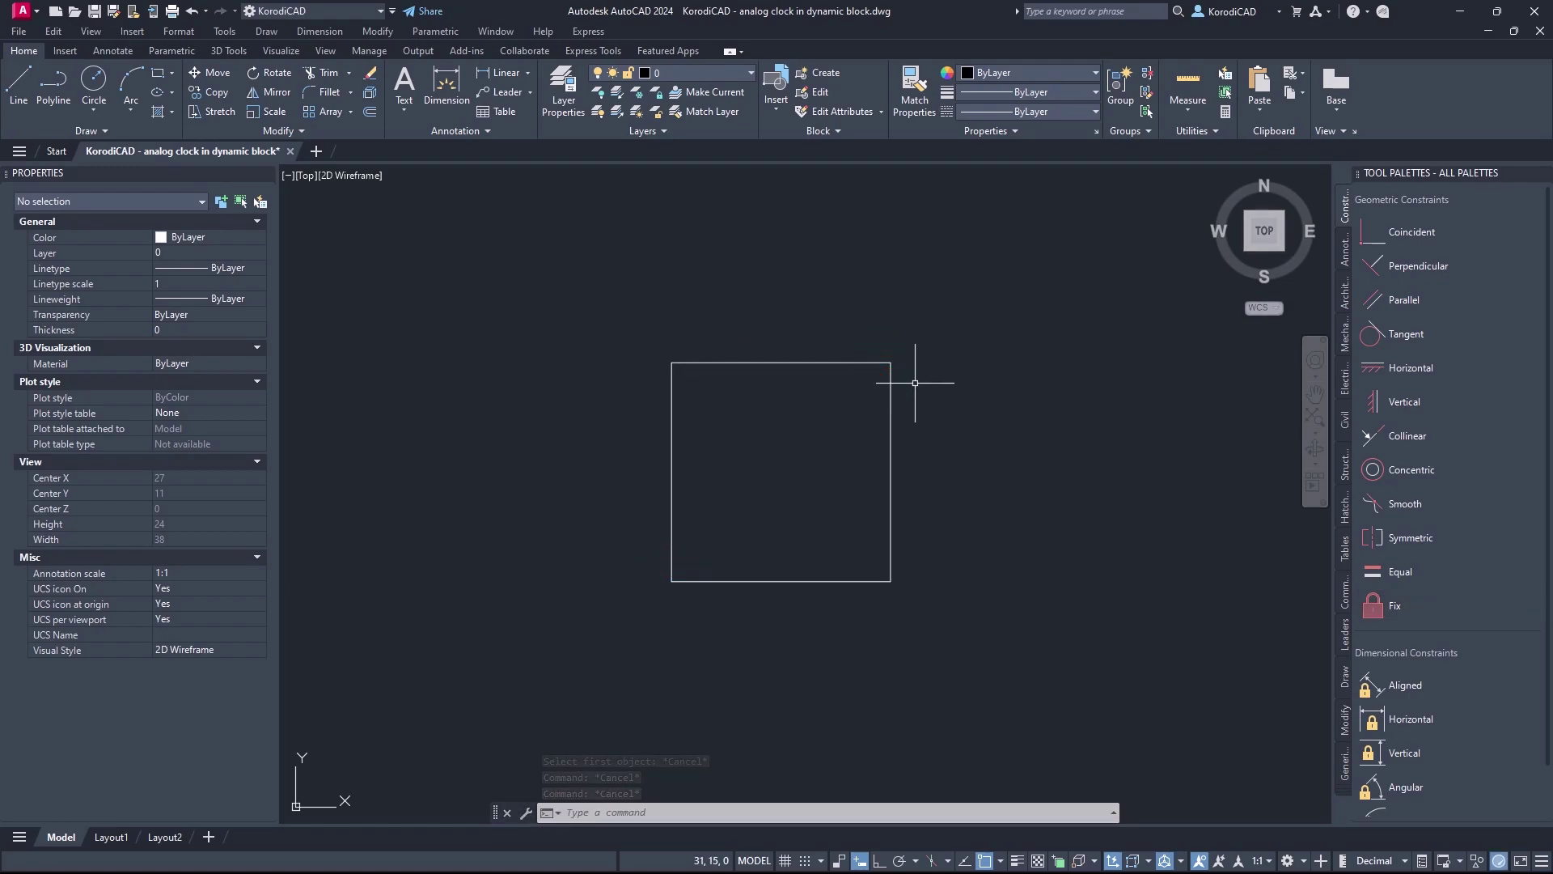
Grip-stretch the rectangle's edge midpoints and vertices into a tilted, irregular quadrilateral
{"action": "left_click", "coordinate": [783, 362]}
{"action": "left_click", "coordinate": [780, 362]}
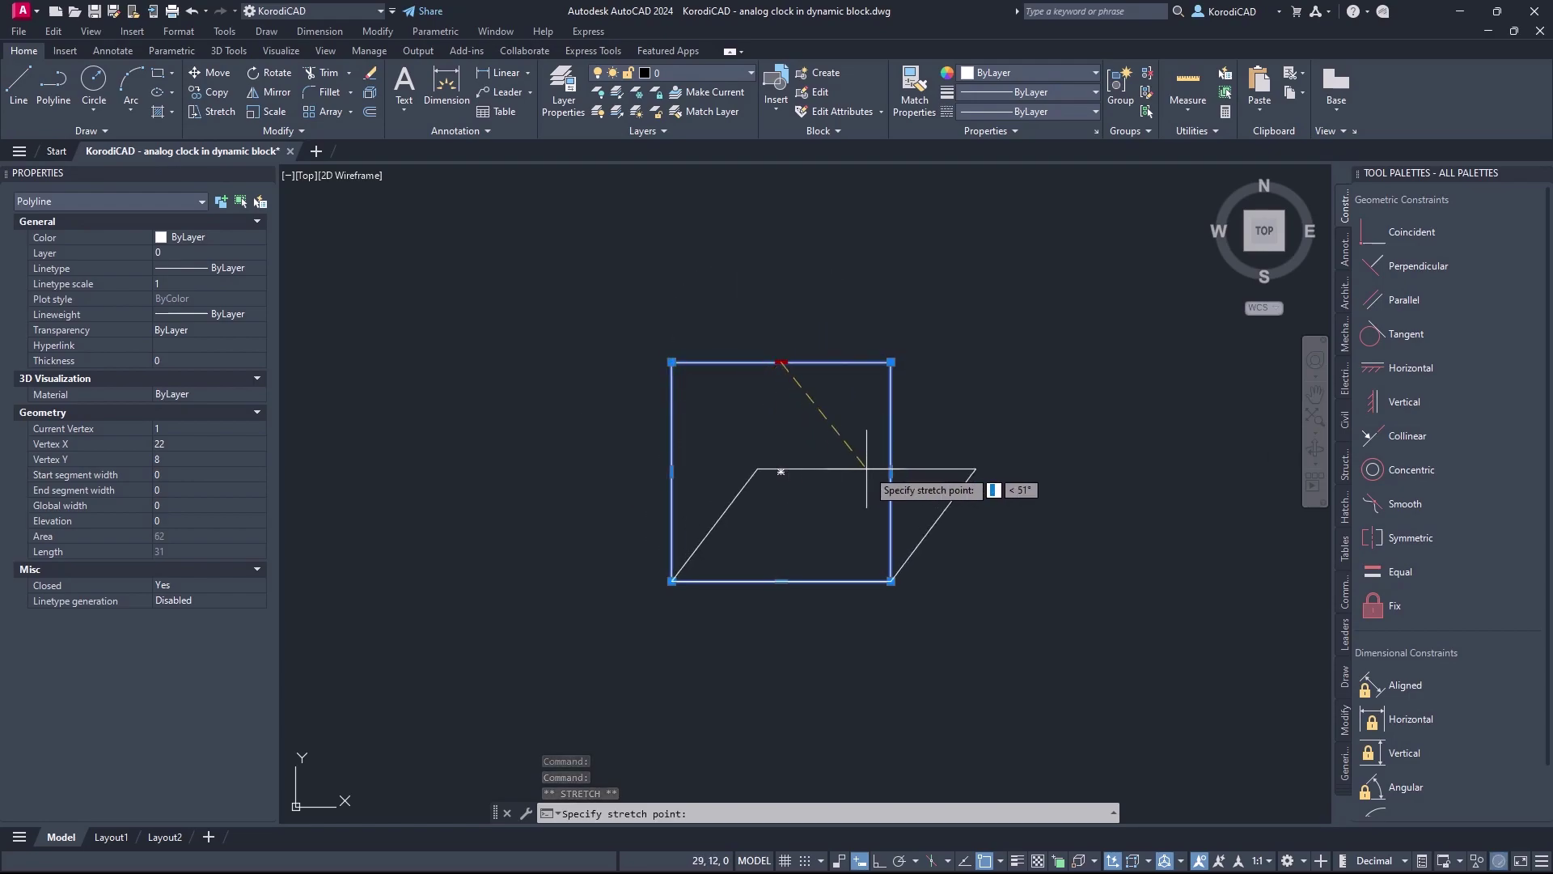
{"action": "left_click", "coordinate": [855, 429]}
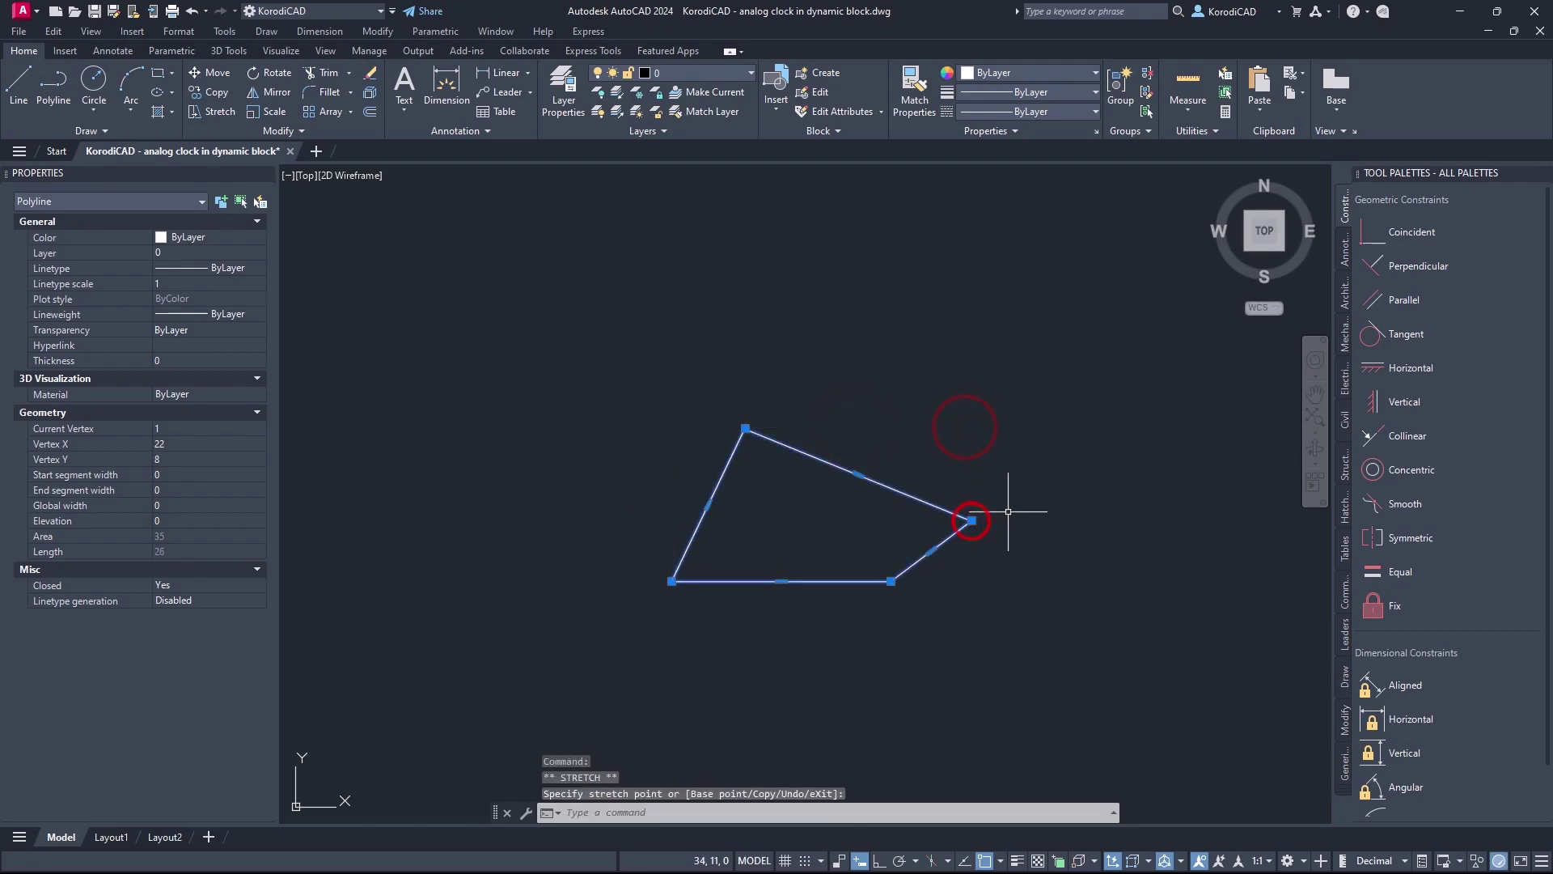
{"action": "left_click", "coordinate": [745, 429]}
{"action": "left_click", "coordinate": [639, 376]}
{"action": "left_click", "coordinate": [972, 520]}
{"action": "left_click", "coordinate": [824, 378]}
{"action": "left_click", "coordinate": [857, 480]}
{"action": "left_click", "coordinate": [887, 424]}
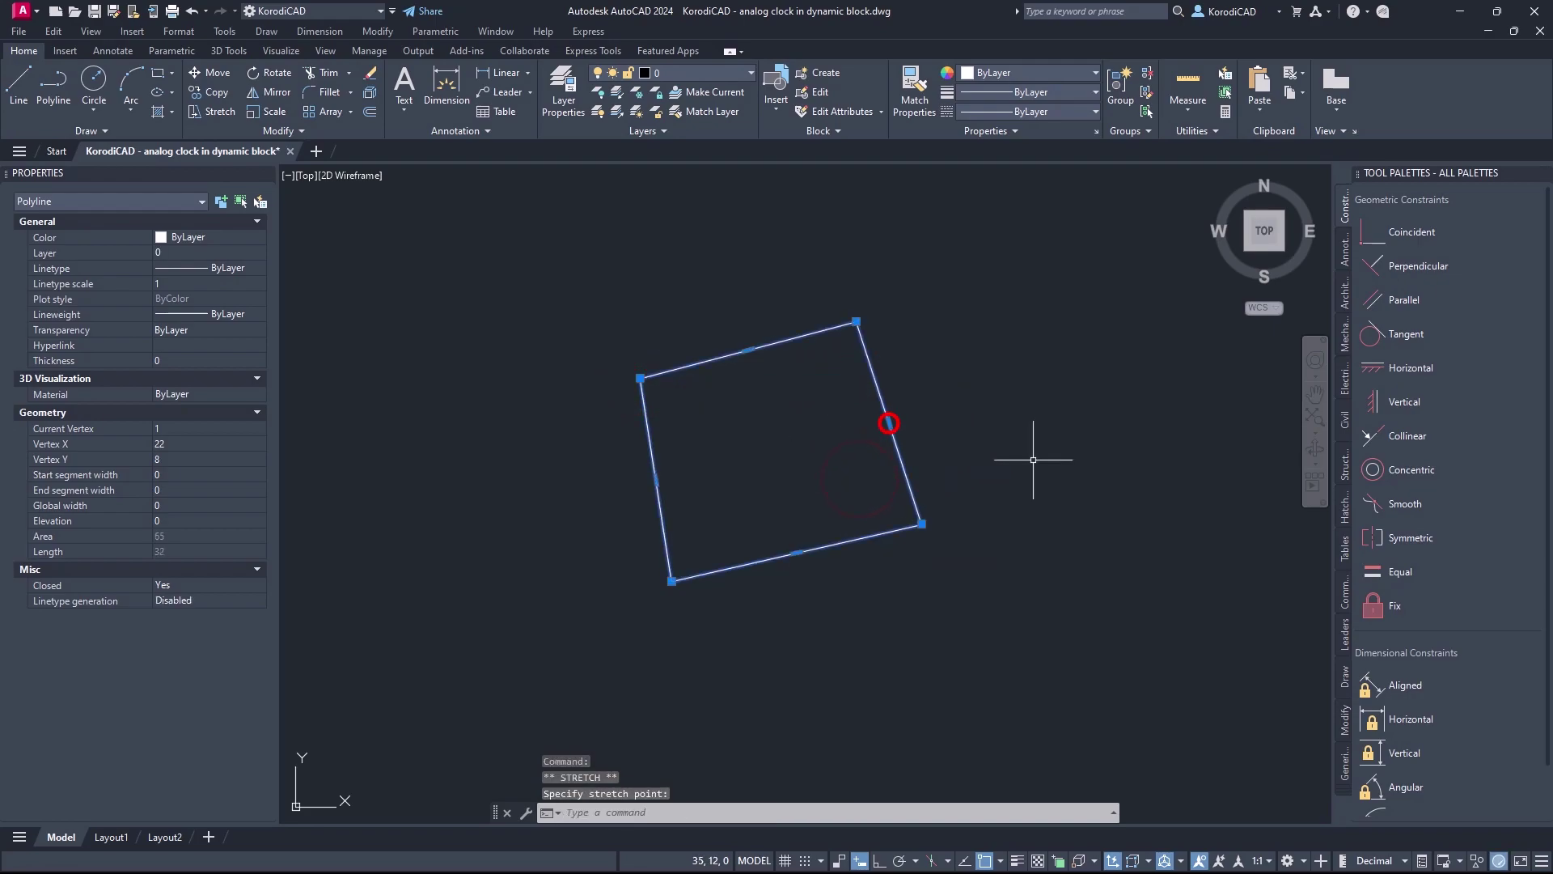
Make the left and bottom edges perpendicular, then test by dragging the lower-left corner and cancel
{"action": "key", "text": "Escape"}
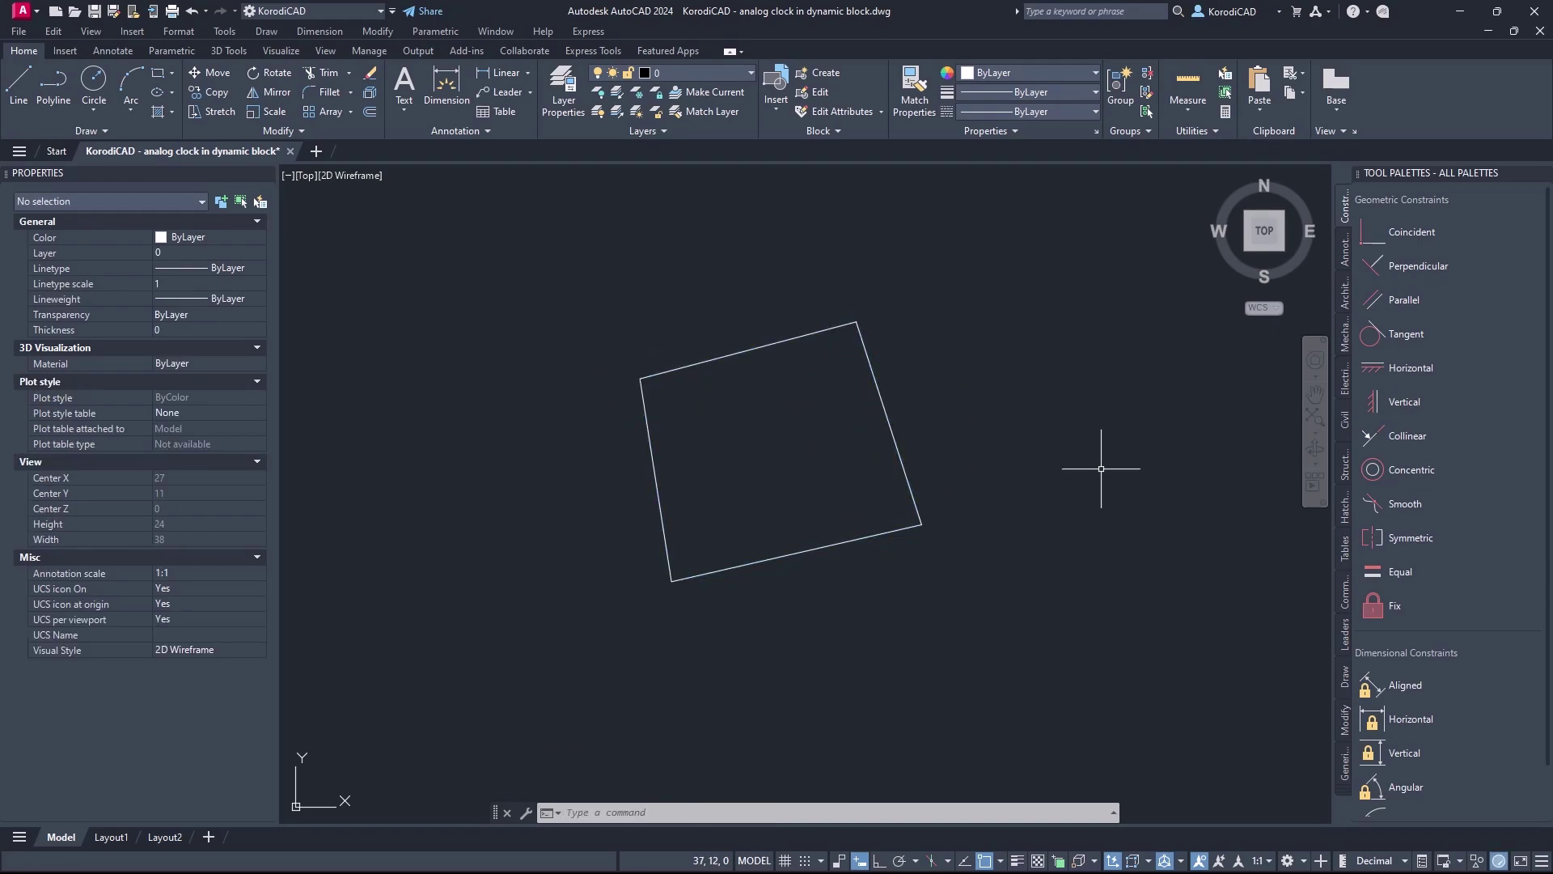
{"action": "left_click", "coordinate": [1381, 265]}
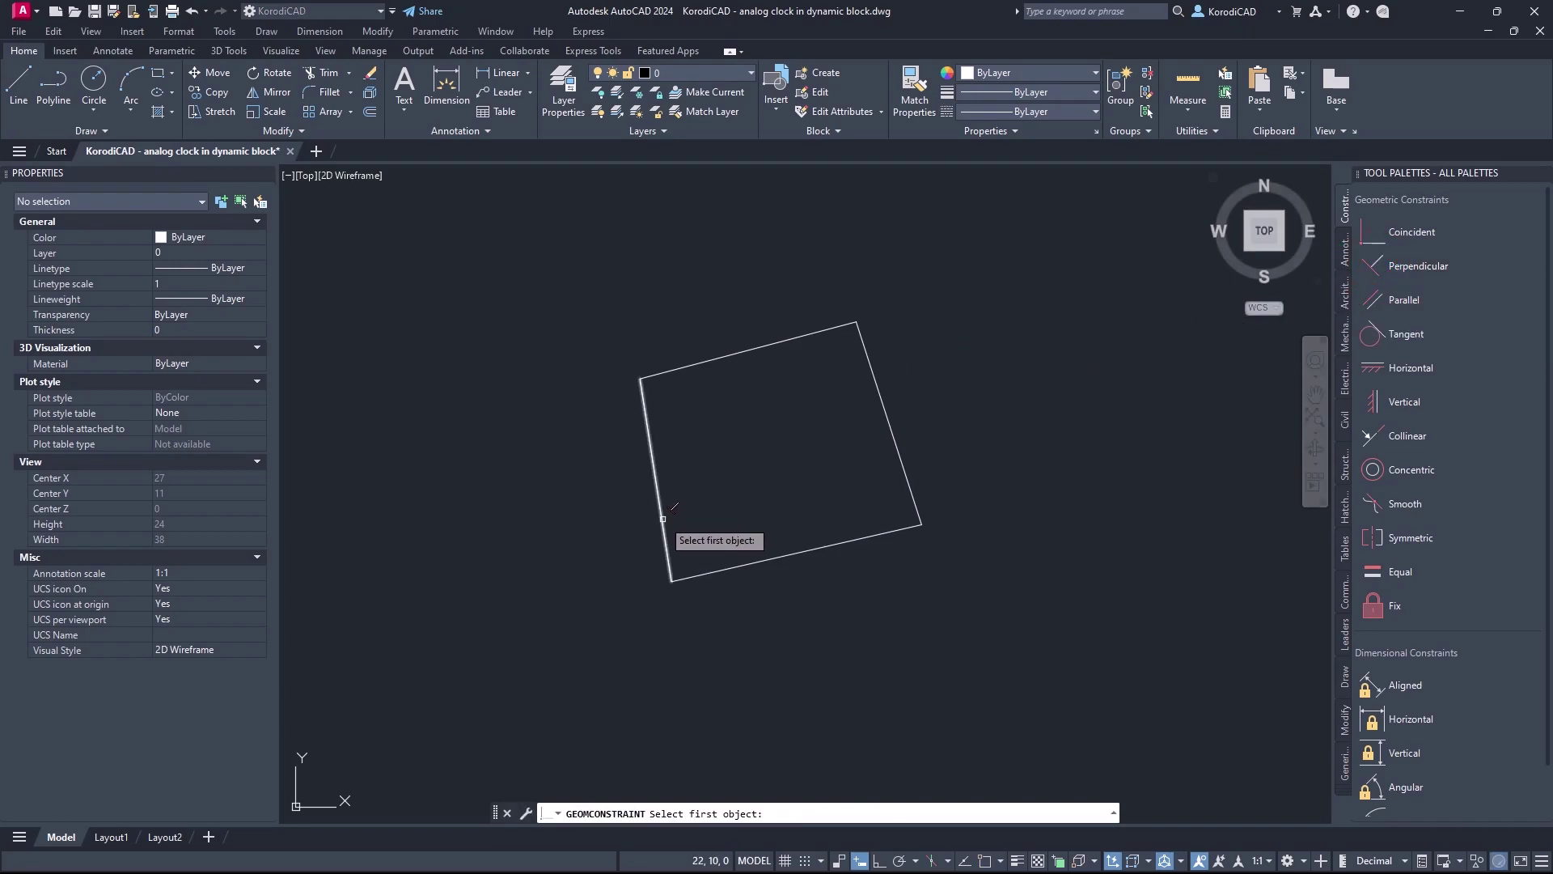
{"action": "left_click", "coordinate": [725, 569]}
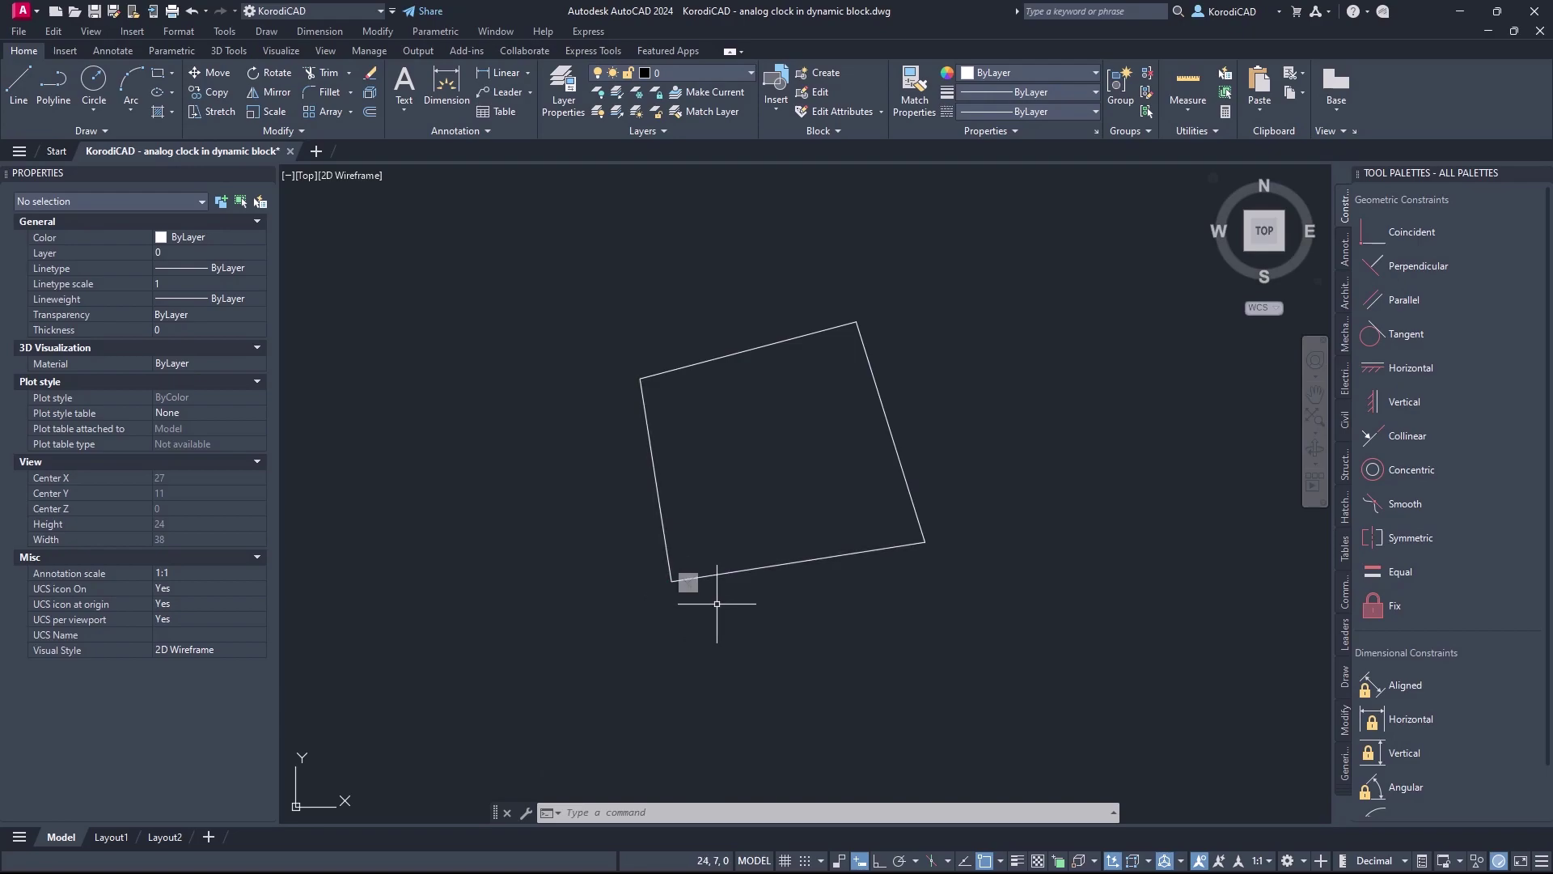
{"action": "left_click", "coordinate": [660, 520]}
{"action": "left_click", "coordinate": [672, 579]}
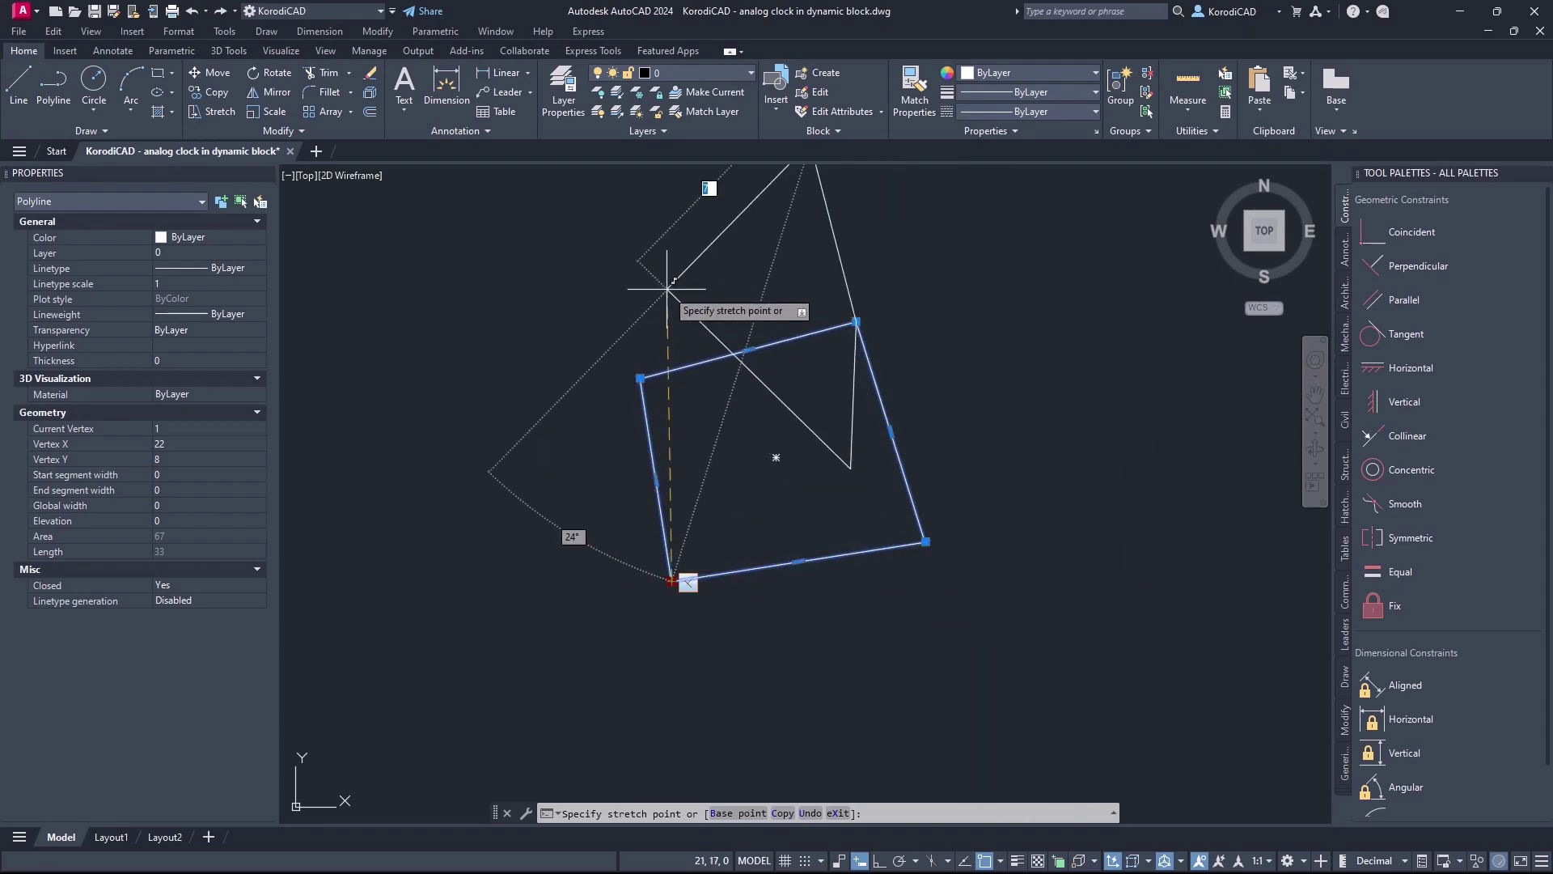
{"action": "key", "text": "Escape"}
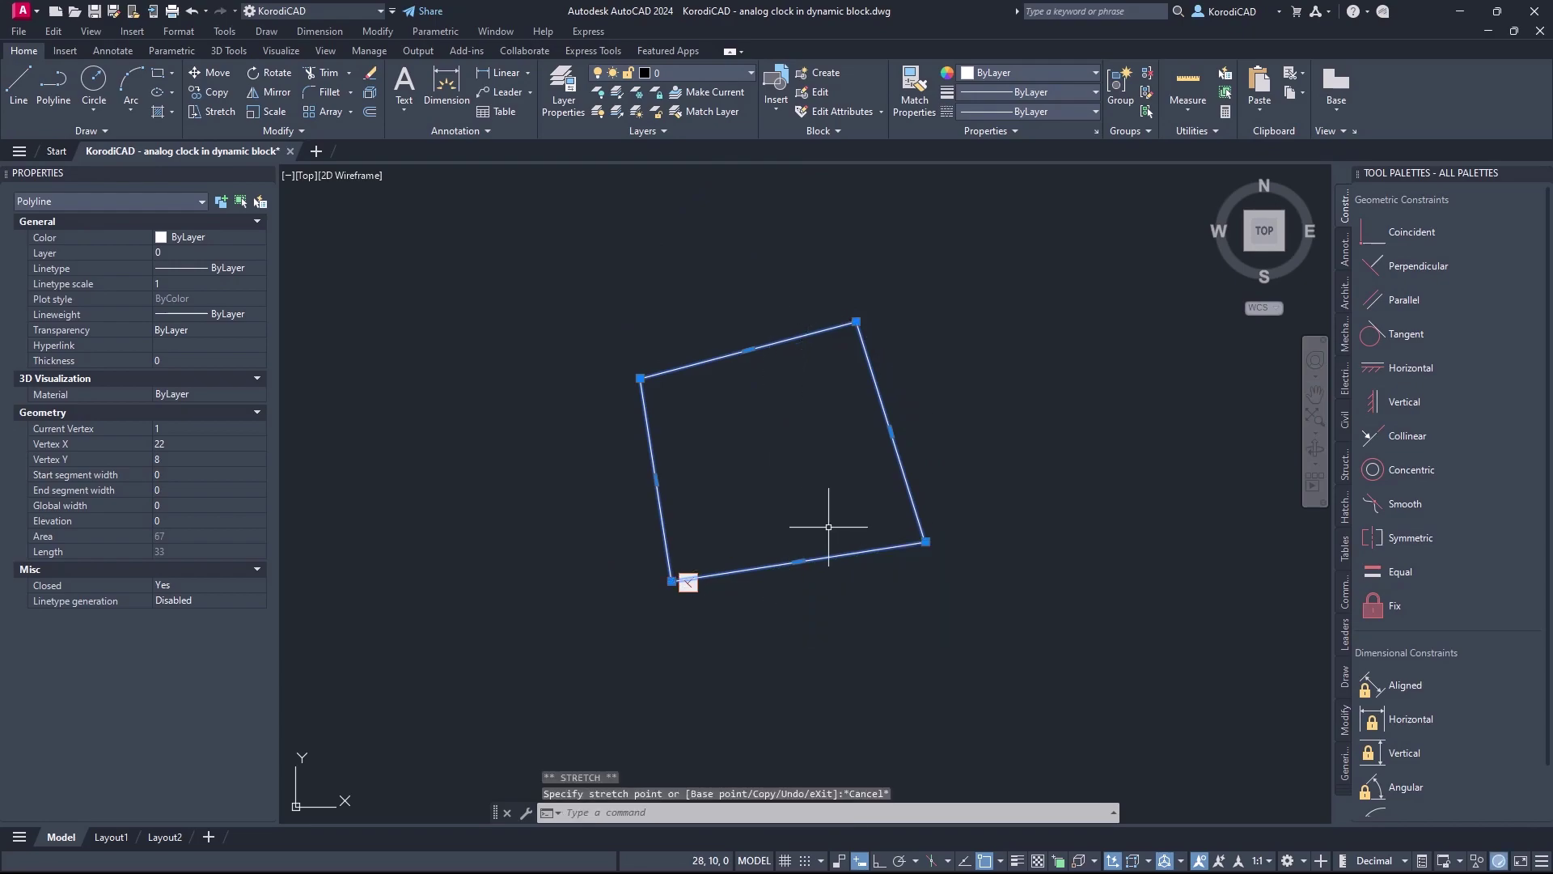
{"action": "key", "text": "Escape"}
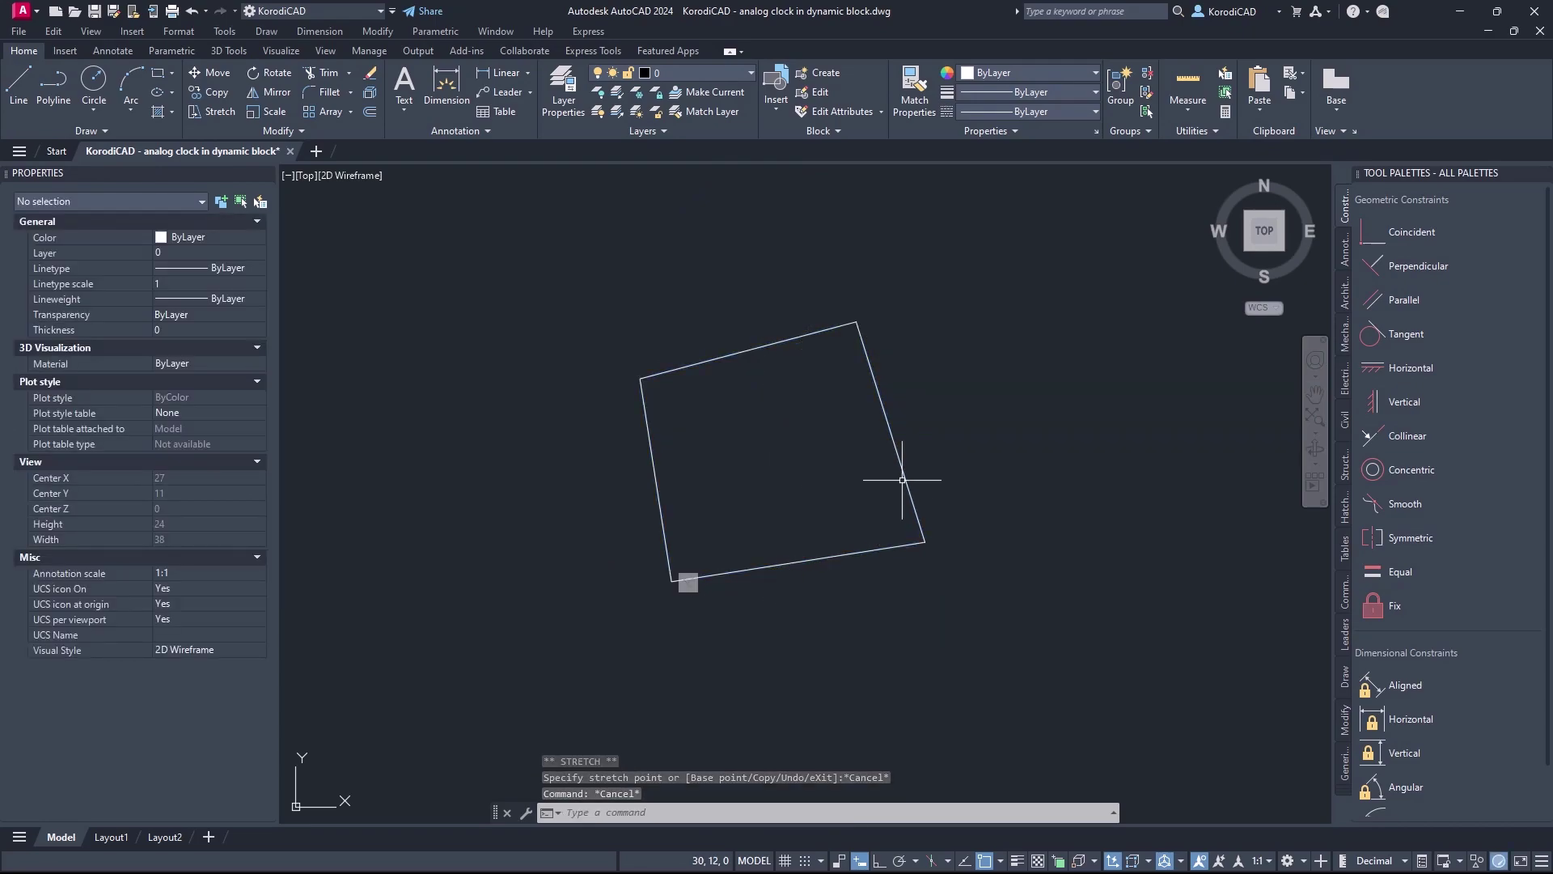
Drag the quadrilateral's top-right corner to a new position
{"action": "left_click", "coordinate": [902, 480]}
{"action": "left_click", "coordinate": [856, 321]}
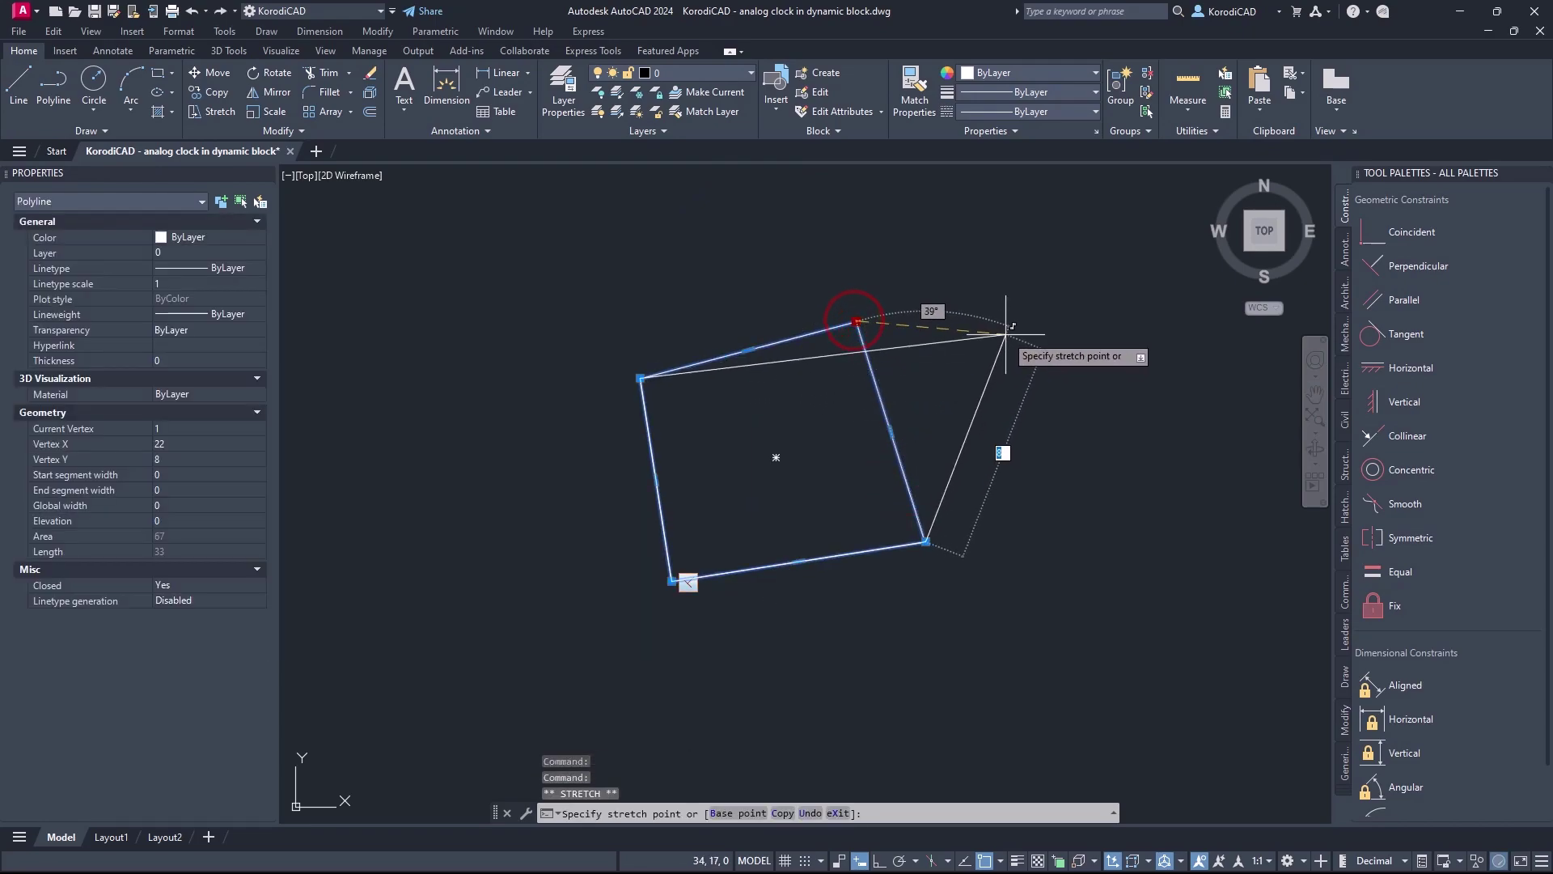
{"action": "left_click", "coordinate": [1006, 333]}
{"action": "key", "text": "Escape"}
Fix a point on the bottom edge, then drag the bottom corner and right edge to test it
{"action": "left_click", "coordinate": [1383, 605]}
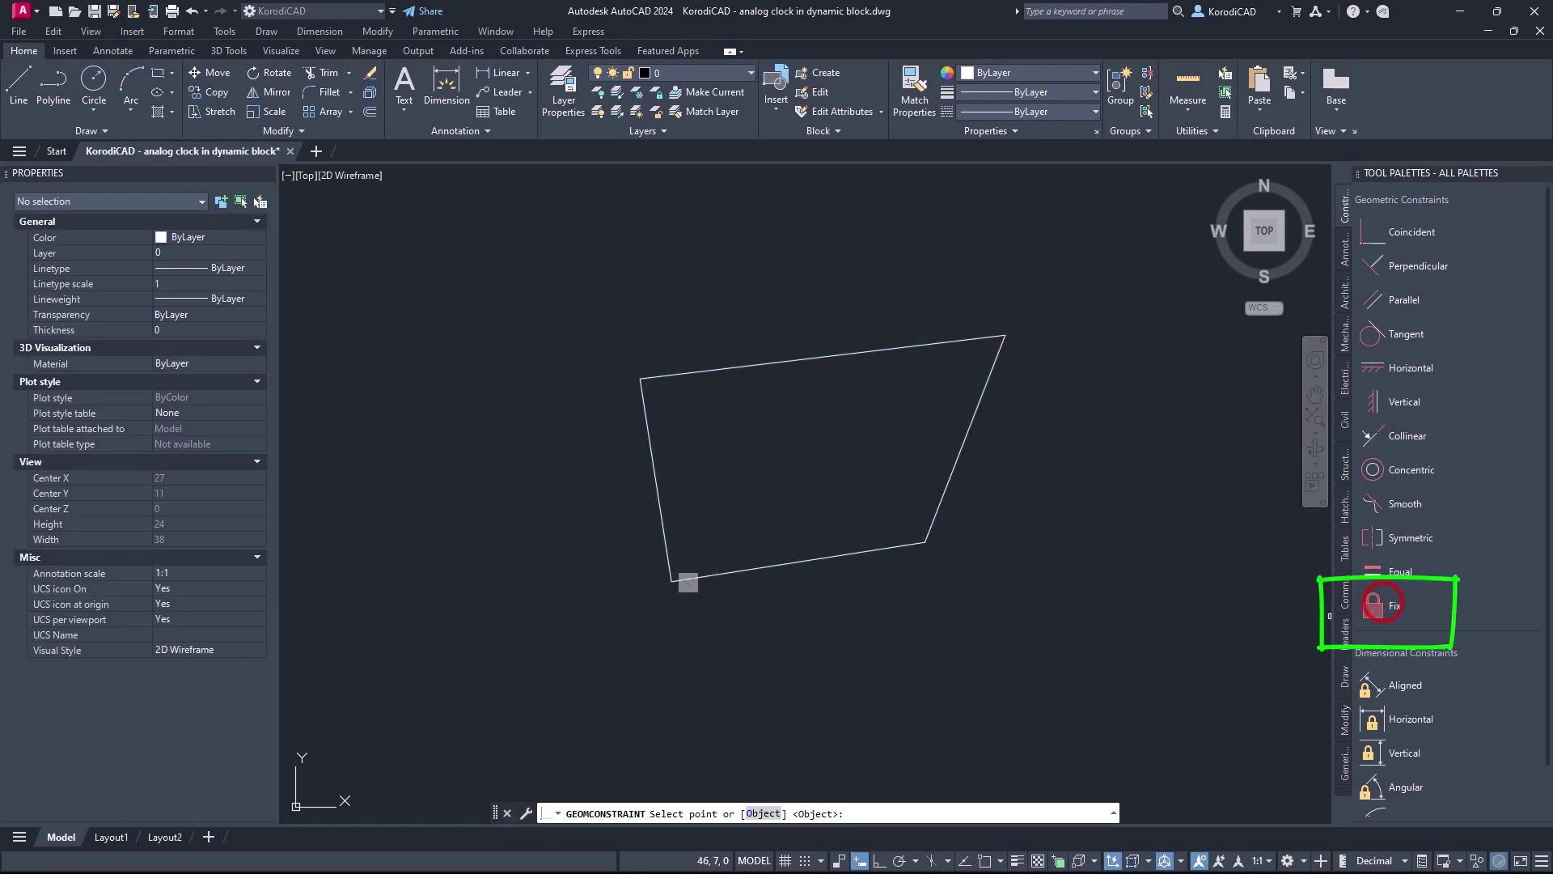
{"action": "left_click", "coordinate": [925, 542]}
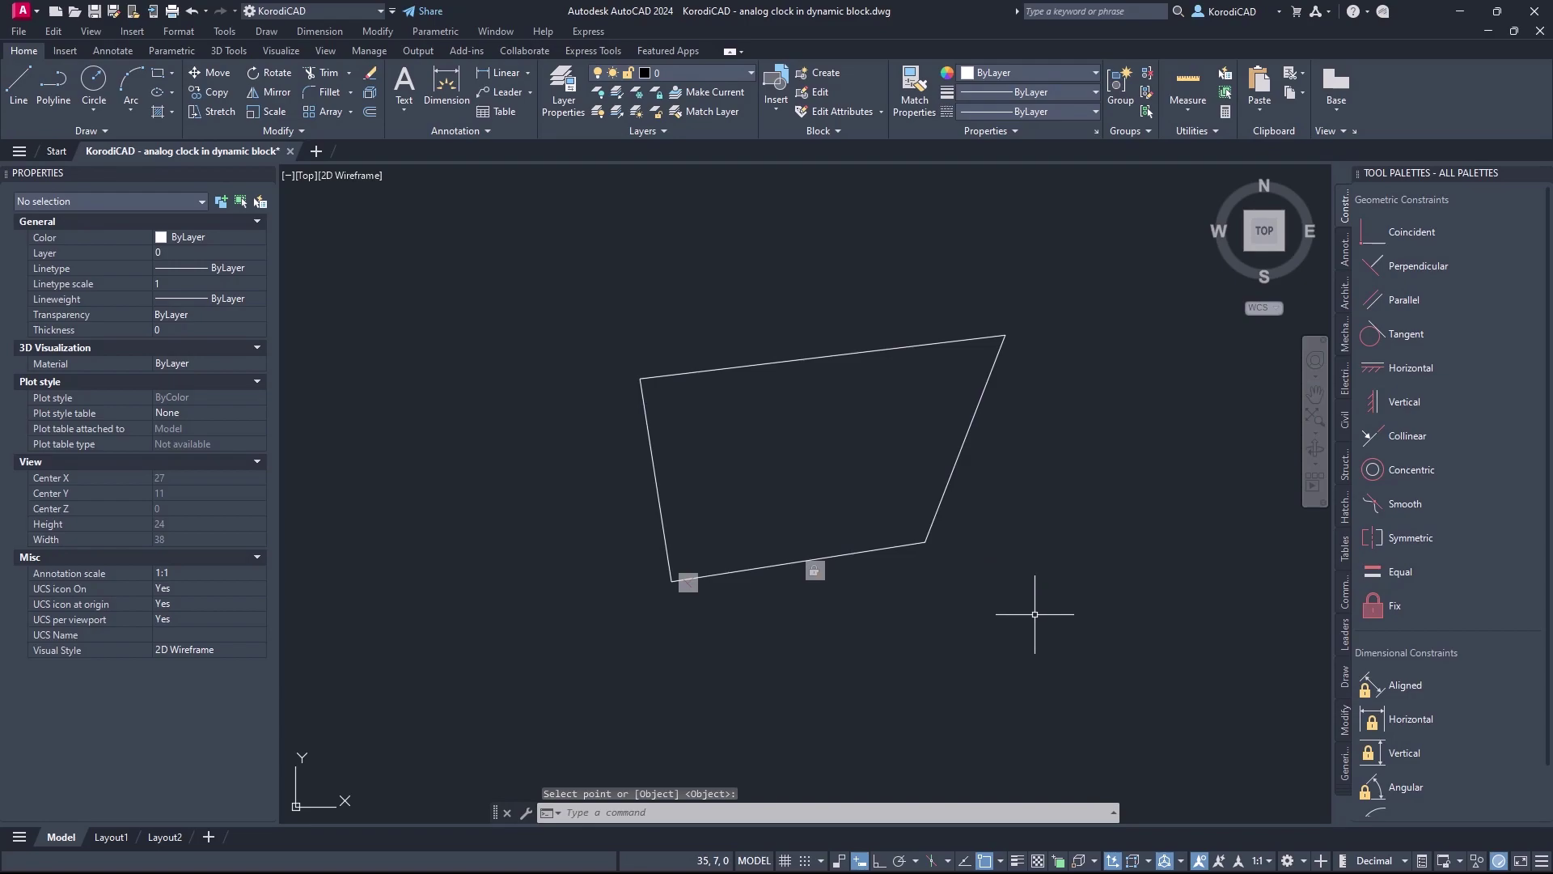
{"action": "left_click", "coordinate": [760, 569]}
{"action": "left_click", "coordinate": [671, 581]}
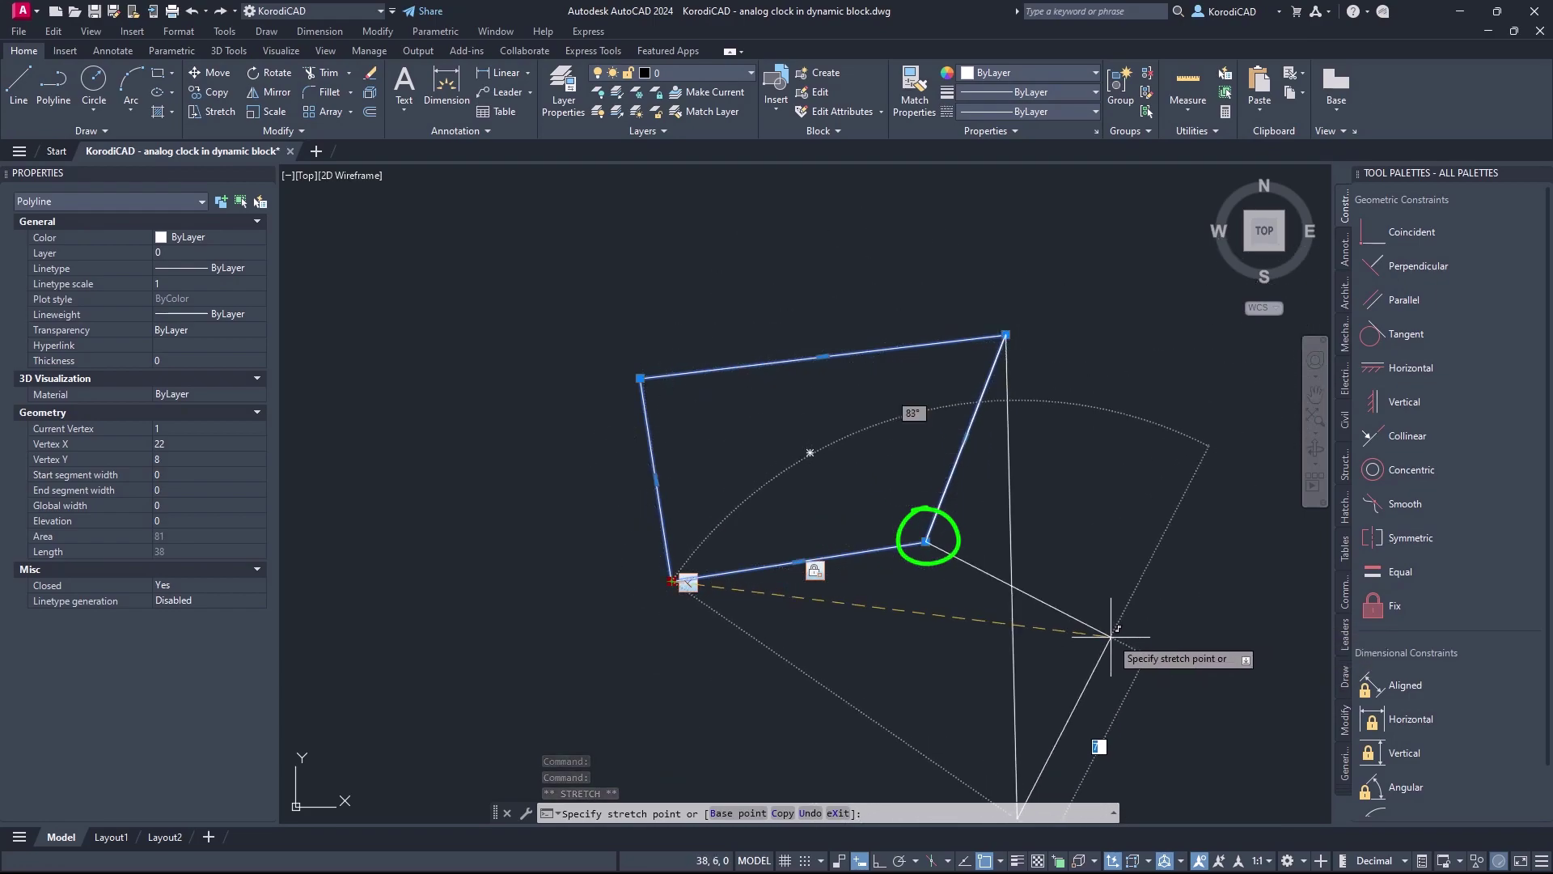
{"action": "left_click", "coordinate": [749, 516]}
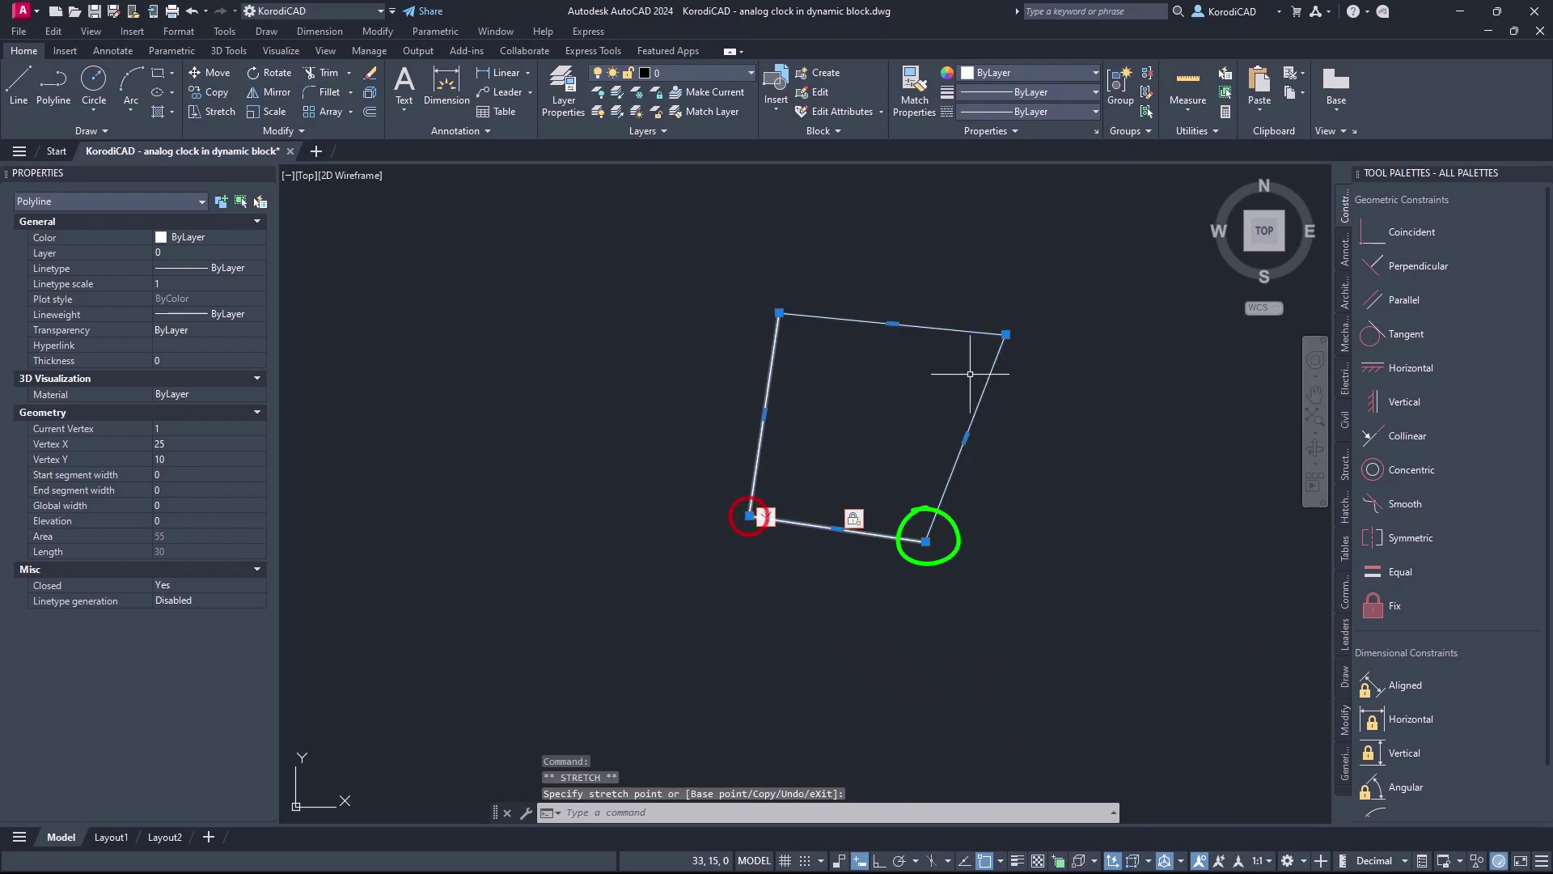
{"action": "left_click", "coordinate": [965, 438]}
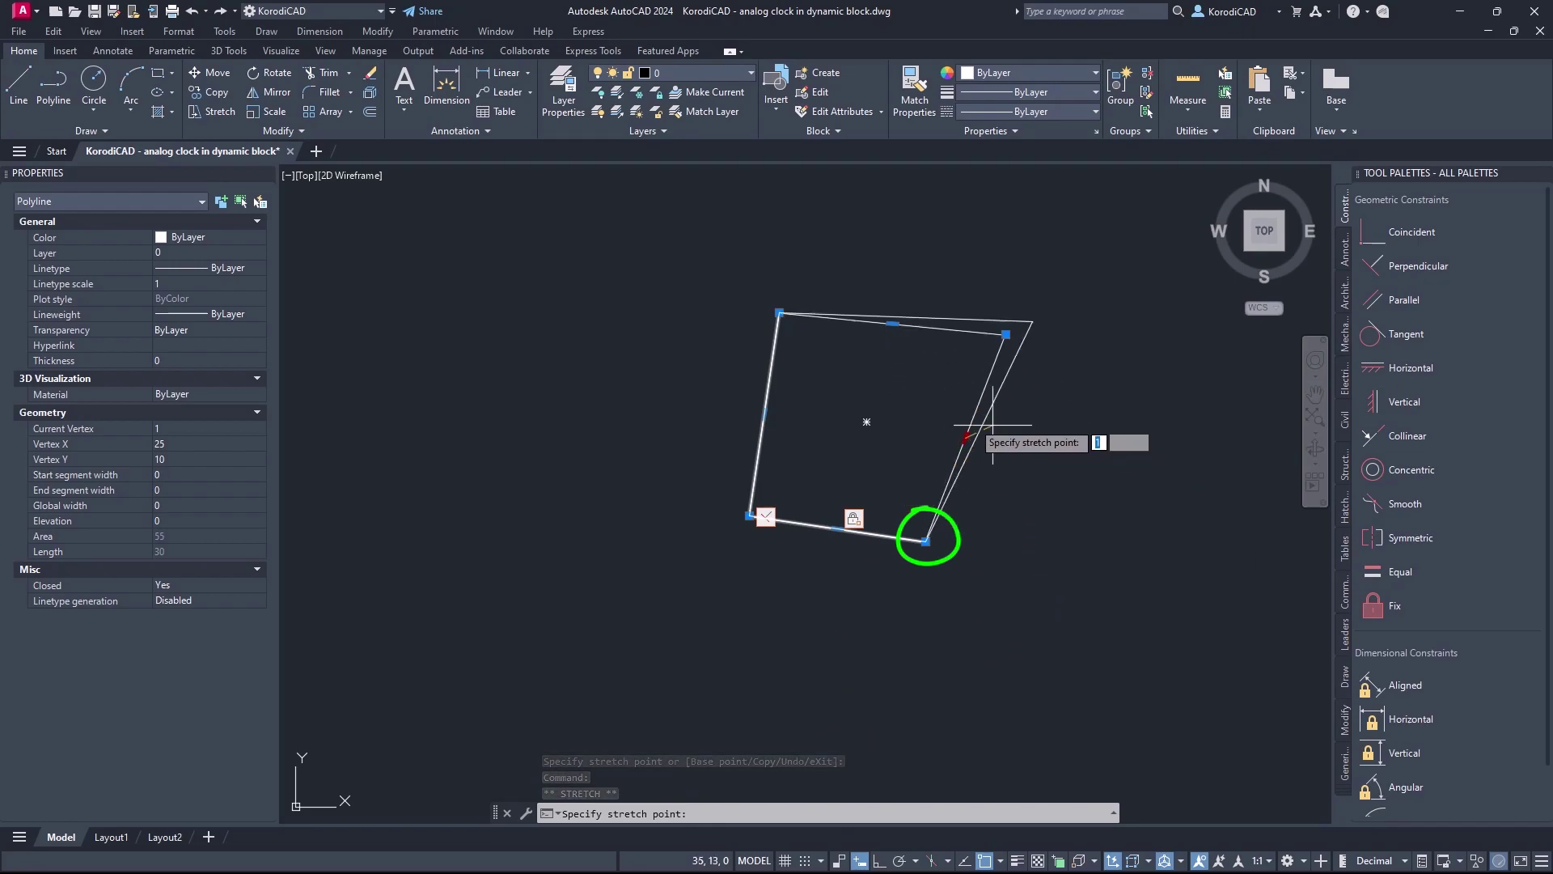
Place the stretched right edge, then draw a vertical line 10 units long
{"action": "key", "text": "Down"}
{"action": "left_click", "coordinate": [985, 373]}
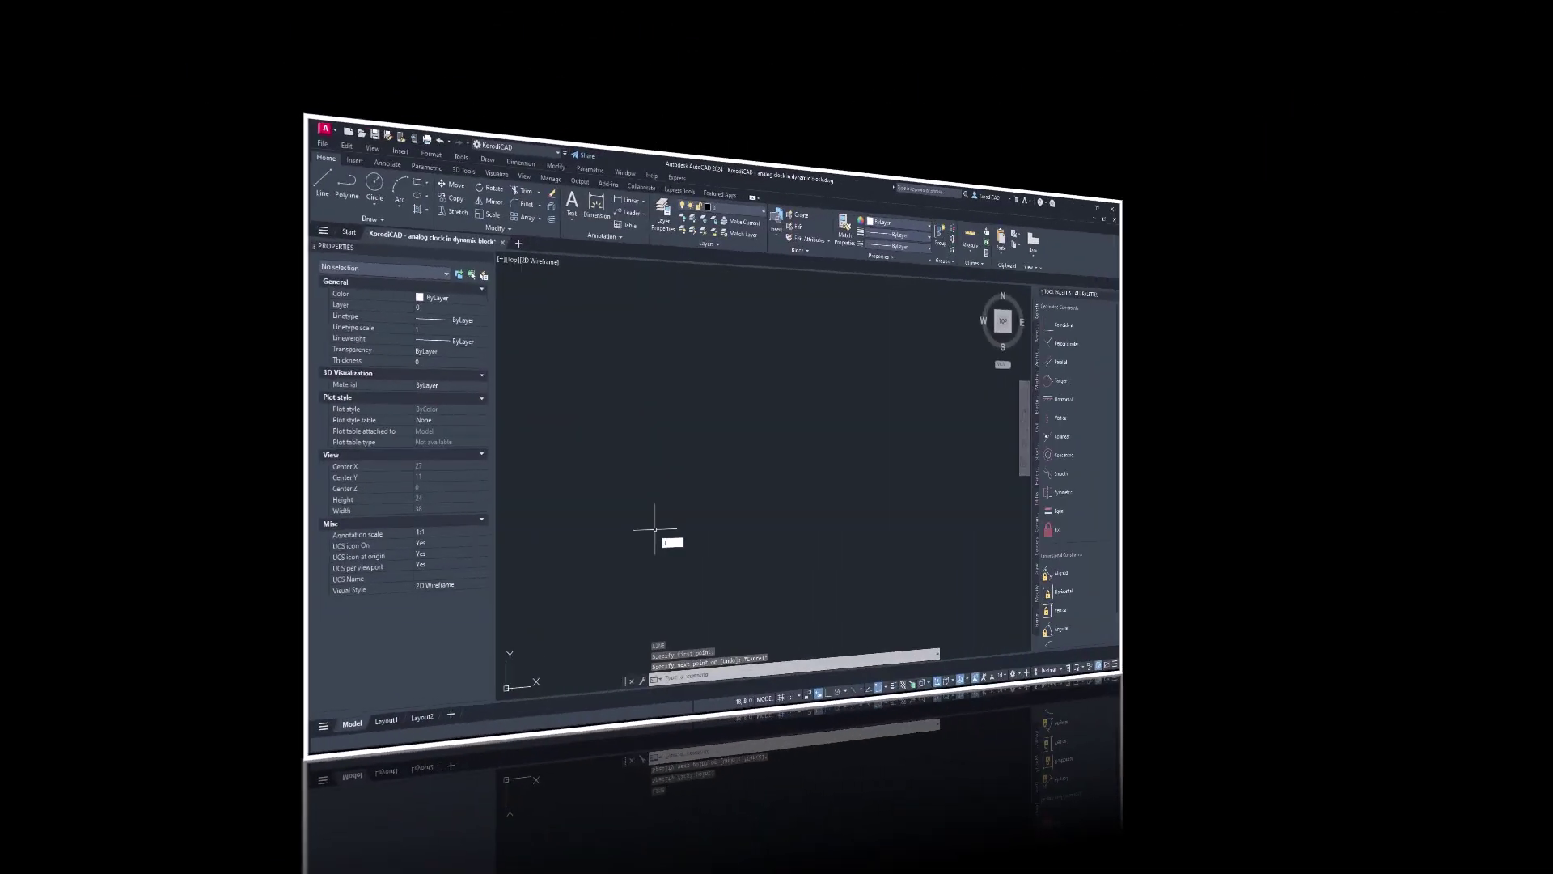
{"action": "type", "text": "line"}
{"action": "key", "text": "Return"}
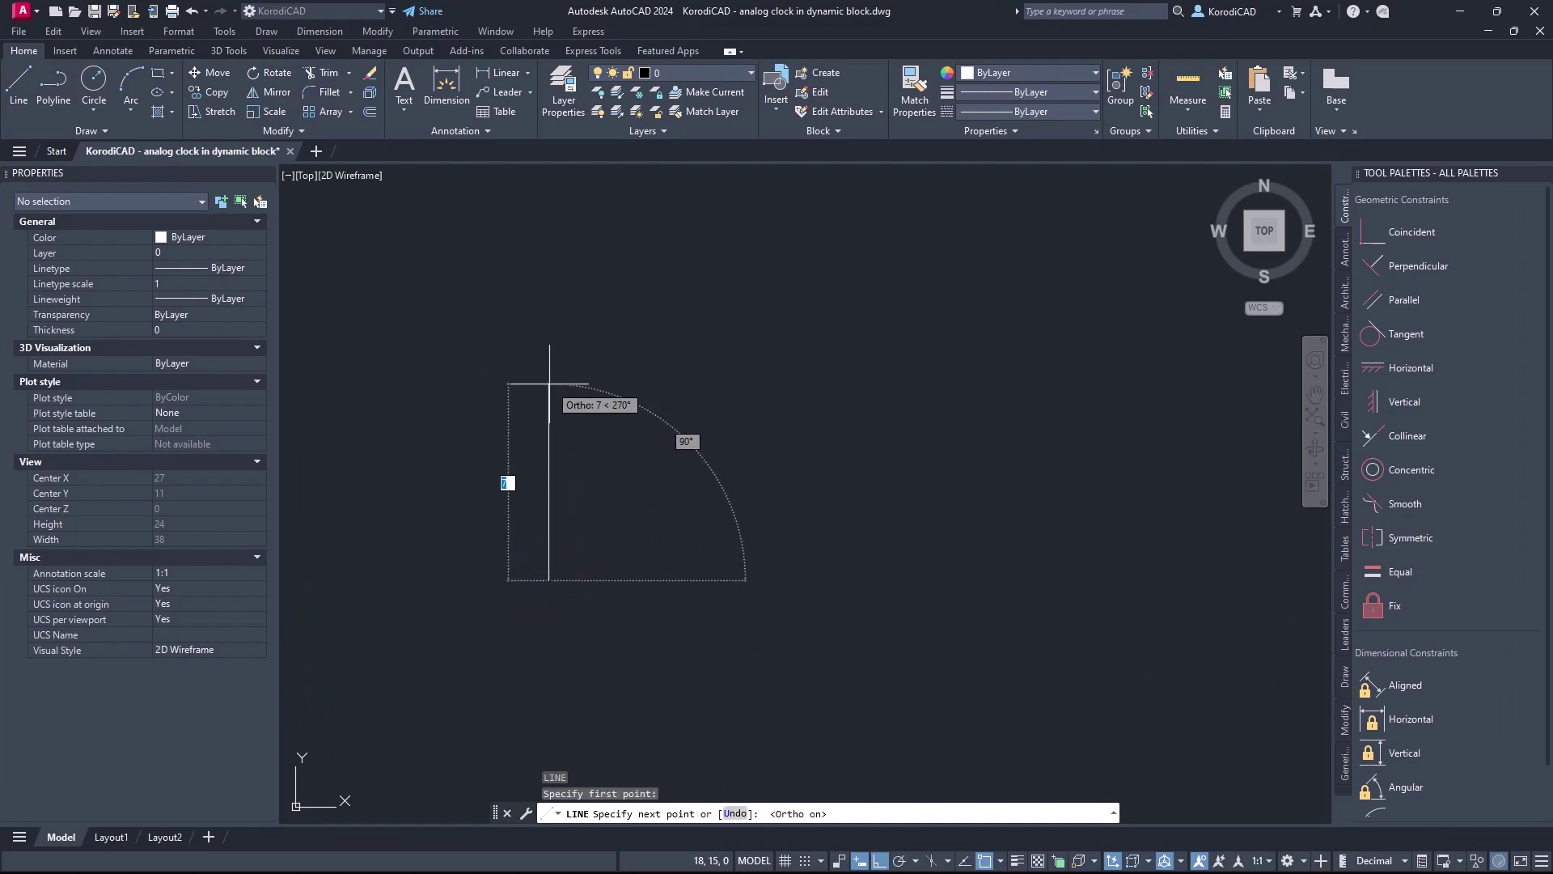
{"action": "key", "text": "Return"}
{"action": "key", "text": "Return"}
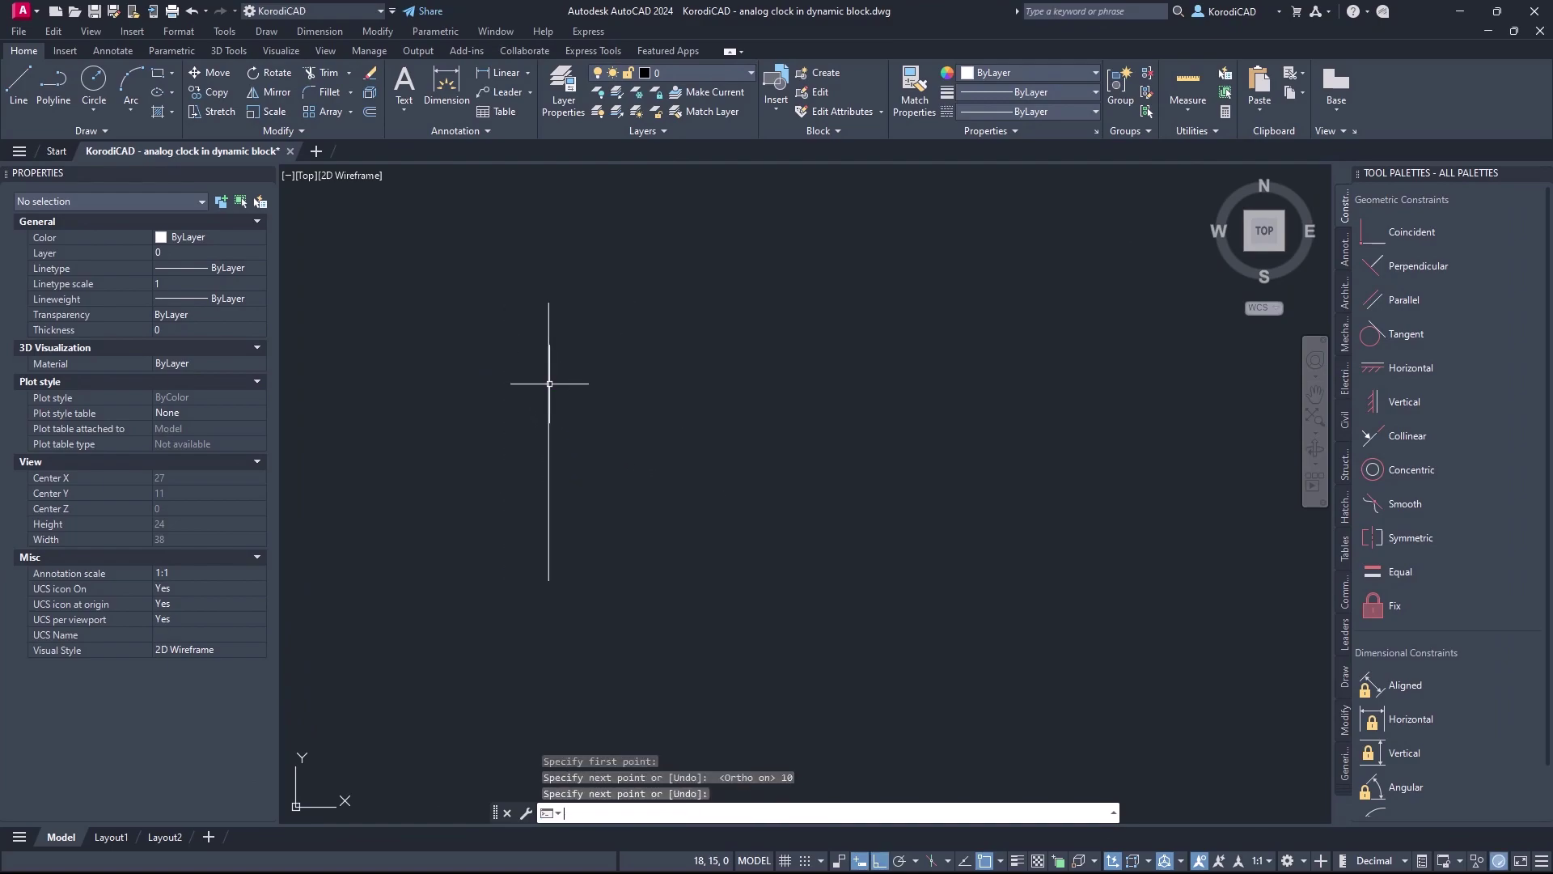
Copy the vertical line 10 units to the right
{"action": "left_click", "coordinate": [546, 386]}
{"action": "right_click", "coordinate": [540, 427]}
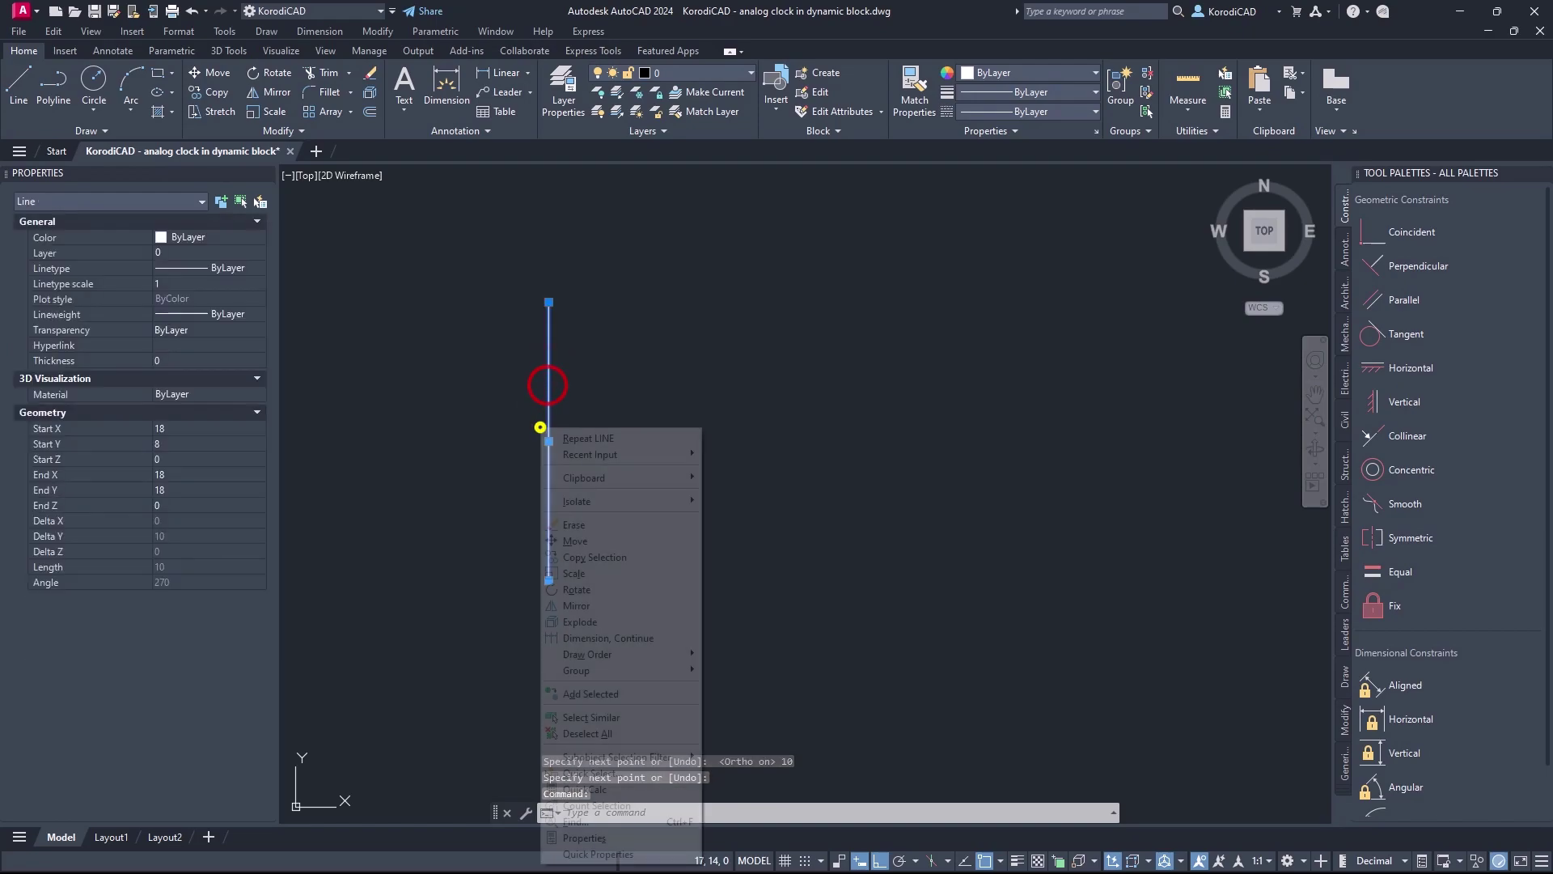
{"action": "left_click", "coordinate": [594, 557]}
{"action": "left_click", "coordinate": [576, 465]}
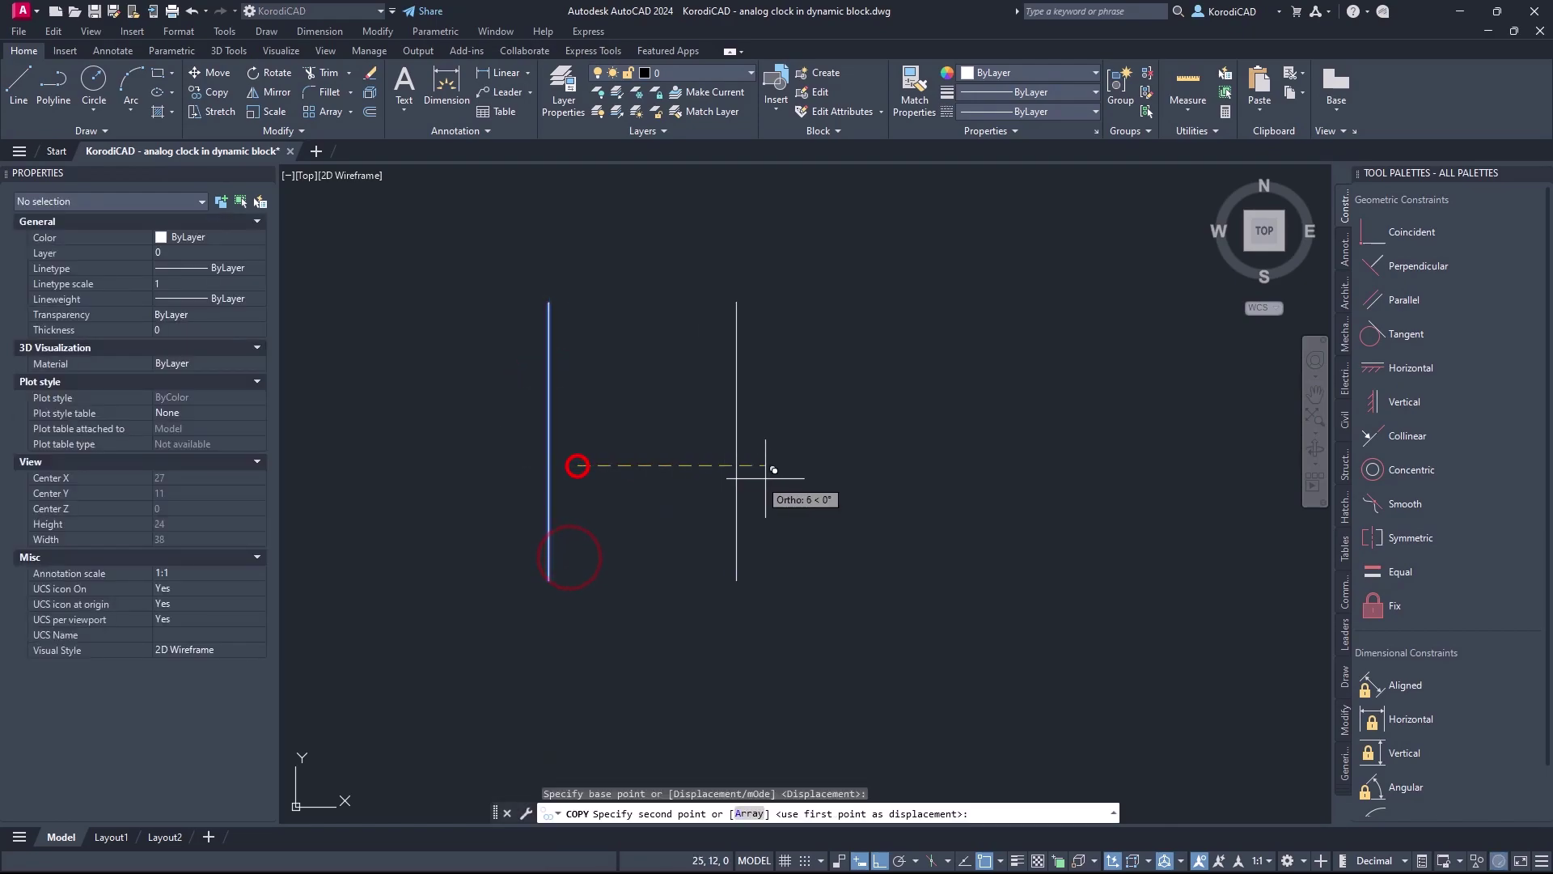
{"action": "type", "text": "10"}
{"action": "key", "text": "Return"}
{"action": "key", "text": "Return"}
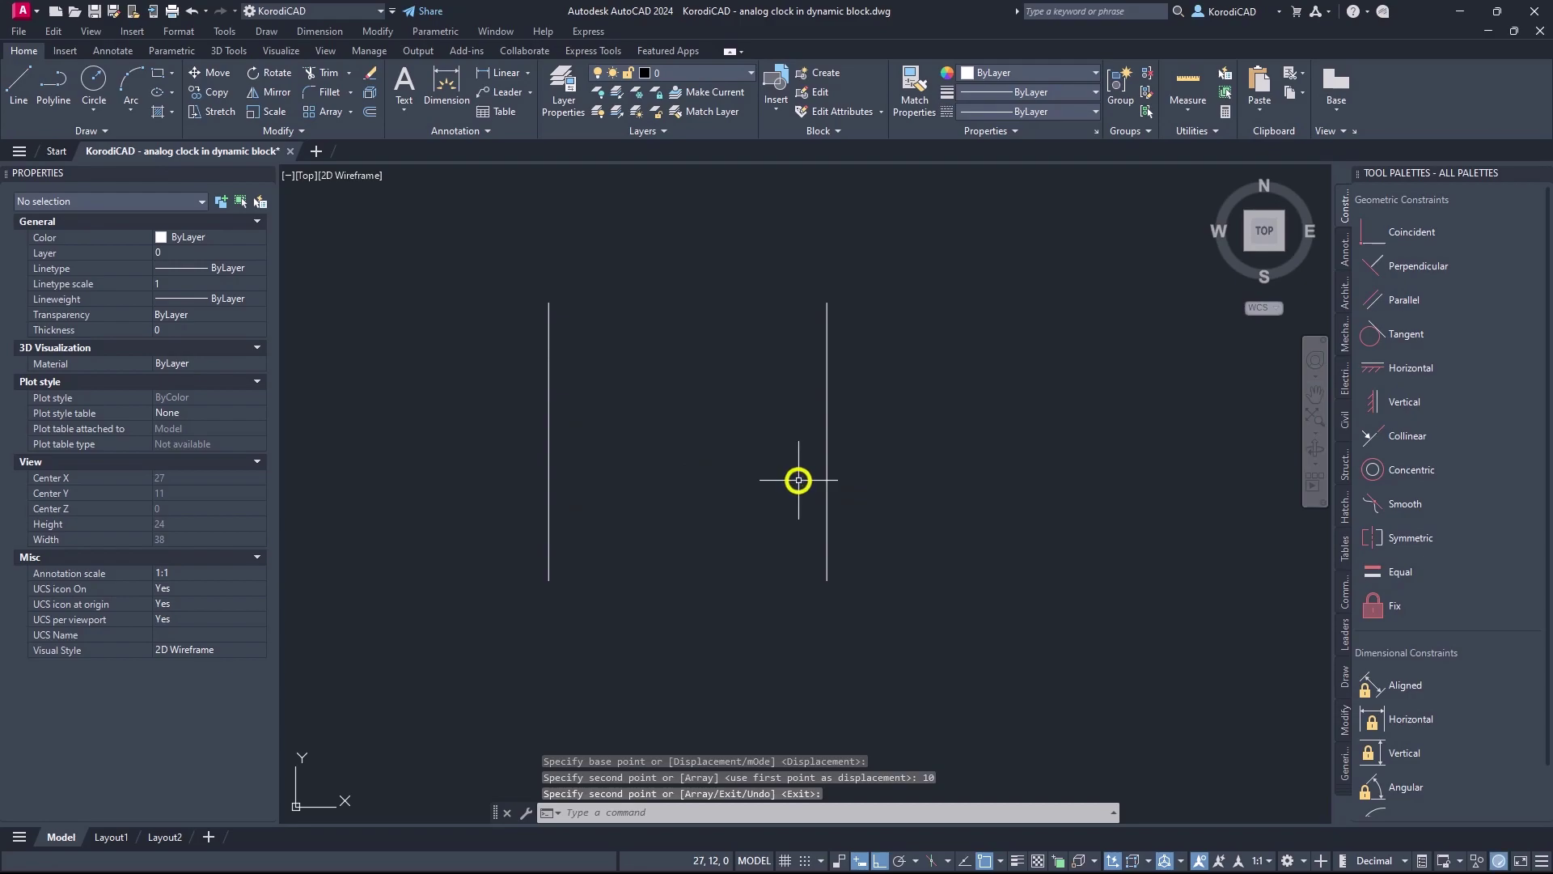
Apply an Equal constraint between the left and right lines
{"action": "left_click", "coordinate": [1385, 570]}
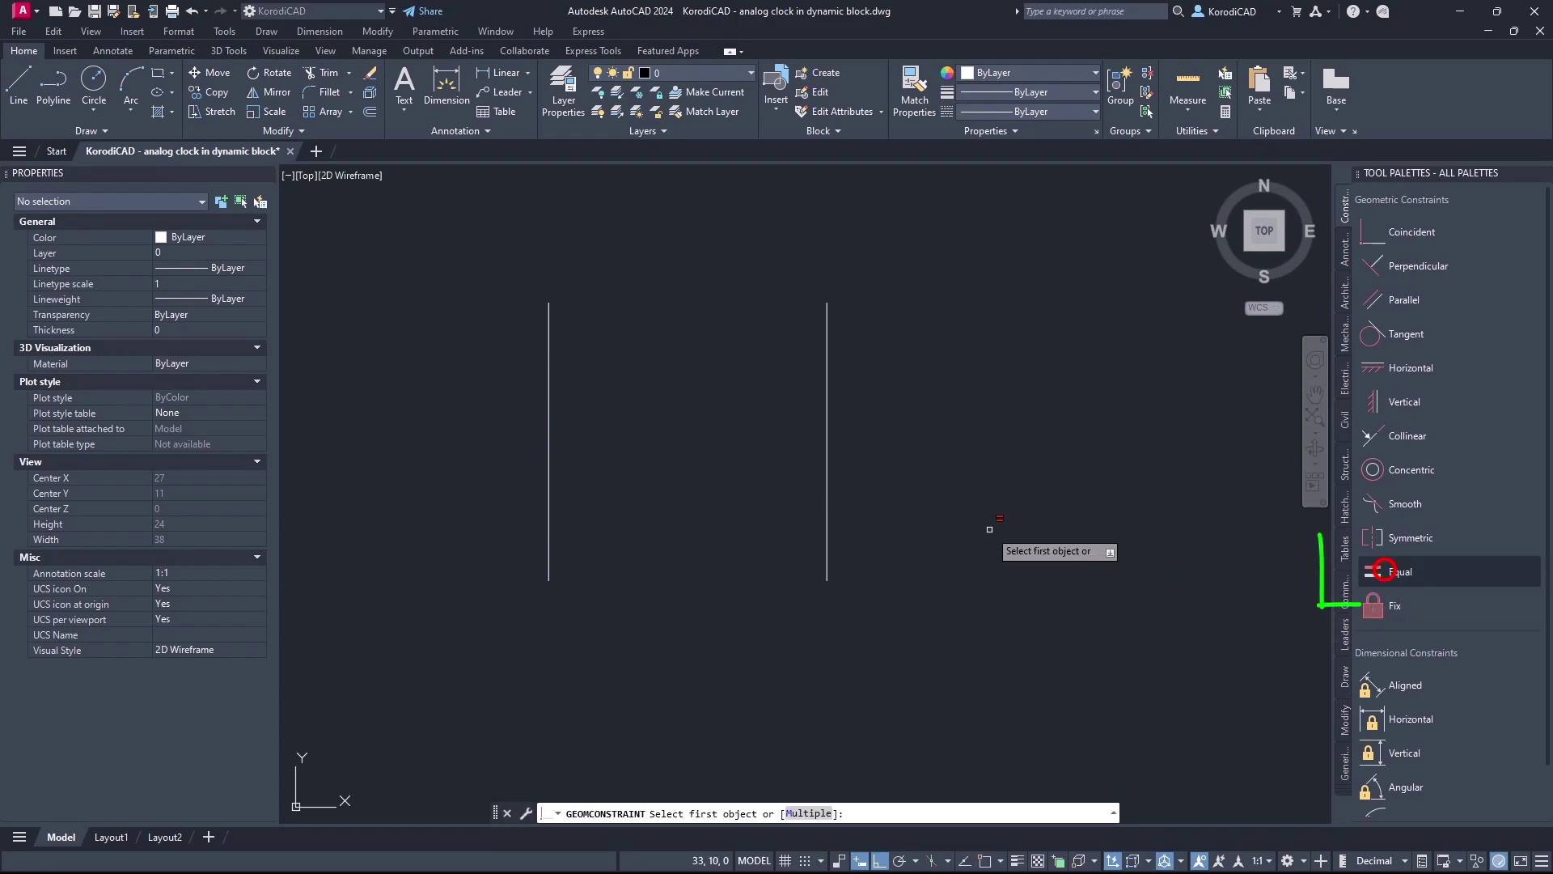
{"action": "left_click", "coordinate": [549, 461]}
{"action": "left_click", "coordinate": [828, 455]}
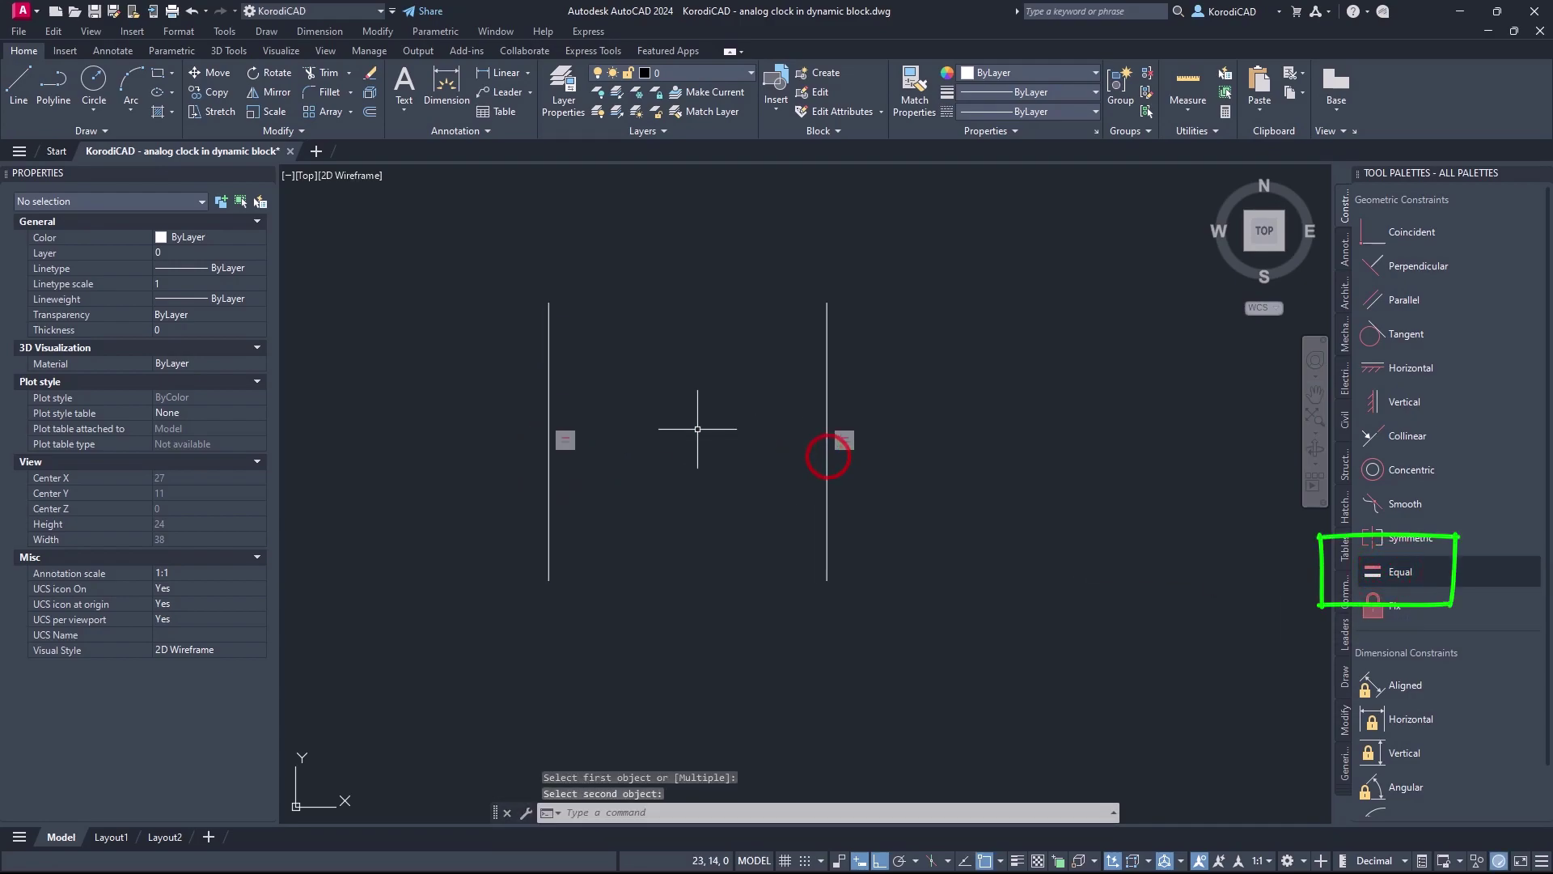
Stretch the left line to lengths 5 and then 9, seeing the right line follow
{"action": "left_click", "coordinate": [610, 337]}
{"action": "left_click", "coordinate": [522, 348]}
{"action": "left_click", "coordinate": [548, 303]}
{"action": "left_click", "coordinate": [549, 412]}
{"action": "left_click", "coordinate": [551, 451]}
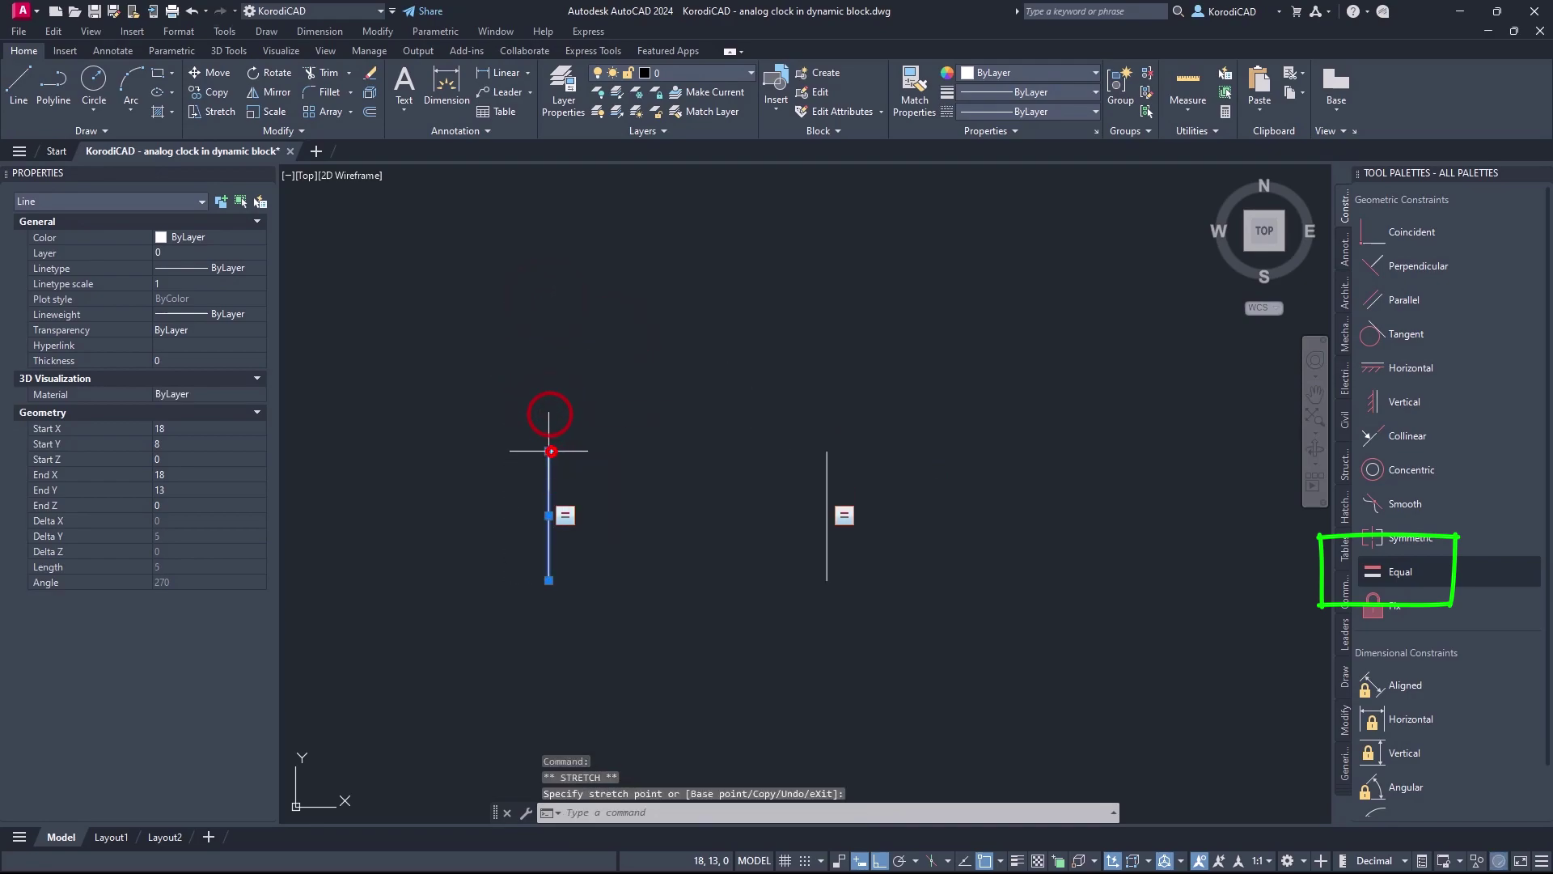
{"action": "left_click", "coordinate": [550, 328]}
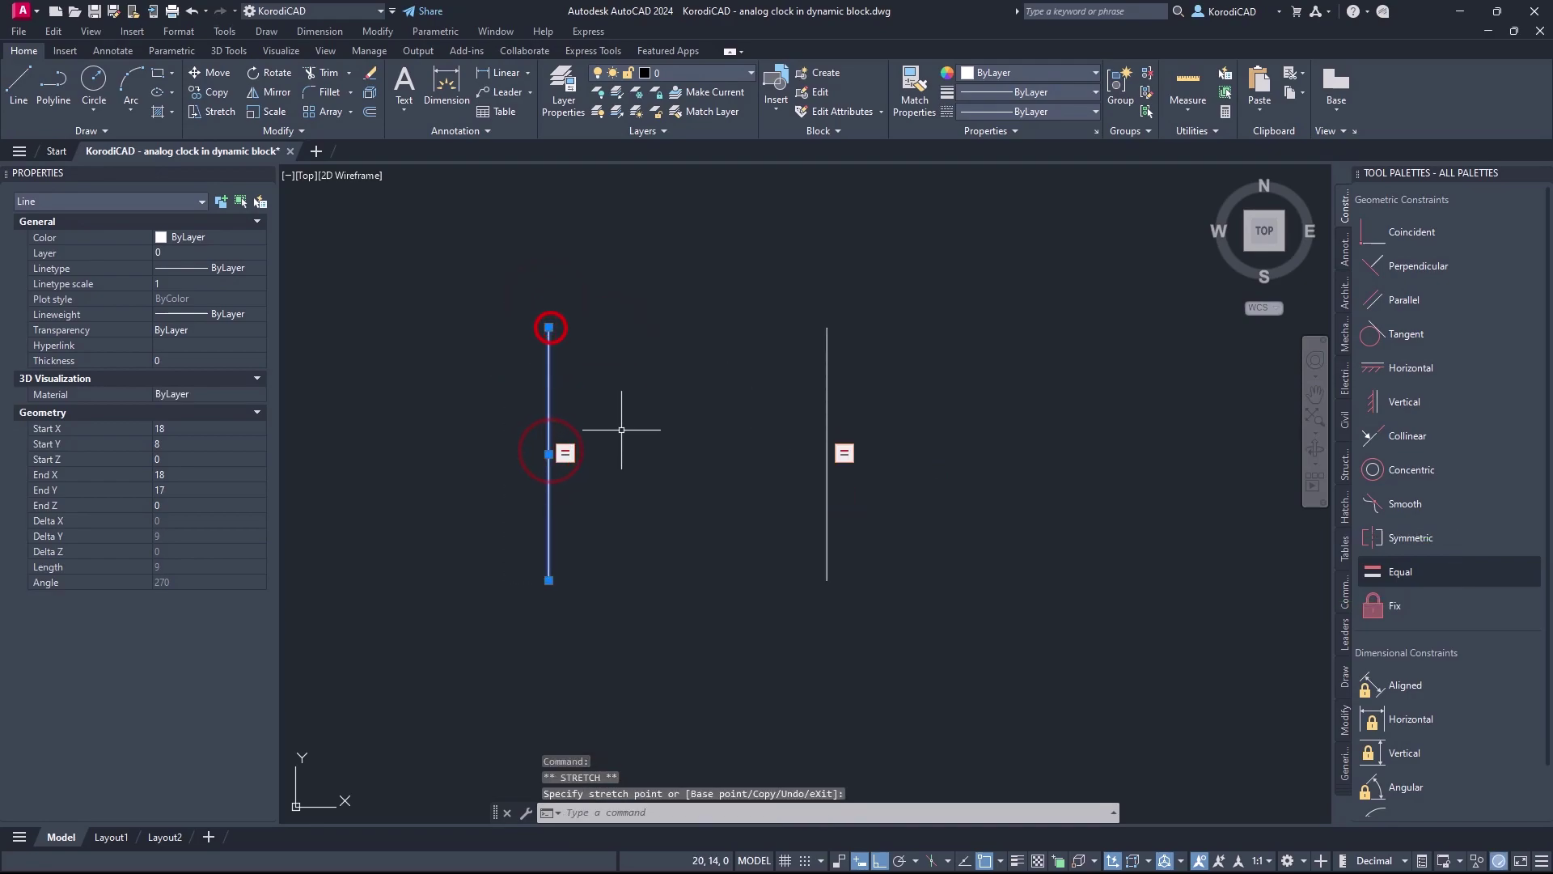
{"action": "left_click", "coordinate": [549, 327]}
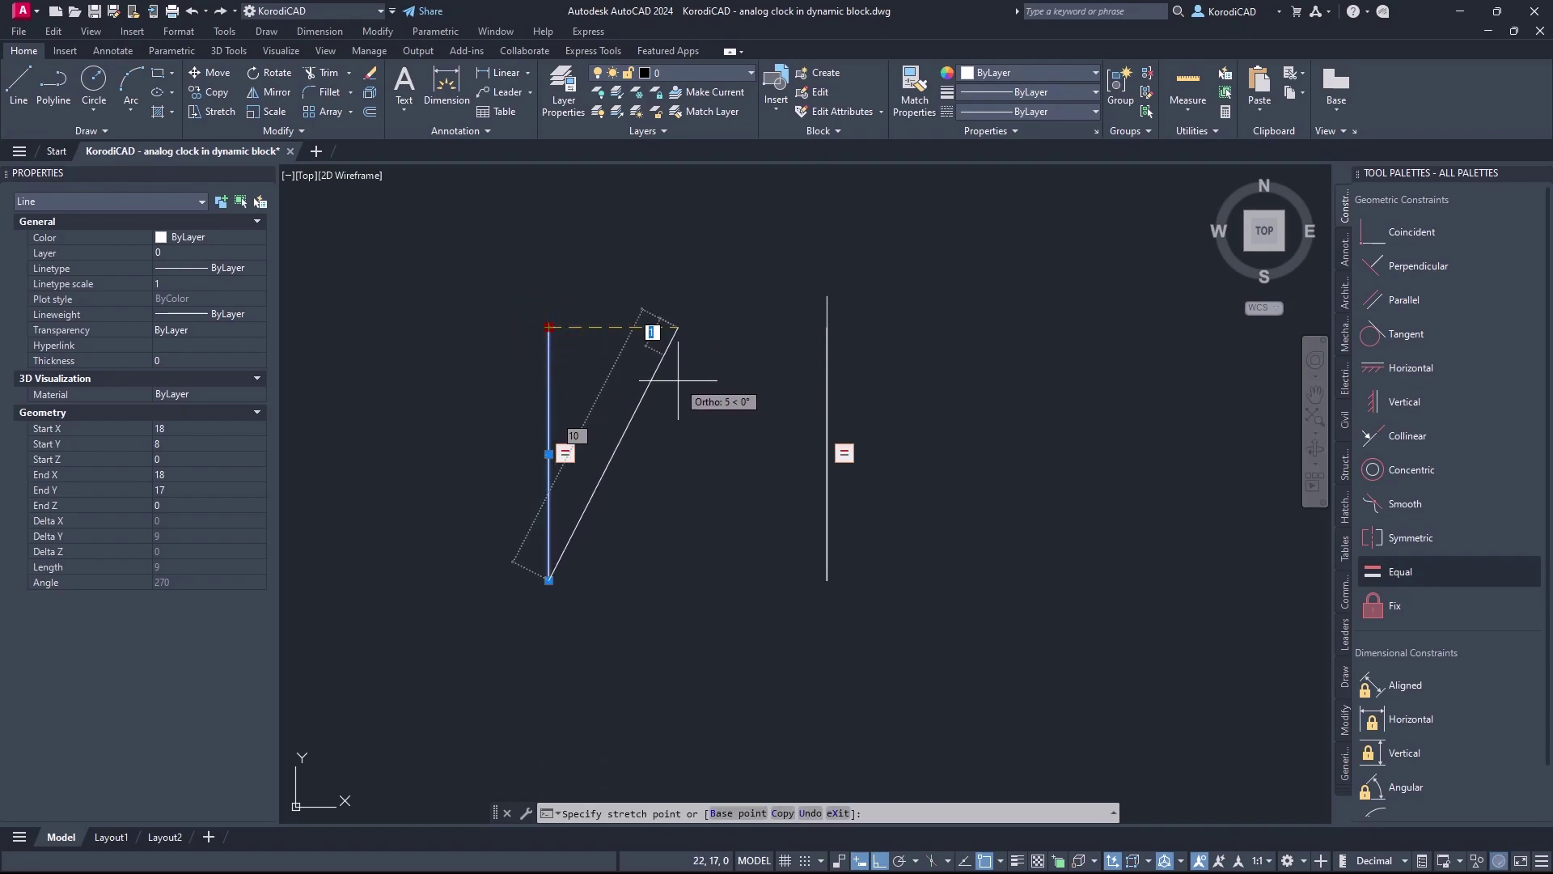
{"action": "key", "text": "F8"}
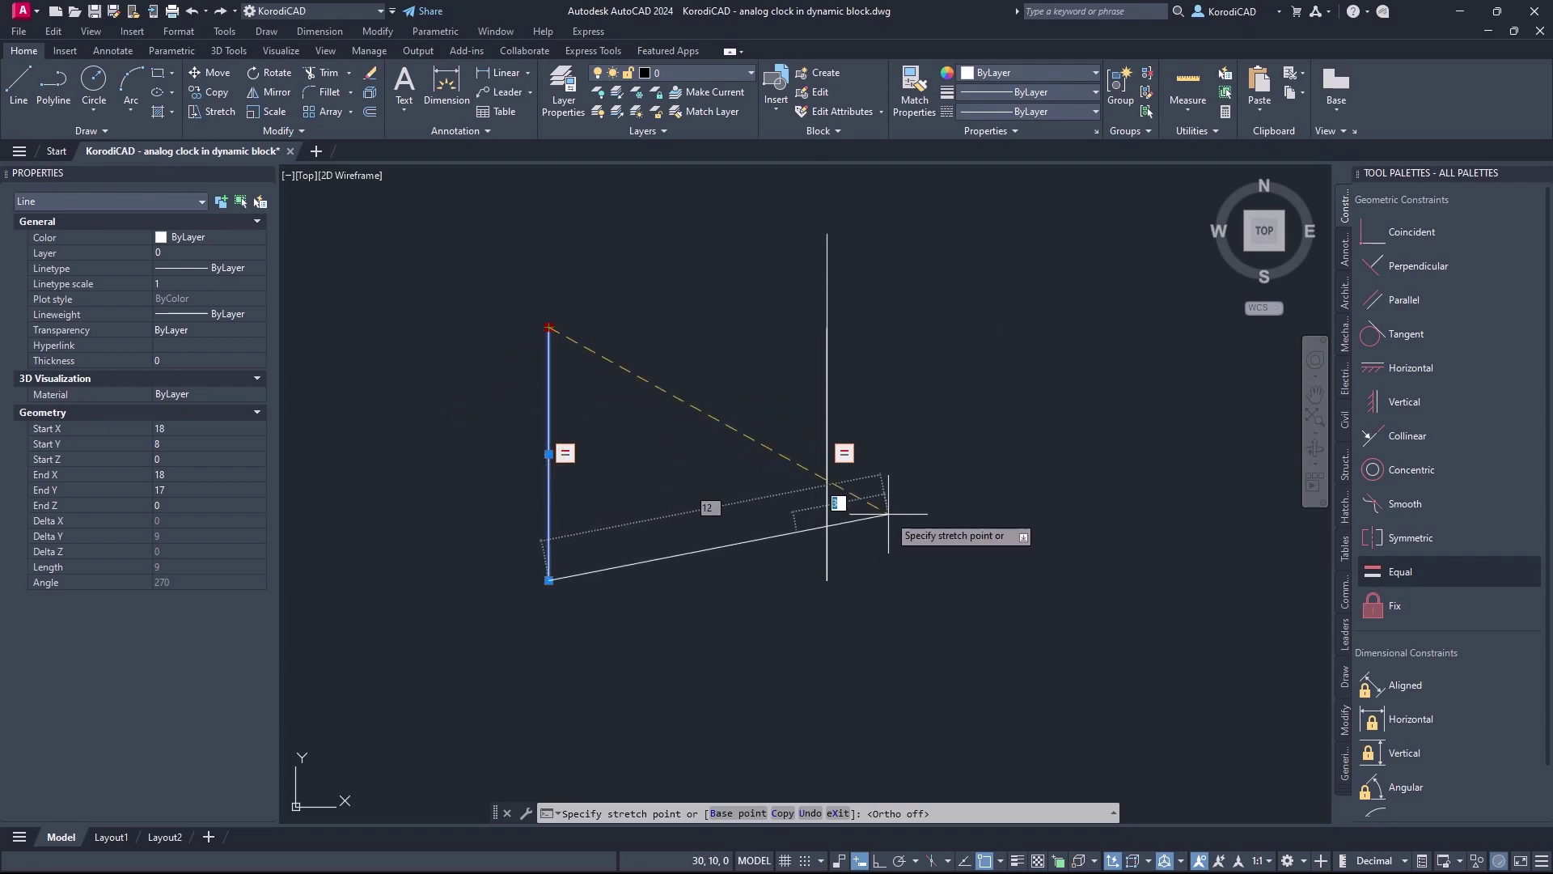
{"action": "key", "text": "Down"}
{"action": "key", "text": "Escape"}
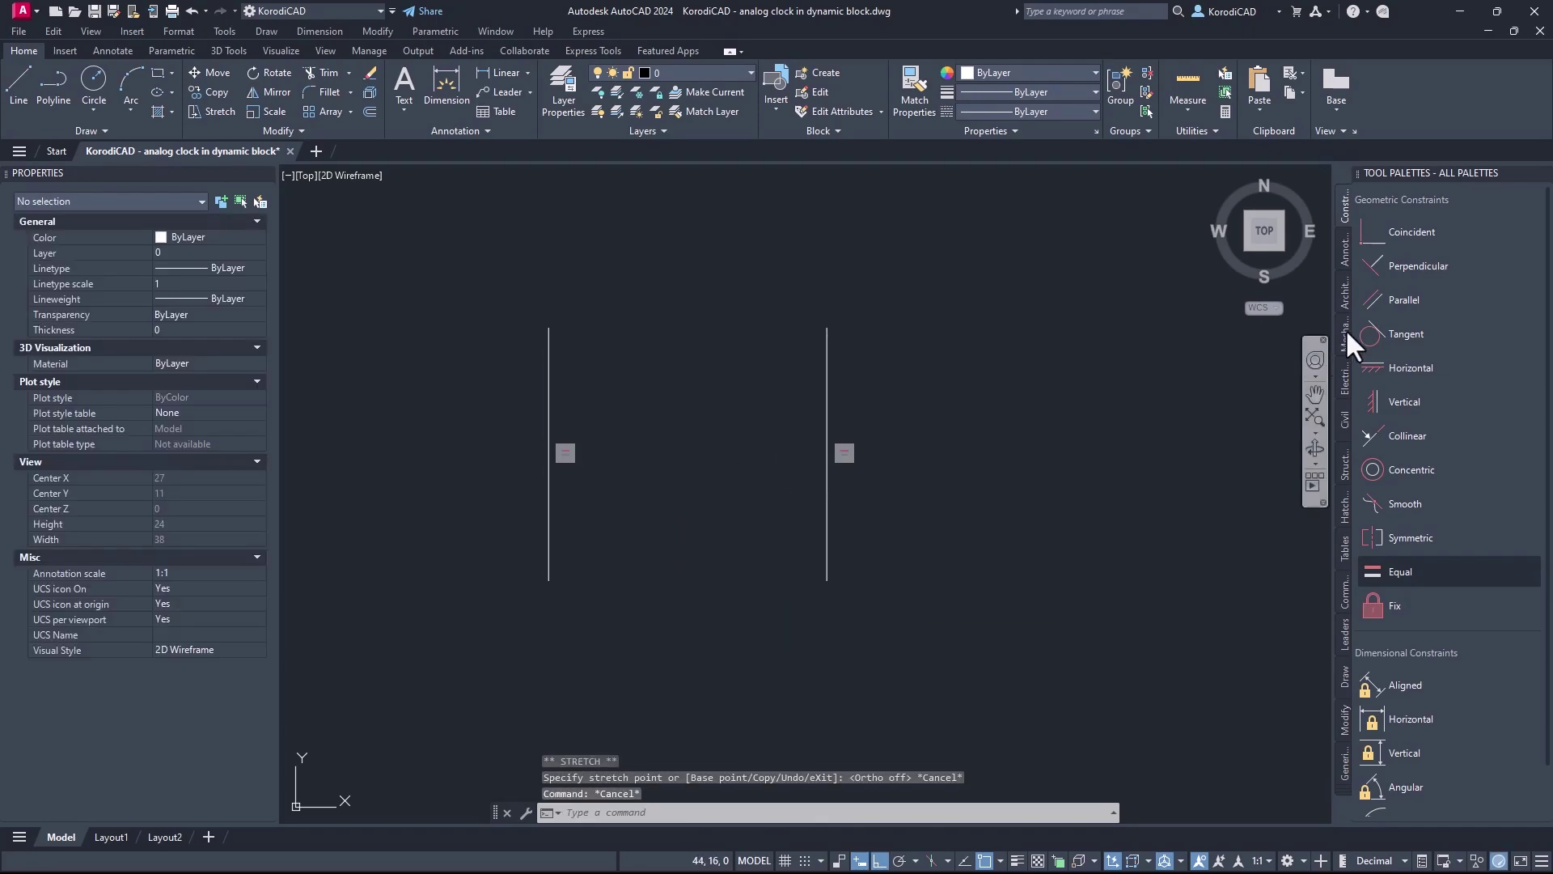
Make the left line parallel to the right, then tilt it with Ortho off and undo
{"action": "left_click", "coordinate": [1393, 300]}
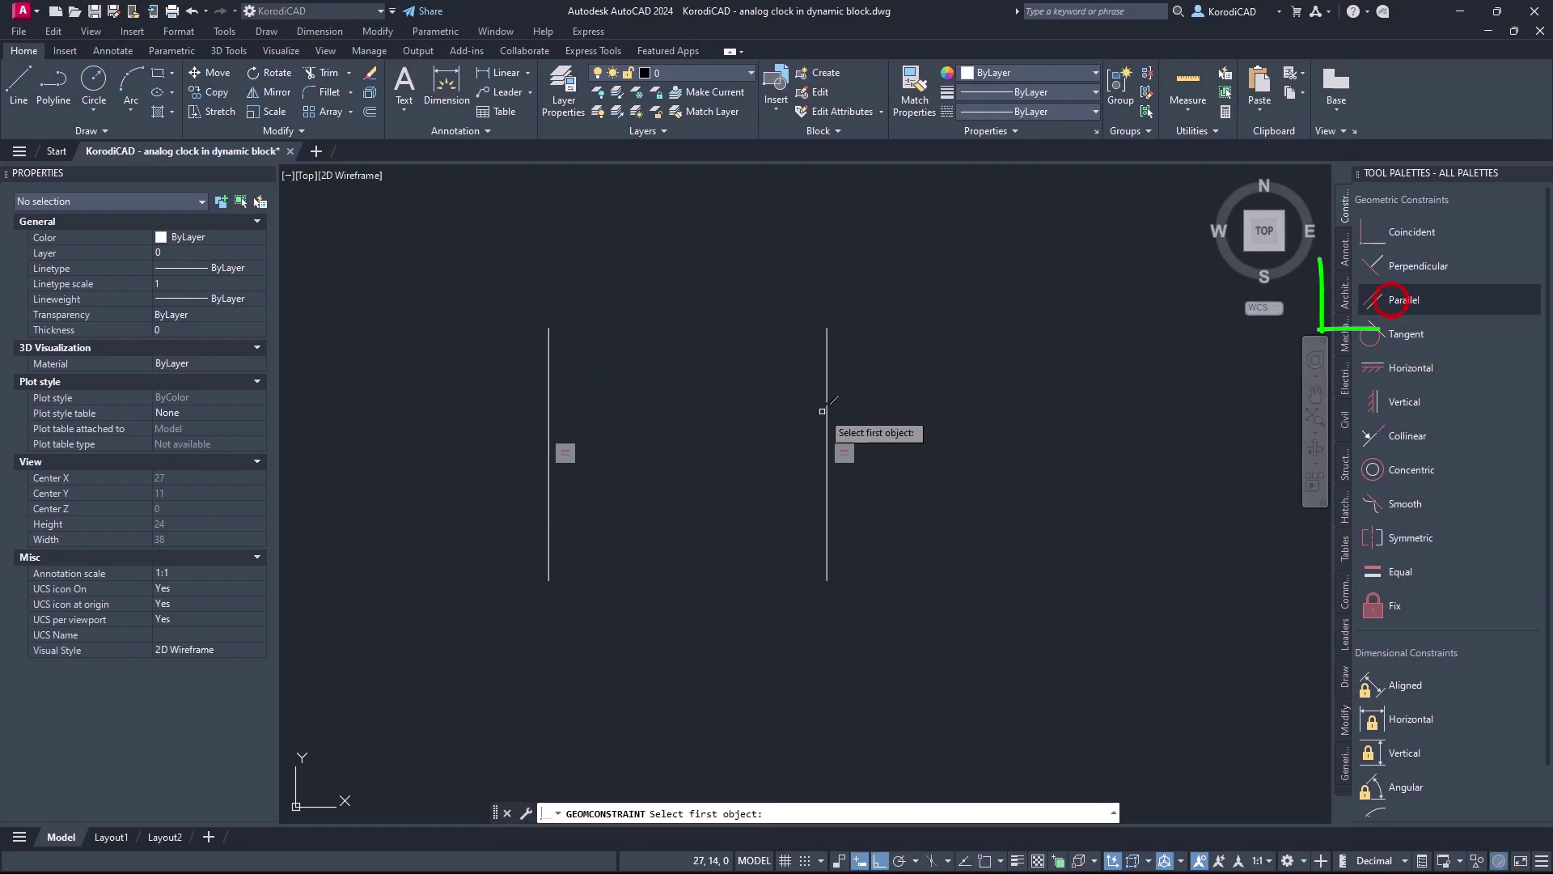
{"action": "left_click", "coordinate": [549, 408]}
{"action": "left_click", "coordinate": [558, 411]}
{"action": "left_click", "coordinate": [535, 396]}
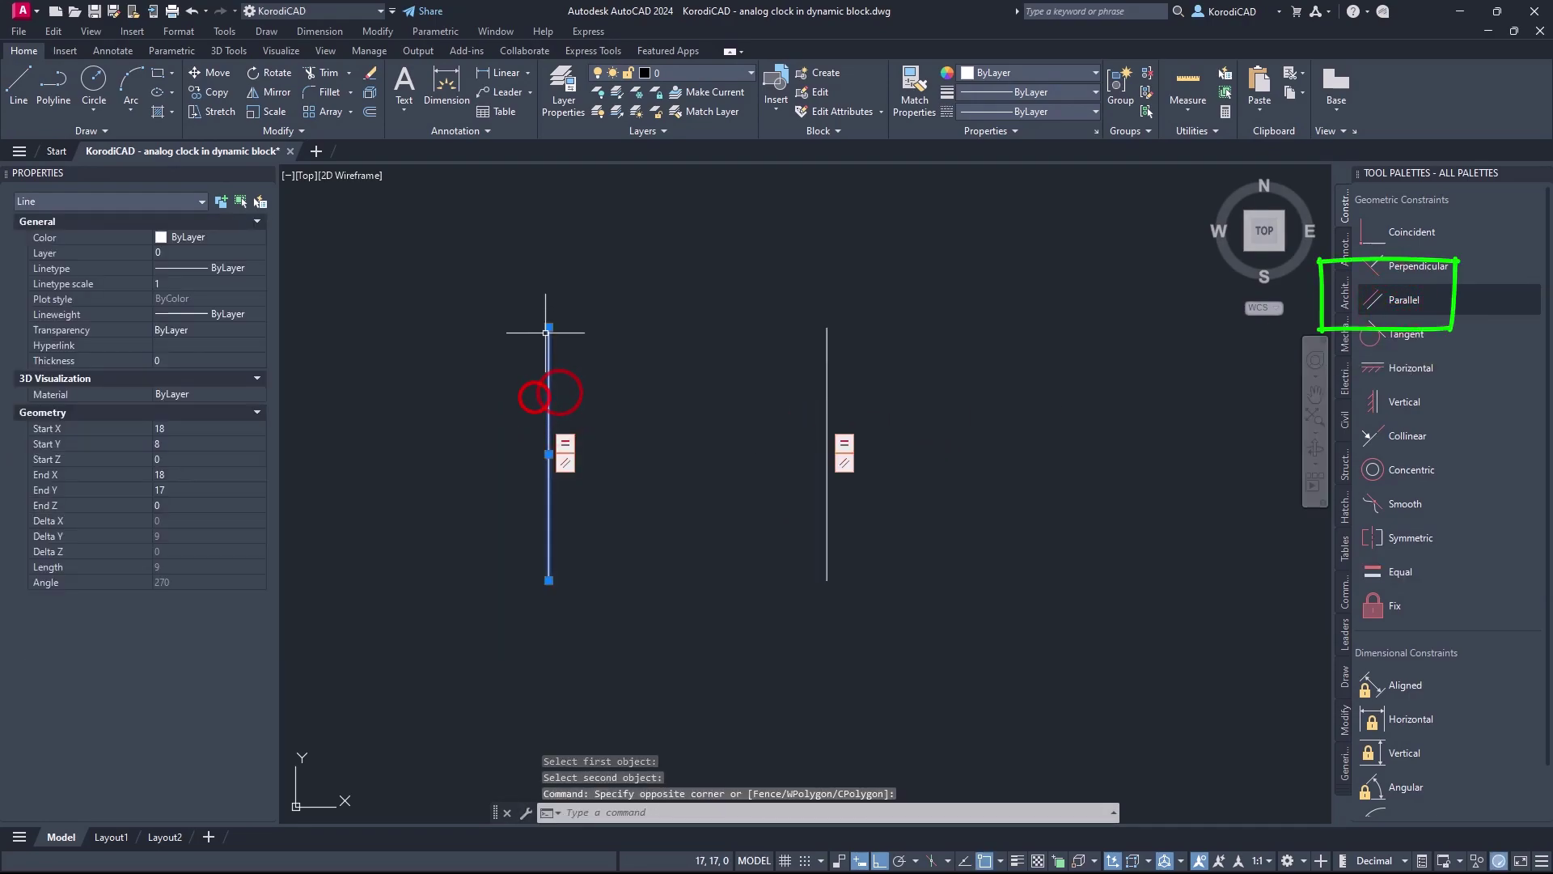
{"action": "left_click", "coordinate": [548, 330]}
{"action": "key", "text": "F8"}
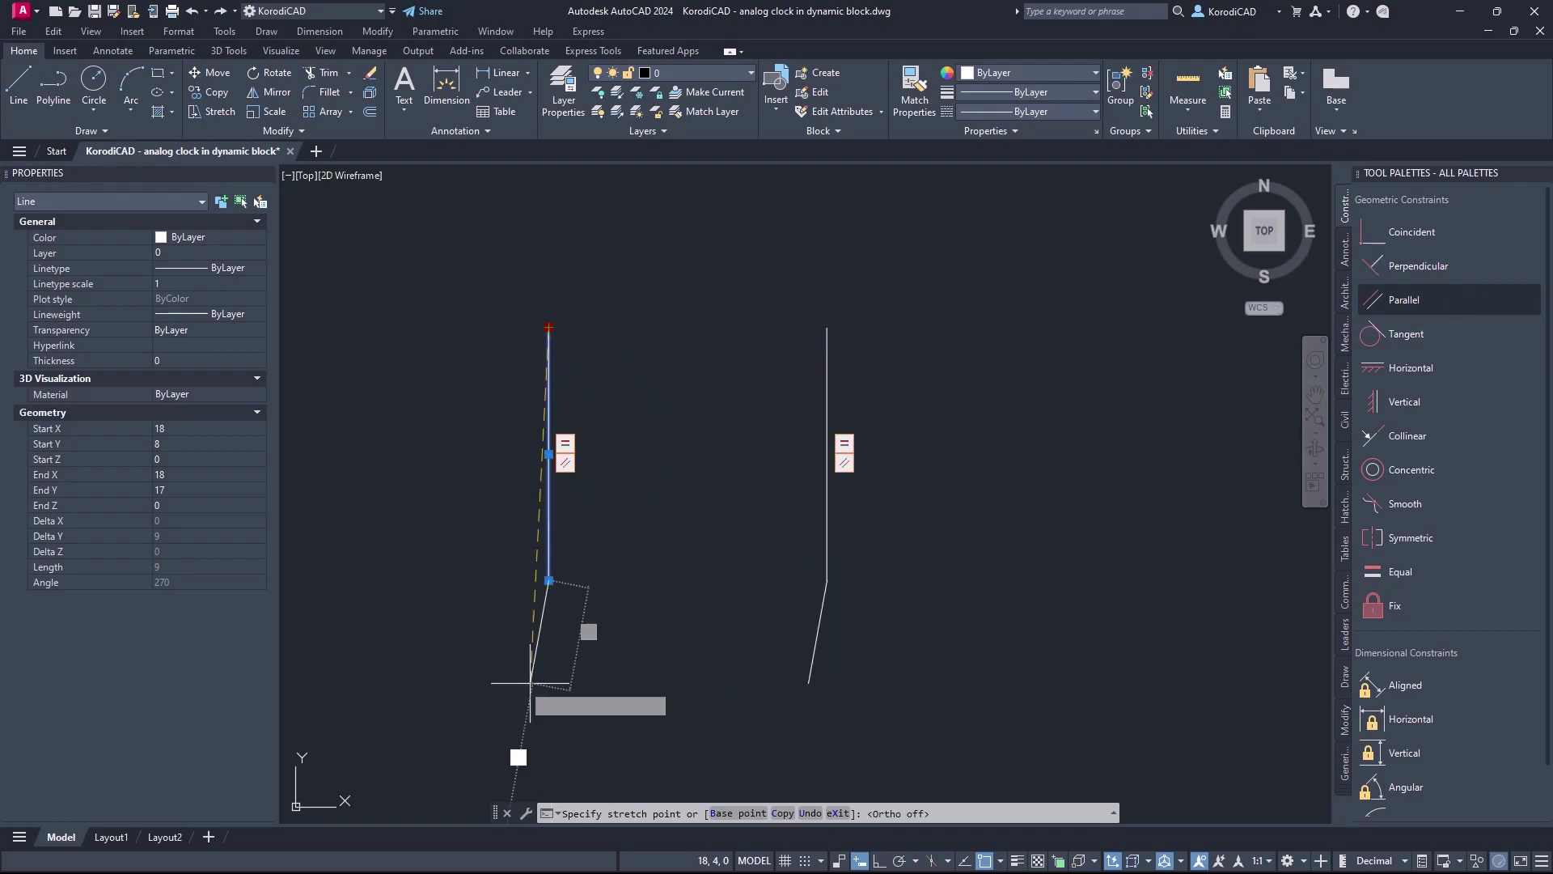
{"action": "left_click", "coordinate": [719, 426]}
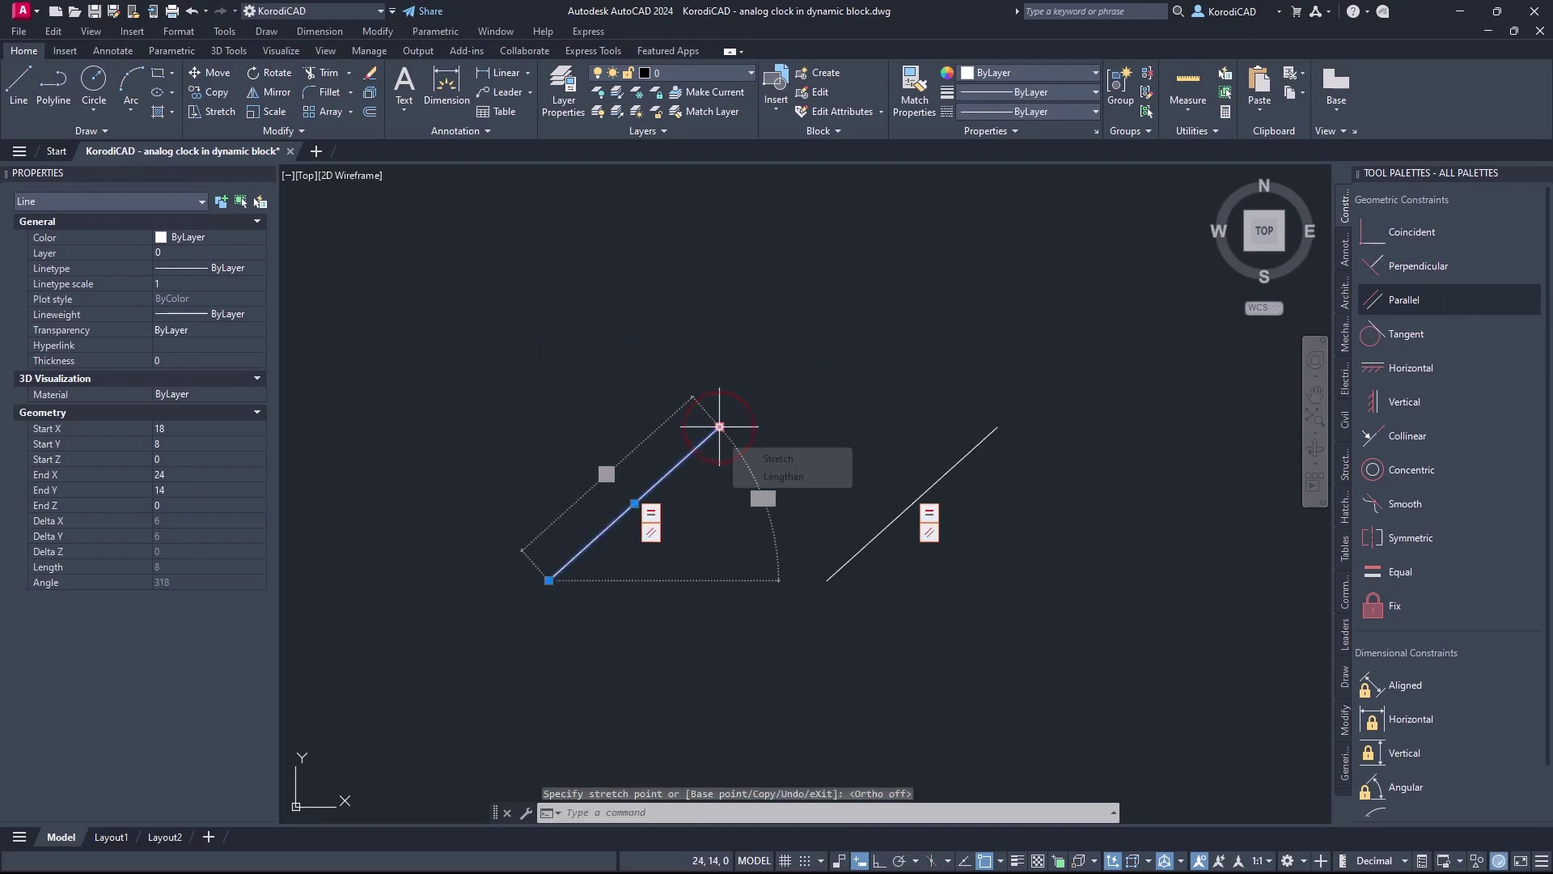
{"action": "left_click", "coordinate": [719, 427]}
{"action": "left_click", "coordinate": [574, 706]}
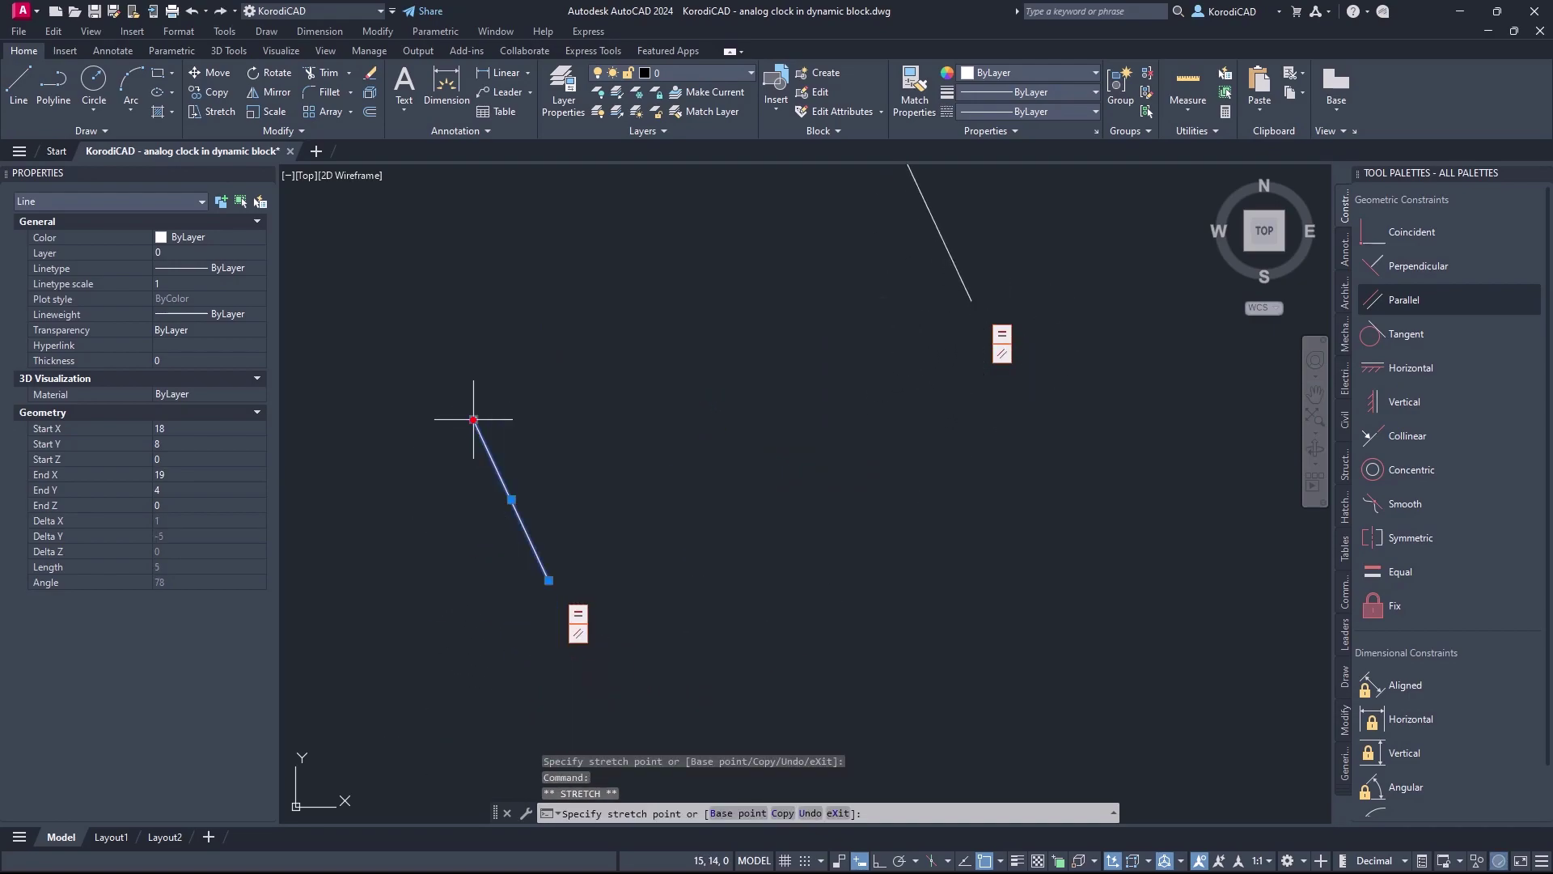
{"action": "key", "text": "Escape"}
{"action": "key", "text": "ctrl+z"}
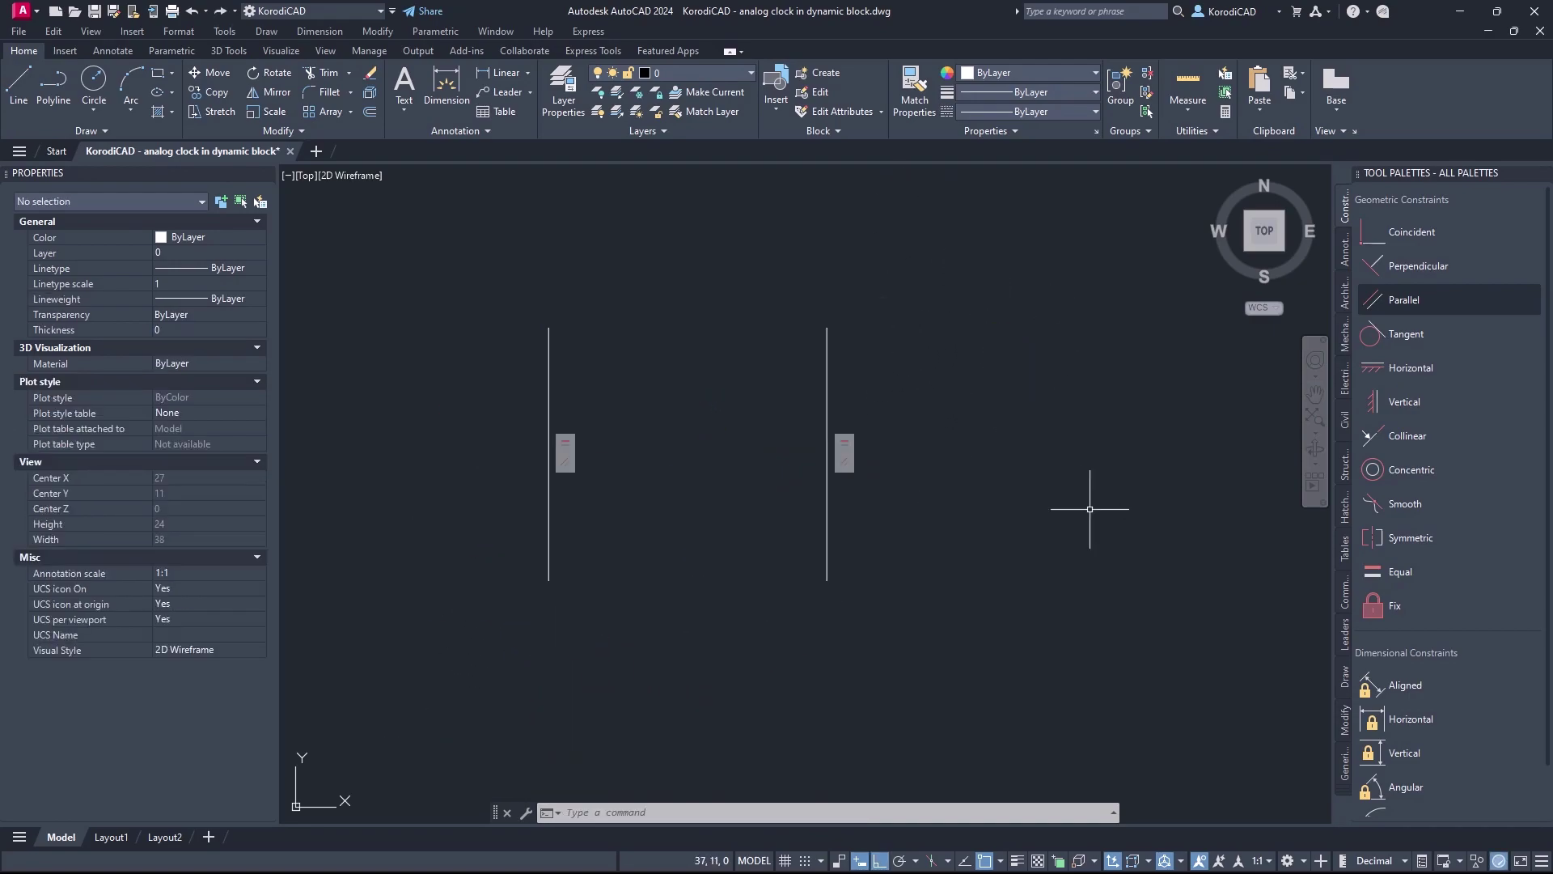
Fix the right line's bottom endpoint, then tilt the left line with Ortho off and restore it vertical
{"action": "left_click", "coordinate": [1396, 602]}
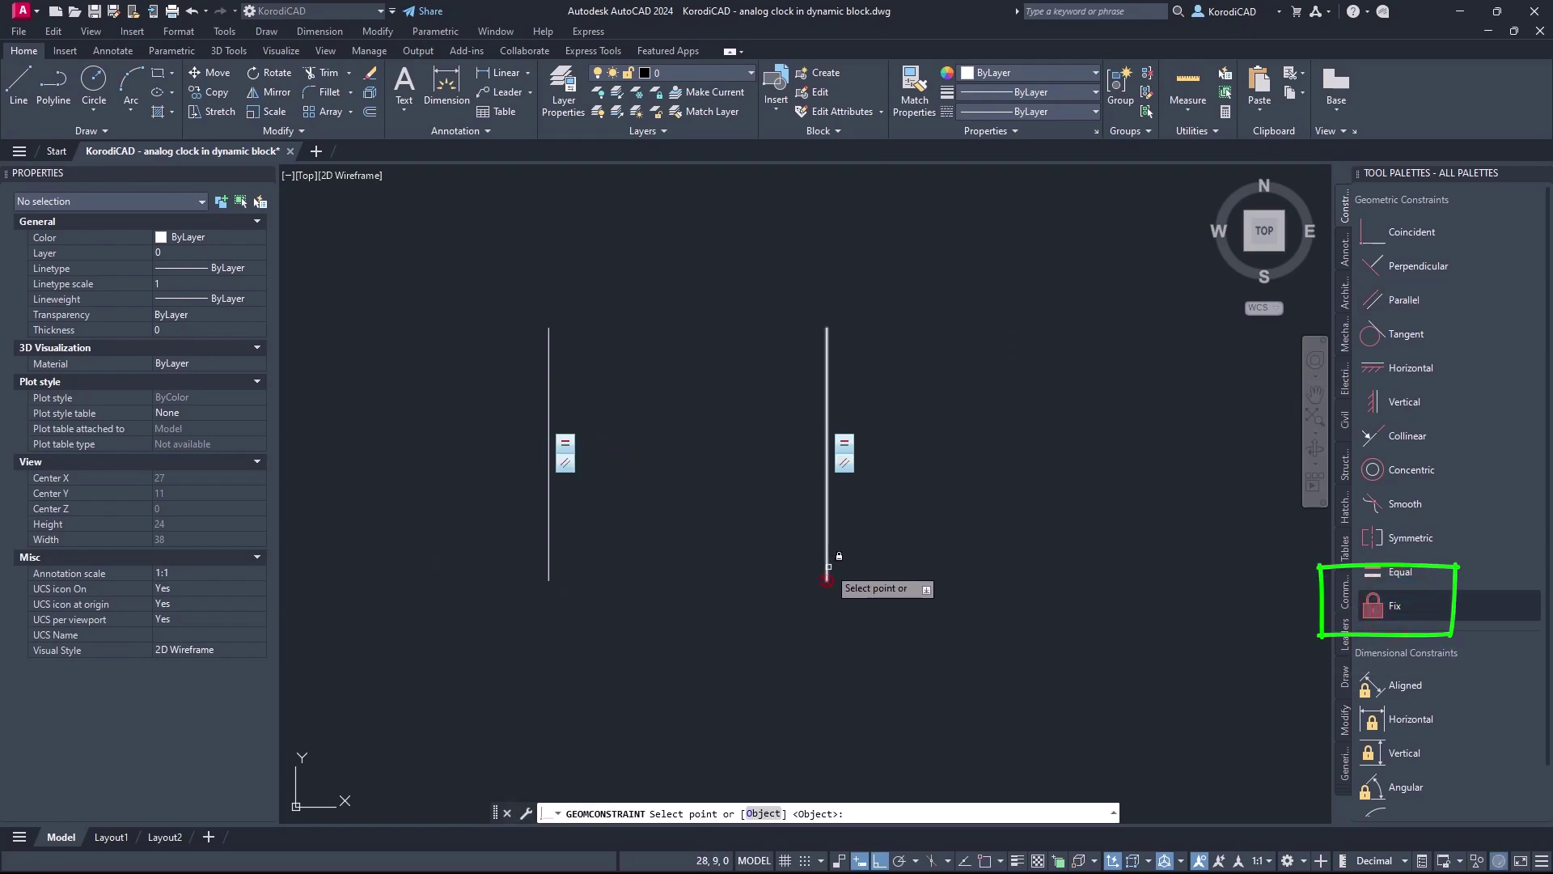
{"action": "left_click", "coordinate": [827, 568]}
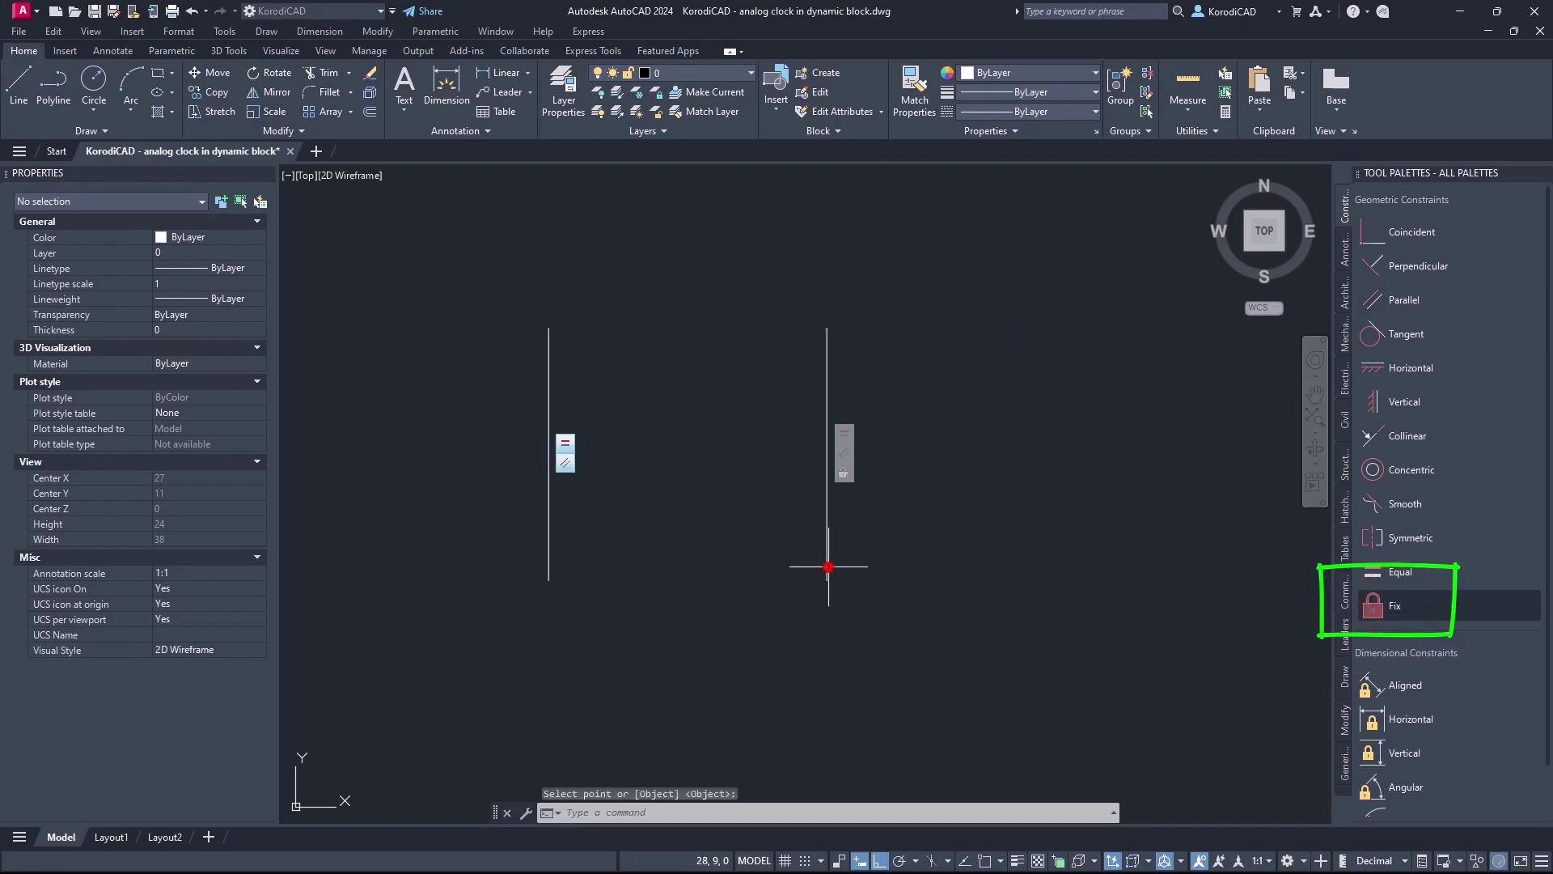
{"action": "left_click", "coordinate": [547, 350]}
{"action": "left_click", "coordinate": [548, 328]}
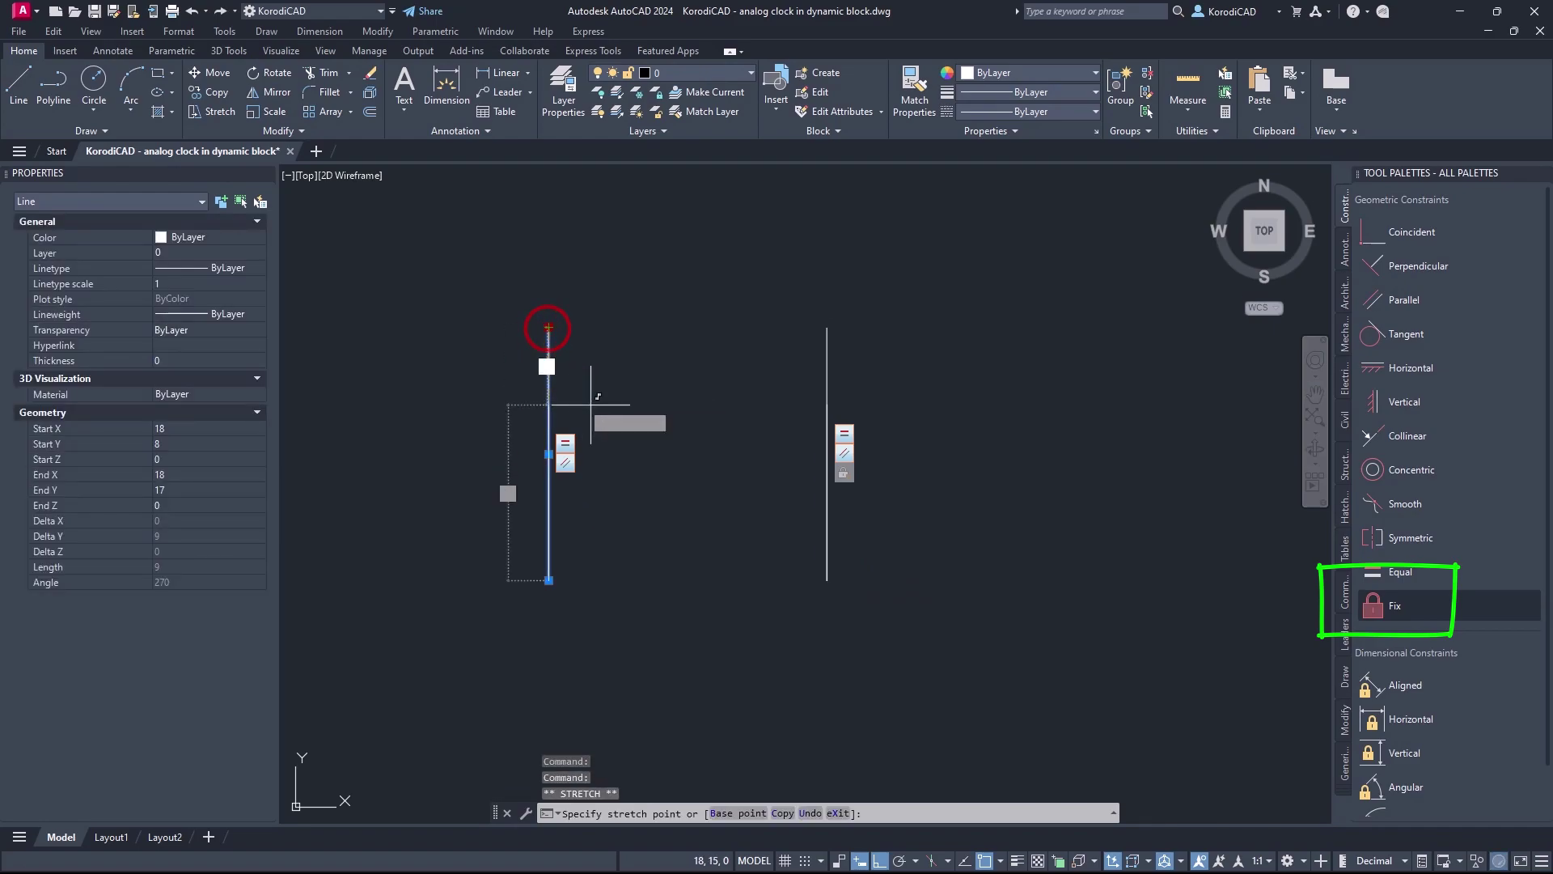
{"action": "key", "text": "F8"}
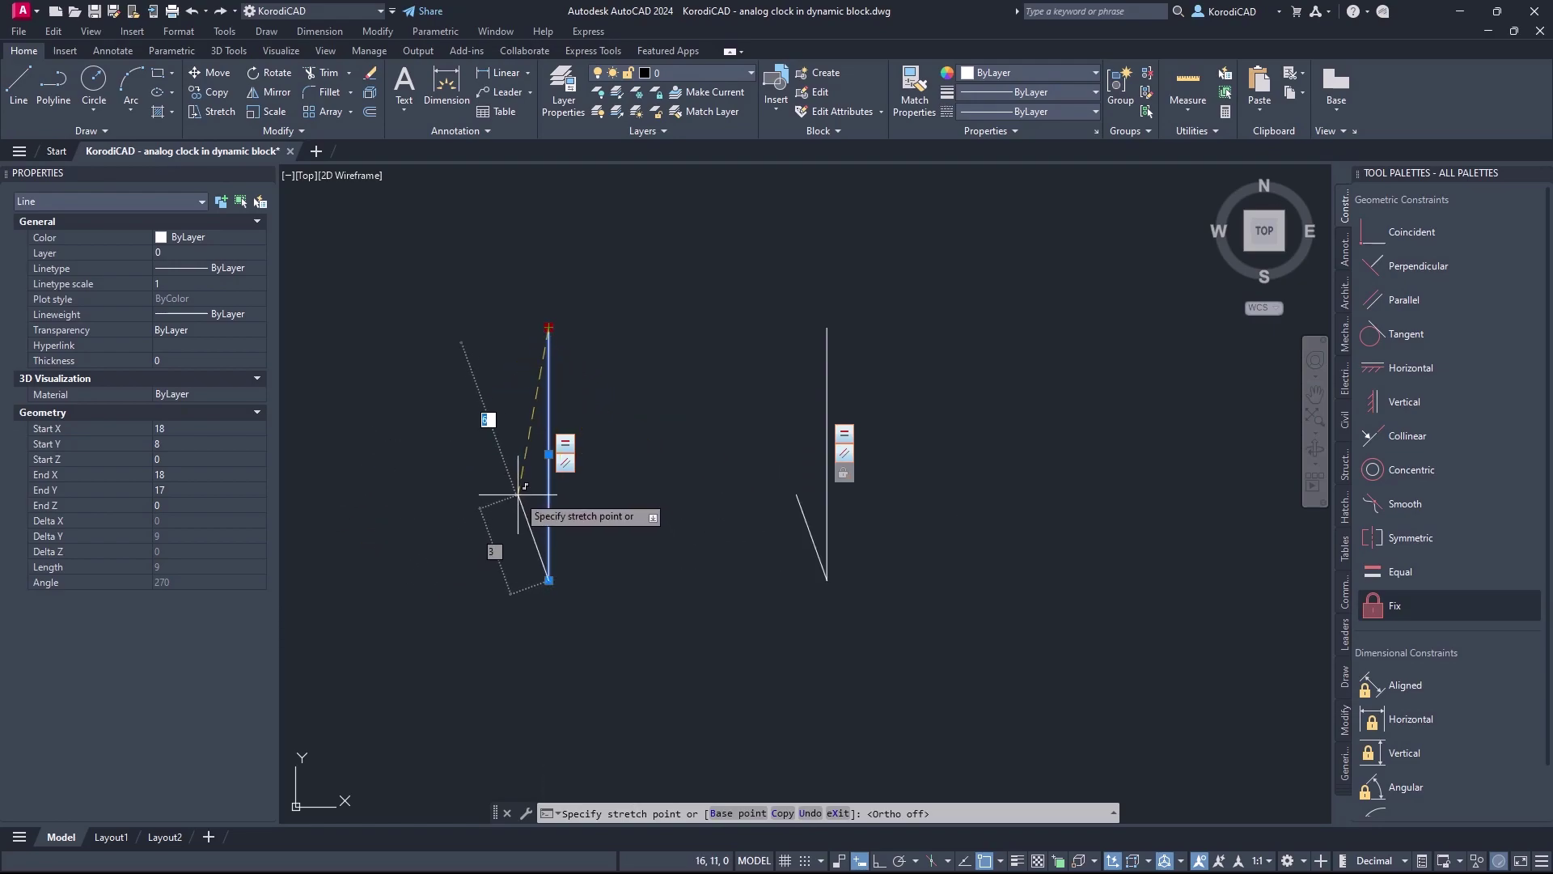
{"action": "left_click", "coordinate": [473, 493]}
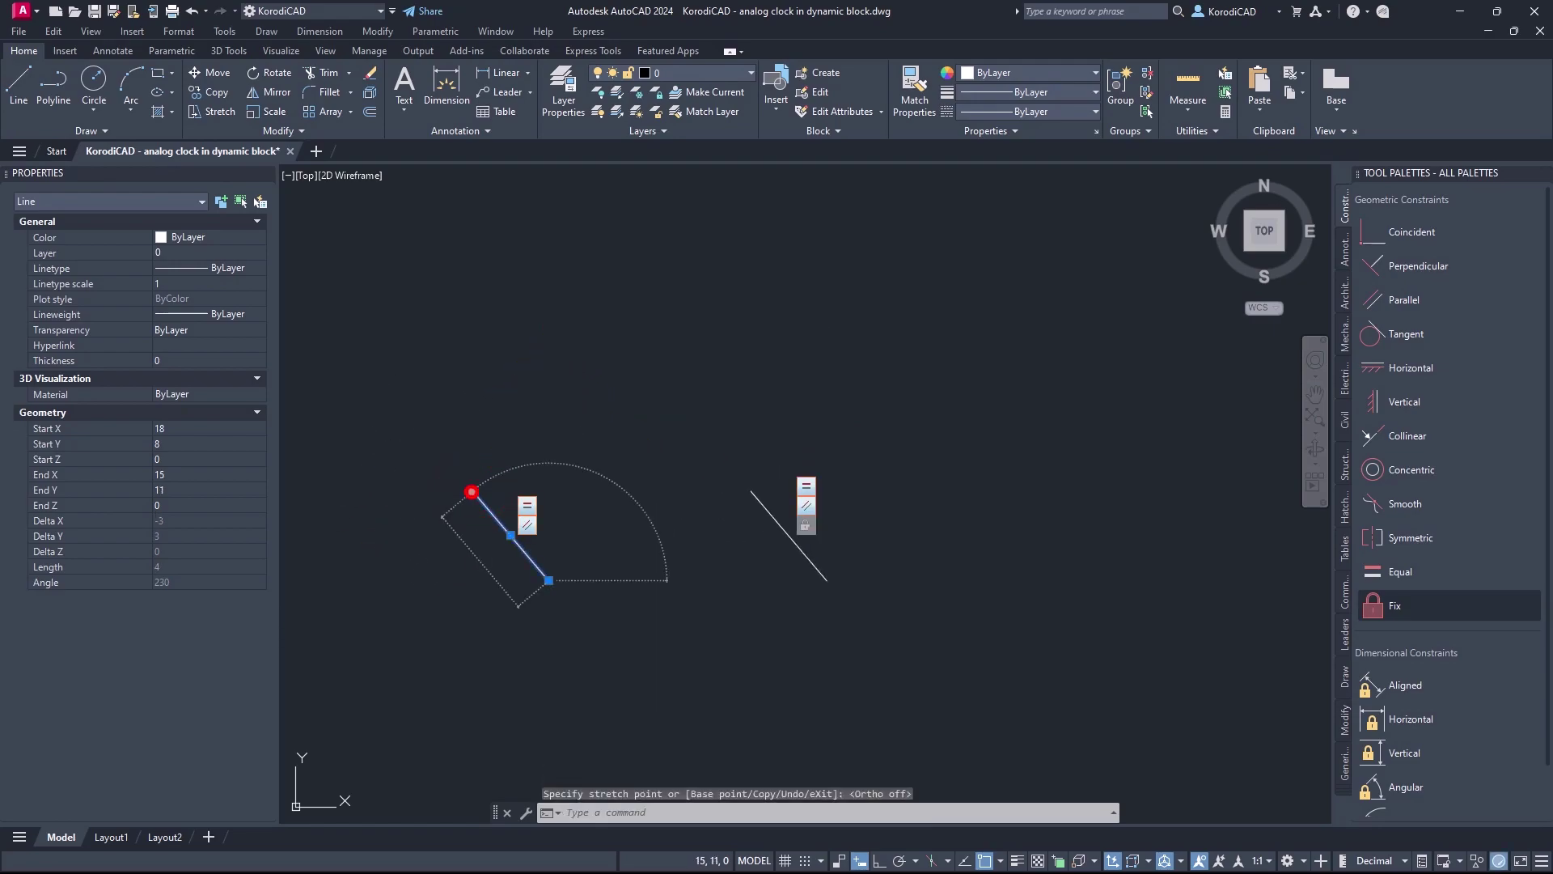
{"action": "left_click", "coordinate": [472, 491]}
{"action": "left_click", "coordinate": [644, 635]}
{"action": "left_click", "coordinate": [644, 635]}
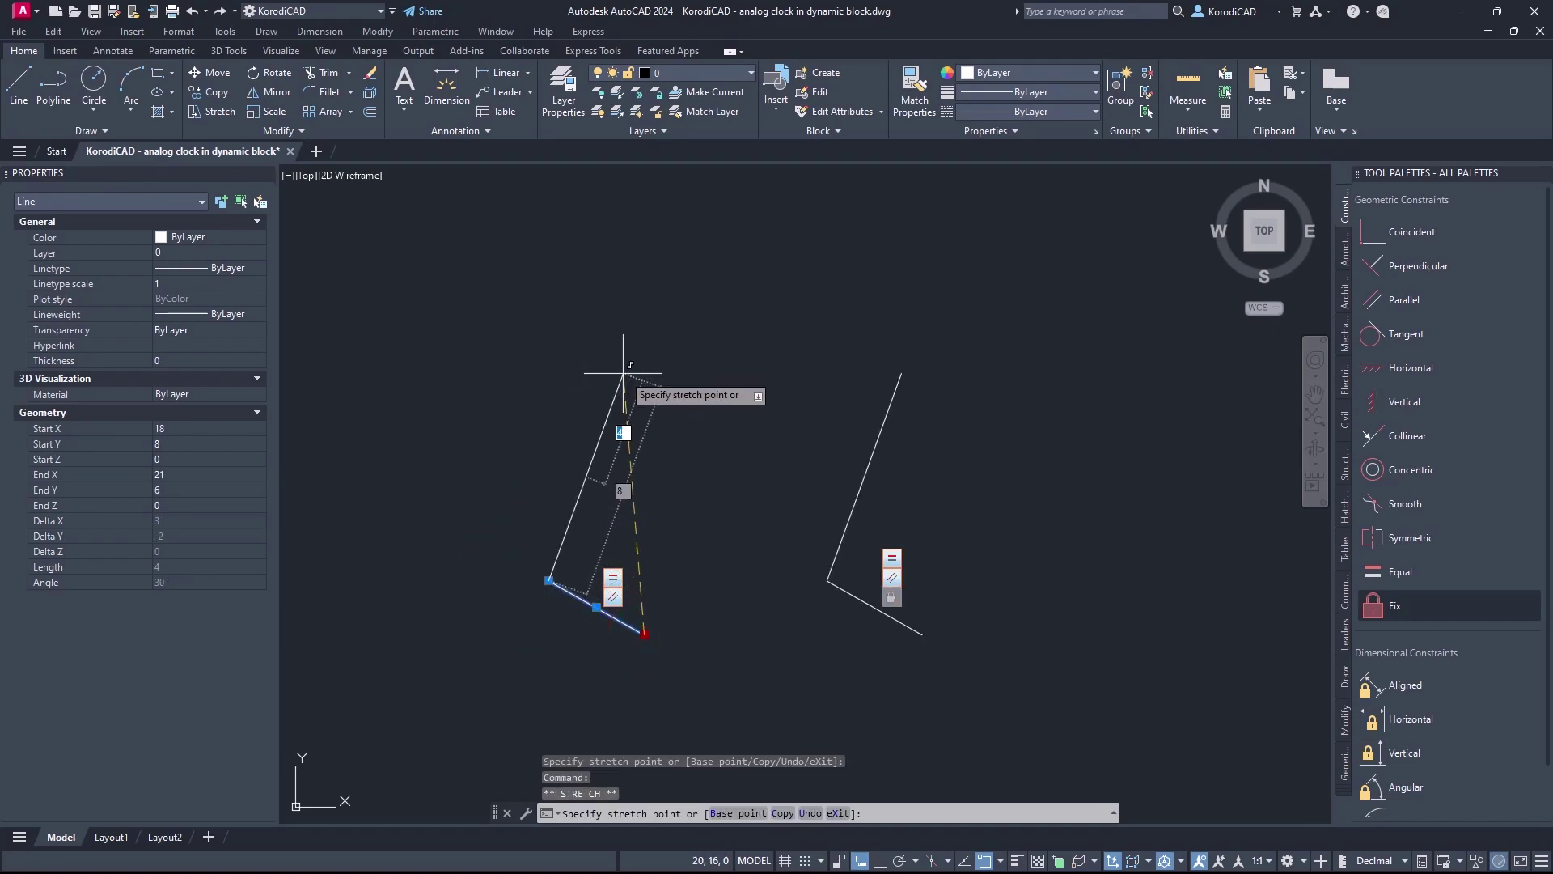
{"action": "left_click", "coordinate": [549, 328]}
{"action": "key", "text": "Escape"}
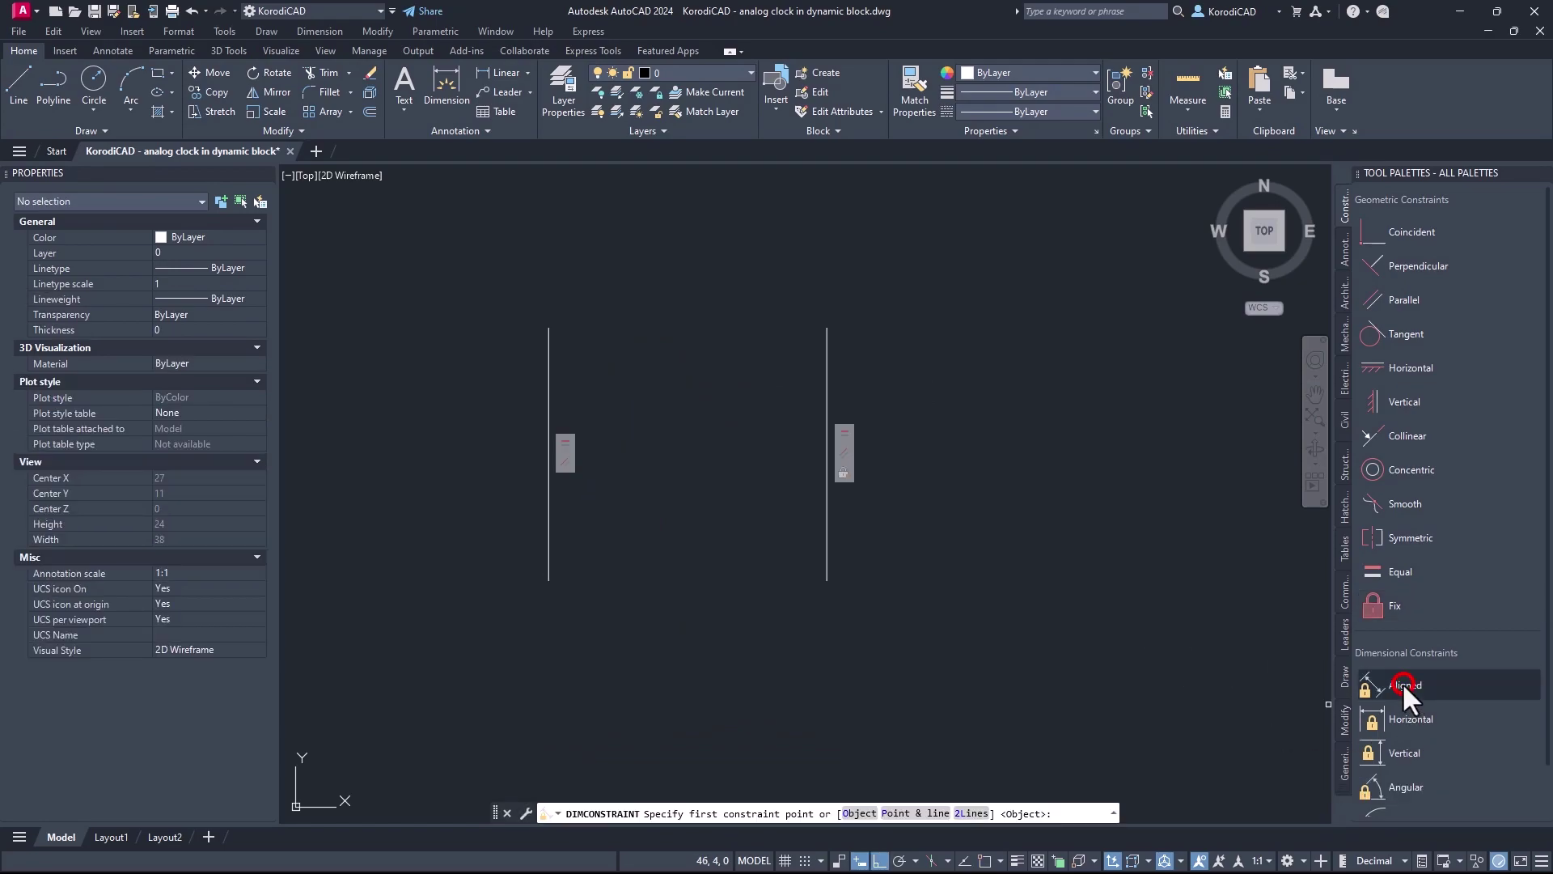
Add an aligned dimensional constraint d1=9 on the right line's endpoints
{"action": "left_click", "coordinate": [825, 578]}
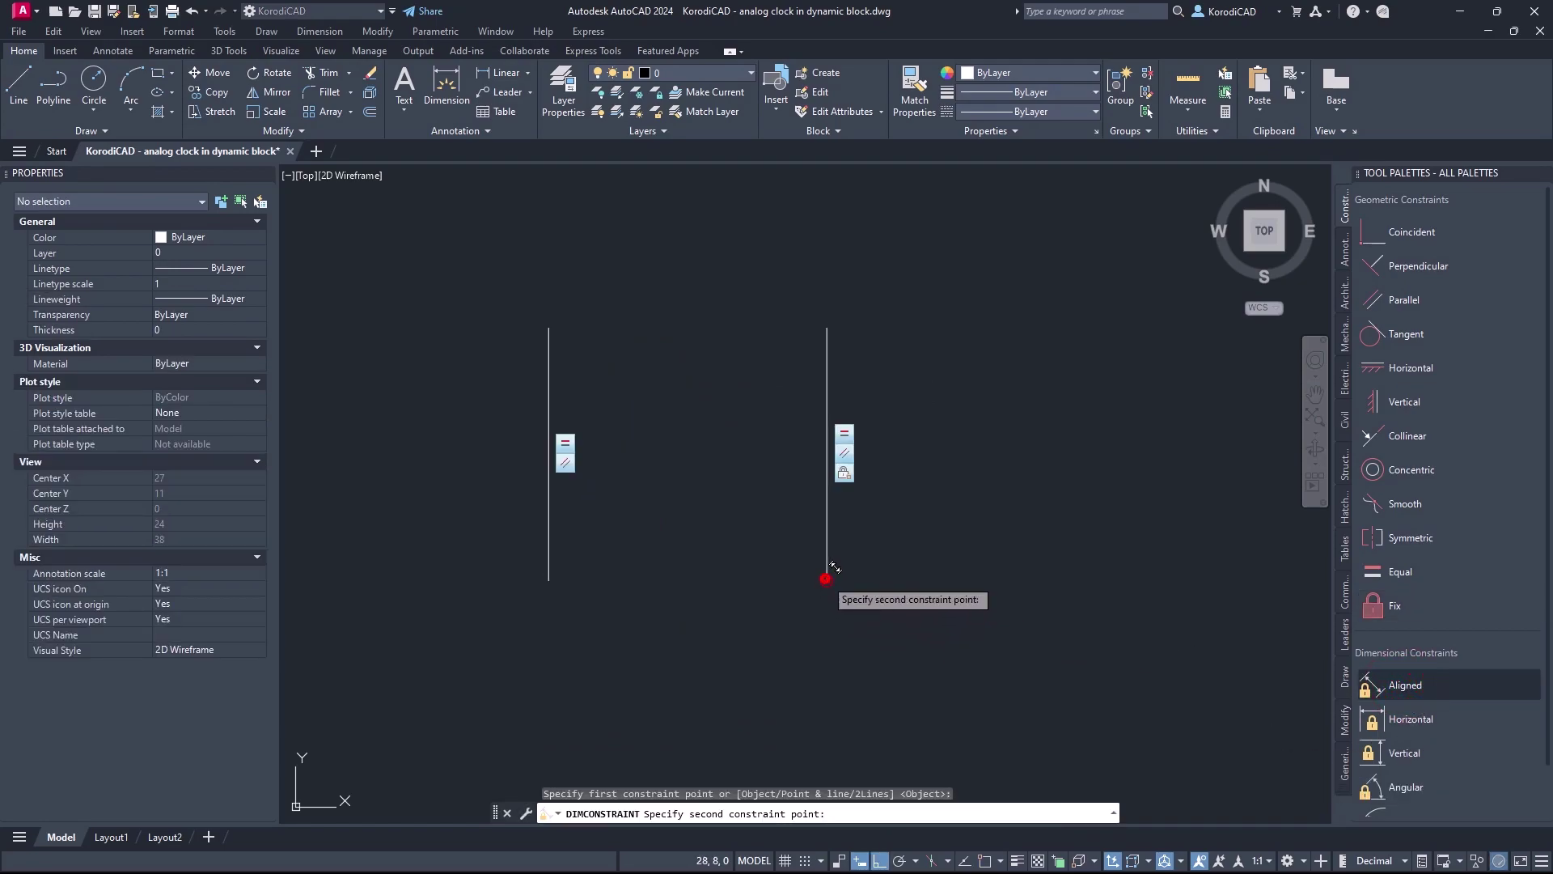
{"action": "left_click", "coordinate": [826, 328]}
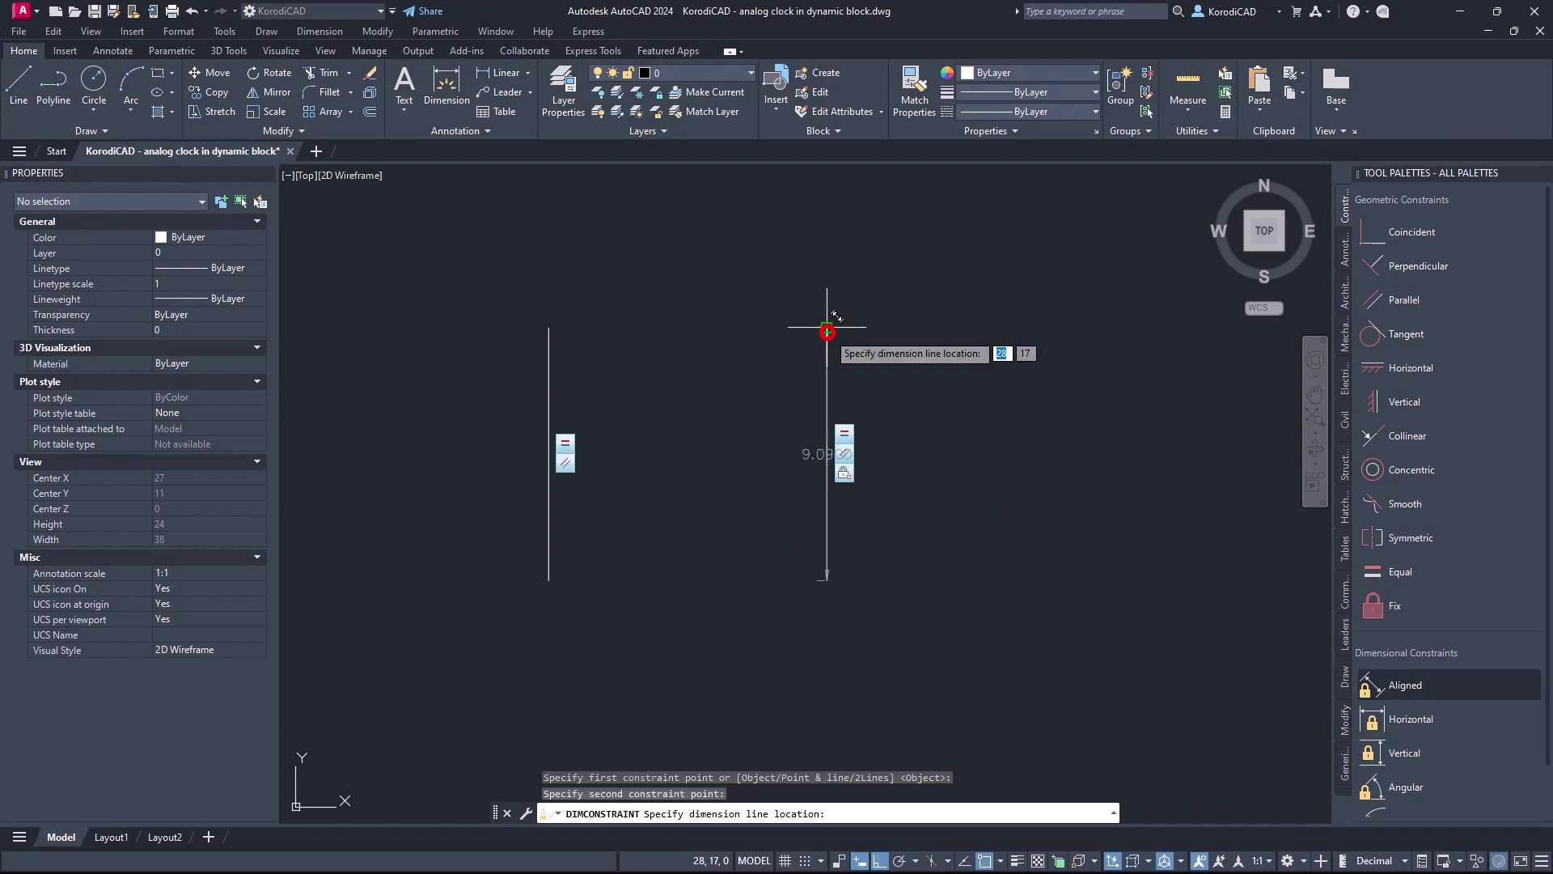
{"action": "left_click", "coordinate": [901, 356]}
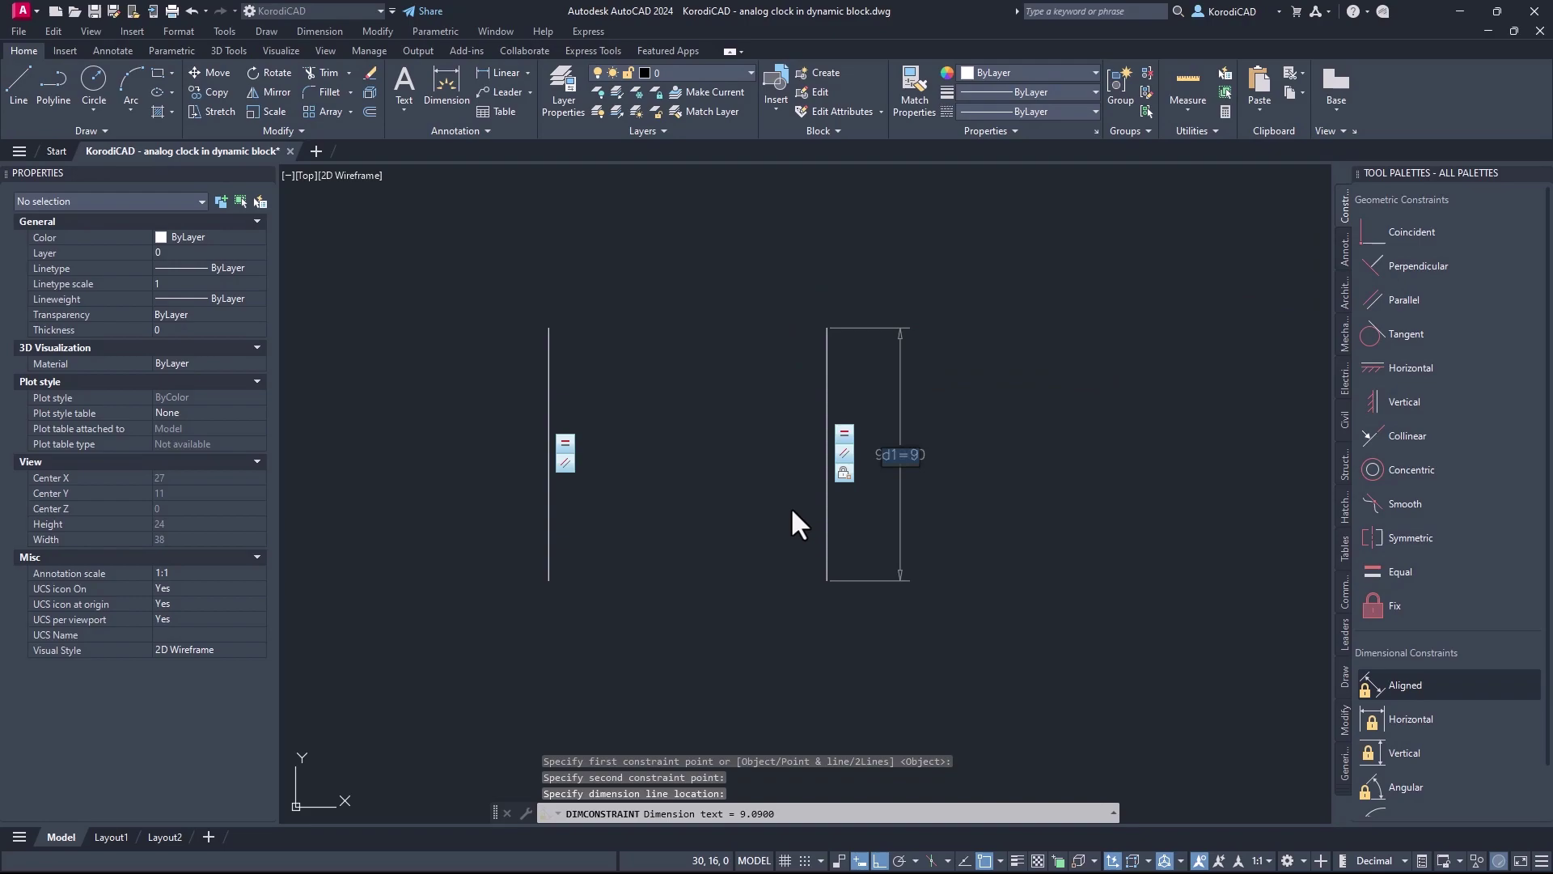
{"action": "key", "text": "Return"}
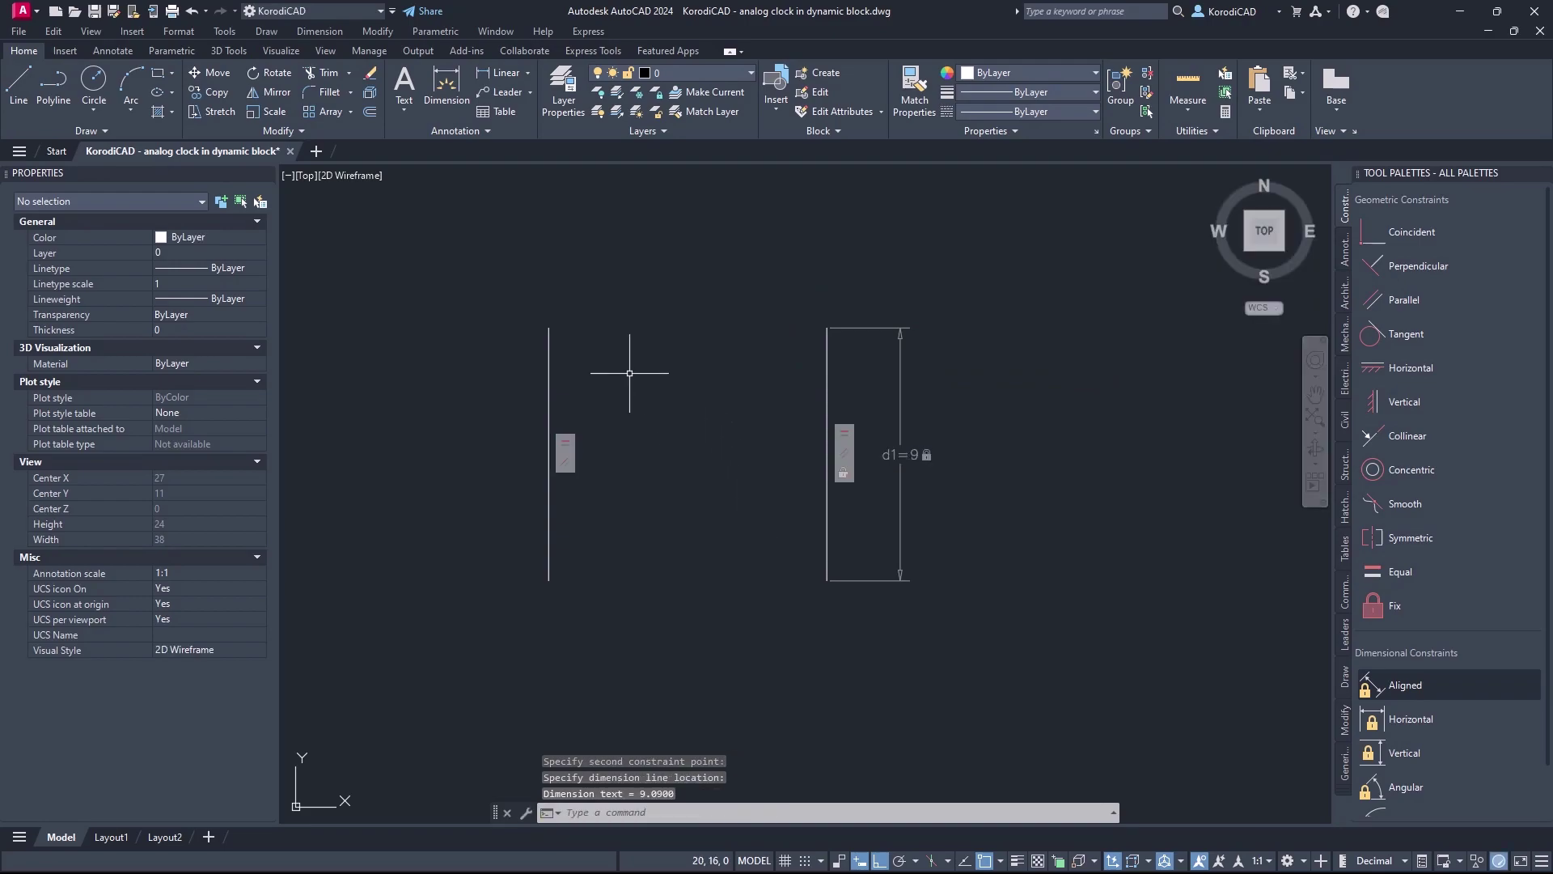
Select the left line and move it to X=21, then back to X=18
{"action": "left_click", "coordinate": [596, 362]}
{"action": "left_click", "coordinate": [521, 400]}
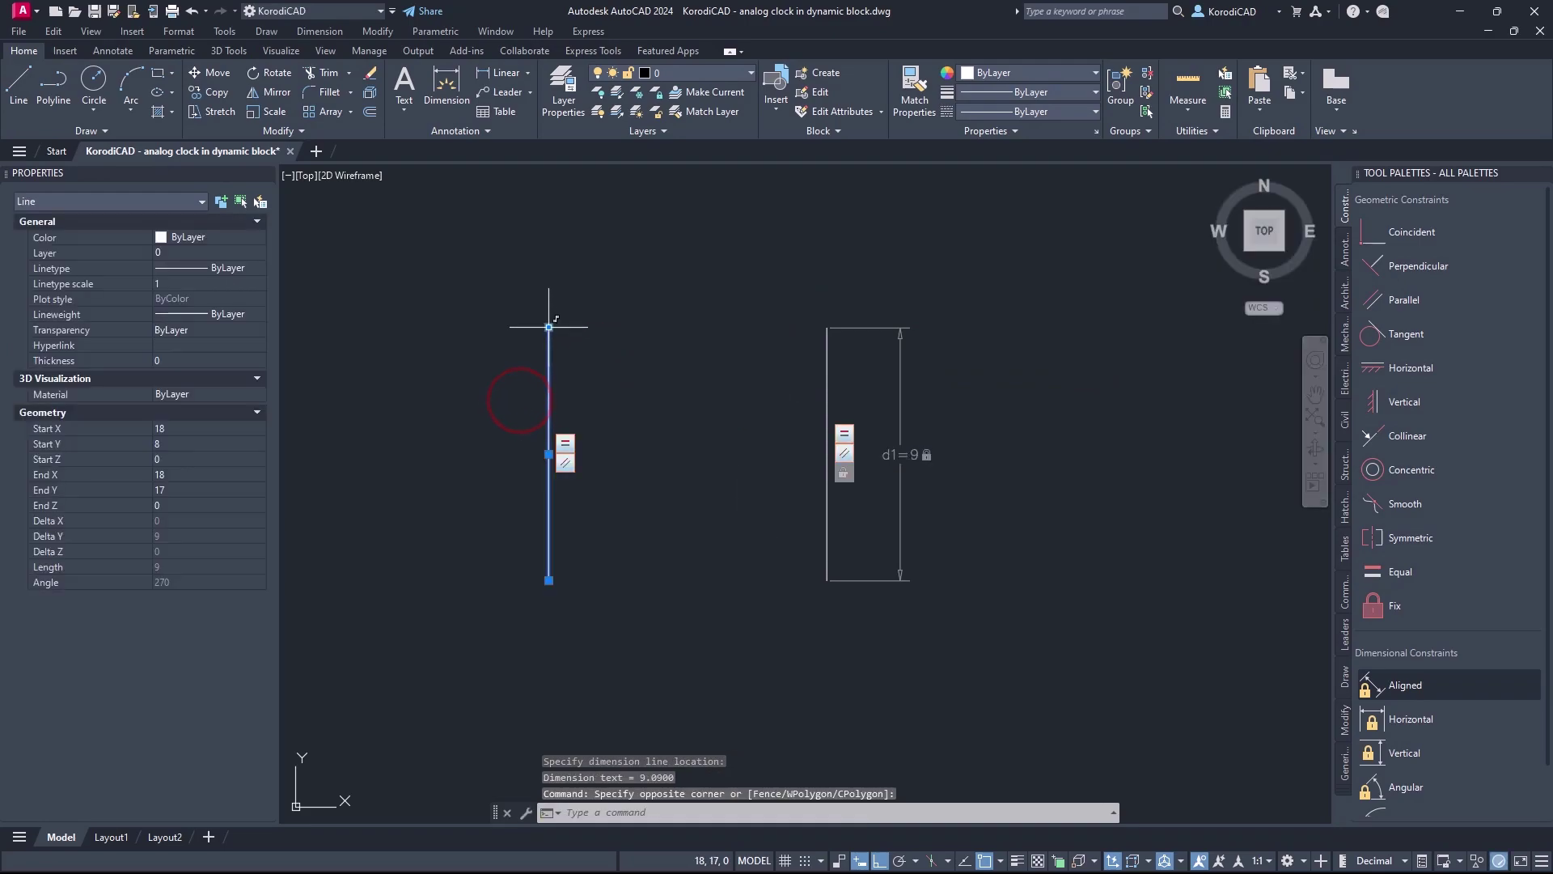
{"action": "left_click", "coordinate": [549, 328]}
{"action": "left_click", "coordinate": [632, 389]}
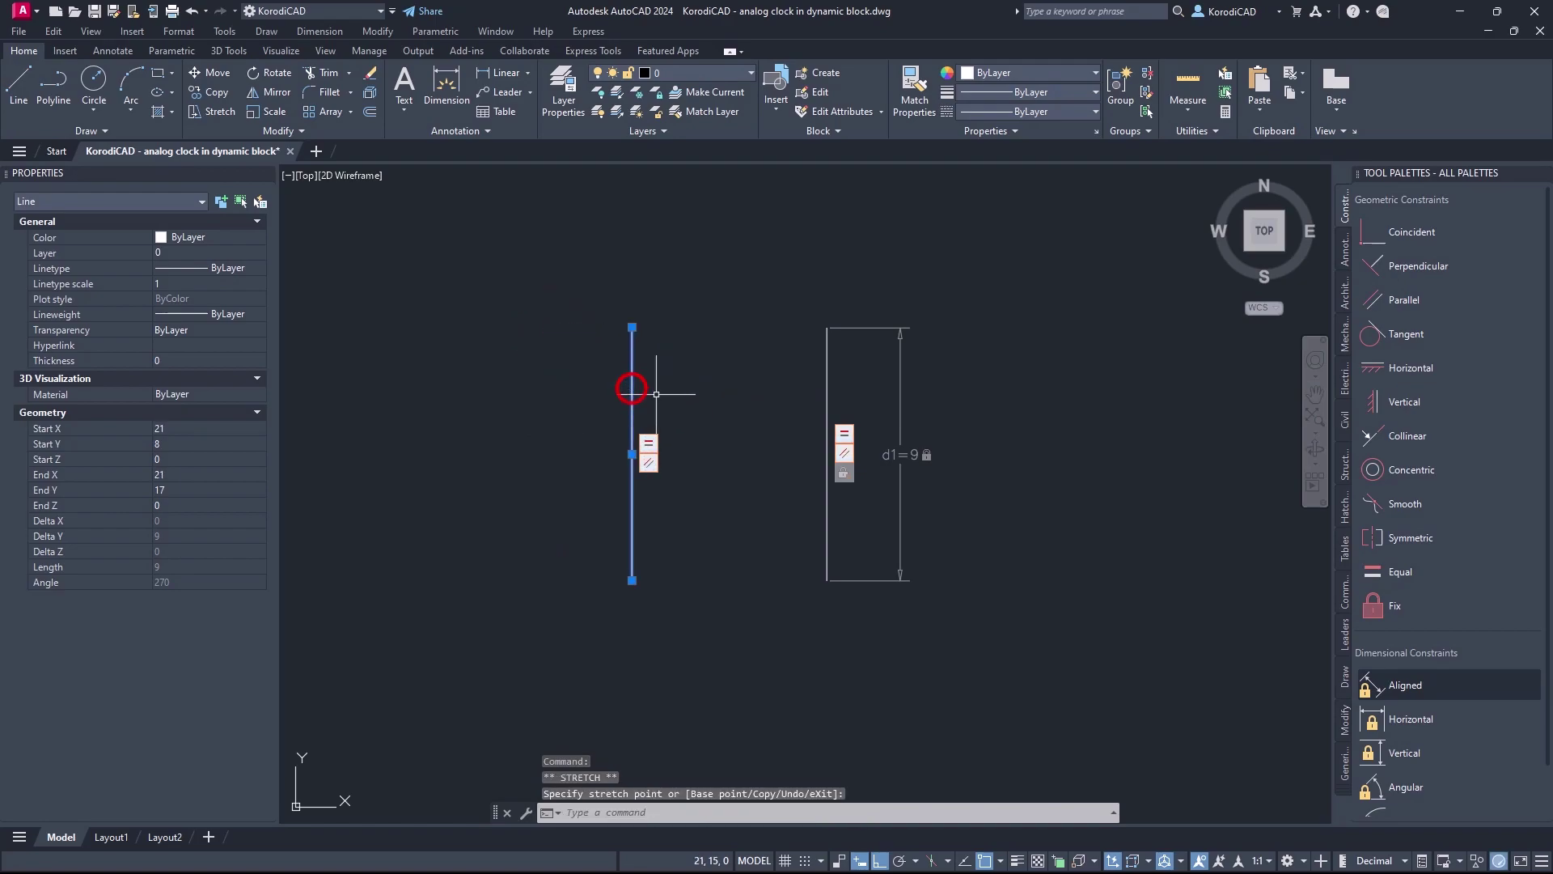
{"action": "left_click", "coordinate": [631, 327]}
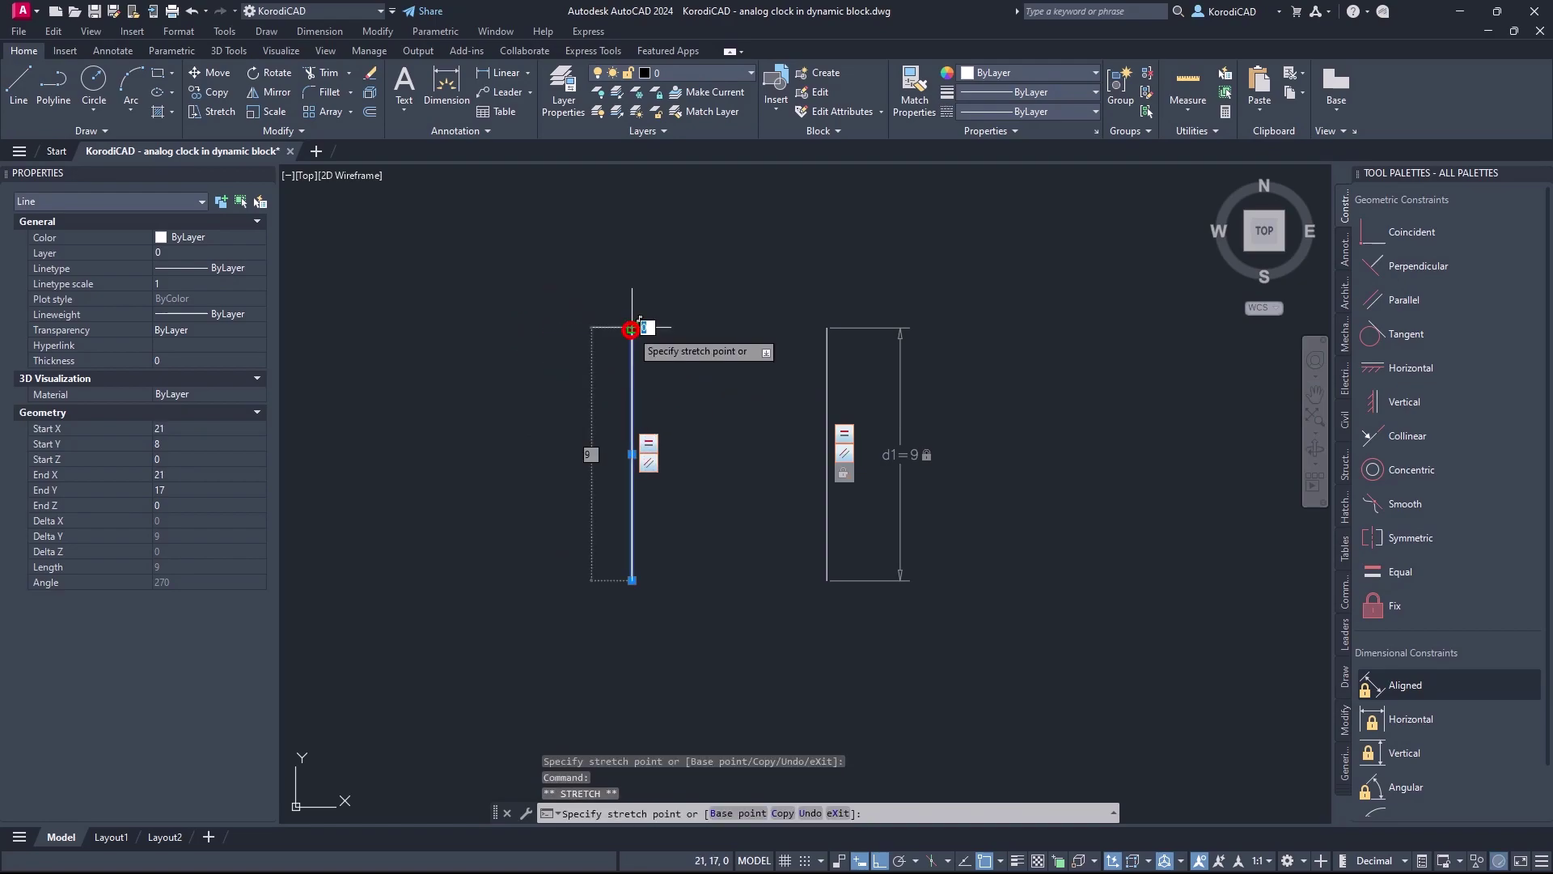
{"action": "left_click", "coordinate": [552, 343]}
Move the left line to X=22, pull it down to span Y 5–15, then to X=16
{"action": "left_click", "coordinate": [549, 323]}
{"action": "left_click", "coordinate": [660, 340]}
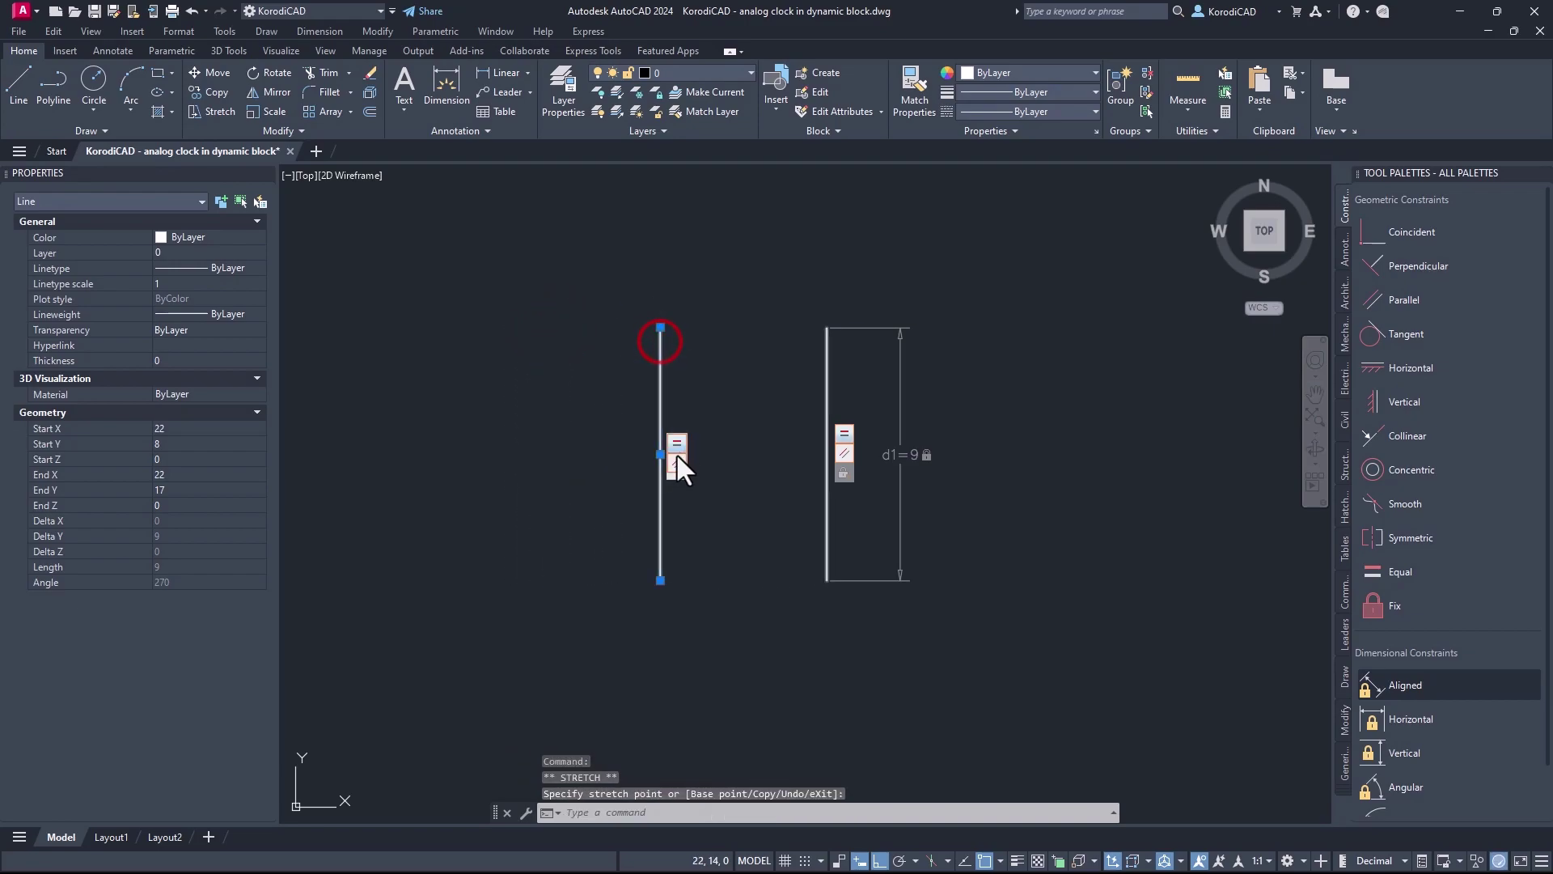
{"action": "left_click", "coordinate": [660, 327]}
{"action": "left_click", "coordinate": [660, 400]}
{"action": "mouse_move", "coordinate": [660, 401]}
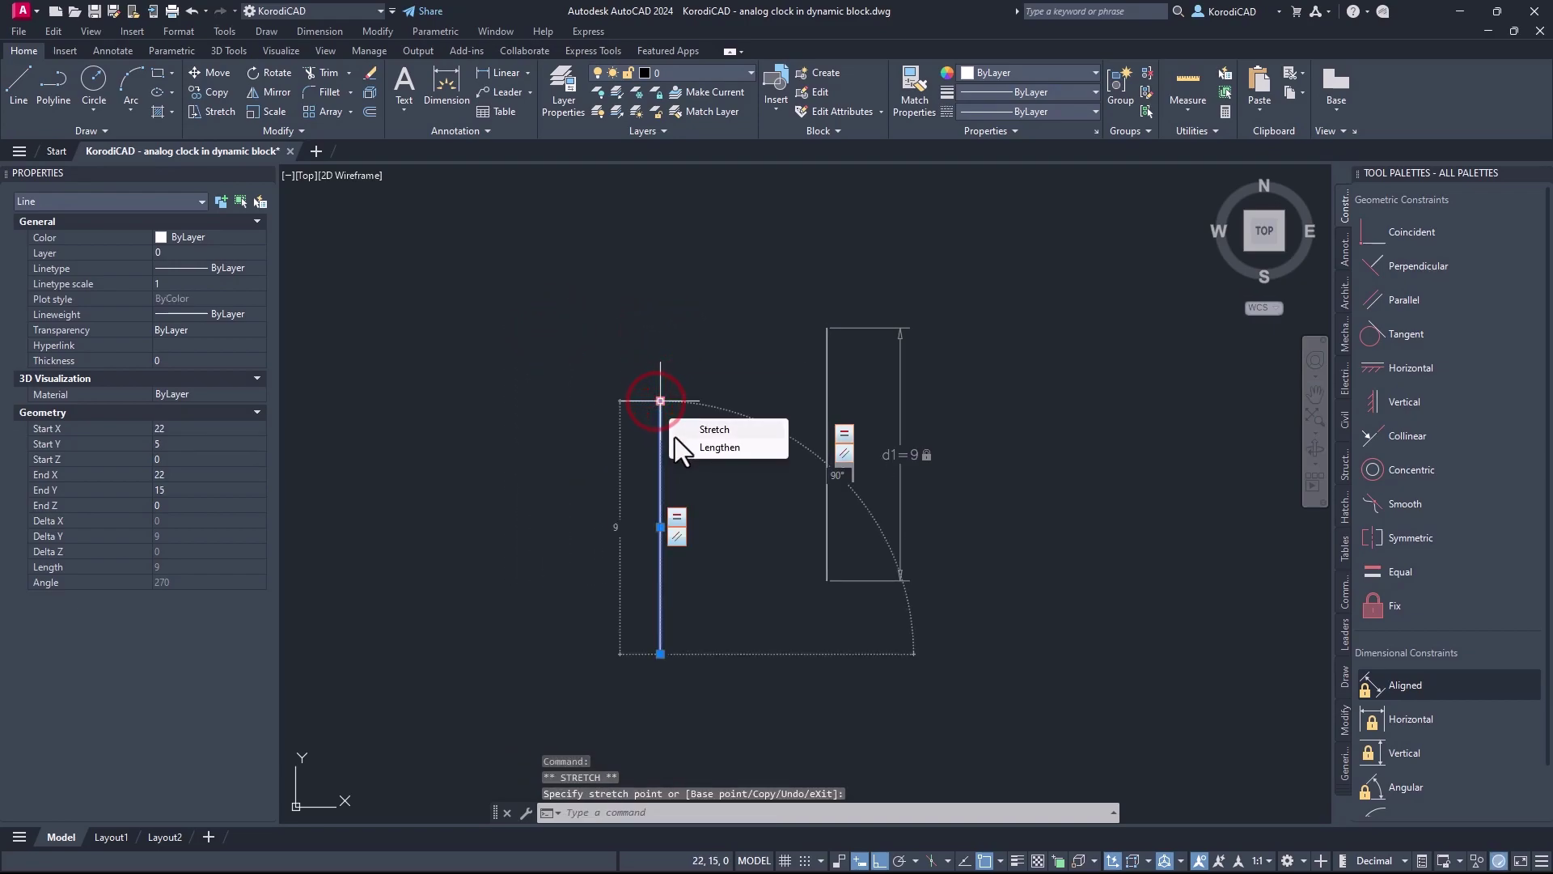
{"action": "left_click", "coordinate": [660, 402]}
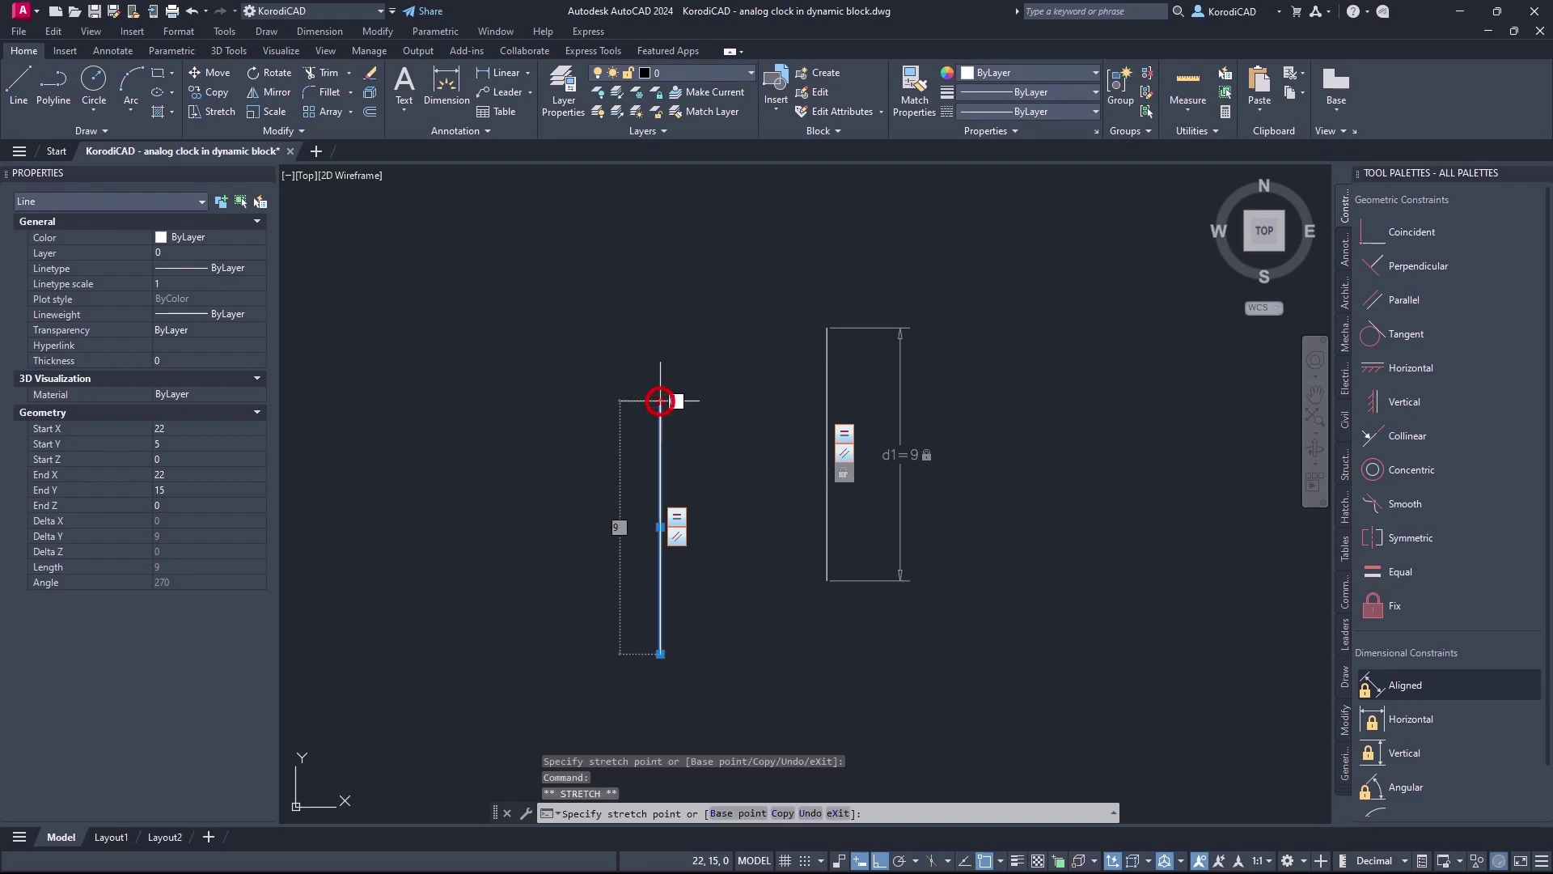
{"action": "left_click", "coordinate": [503, 401]}
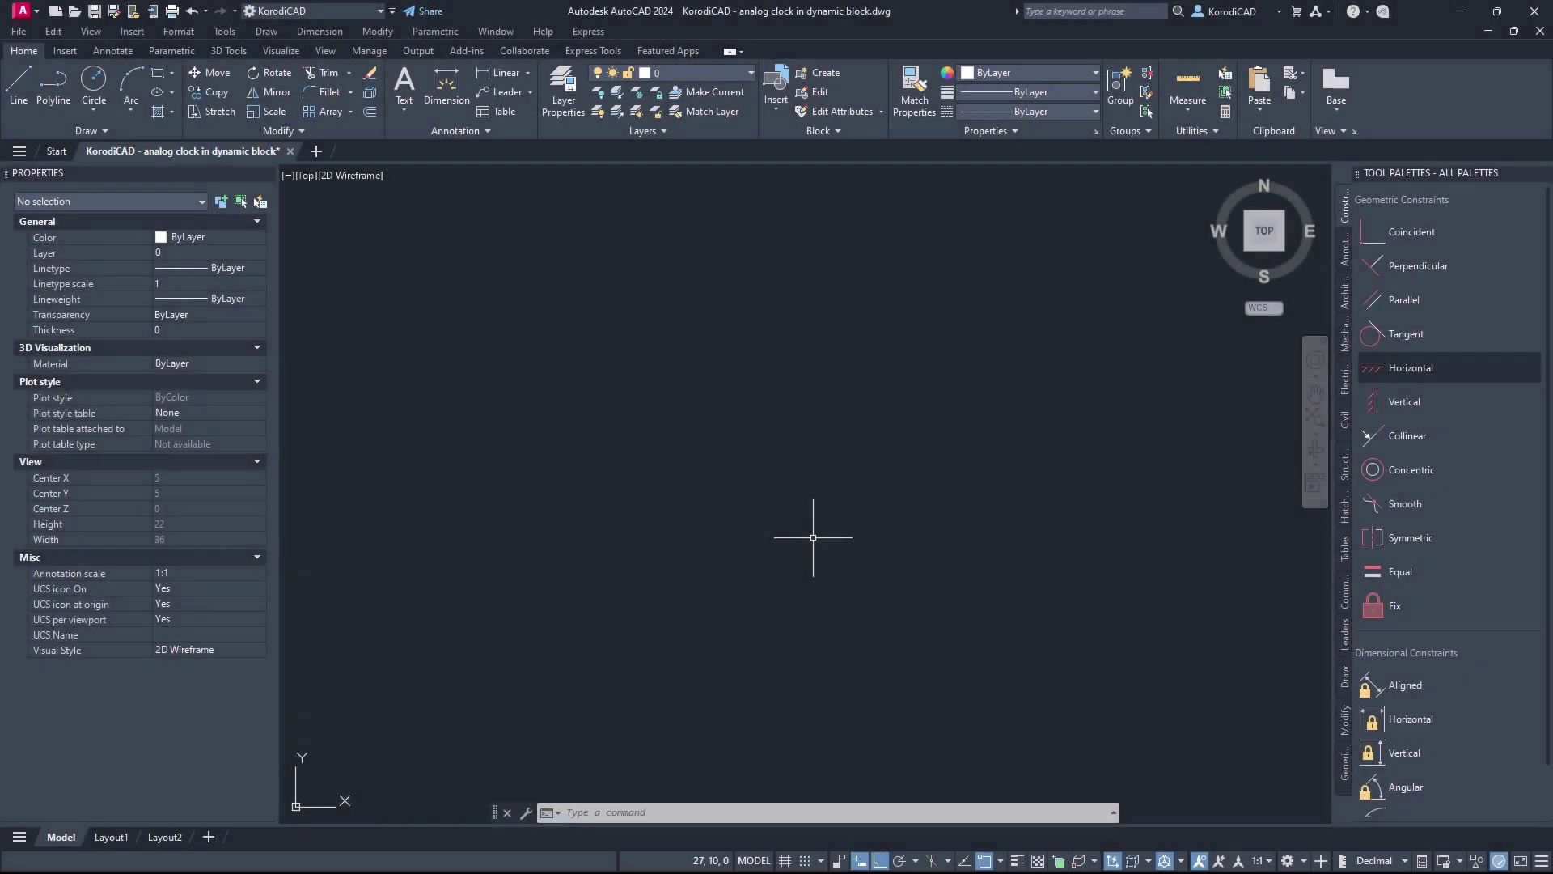
Draw a 10-unit vertical line with the L command
{"action": "type", "text": "L"}
{"action": "key", "text": "Return"}
{"action": "left_click", "coordinate": [816, 669]}
{"action": "type", "text": "10"}
{"action": "key", "text": "Return"}
Make the line a block named 'block', base point at its bottom, opened in the Block Editor
{"action": "key", "text": "Return"}
{"action": "left_click", "coordinate": [826, 369]}
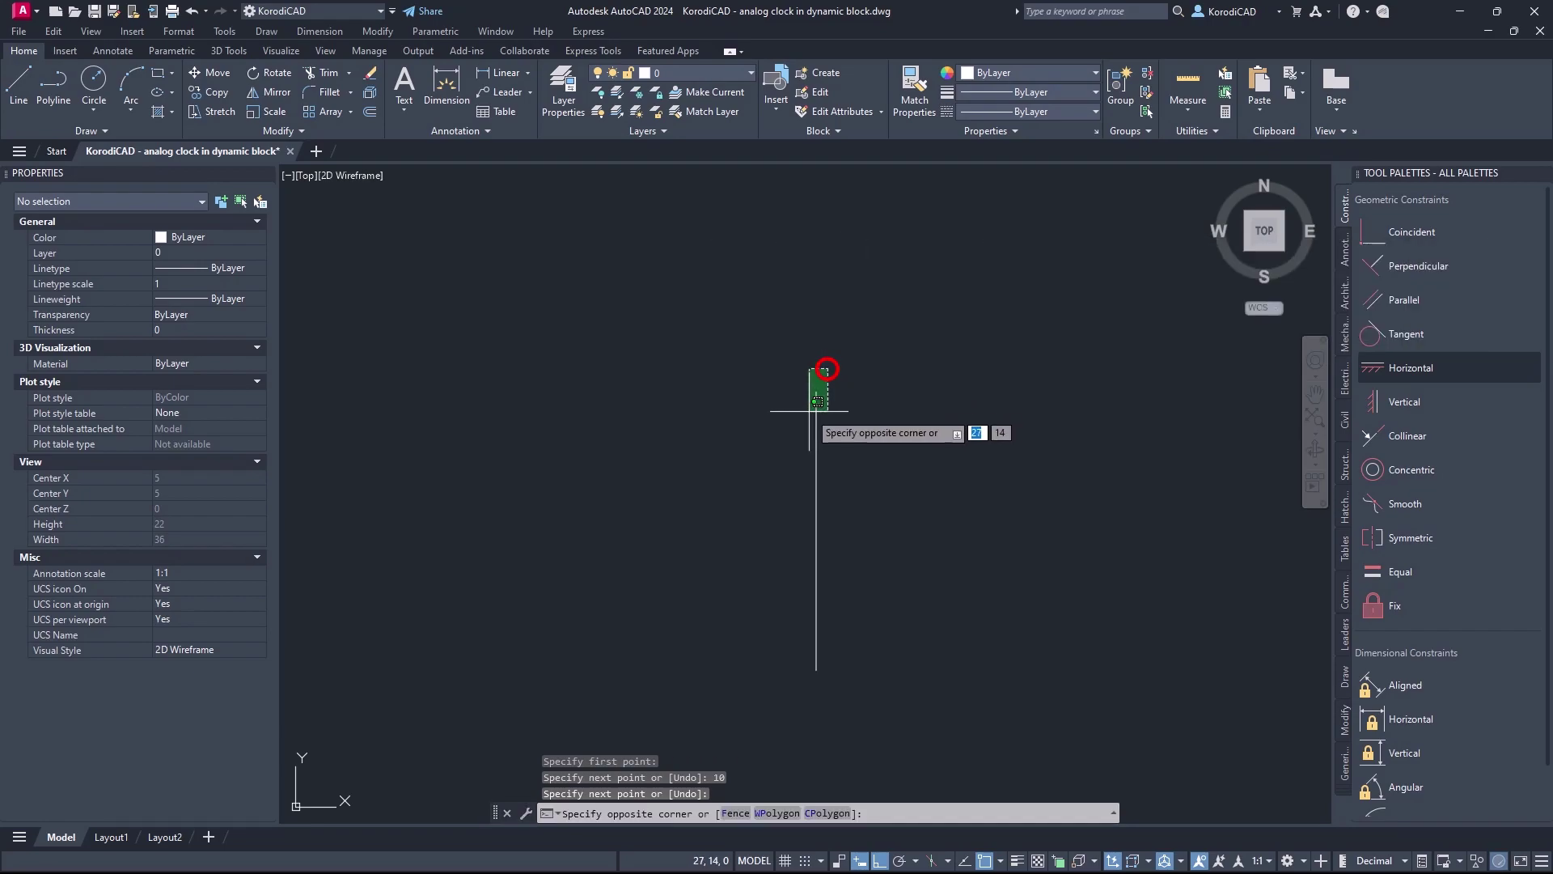
{"action": "left_click", "coordinate": [803, 418]}
{"action": "type", "text": "block"}
{"action": "key", "text": "Return"}
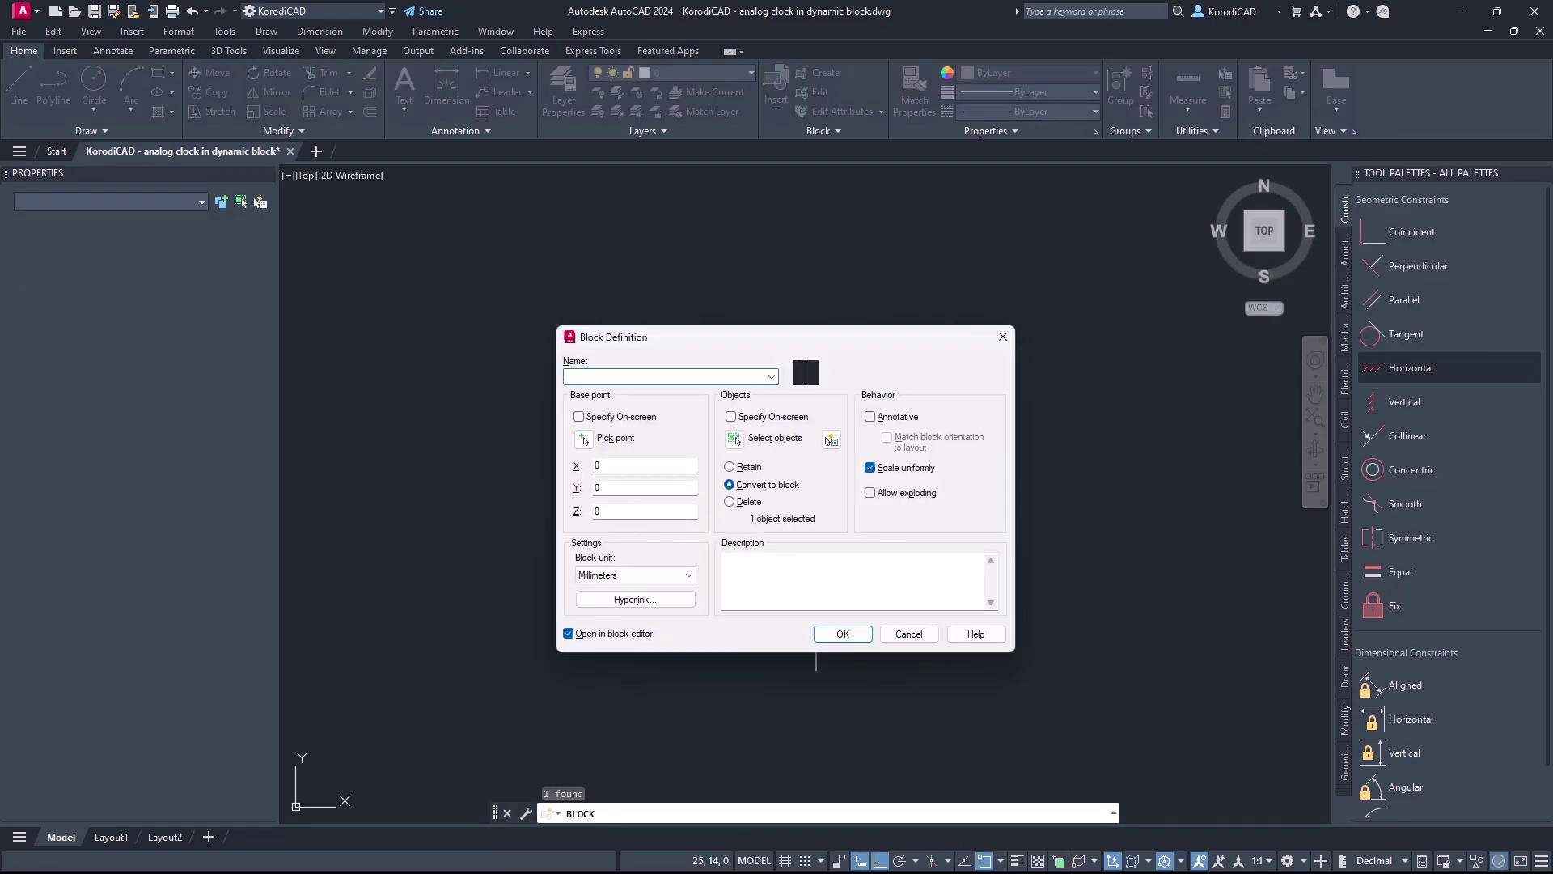
{"action": "type", "text": "block"}
{"action": "left_click", "coordinate": [584, 440]}
{"action": "left_click", "coordinate": [815, 671]}
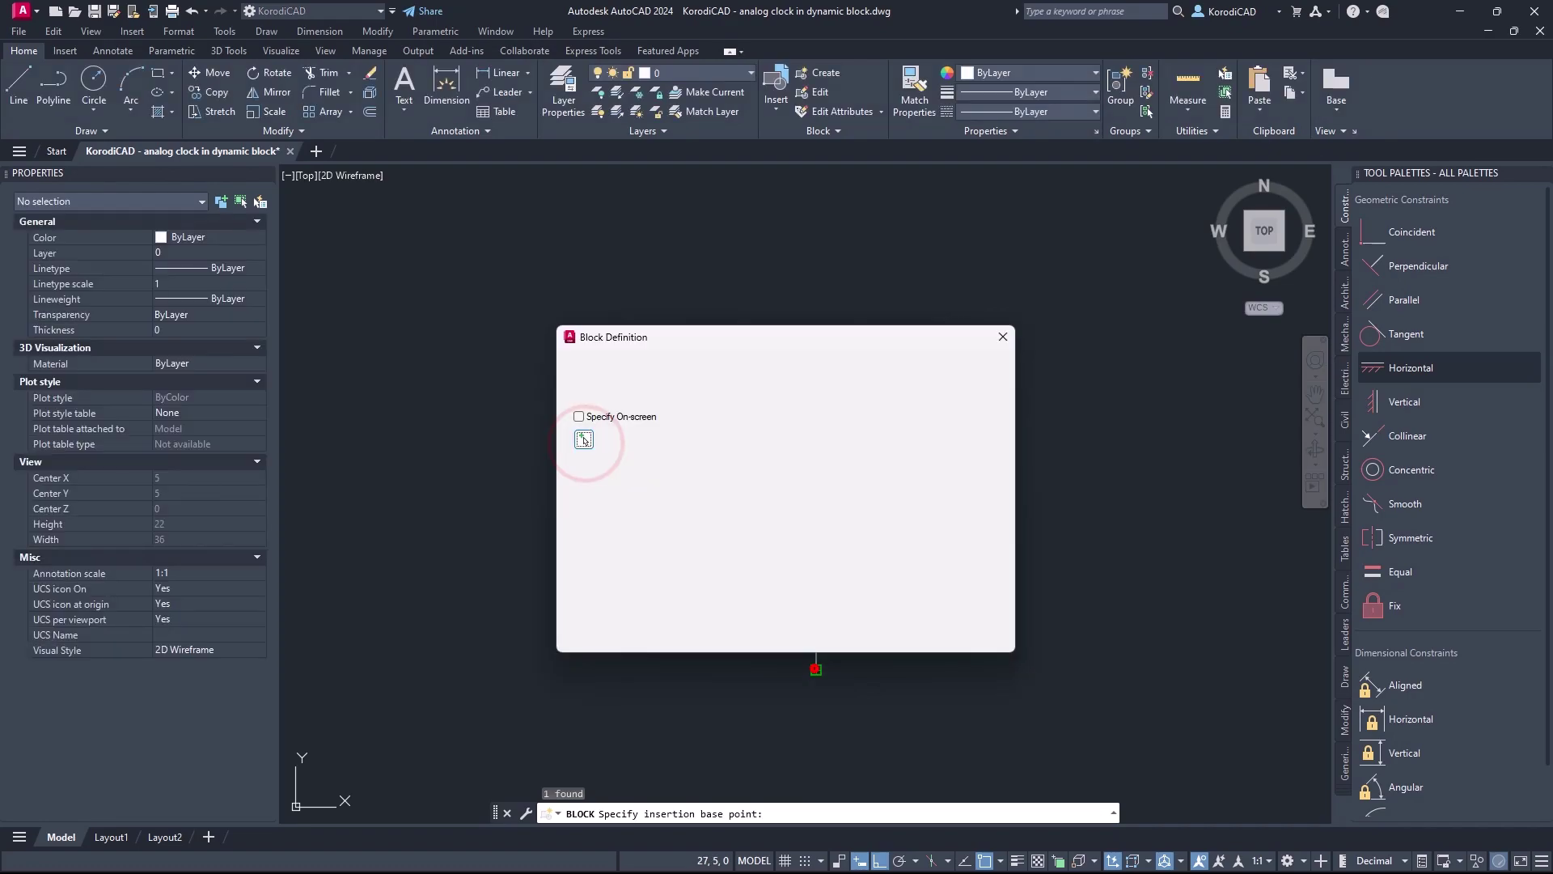
{"action": "left_click", "coordinate": [838, 634]}
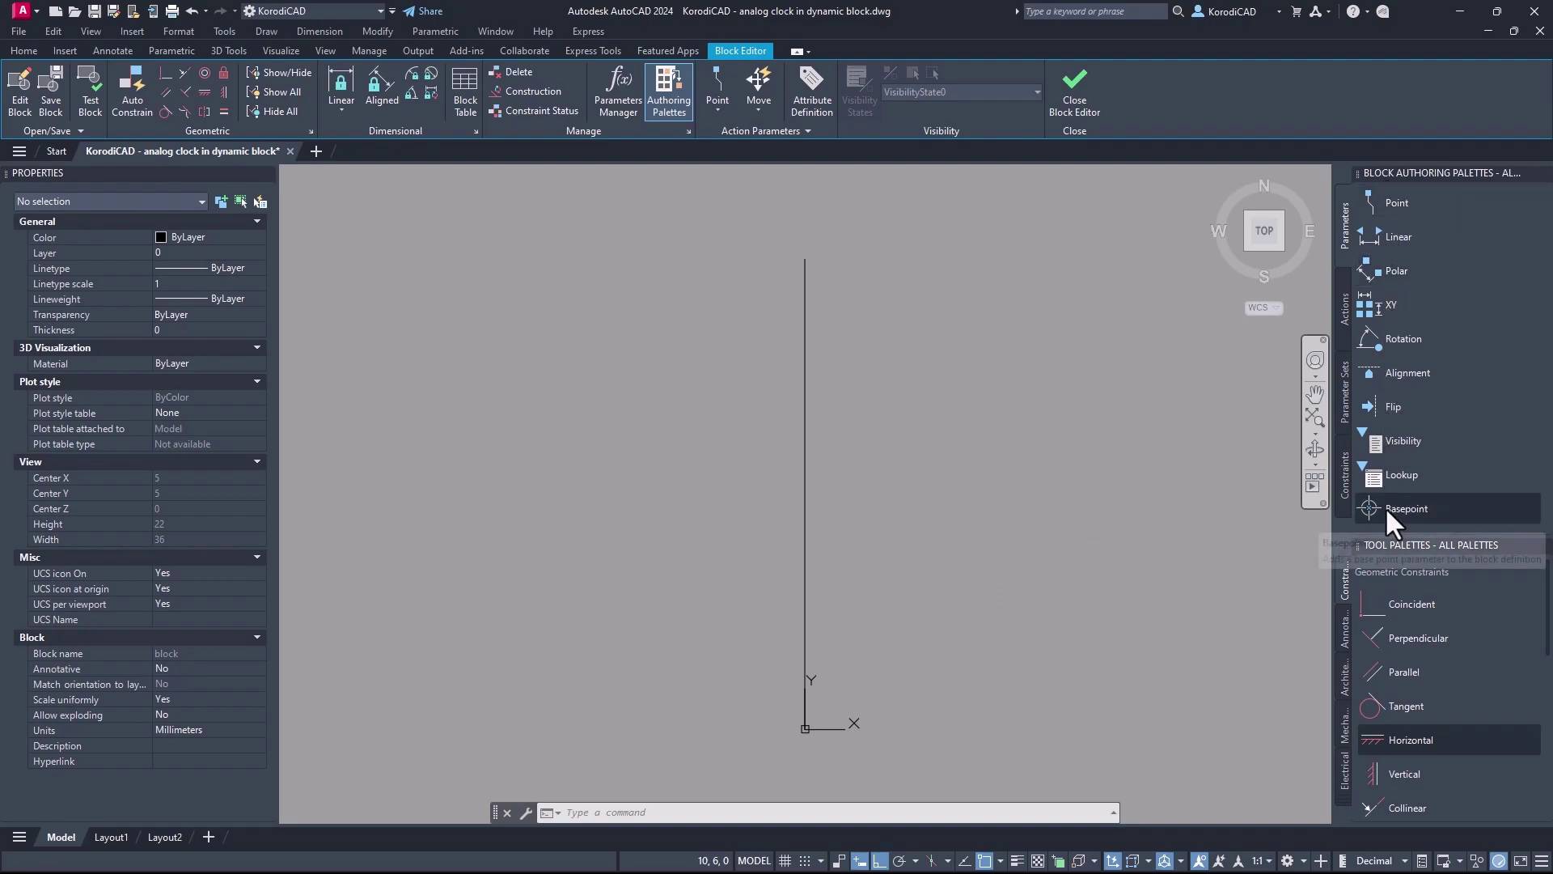
Browse the Actions, Parameter Sets, Constraints and Parameters palette tabs, scrolling the Constraints list
{"action": "left_click", "coordinate": [1341, 311]}
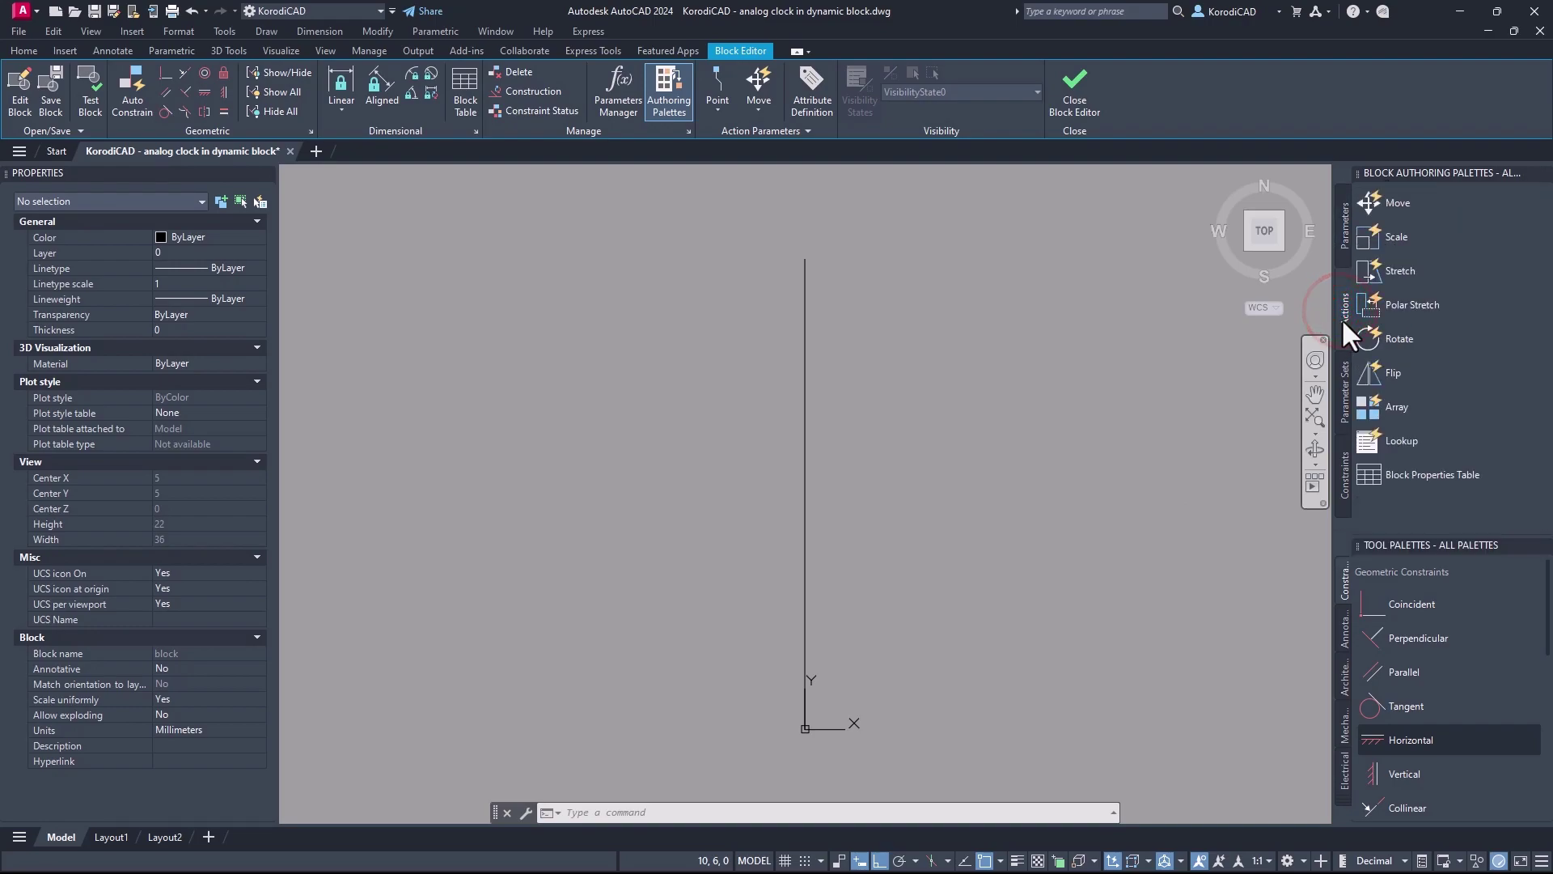
{"action": "left_click", "coordinate": [1338, 405]}
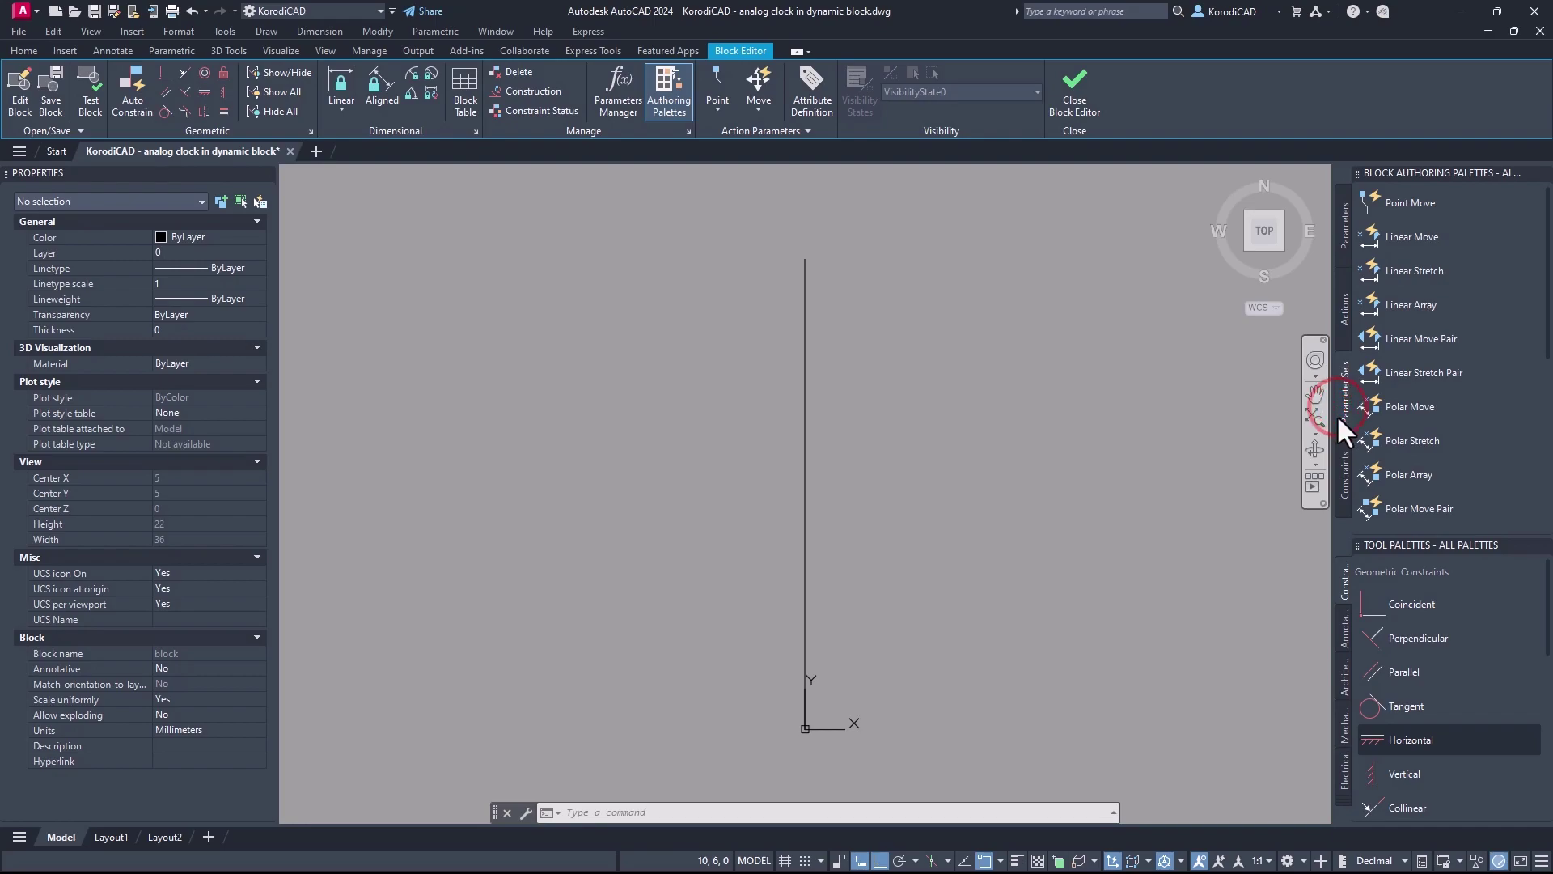
{"action": "left_click", "coordinate": [1340, 455]}
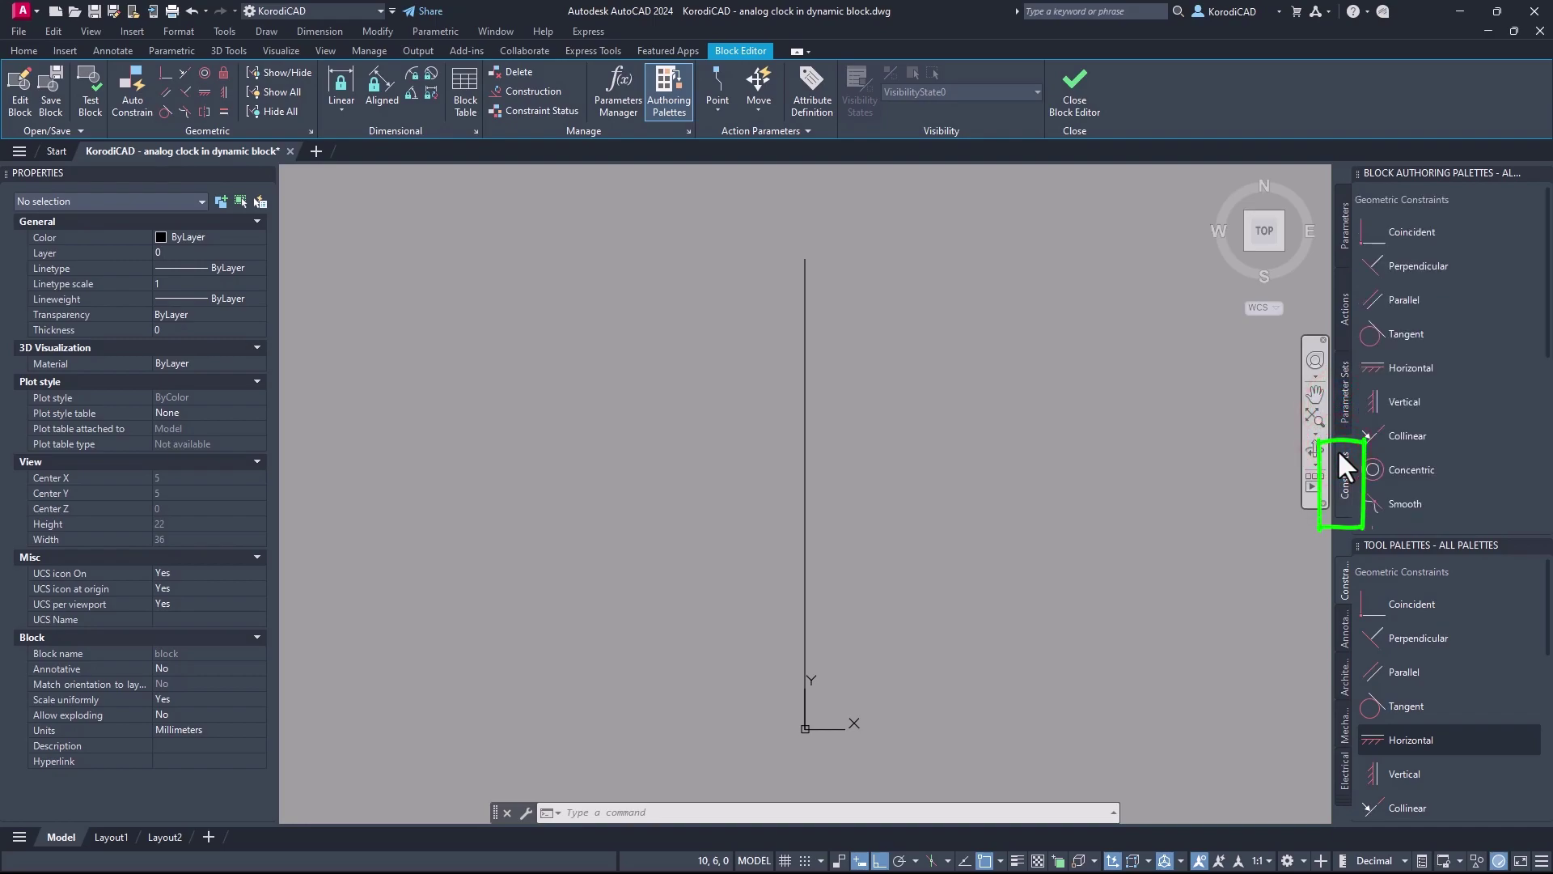
{"action": "left_click", "coordinate": [1342, 237]}
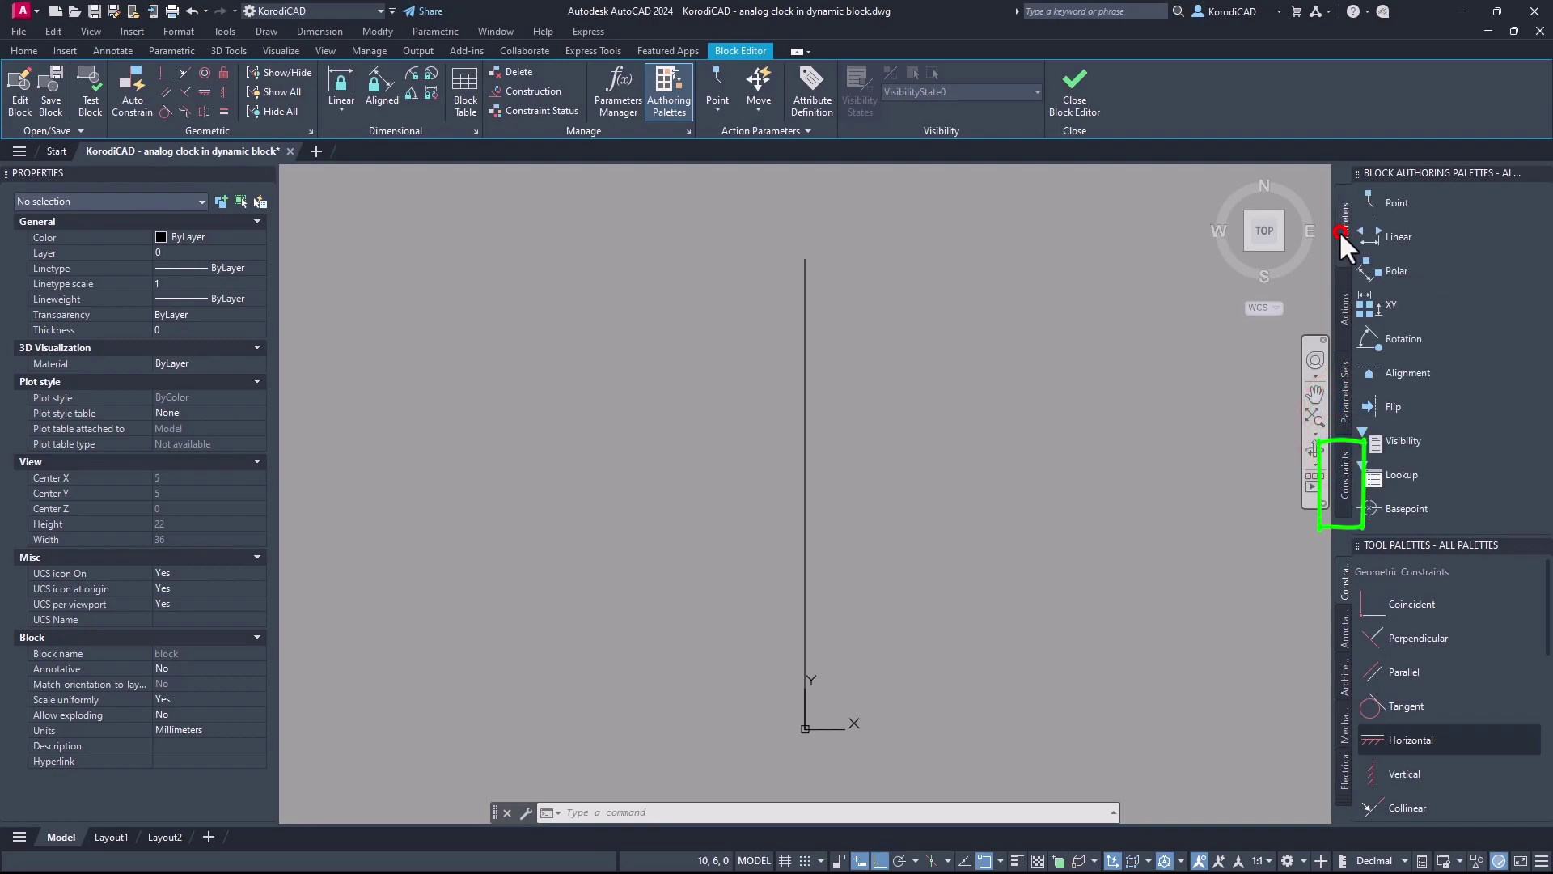
{"action": "left_click", "coordinate": [1344, 469]}
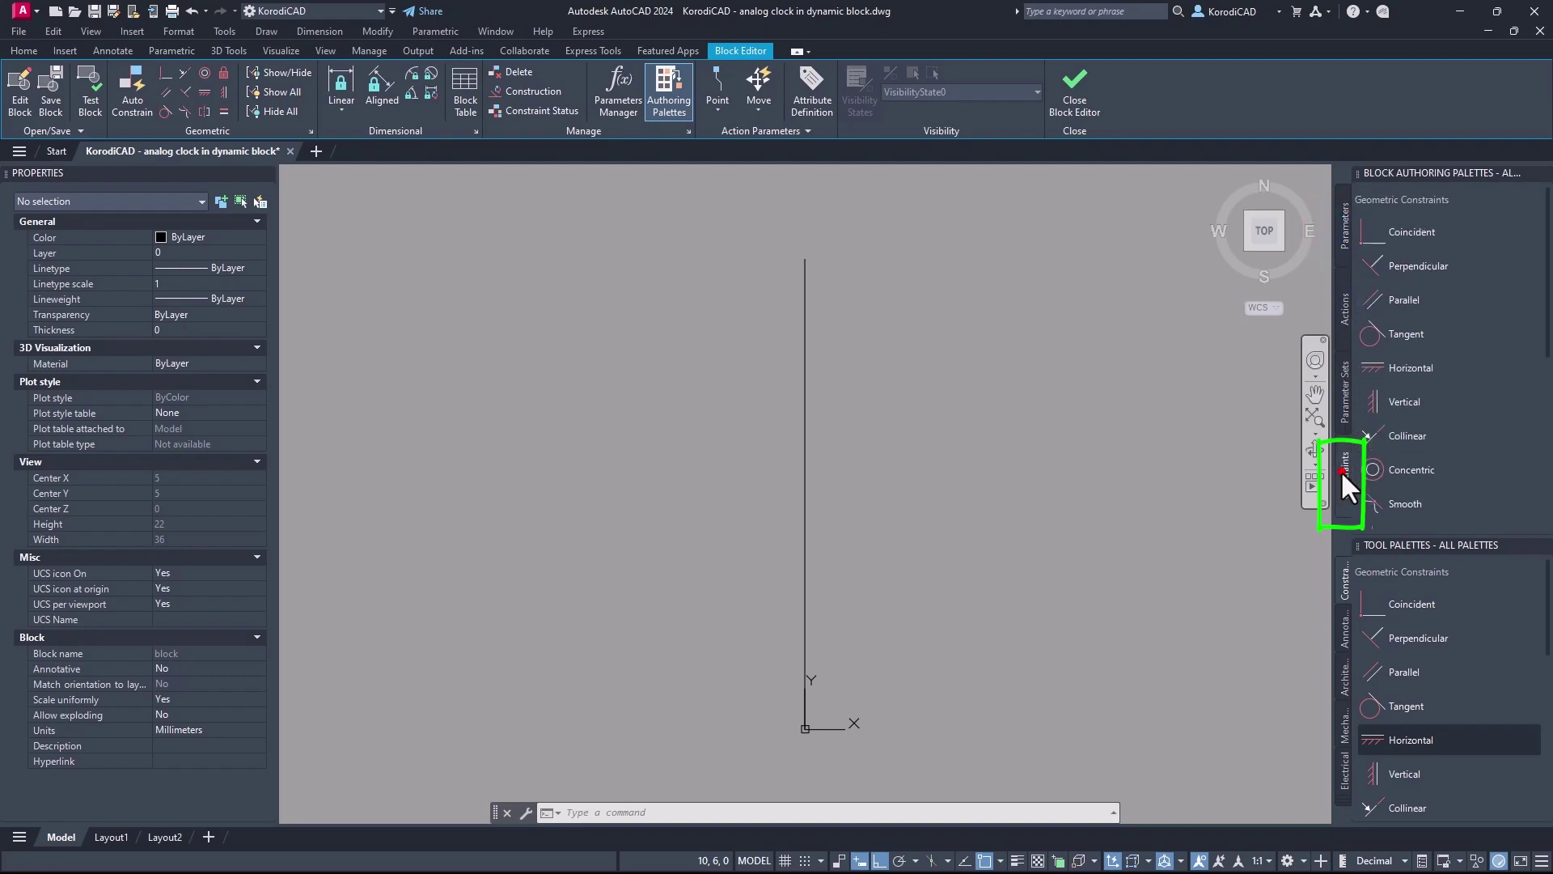
{"action": "scroll", "coordinate": [1406, 442], "scroll_direction": "down", "scroll_amount": 4}
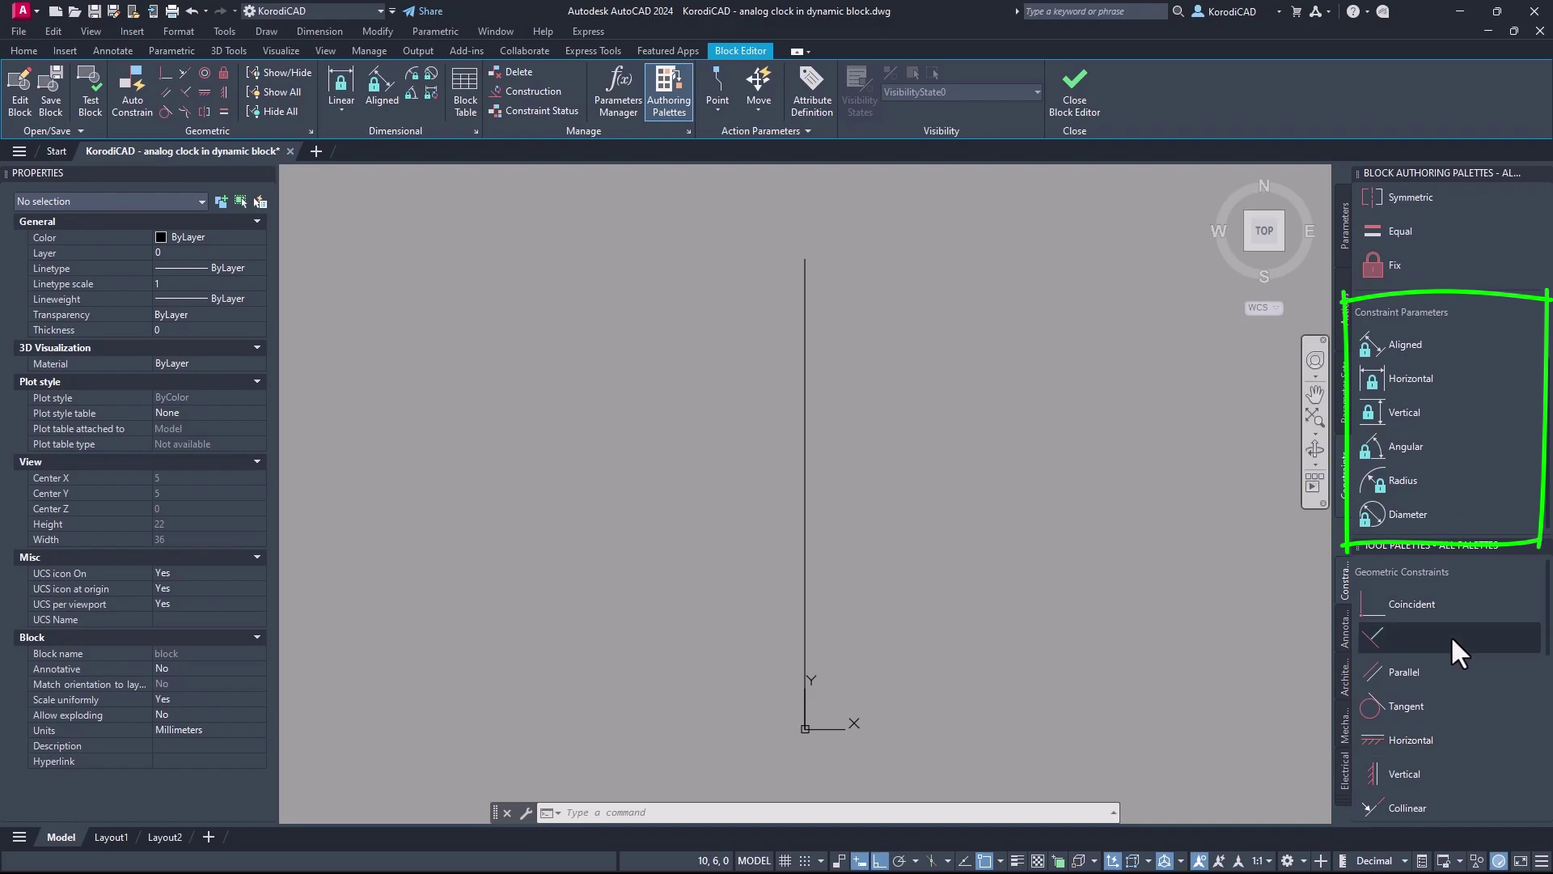
{"action": "scroll", "coordinate": [1447, 647], "scroll_direction": "down", "scroll_amount": 5}
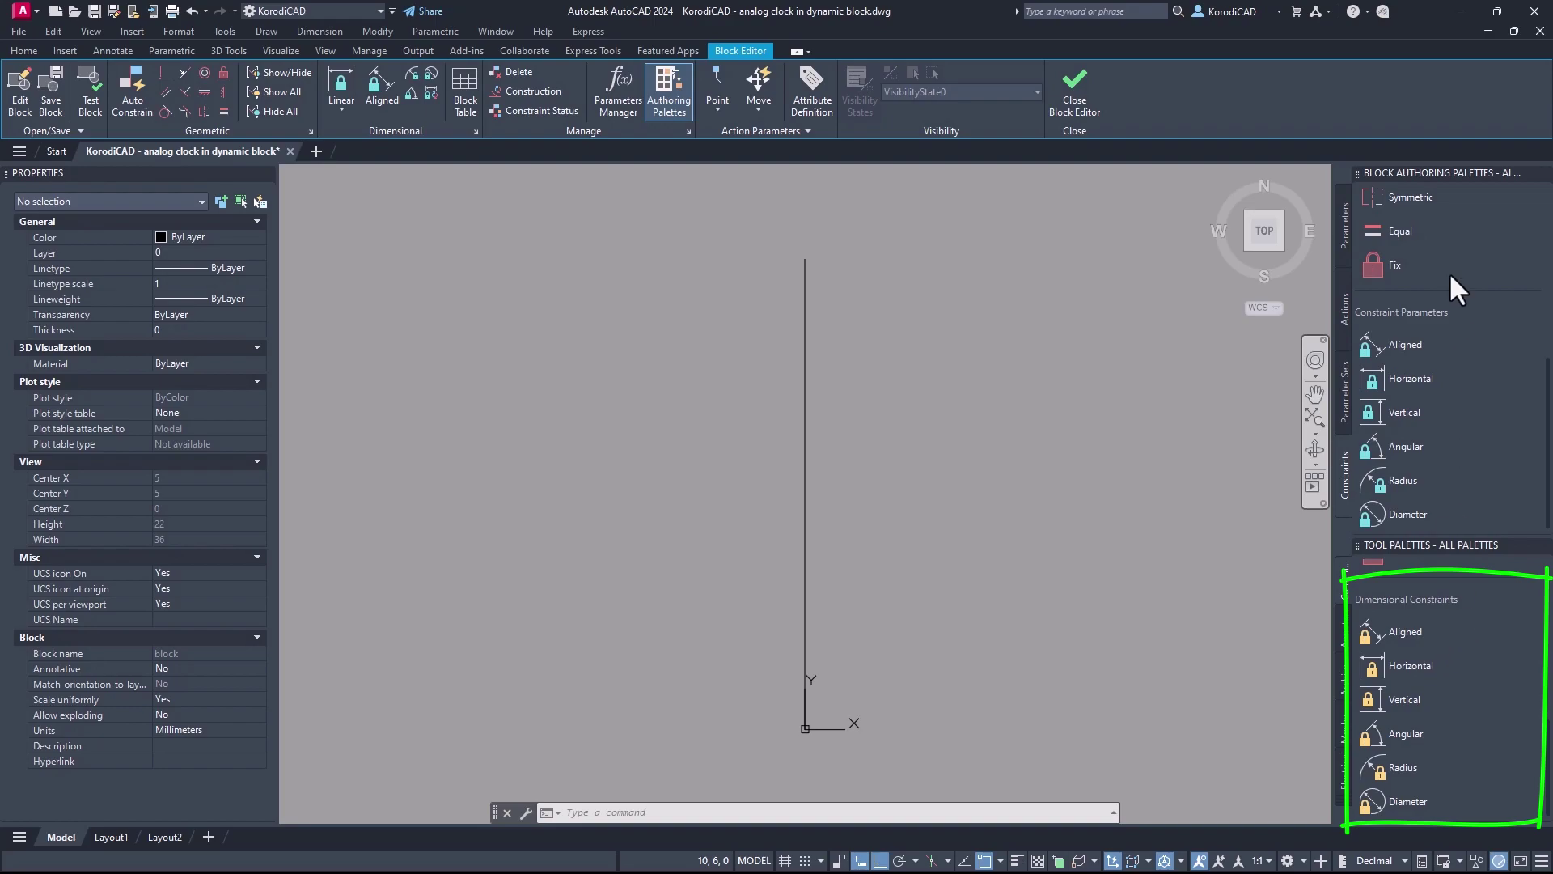
Toggle the Block Authoring Palettes off and on and scroll to Constraint Parameters
{"action": "left_click", "coordinate": [672, 90]}
{"action": "left_click", "coordinate": [672, 90]}
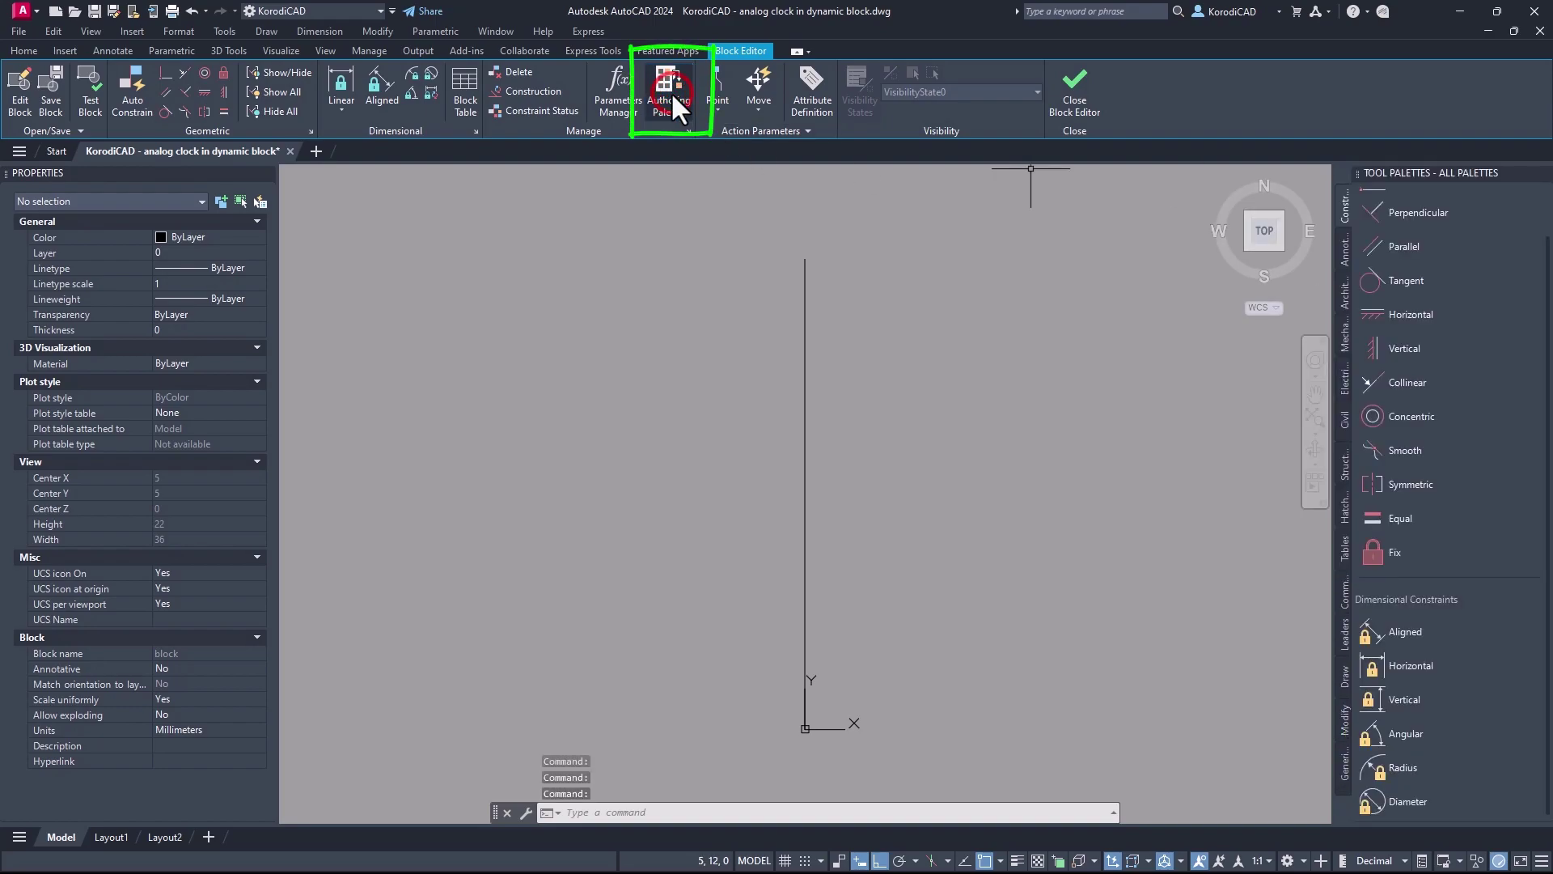
{"action": "scroll", "coordinate": [1431, 652], "scroll_direction": "down", "scroll_amount": 5}
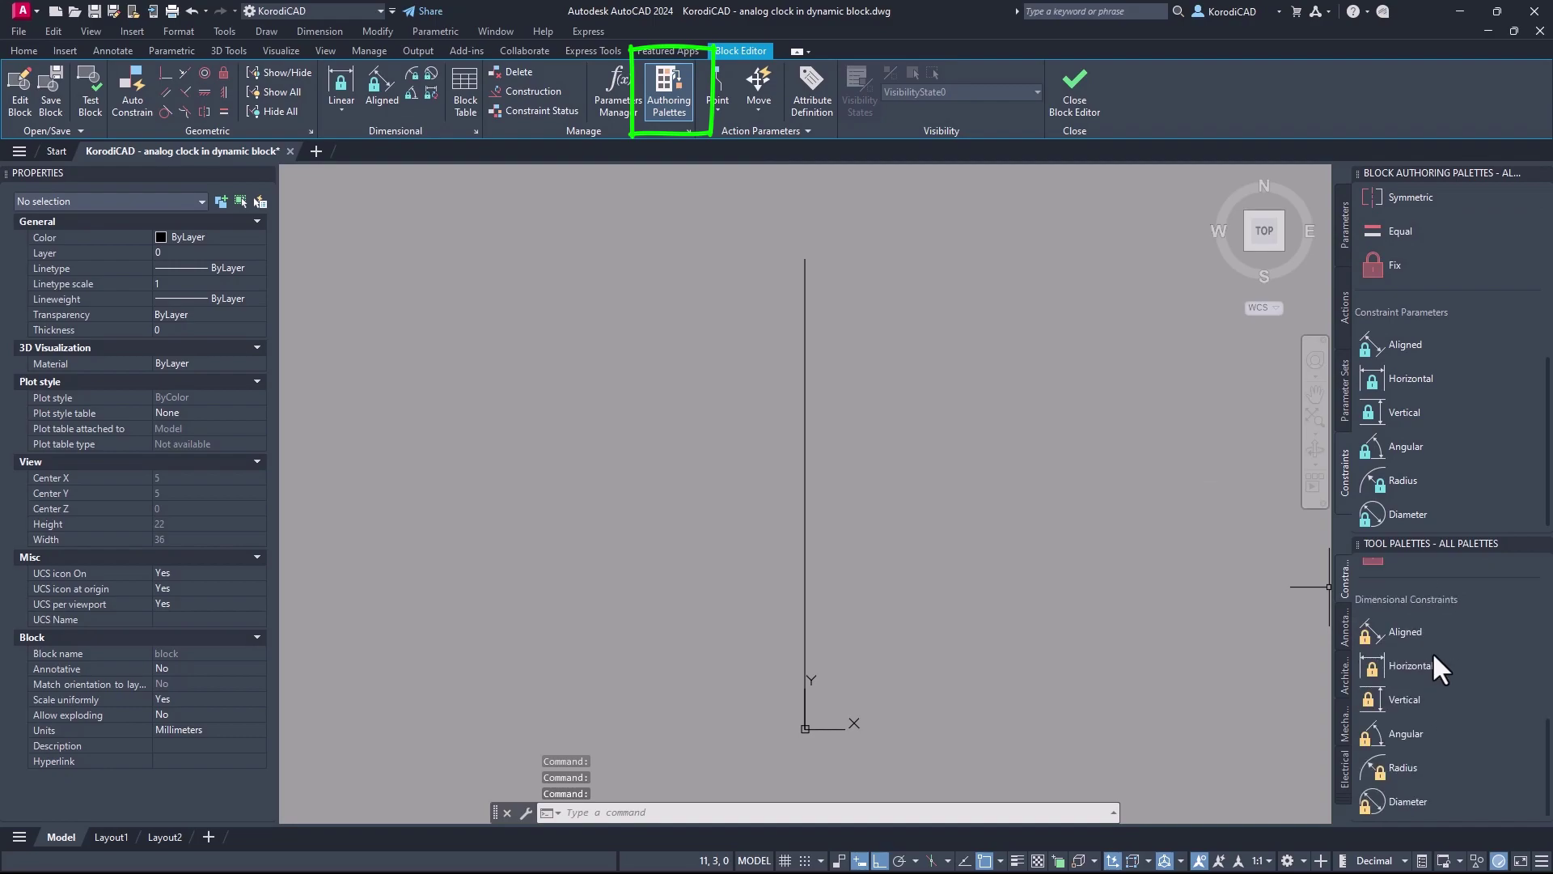
{"action": "scroll", "coordinate": [1414, 380], "scroll_direction": "up", "scroll_amount": 5}
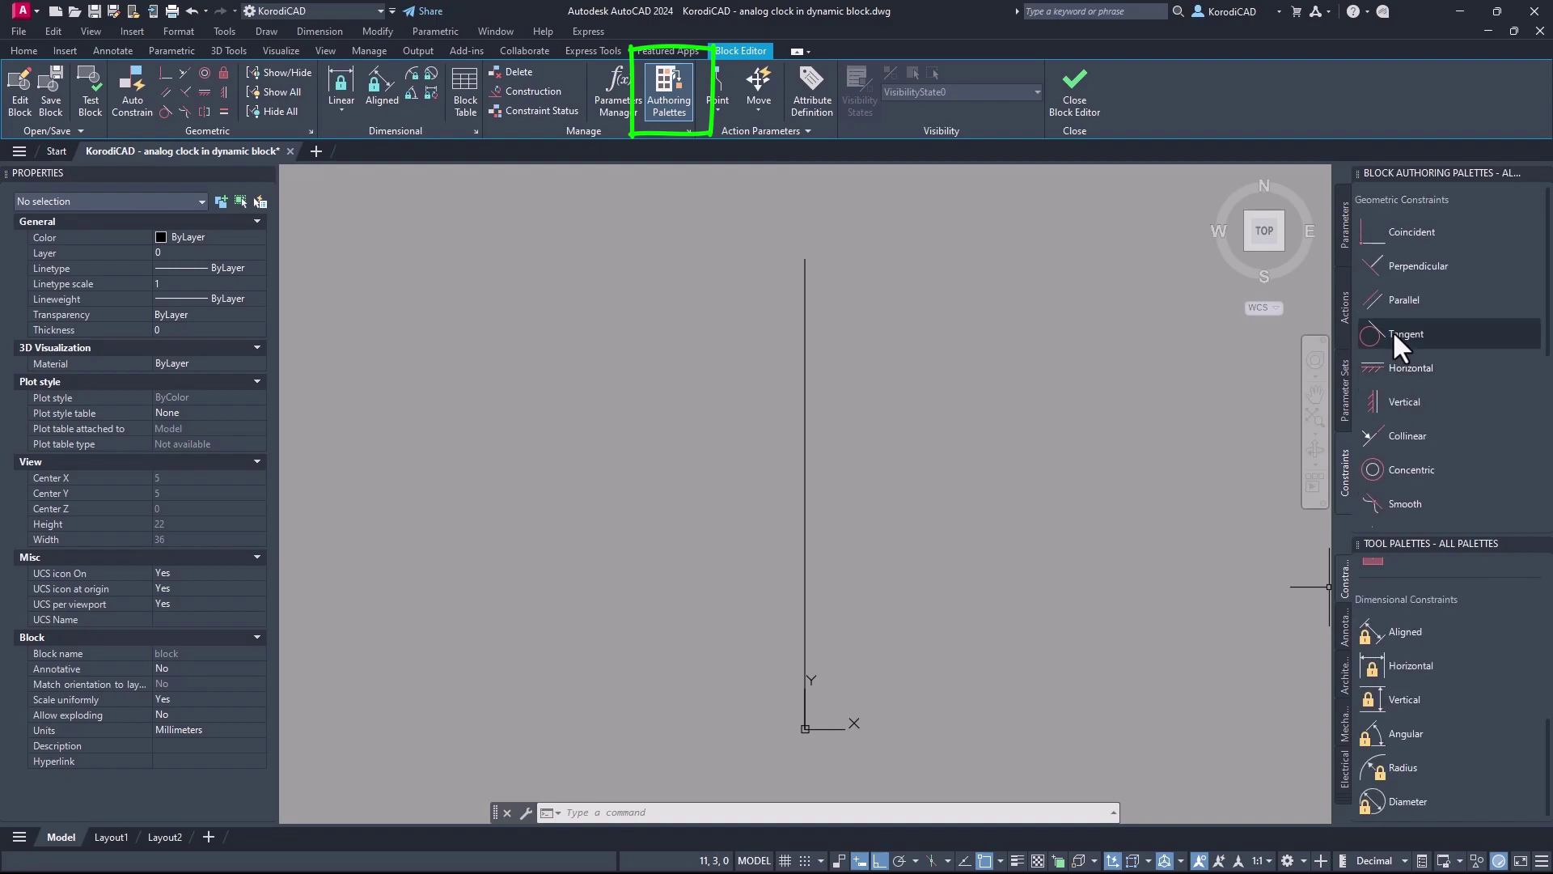
{"action": "scroll", "coordinate": [1413, 433], "scroll_direction": "down", "scroll_amount": 4}
Copy the block's vertical line 10 units to the right, giving two parallel lines
{"action": "middle_click_drag", "start_coordinate": [891, 497], "coordinate": [631, 498]}
{"action": "left_click", "coordinate": [631, 498]}
{"action": "left_click", "coordinate": [474, 461]}
{"action": "right_click", "coordinate": [605, 438]}
{"action": "left_click", "coordinate": [645, 566]}
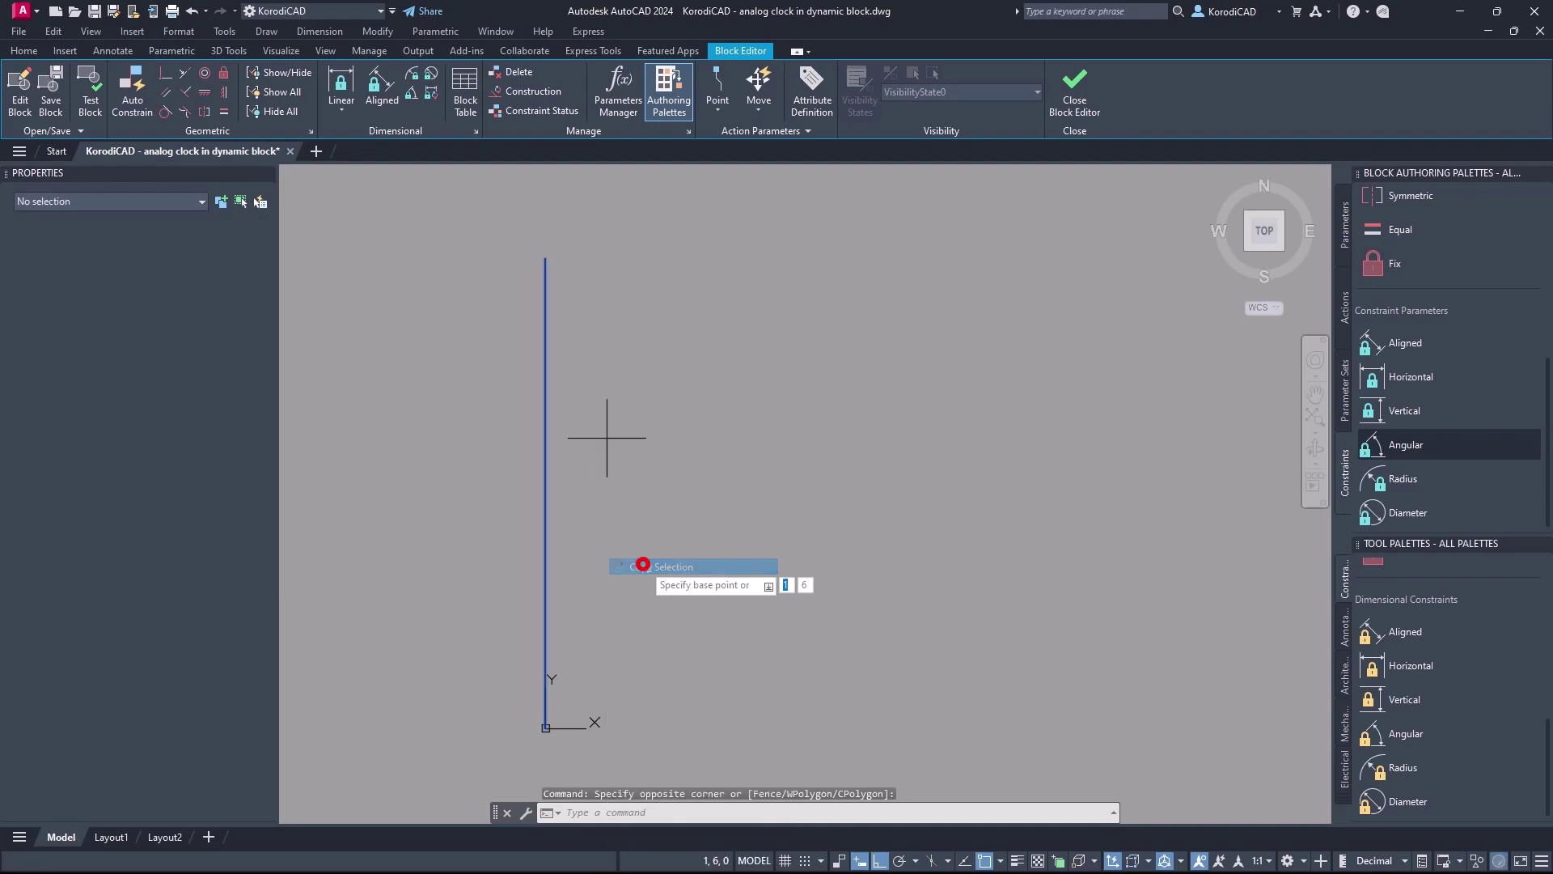
{"action": "left_click", "coordinate": [634, 563]}
{"action": "type", "text": "10"}
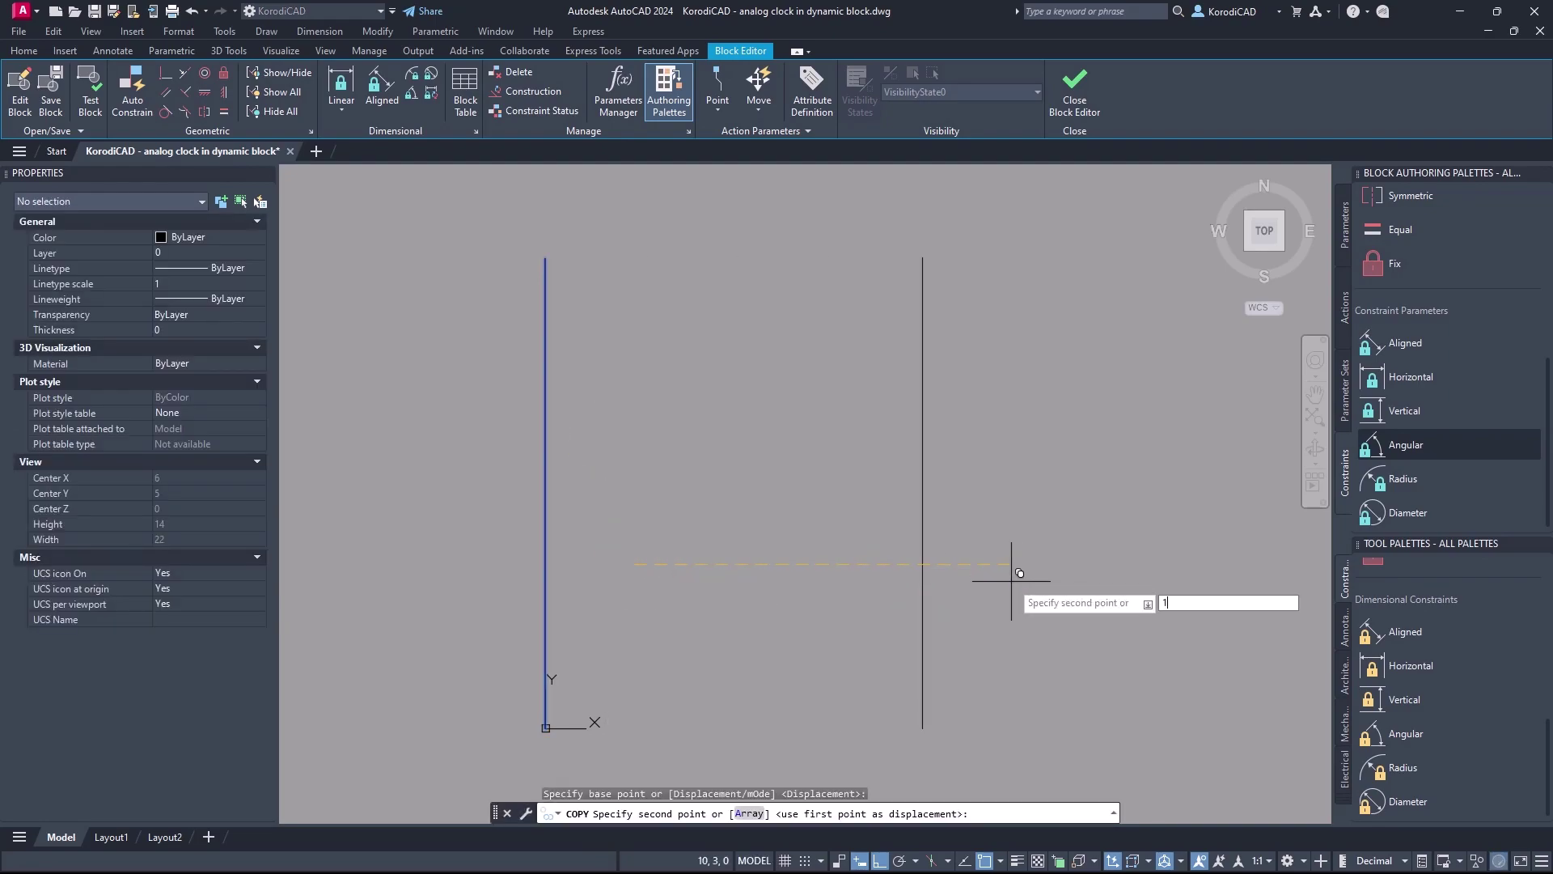
{"action": "key", "text": "Return"}
{"action": "key", "text": "Return"}
{"action": "scroll", "coordinate": [1011, 581], "scroll_direction": "down", "scroll_amount": 3}
{"action": "scroll", "coordinate": [1011, 580], "scroll_direction": "up", "scroll_amount": 2}
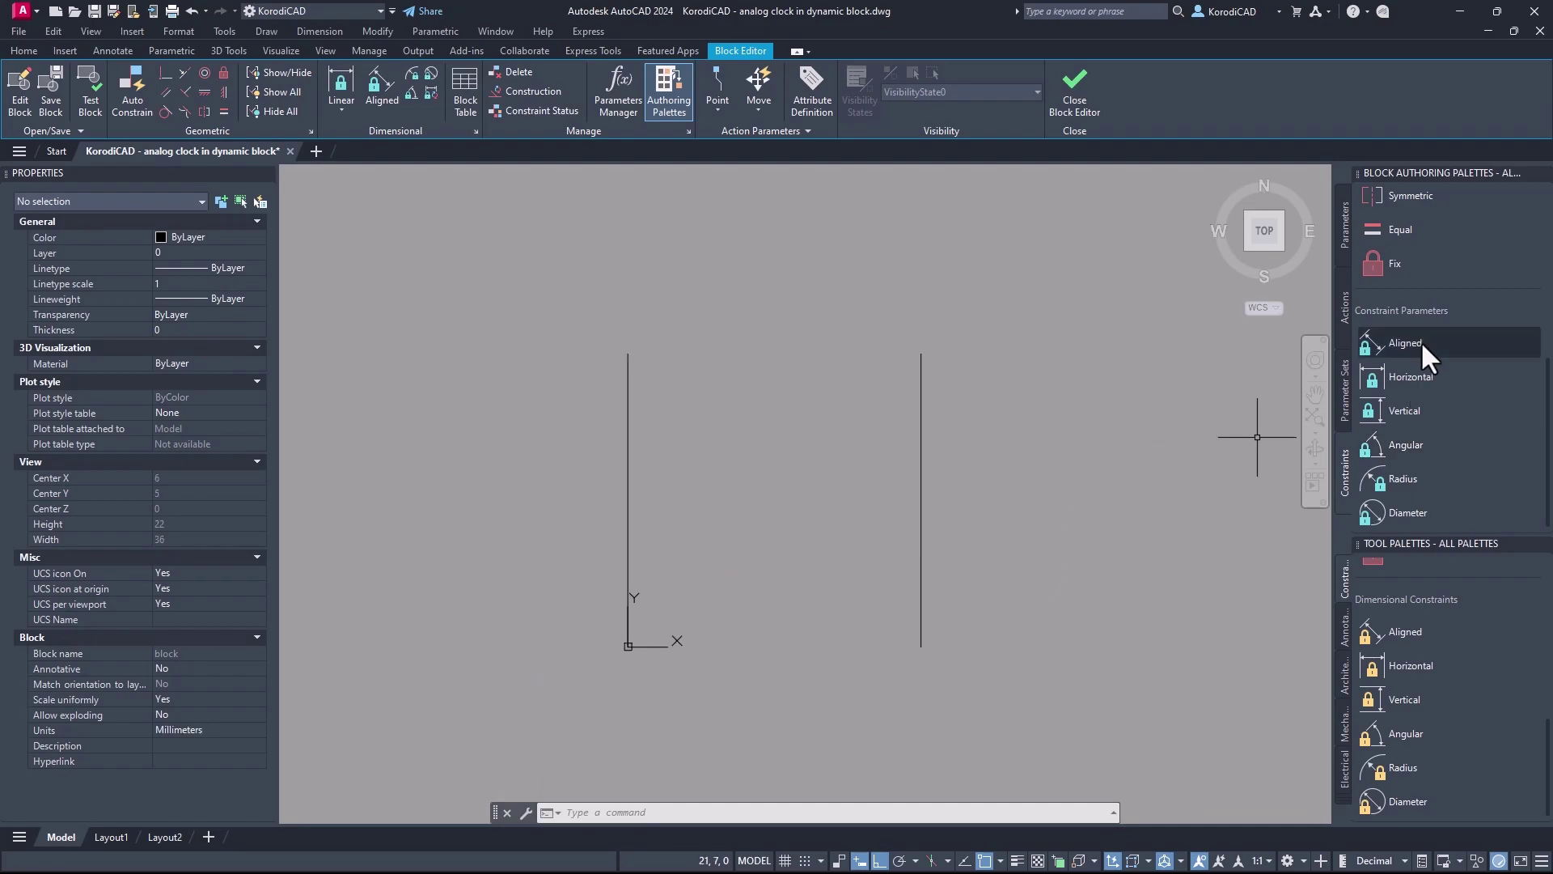
Add a vertical length constraint d1=10 to the left line
{"action": "left_click", "coordinate": [1404, 410]}
{"action": "left_click", "coordinate": [629, 645]}
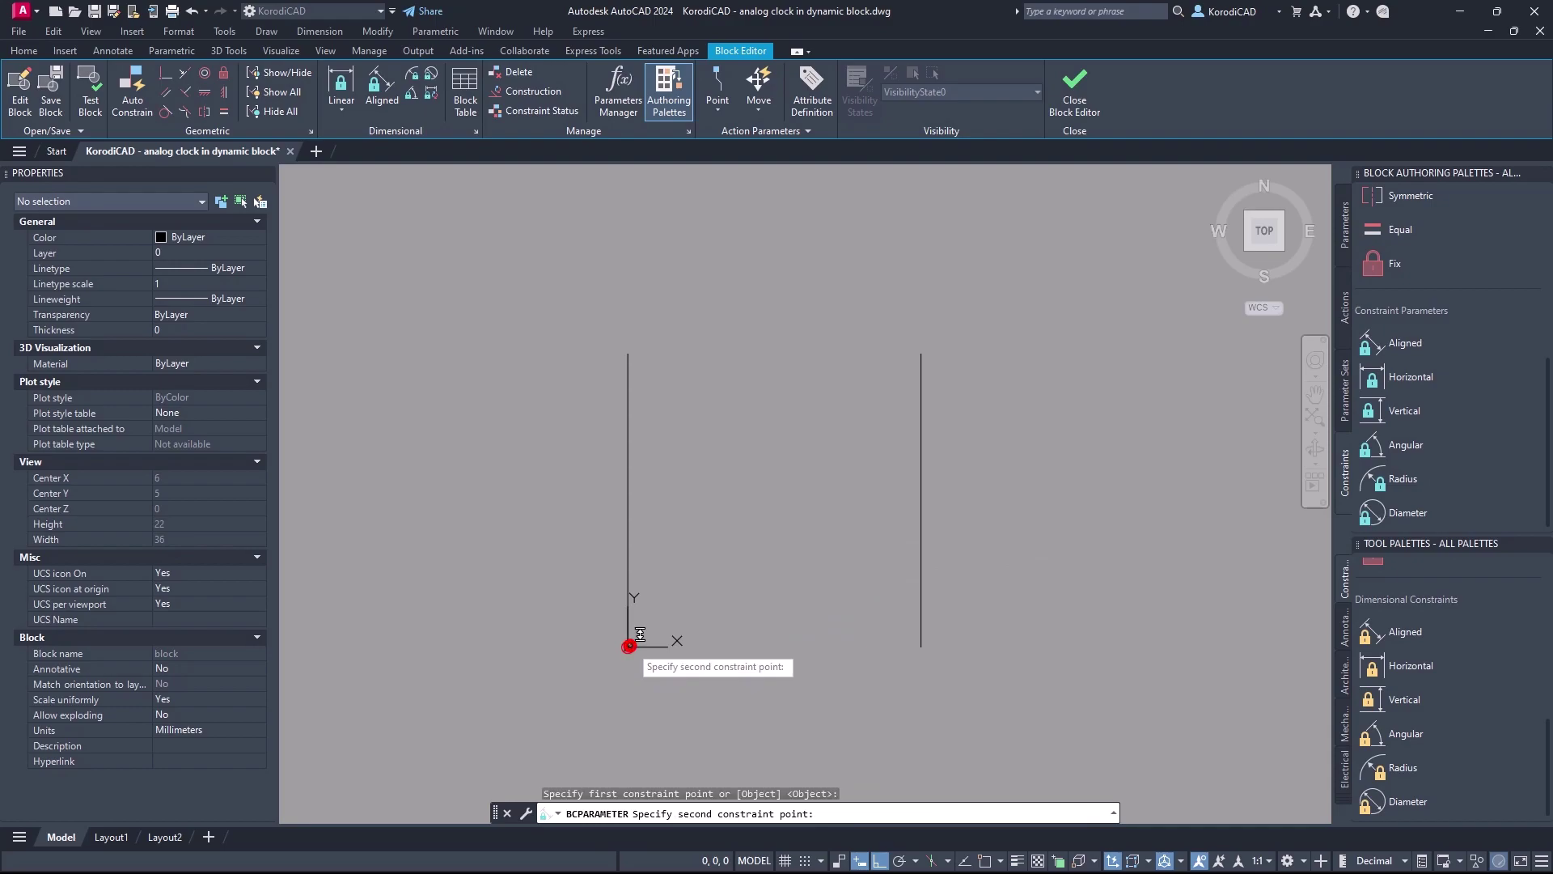
{"action": "left_click", "coordinate": [629, 353]}
{"action": "left_click", "coordinate": [685, 371]}
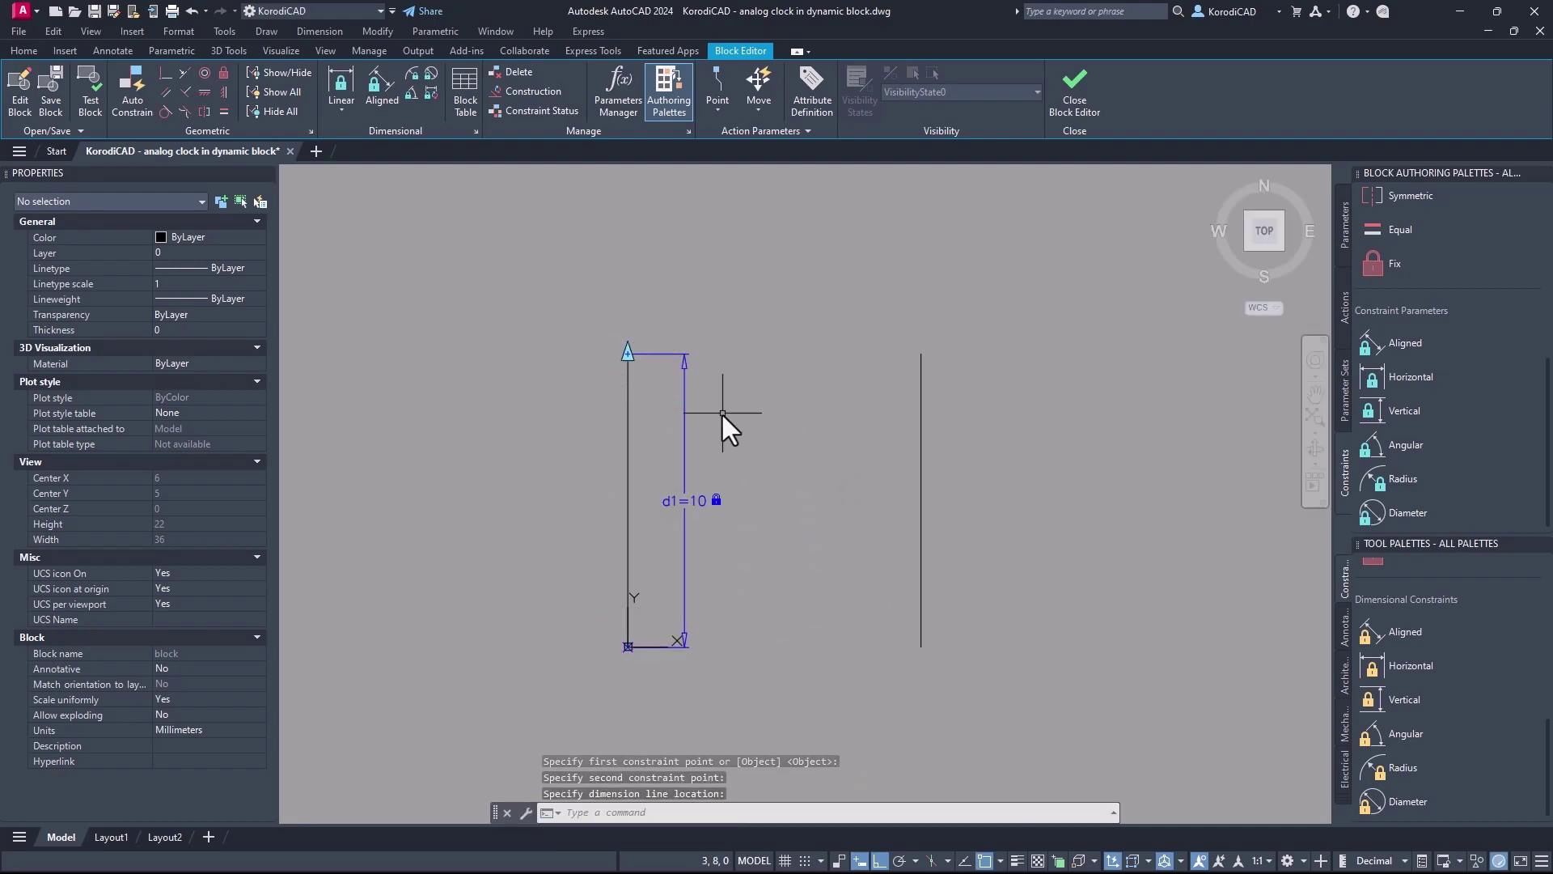
Add a second length constraint, d2, to the right line
{"action": "key", "text": "Return"}
{"action": "left_click", "coordinate": [921, 646]}
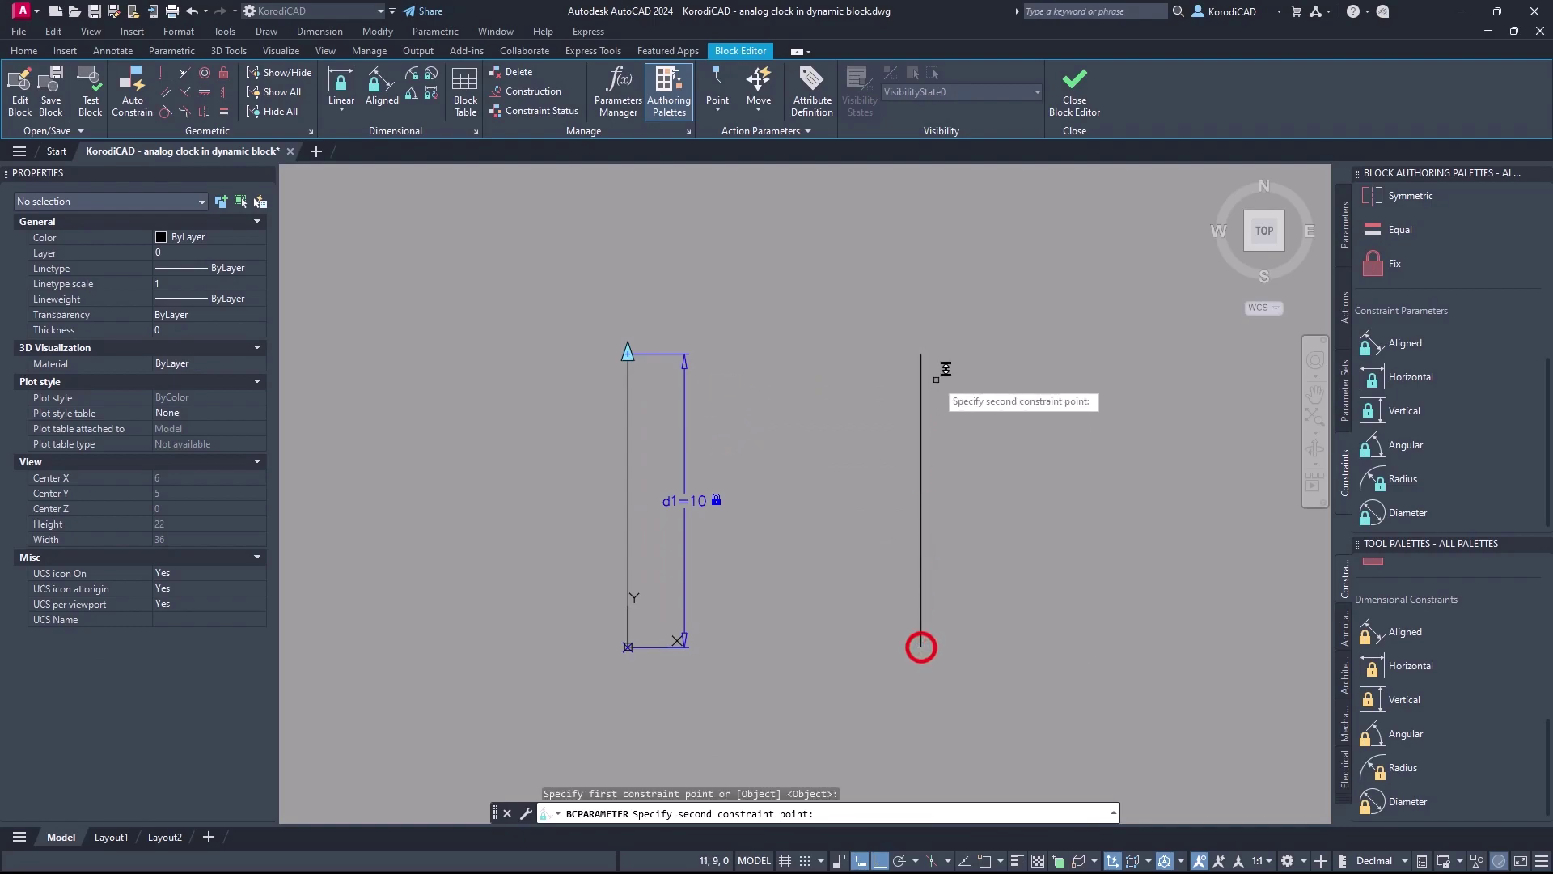
{"action": "left_click", "coordinate": [921, 354]}
{"action": "left_click", "coordinate": [983, 369]}
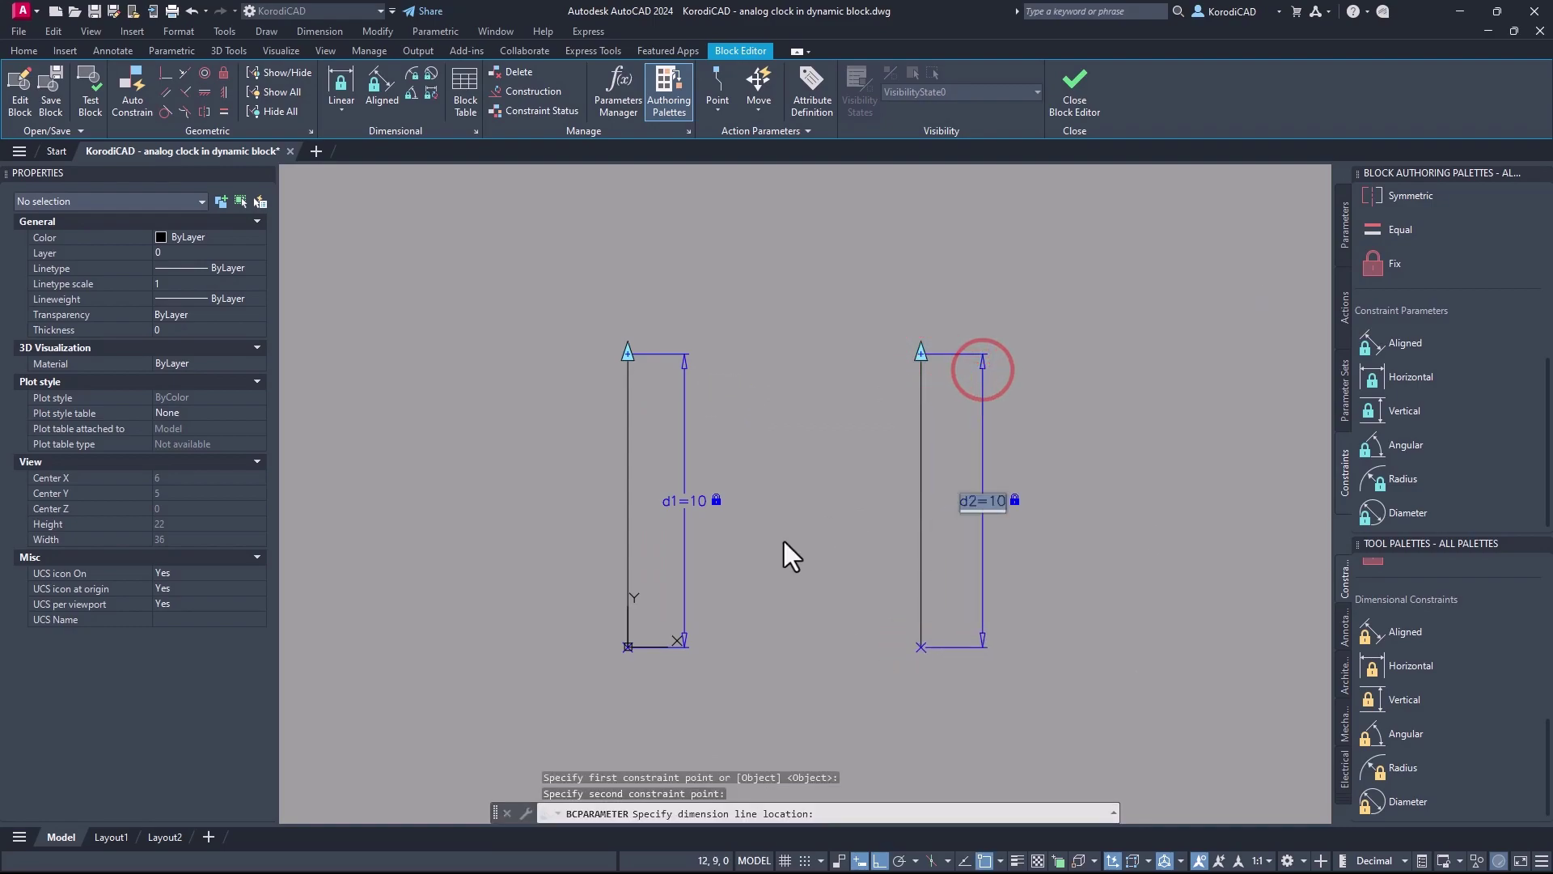
{"action": "right_click", "coordinate": [784, 541]}
{"action": "left_click", "coordinate": [799, 517]}
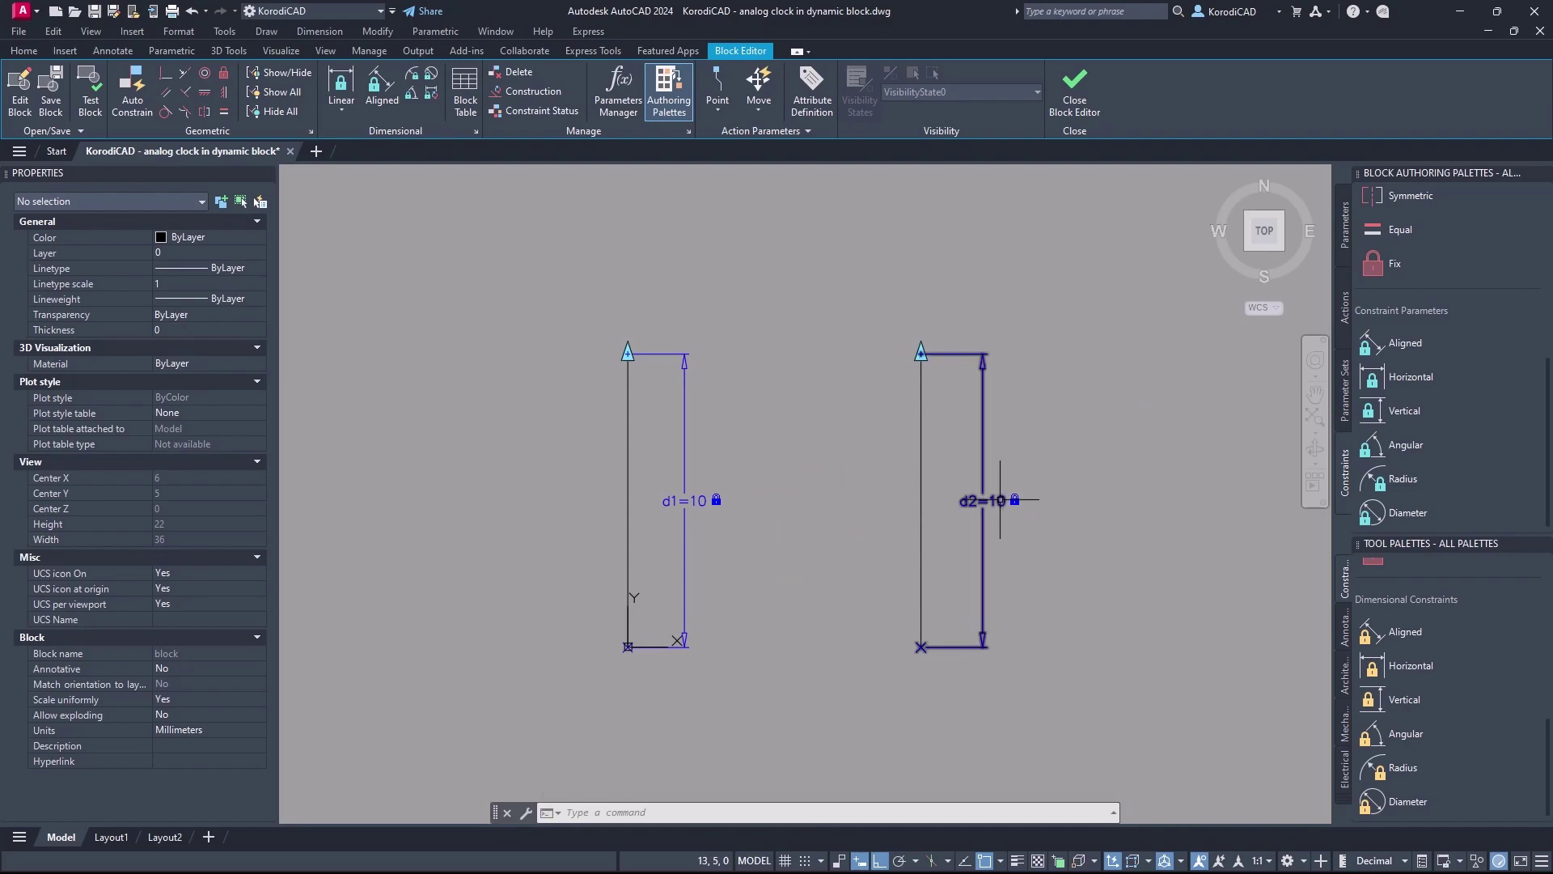
Change d2's expression to d1 so it reads d2=d1
{"action": "left_click", "coordinate": [1006, 496]}
{"action": "key", "text": "Escape"}
{"action": "double_click", "coordinate": [1003, 497]}
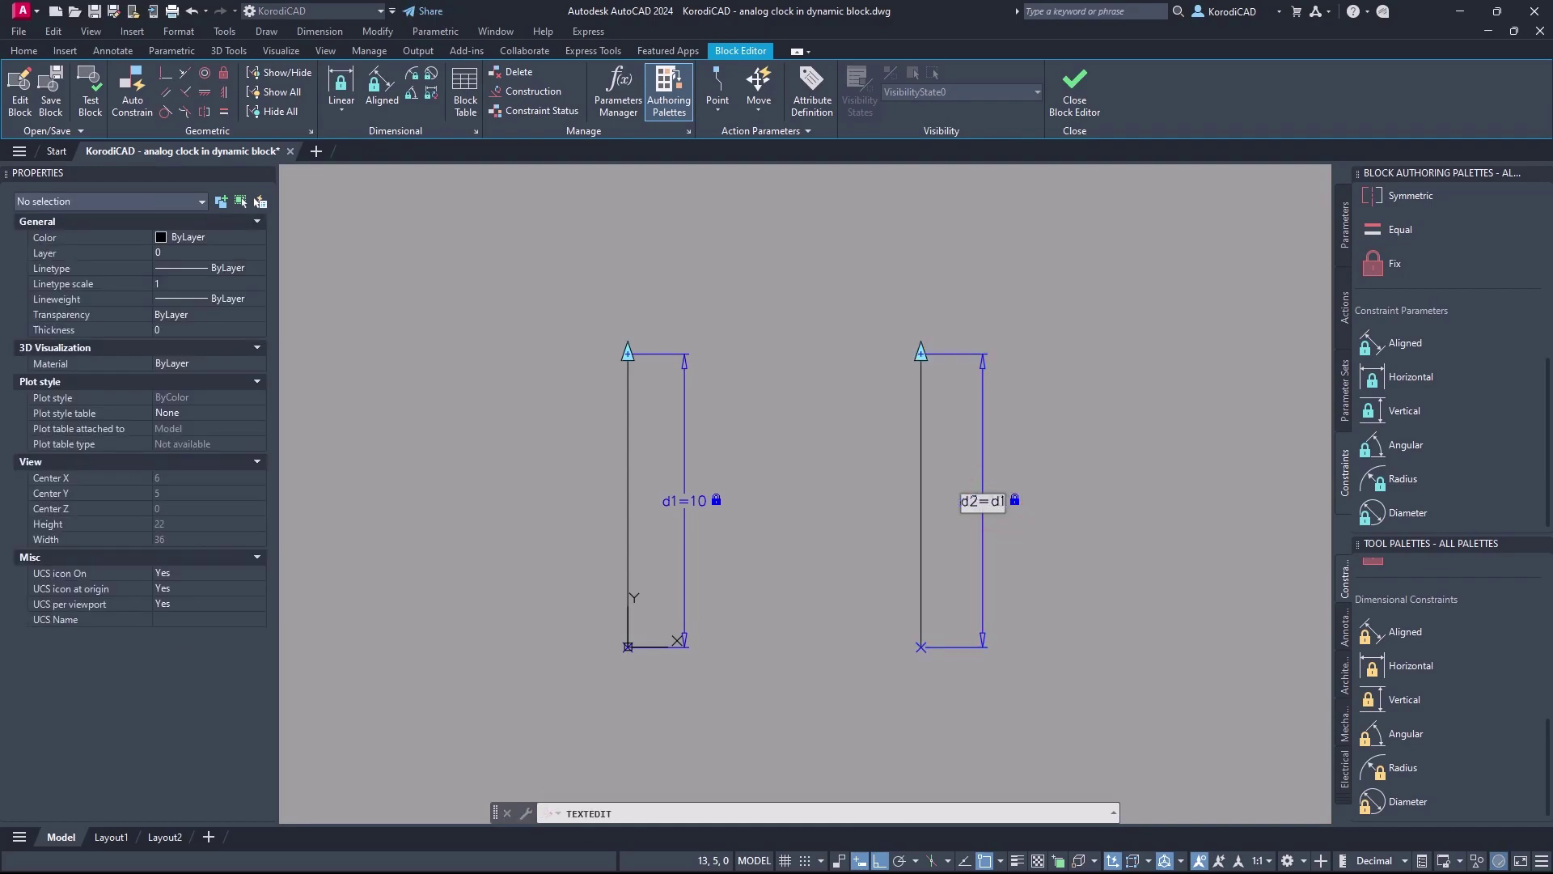
{"action": "key", "text": "Return"}
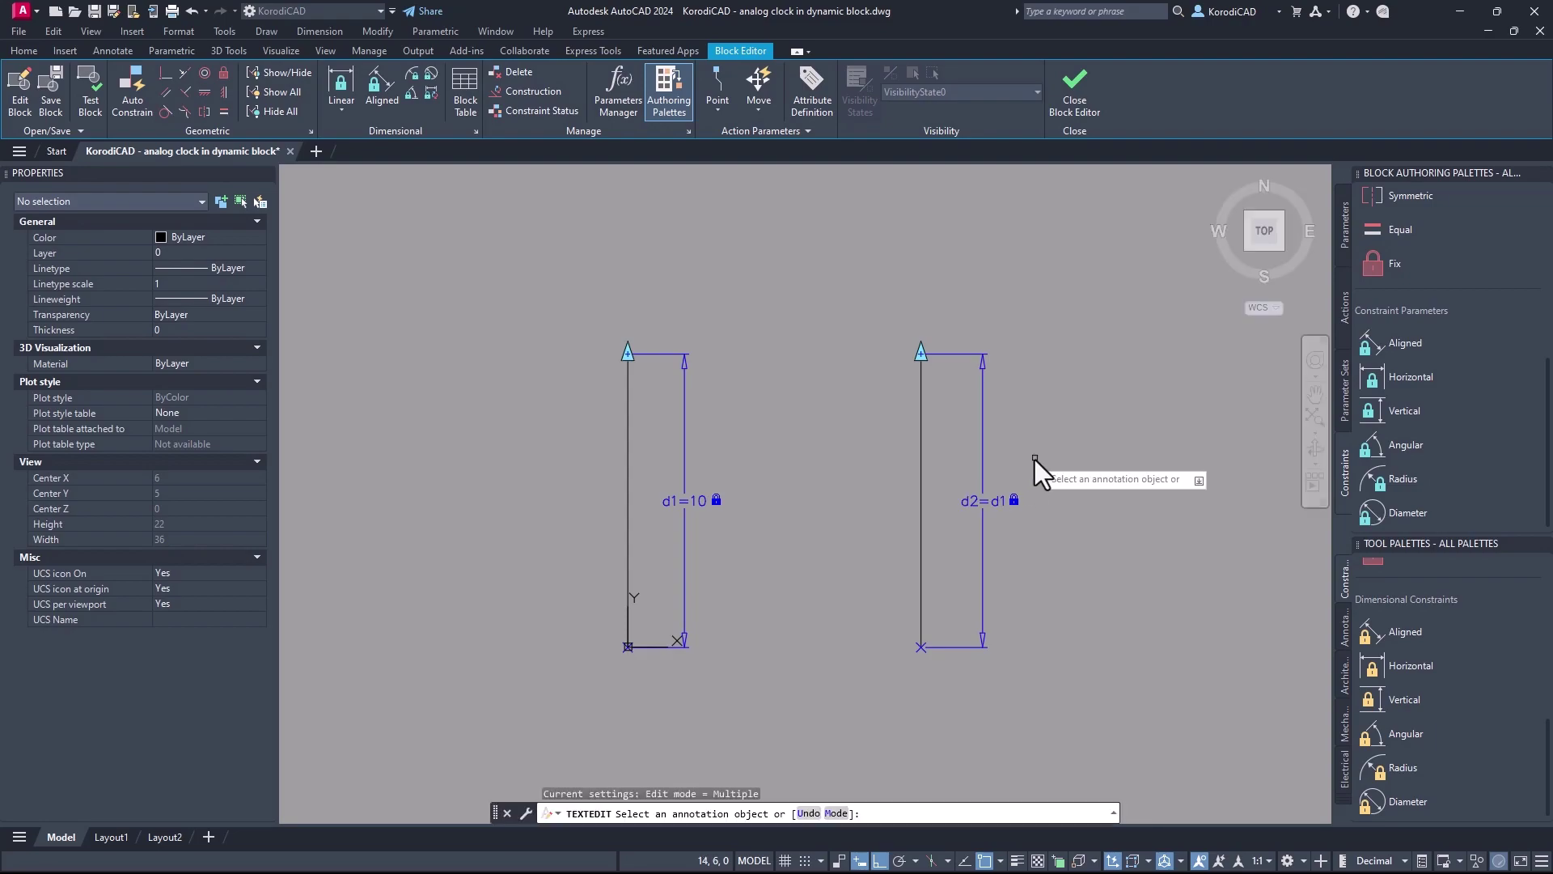
Test the block by stretching the line's top grip so d1 becomes 9
{"action": "right_click", "coordinate": [1035, 459]}
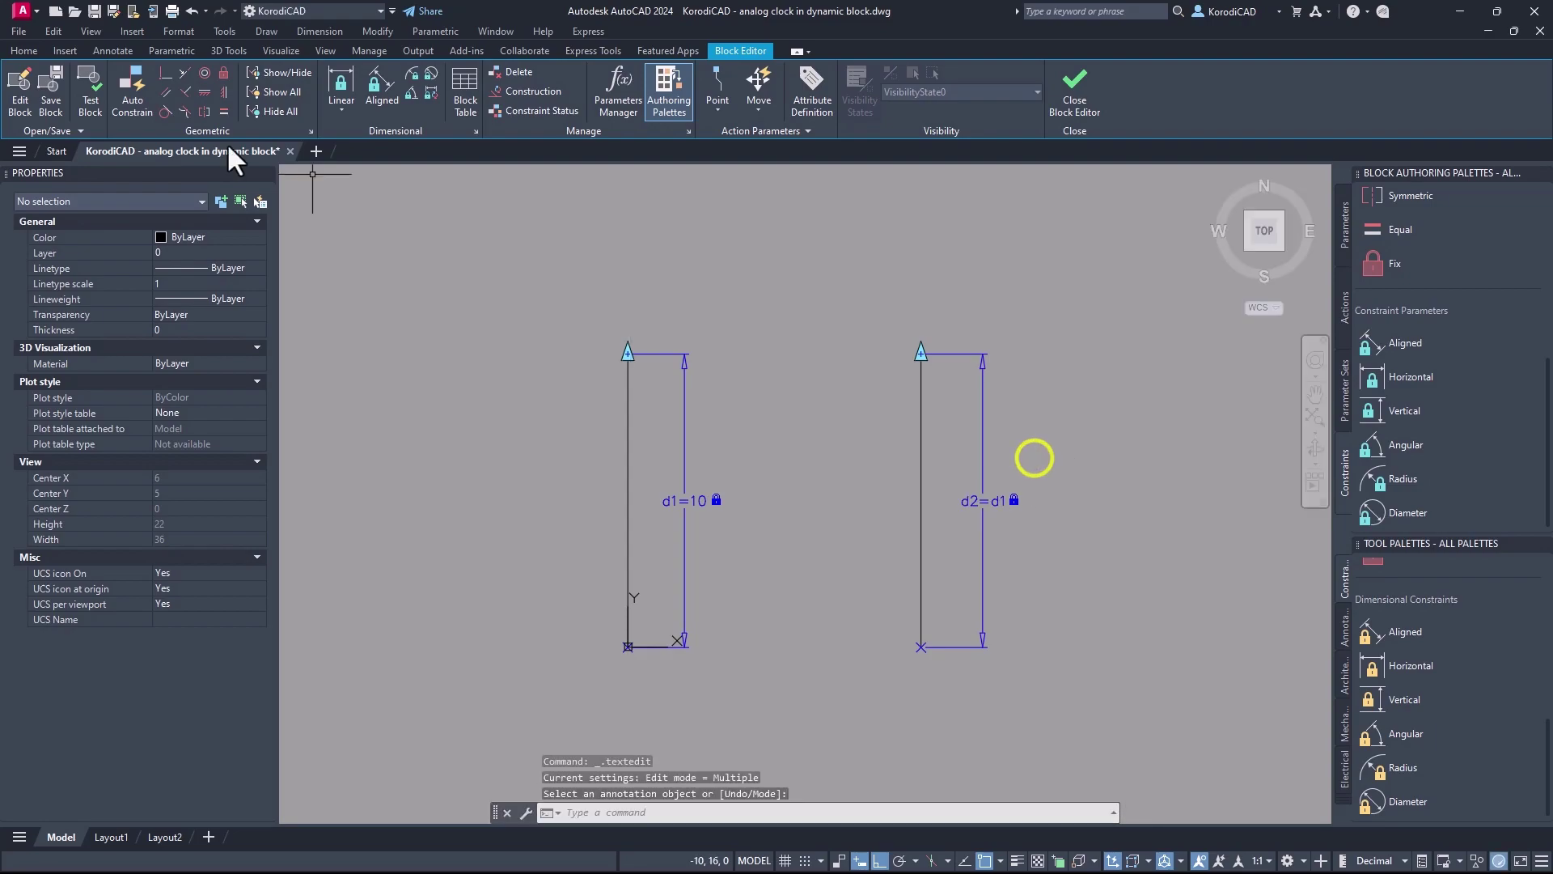
{"action": "left_click", "coordinate": [89, 64]}
{"action": "left_click", "coordinate": [645, 421]}
{"action": "left_click", "coordinate": [647, 373]}
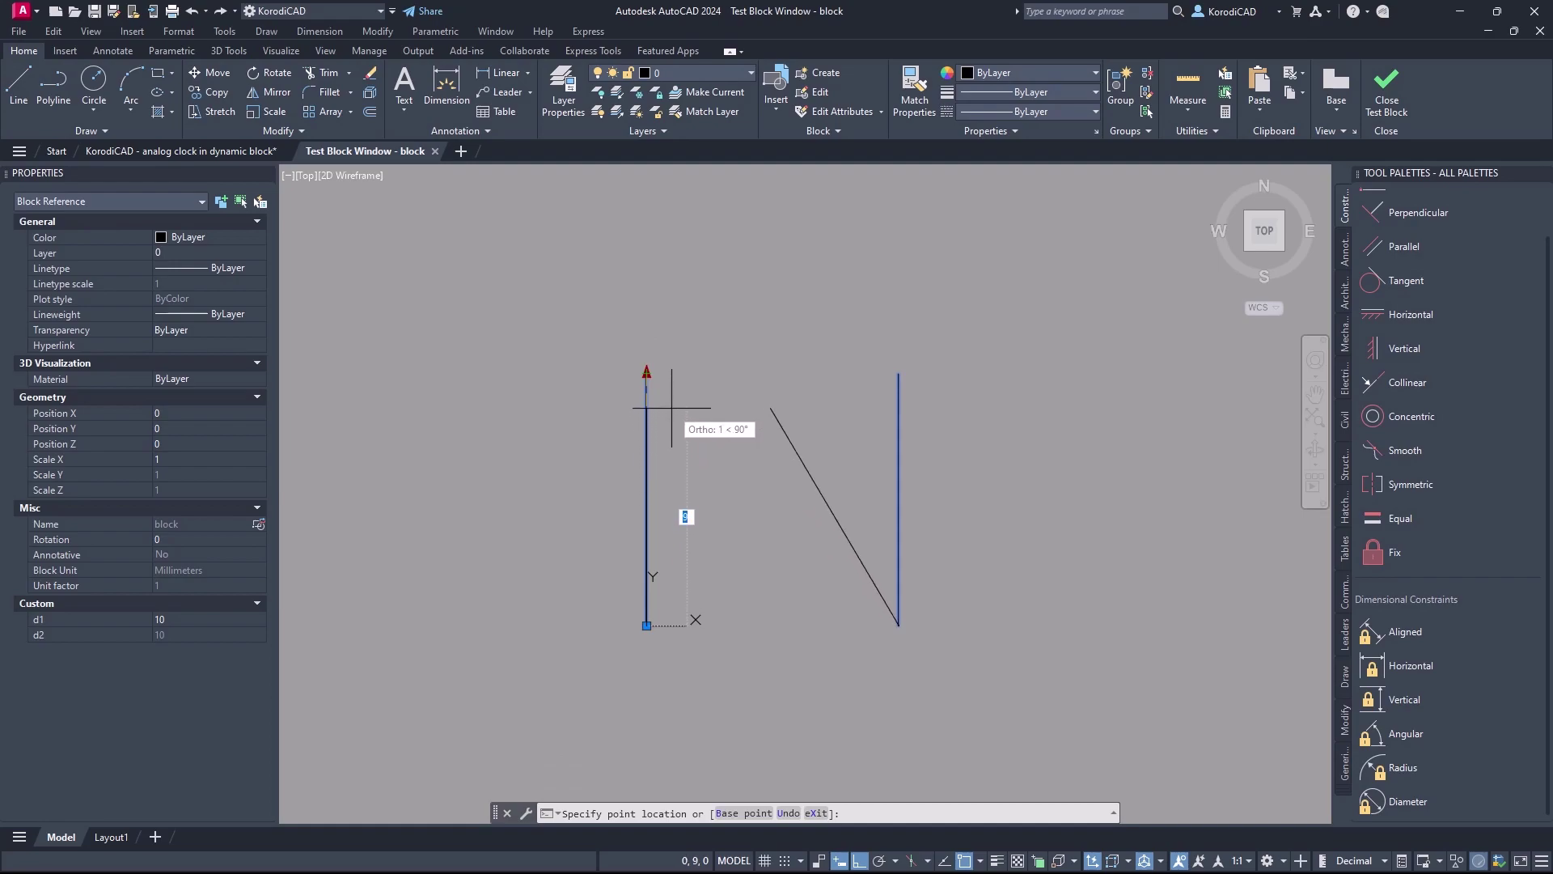
{"action": "left_click", "coordinate": [671, 409]}
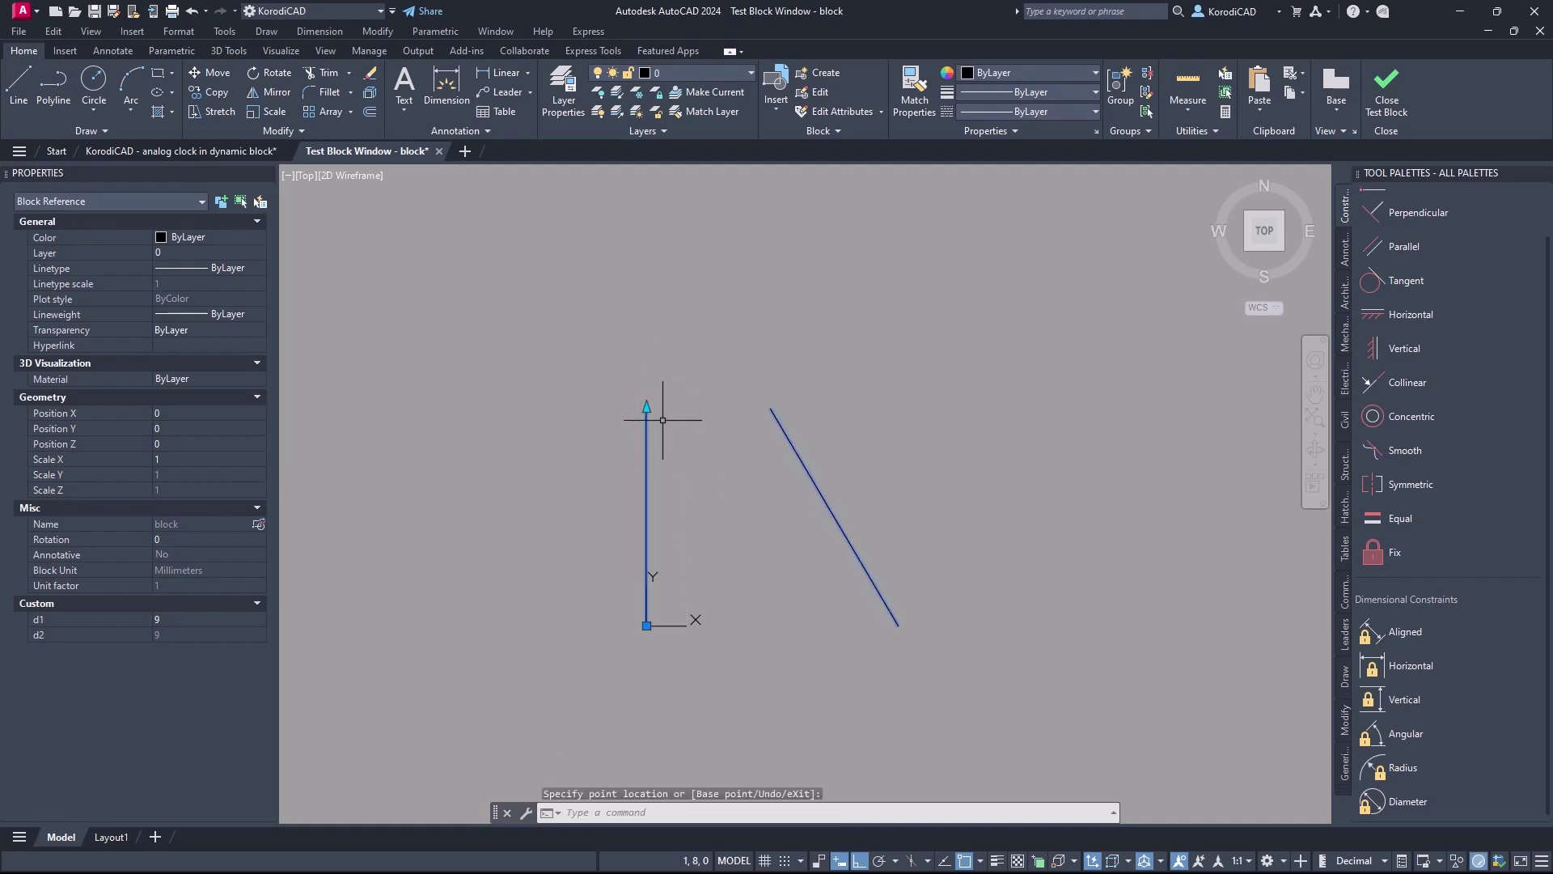
{"action": "left_click", "coordinate": [646, 406]}
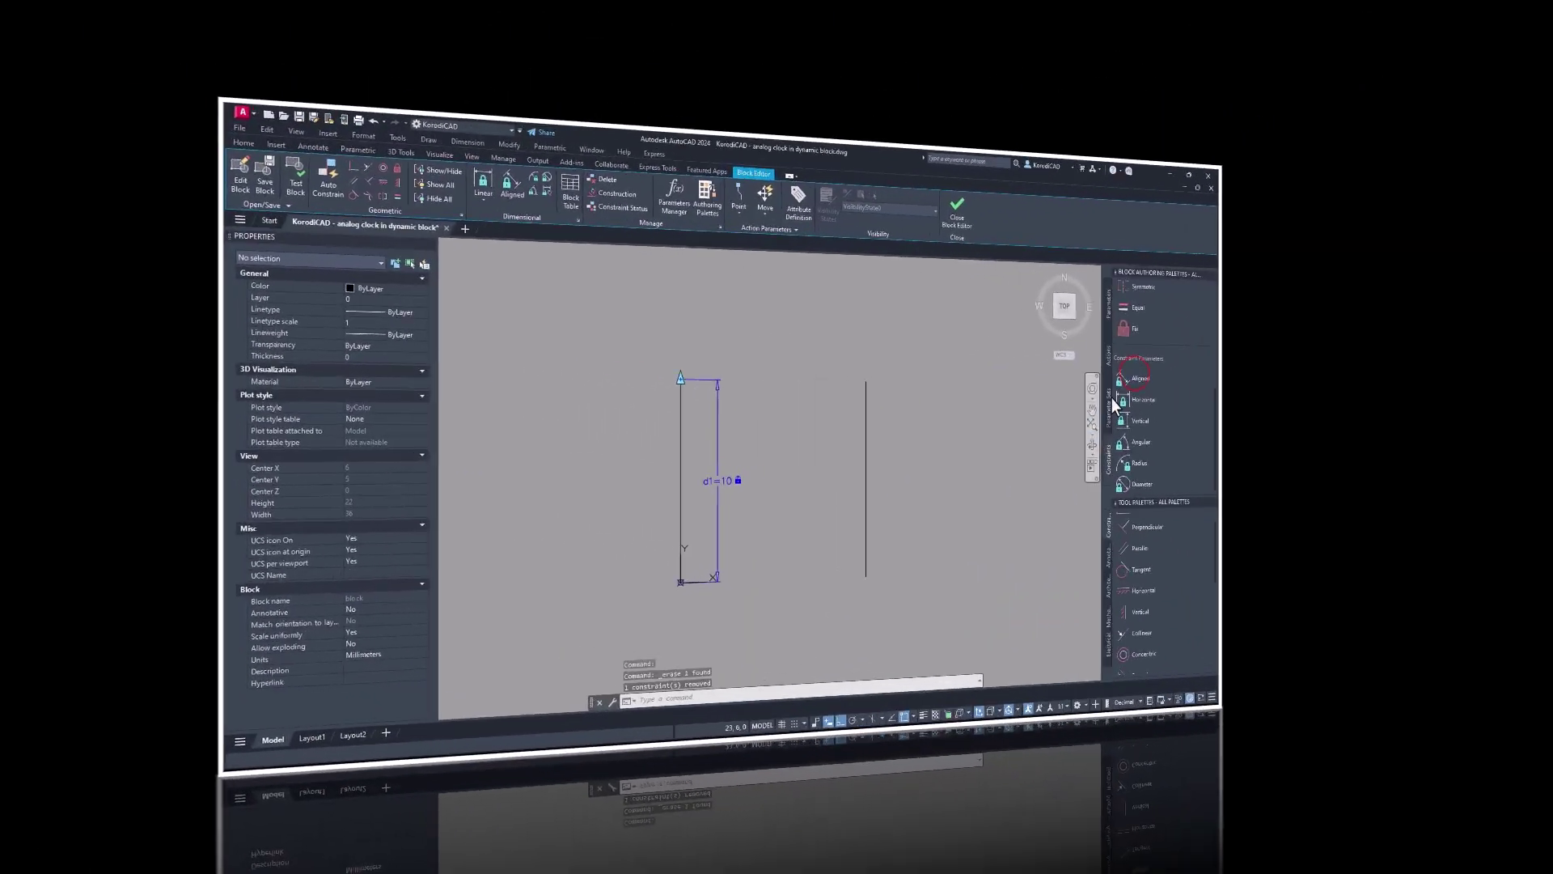
Add an aligned length constraint to the right line and set it to d2=d1
{"action": "left_click", "coordinate": [1156, 376]}
{"action": "left_click", "coordinate": [870, 581]}
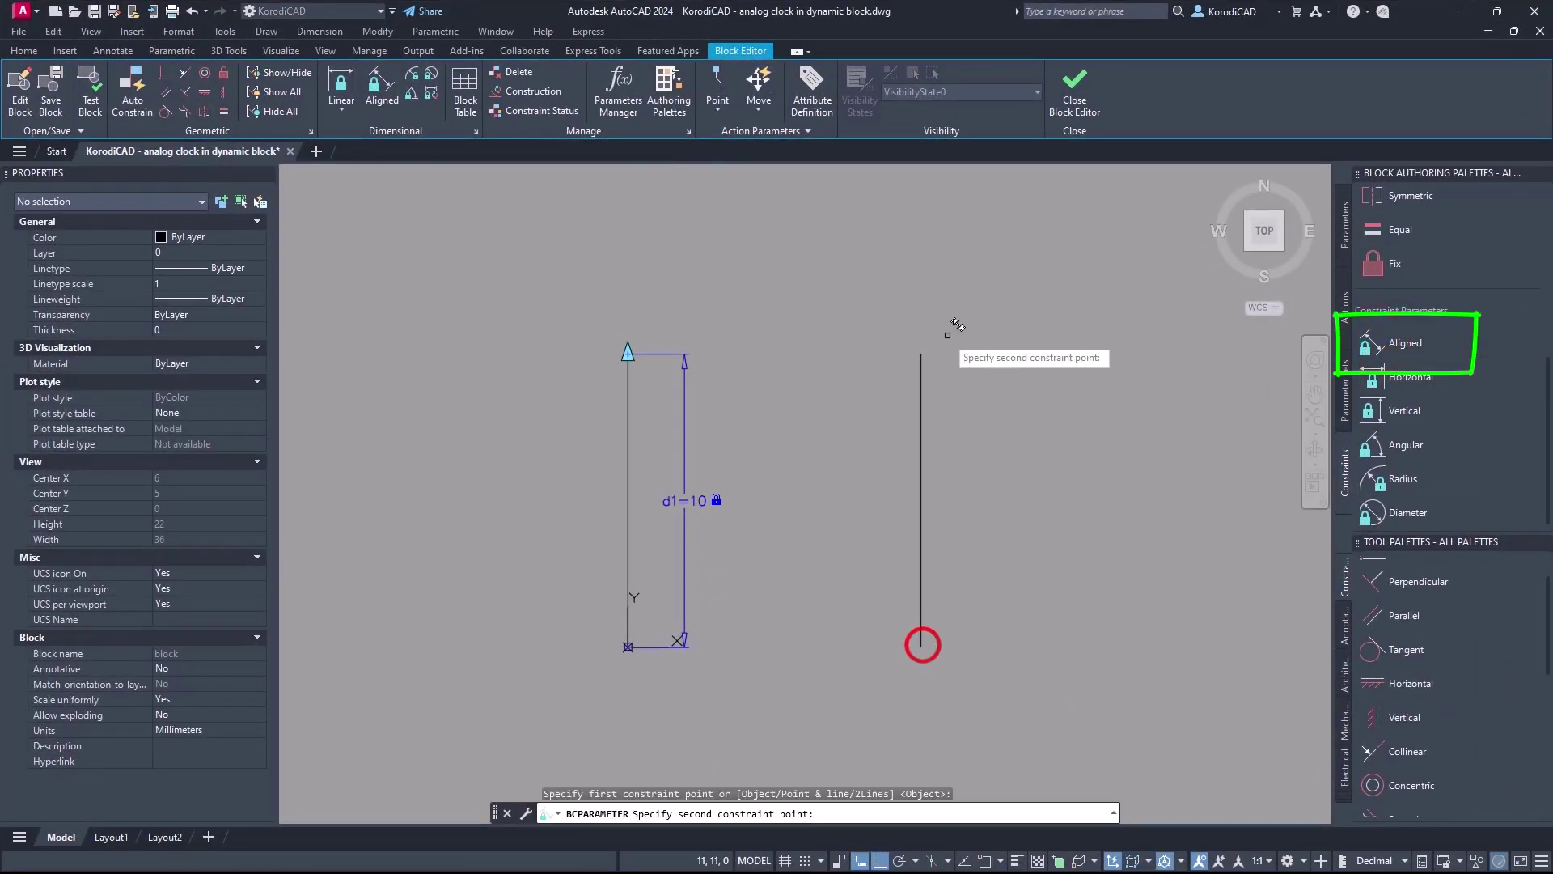
{"action": "left_click", "coordinate": [921, 353]}
{"action": "left_click", "coordinate": [972, 388]}
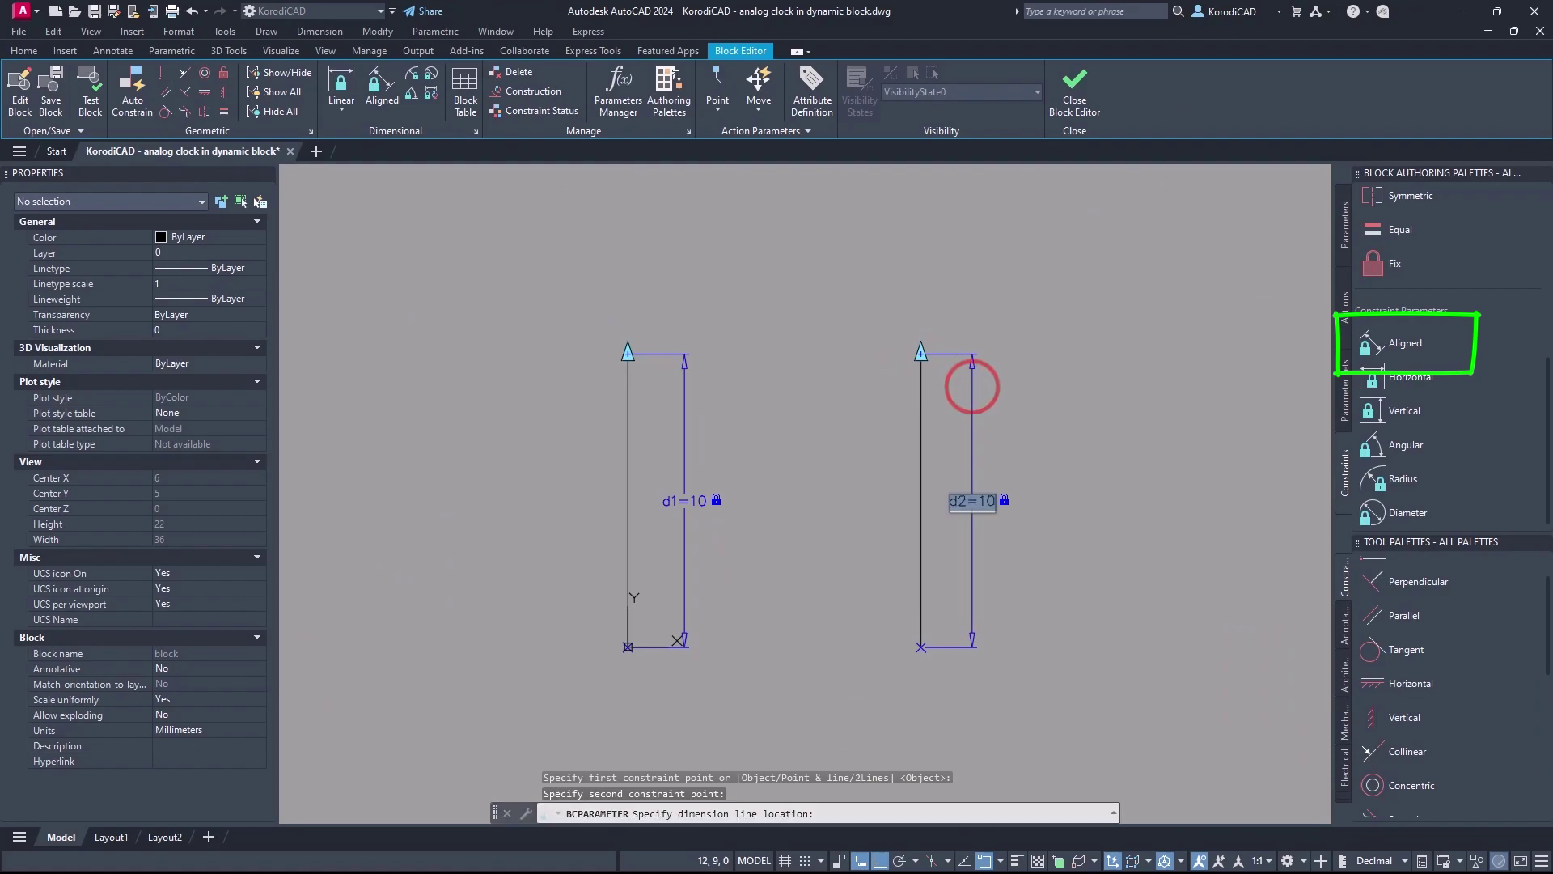
{"action": "type", "text": "d1"}
{"action": "key", "text": "Return"}
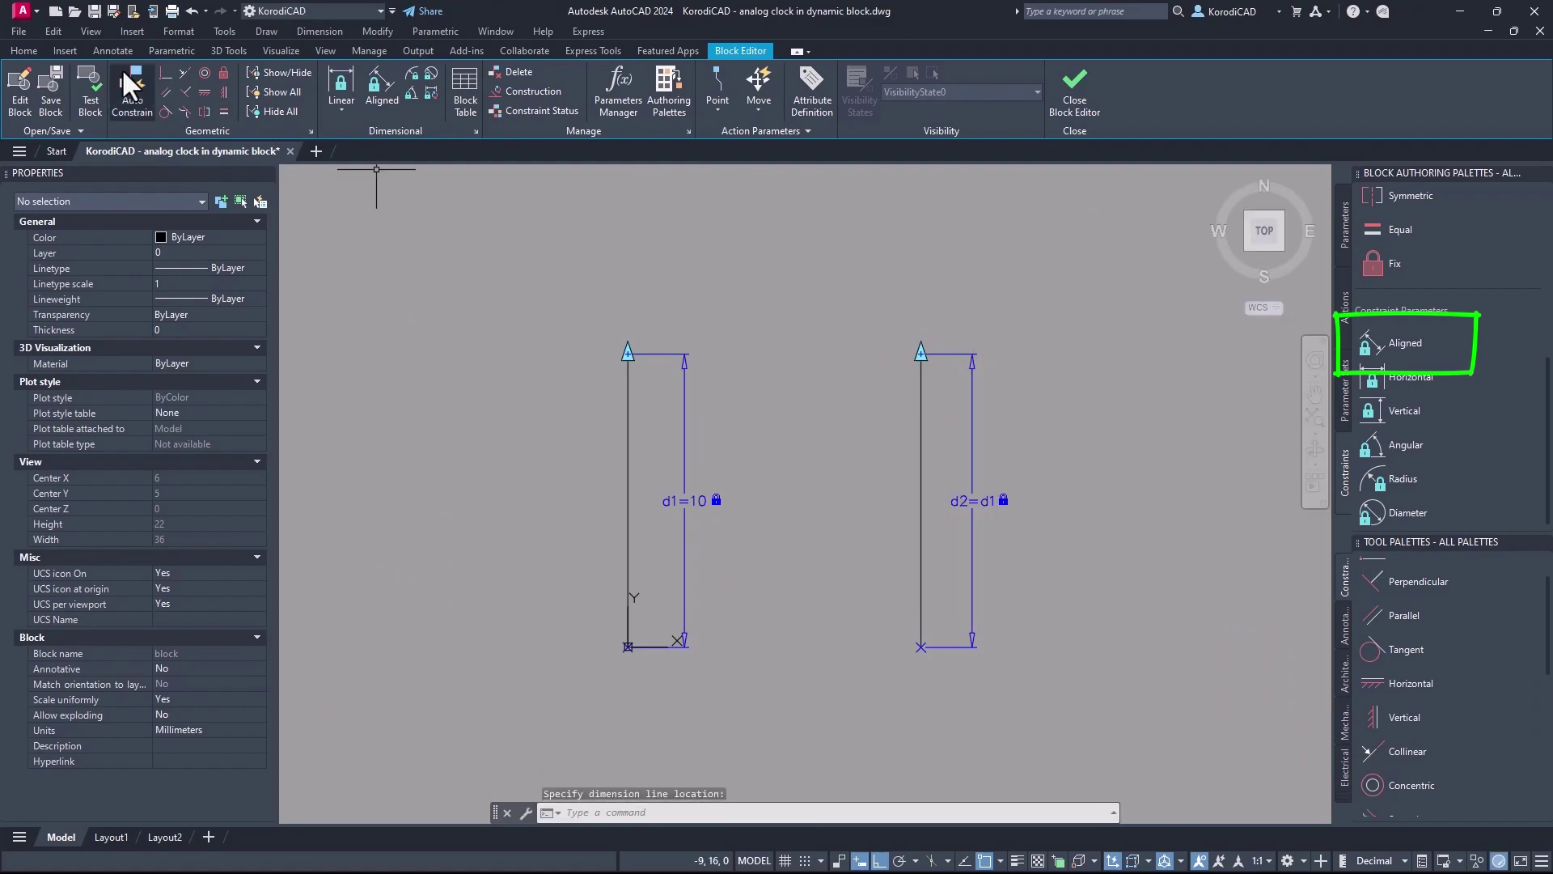
Test the block, stretching the grip so d1 and d2 change together to 10 and 6
{"action": "left_click", "coordinate": [81, 82]}
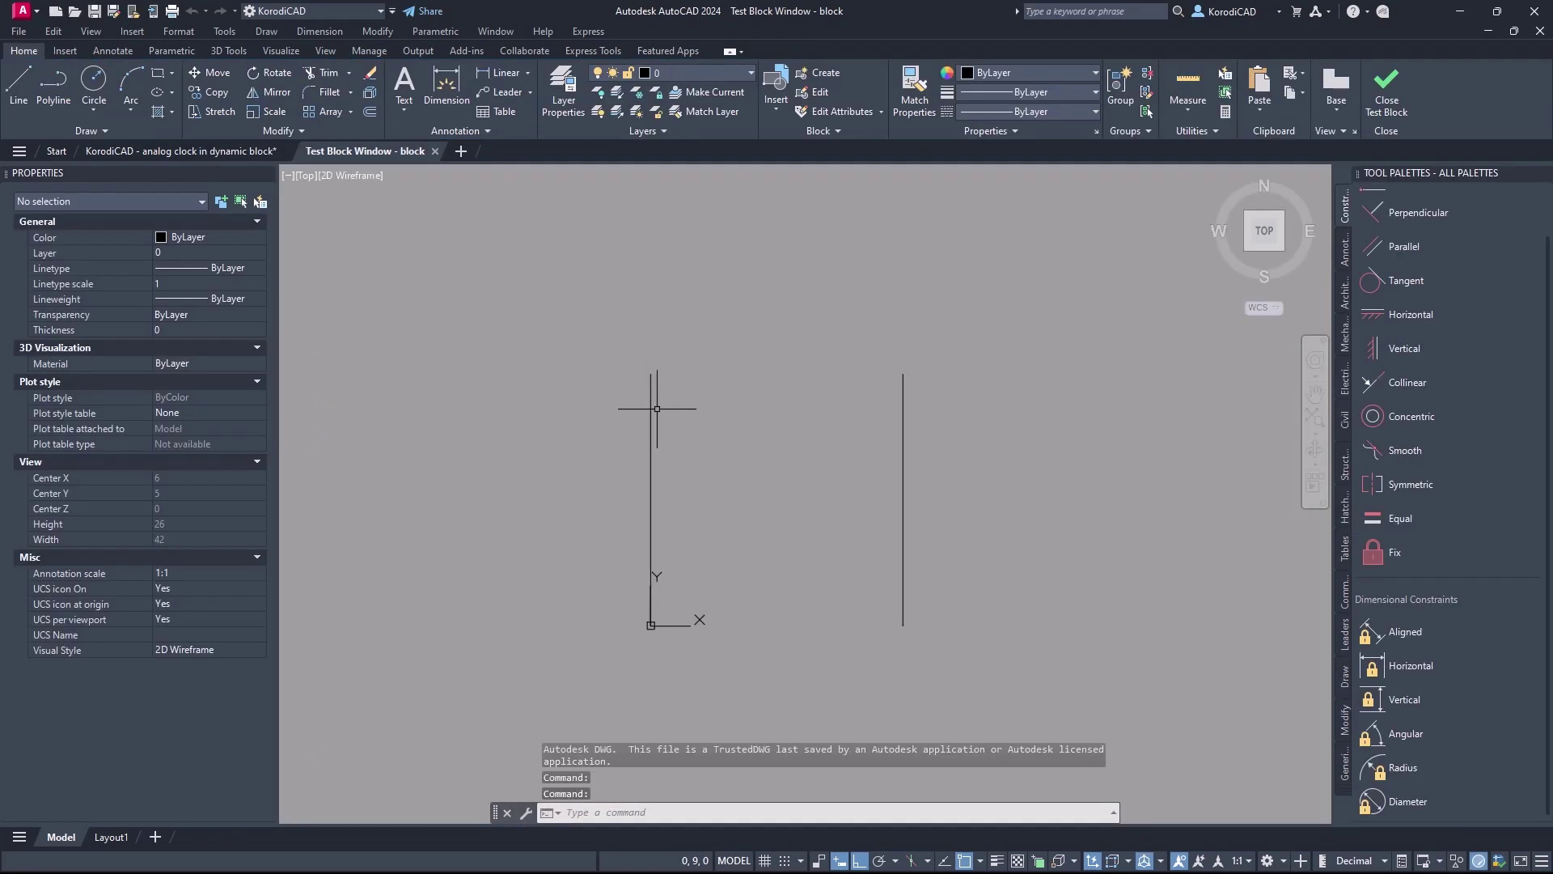
{"action": "left_click", "coordinate": [655, 409]}
{"action": "left_click", "coordinate": [647, 415]}
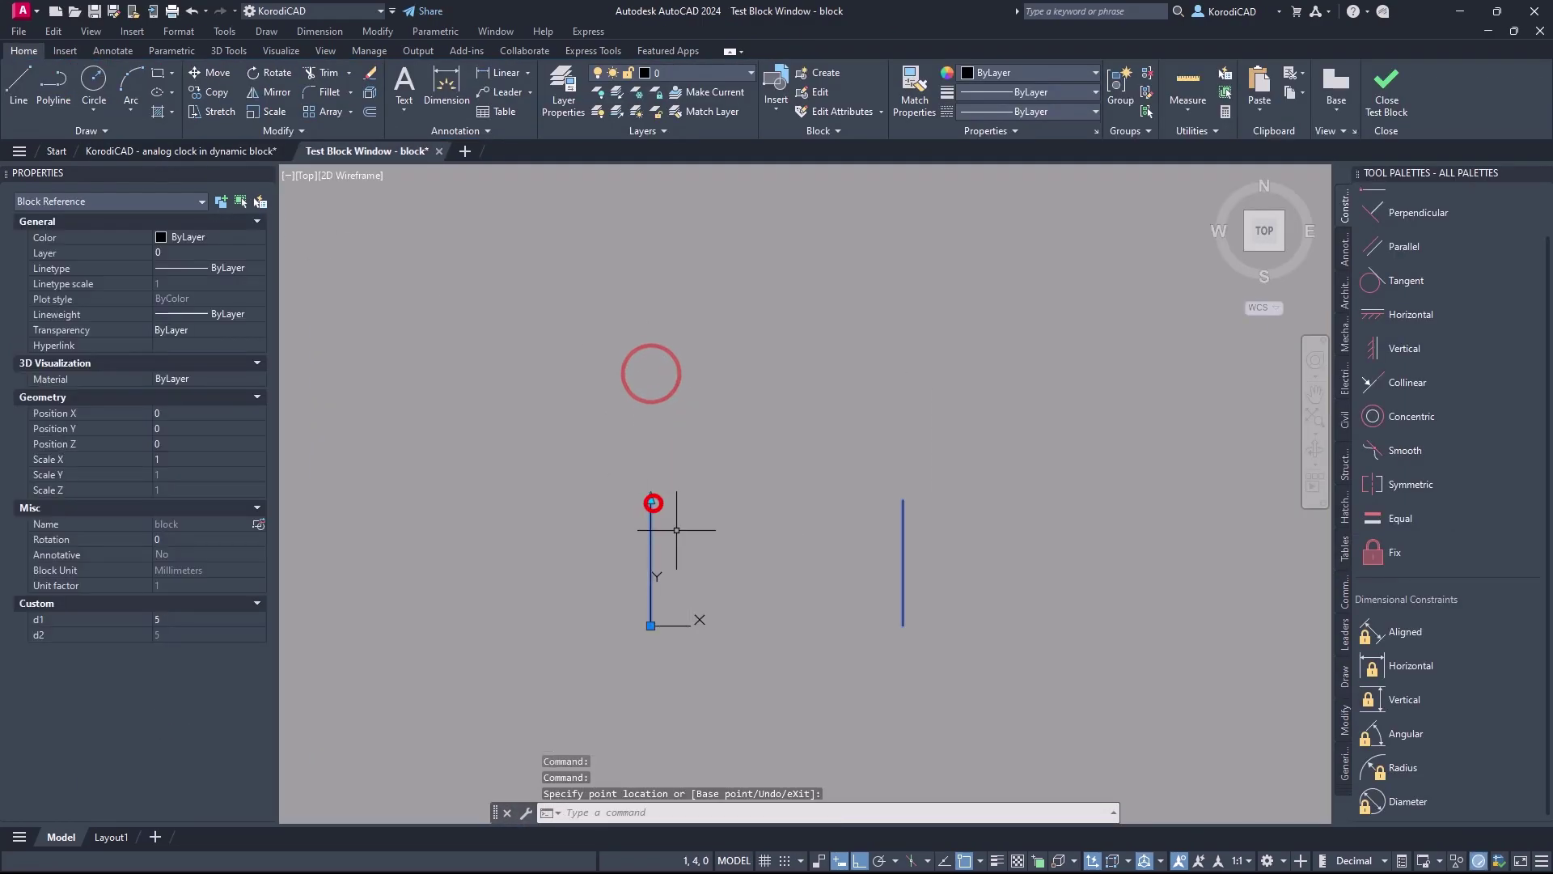
{"action": "left_click", "coordinate": [653, 502]}
{"action": "left_click", "coordinate": [652, 373]}
{"action": "left_click", "coordinate": [650, 485]}
{"action": "left_click", "coordinate": [650, 484]}
{"action": "left_click", "coordinate": [652, 489]}
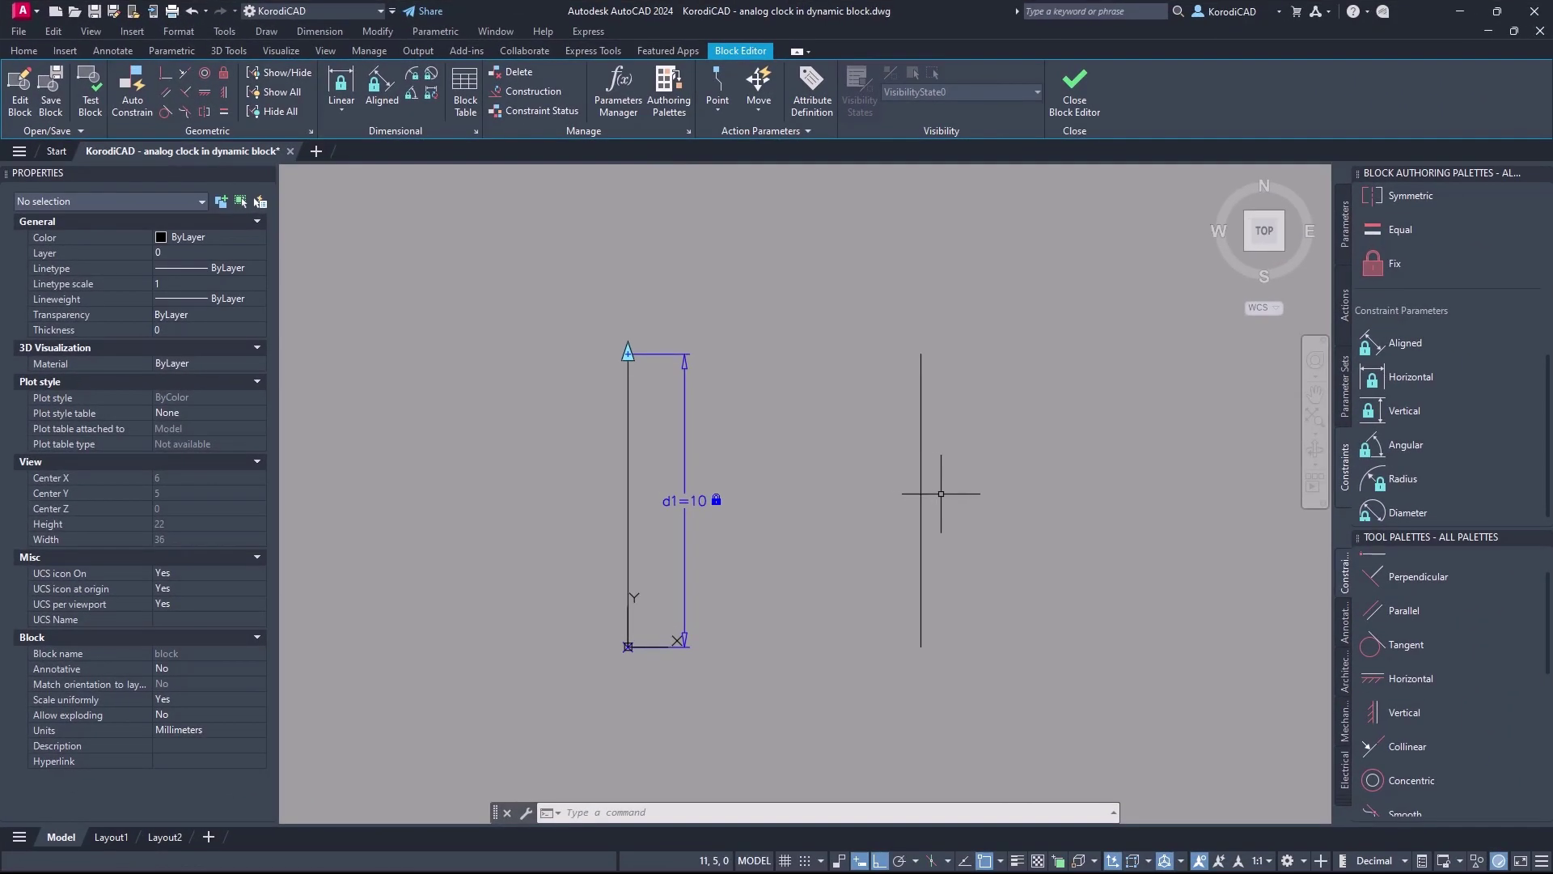
Rotate the right line 20 degrees about its bottom end using its grip
{"action": "left_click", "coordinate": [941, 493]}
{"action": "left_click", "coordinate": [908, 491]}
{"action": "left_click", "coordinate": [920, 647]}
{"action": "right_click", "coordinate": [920, 646]}
{"action": "left_click", "coordinate": [954, 511]}
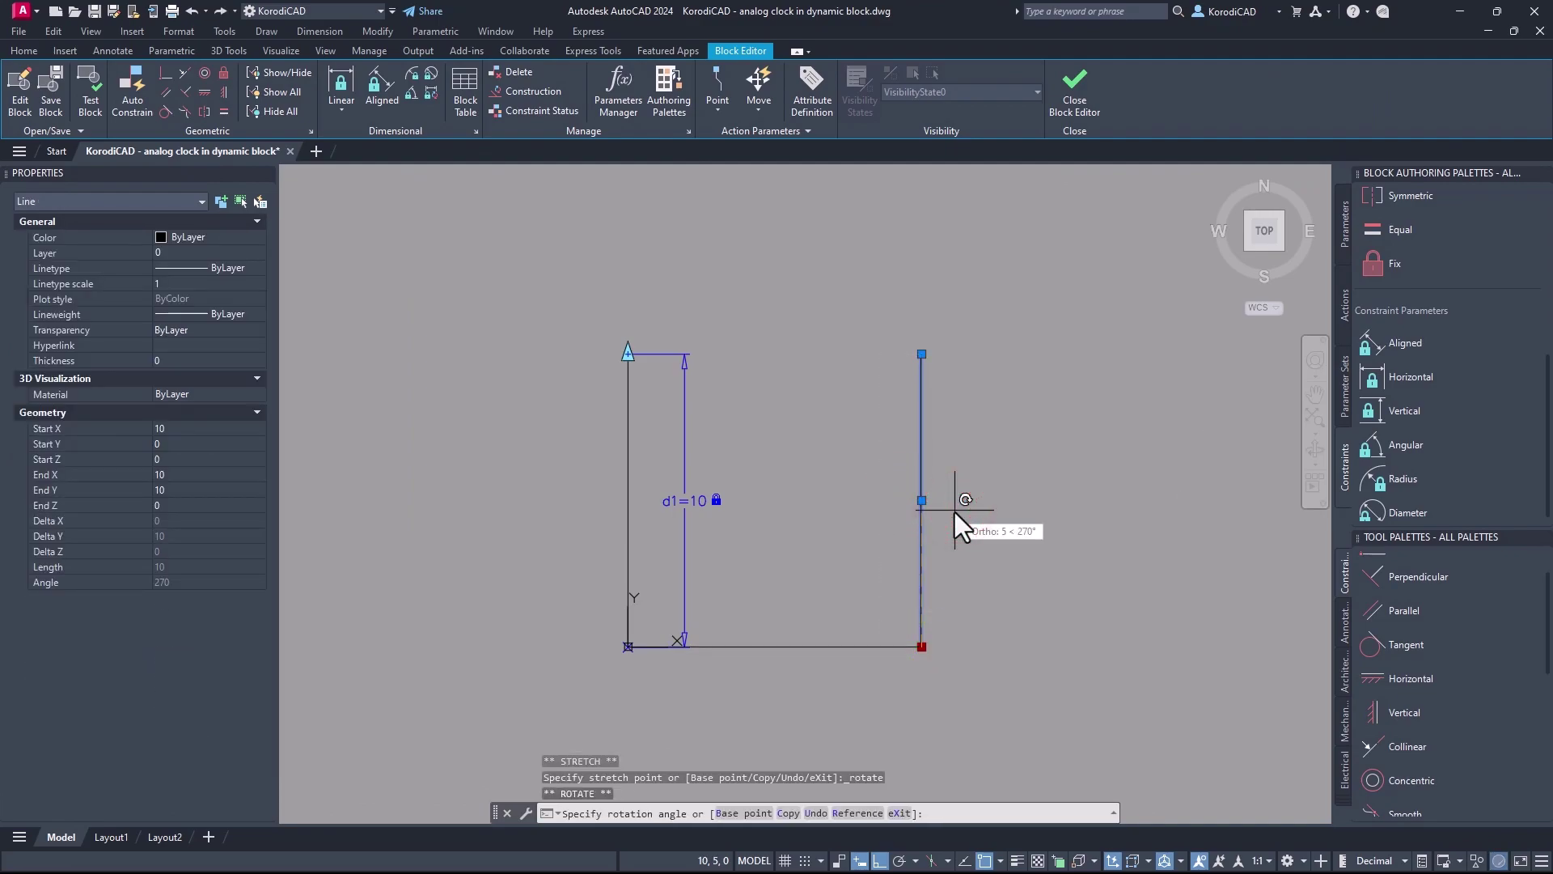
{"action": "key", "text": "Return"}
{"action": "key", "text": "Escape"}
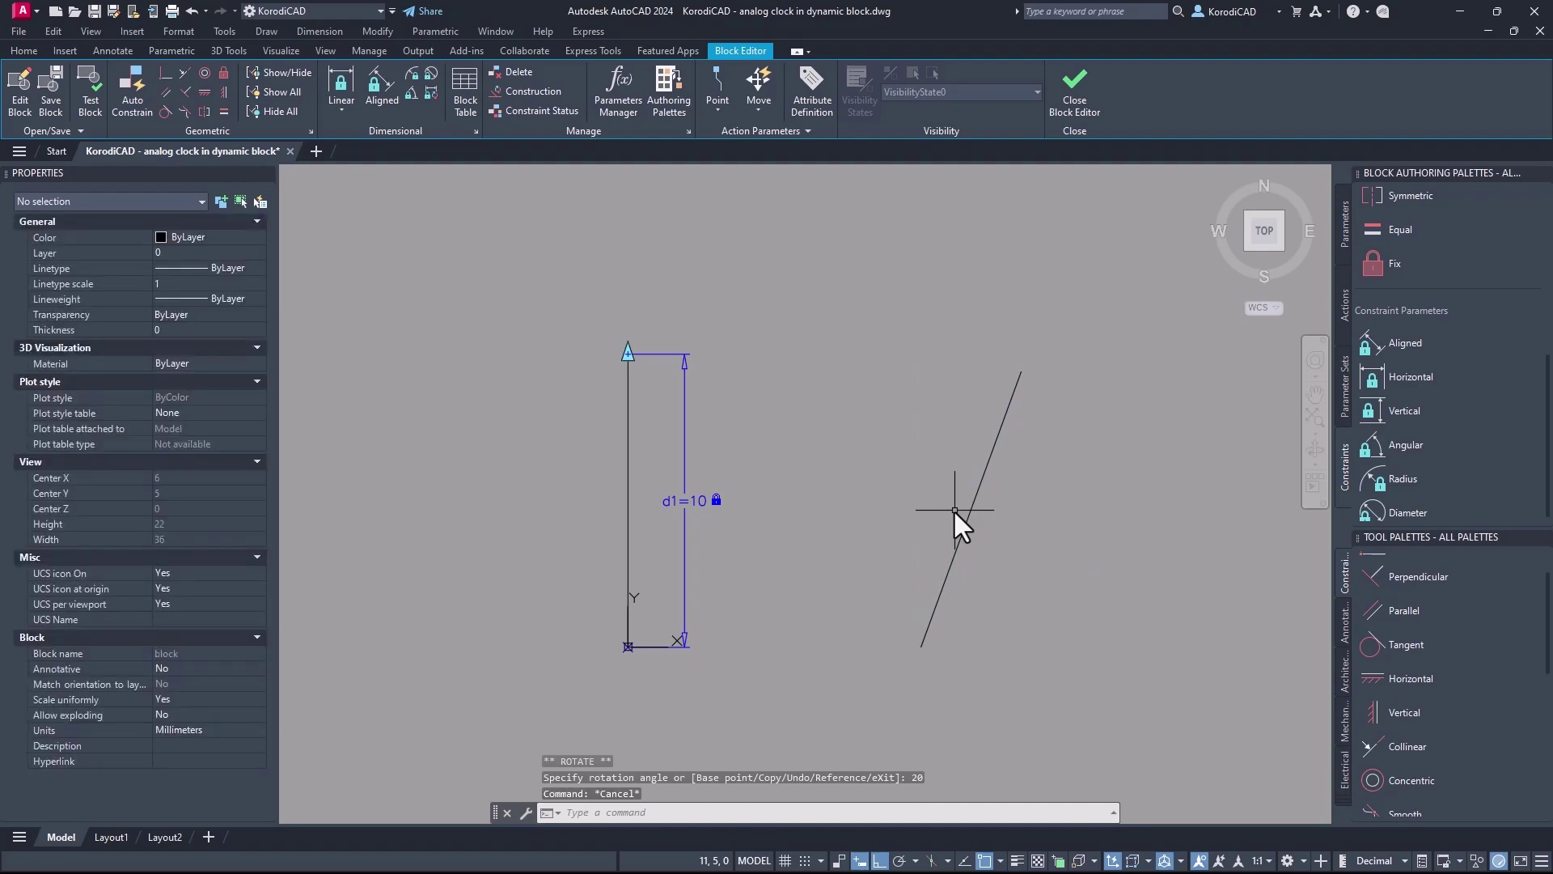
Draw a 10-unit vertical reference line from the tilted line's bottom end
{"action": "type", "text": "l"}
{"action": "key", "text": "Return"}
{"action": "left_click", "coordinate": [920, 646]}
{"action": "type", "text": "10"}
{"action": "key", "text": "Return"}
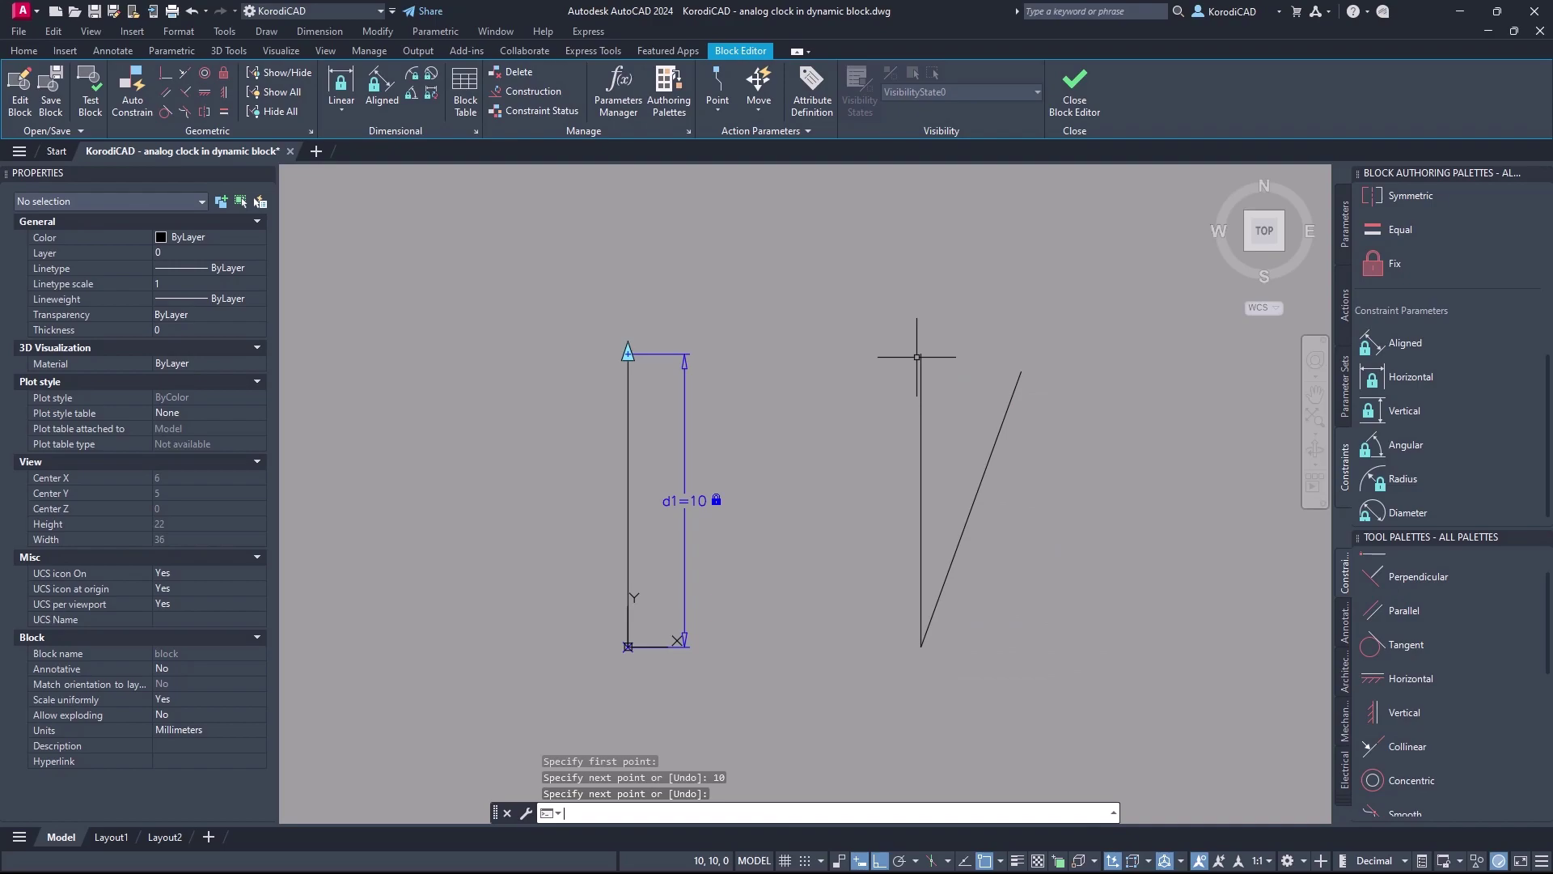
{"action": "key", "text": "Return"}
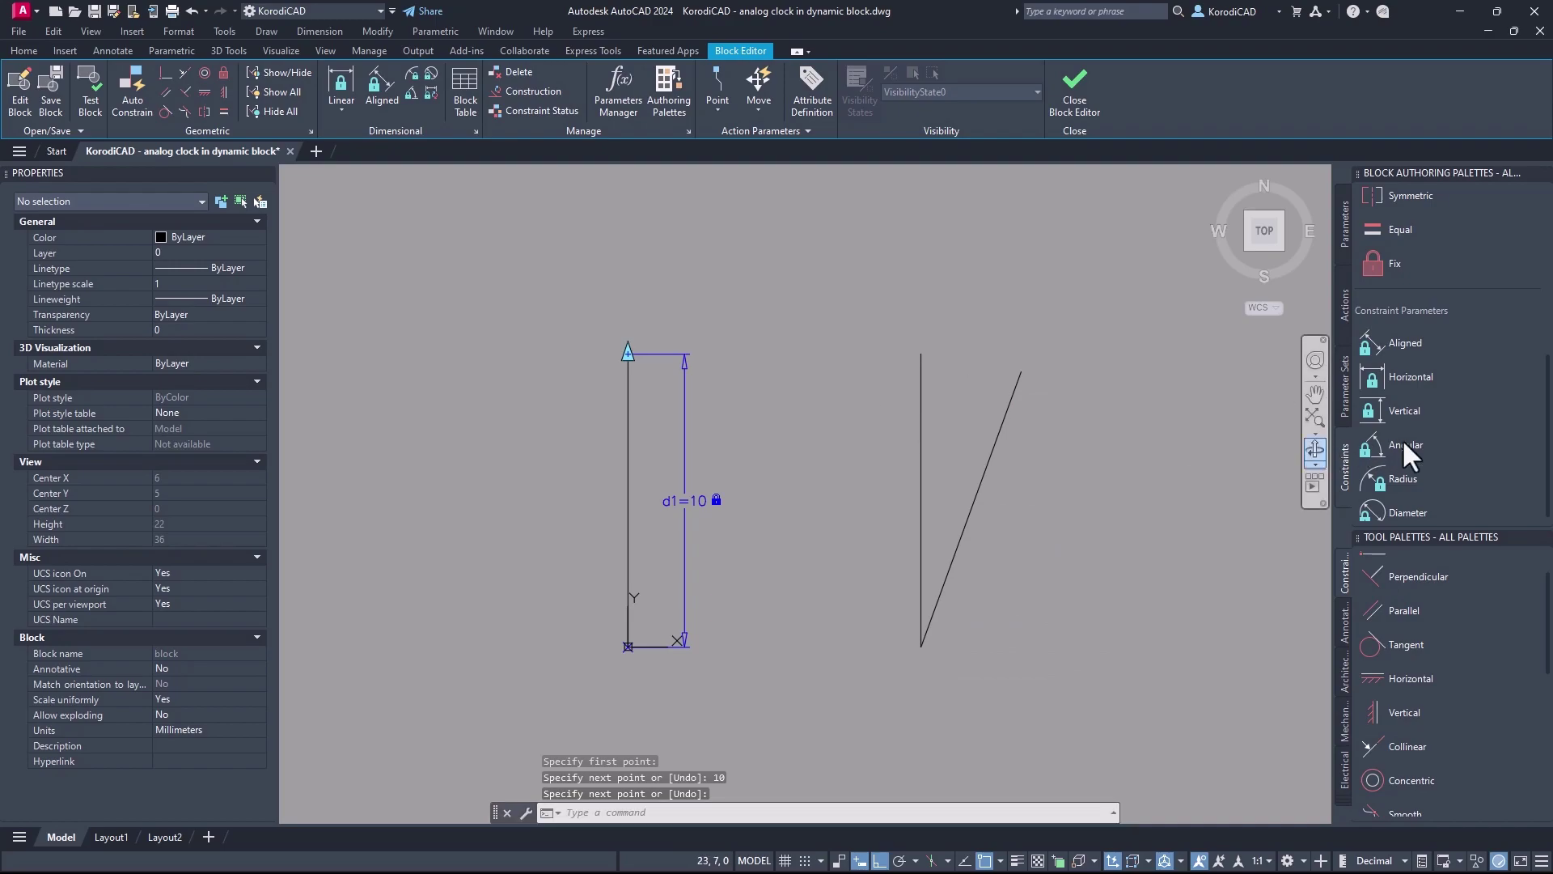
Add an angular constraint between the vertical and tilted lines, set to ang1=d1
{"action": "left_click", "coordinate": [1395, 445]}
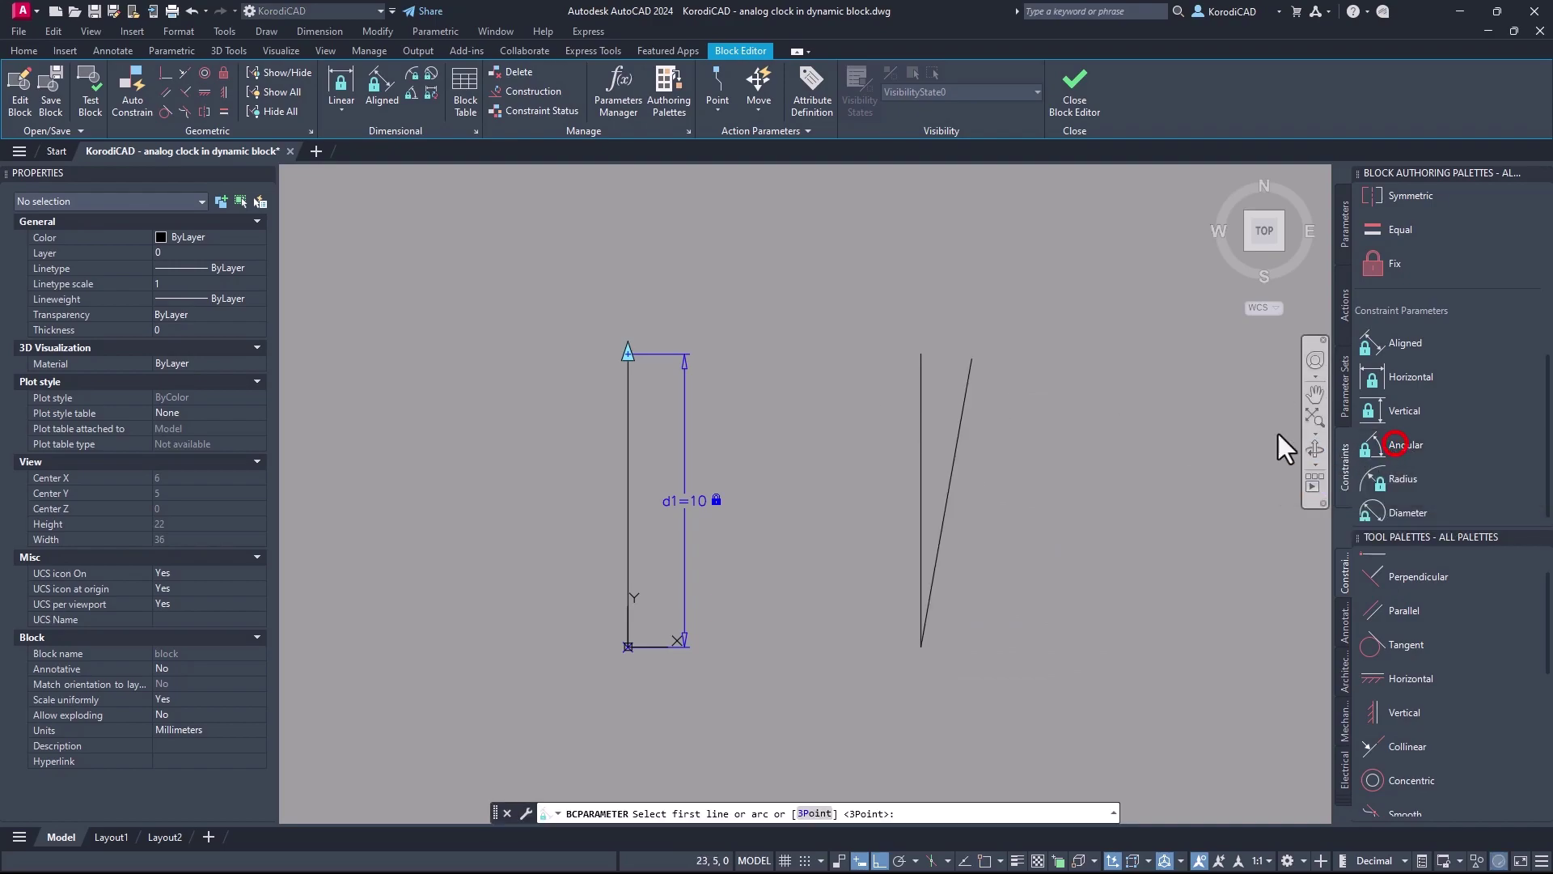
{"action": "left_click", "coordinate": [921, 397]}
{"action": "left_click", "coordinate": [964, 396]}
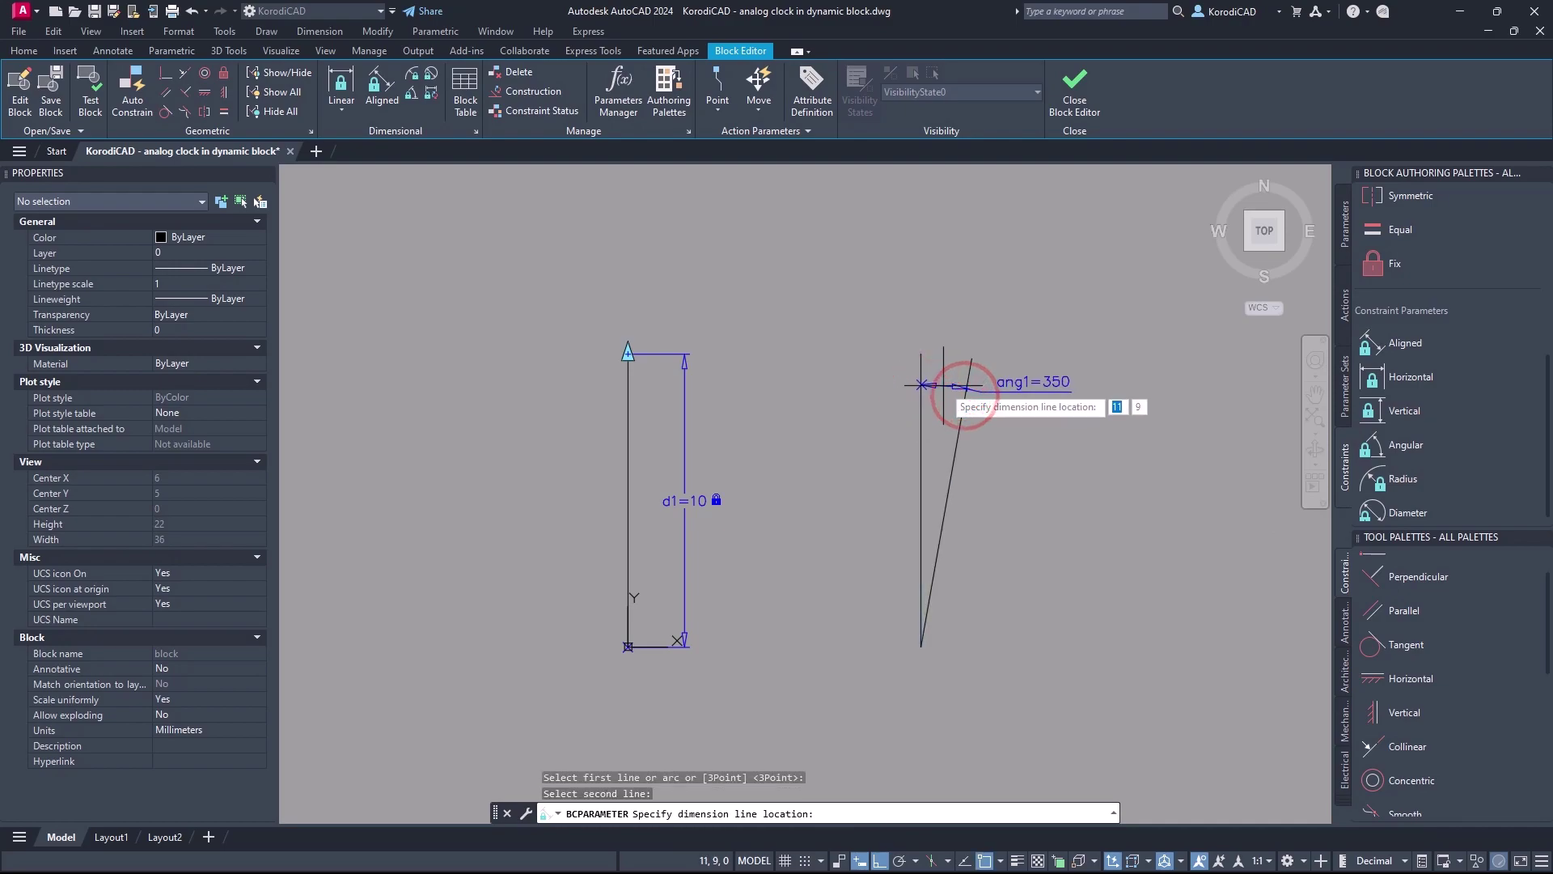
{"action": "left_click", "coordinate": [943, 386]}
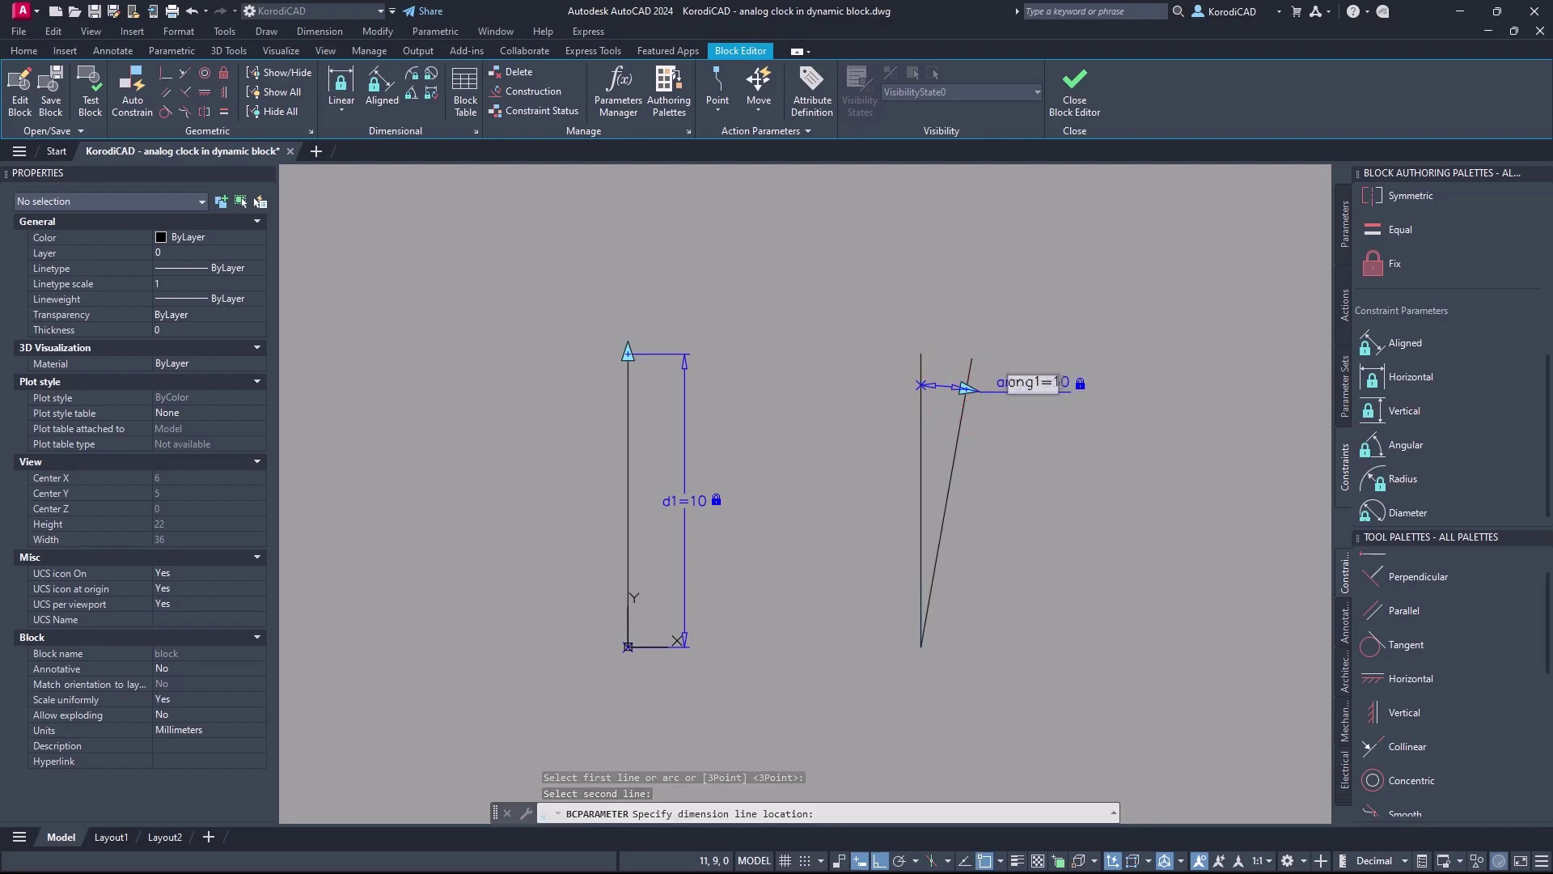
{"action": "type", "text": "d1"}
{"action": "key", "text": "Return"}
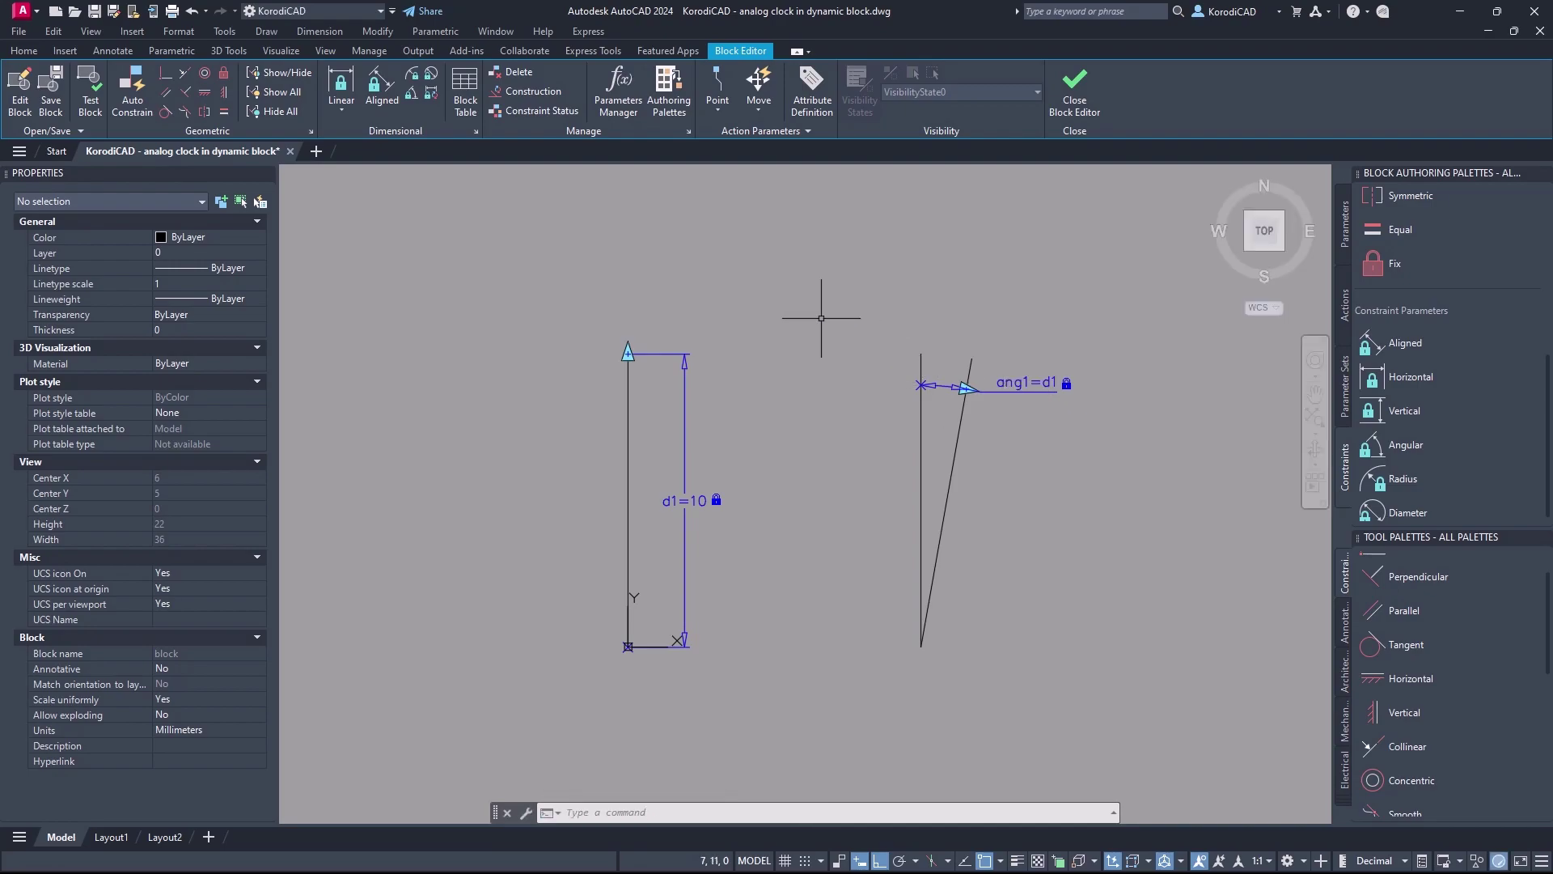
Open the block in Test Block and pick up the line's top grip
{"action": "left_click", "coordinate": [86, 77]}
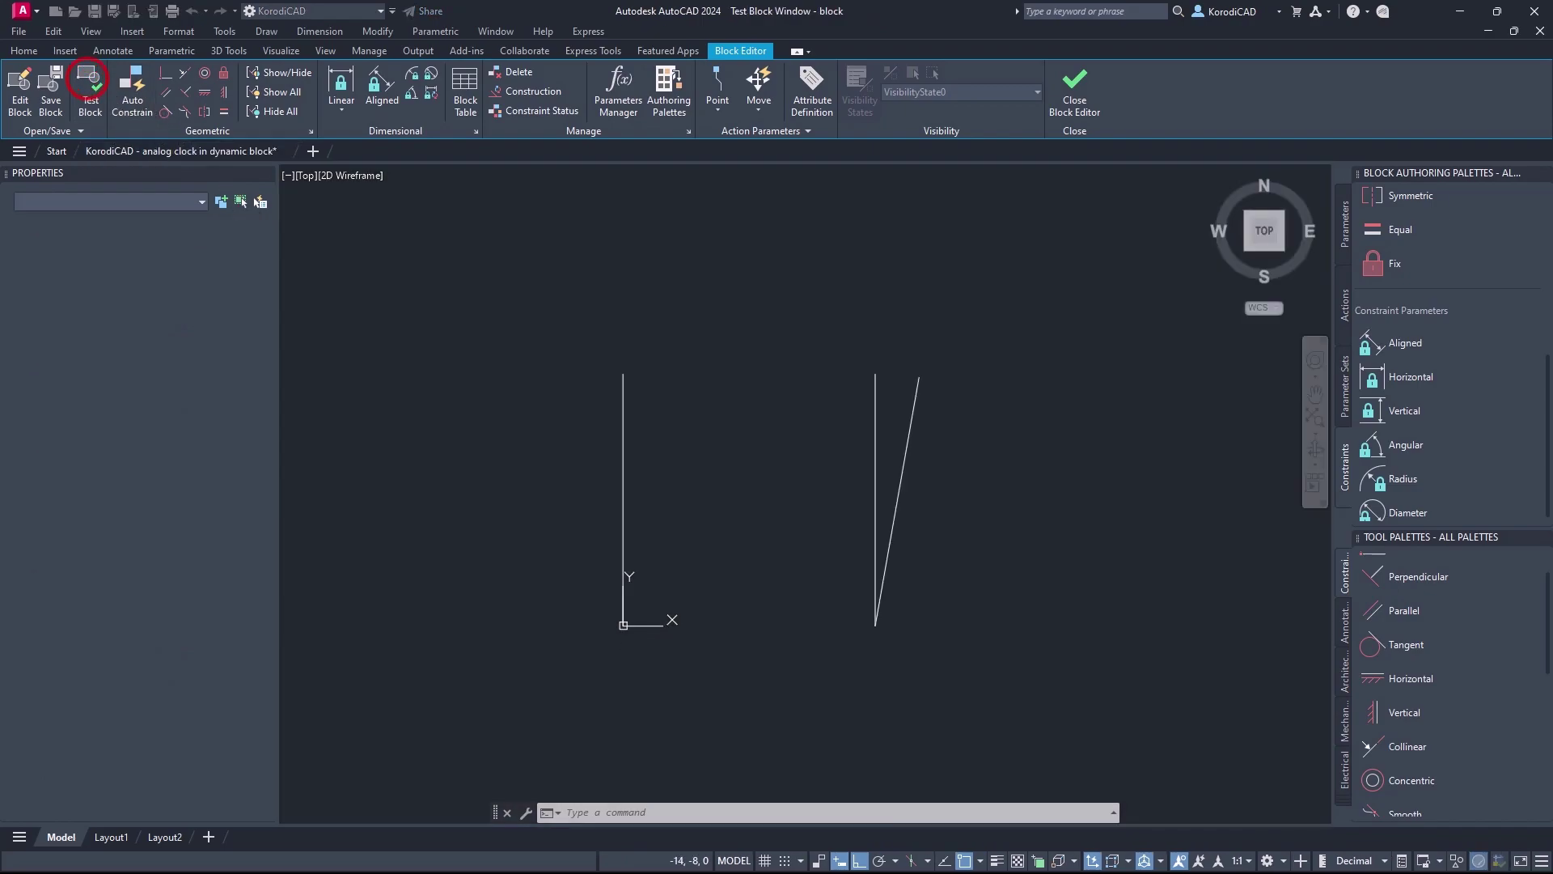
{"action": "left_click", "coordinate": [622, 490]}
{"action": "left_click", "coordinate": [623, 373]}
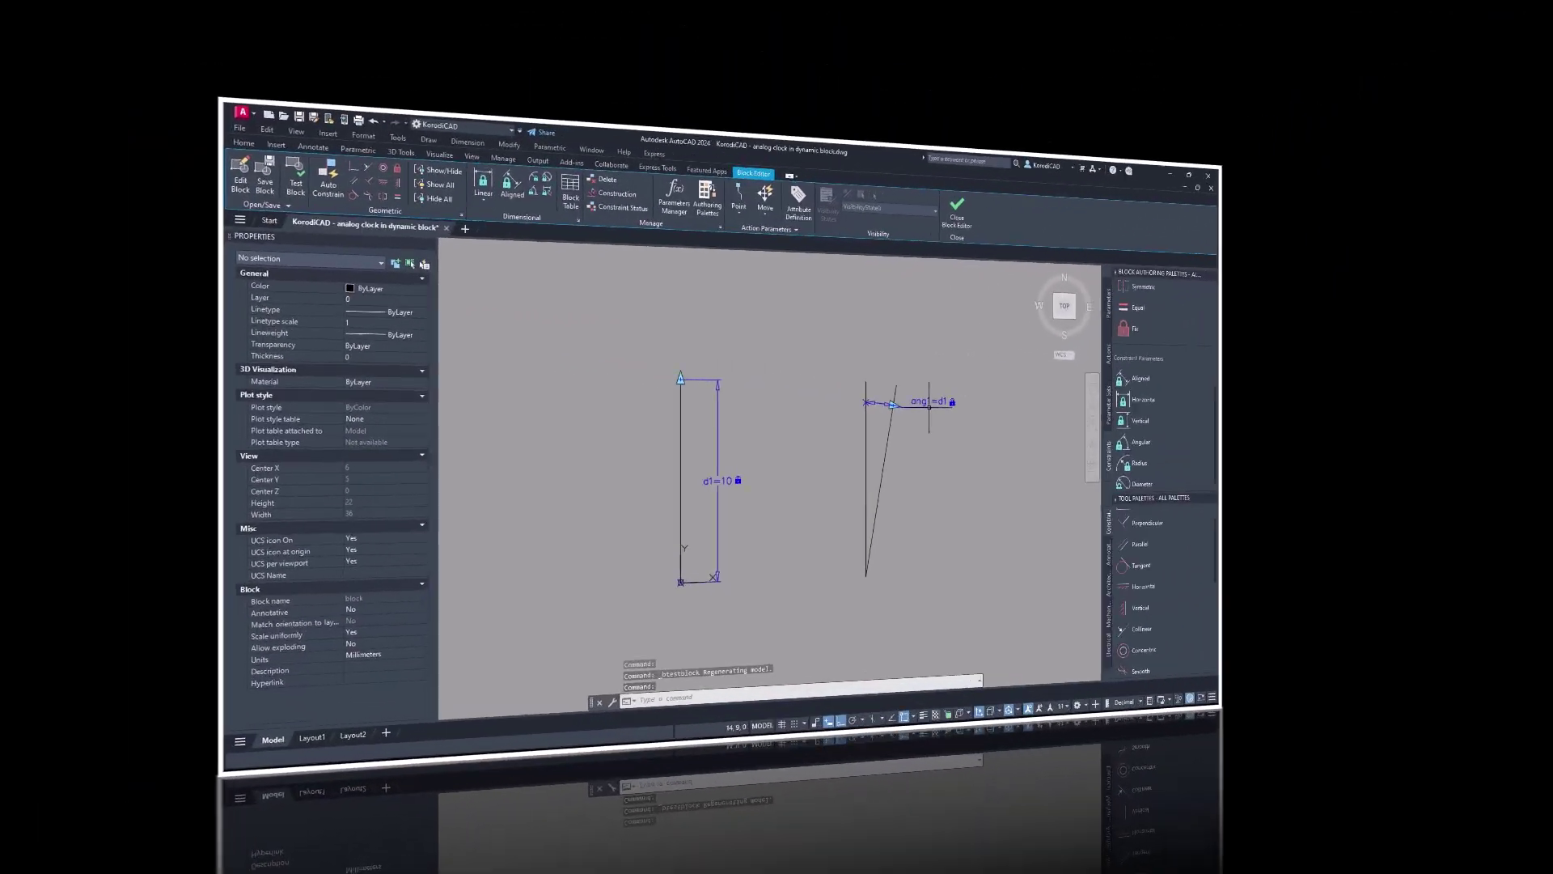
Change the angular constraint's expression to ang1=d1*15
{"action": "left_click", "coordinate": [929, 406]}
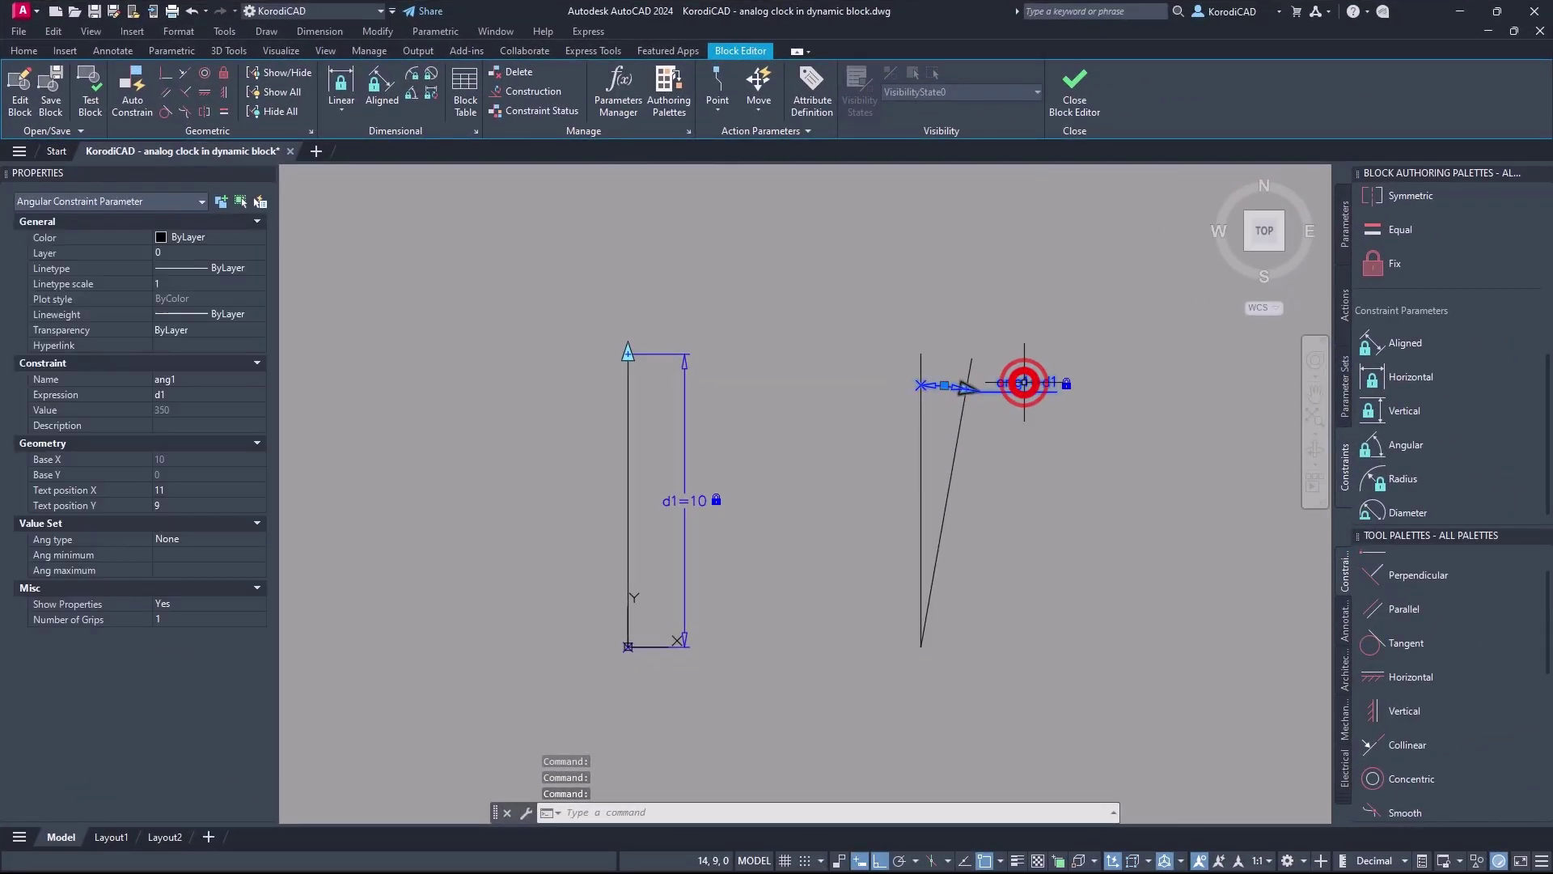
{"action": "double_click", "coordinate": [1042, 384]}
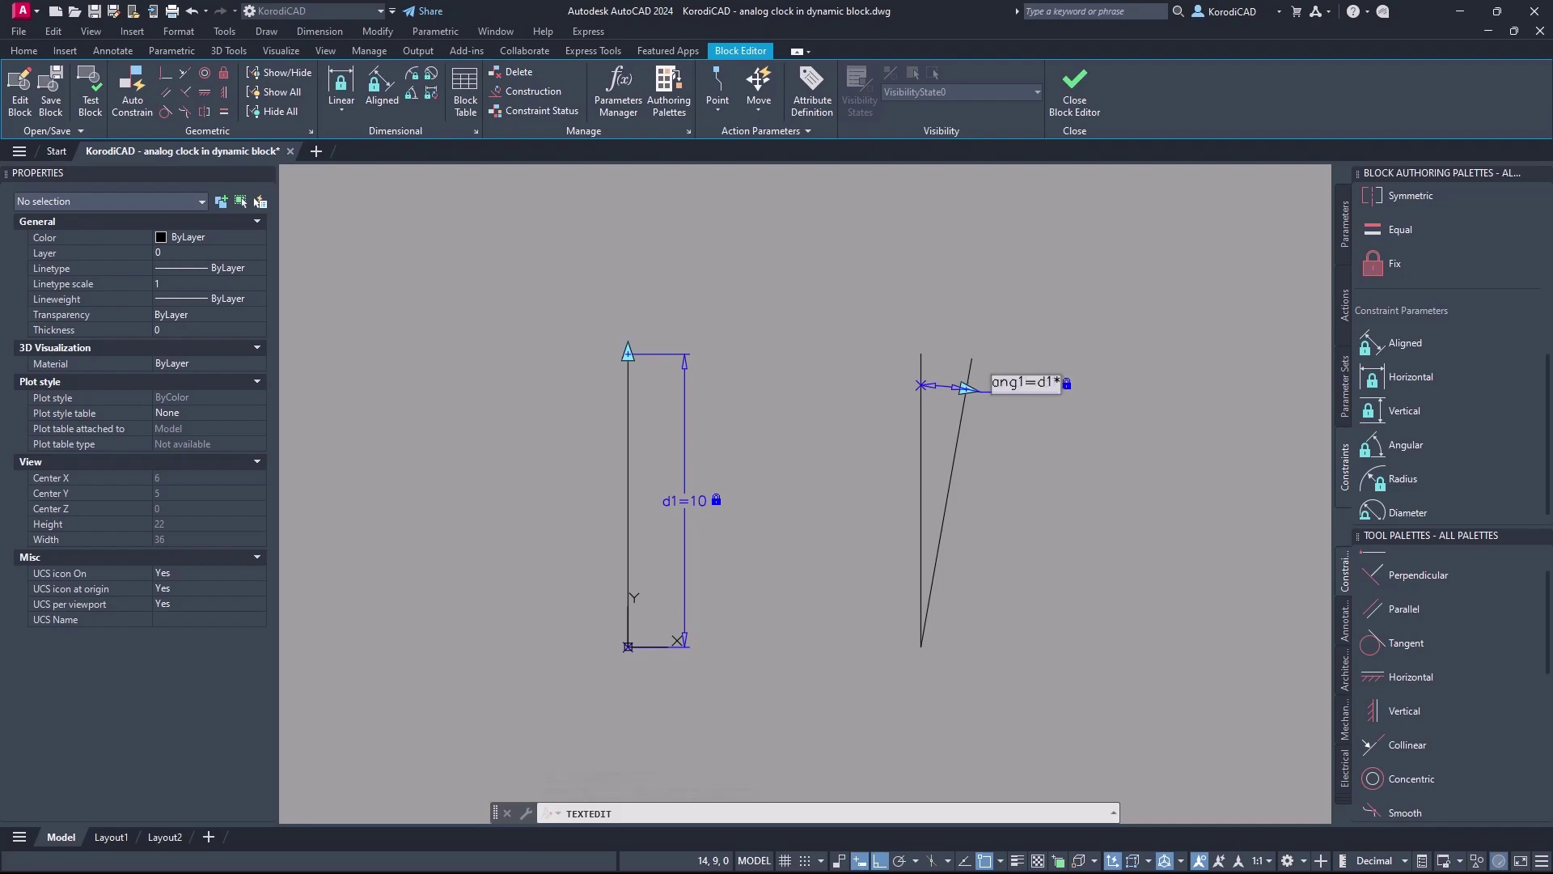
{"action": "type", "text": "*15"}
{"action": "key", "text": "Return"}
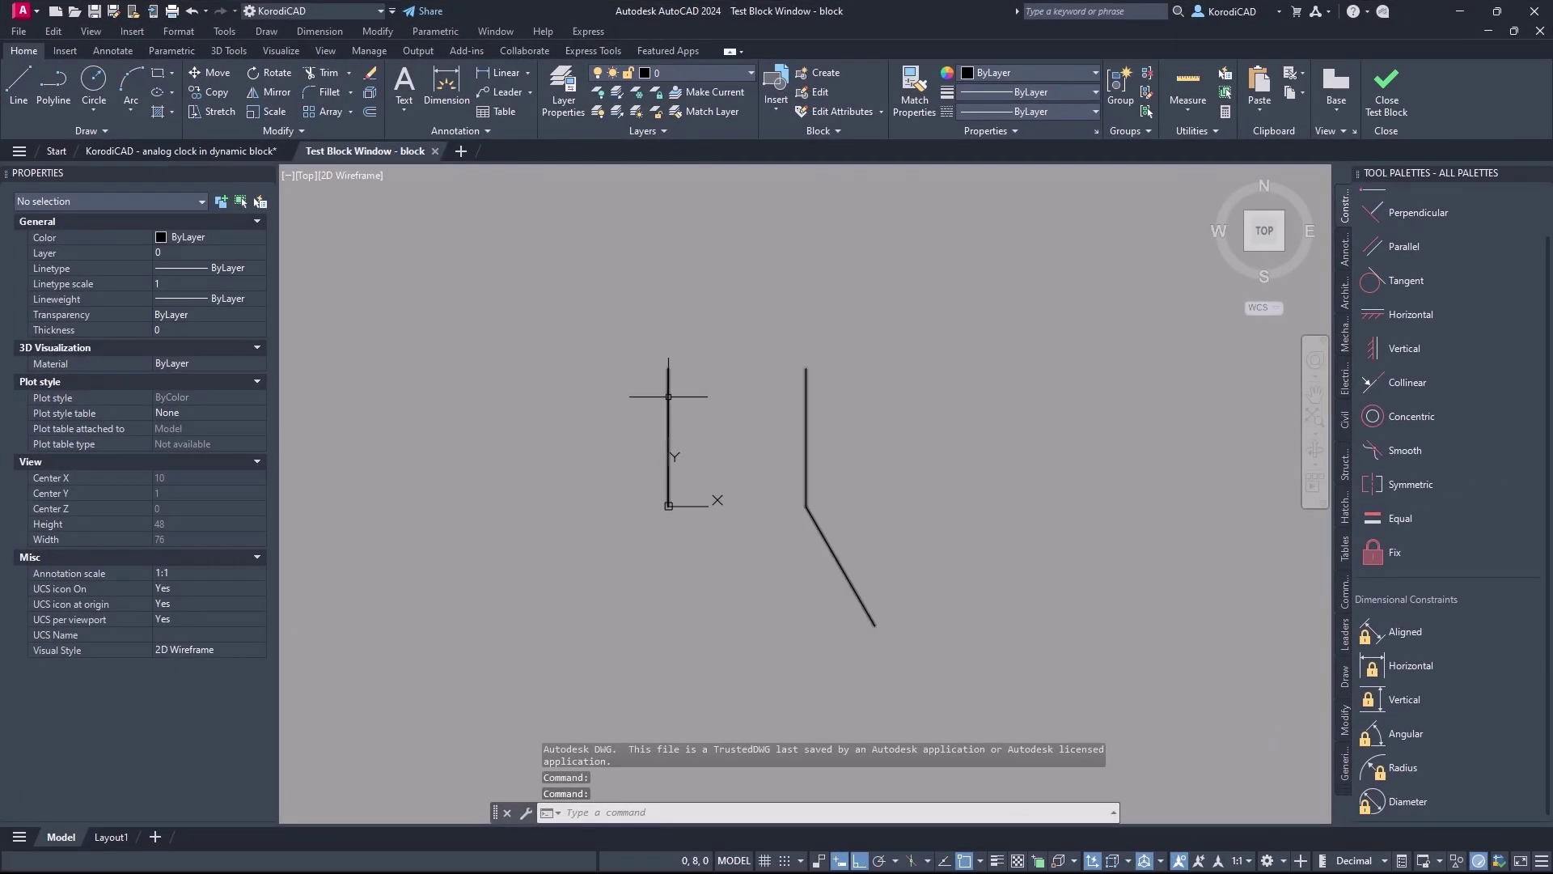
Test the block by stretching the line to d1 values of 20, 1, 16 and 8
{"action": "left_click", "coordinate": [668, 396]}
{"action": "left_click", "coordinate": [669, 368]}
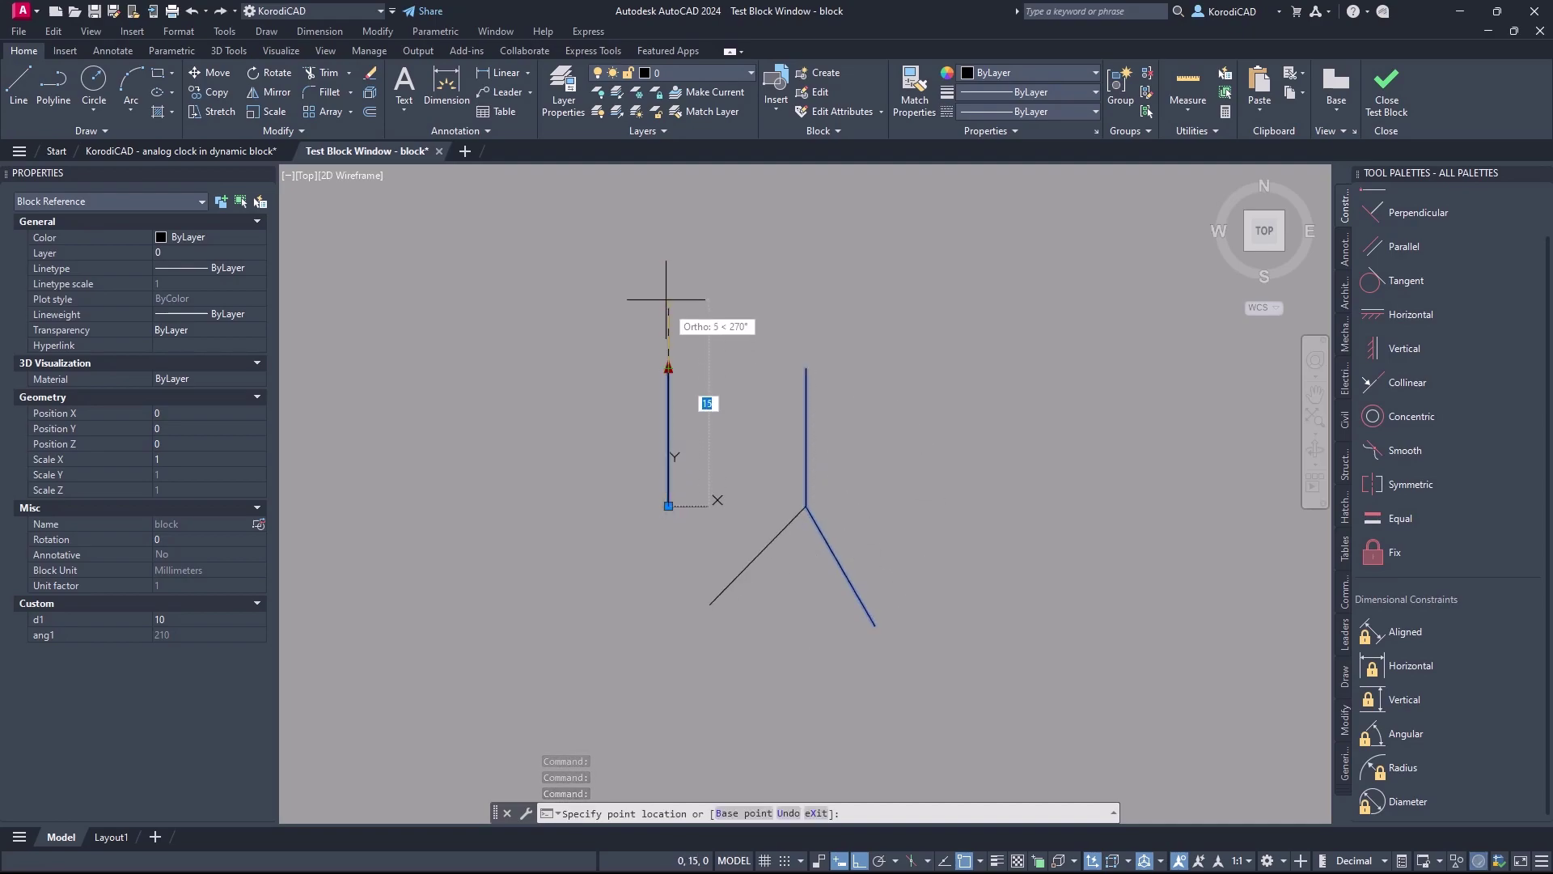
{"action": "left_click", "coordinate": [659, 235]}
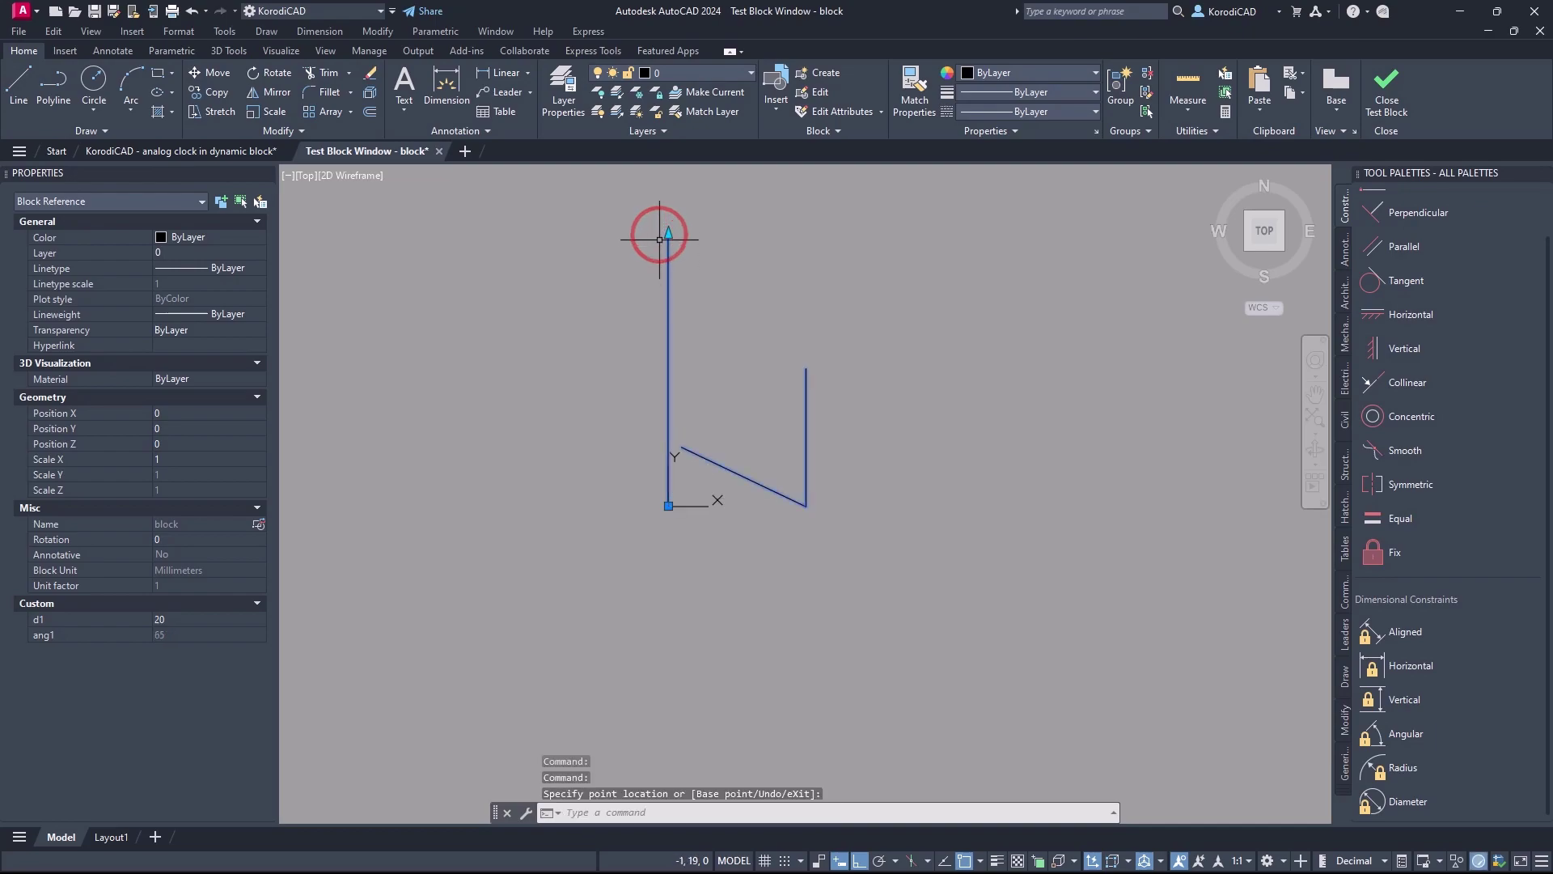
{"action": "left_click", "coordinate": [668, 234]}
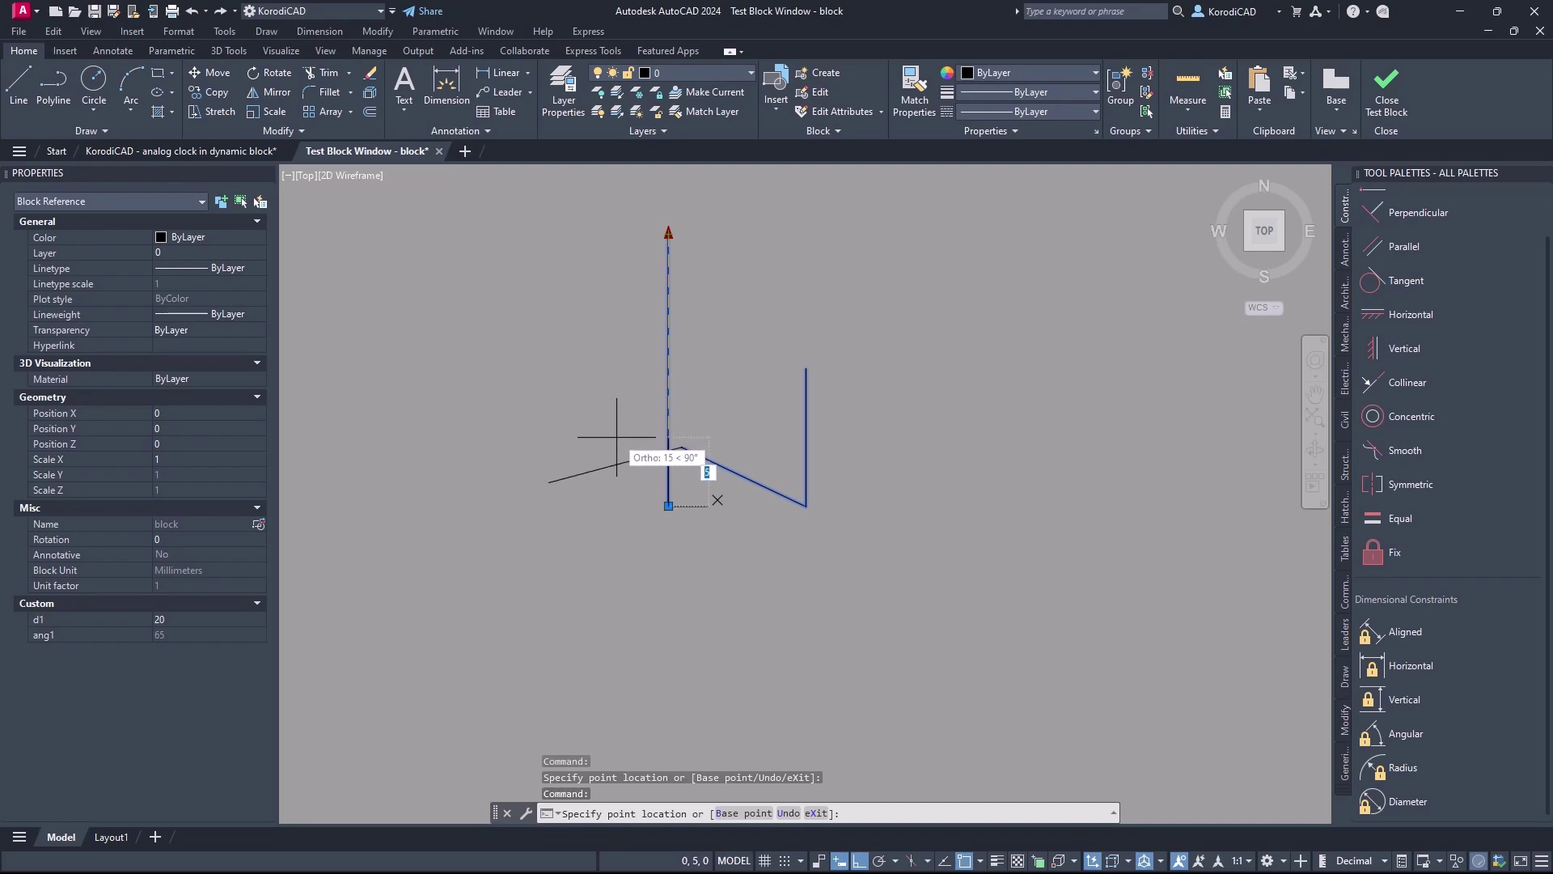
{"action": "left_click", "coordinate": [612, 499]}
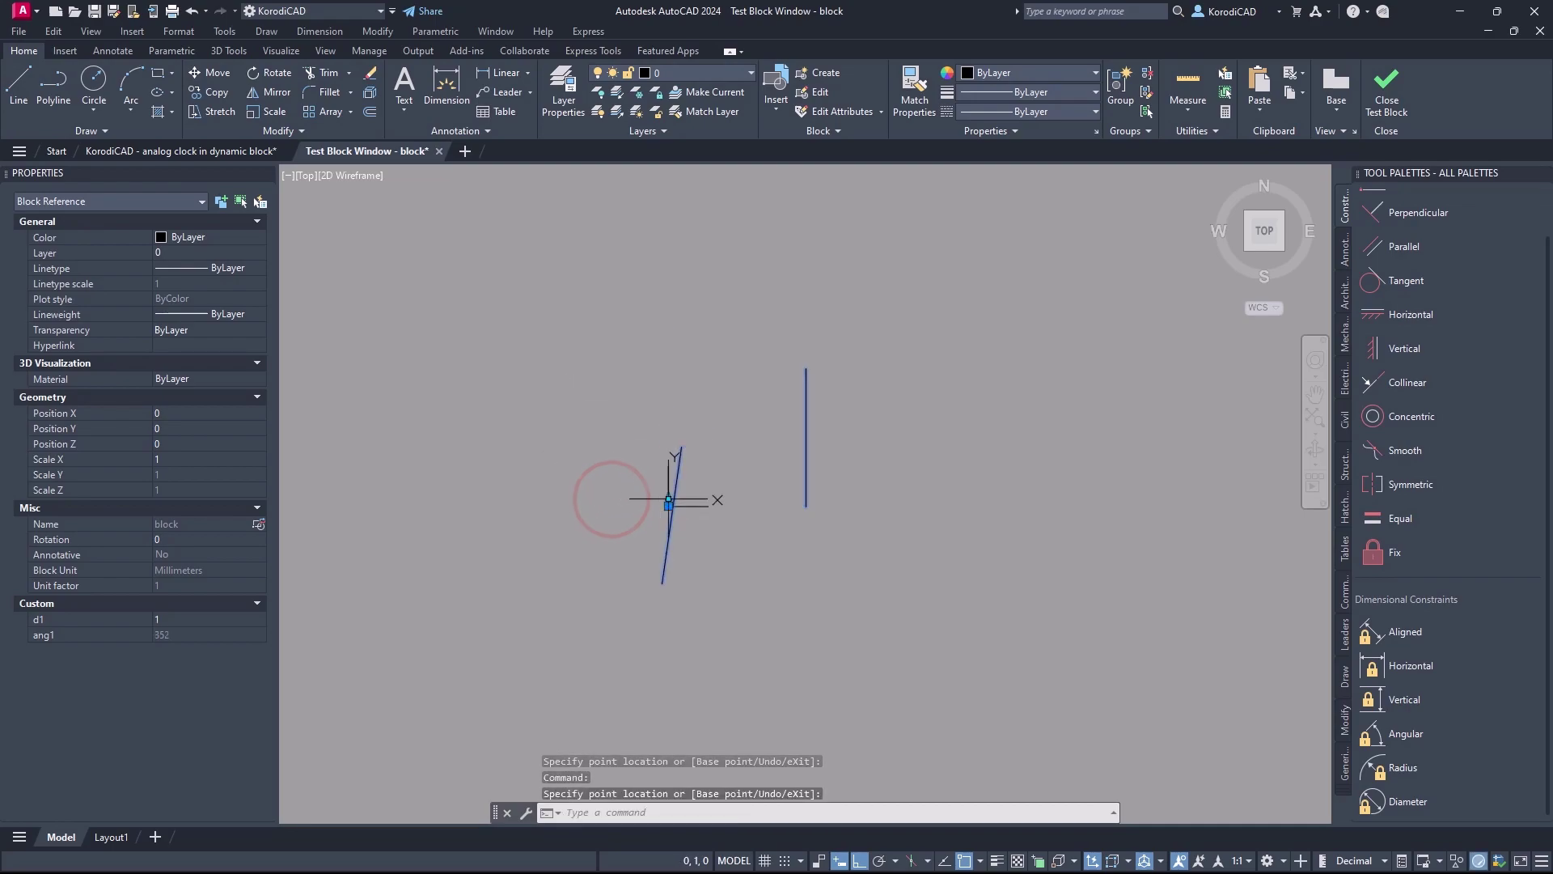
{"action": "left_click", "coordinate": [679, 293]}
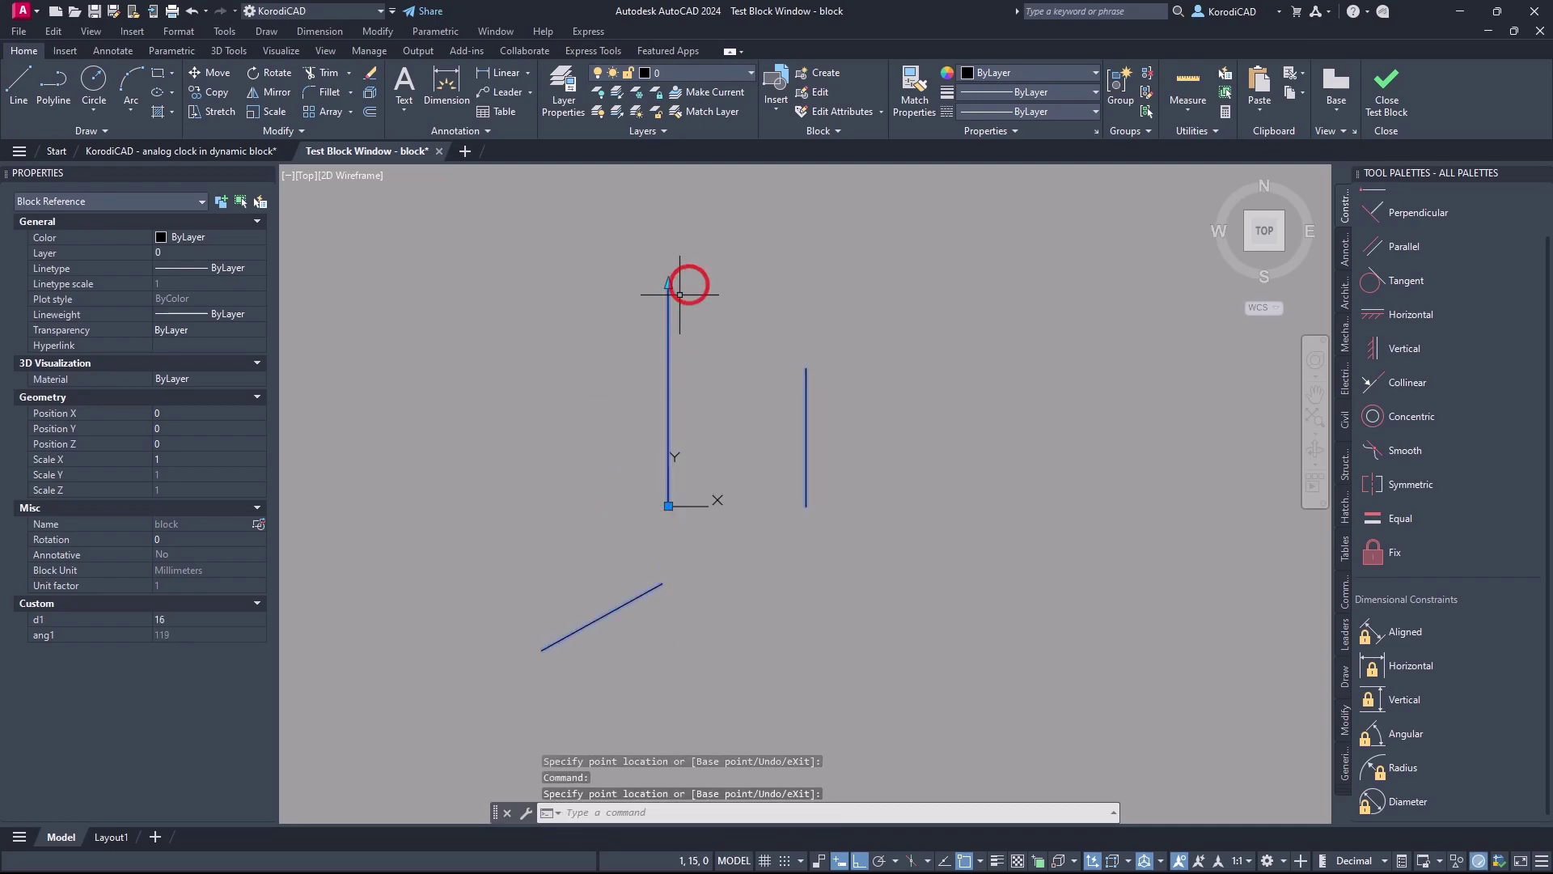
{"action": "left_click", "coordinate": [643, 398]}
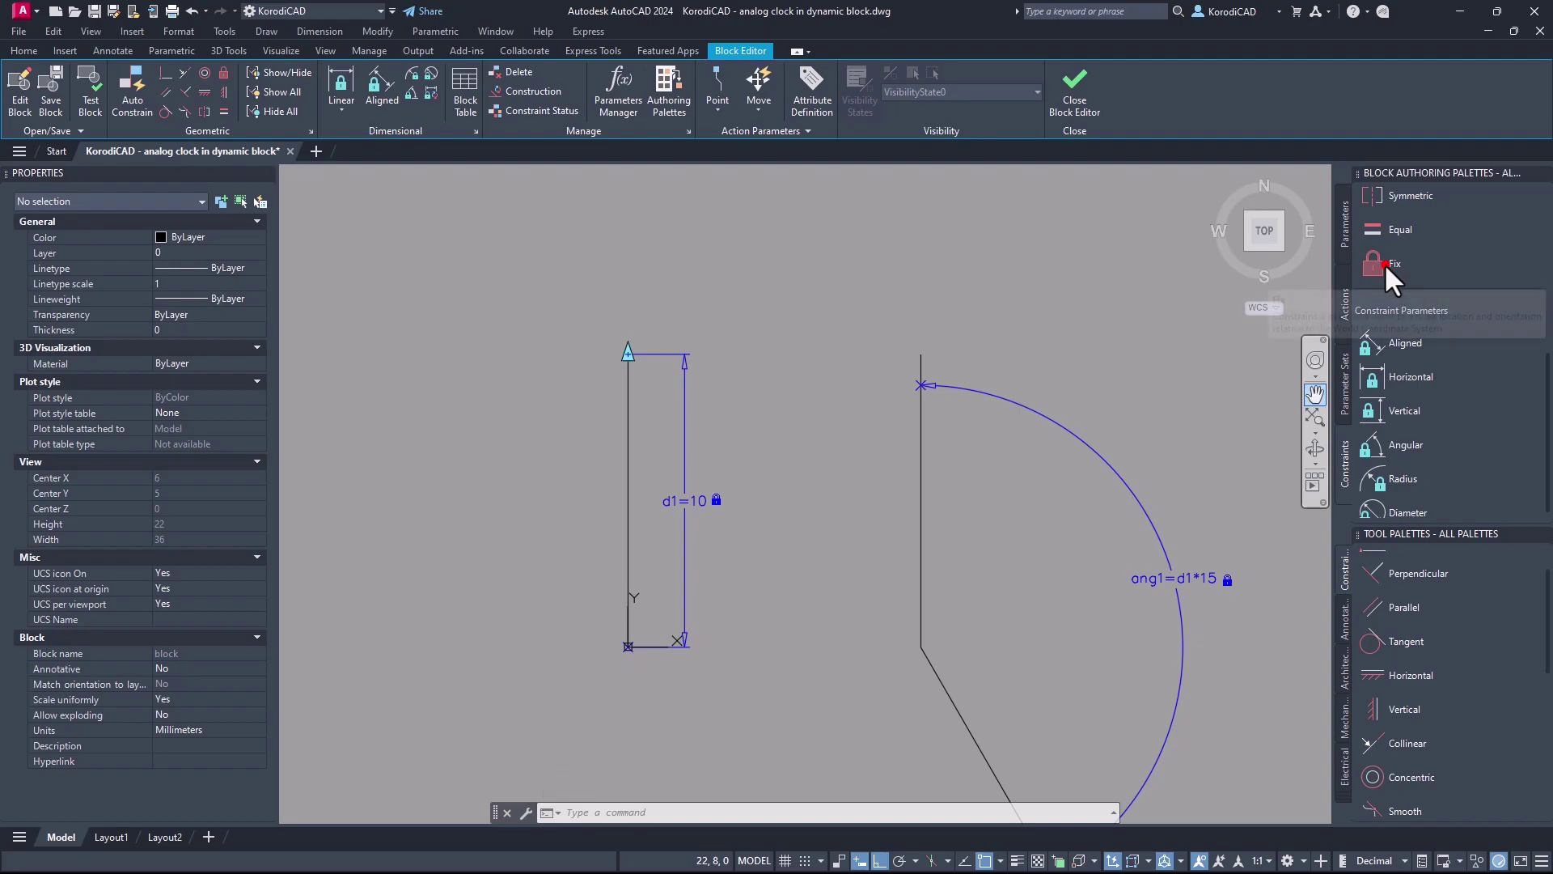
Fix the angled line's corner point, then test-stretch the line to d1 21
{"action": "left_click", "coordinate": [1385, 263]}
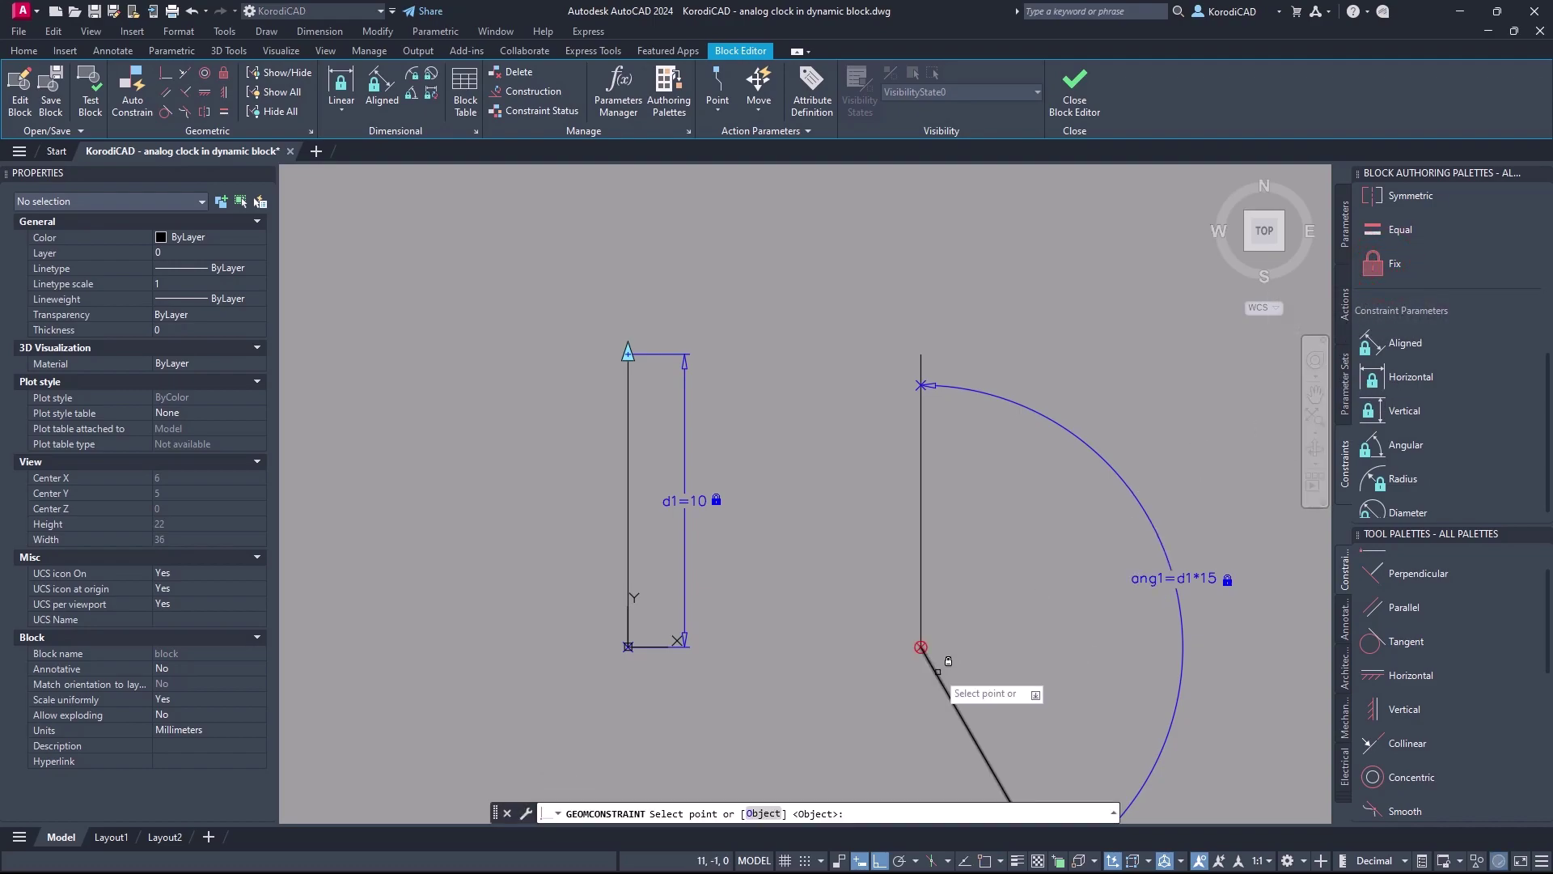
{"action": "left_click", "coordinate": [937, 673]}
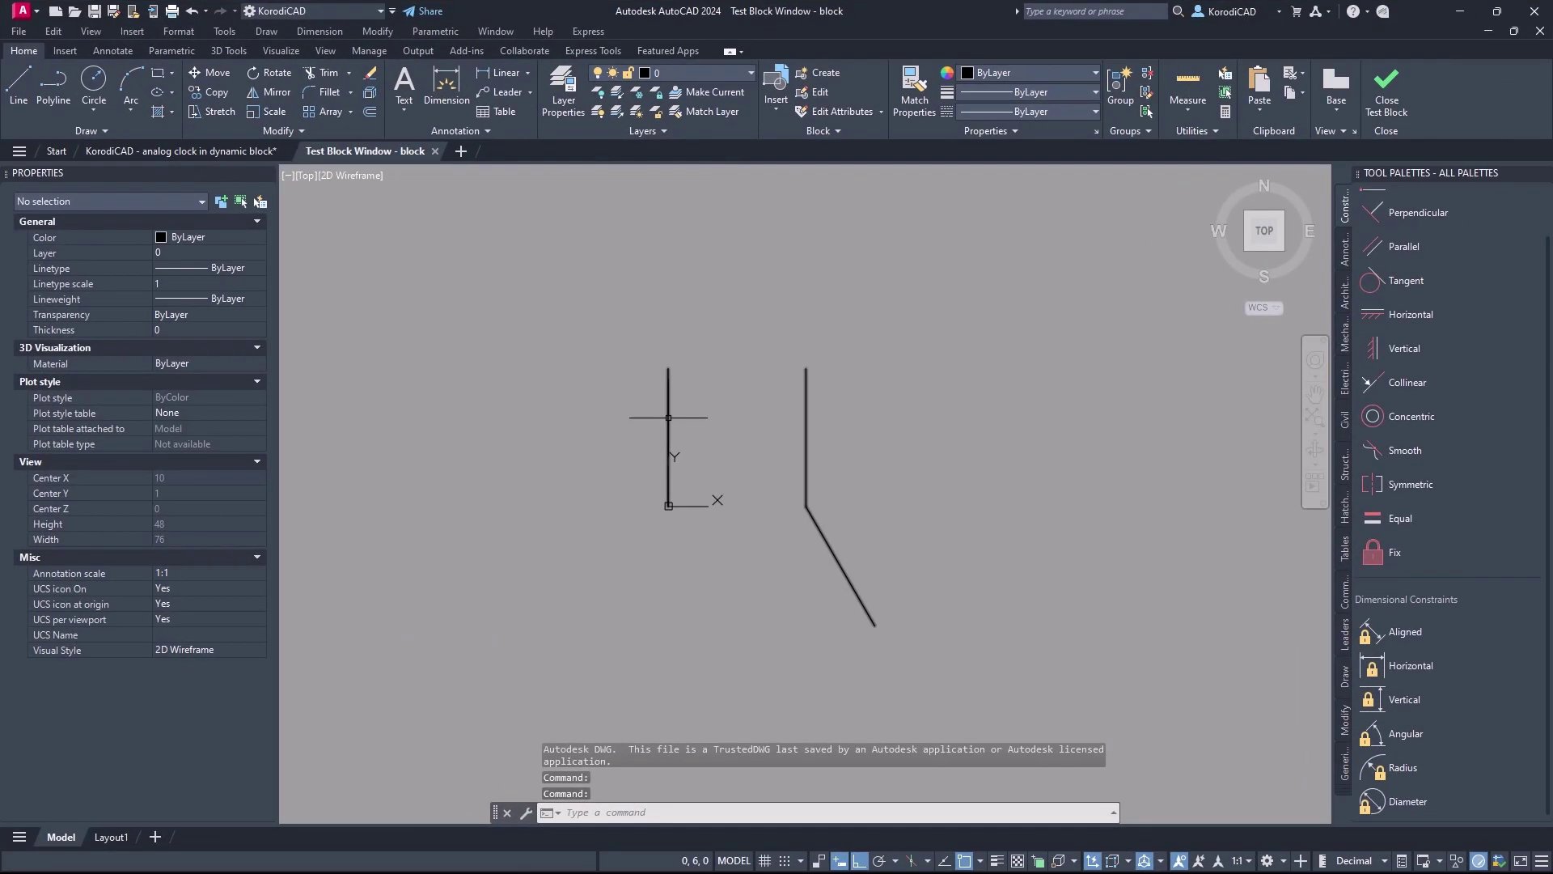
{"action": "left_click", "coordinate": [668, 418]}
{"action": "left_click", "coordinate": [668, 369]}
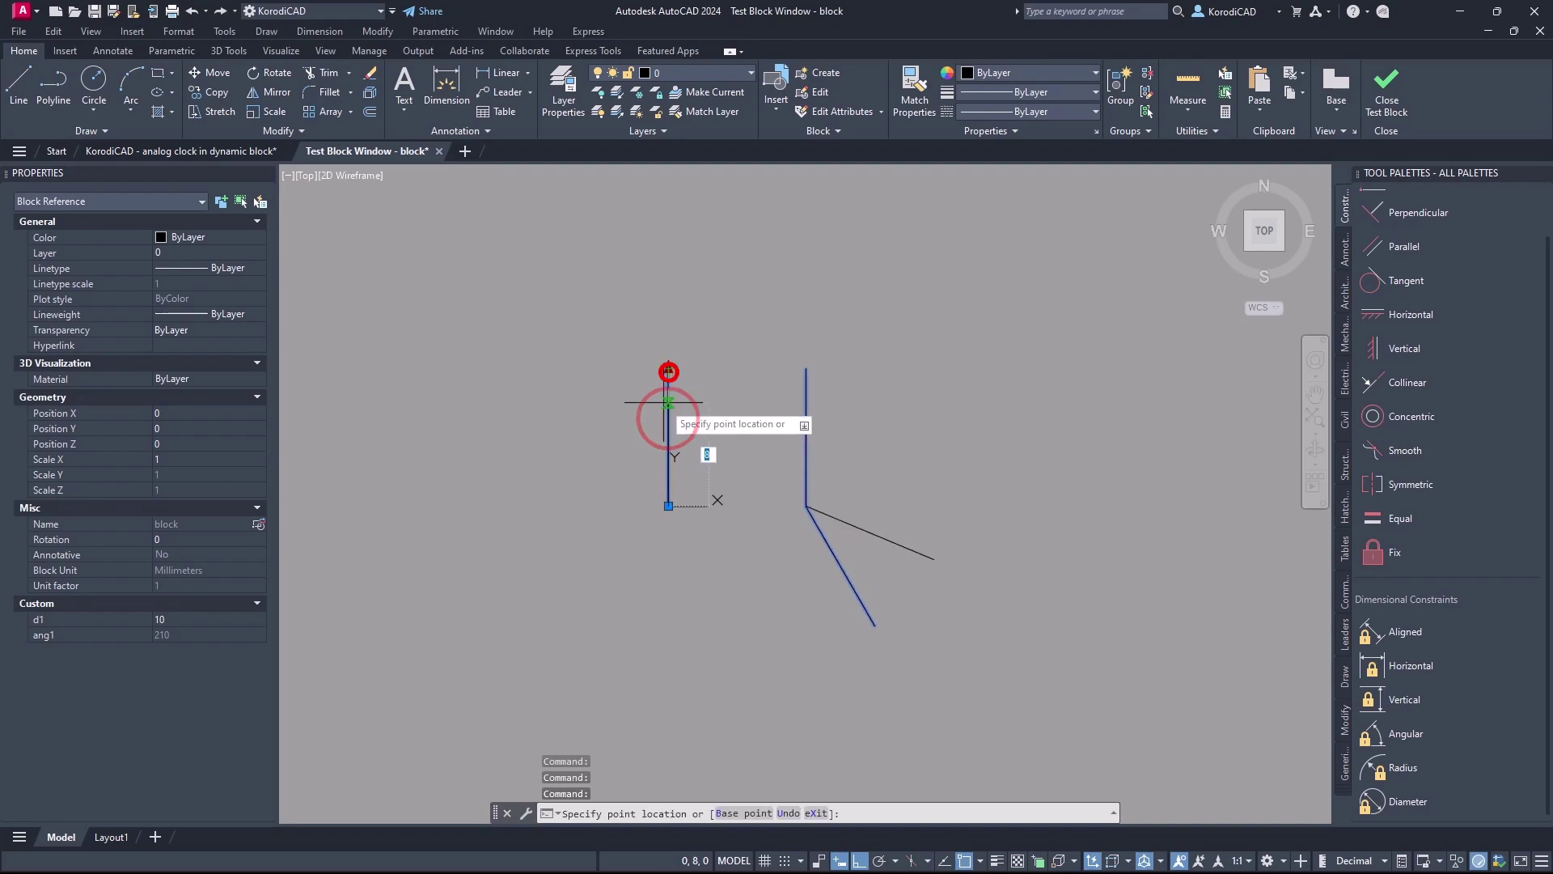
{"action": "left_click", "coordinate": [672, 216]}
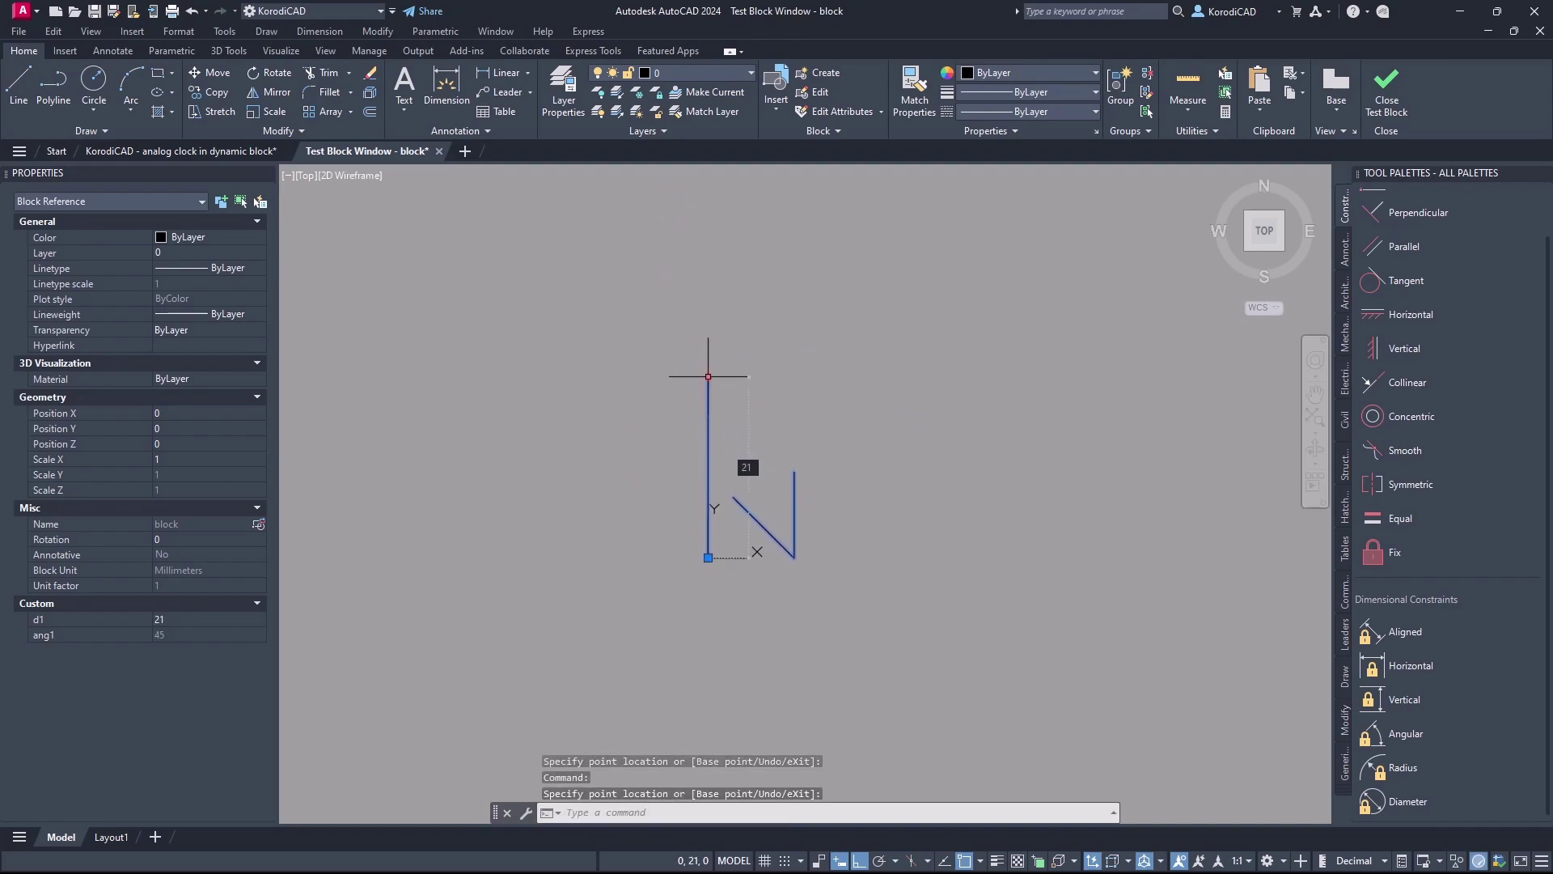
Keep stretching the length grip, setting d1 to 23, 1, 27 and 29
{"action": "left_click", "coordinate": [708, 376]}
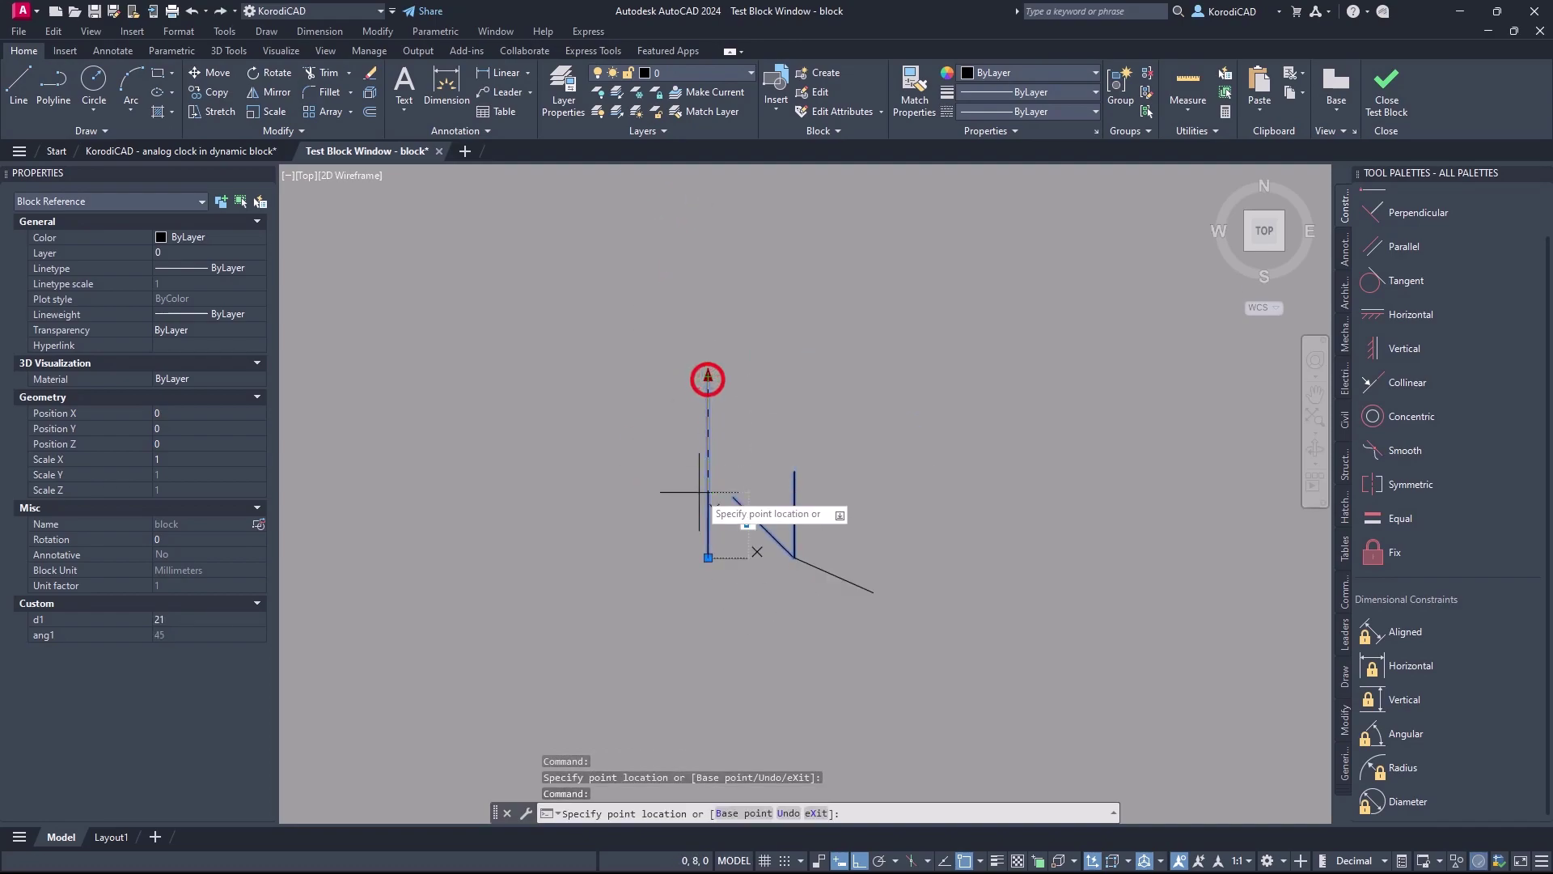
{"action": "left_click", "coordinate": [730, 282]}
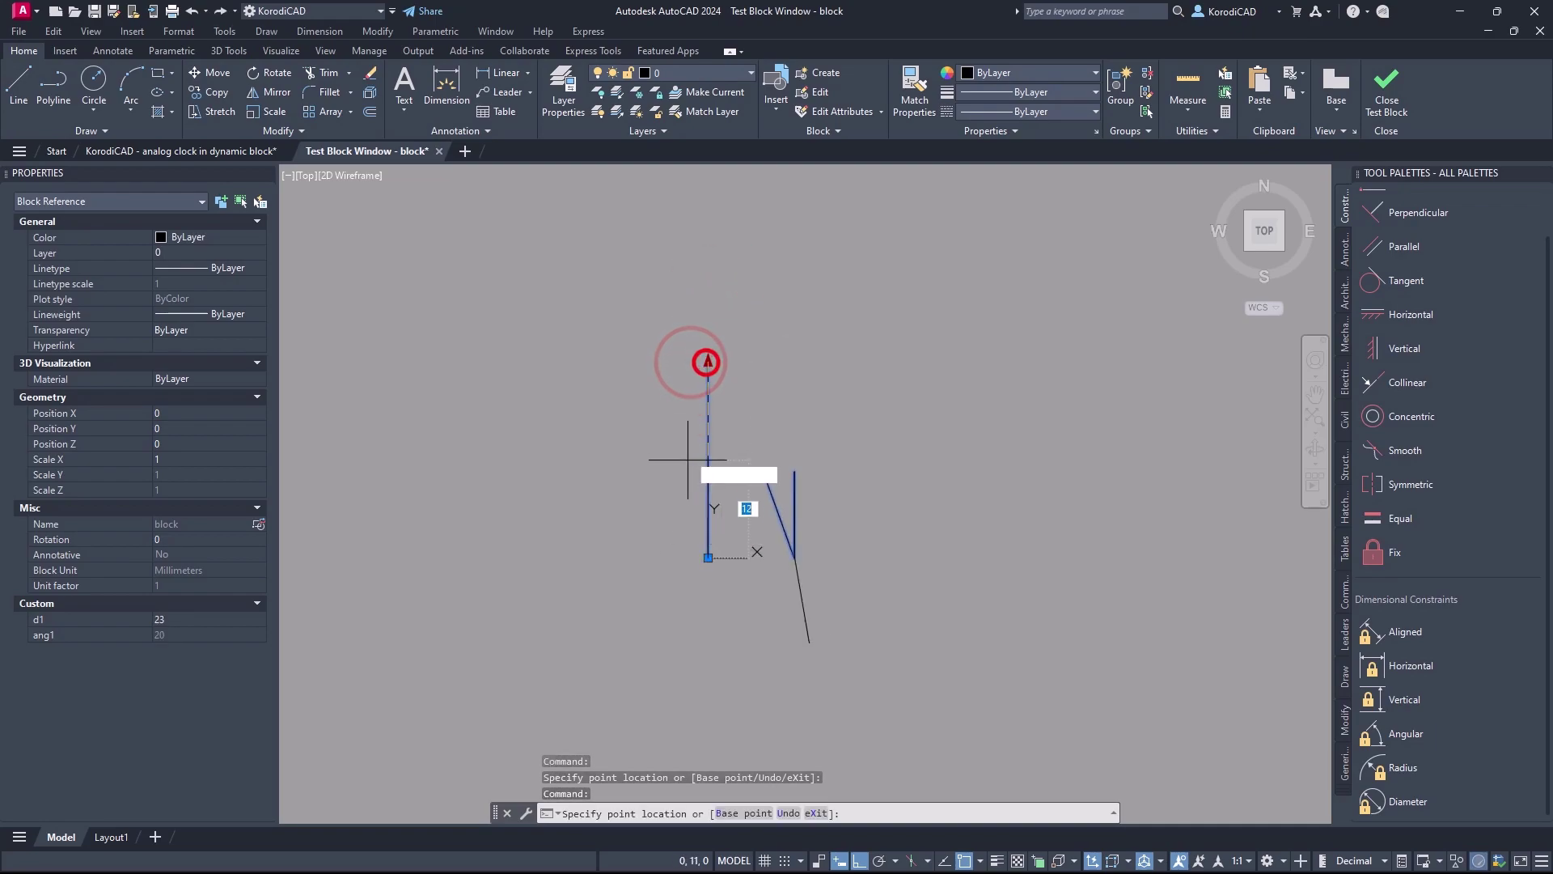
{"action": "left_click", "coordinate": [695, 552]}
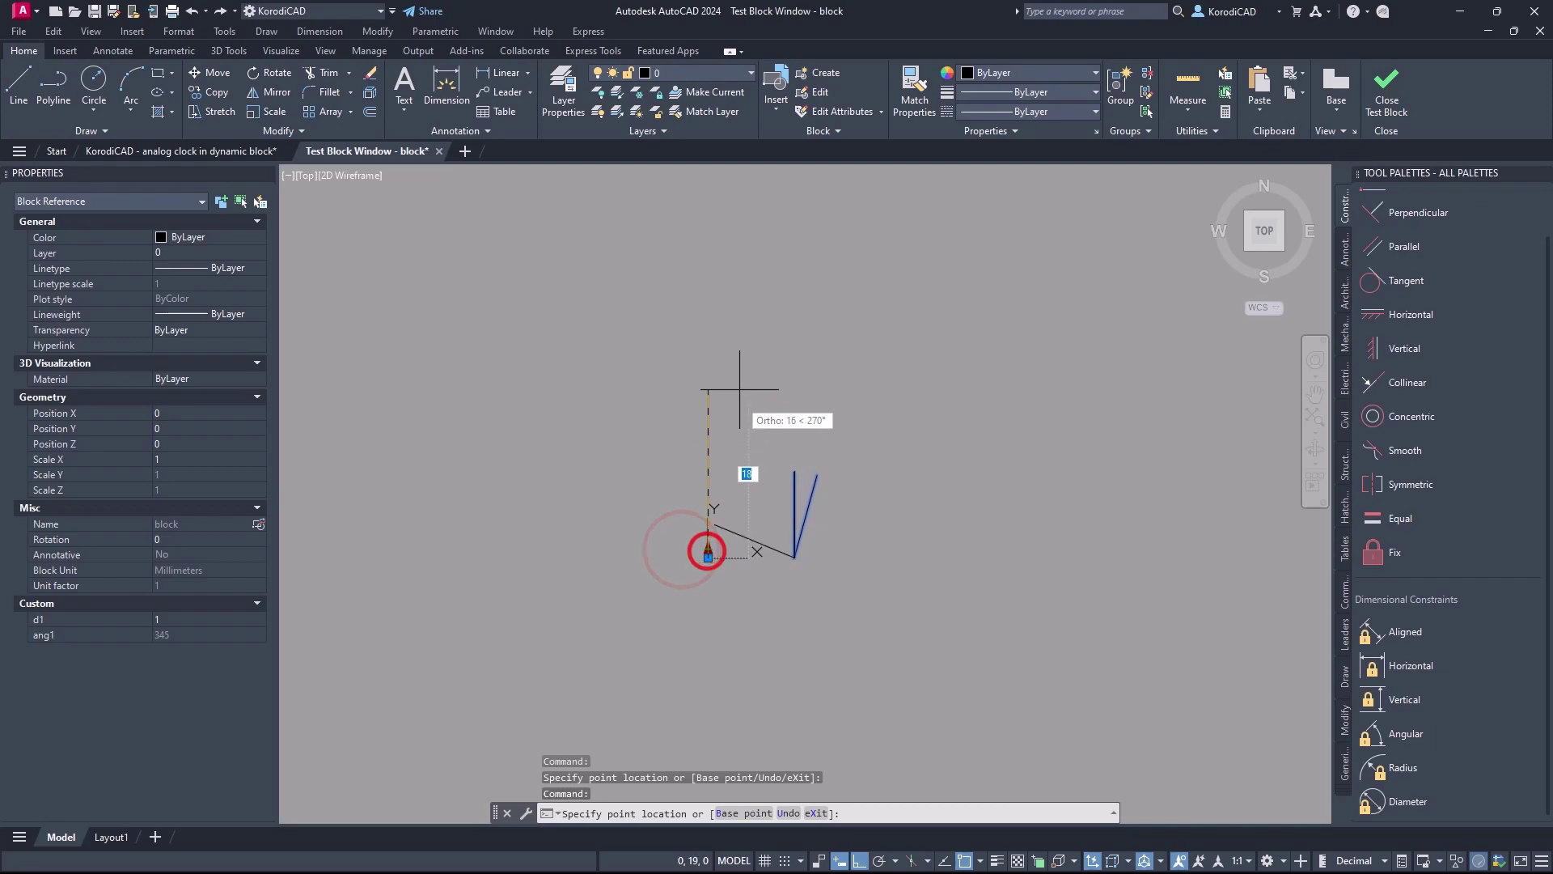
{"action": "left_click", "coordinate": [739, 322]}
{"action": "left_click", "coordinate": [707, 321]}
{"action": "left_click", "coordinate": [693, 433]}
{"action": "left_click", "coordinate": [707, 439]}
{"action": "left_click", "coordinate": [725, 310]}
Stretch the length grip further, shortening the line to d1 8 and lengthening it again
{"action": "left_click", "coordinate": [708, 317]}
{"action": "left_click", "coordinate": [701, 423]}
{"action": "left_click", "coordinate": [705, 423]}
{"action": "left_click", "coordinate": [701, 491]}
{"action": "left_click", "coordinate": [701, 488]}
{"action": "left_click", "coordinate": [713, 321]}
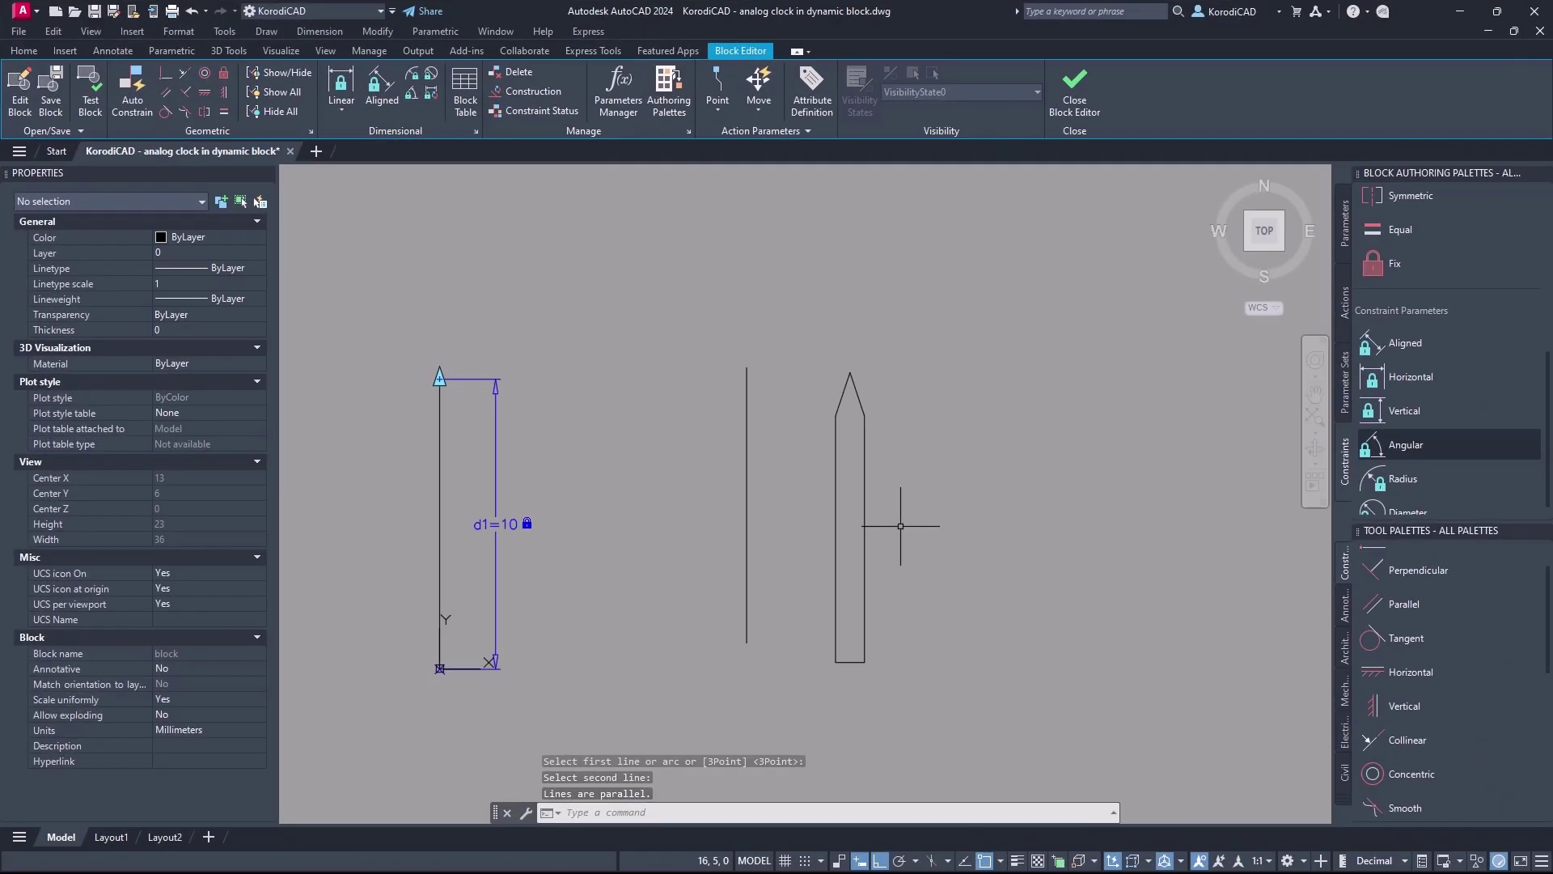
Rotate the pointed clock-hand shape 10 degrees about its bottom point
{"action": "left_click", "coordinate": [900, 526]}
{"action": "left_click", "coordinate": [826, 536]}
{"action": "left_click", "coordinate": [850, 661]}
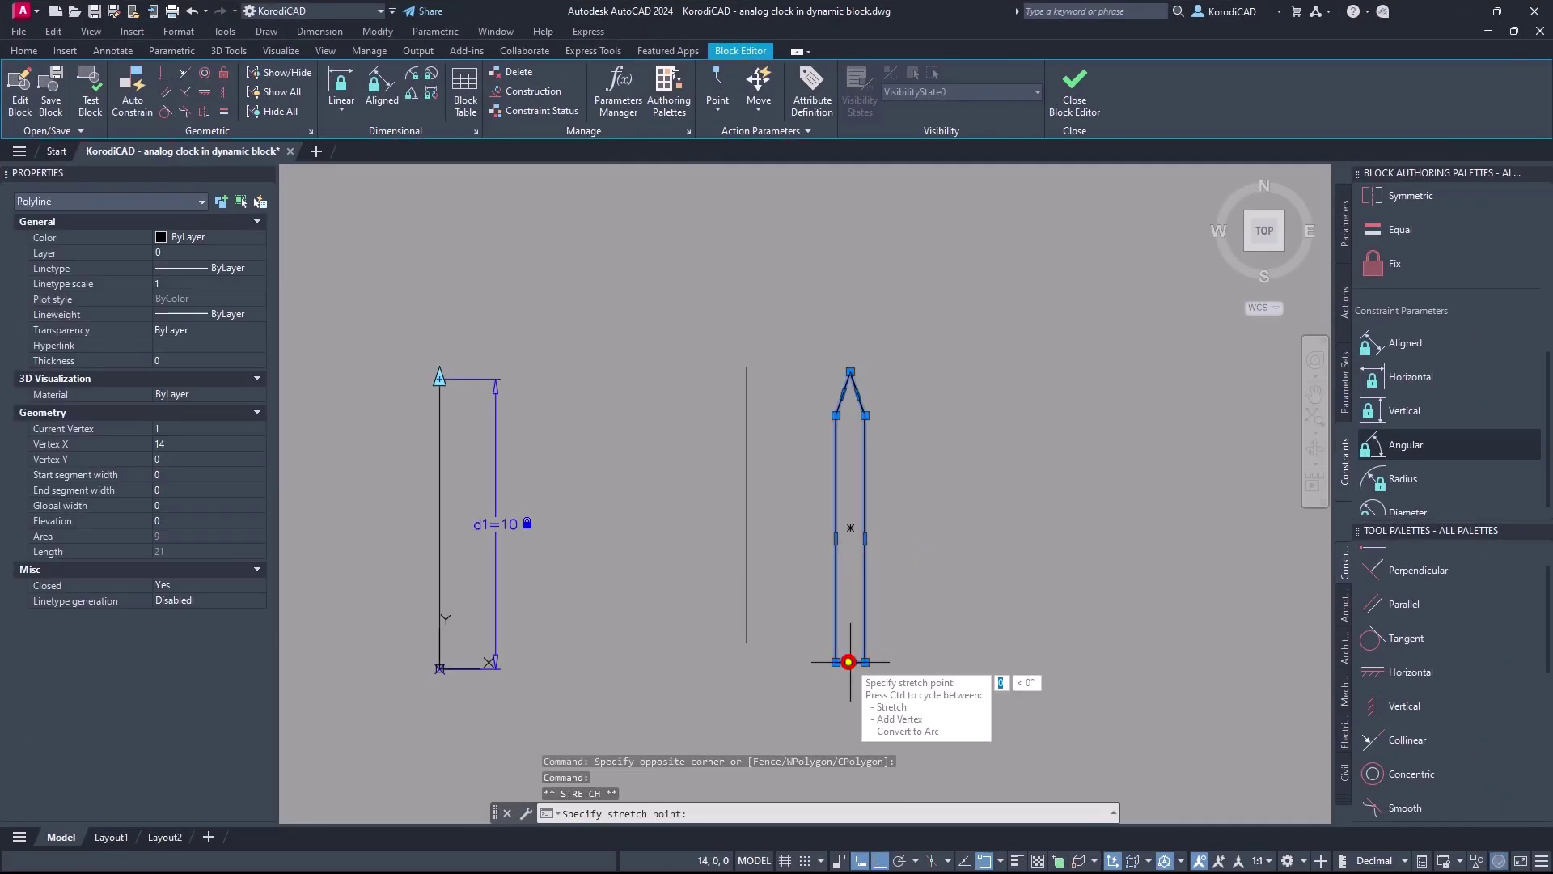
{"action": "right_click", "coordinate": [846, 660]}
{"action": "left_click", "coordinate": [891, 523]}
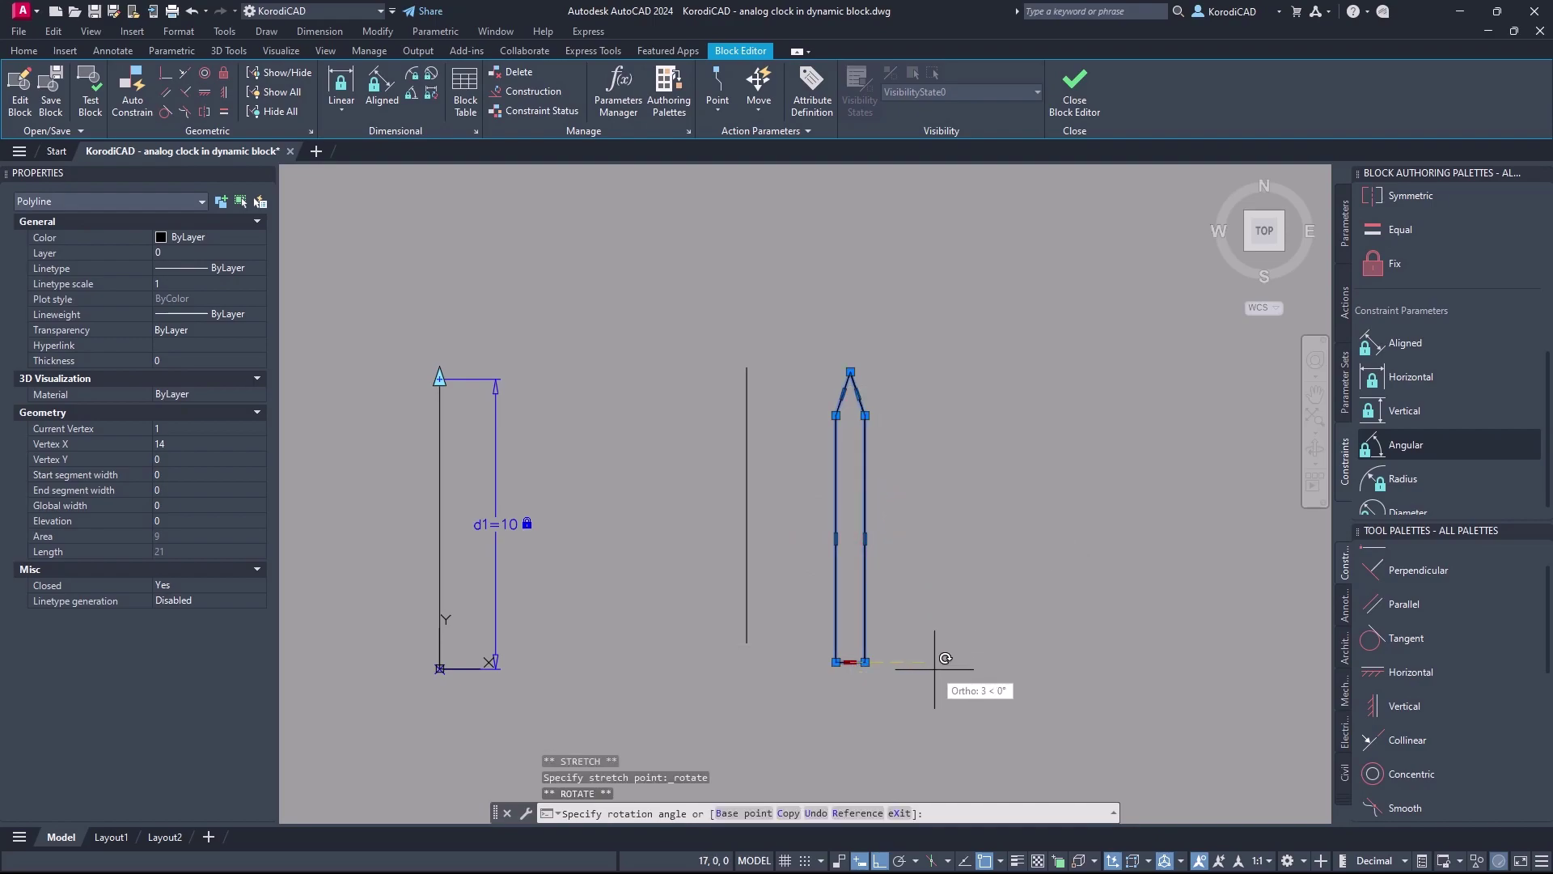
{"action": "key", "text": "Return"}
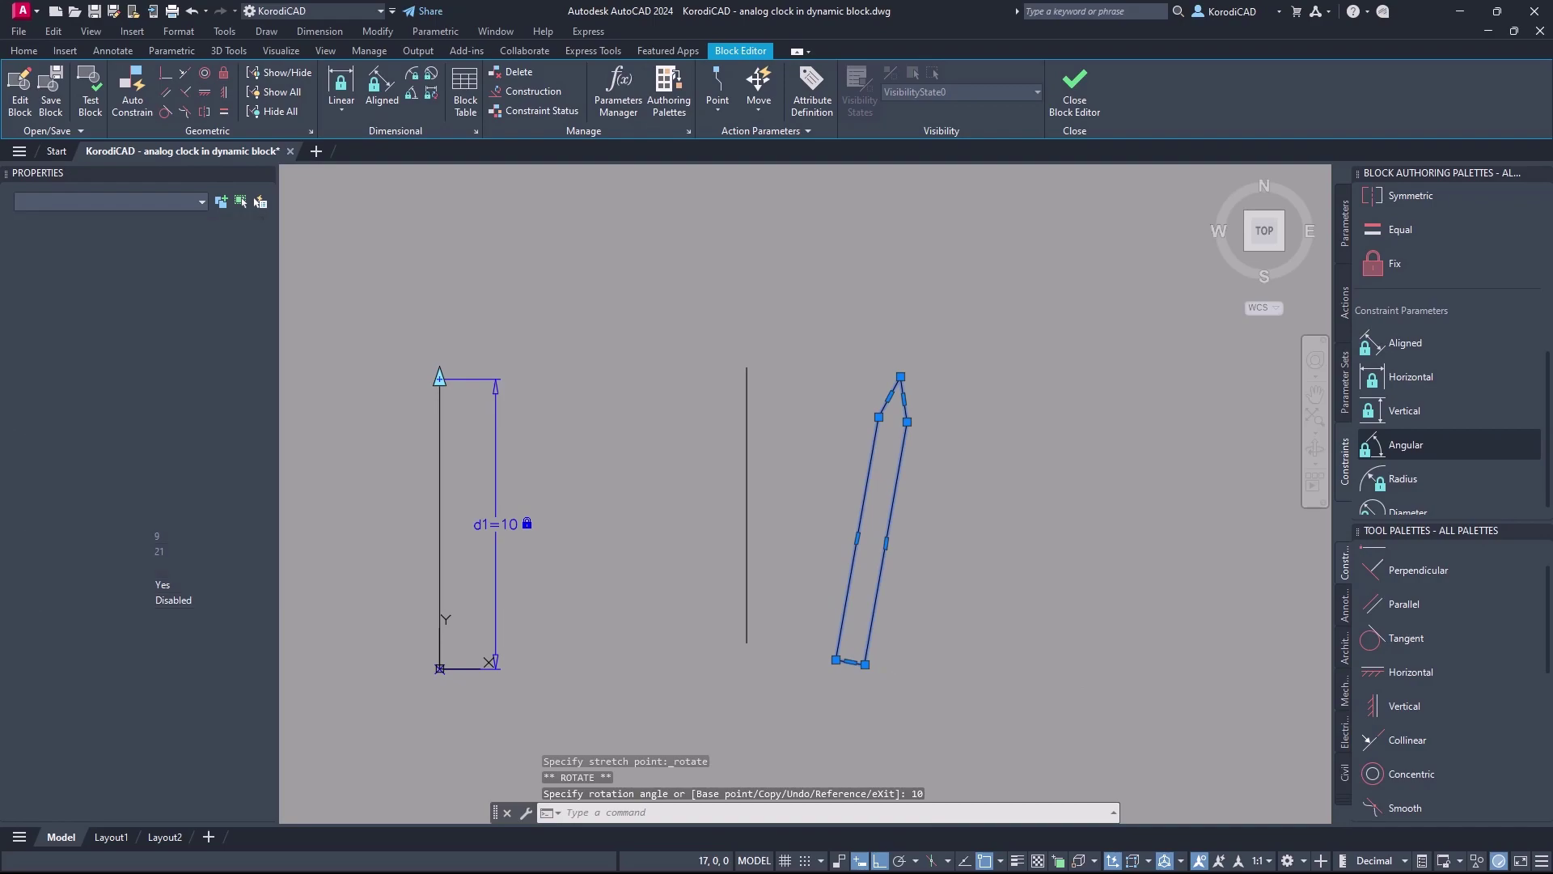
Add an angular constraint ang1=d1 between the vertical reference line and the pointed hand
{"action": "key", "text": "Escape"}
{"action": "left_click", "coordinate": [1379, 447]}
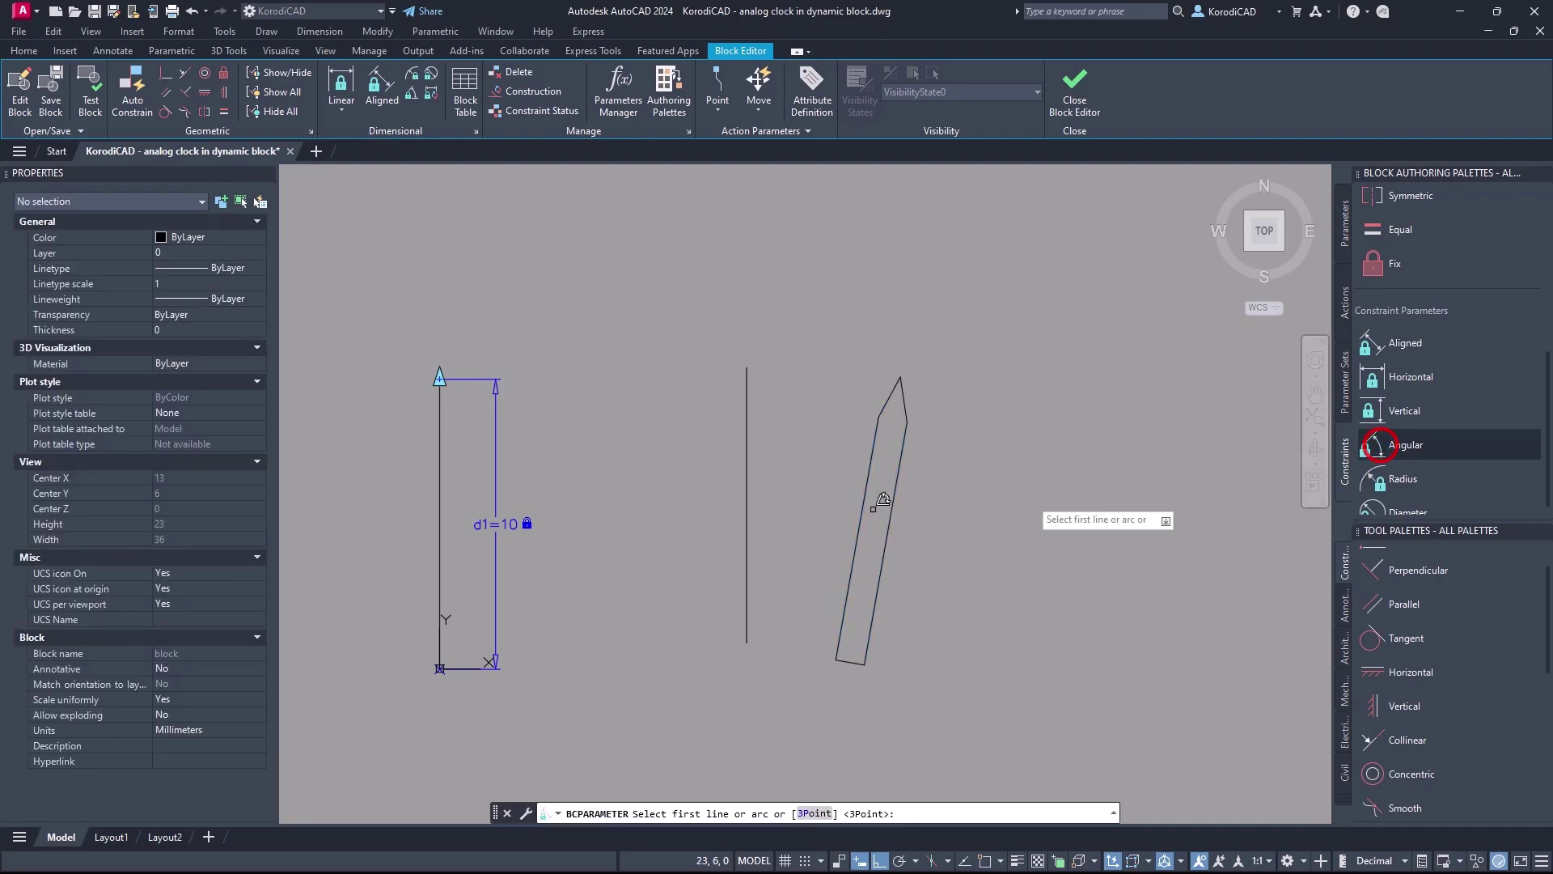
{"action": "left_click", "coordinate": [745, 533]}
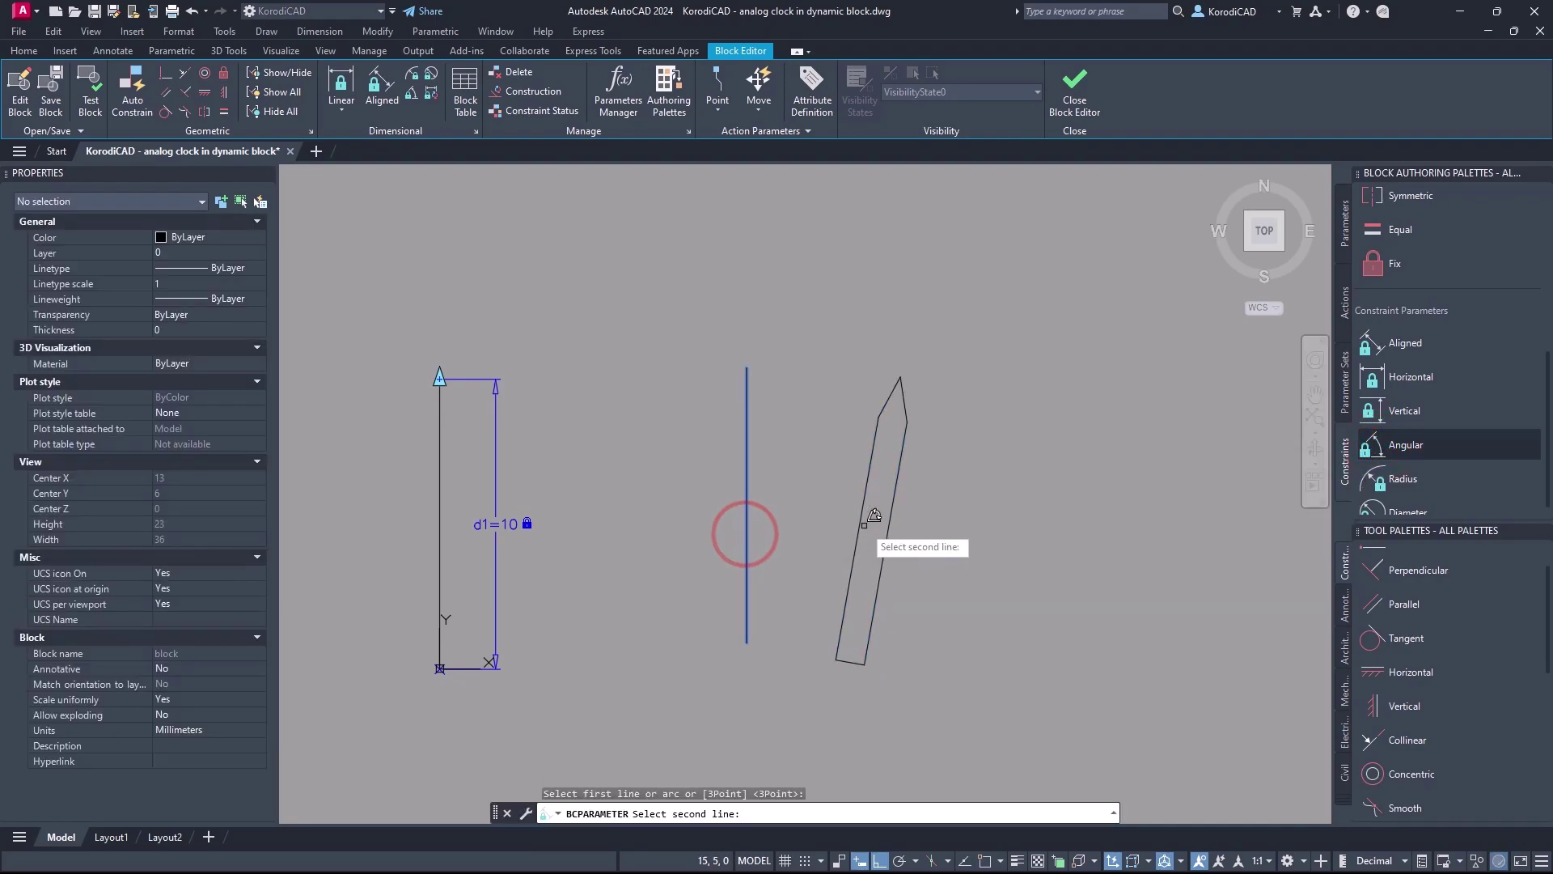
{"action": "left_click", "coordinate": [872, 514]}
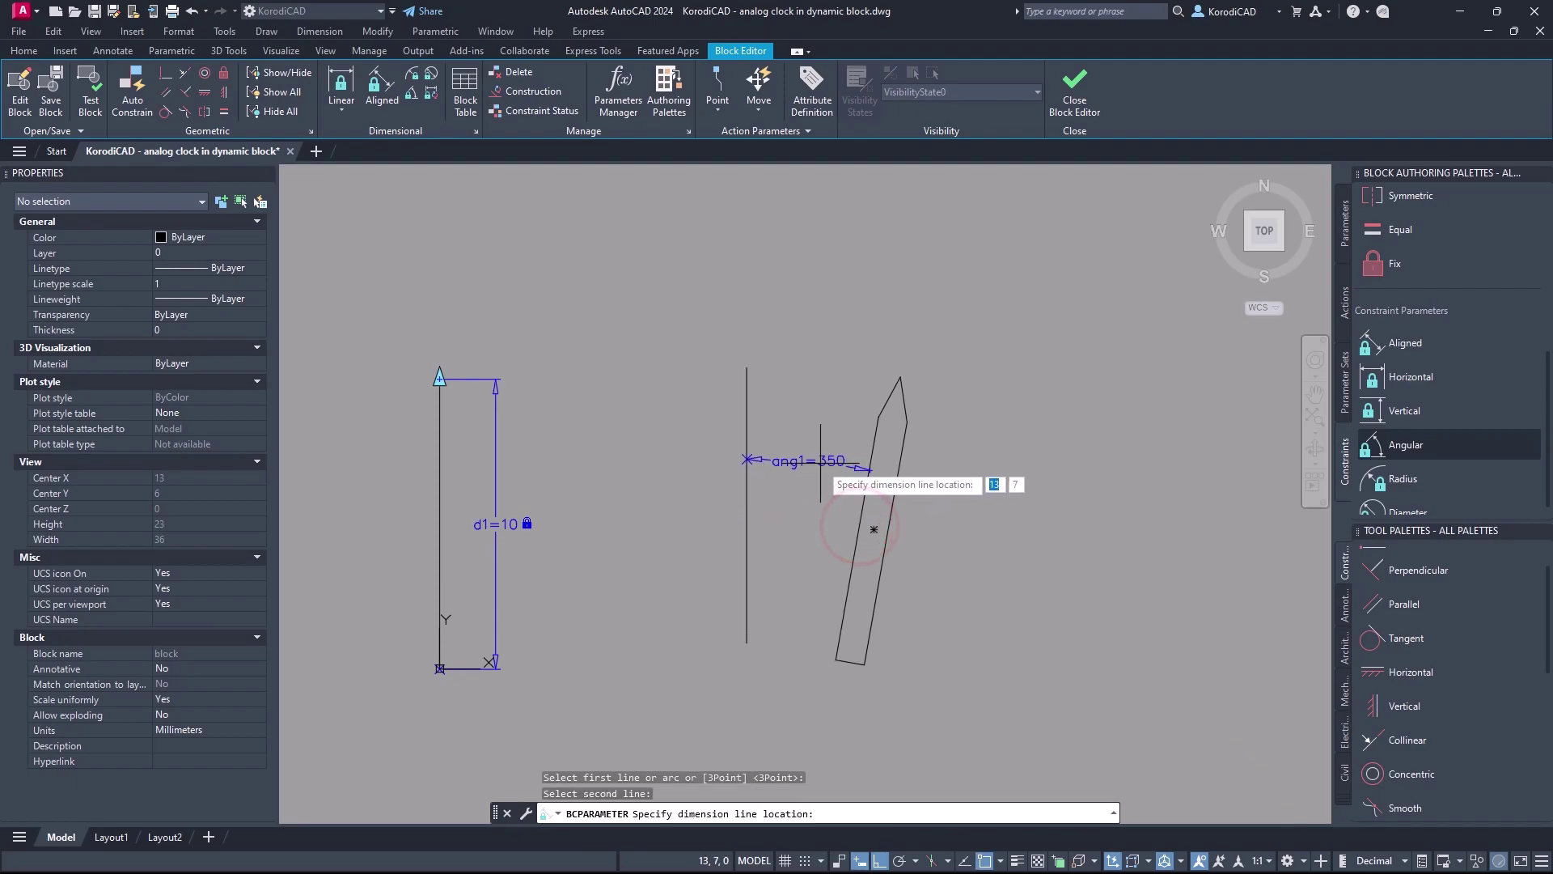
{"action": "left_click", "coordinate": [820, 463]}
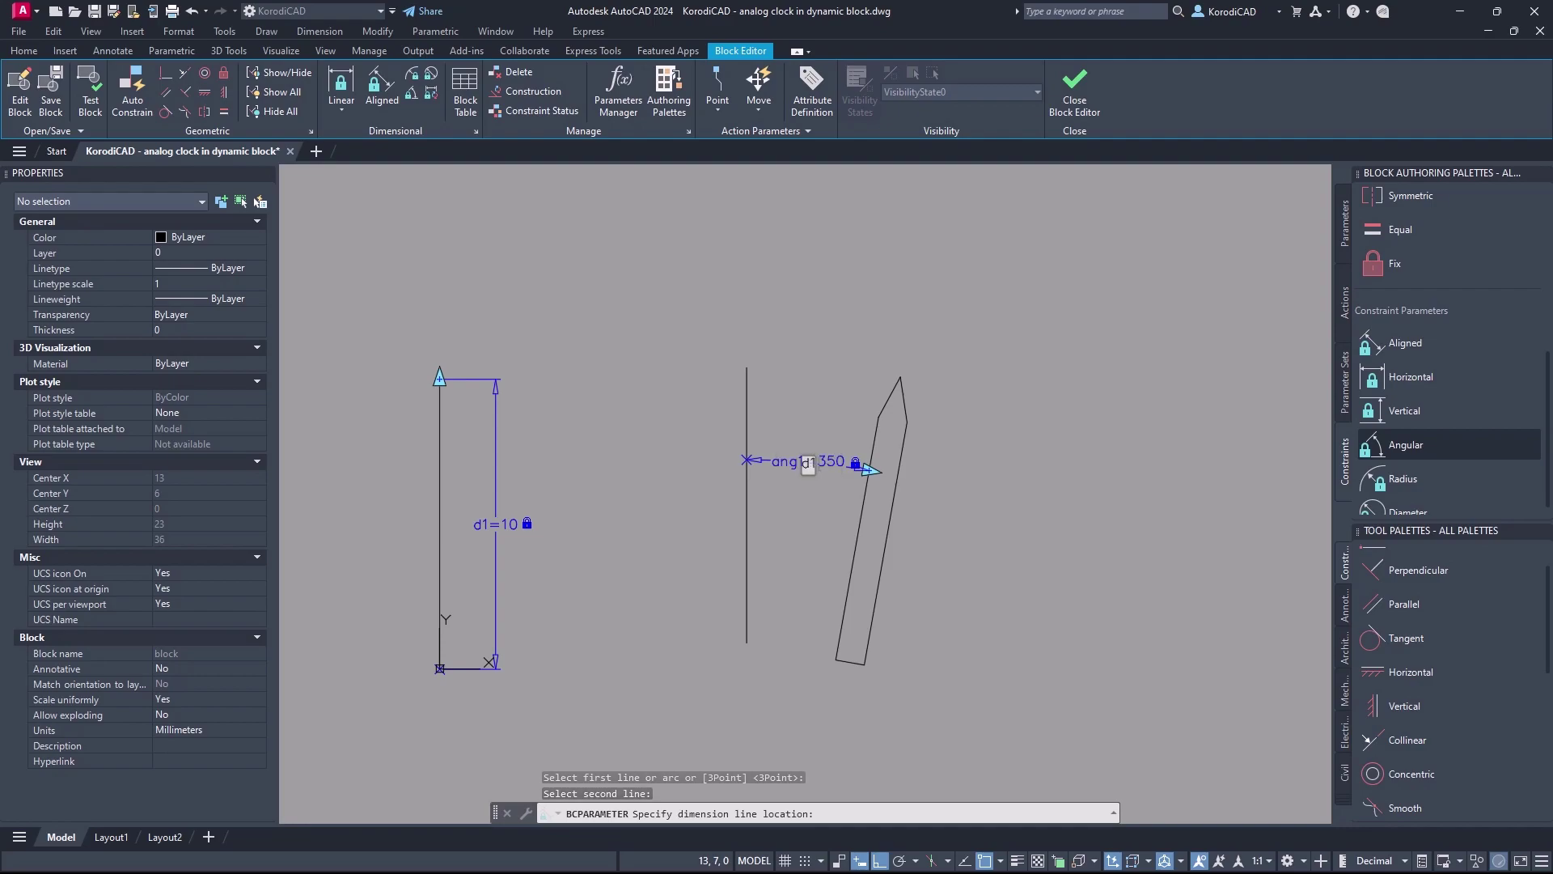
{"action": "key", "text": "Return"}
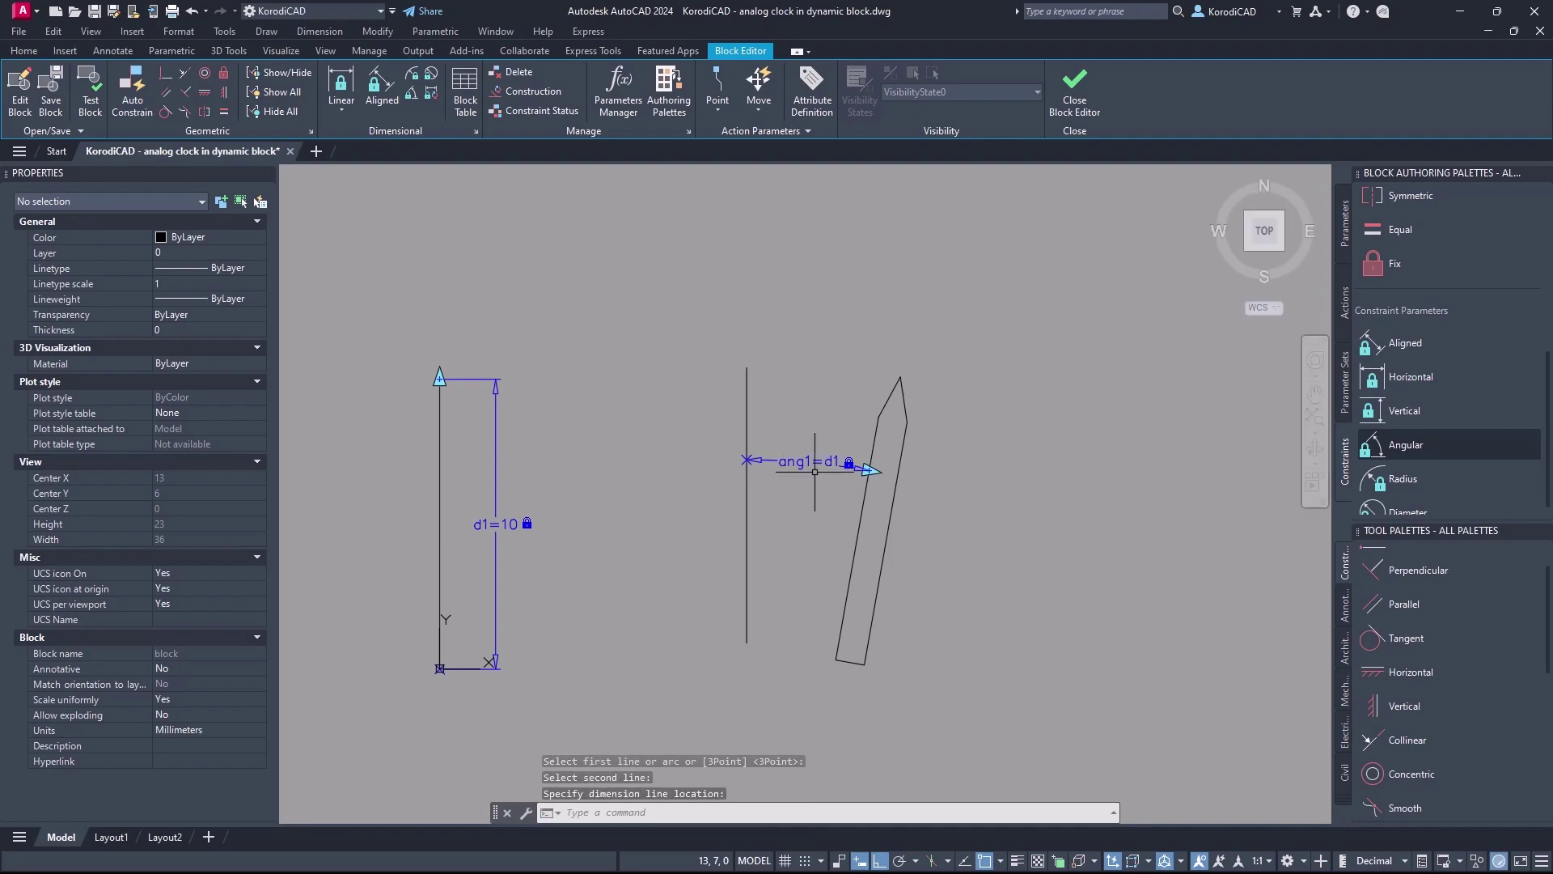
{"action": "left_click", "coordinate": [89, 80]}
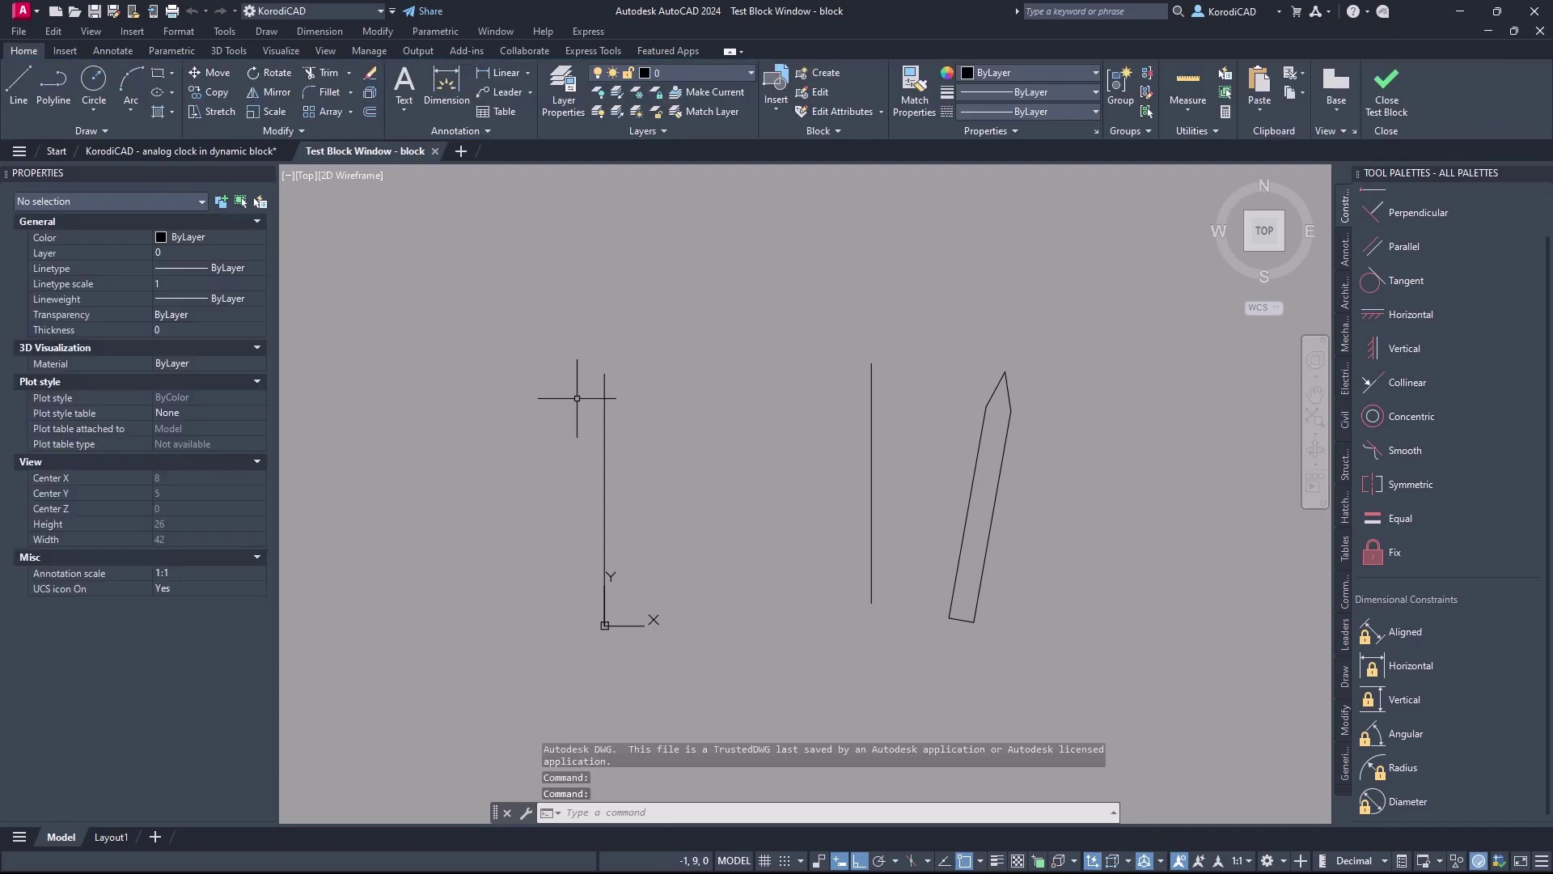
{"action": "left_click", "coordinate": [721, 478]}
{"action": "key", "text": "Escape"}
{"action": "left_click", "coordinate": [603, 458]}
{"action": "left_click", "coordinate": [605, 376]}
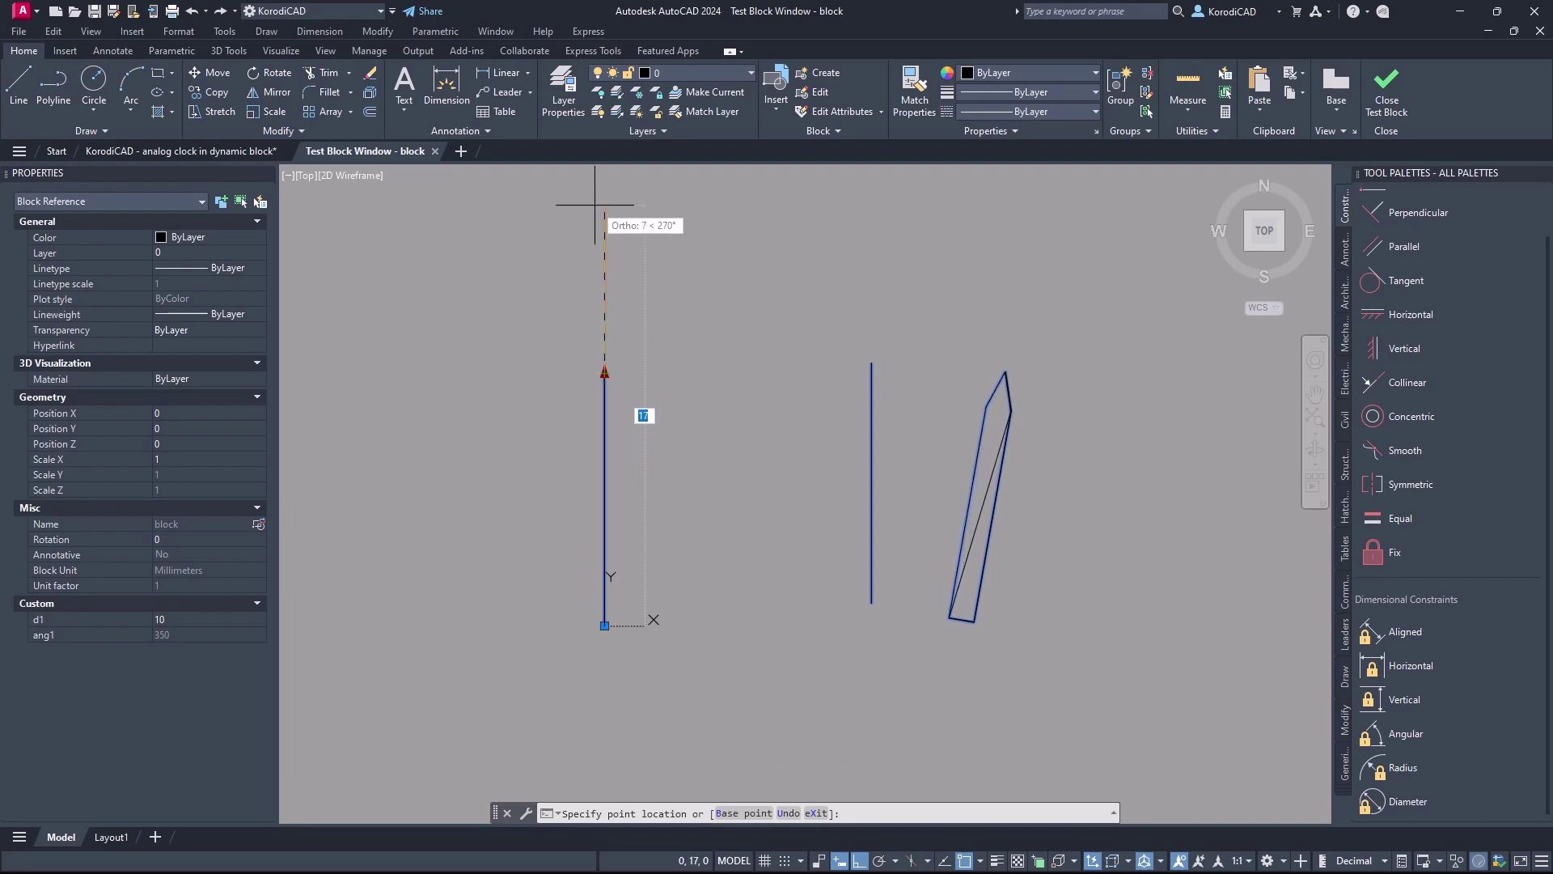
{"action": "key", "text": "Escape"}
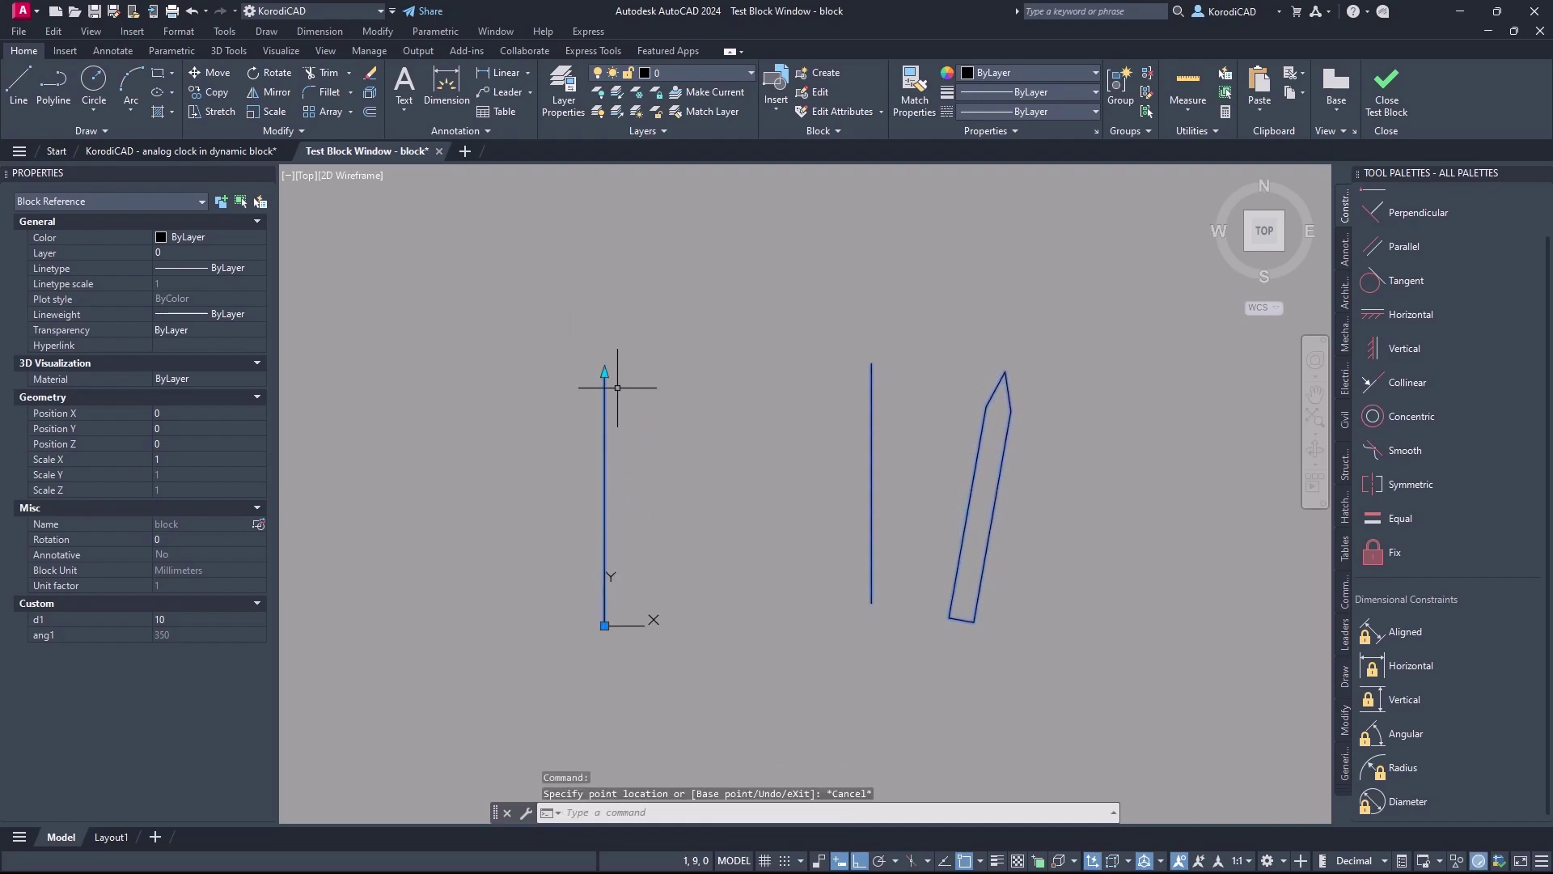
{"action": "left_click", "coordinate": [604, 373]}
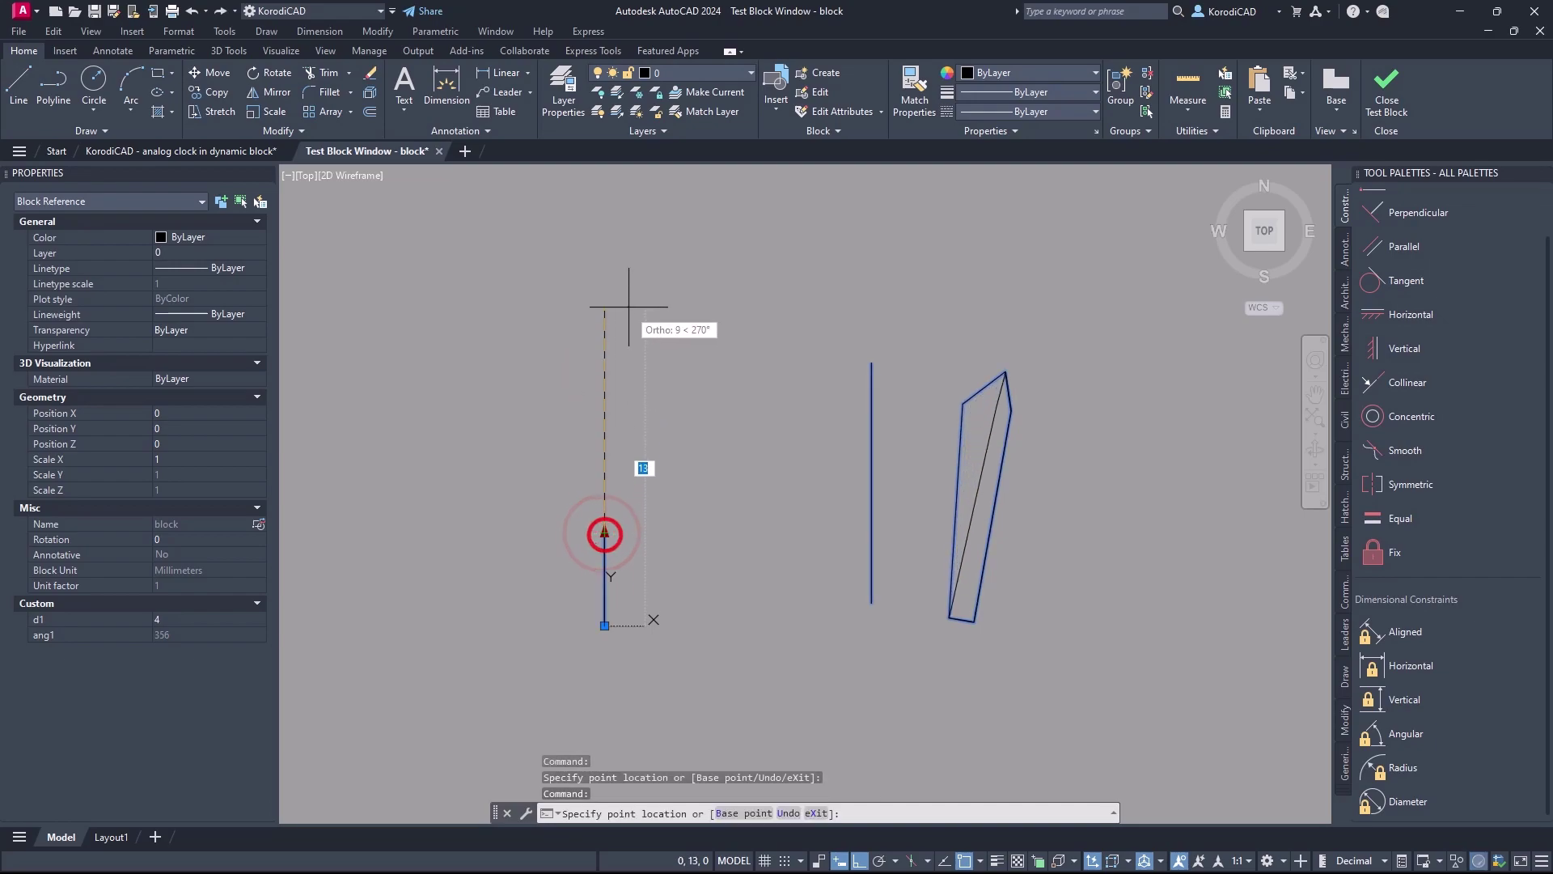
{"action": "left_click", "coordinate": [631, 249]}
{"action": "left_click", "coordinate": [439, 151]}
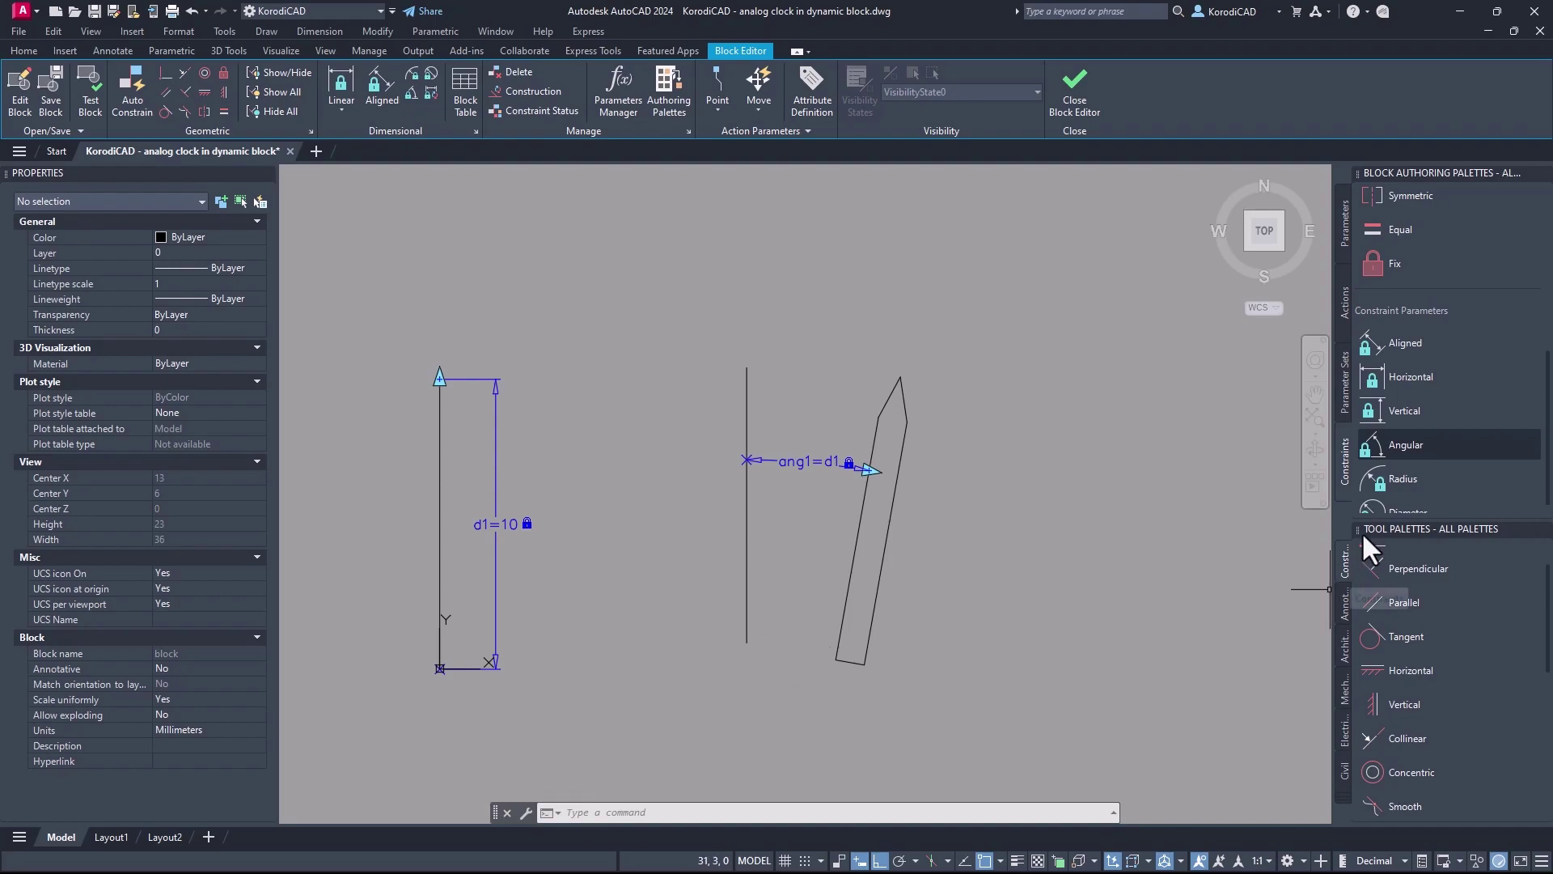
Make the hand's bottom edge perpendicular to its left and right edges
{"action": "scroll", "coordinate": [1375, 437], "scroll_direction": "up", "scroll_amount": 5}
{"action": "left_click", "coordinate": [1381, 265]}
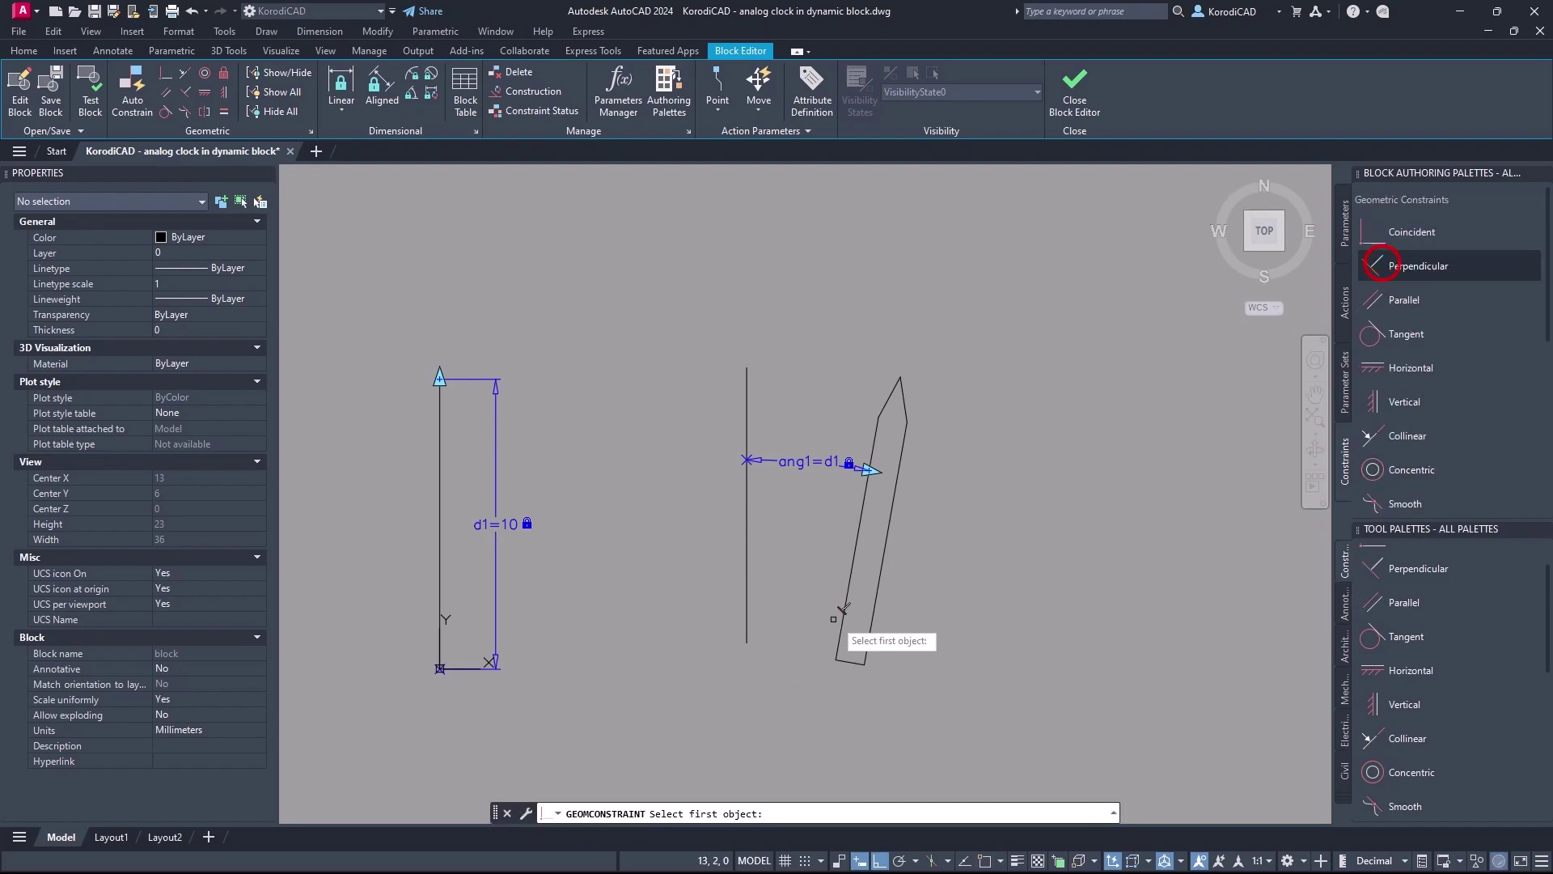
{"action": "left_click", "coordinate": [844, 623]}
{"action": "left_click", "coordinate": [846, 659]}
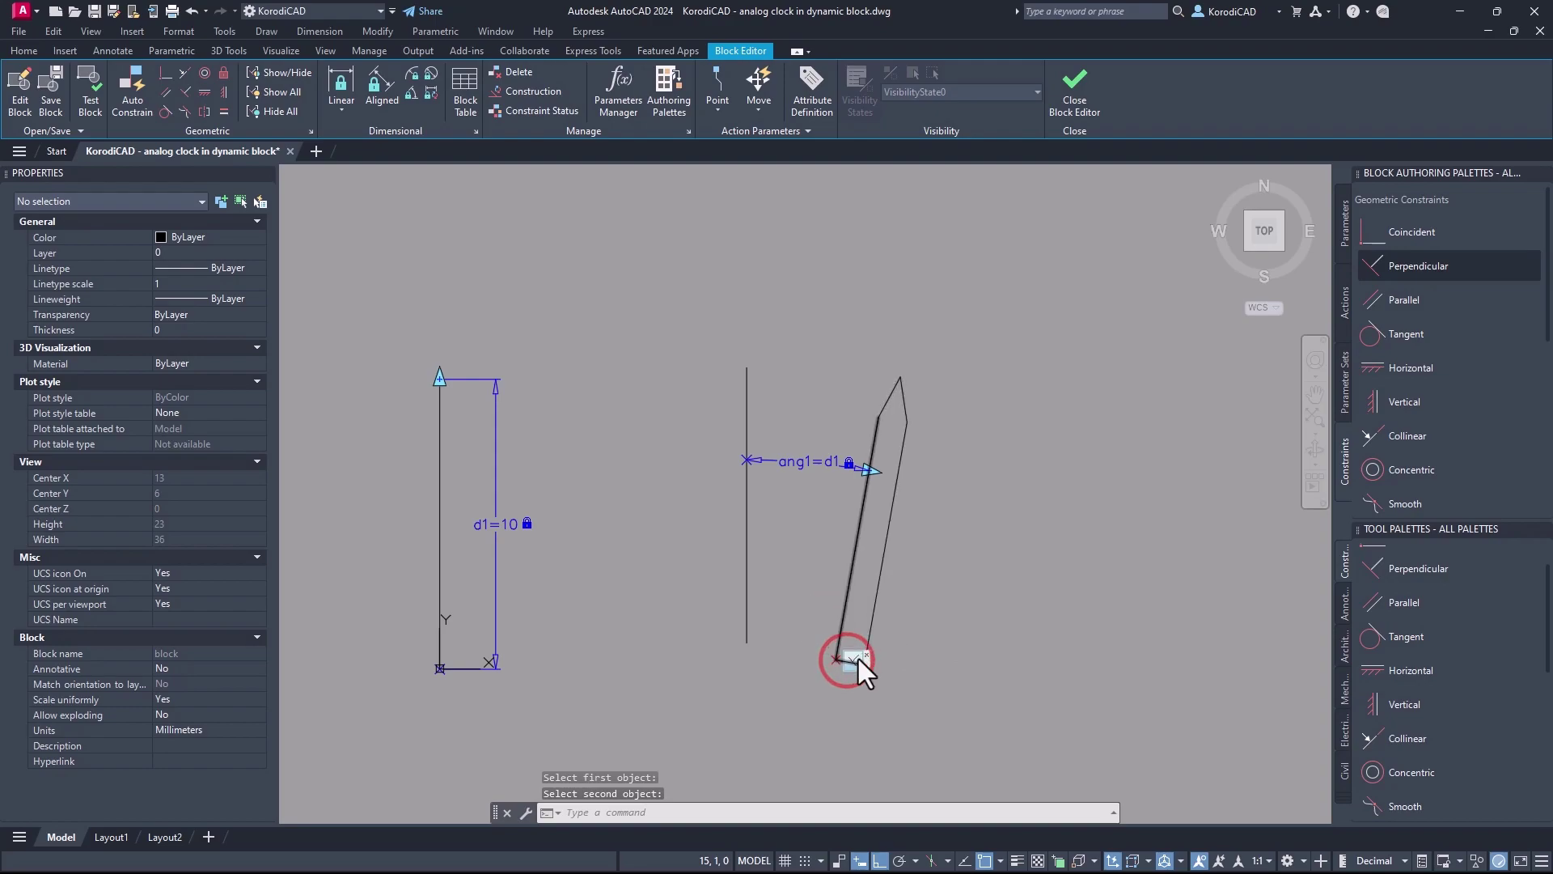
{"action": "key", "text": "Return"}
{"action": "scroll", "coordinate": [857, 667], "scroll_direction": "up", "scroll_amount": 4}
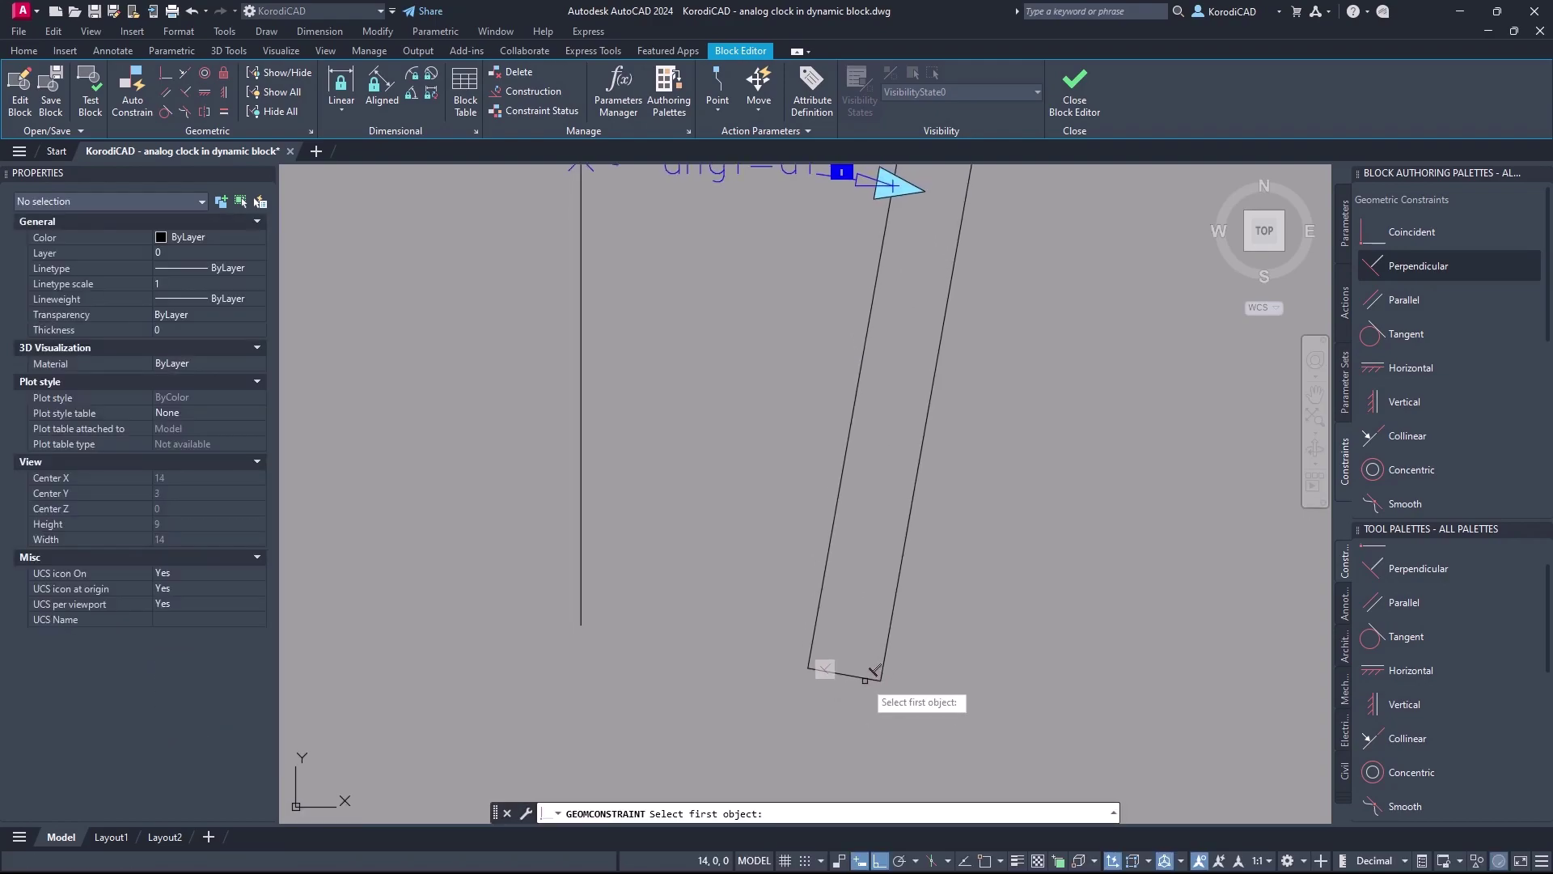
{"action": "left_click", "coordinate": [863, 678]}
{"action": "left_click", "coordinate": [883, 657]}
{"action": "scroll", "coordinate": [898, 647], "scroll_direction": "down", "scroll_amount": 4}
{"action": "middle_click_drag", "start_coordinate": [909, 636], "coordinate": [959, 592]}
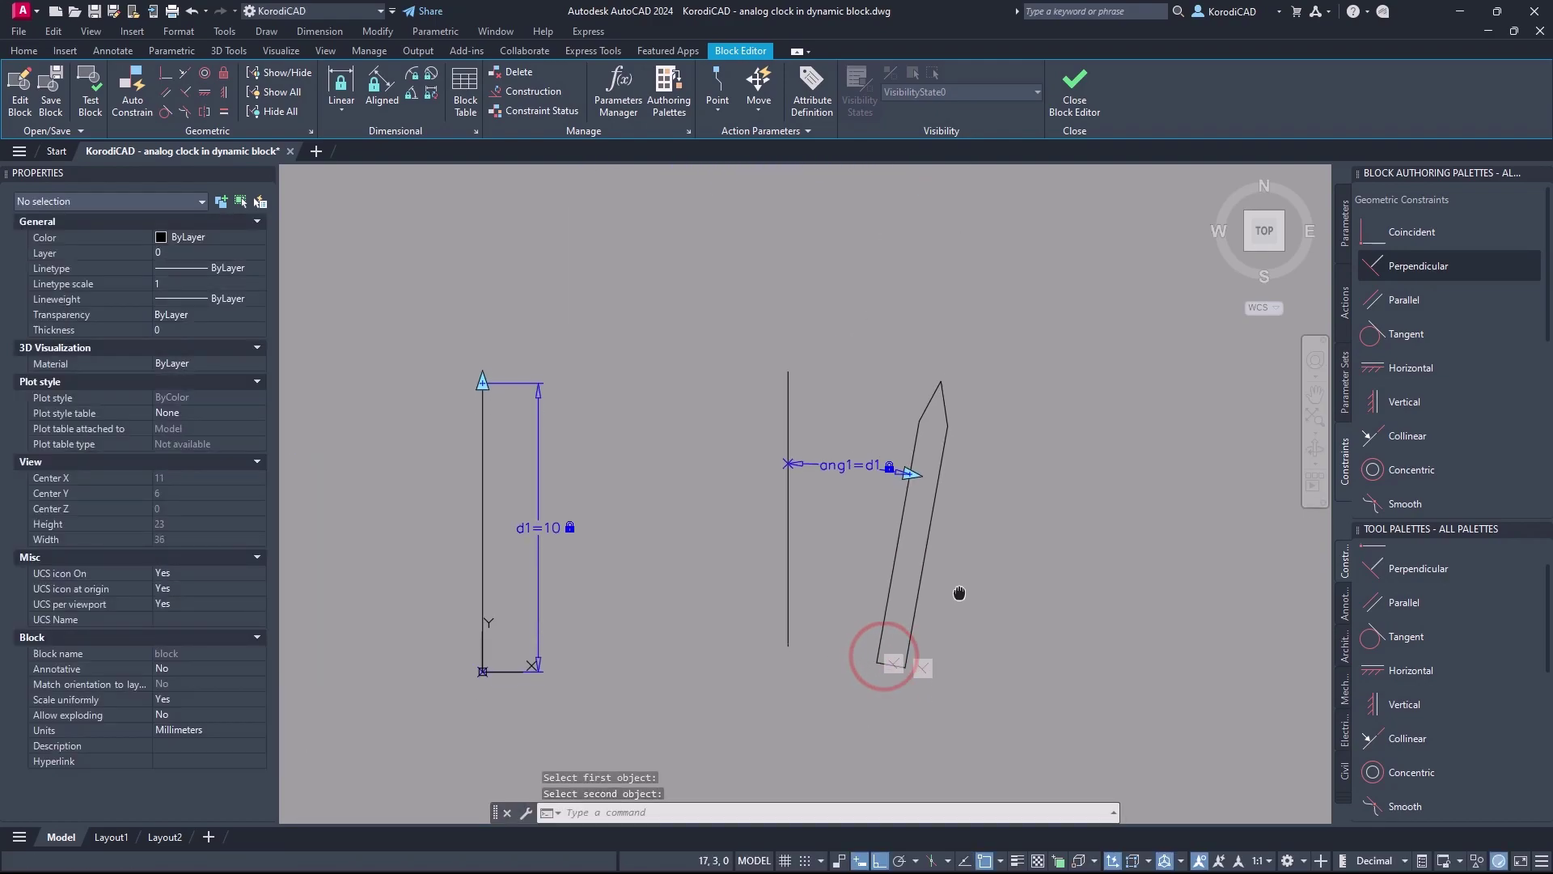
Test the block by stretching the length grip to d1 3, then cancel and close the test
{"action": "left_click", "coordinate": [89, 79]}
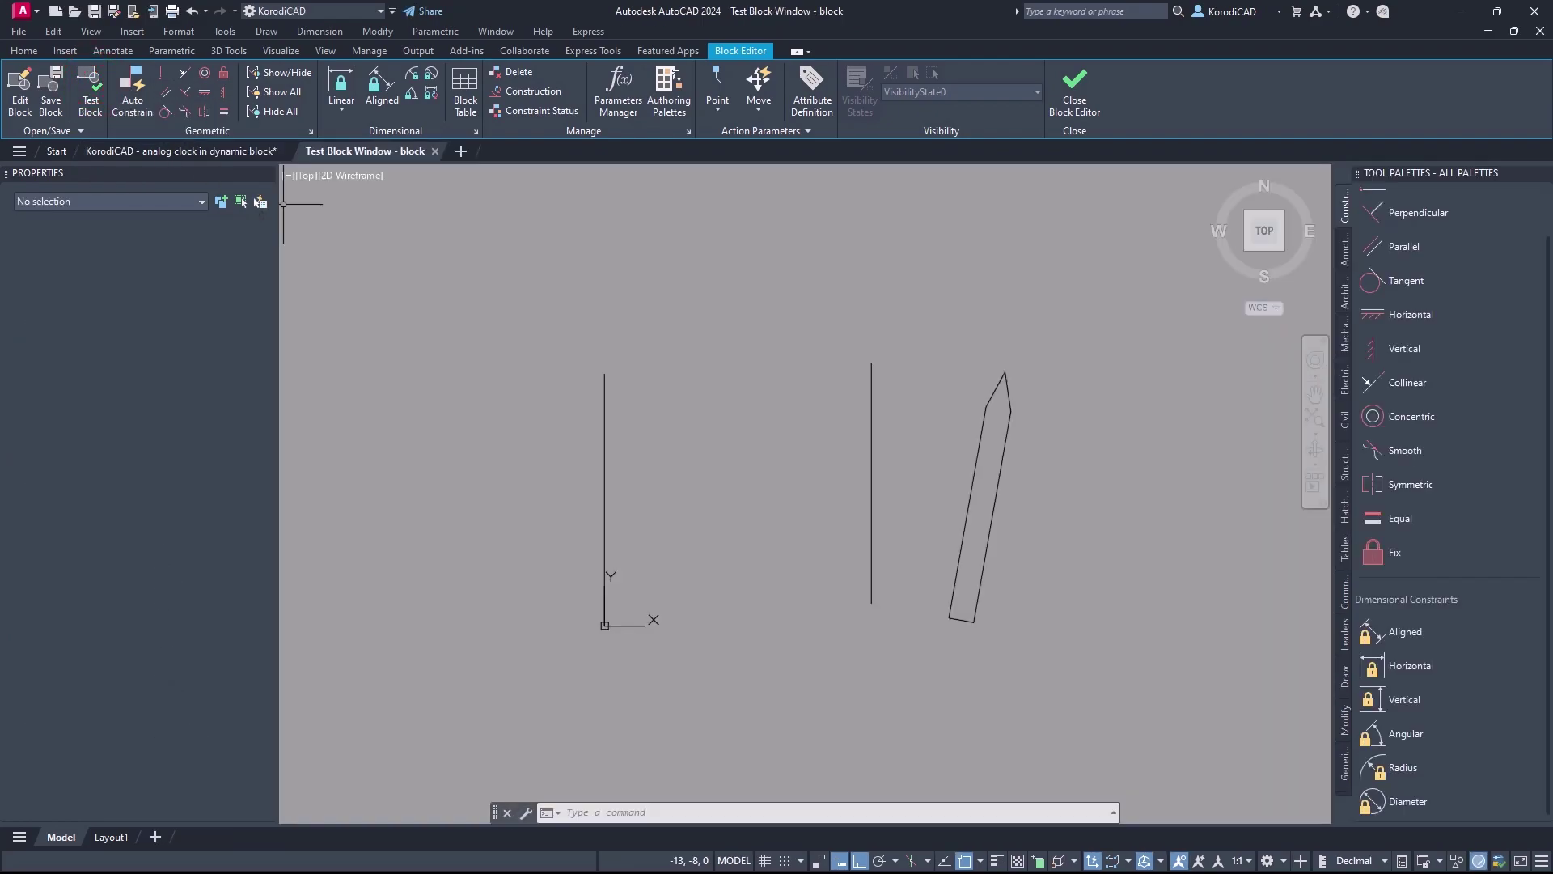
{"action": "left_click", "coordinate": [602, 420]}
{"action": "left_click", "coordinate": [603, 420]}
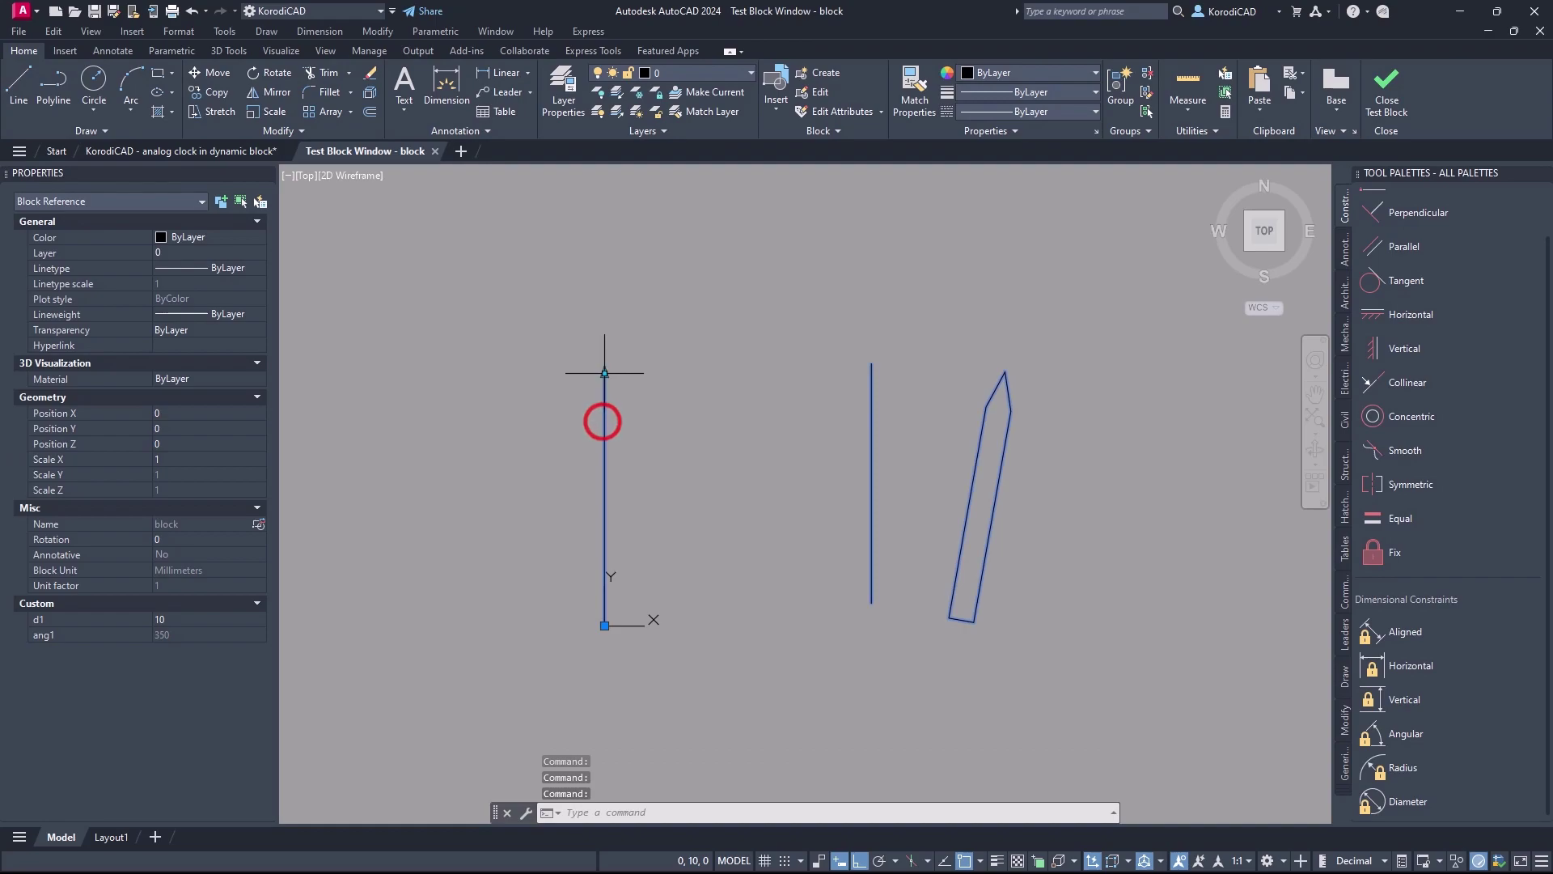
{"action": "left_click", "coordinate": [608, 543]}
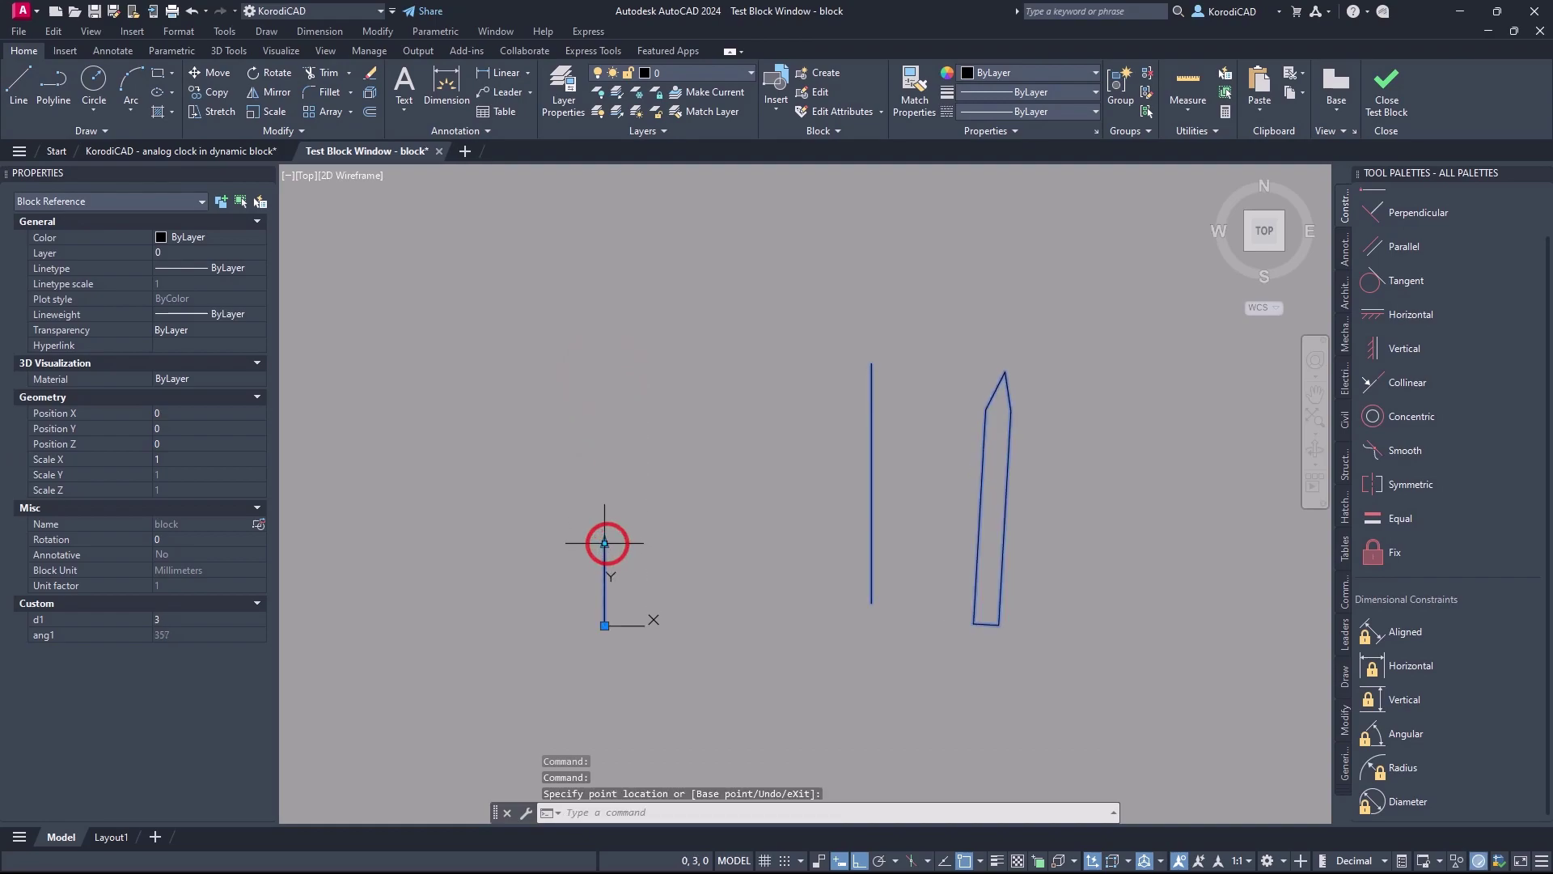
{"action": "left_click", "coordinate": [604, 543]}
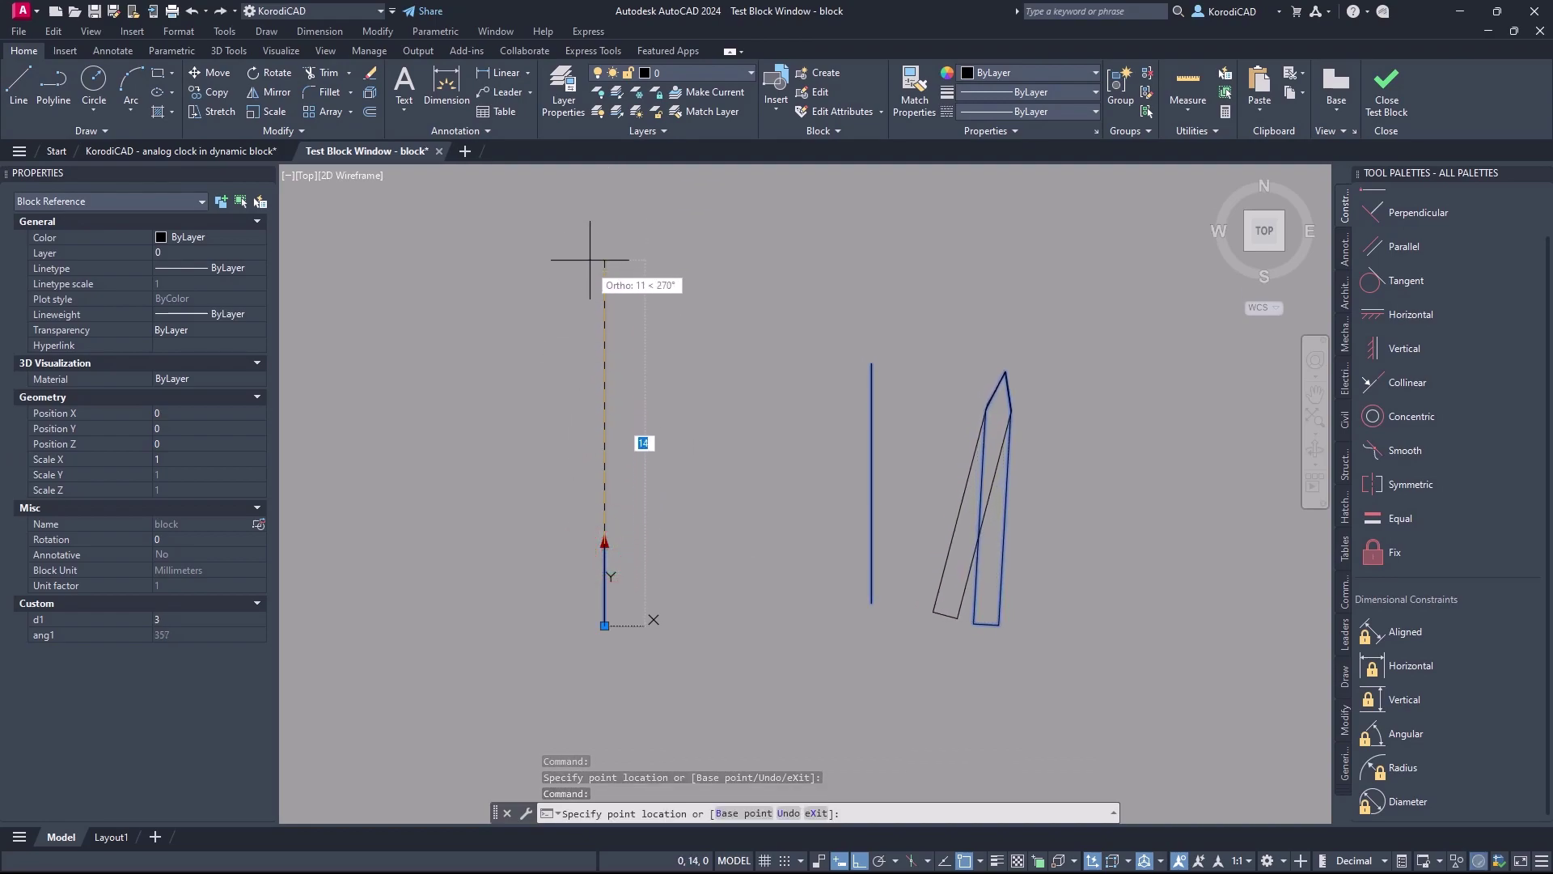
{"action": "key", "text": "Escape"}
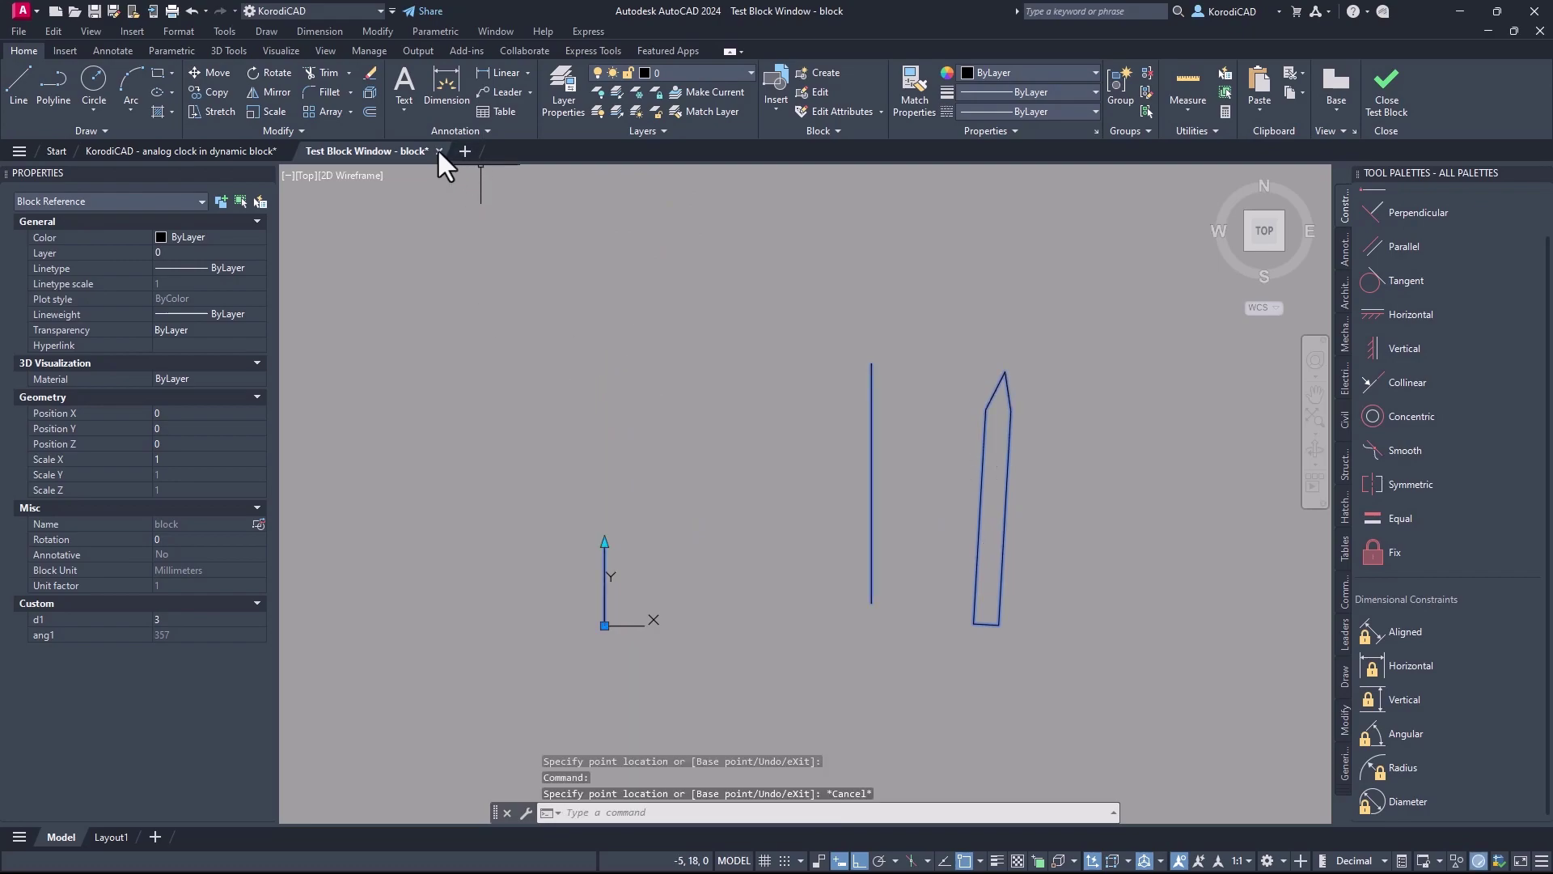
{"action": "left_click", "coordinate": [438, 150]}
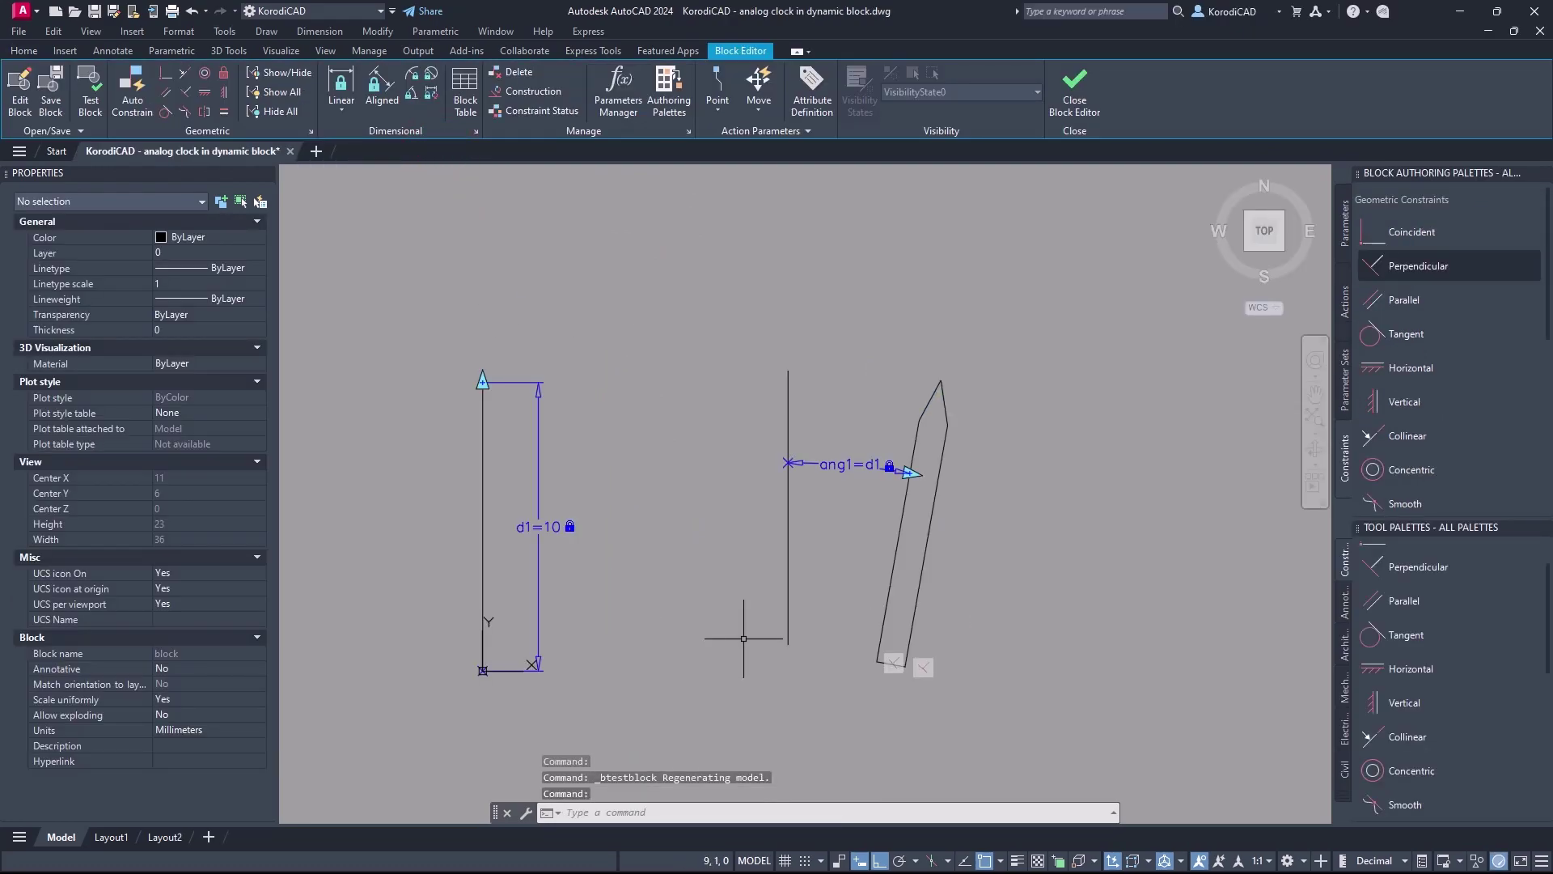
Apply a Fix constraint to the pen's bottom point
{"action": "scroll", "coordinate": [1405, 416], "scroll_direction": "down", "scroll_amount": 5}
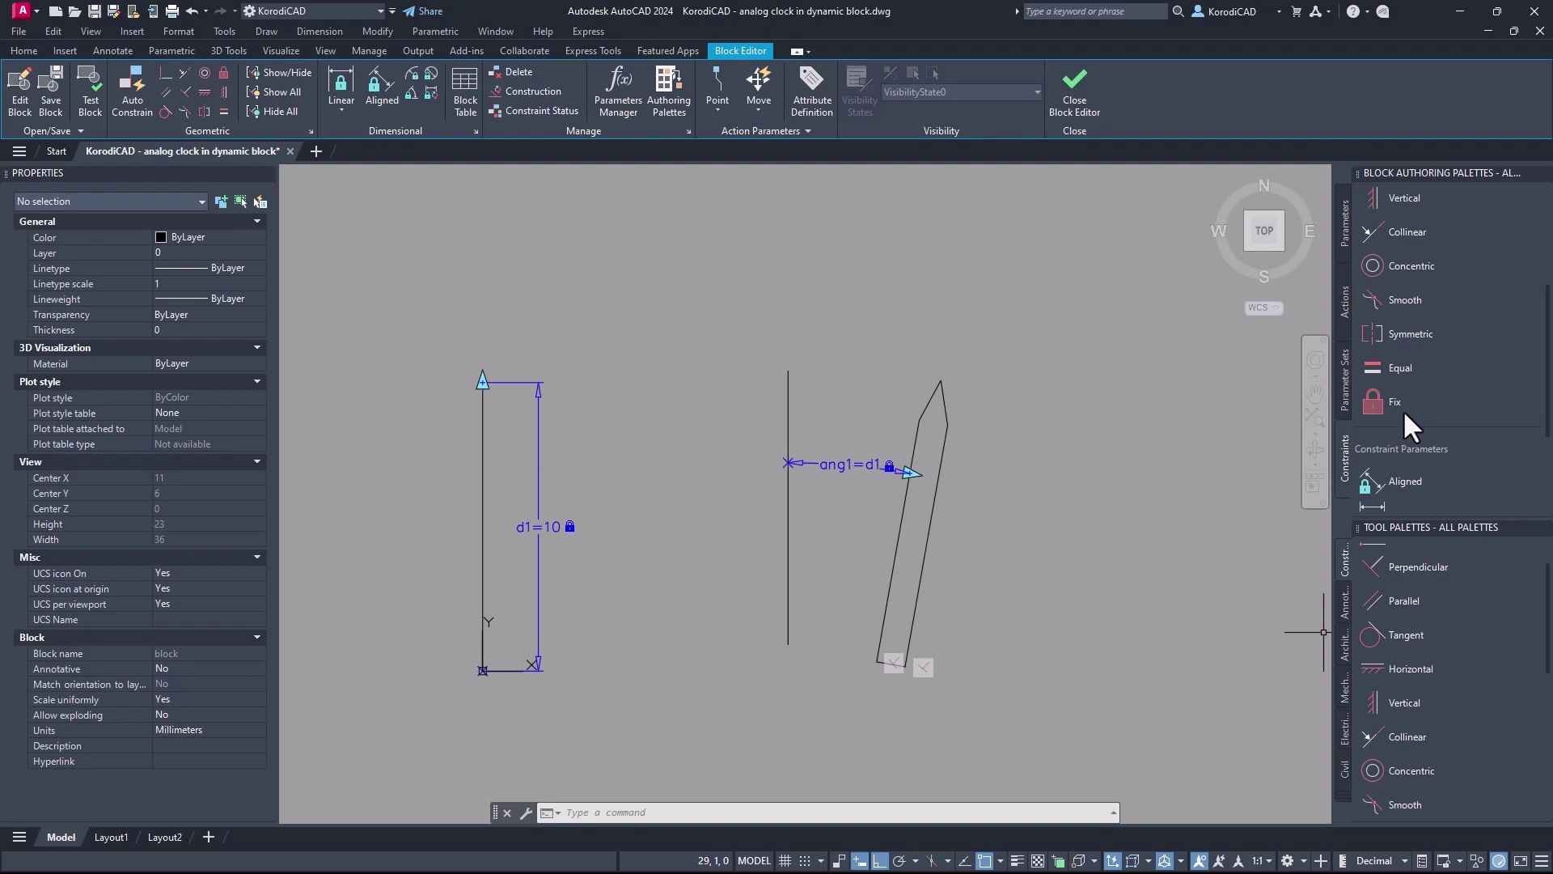
{"action": "left_click", "coordinate": [1395, 403]}
{"action": "scroll", "coordinate": [893, 663], "scroll_direction": "up", "scroll_amount": 2}
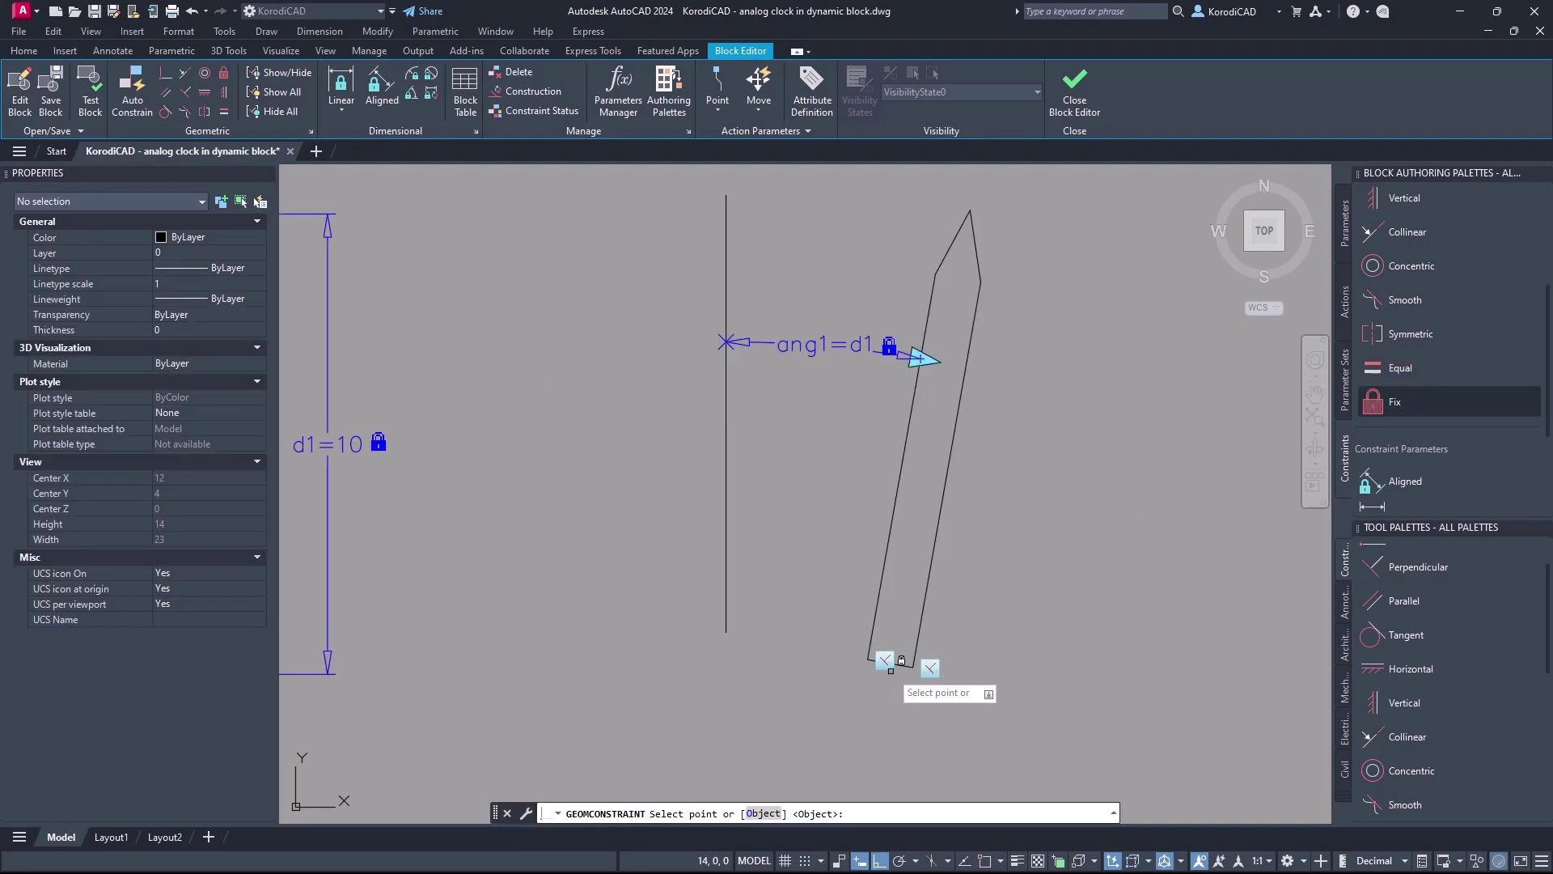
{"action": "left_click", "coordinate": [890, 663]}
{"action": "scroll", "coordinate": [848, 537], "scroll_direction": "down", "scroll_amount": 2}
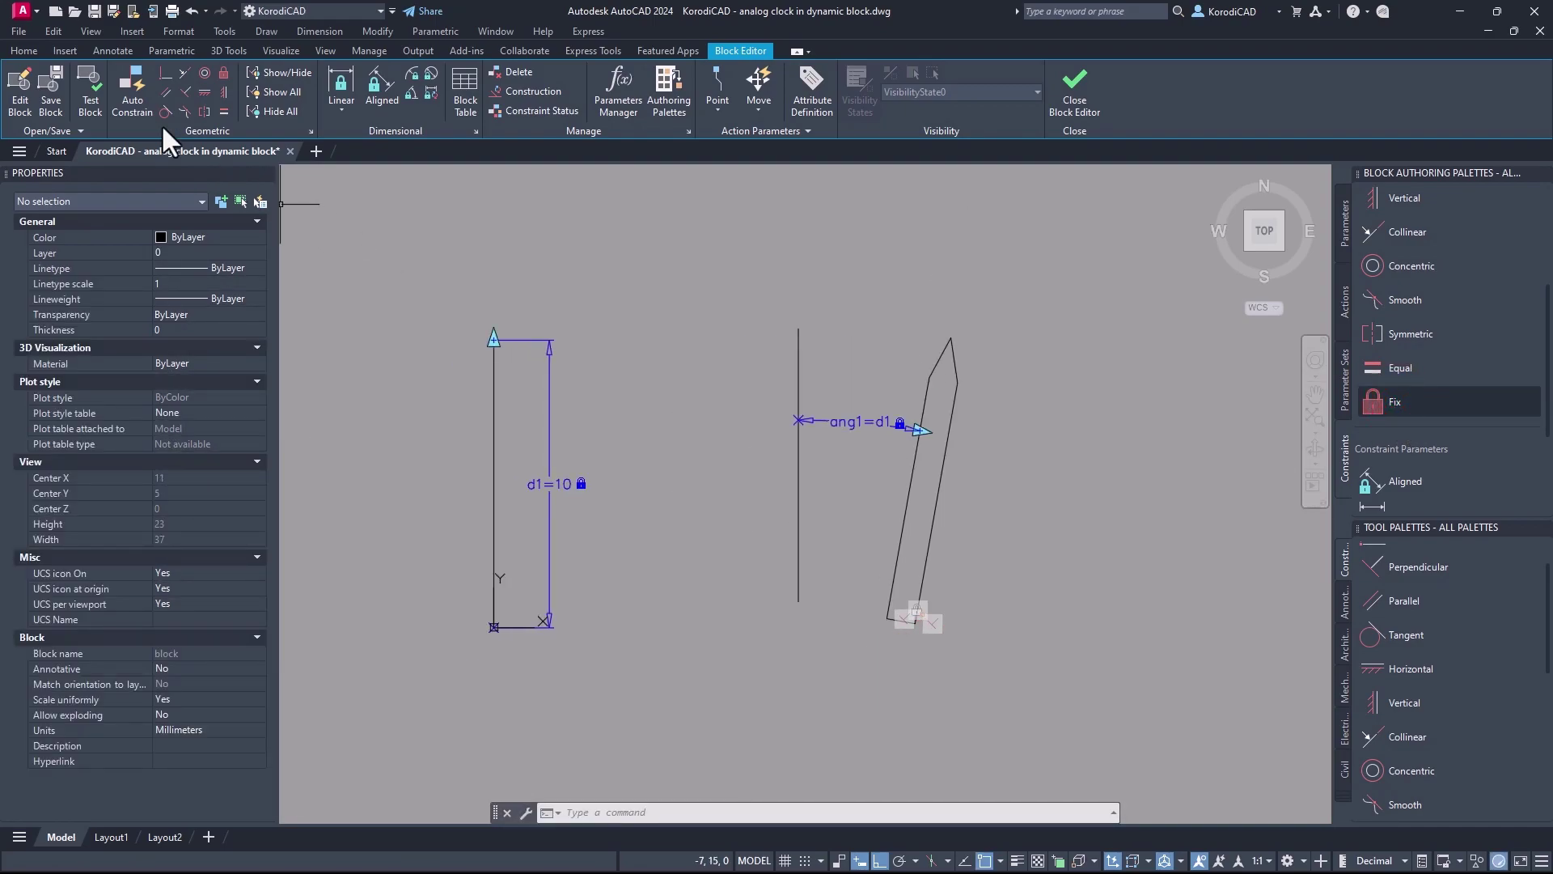
Test the block, stretching d1 to 3, 18, 6 and 13, then close the test
{"action": "left_click", "coordinate": [91, 80]}
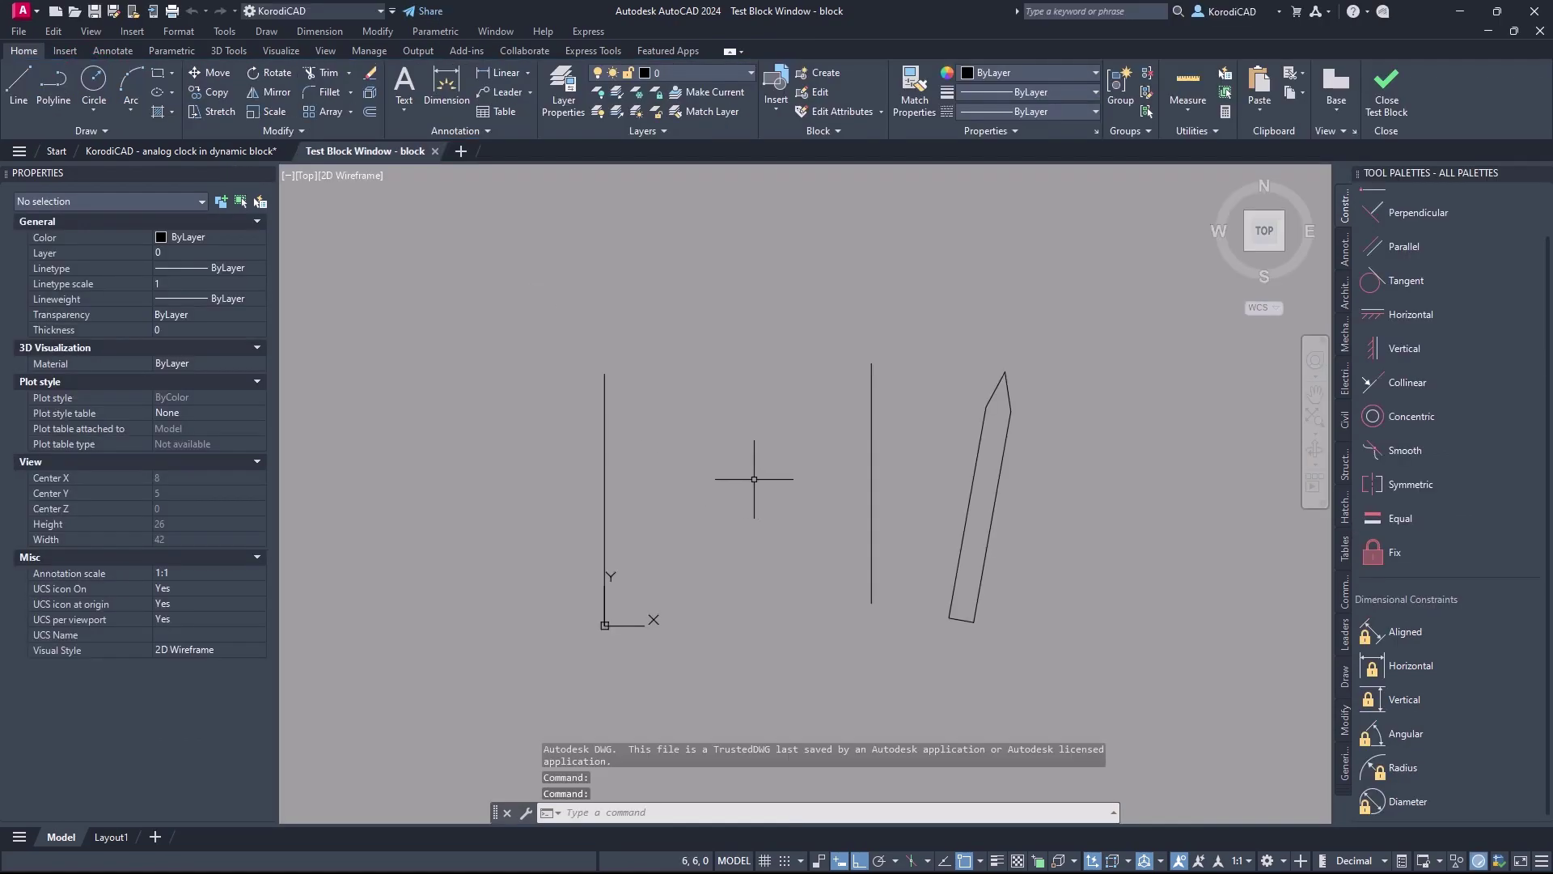
{"action": "left_click", "coordinate": [973, 501]}
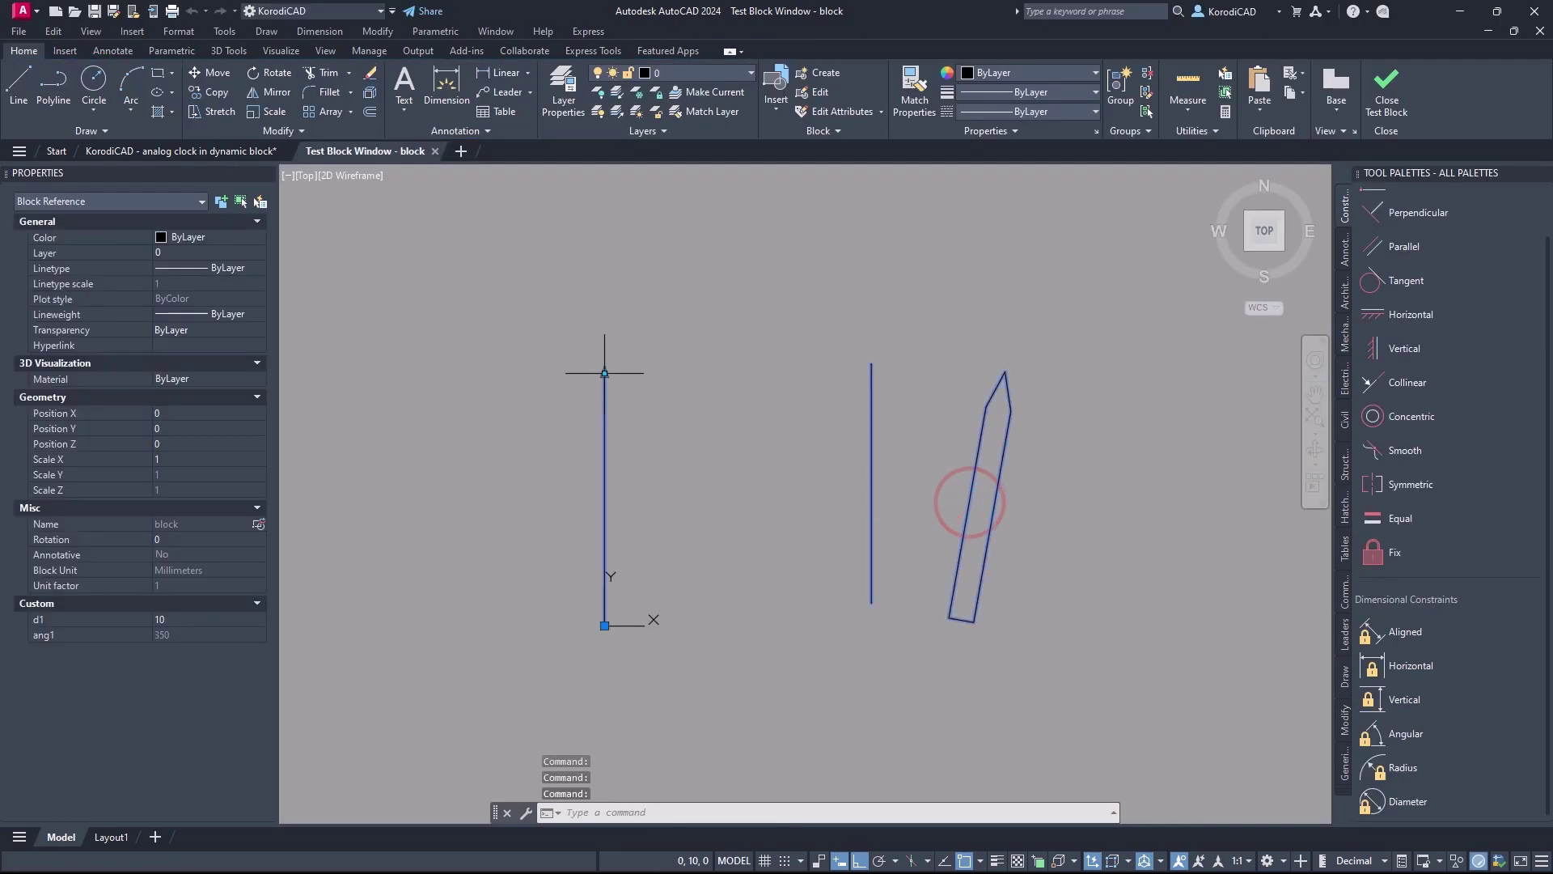
{"action": "left_click", "coordinate": [604, 373]}
{"action": "left_click", "coordinate": [606, 547]}
{"action": "left_click", "coordinate": [603, 552]}
{"action": "left_click", "coordinate": [604, 167]}
{"action": "left_click", "coordinate": [605, 167]}
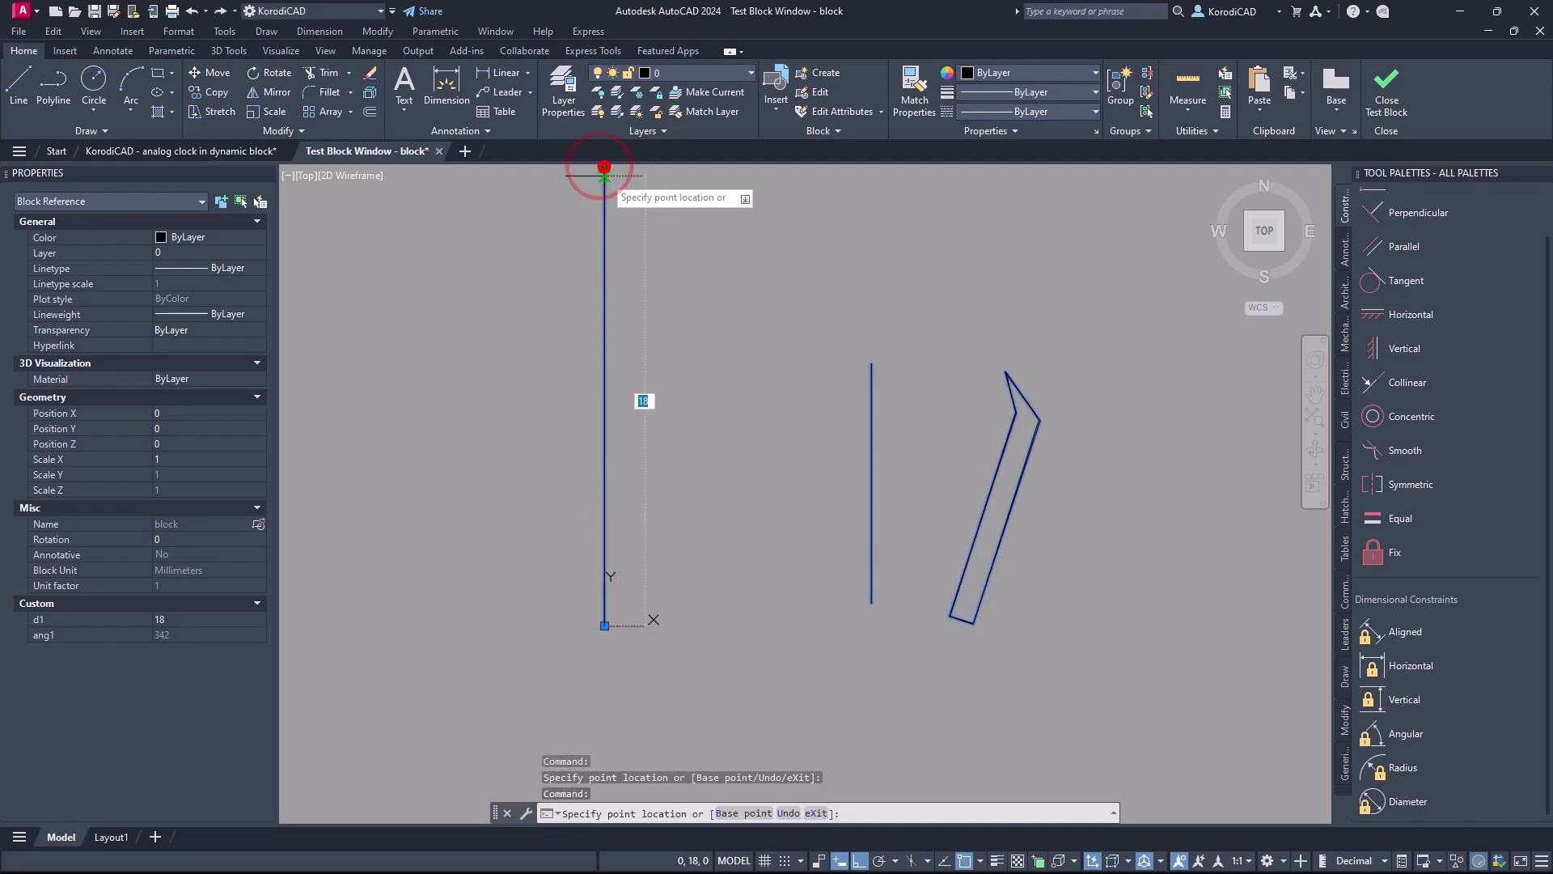
{"action": "left_click", "coordinate": [588, 474]}
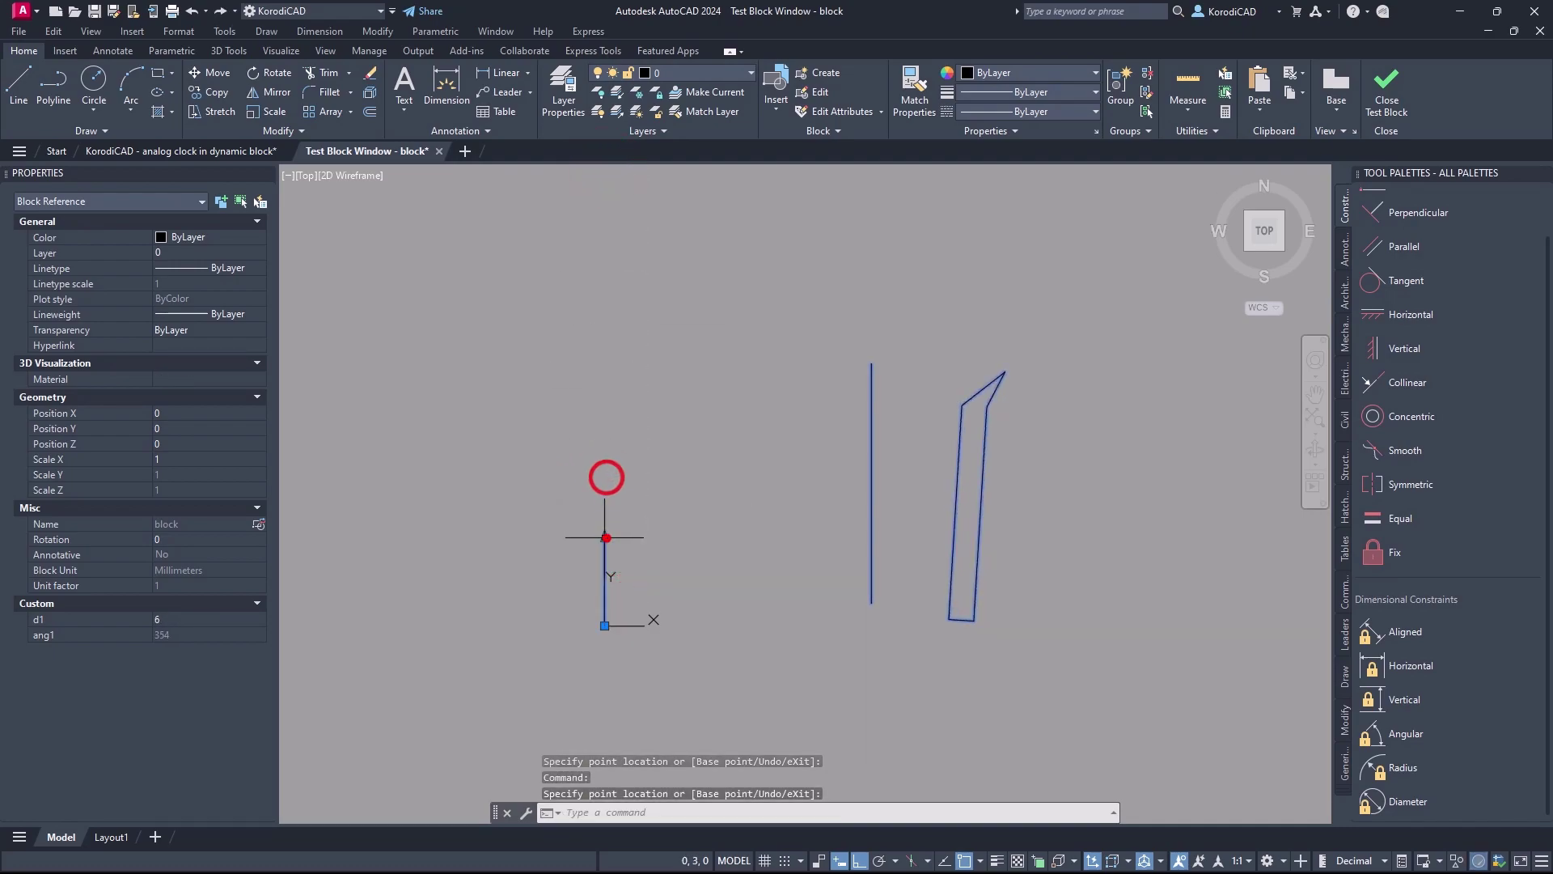
{"action": "left_click", "coordinate": [619, 309]}
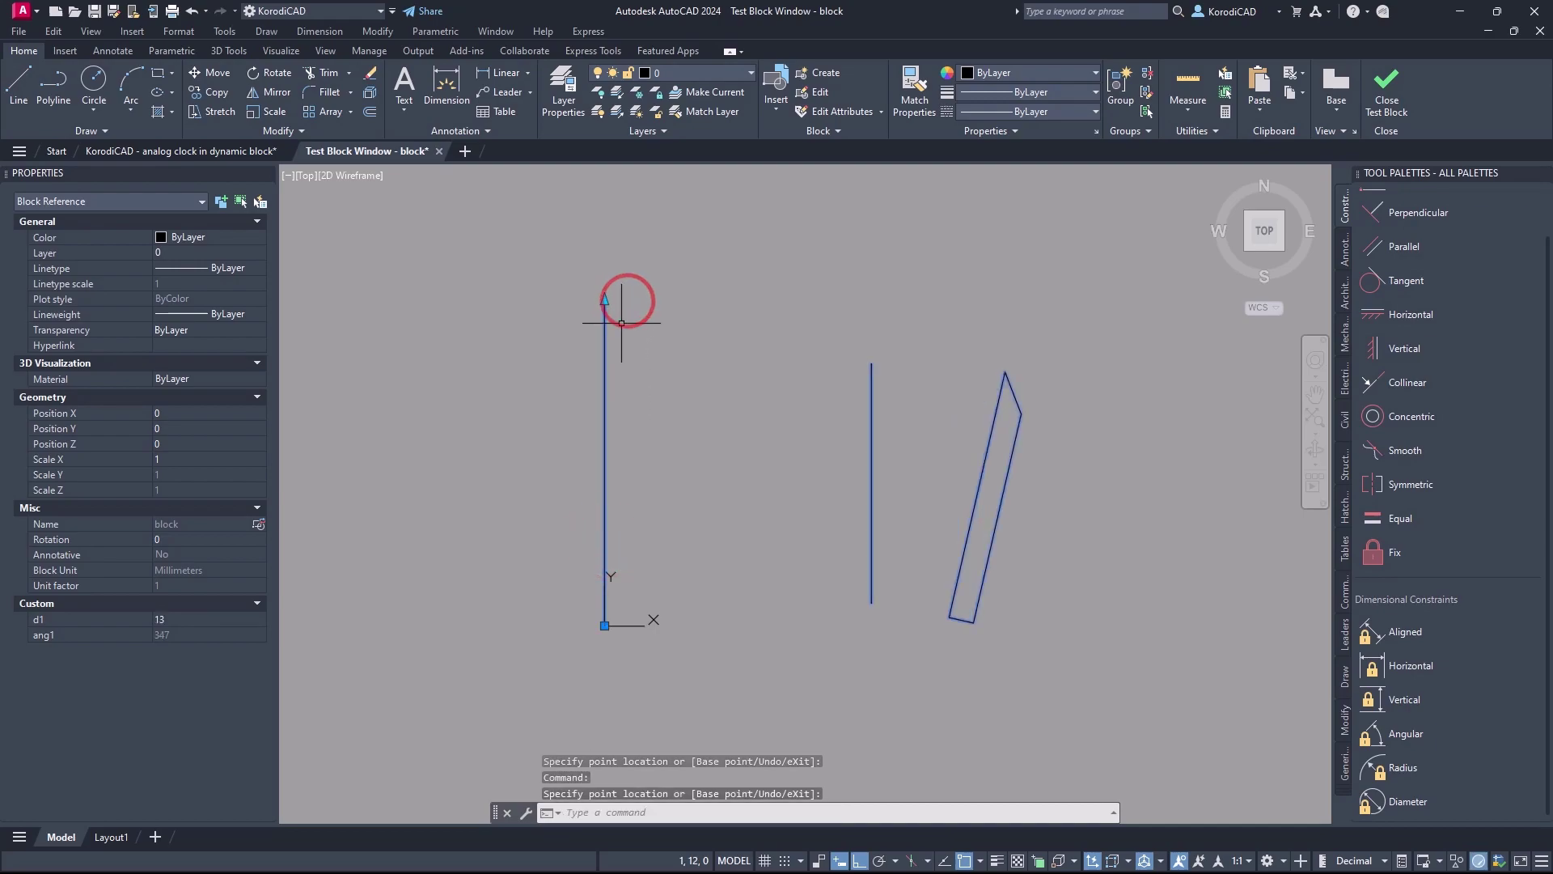
{"action": "left_click", "coordinate": [440, 150]}
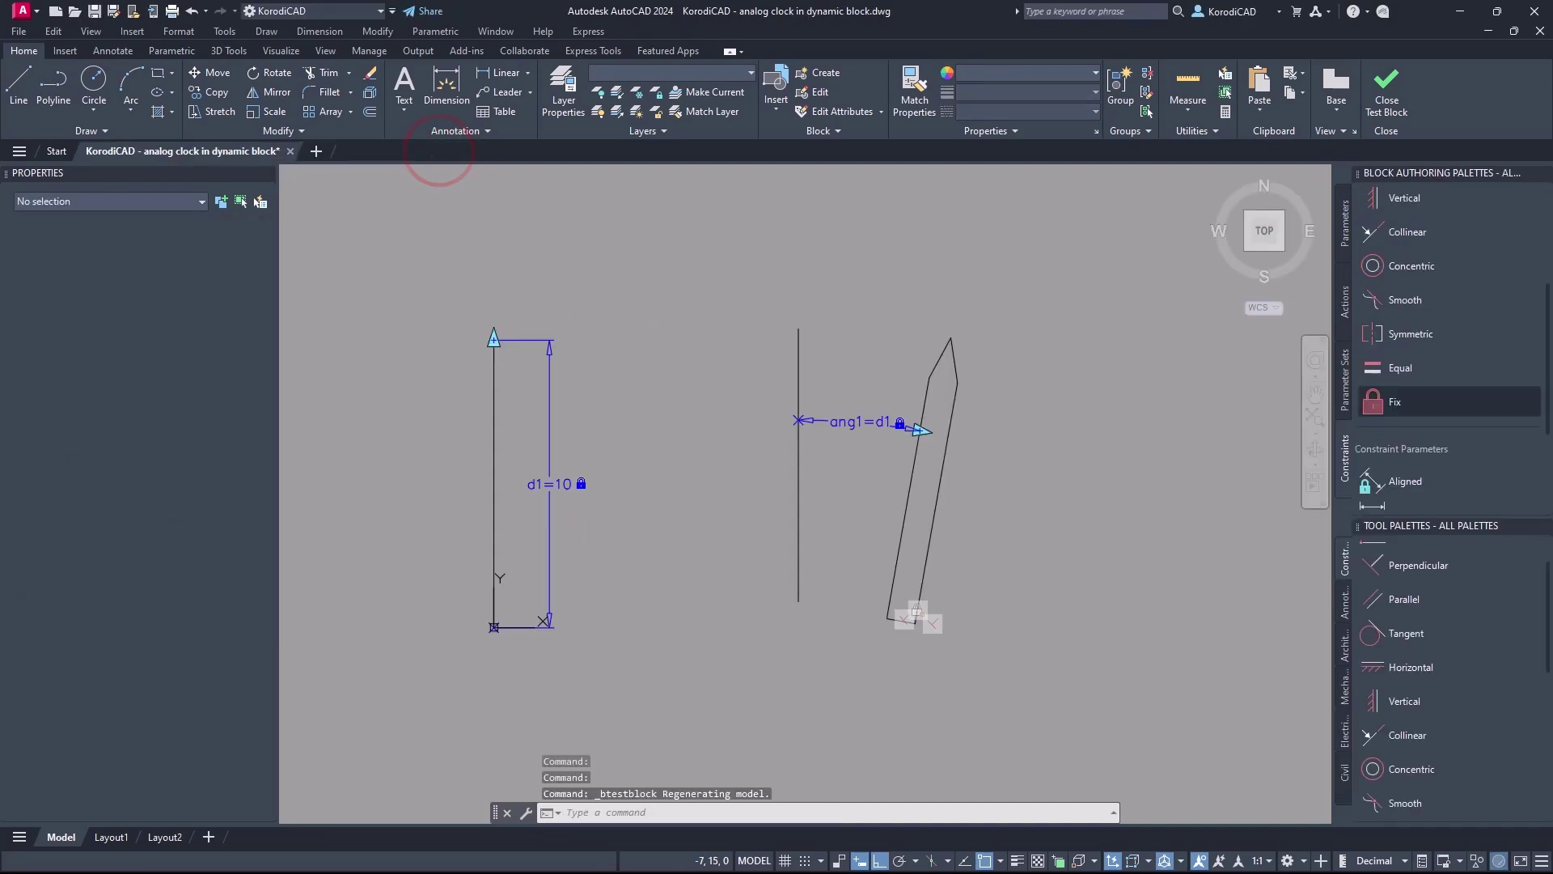
Add an angular constraint ang2=198 between the two pen tip edges
{"action": "scroll", "coordinate": [1436, 643], "scroll_direction": "down", "scroll_amount": 5}
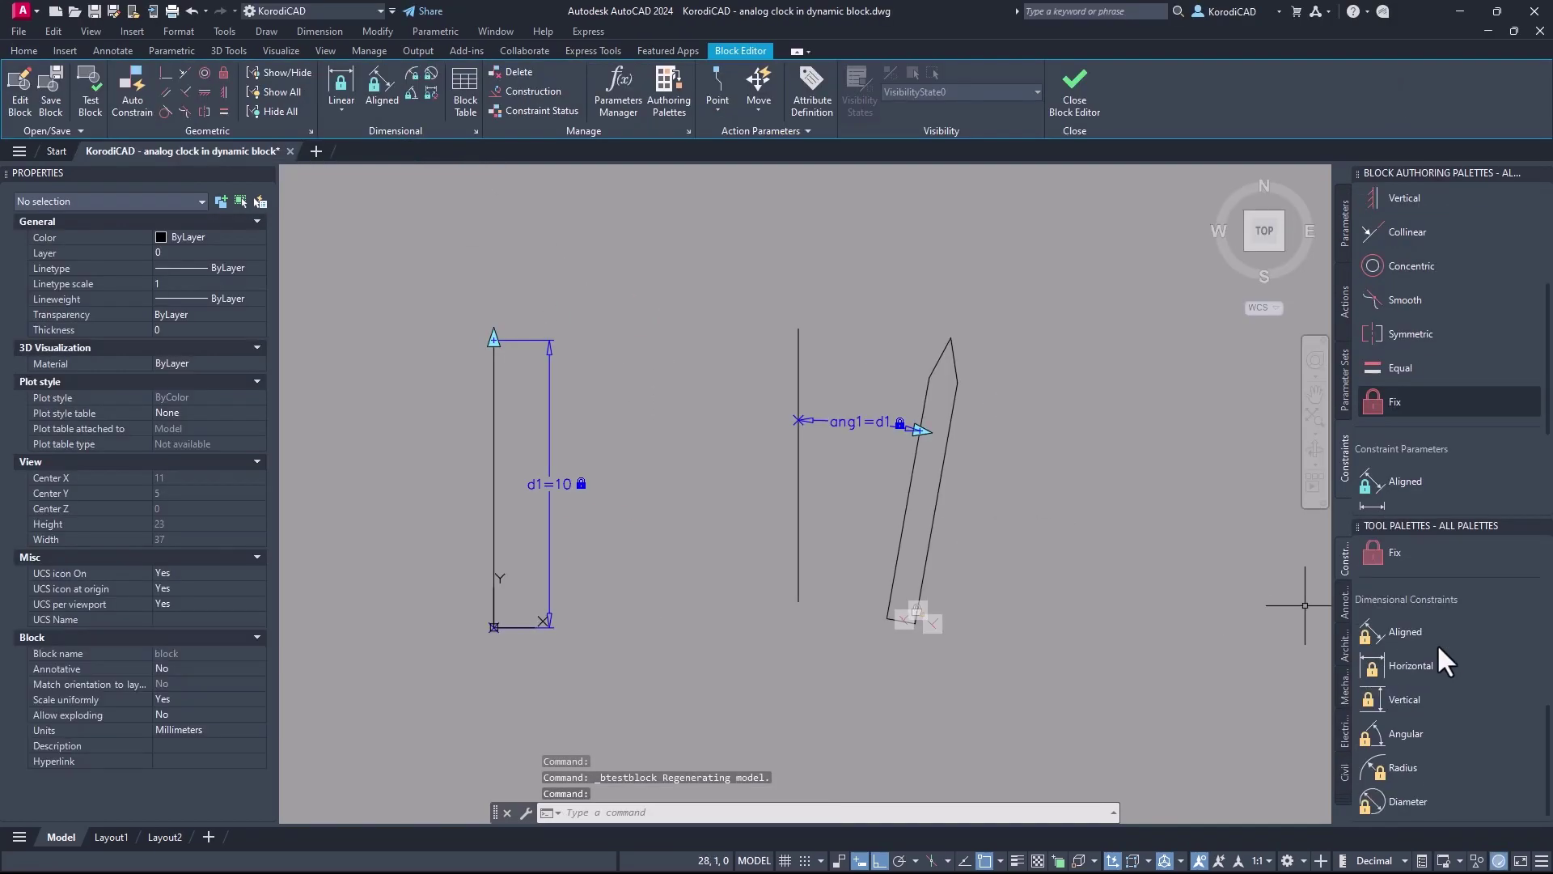
{"action": "left_click", "coordinate": [1412, 733]}
{"action": "left_click", "coordinate": [930, 392]}
{"action": "left_click", "coordinate": [925, 398]}
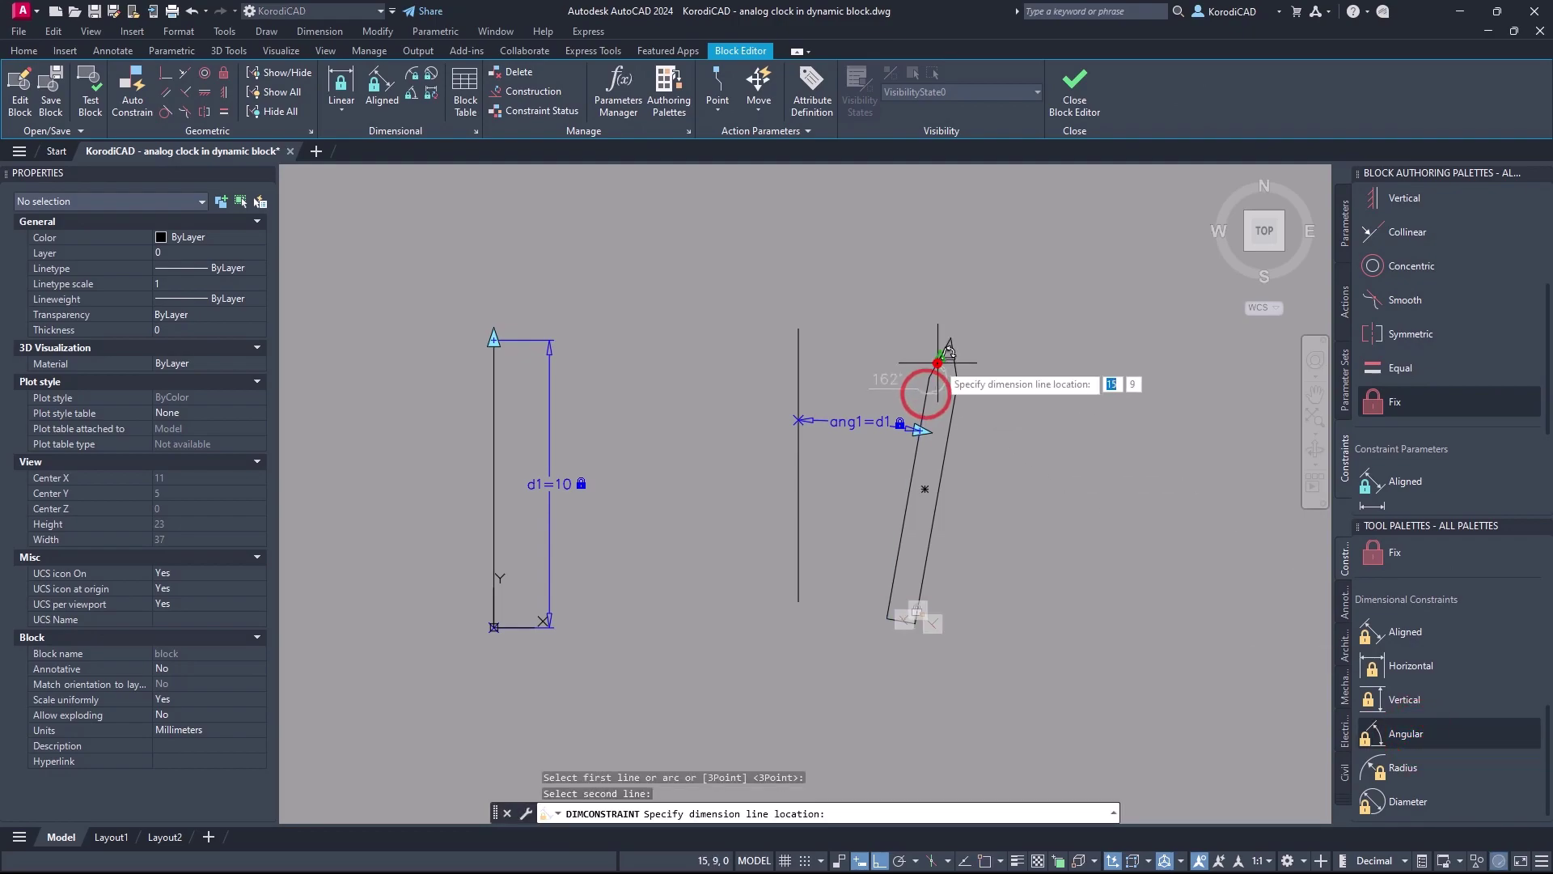
{"action": "scroll", "coordinate": [934, 388], "scroll_direction": "up", "scroll_amount": 4}
{"action": "left_click", "coordinate": [939, 392]}
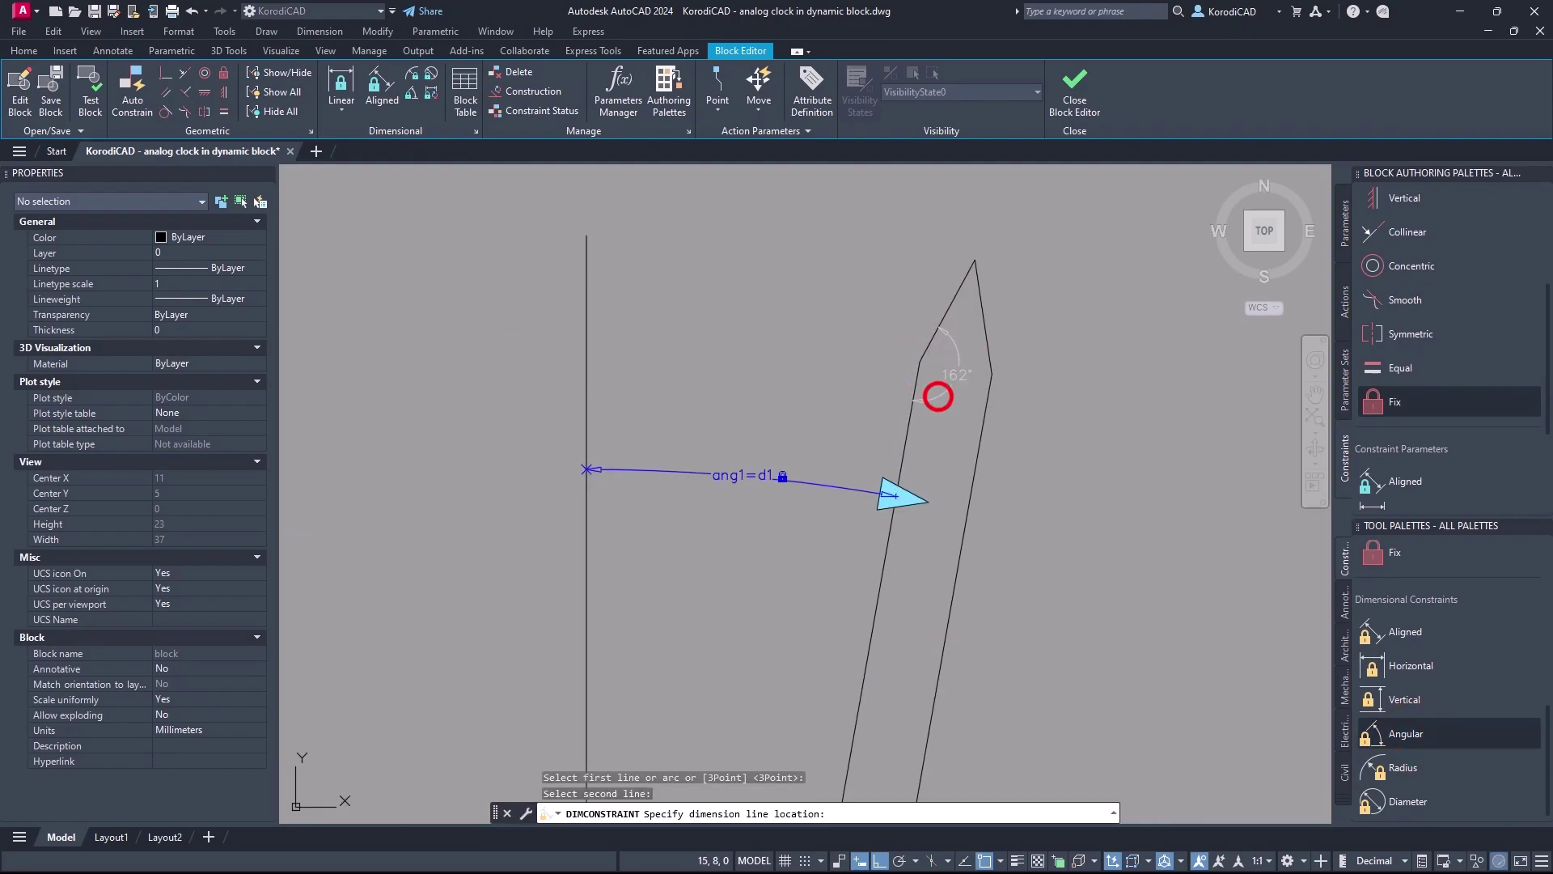
{"action": "key", "text": "Return"}
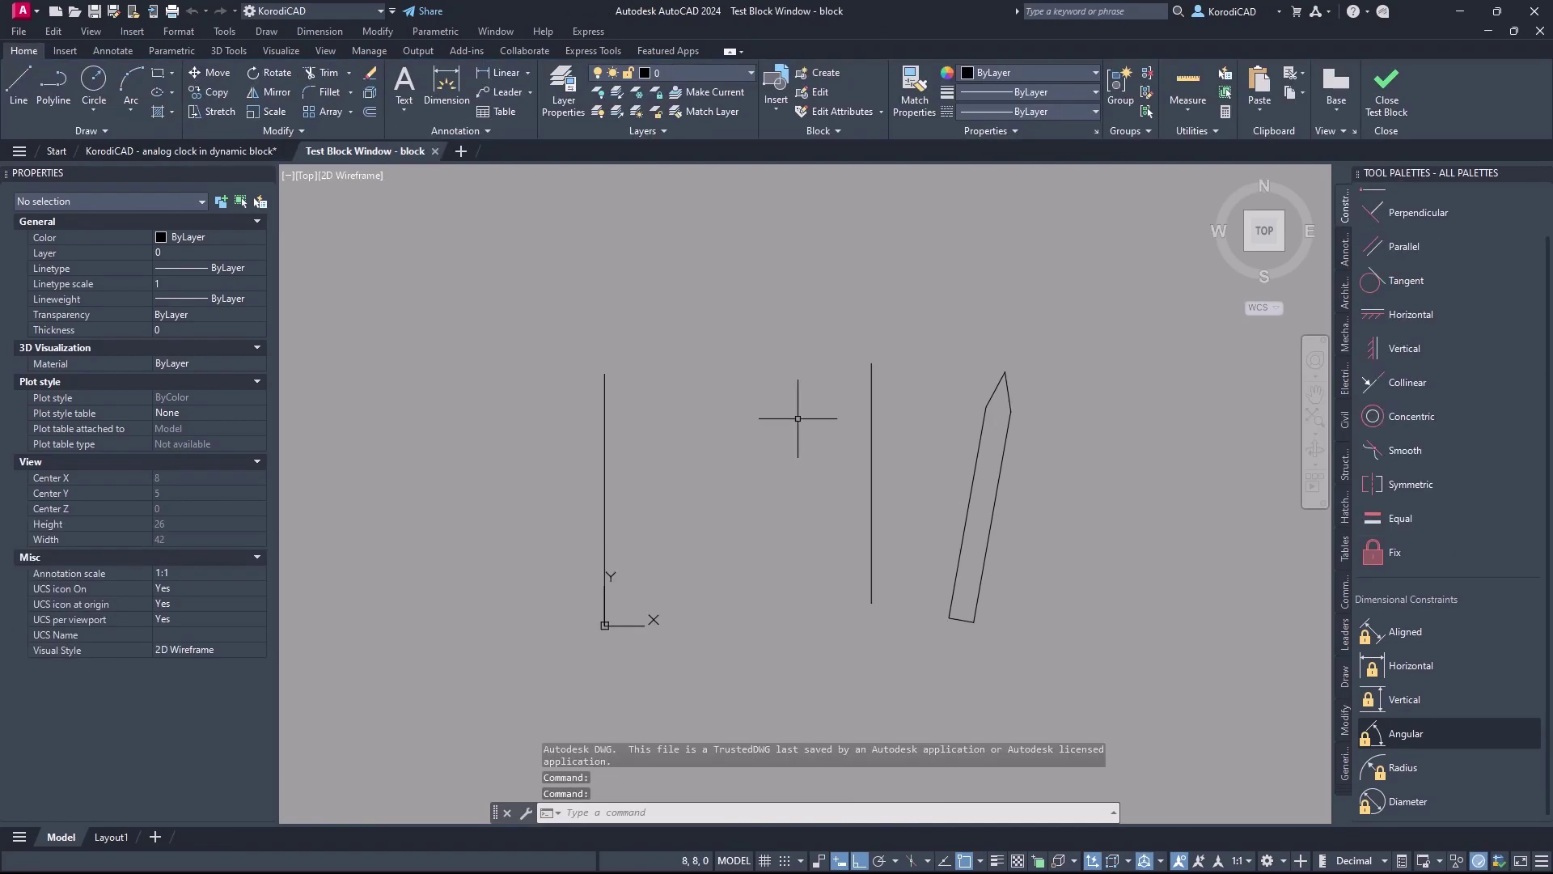
Test the block by stretching d1 to 7, 33 and 3, then lengthen it back
{"action": "left_click", "coordinate": [772, 432]}
{"action": "left_click", "coordinate": [531, 474]}
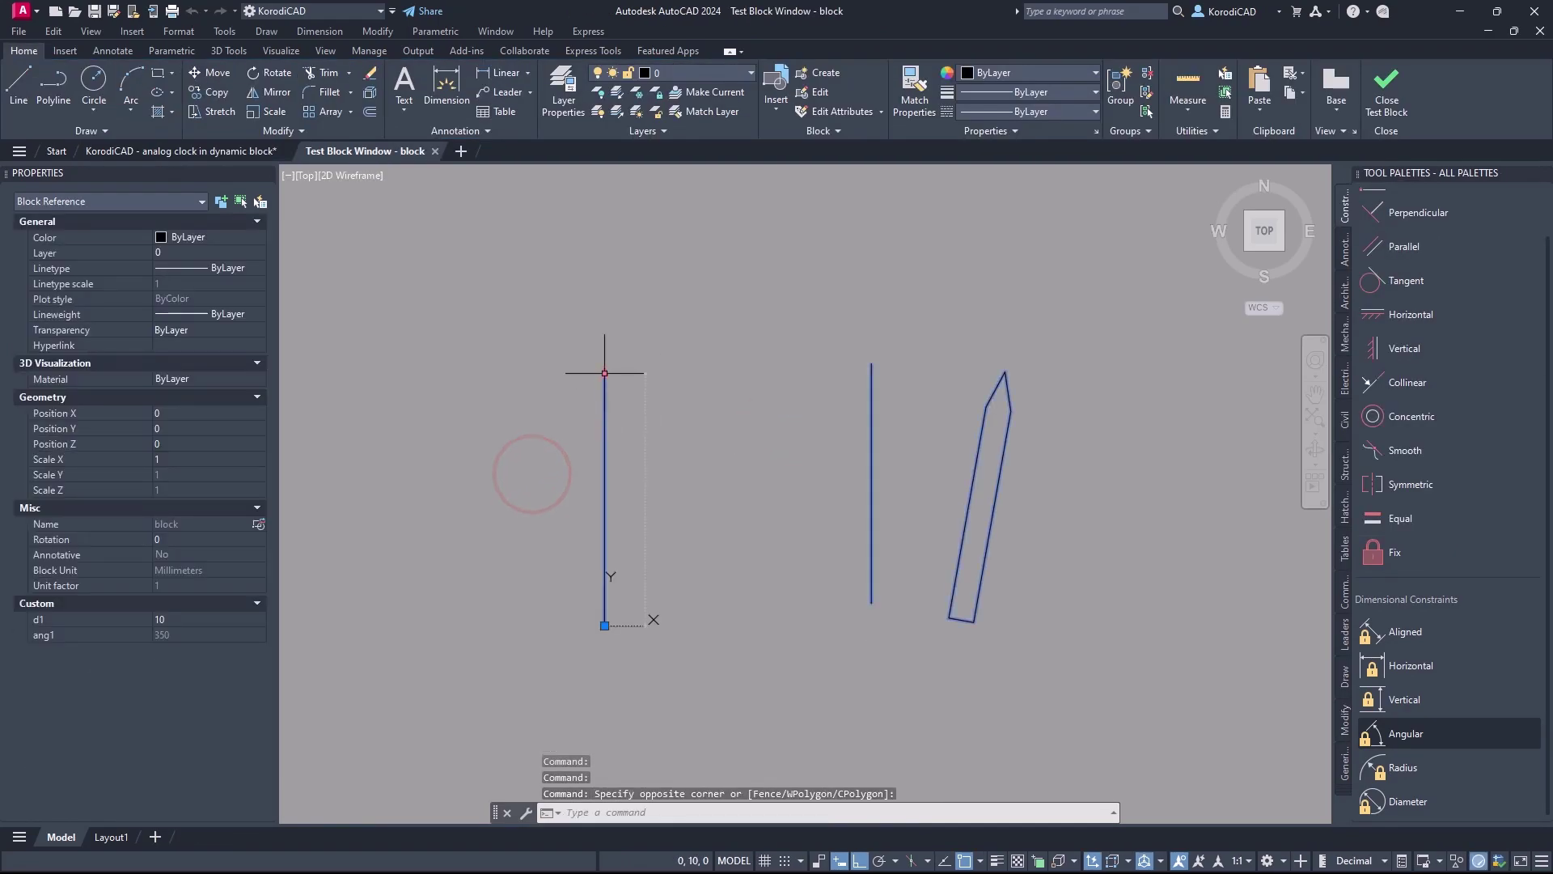
{"action": "left_click", "coordinate": [604, 373]}
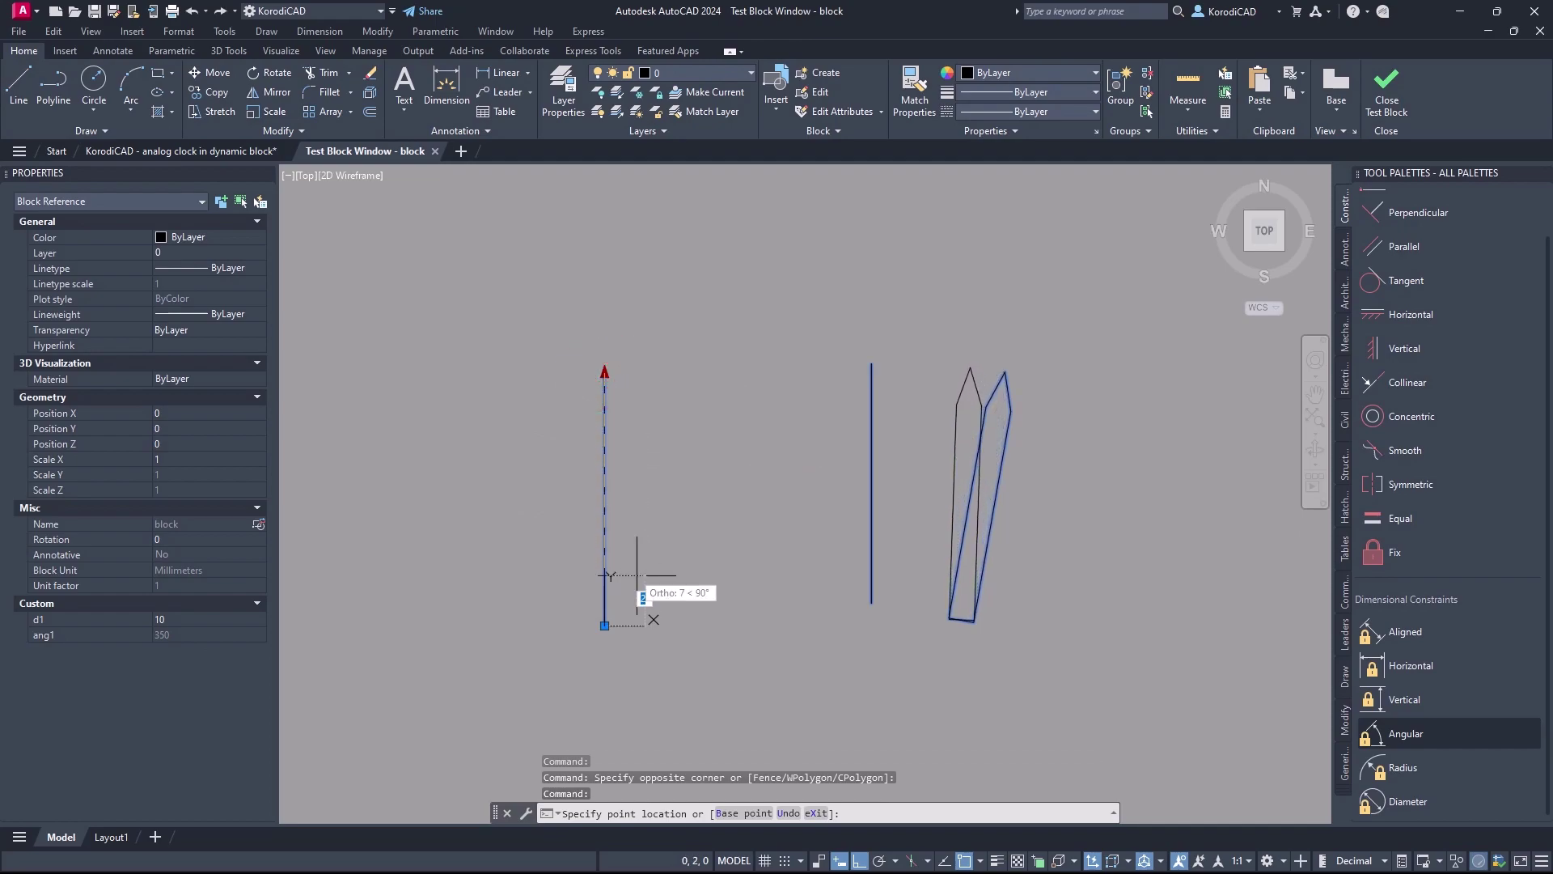
{"action": "left_click", "coordinate": [606, 453]}
{"action": "scroll", "coordinate": [647, 447], "scroll_direction": "down", "scroll_amount": 2}
{"action": "middle_click_drag", "start_coordinate": [652, 444], "coordinate": [649, 634]}
{"action": "left_click", "coordinate": [637, 616]}
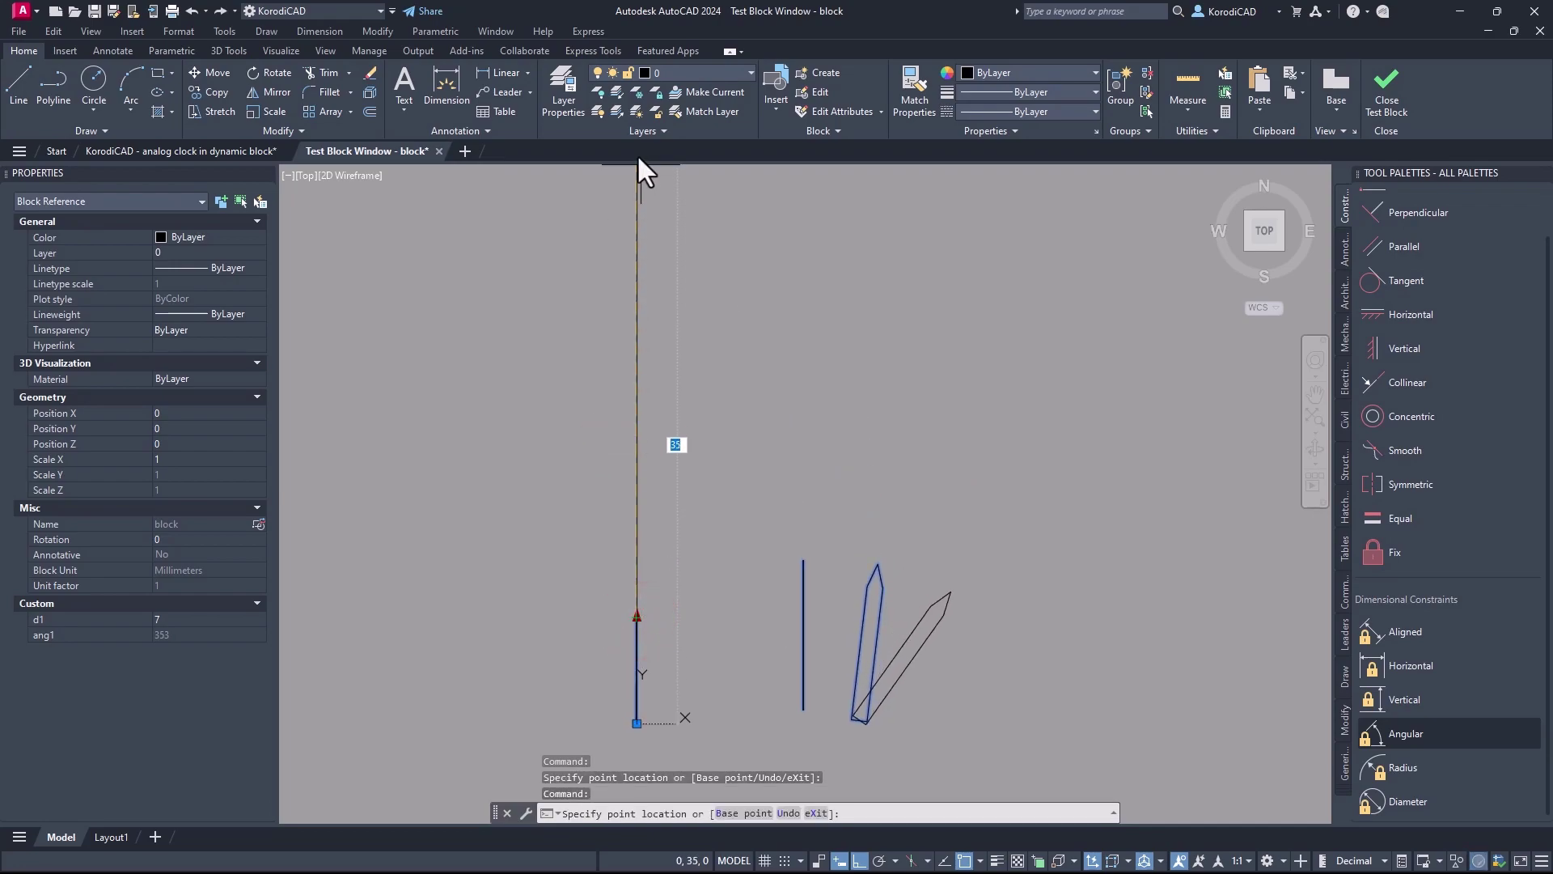
{"action": "left_click", "coordinate": [608, 198]}
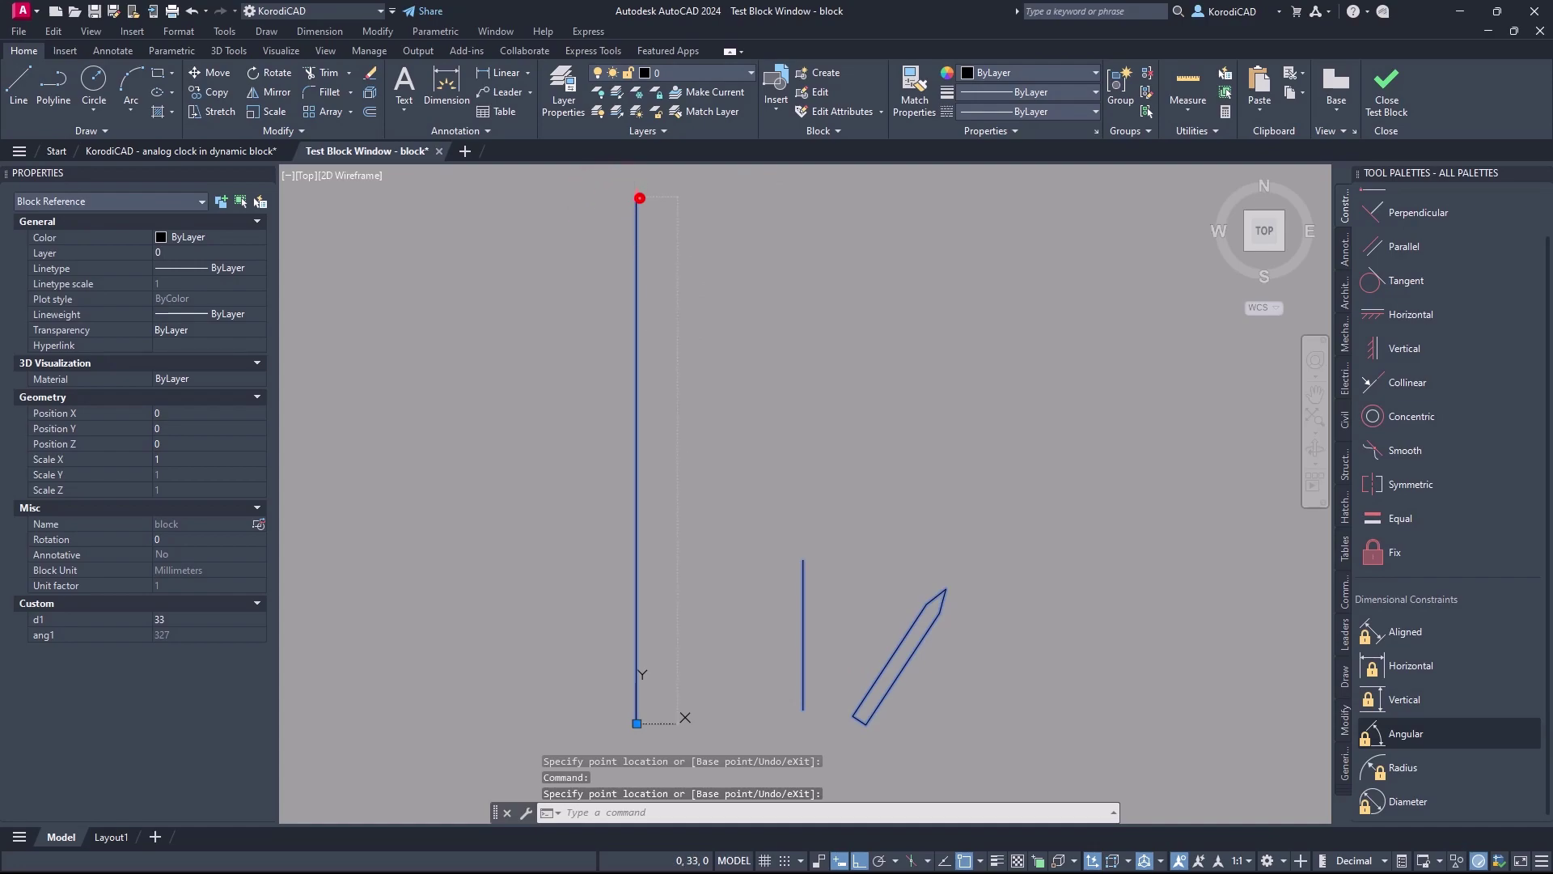
{"action": "left_click", "coordinate": [639, 198]}
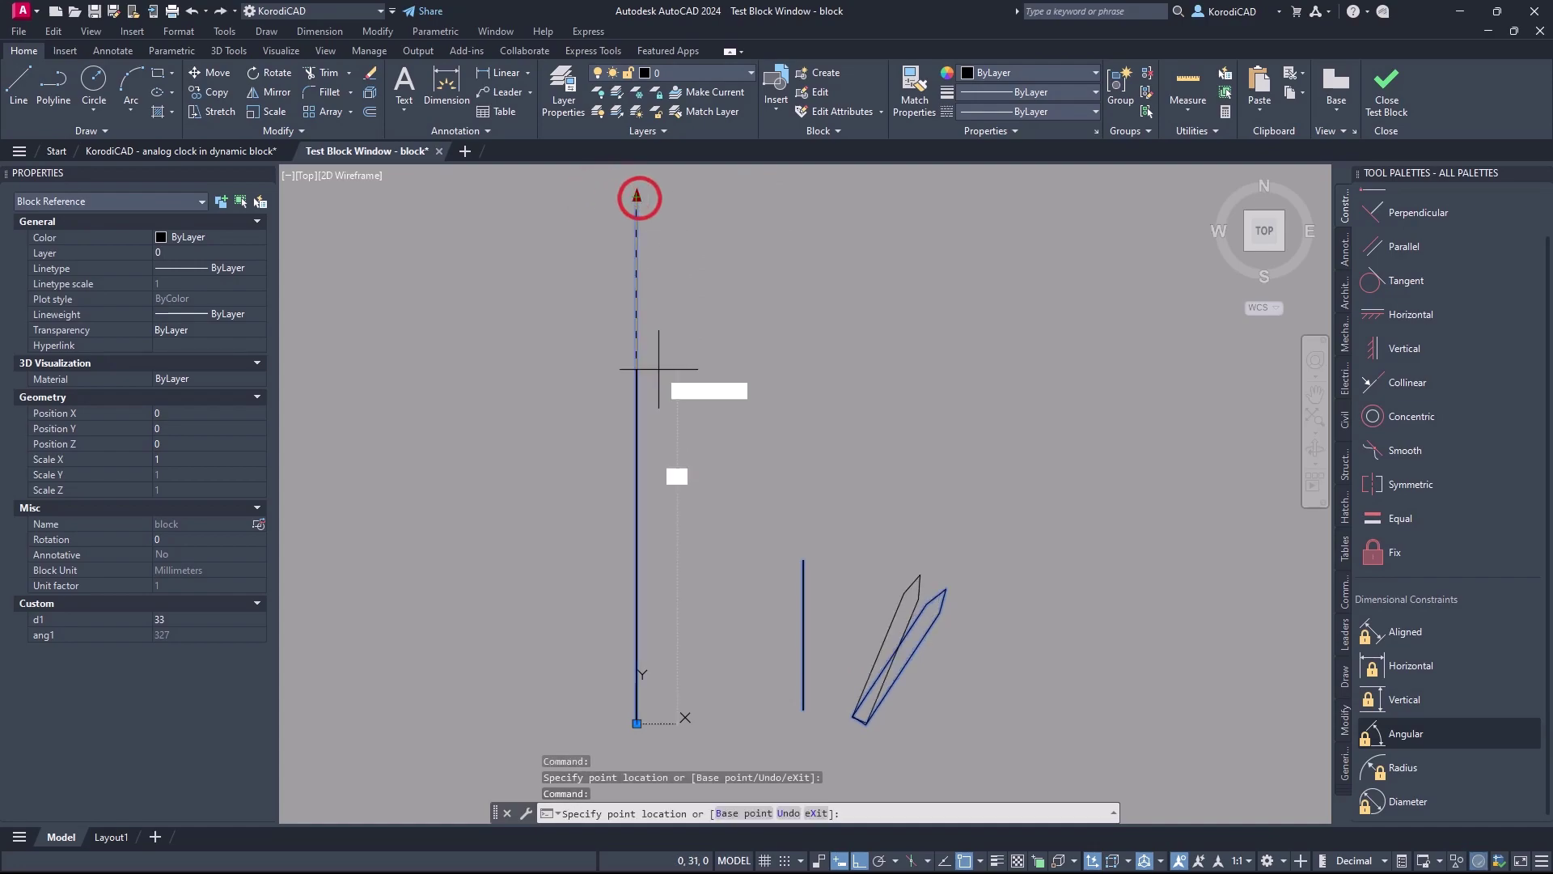
{"action": "left_click", "coordinate": [679, 673]}
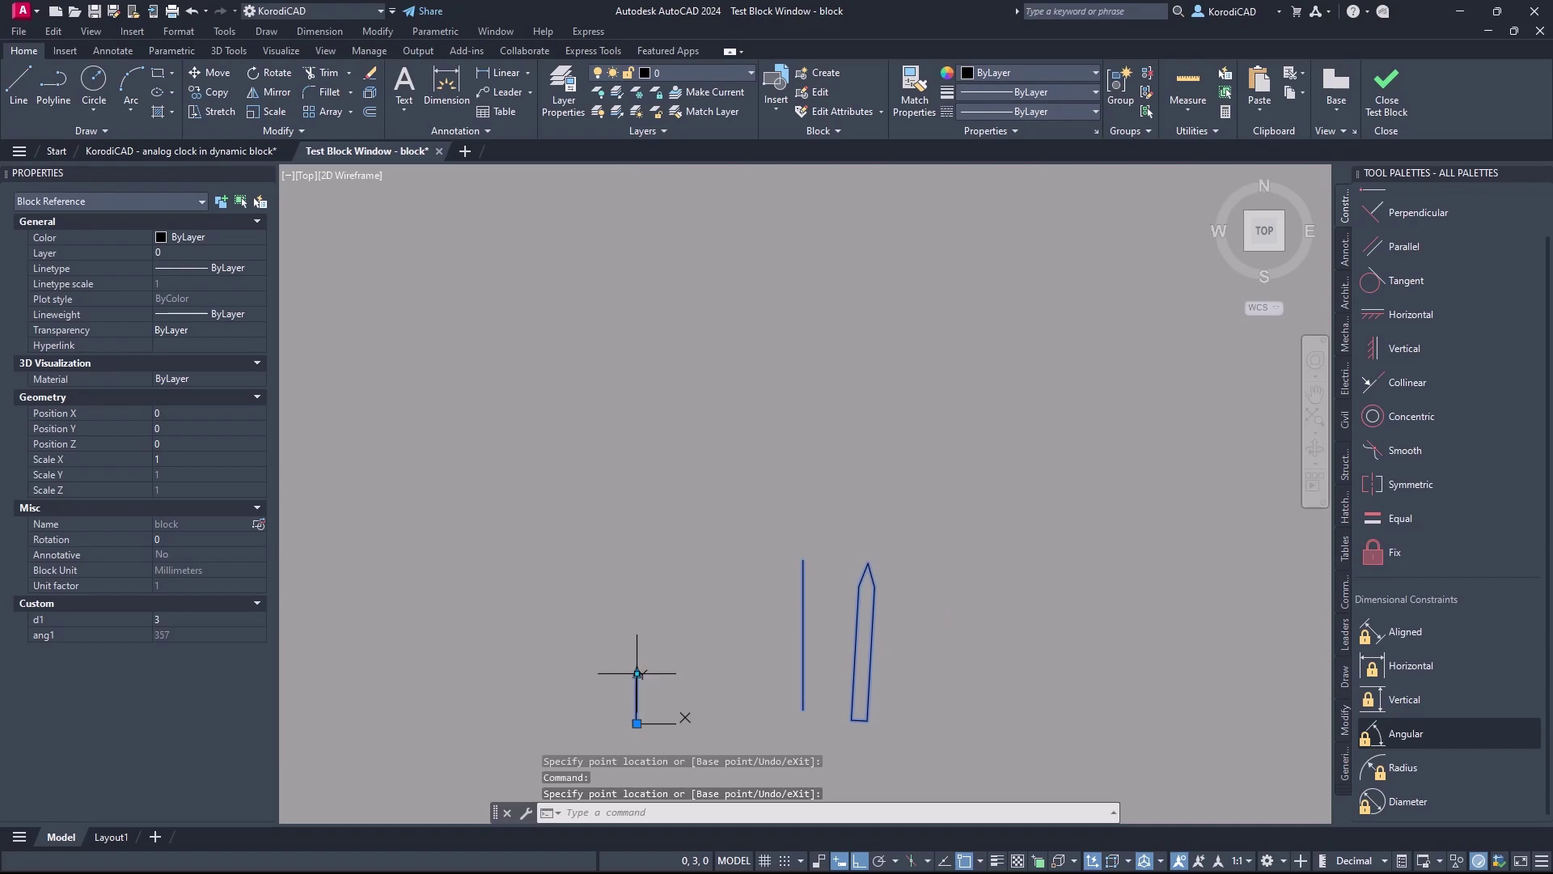
{"action": "left_click", "coordinate": [639, 259]}
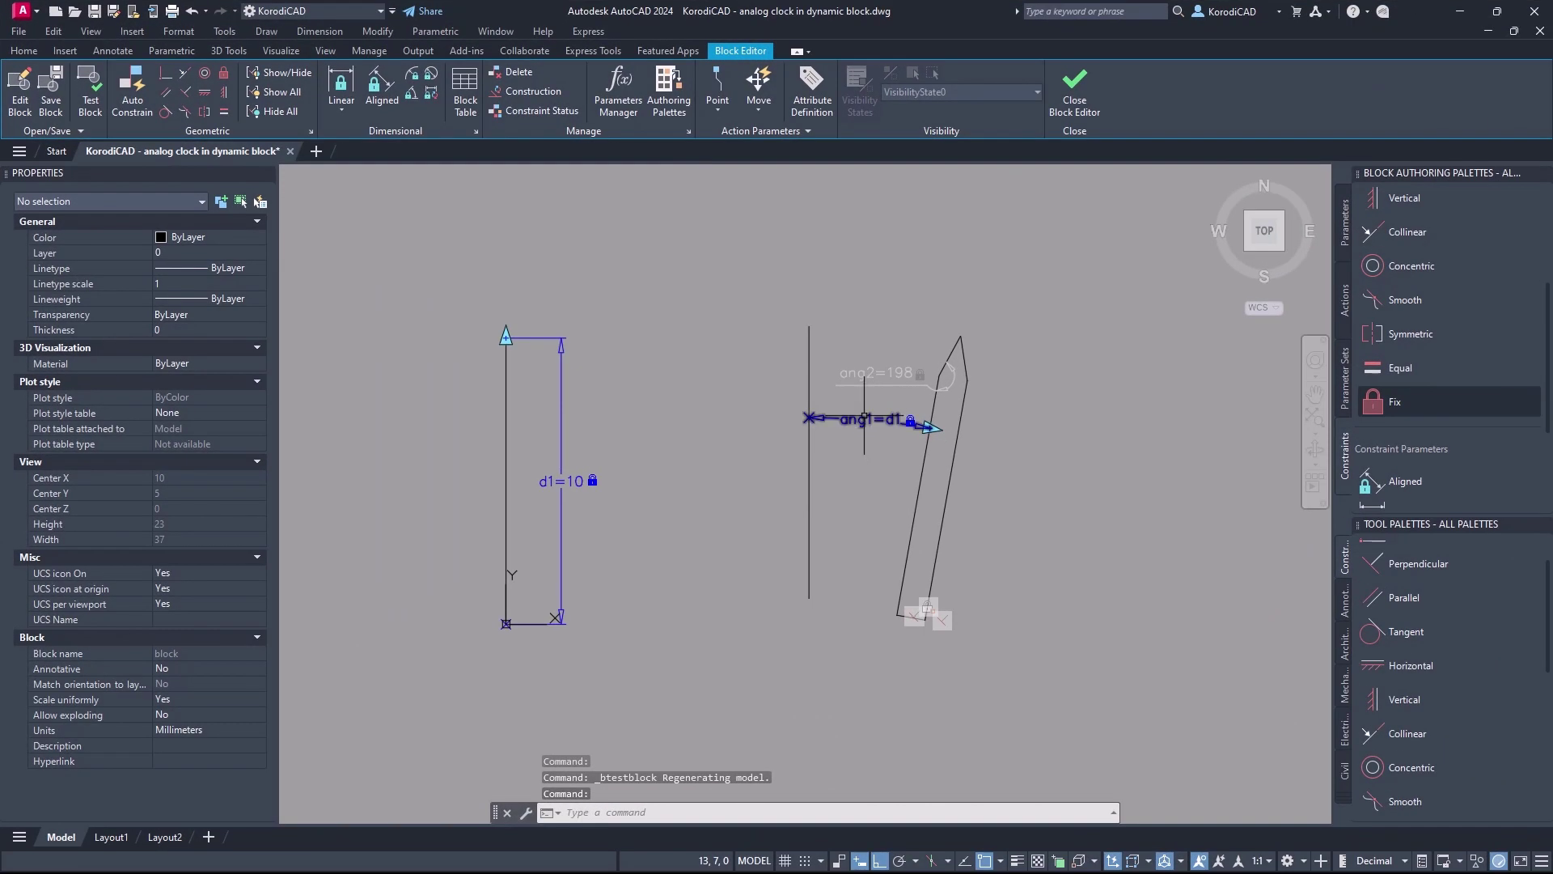
Edit the ang1 constraint so its expression reads d1*15
{"action": "left_click", "coordinate": [864, 418]}
{"action": "double_click", "coordinate": [864, 417]}
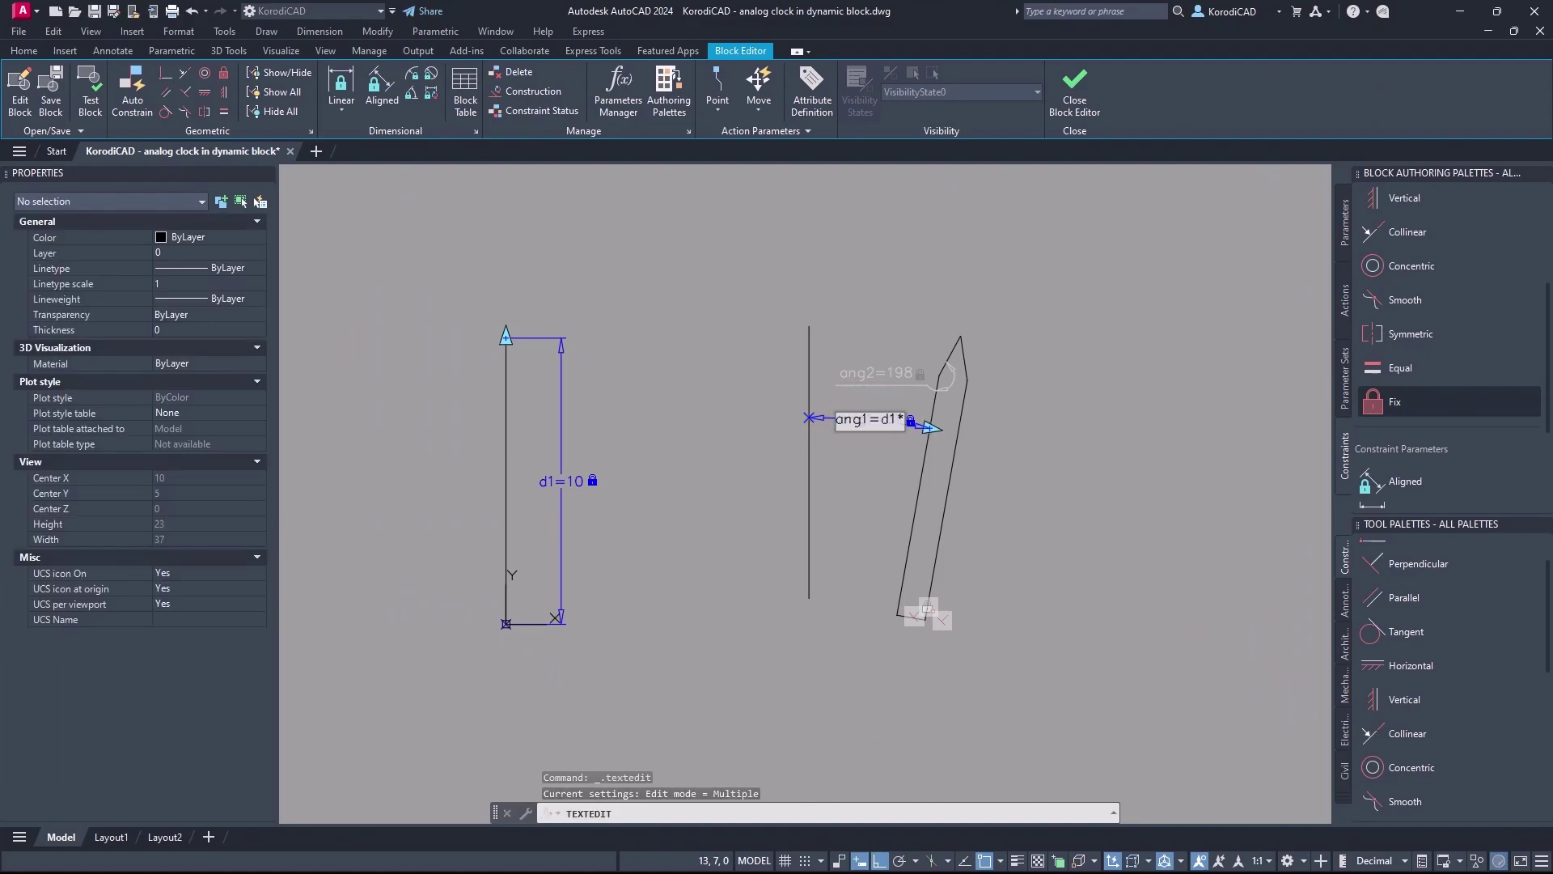
{"action": "key", "text": "Return"}
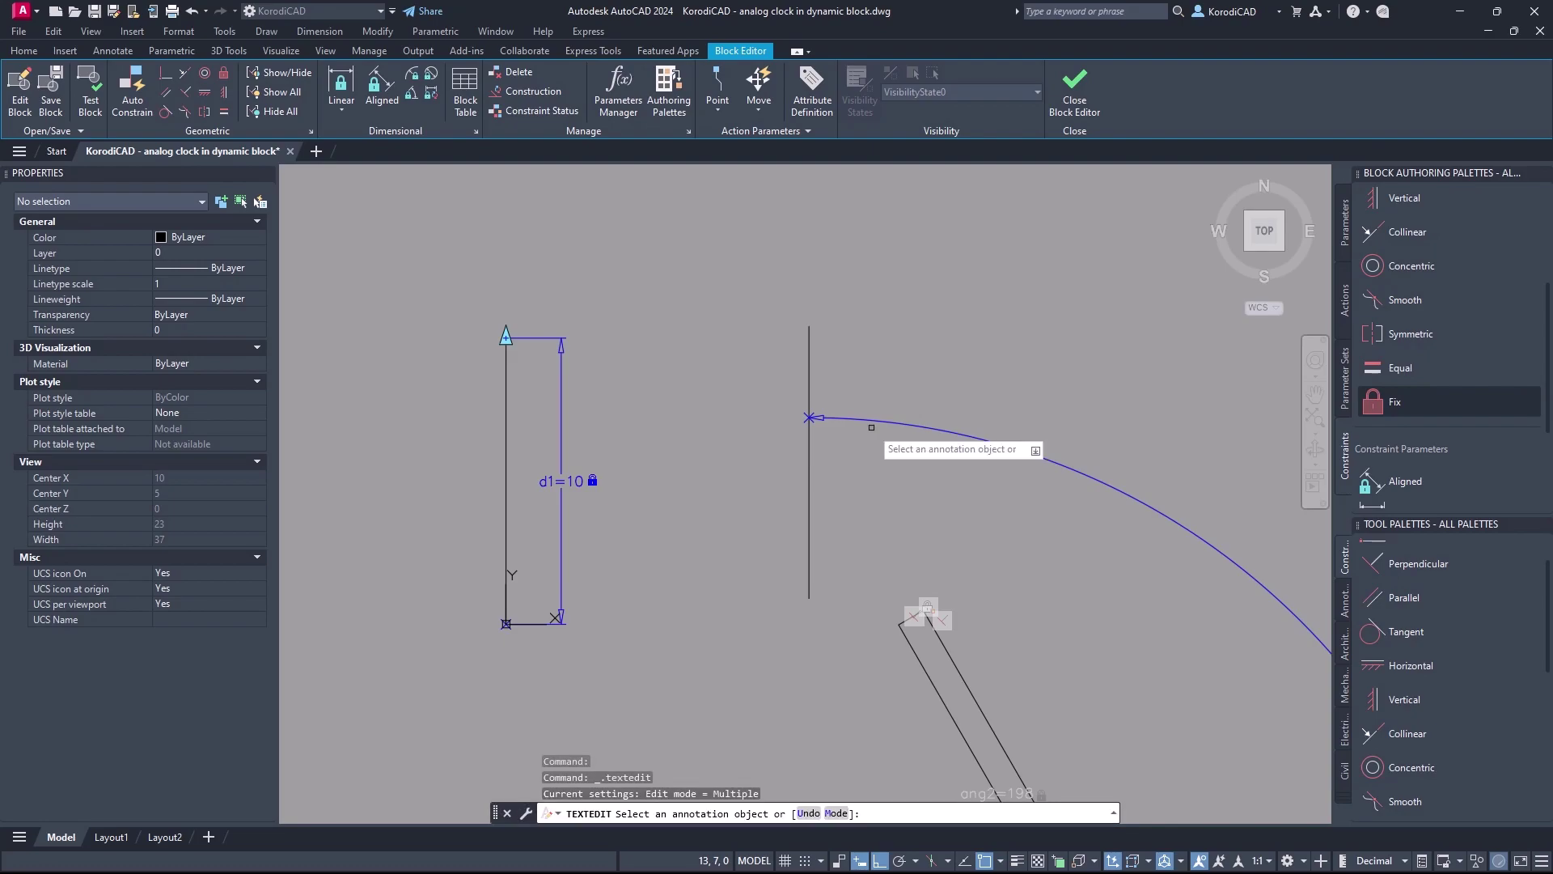
{"action": "right_click", "coordinate": [935, 488]}
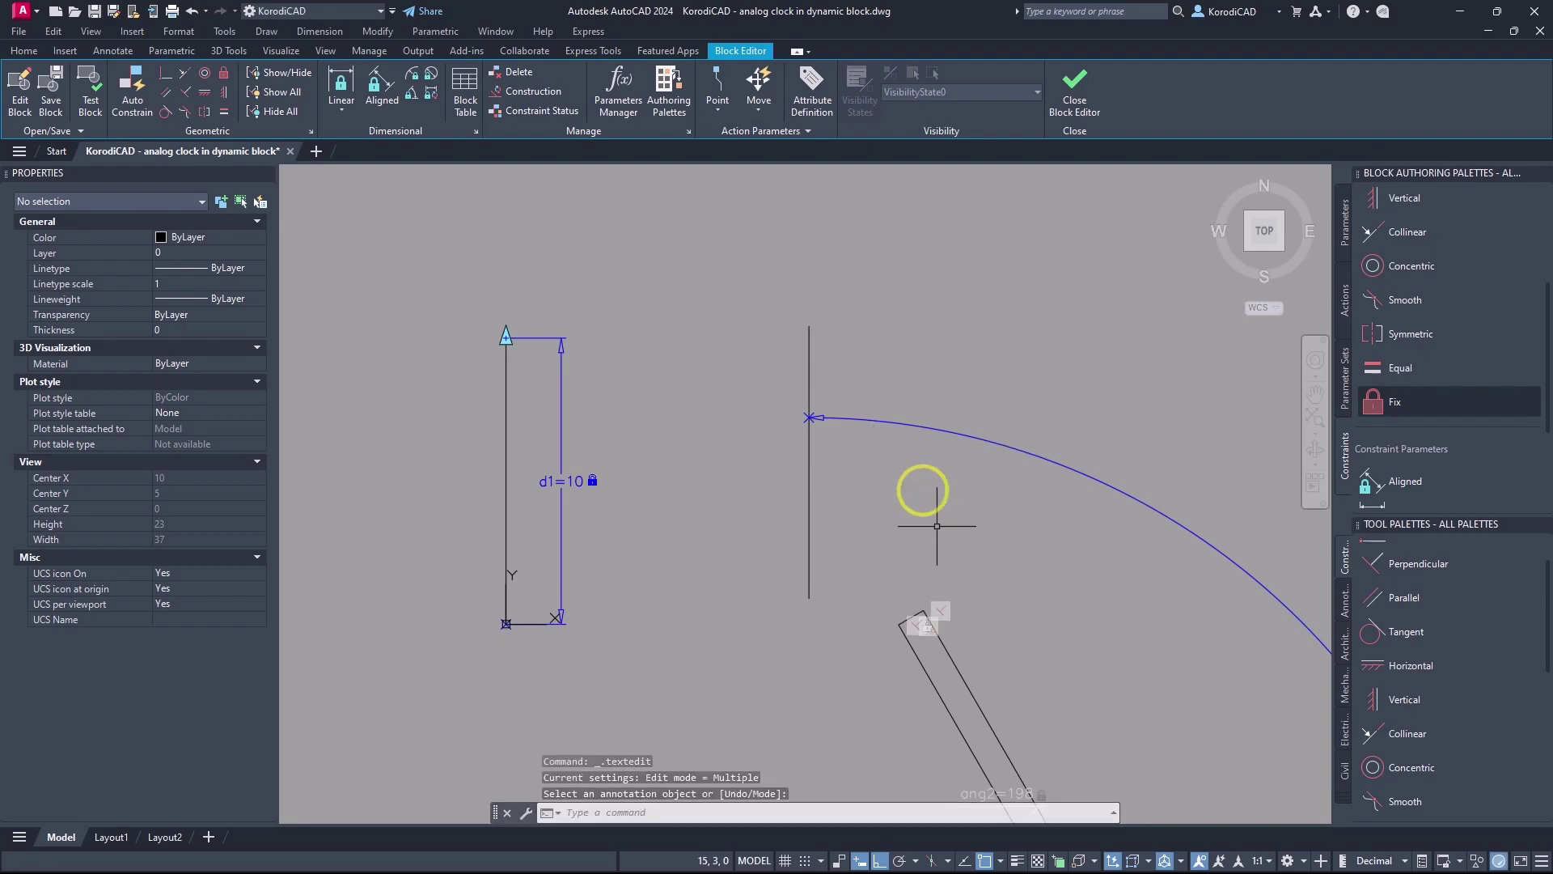
{"action": "scroll", "coordinate": [937, 526], "scroll_direction": "down", "scroll_amount": 4}
{"action": "middle_click_drag", "start_coordinate": [937, 526], "coordinate": [937, 479]}
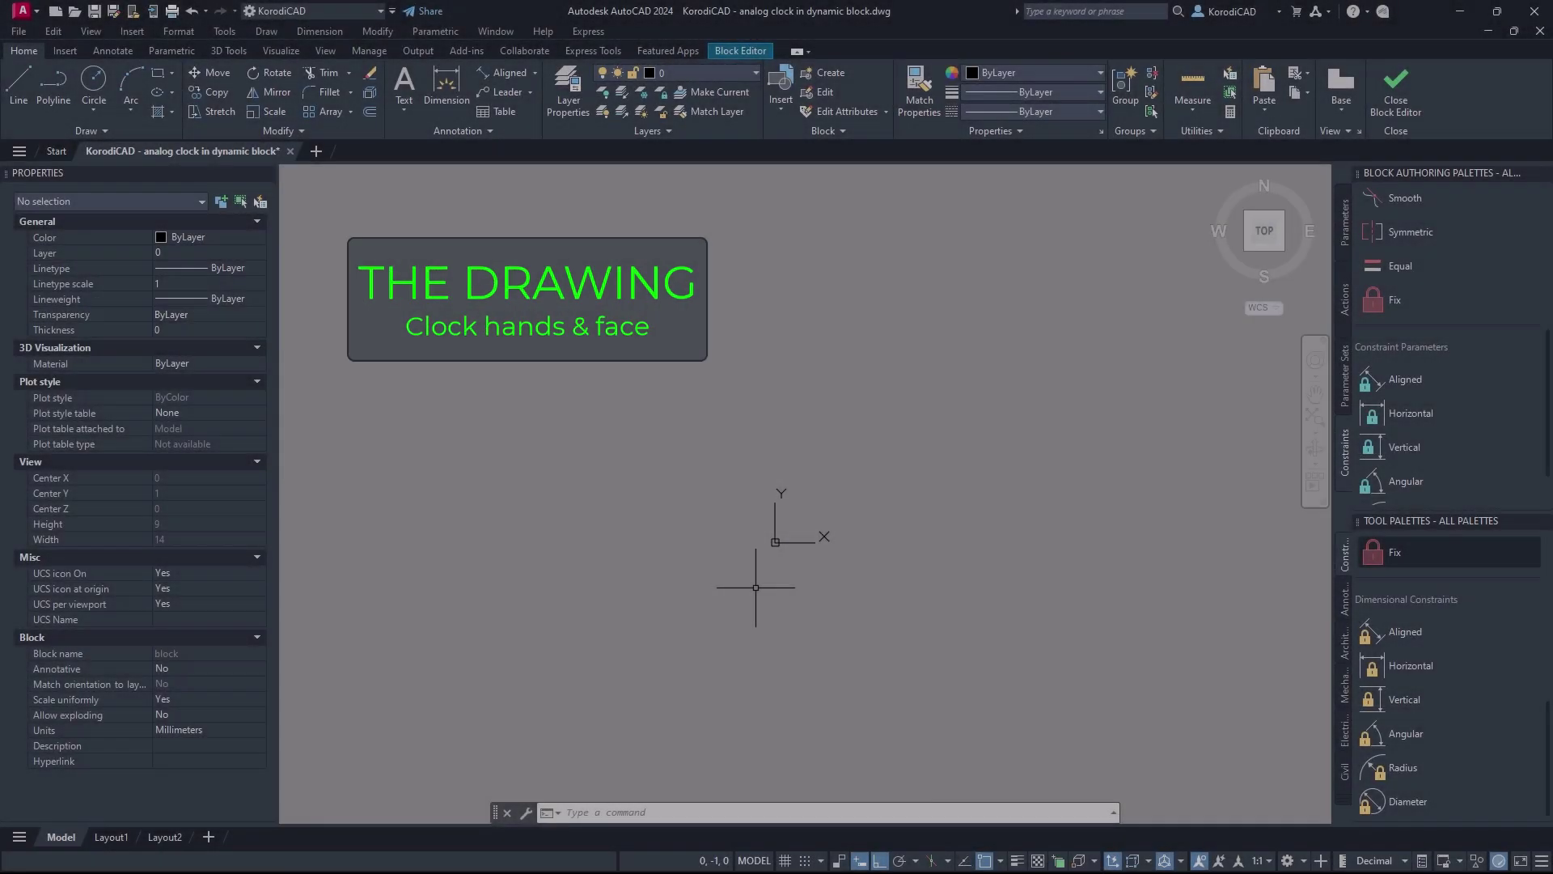
Draw a radius 0.5 circle centred at 0,0 with the C command
{"action": "type", "text": "c"}
{"action": "key", "text": "Return"}
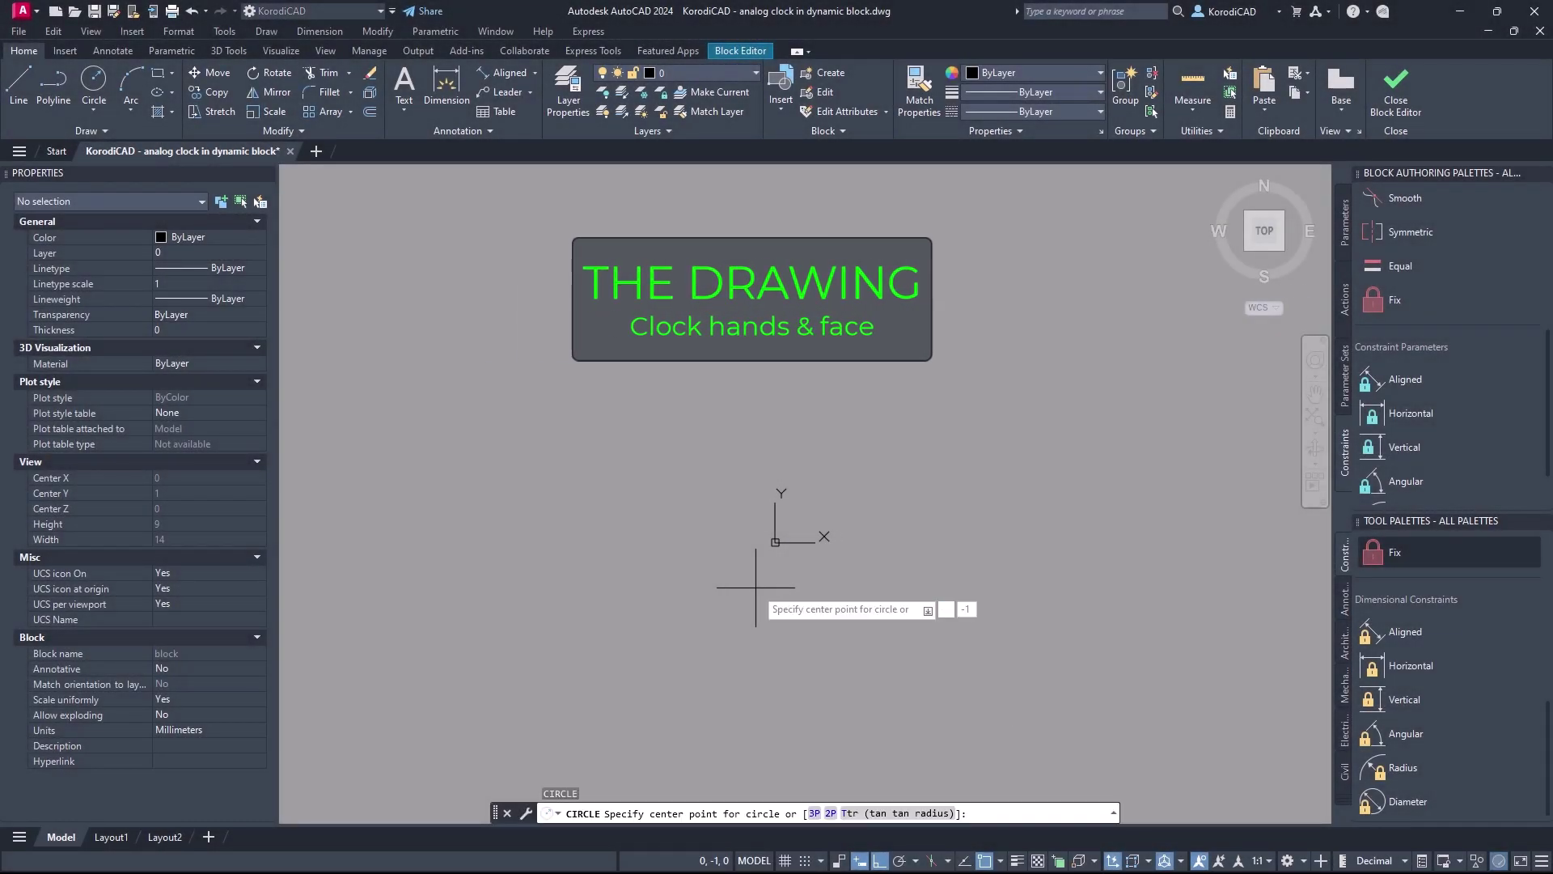
{"action": "type", "text": "0,0"}
{"action": "key", "text": "Return"}
{"action": "type", "text": "0.5"}
{"action": "key", "text": "Return"}
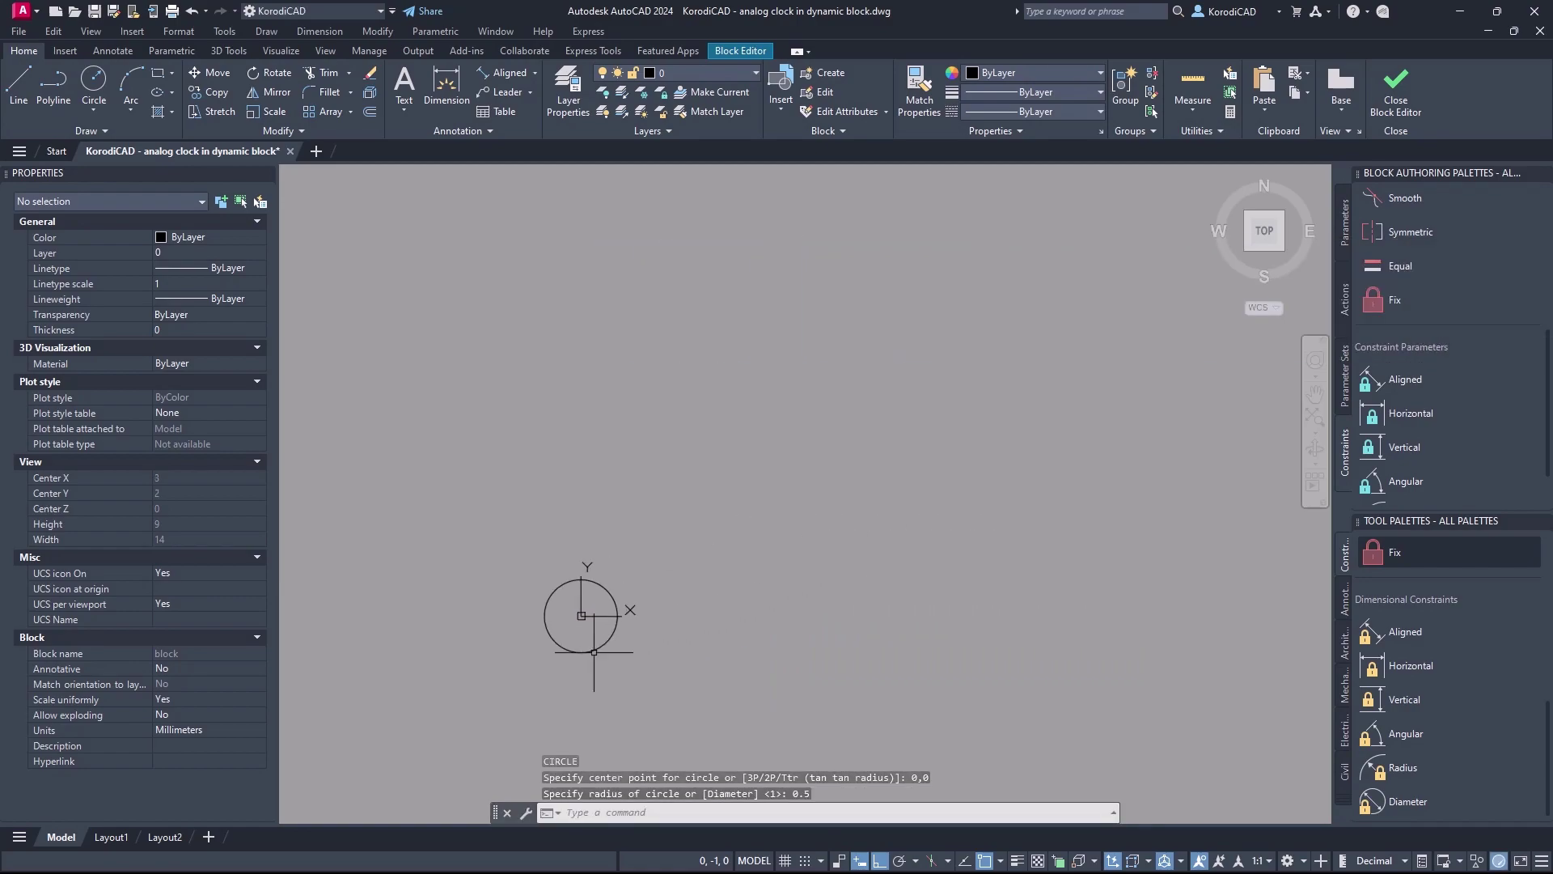
{"action": "scroll", "coordinate": [752, 663], "scroll_direction": "down", "scroll_amount": 4}
Draw a 1-wide, 8-tall rectangle rising from the centre circle
{"action": "type", "text": "Re"}
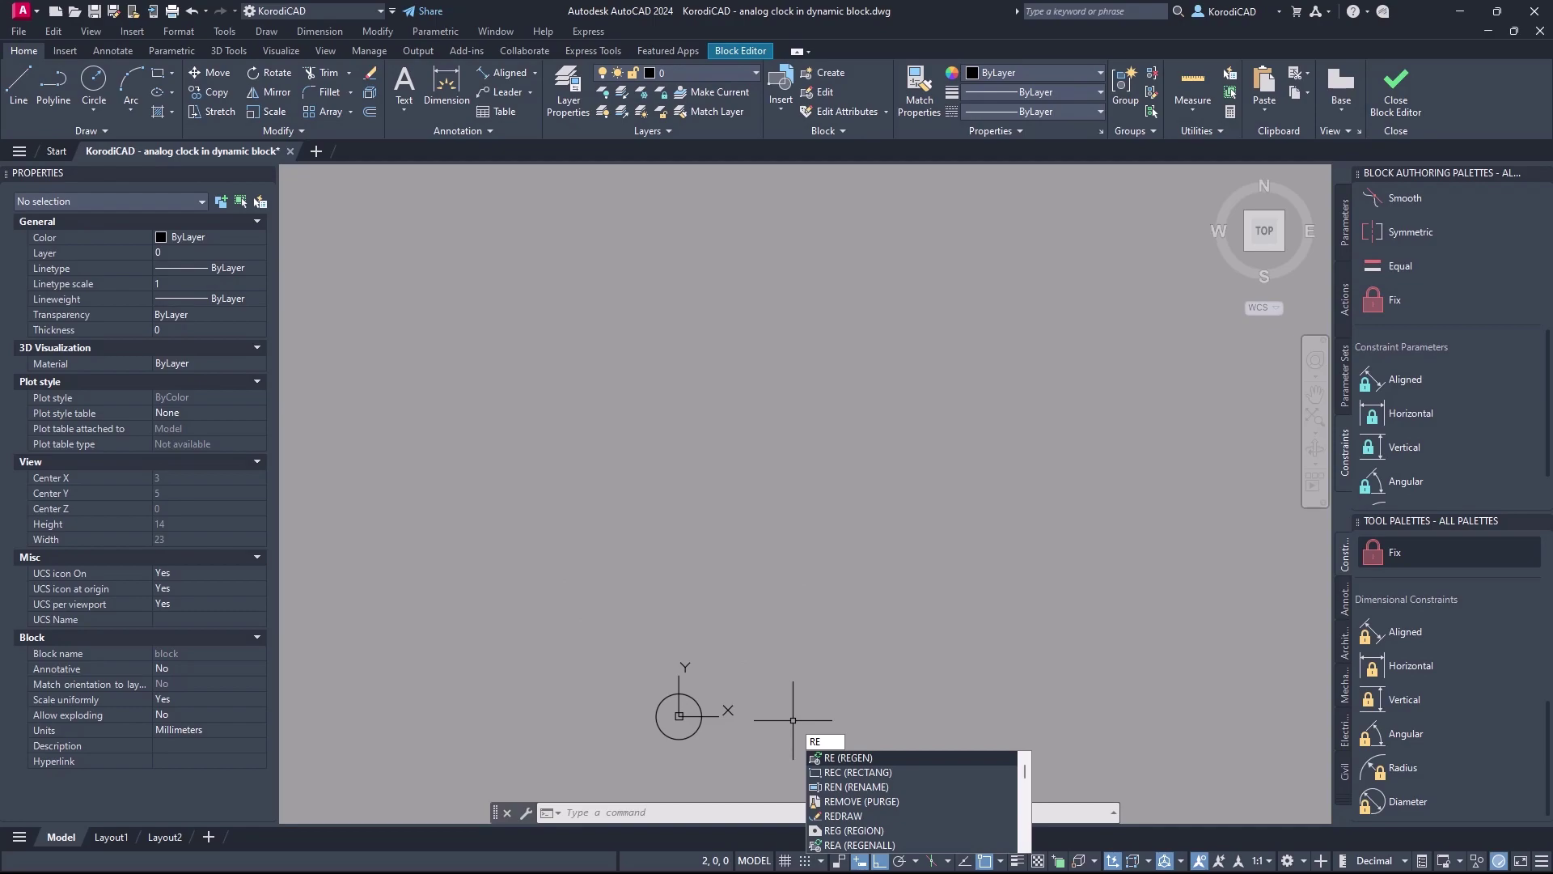
{"action": "left_click", "coordinate": [823, 770]}
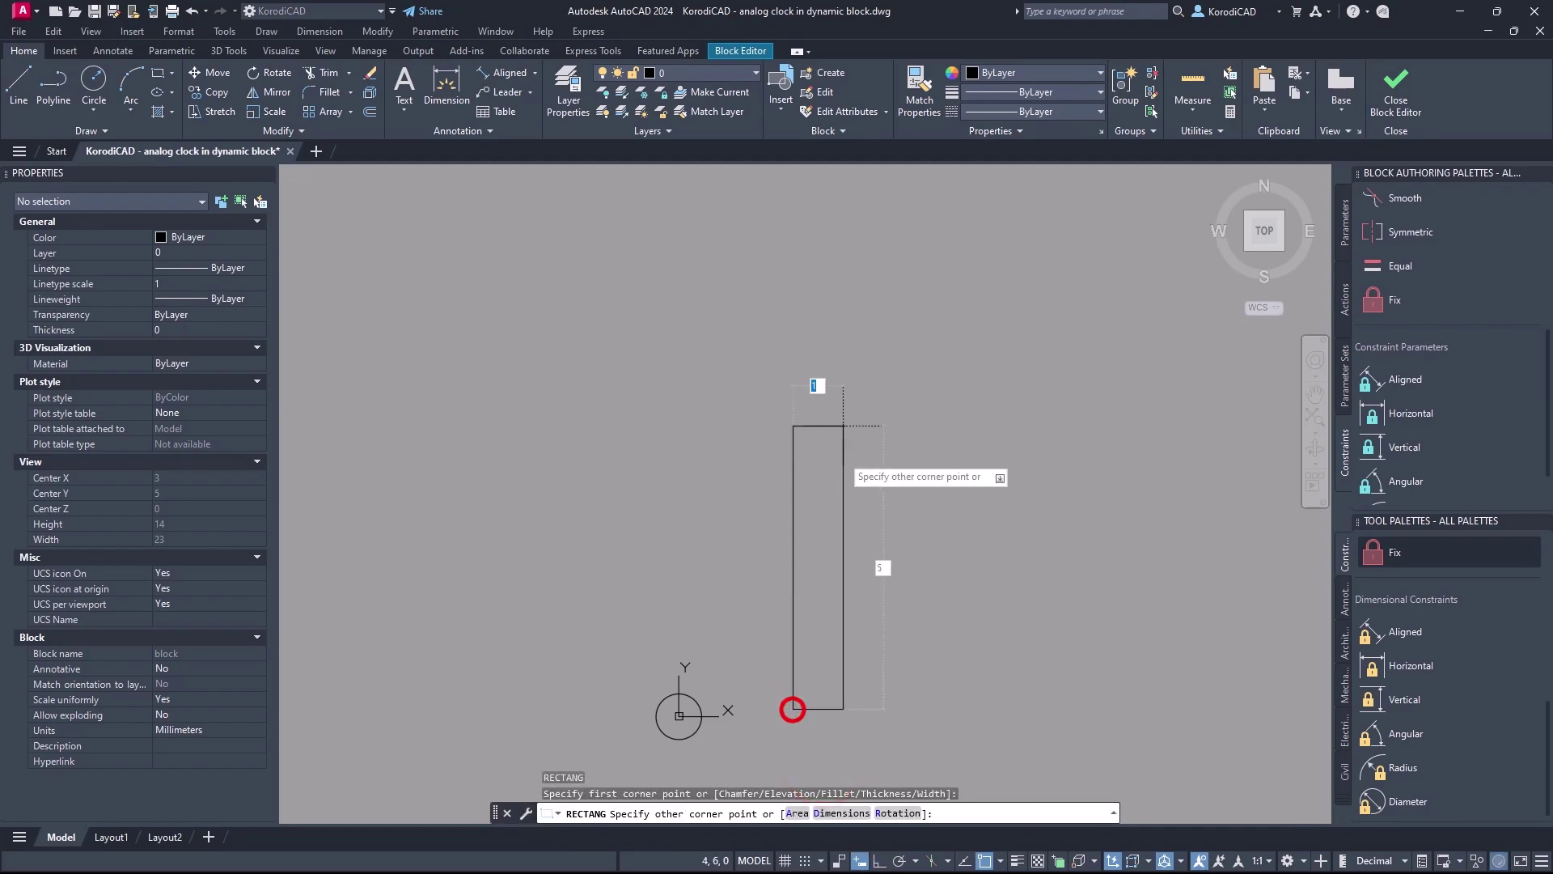
{"action": "key", "text": "Tab"}
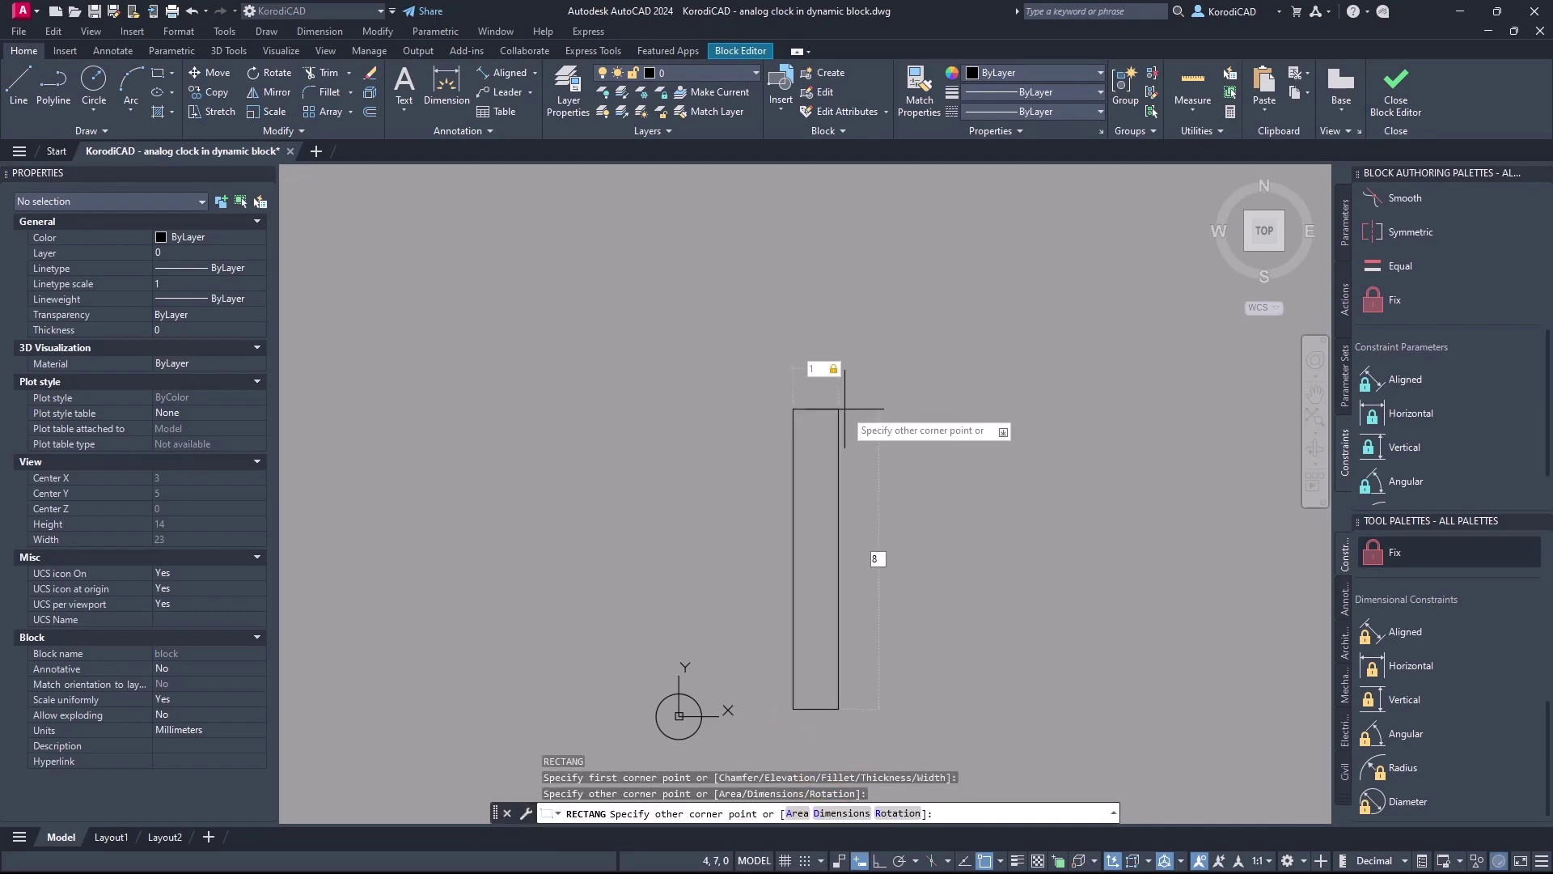
{"action": "type", "text": "8"}
{"action": "key", "text": "Return"}
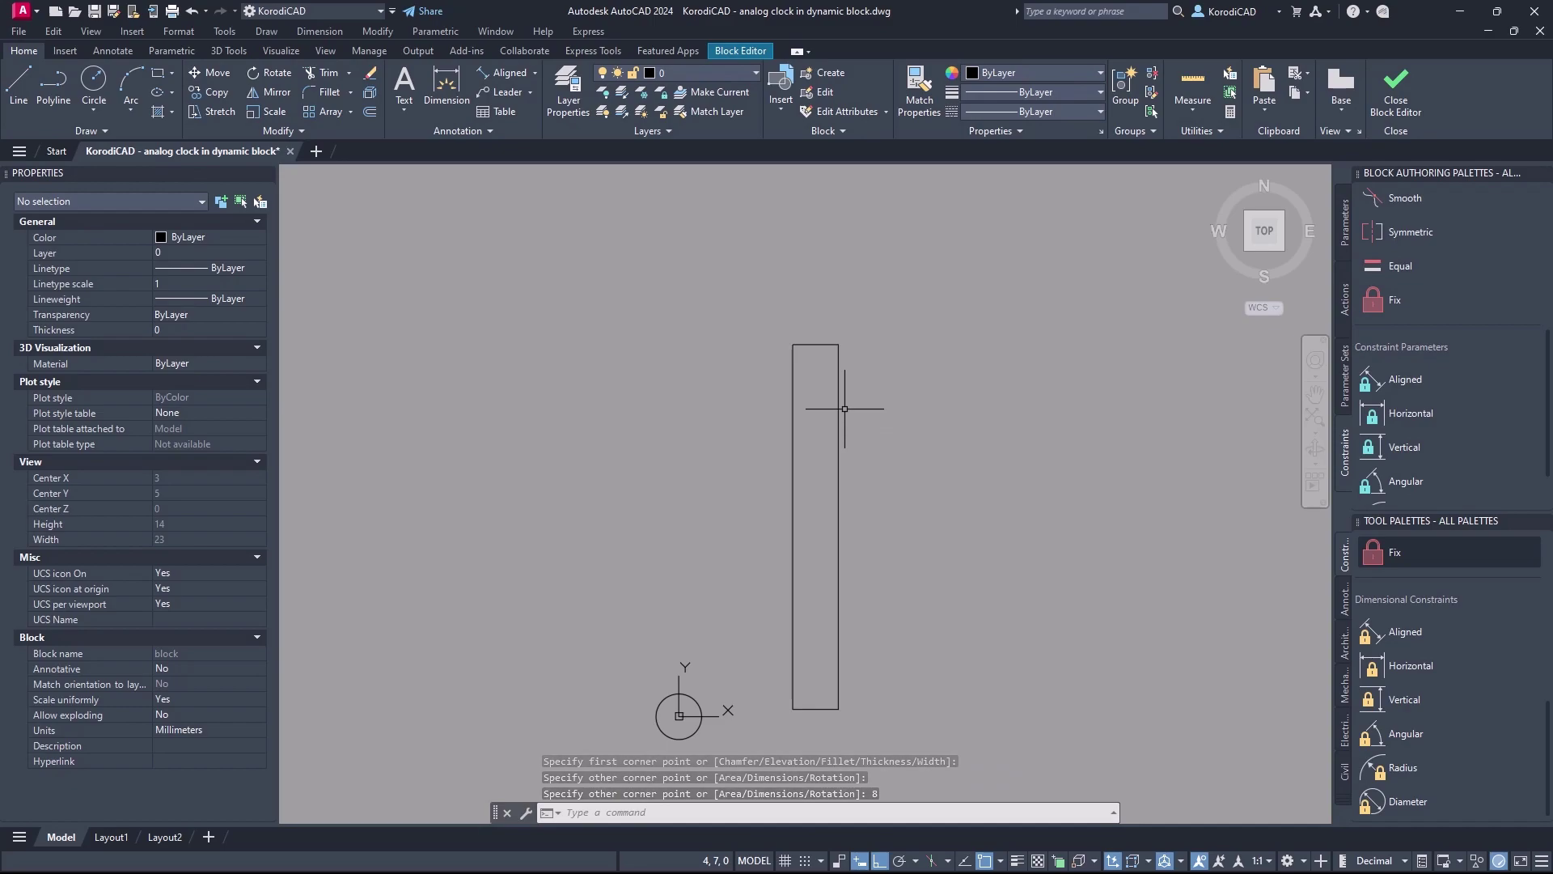
Draw a 10-unit centre line up from the rectangle's bottom midpoint
{"action": "type", "text": "l"}
{"action": "key", "text": "Return"}
{"action": "left_click", "coordinate": [816, 708]}
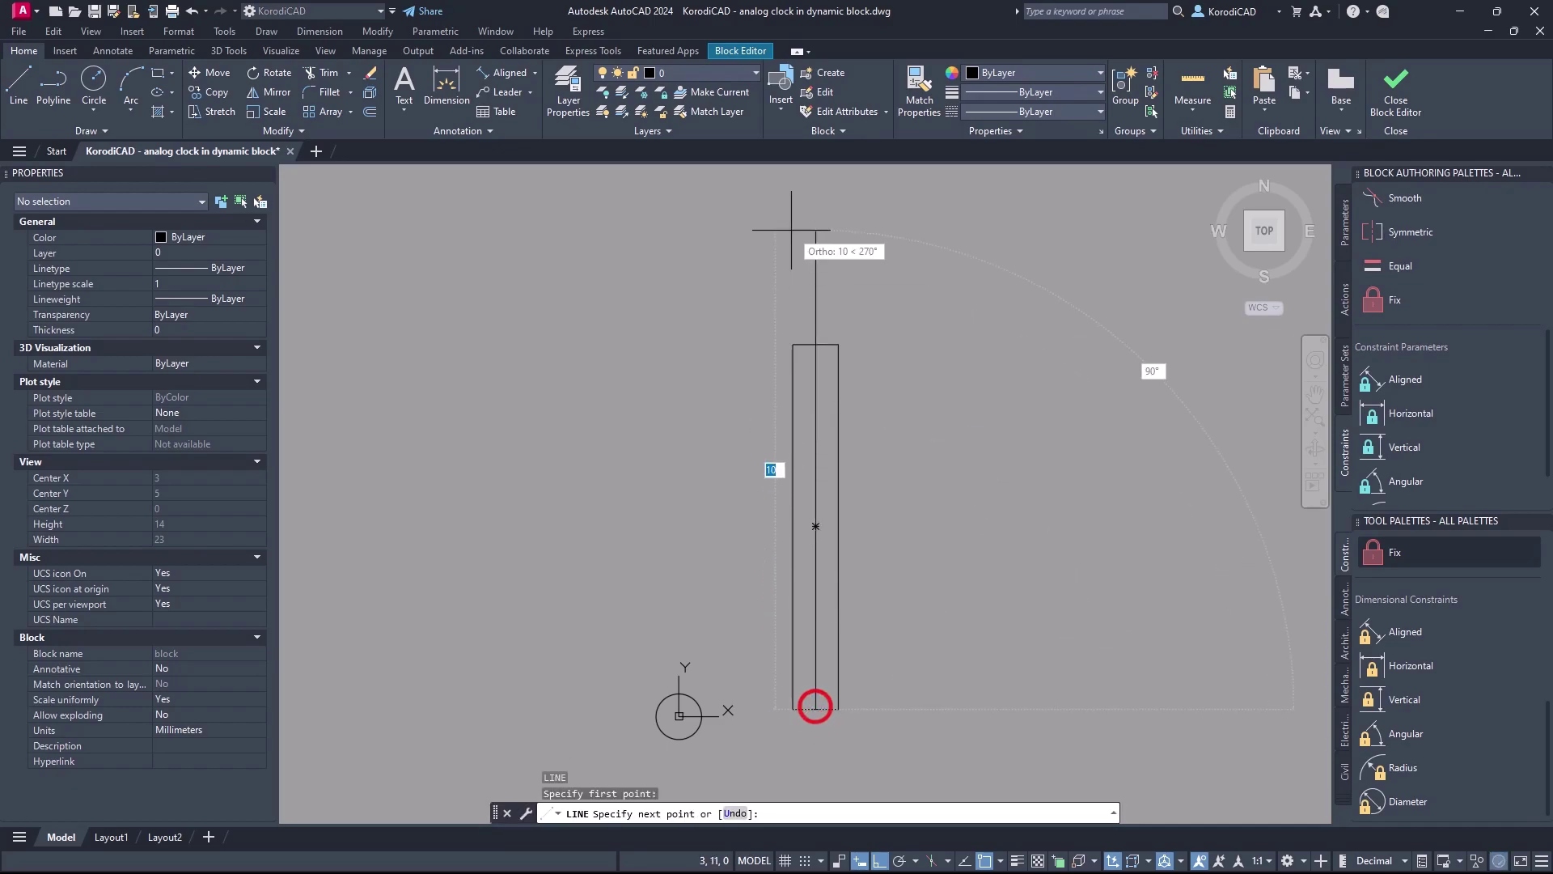
{"action": "key", "text": "Return"}
{"action": "key", "text": "Return"}
Add a vertex to the rectangle's top edge at the centre line's tip, forming a point
{"action": "left_click", "coordinate": [833, 344]}
{"action": "mouse_move", "coordinate": [818, 343]}
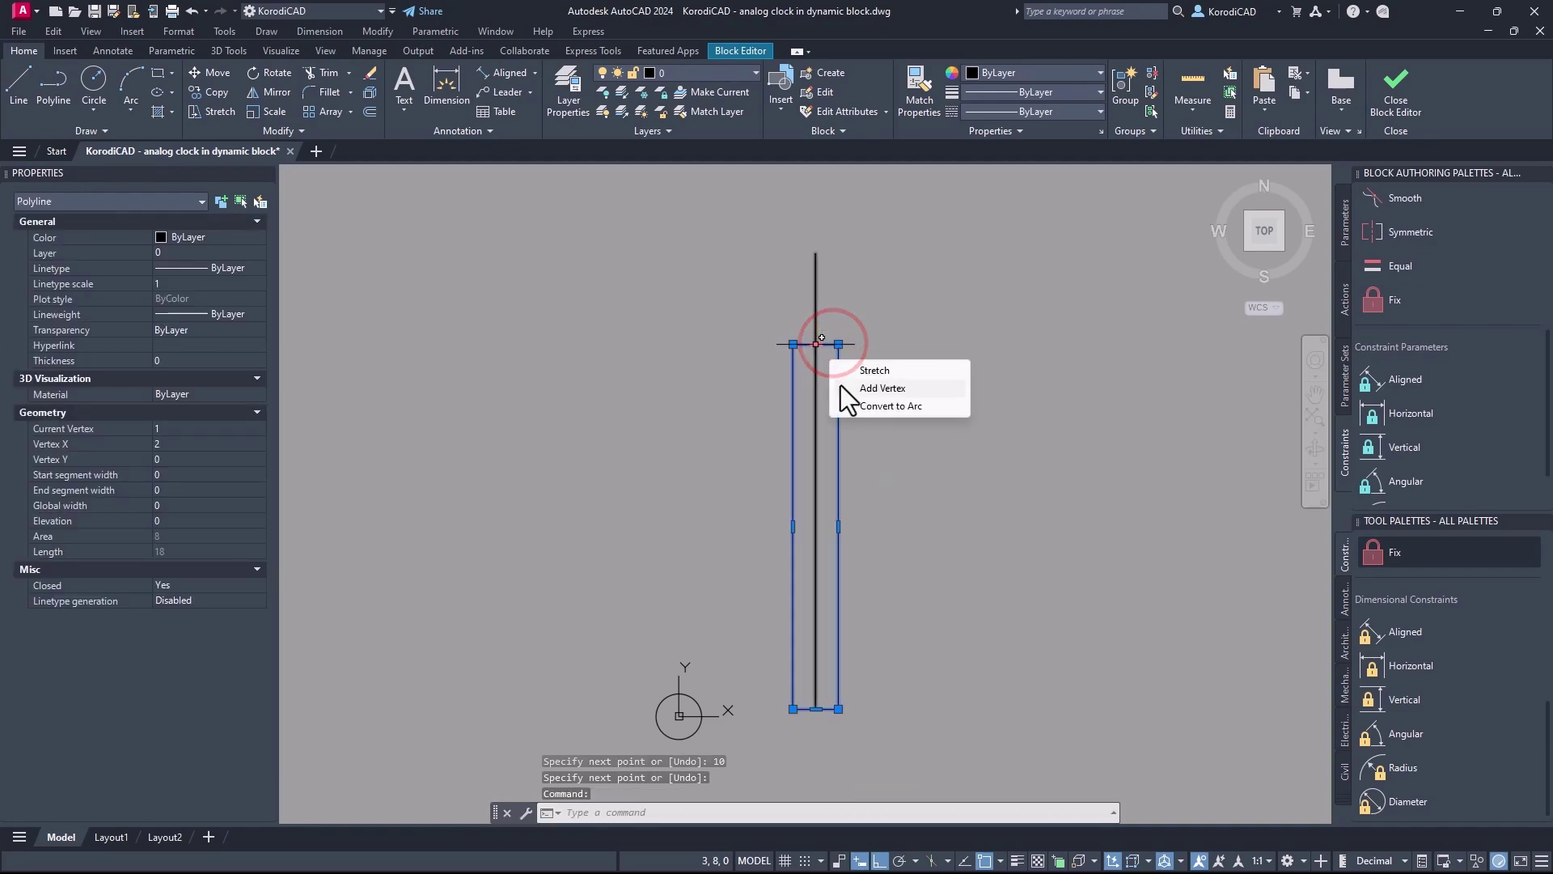
{"action": "left_click", "coordinate": [880, 388]}
{"action": "left_click", "coordinate": [815, 254]}
{"action": "key", "text": "Escape"}
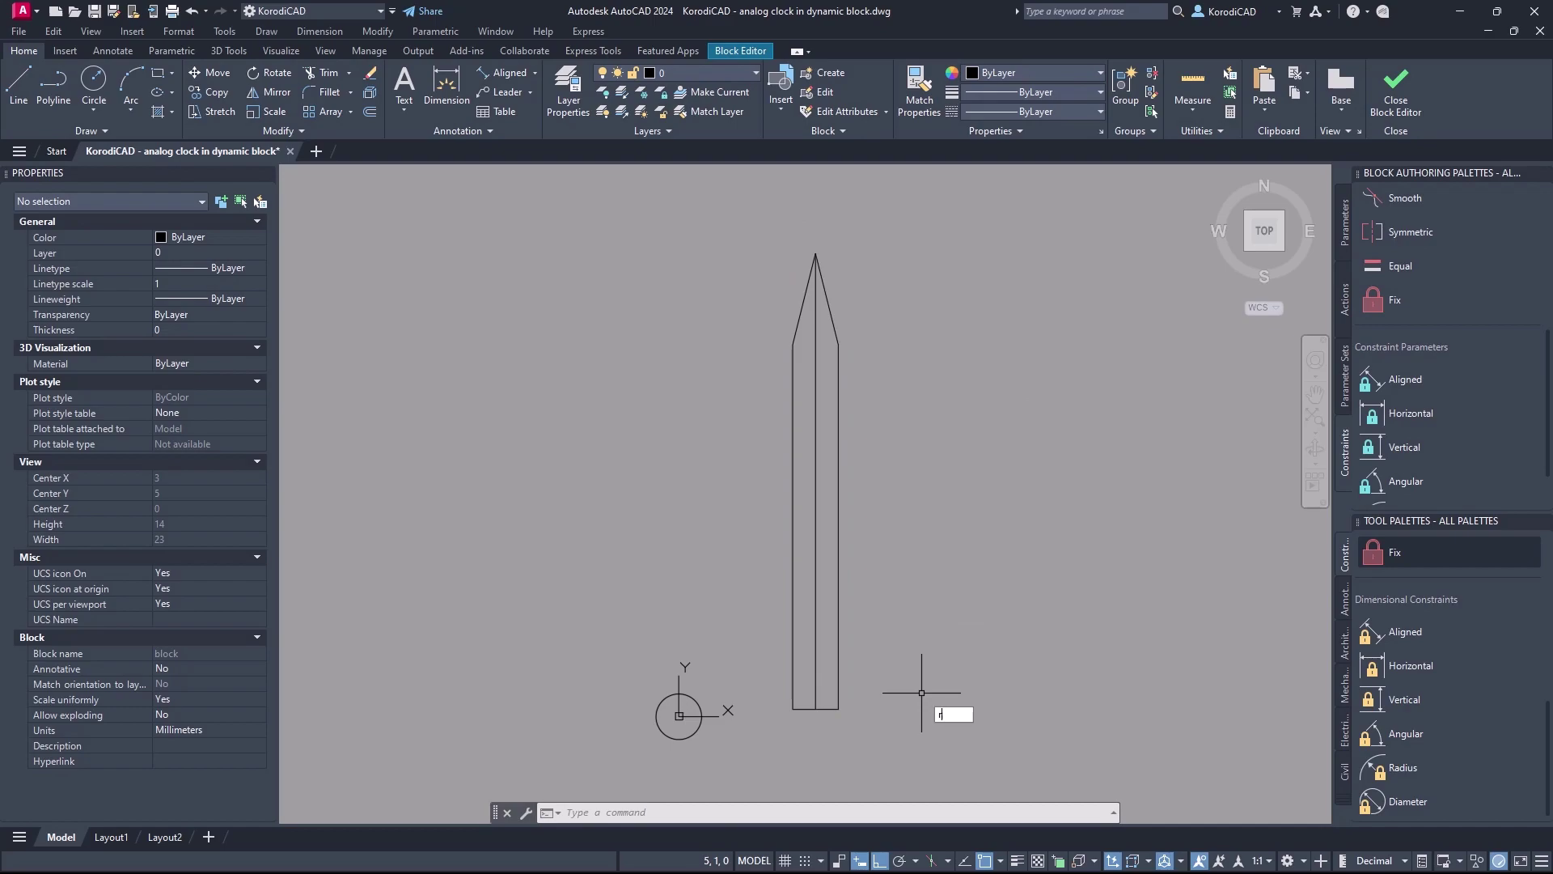
Draw a 1×5 rectangle beside the long hand
{"action": "left_click", "coordinate": [956, 742]}
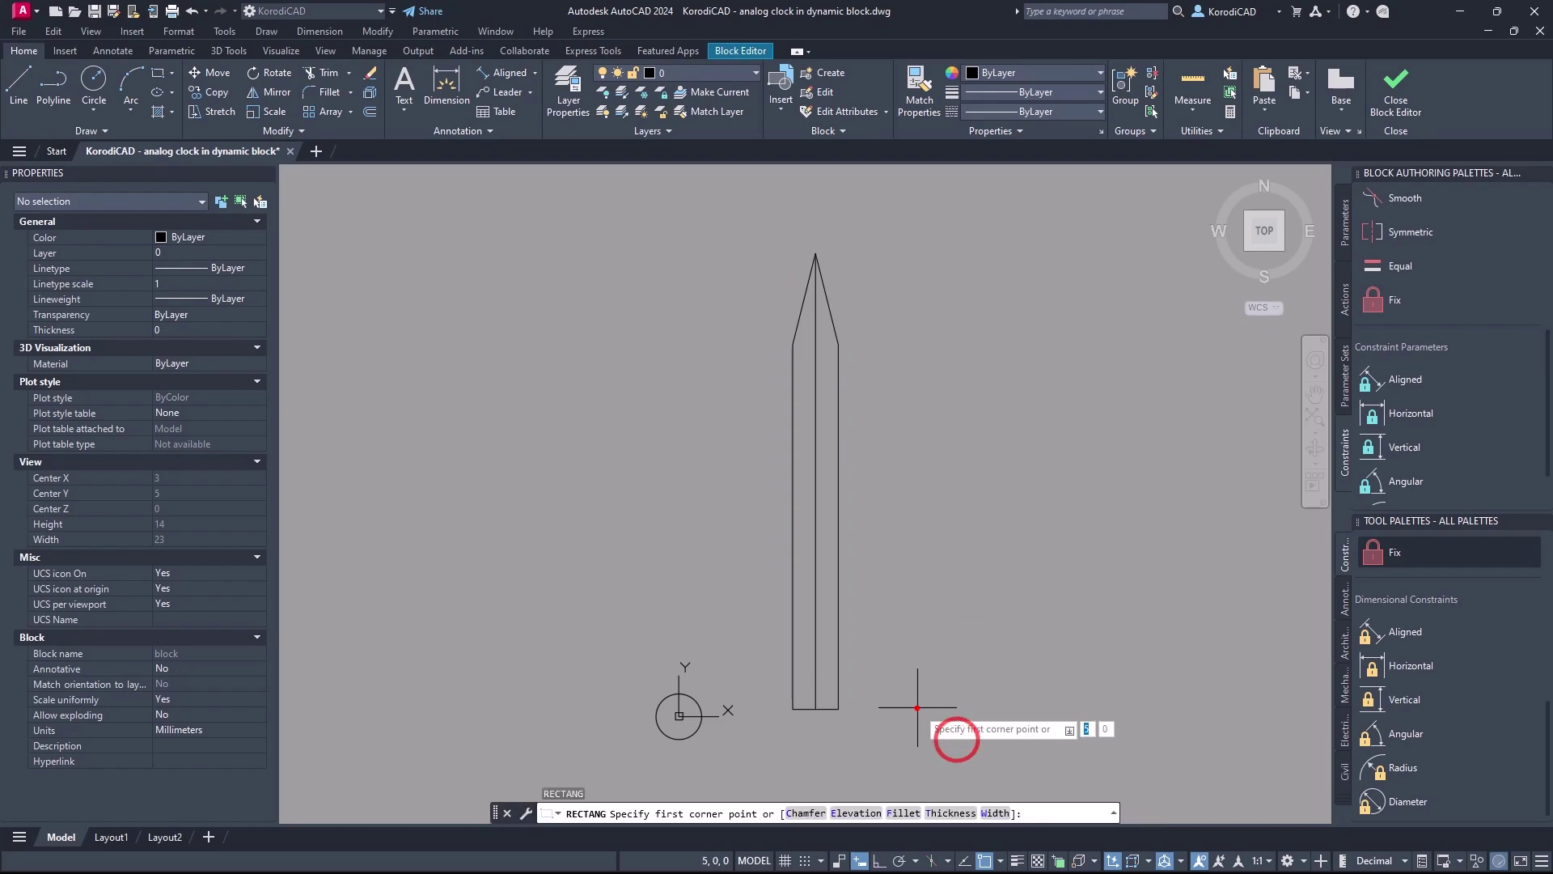
{"action": "left_click", "coordinate": [918, 707]}
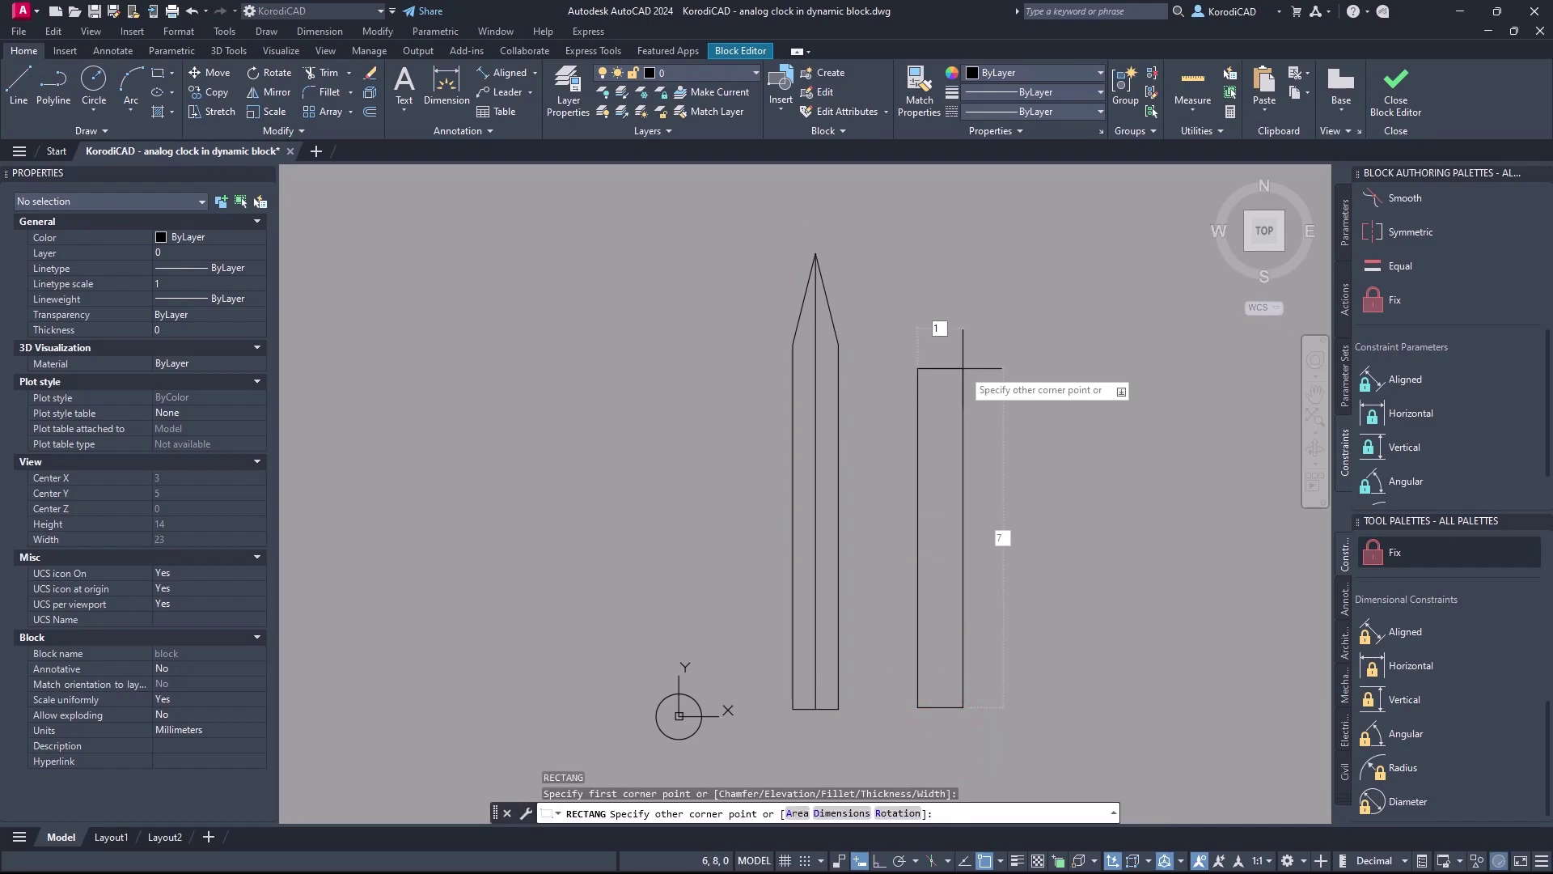
{"action": "key", "text": "Tab"}
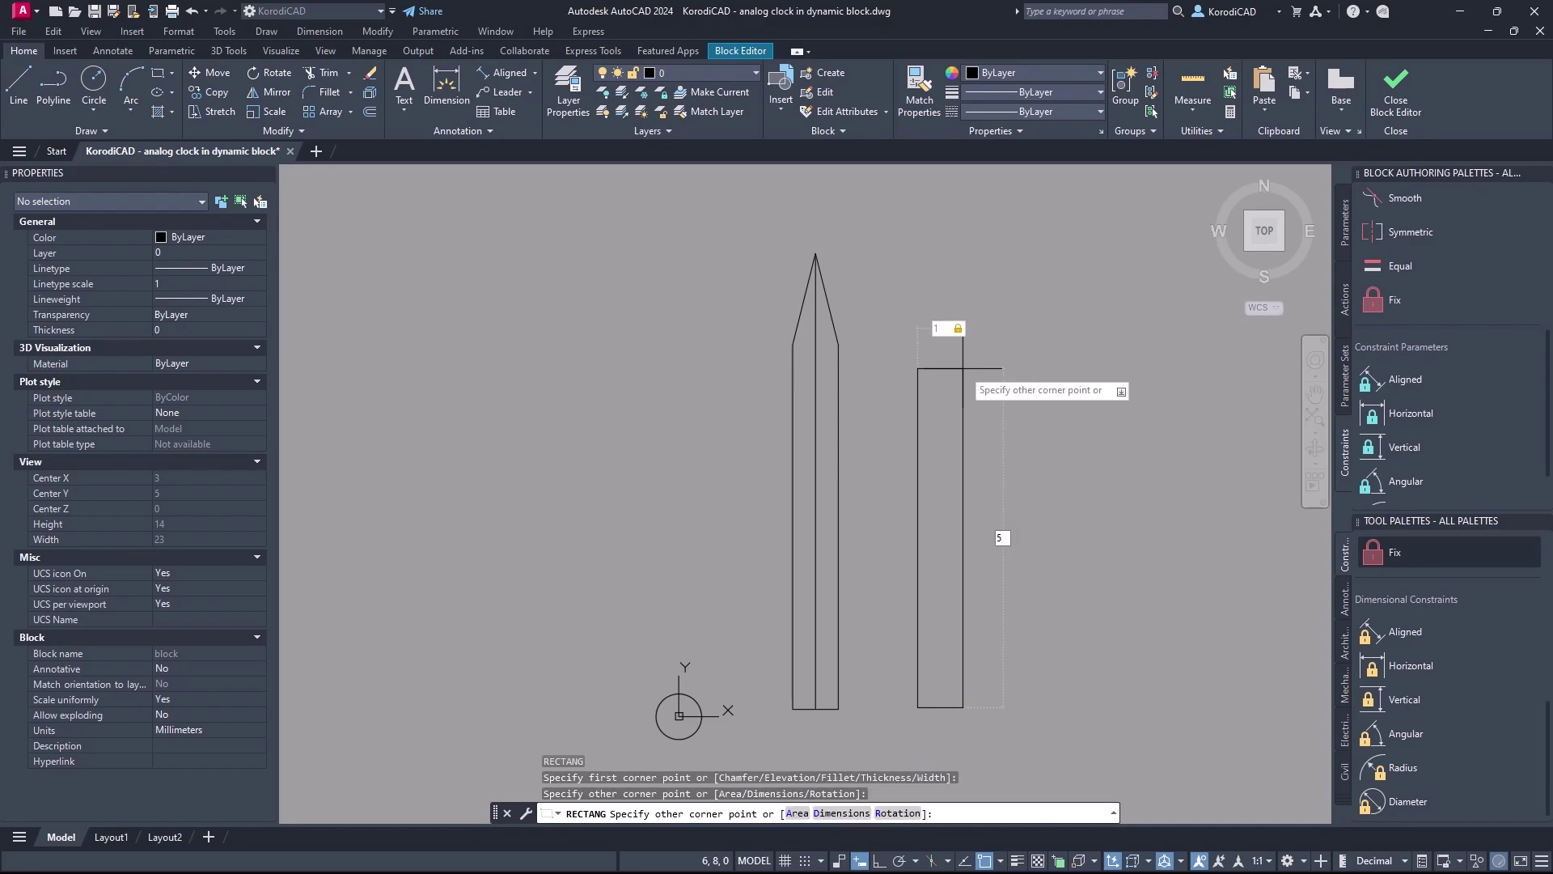
{"action": "key", "text": "Return"}
Draw a 7-unit centre line up from the short rectangle's bottom midpoint
{"action": "type", "text": "l"}
{"action": "key", "text": "Return"}
{"action": "left_click", "coordinate": [940, 707]}
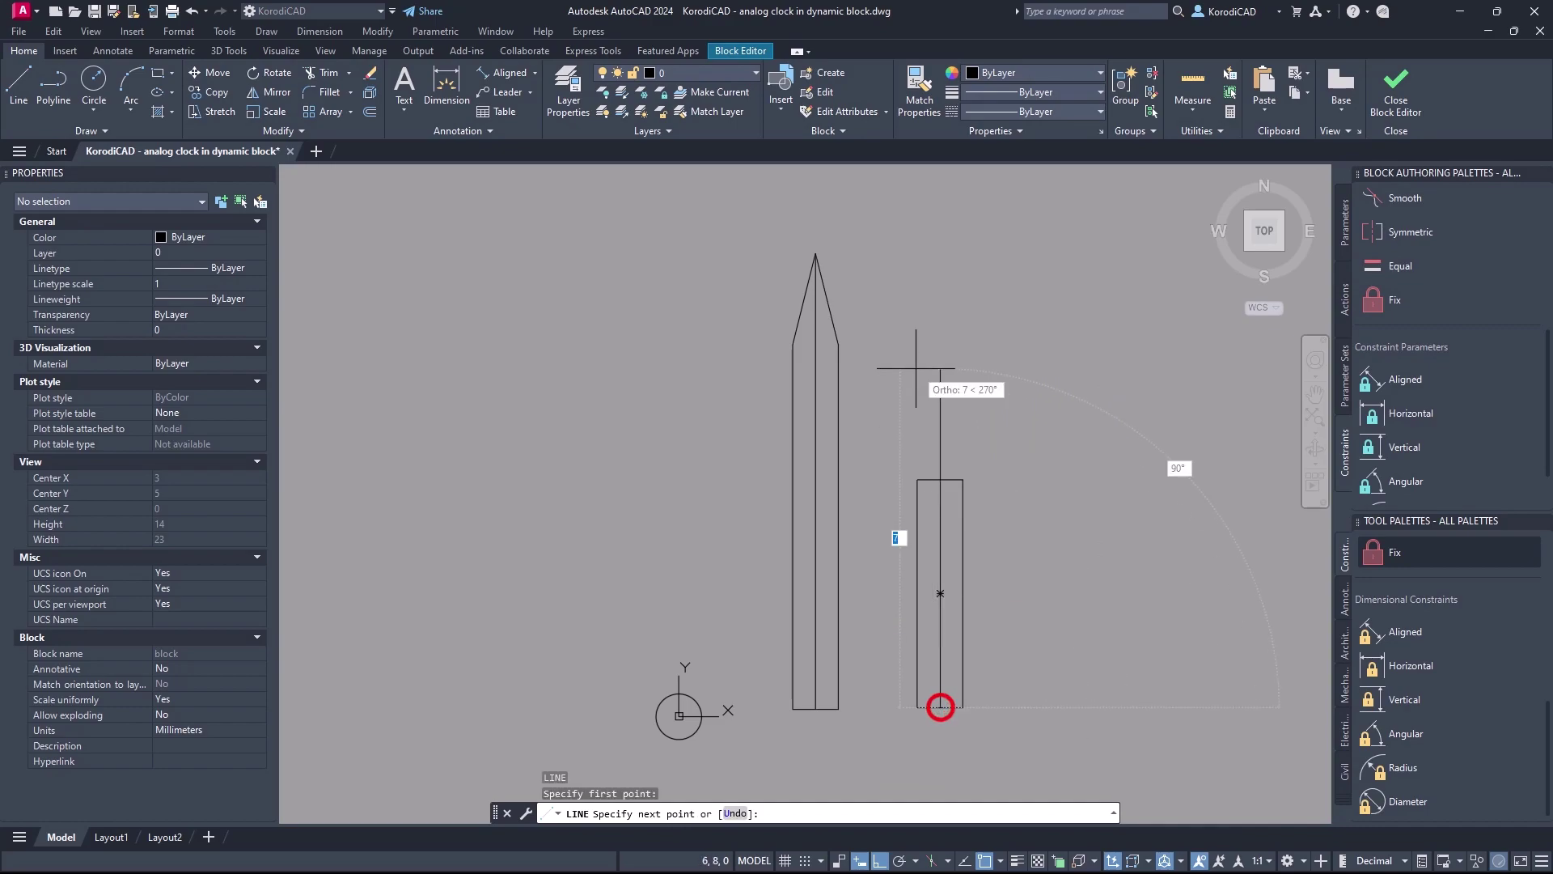
{"action": "type", "text": "7"}
{"action": "key", "text": "Return"}
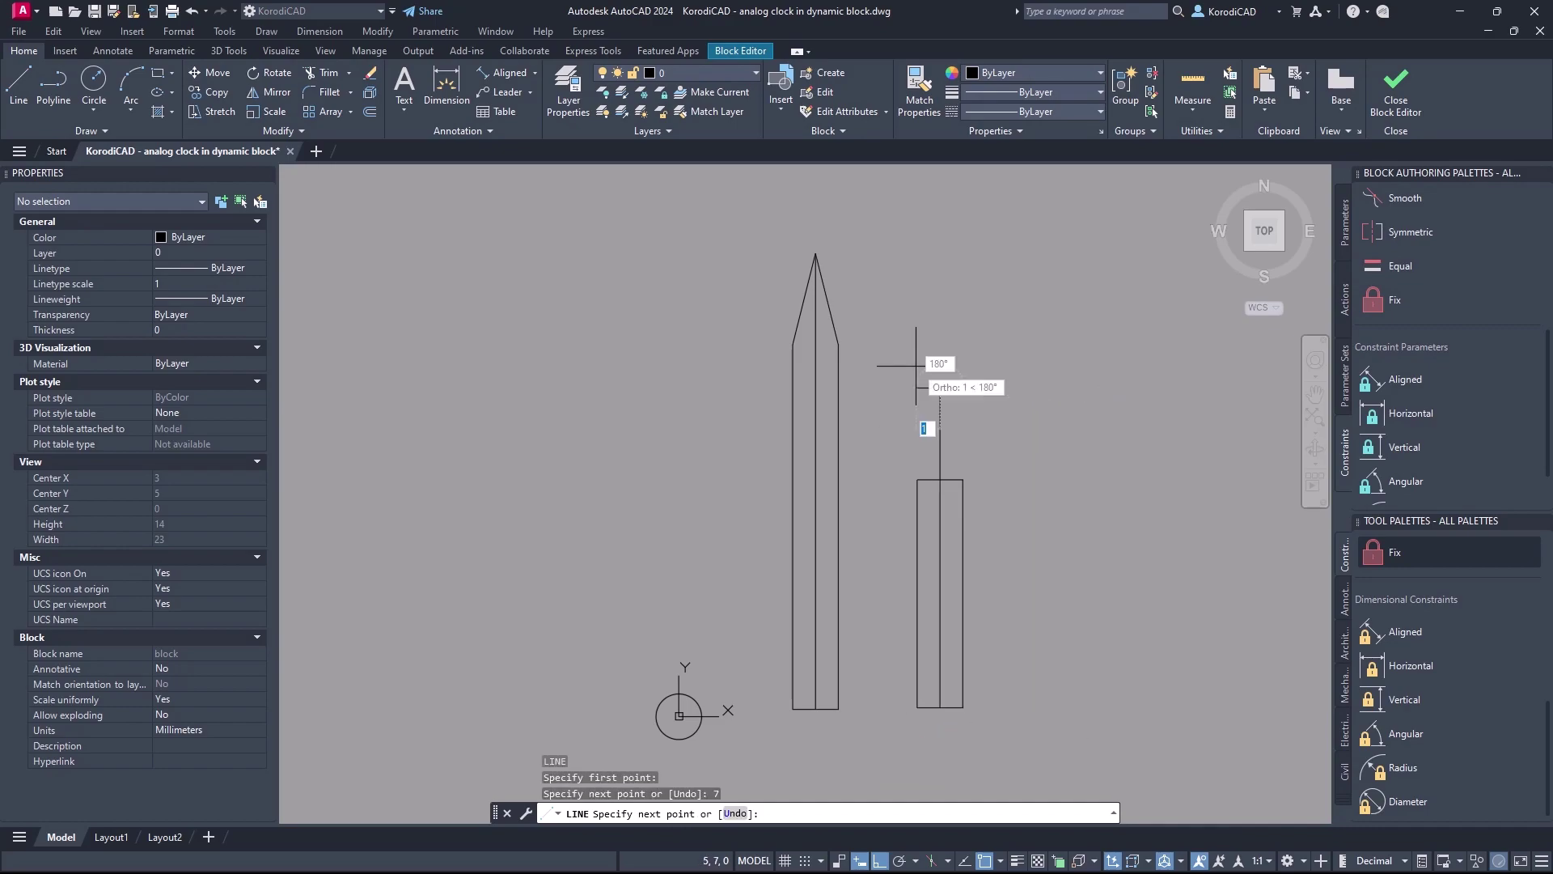
{"action": "key", "text": "Return"}
Add a vertex on the short rectangle's top edge at the line's tip, forming a point
{"action": "left_click", "coordinate": [922, 479]}
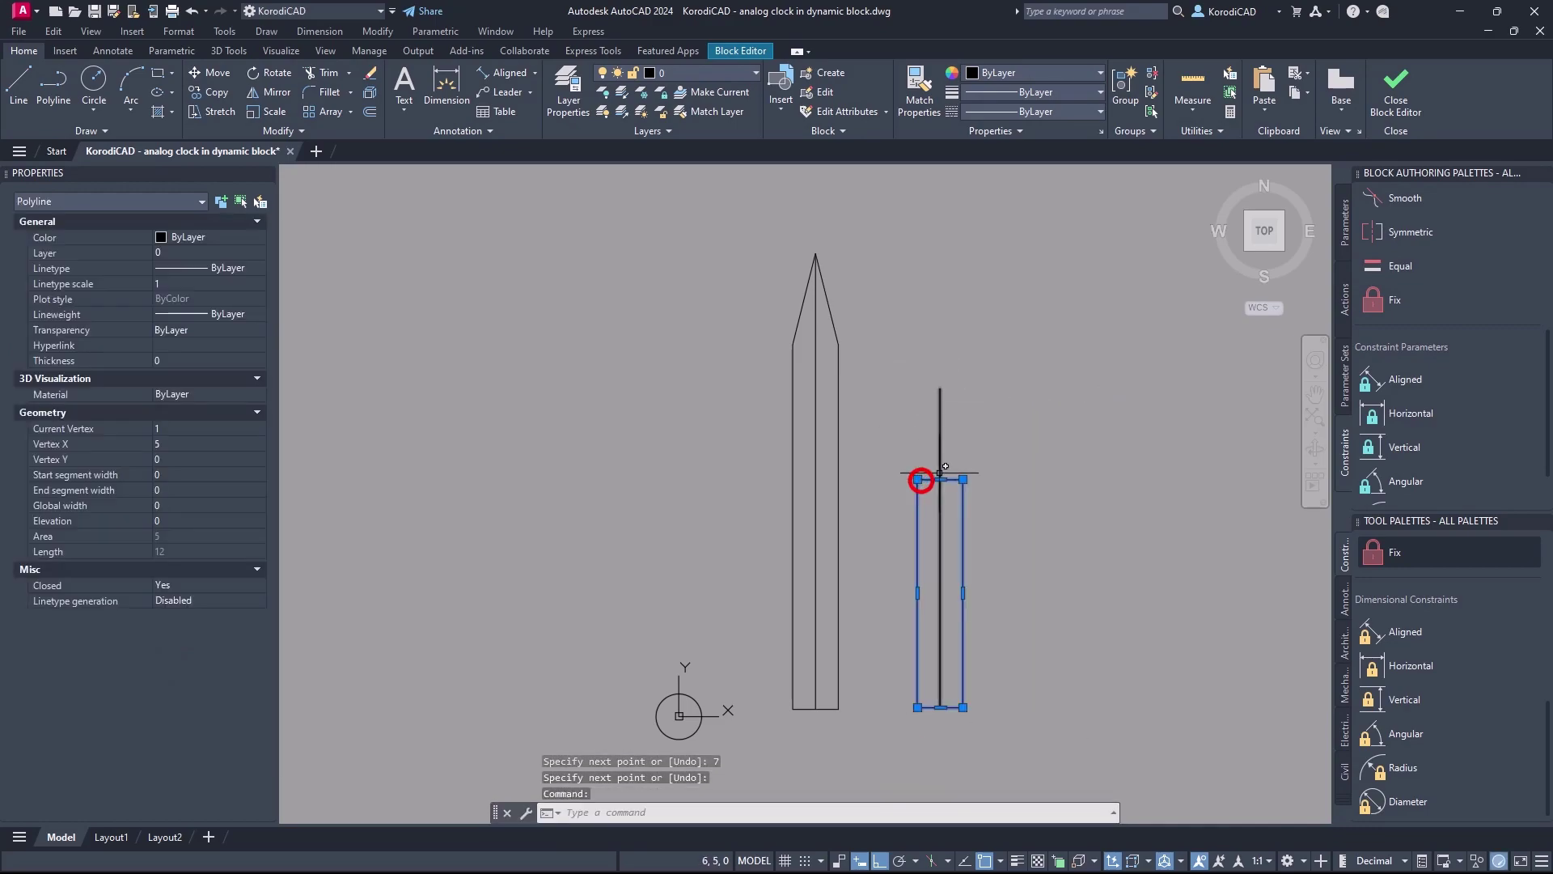
{"action": "mouse_move", "coordinate": [941, 479]}
{"action": "left_click", "coordinate": [965, 522]}
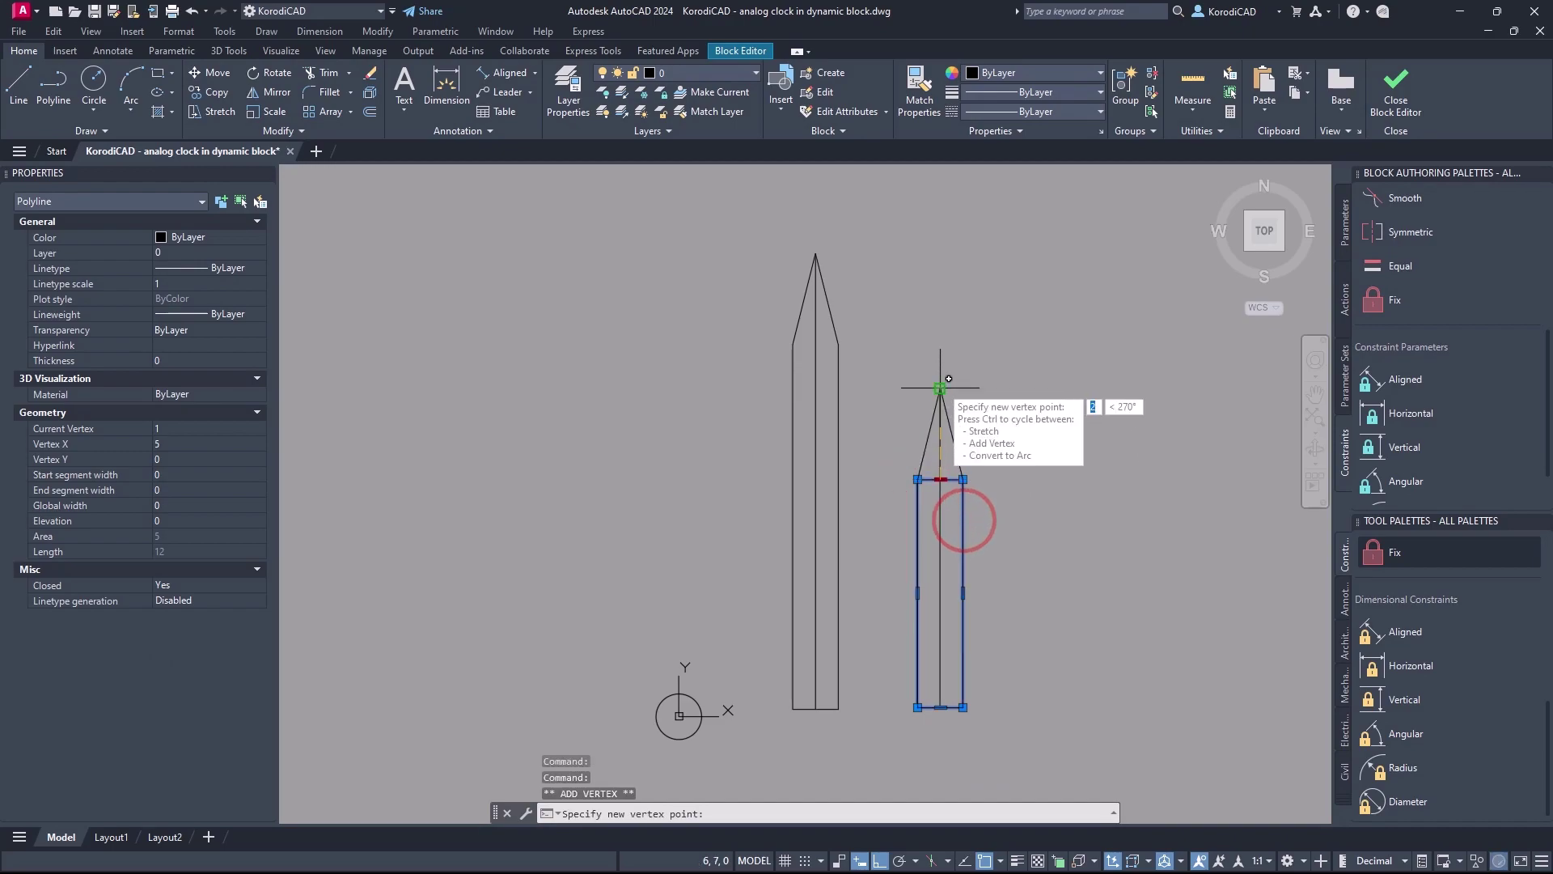
{"action": "left_click", "coordinate": [940, 389]}
{"action": "key", "text": "Escape"}
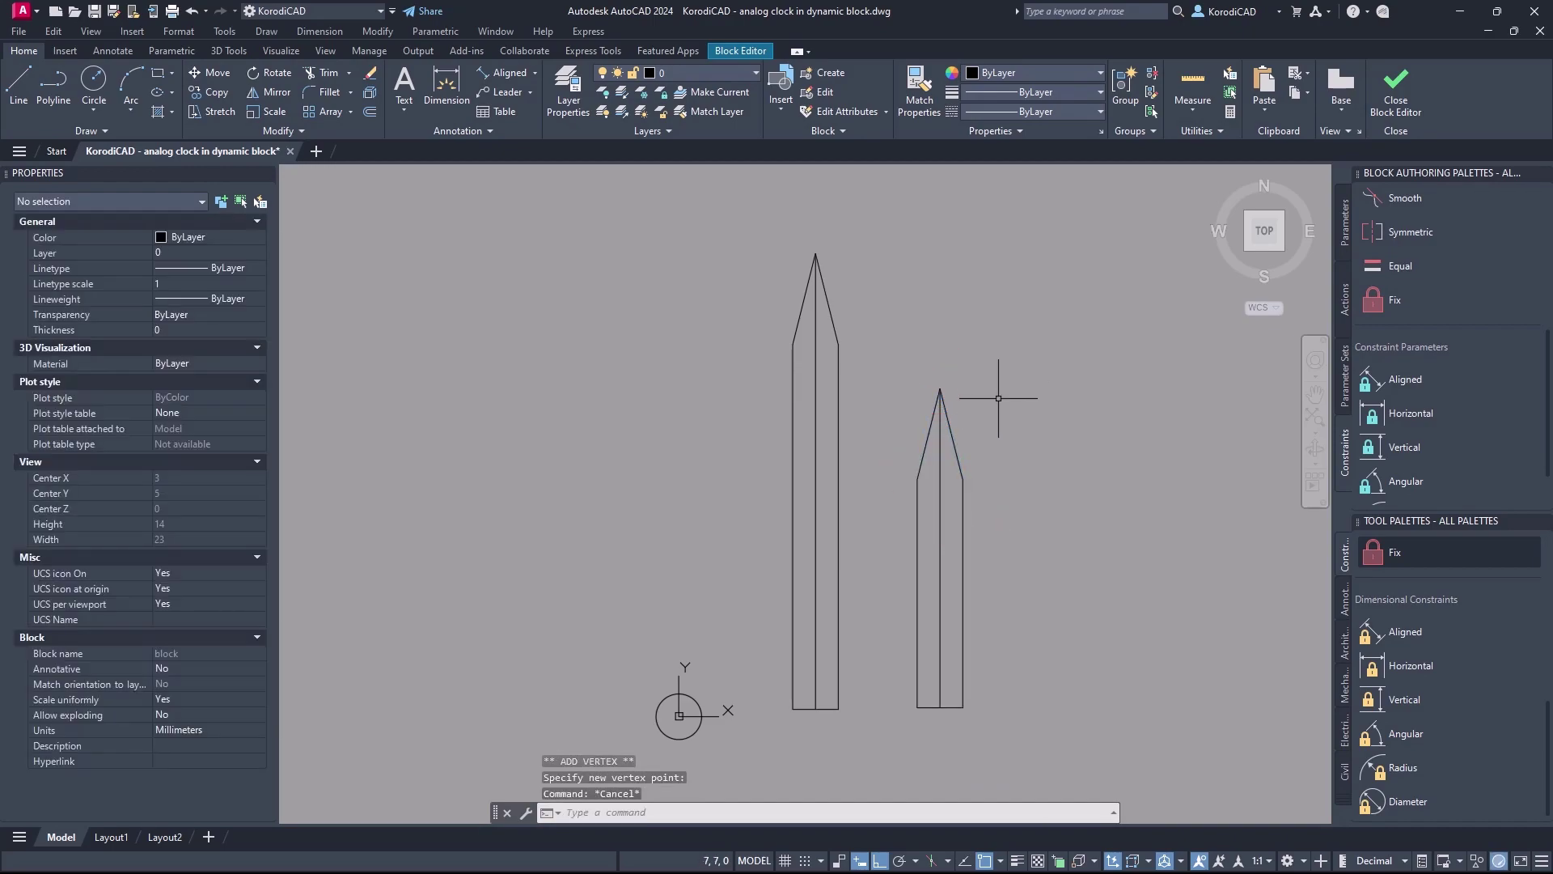
Add an aligned constraint d1=10 from the long hand's bottom to its tip
{"action": "left_click", "coordinate": [1379, 632]}
{"action": "left_click", "coordinate": [816, 710]}
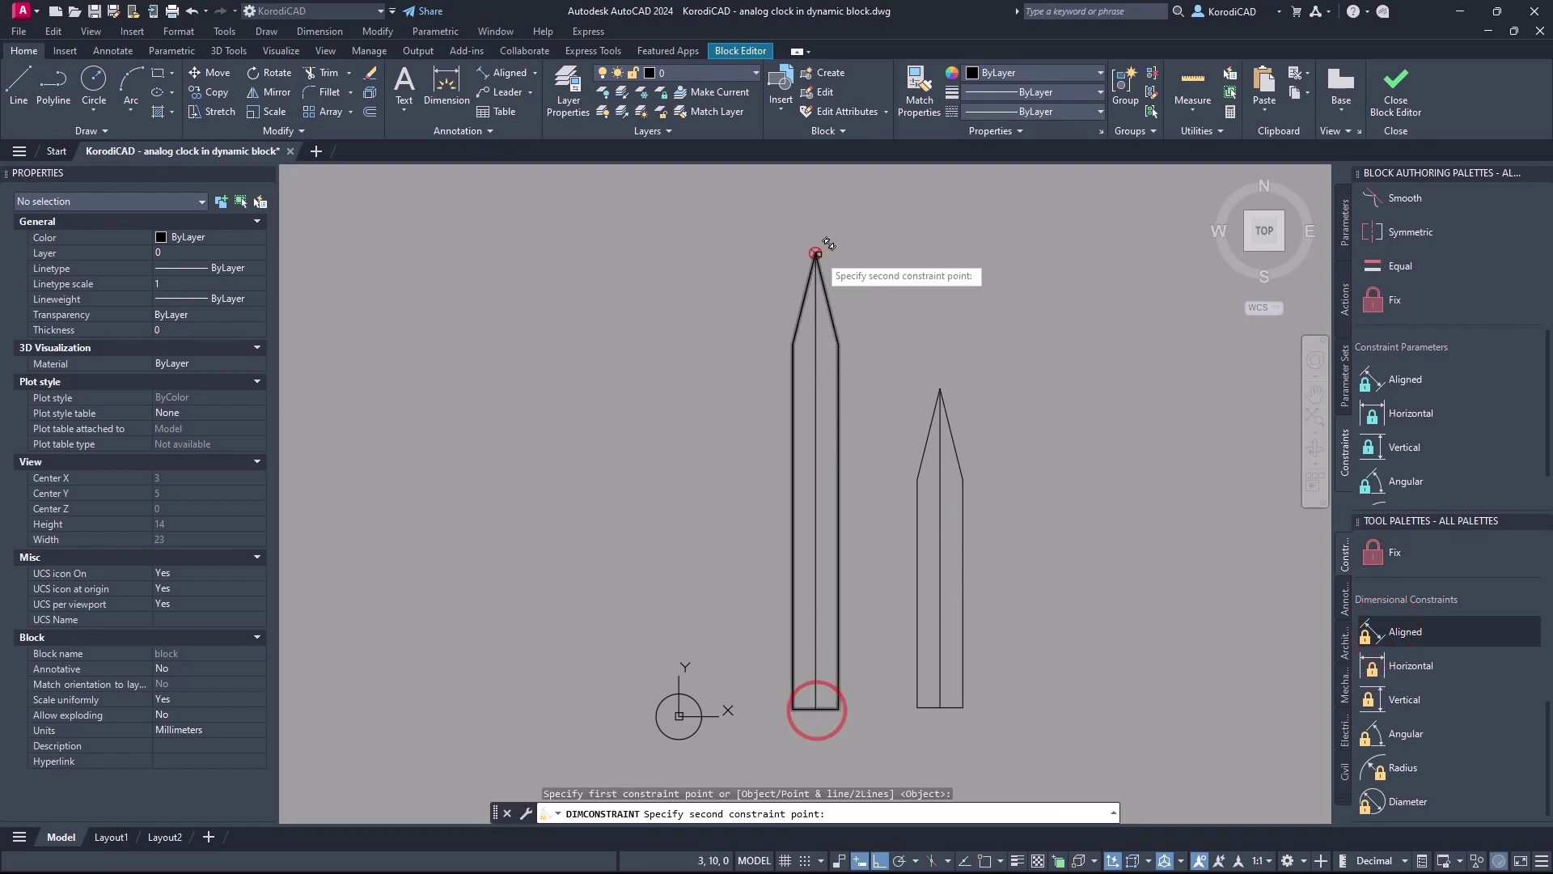
{"action": "left_click", "coordinate": [816, 255]}
{"action": "left_click", "coordinate": [844, 267]}
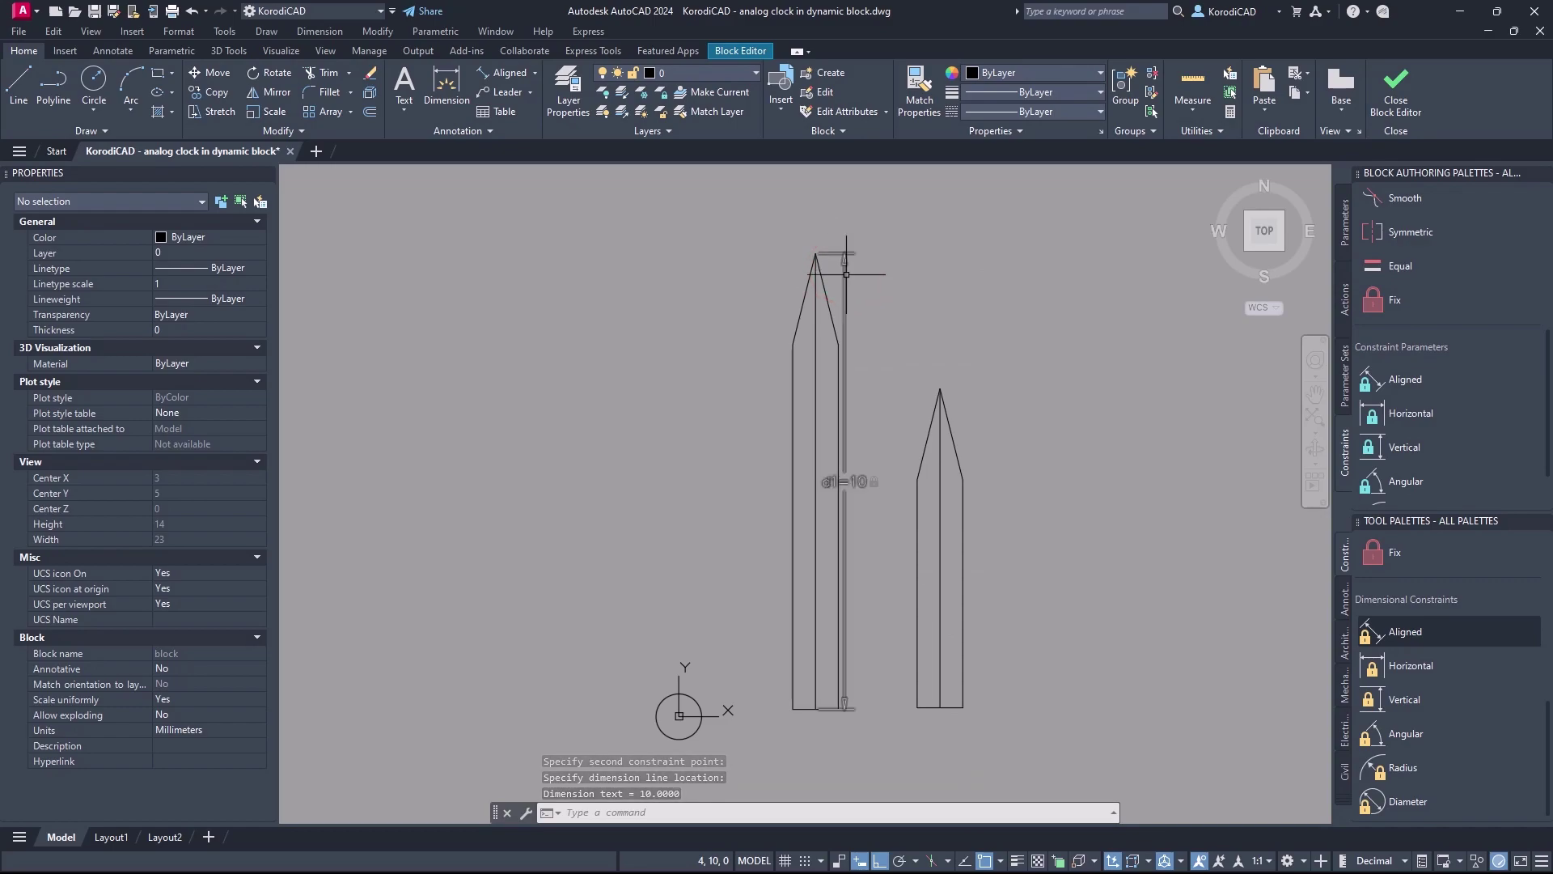
{"action": "scroll", "coordinate": [806, 726], "scroll_direction": "up", "scroll_amount": 2}
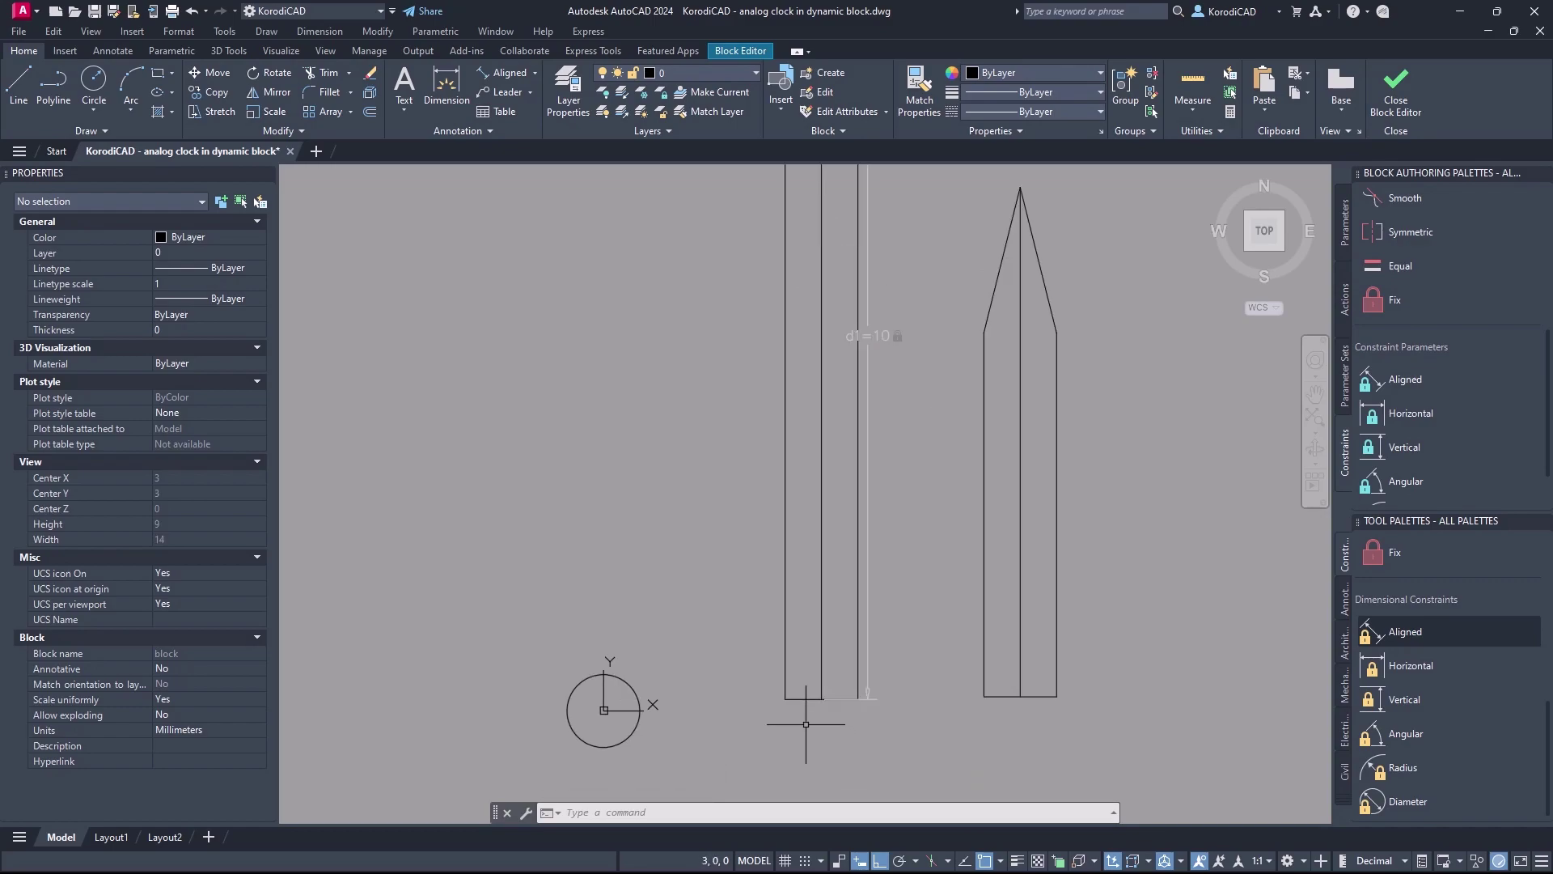
Add an aligned constraint d2=1 across the long hand's bottom corners
{"action": "key", "text": "Return"}
{"action": "left_click", "coordinate": [786, 698]}
{"action": "left_click", "coordinate": [859, 698]}
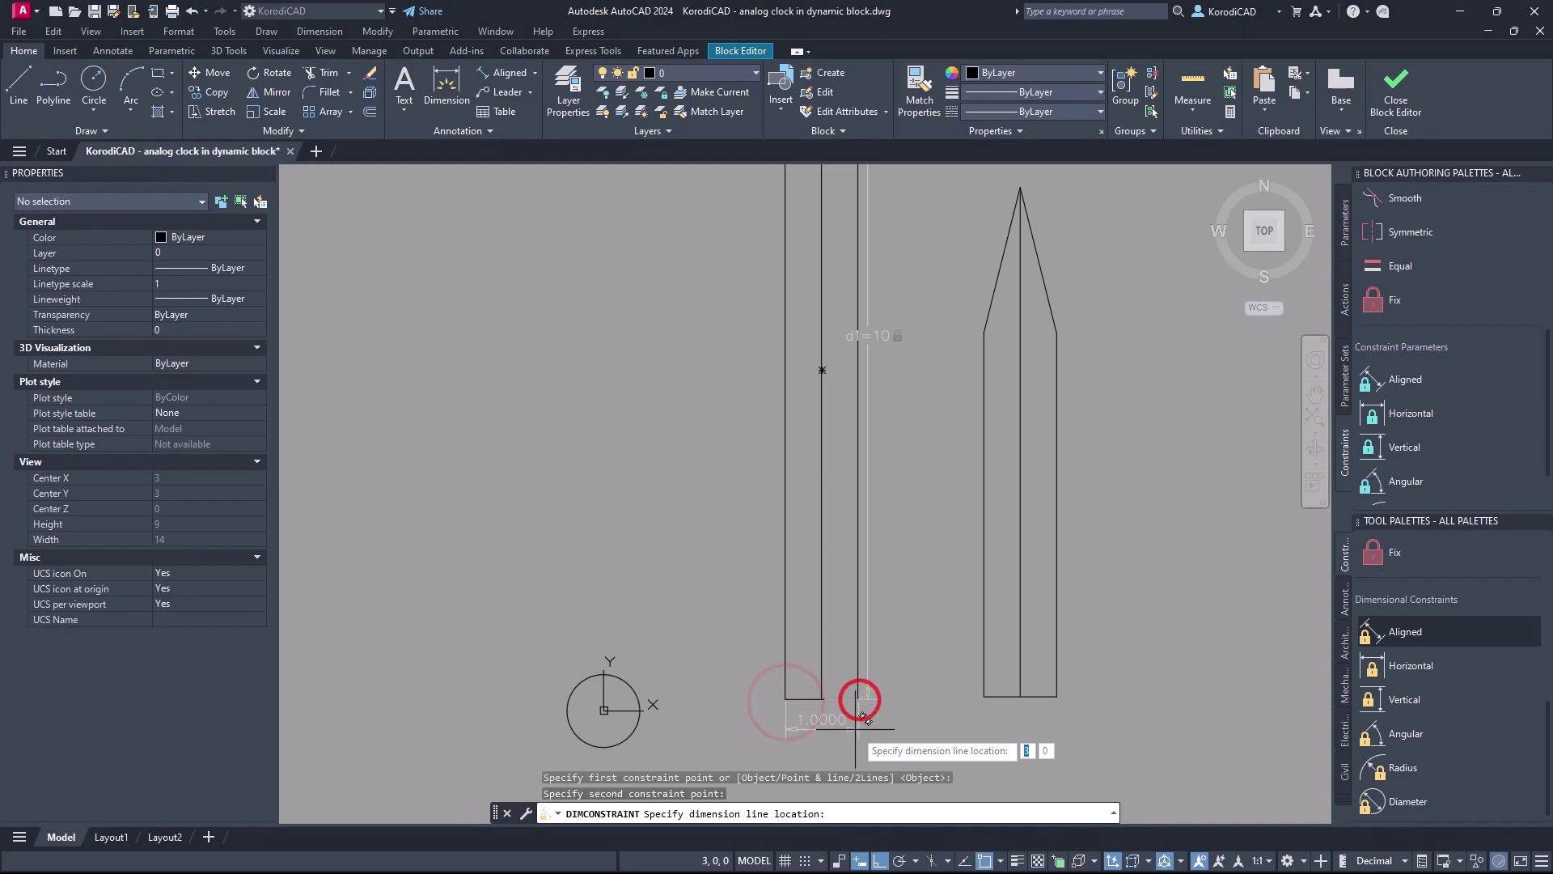
{"action": "left_click", "coordinate": [841, 602]}
{"action": "key", "text": "Return"}
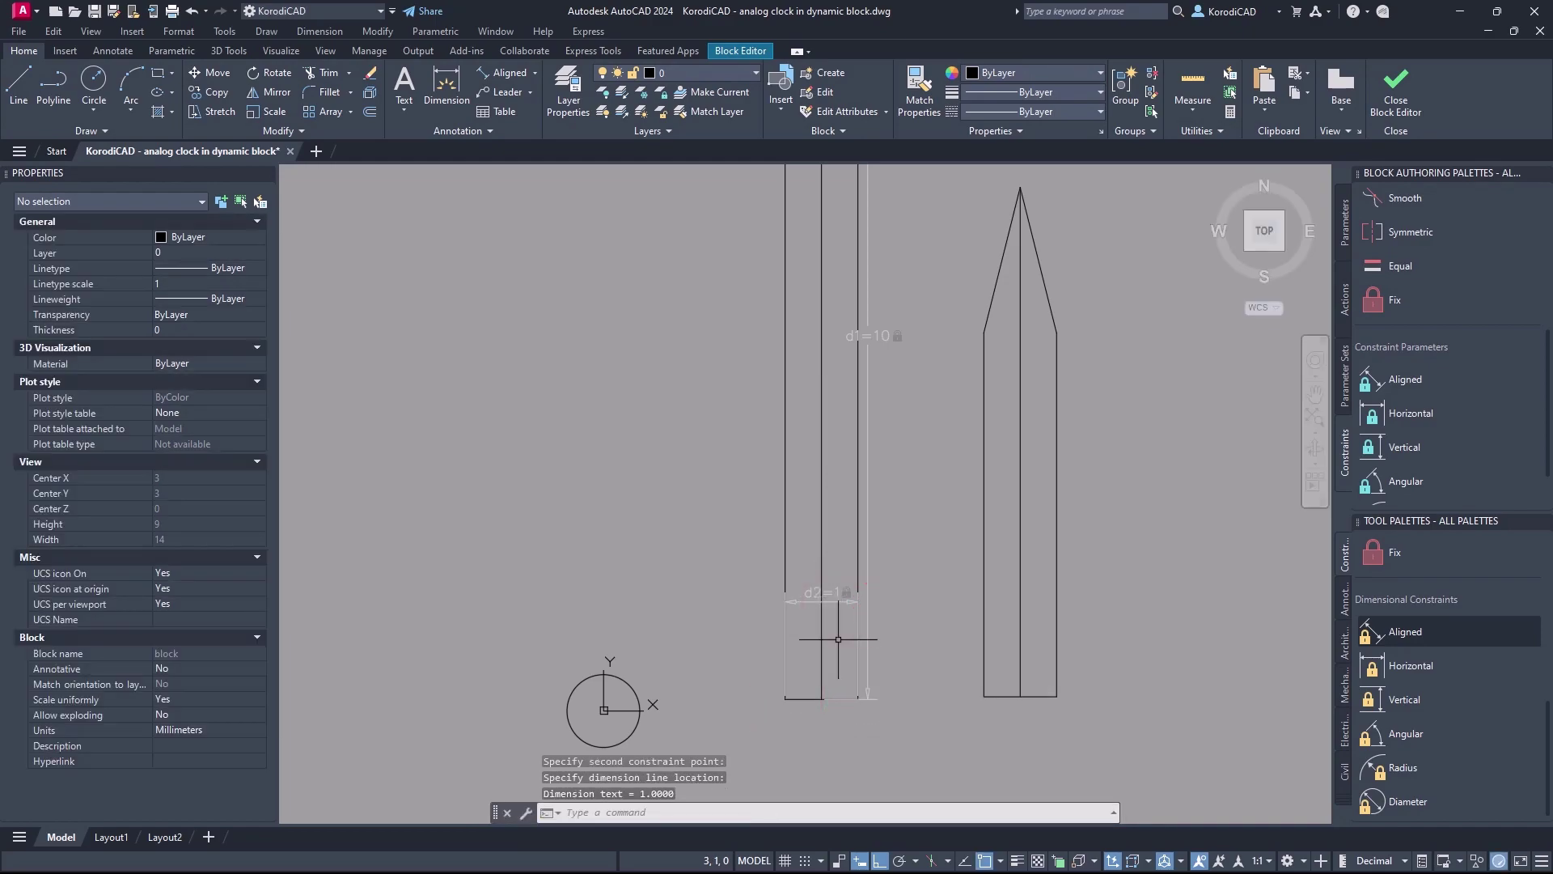
{"action": "scroll", "coordinate": [1375, 299], "scroll_direction": "up", "scroll_amount": 3}
Make the centre line's ends coincident with the hand's base and apex
{"action": "left_click", "coordinate": [1415, 232]}
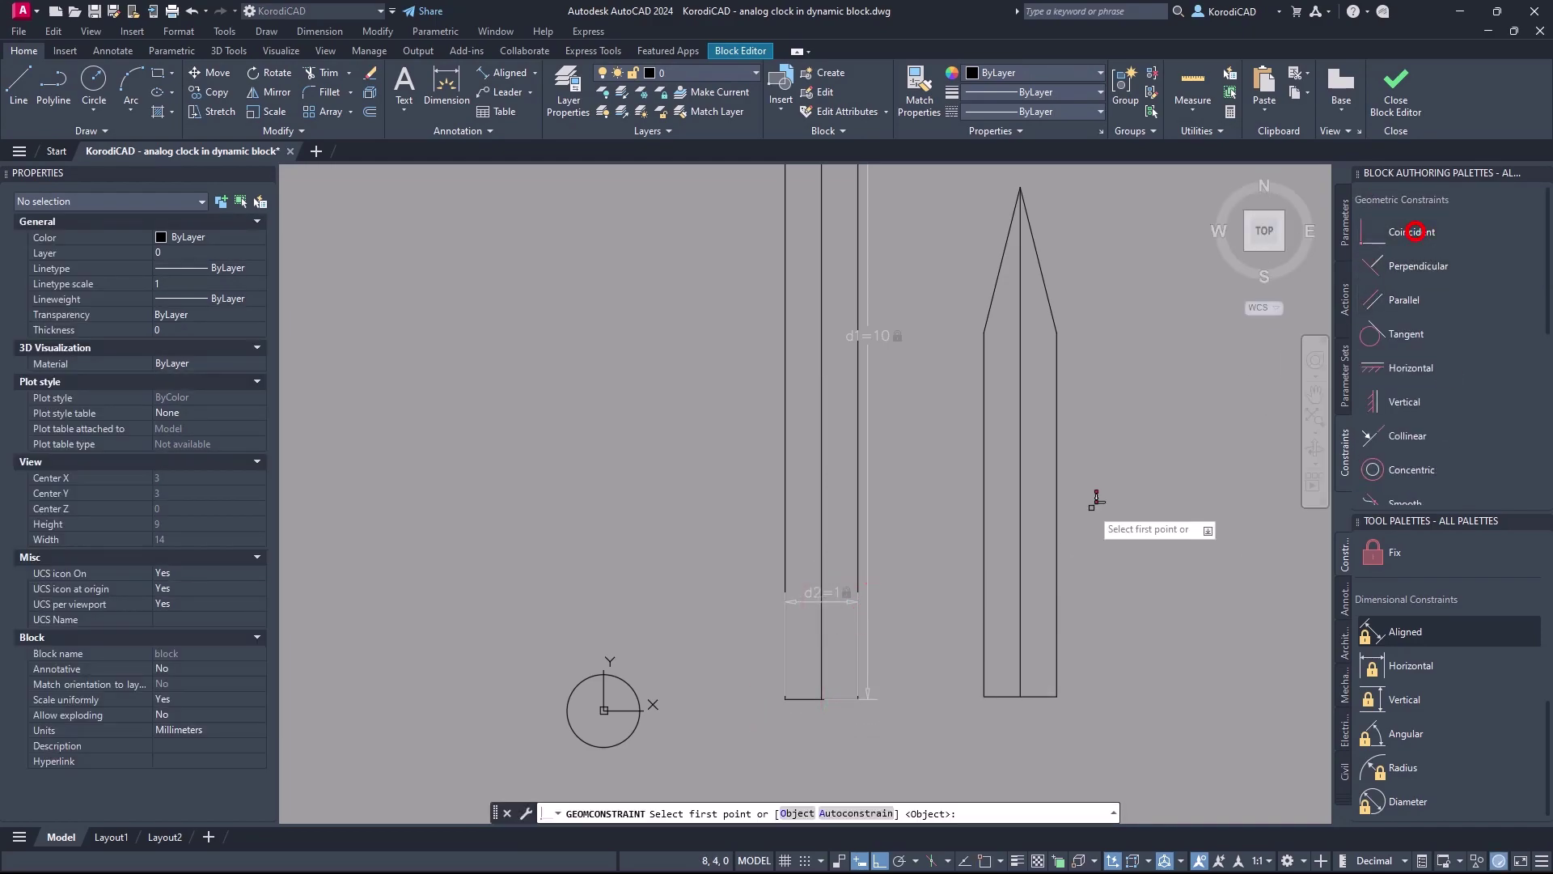
{"action": "left_click", "coordinate": [819, 686]}
{"action": "left_click", "coordinate": [812, 687]}
{"action": "key", "text": "space"}
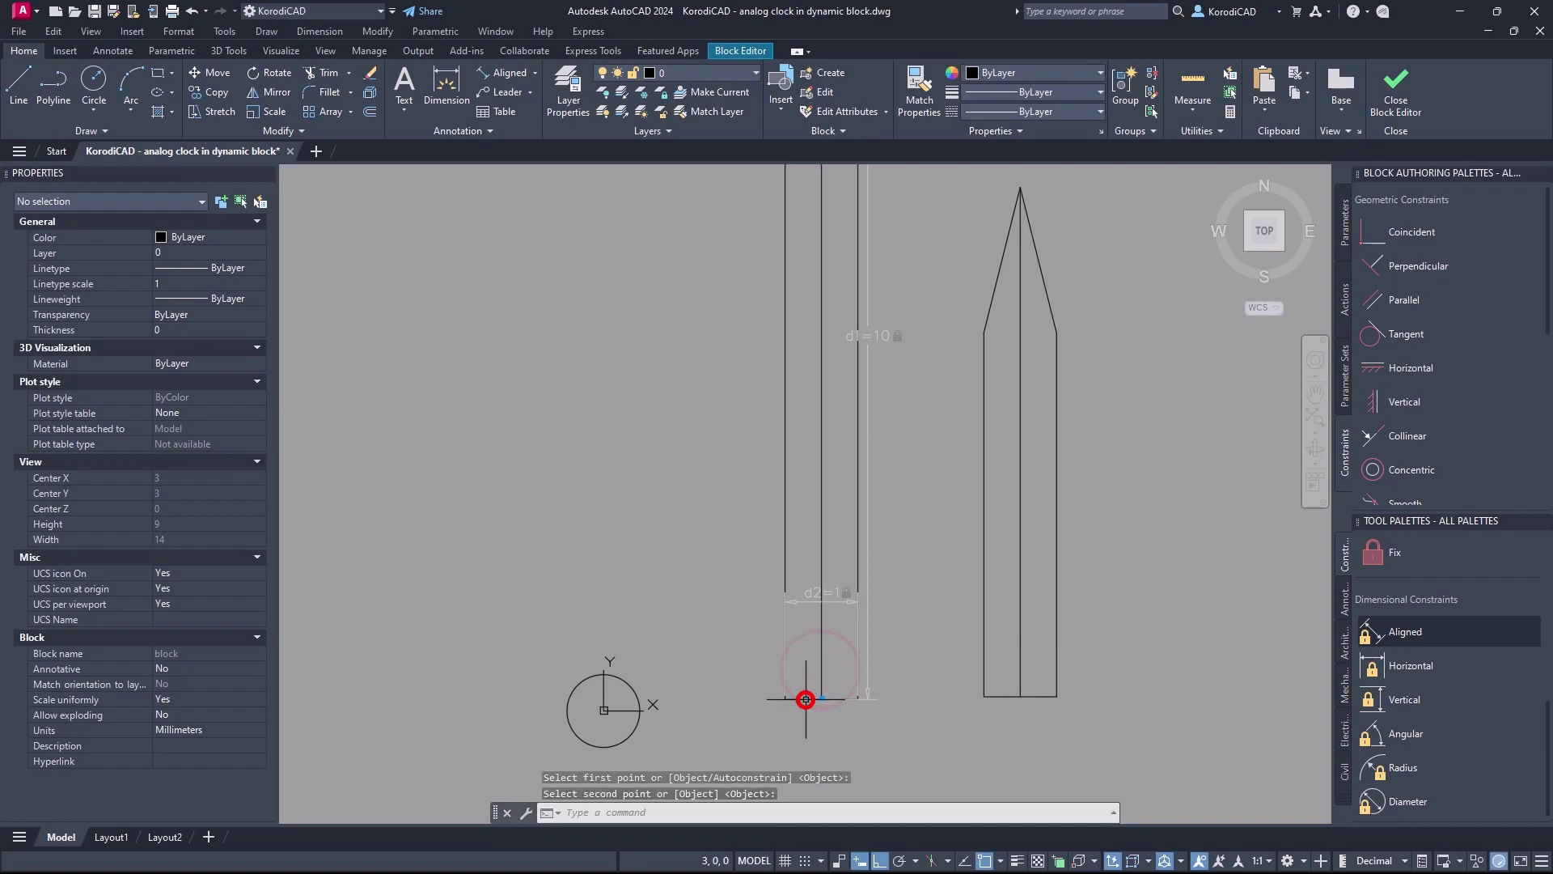
{"action": "scroll", "coordinate": [812, 687], "scroll_direction": "down", "scroll_amount": 2}
{"action": "scroll", "coordinate": [833, 486], "scroll_direction": "up", "scroll_amount": 5}
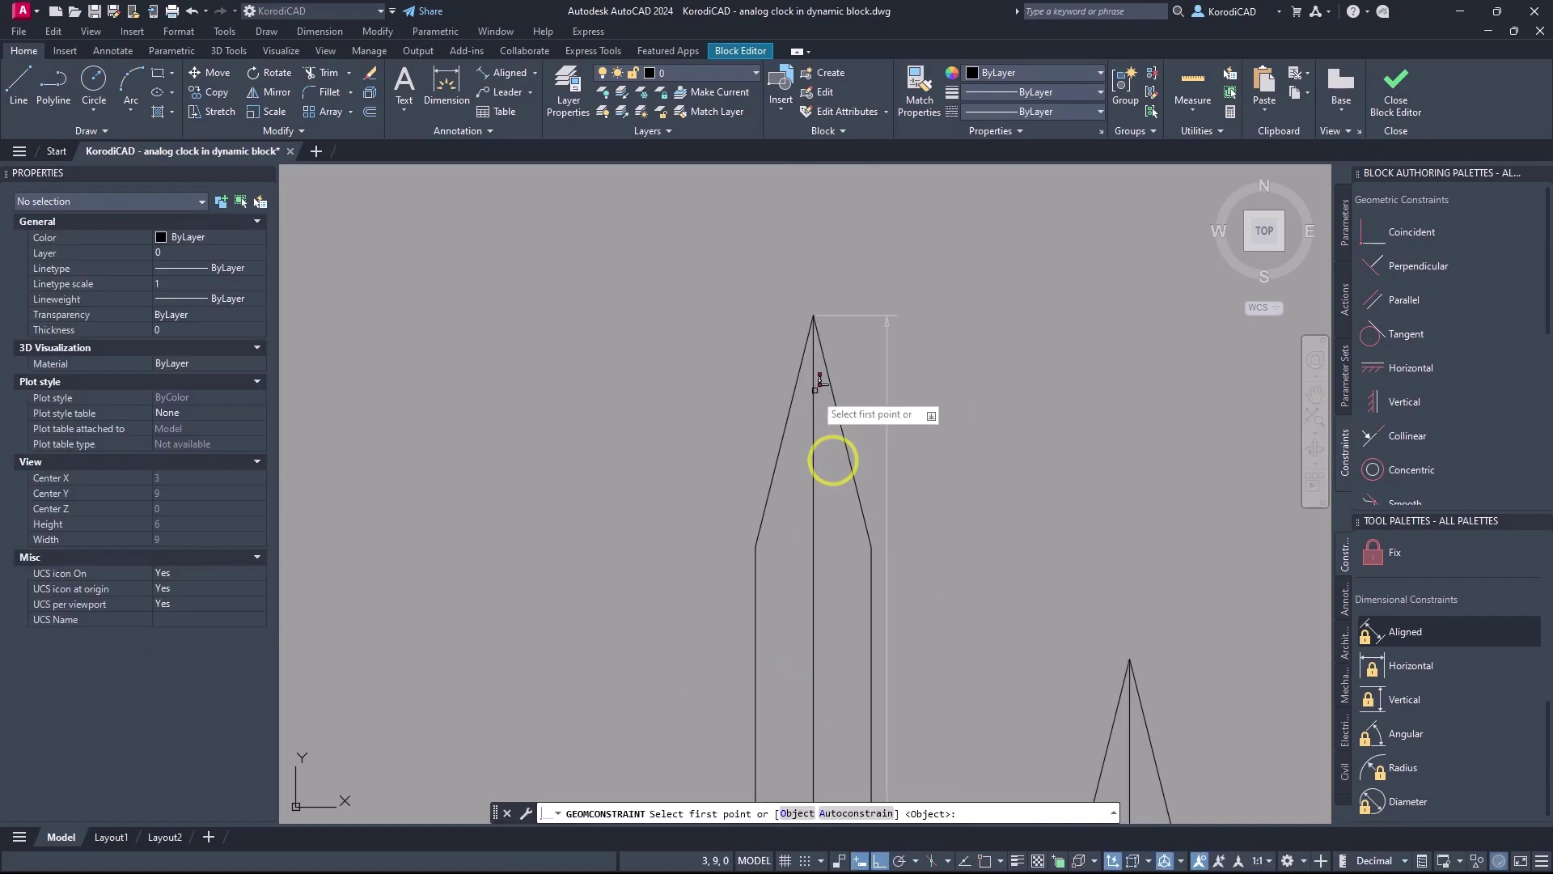
{"action": "left_click", "coordinate": [812, 315]}
{"action": "left_click", "coordinate": [824, 357]}
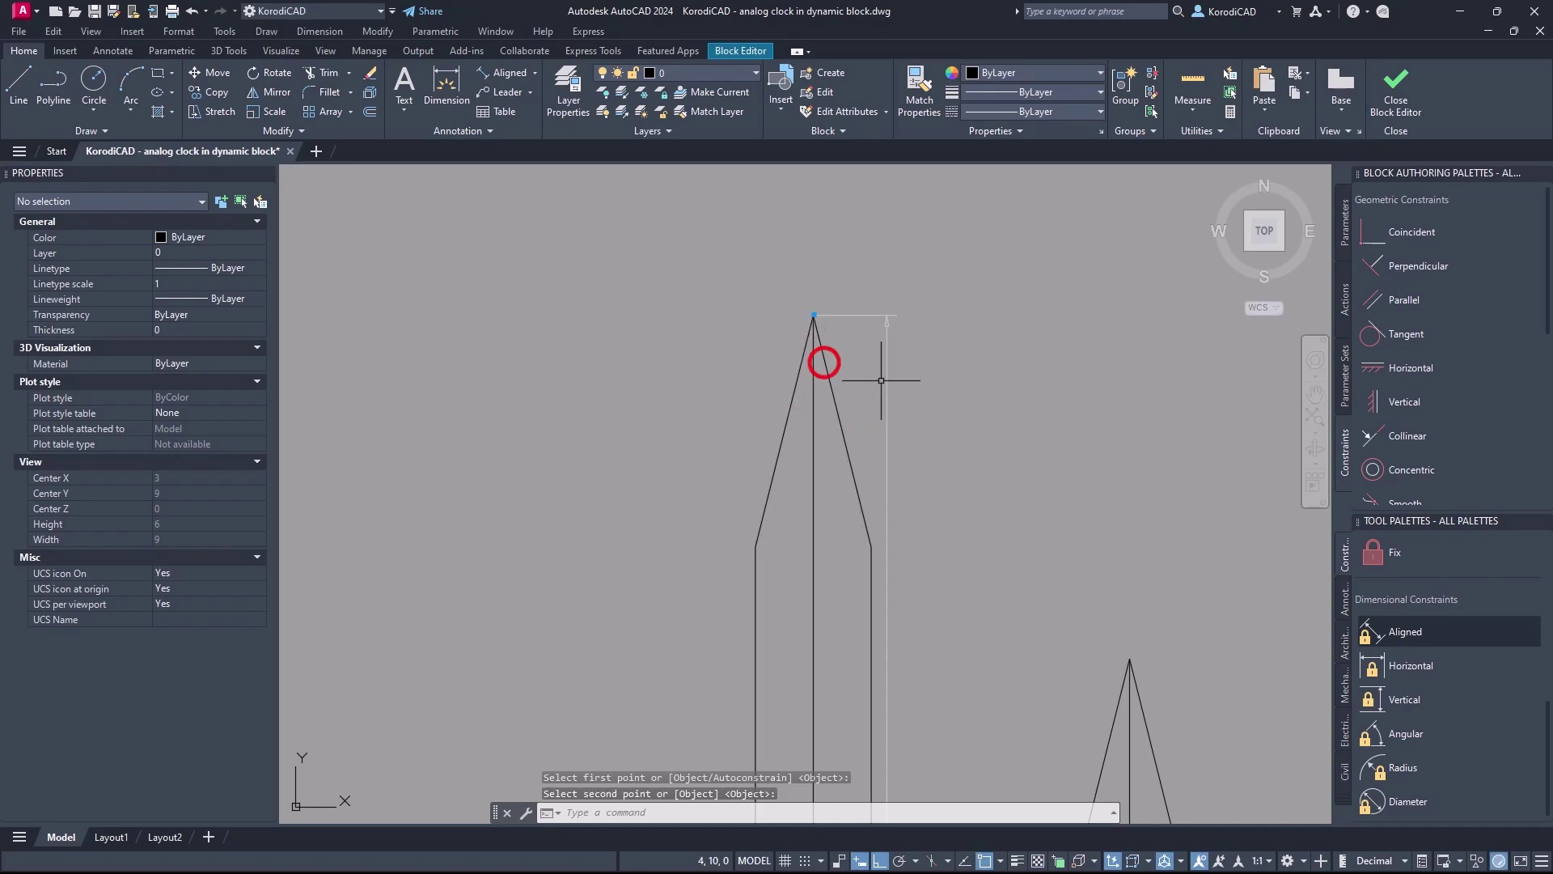
{"action": "scroll", "coordinate": [894, 404], "scroll_direction": "down", "scroll_amount": 3}
{"action": "scroll", "coordinate": [861, 610], "scroll_direction": "up", "scroll_amount": 5}
{"action": "key", "text": "Escape"}
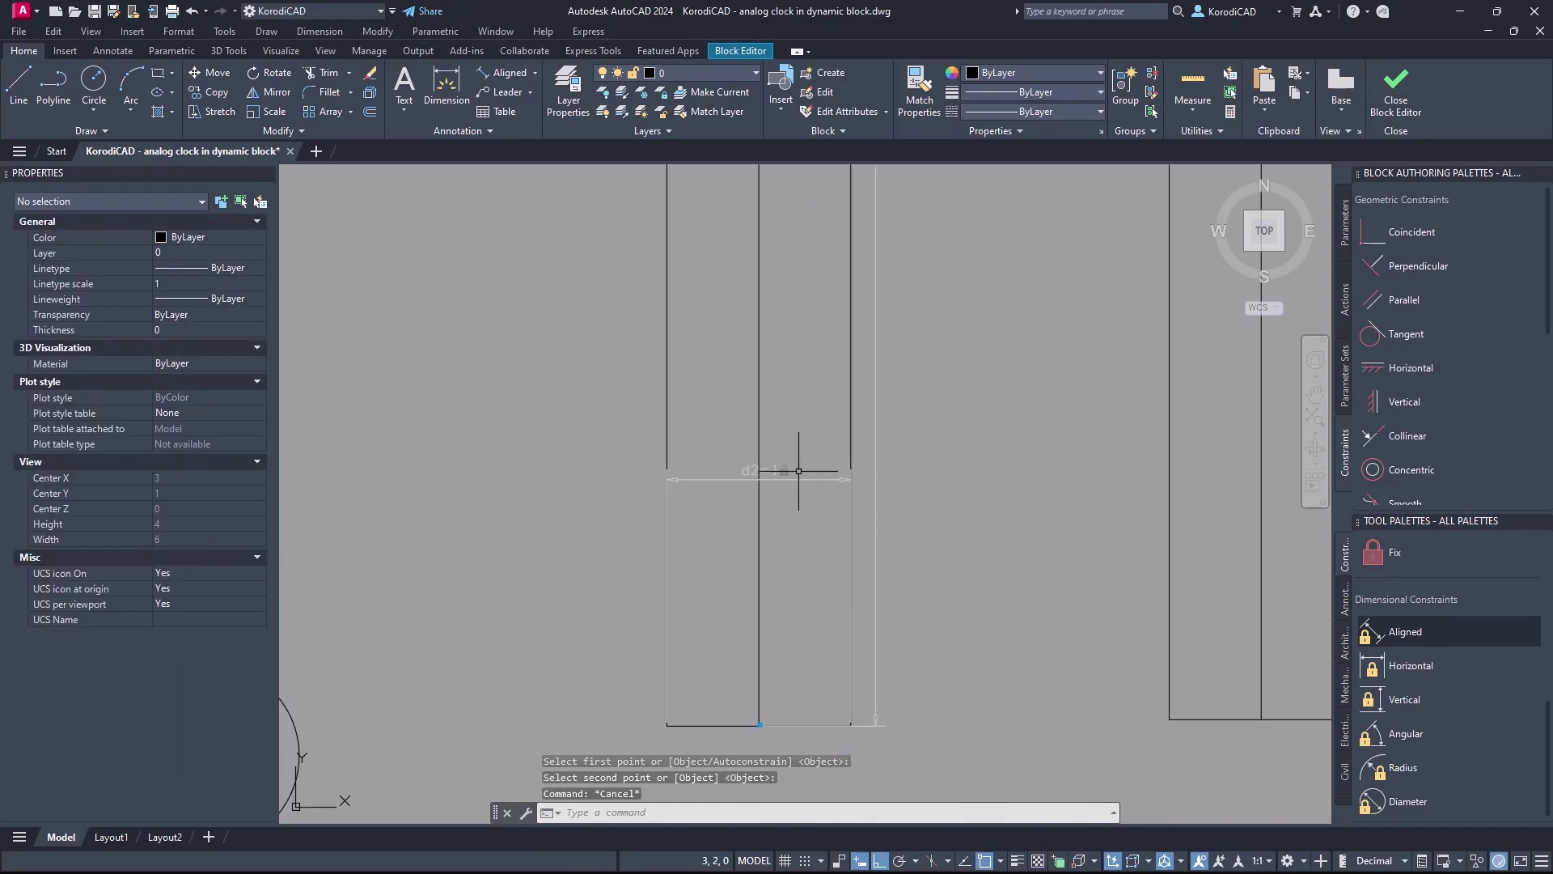
Send the d2 width dimension to the back of the draw order
{"action": "left_click", "coordinate": [790, 472]}
{"action": "right_click", "coordinate": [874, 465]}
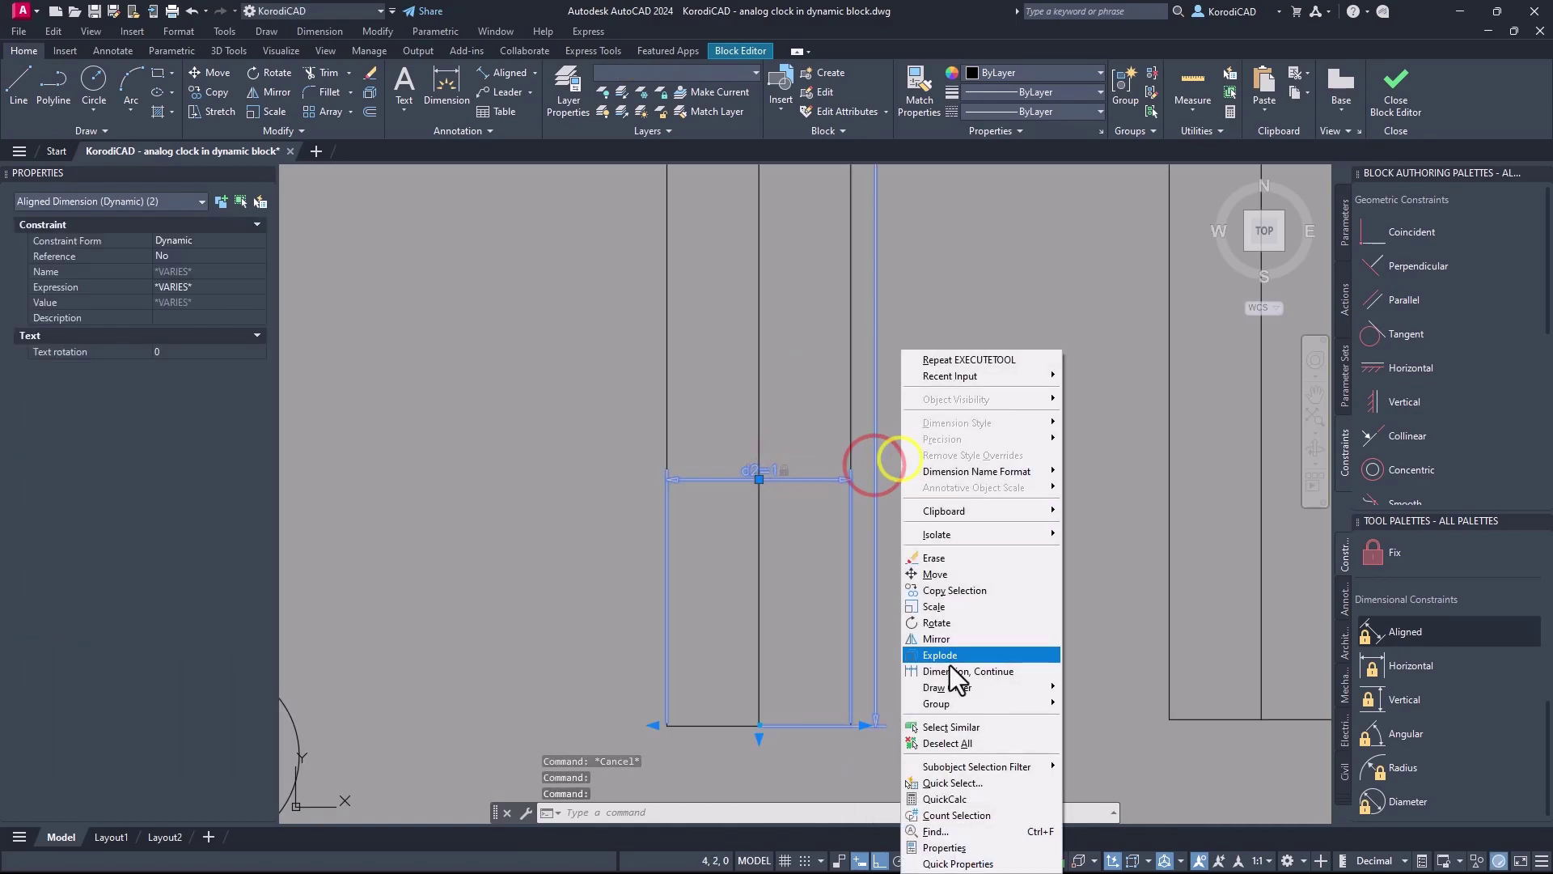
{"action": "mouse_move", "coordinate": [1039, 684]}
{"action": "left_click", "coordinate": [1075, 701]}
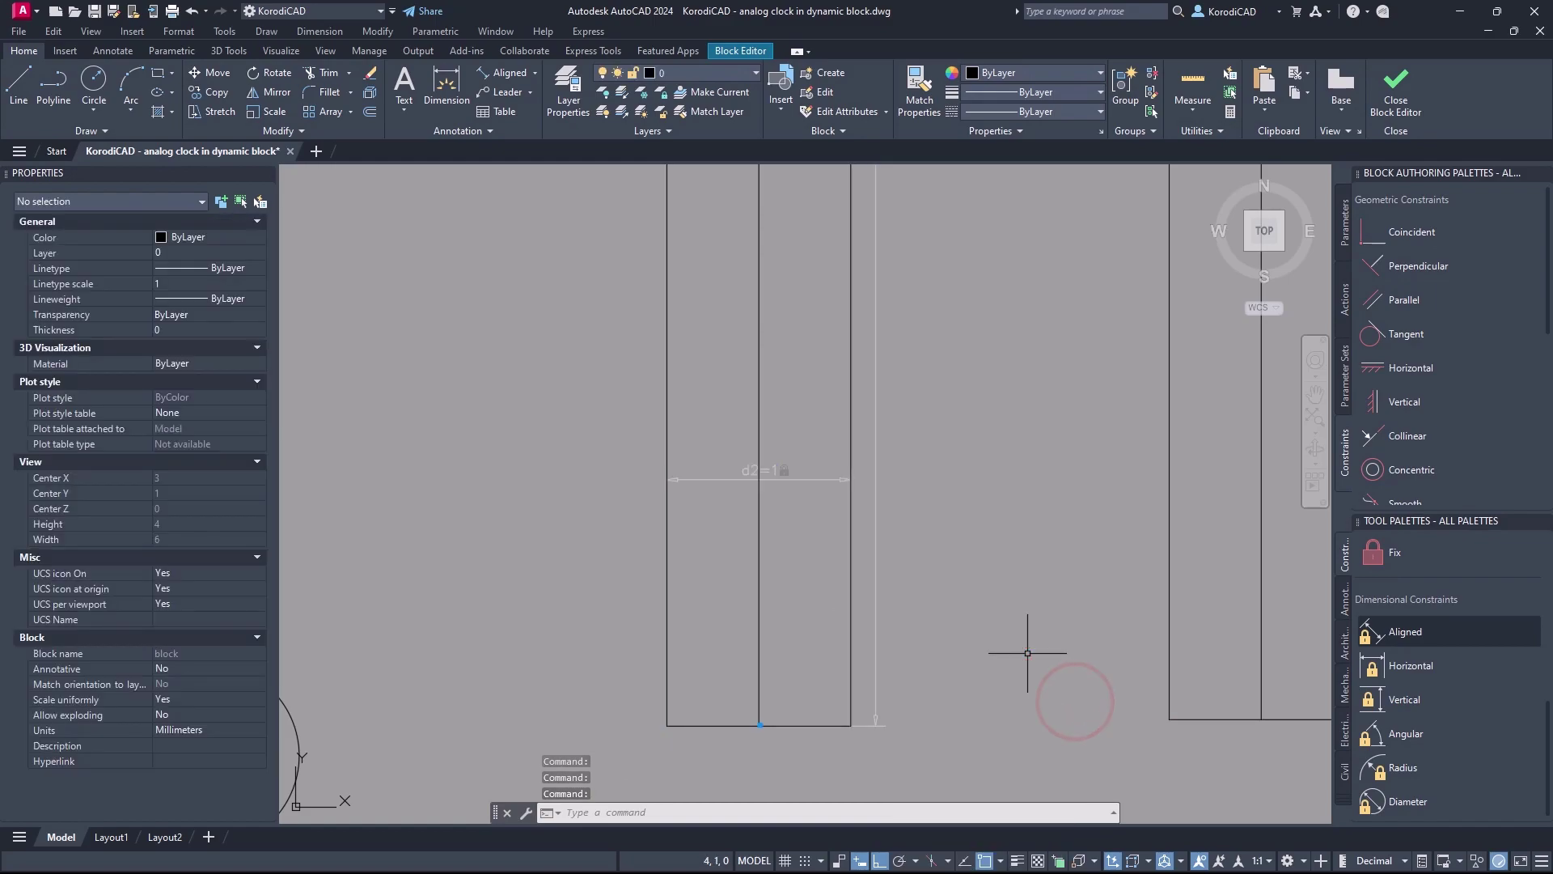
Make the centre line and both sides perpendicular to the hand's bottom edge
{"action": "left_click", "coordinate": [1397, 267]}
{"action": "left_click", "coordinate": [759, 680]}
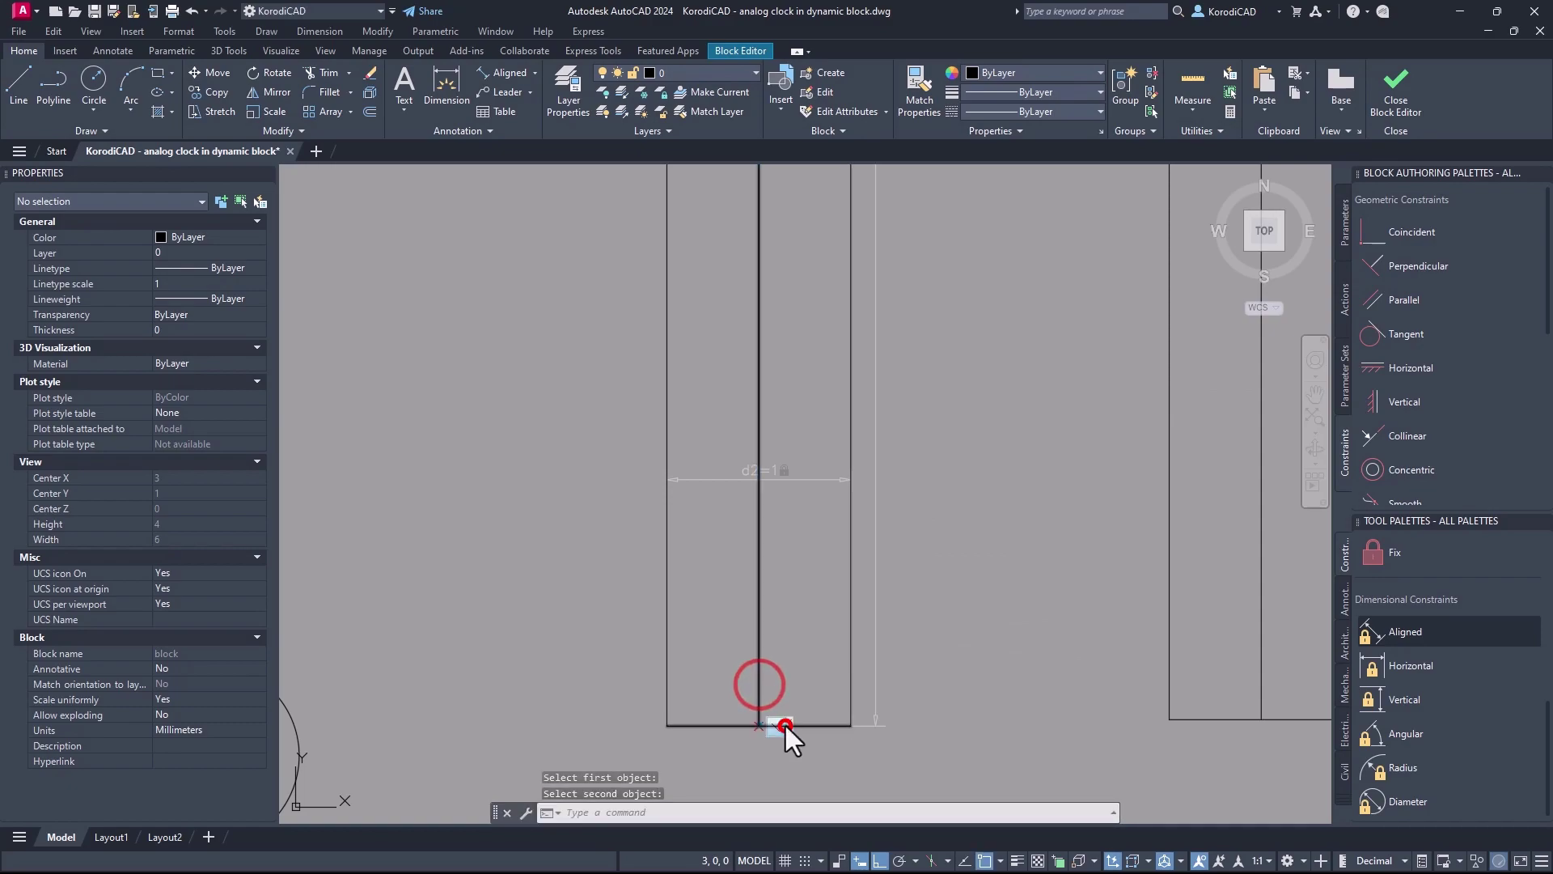
{"action": "left_click", "coordinate": [786, 724]}
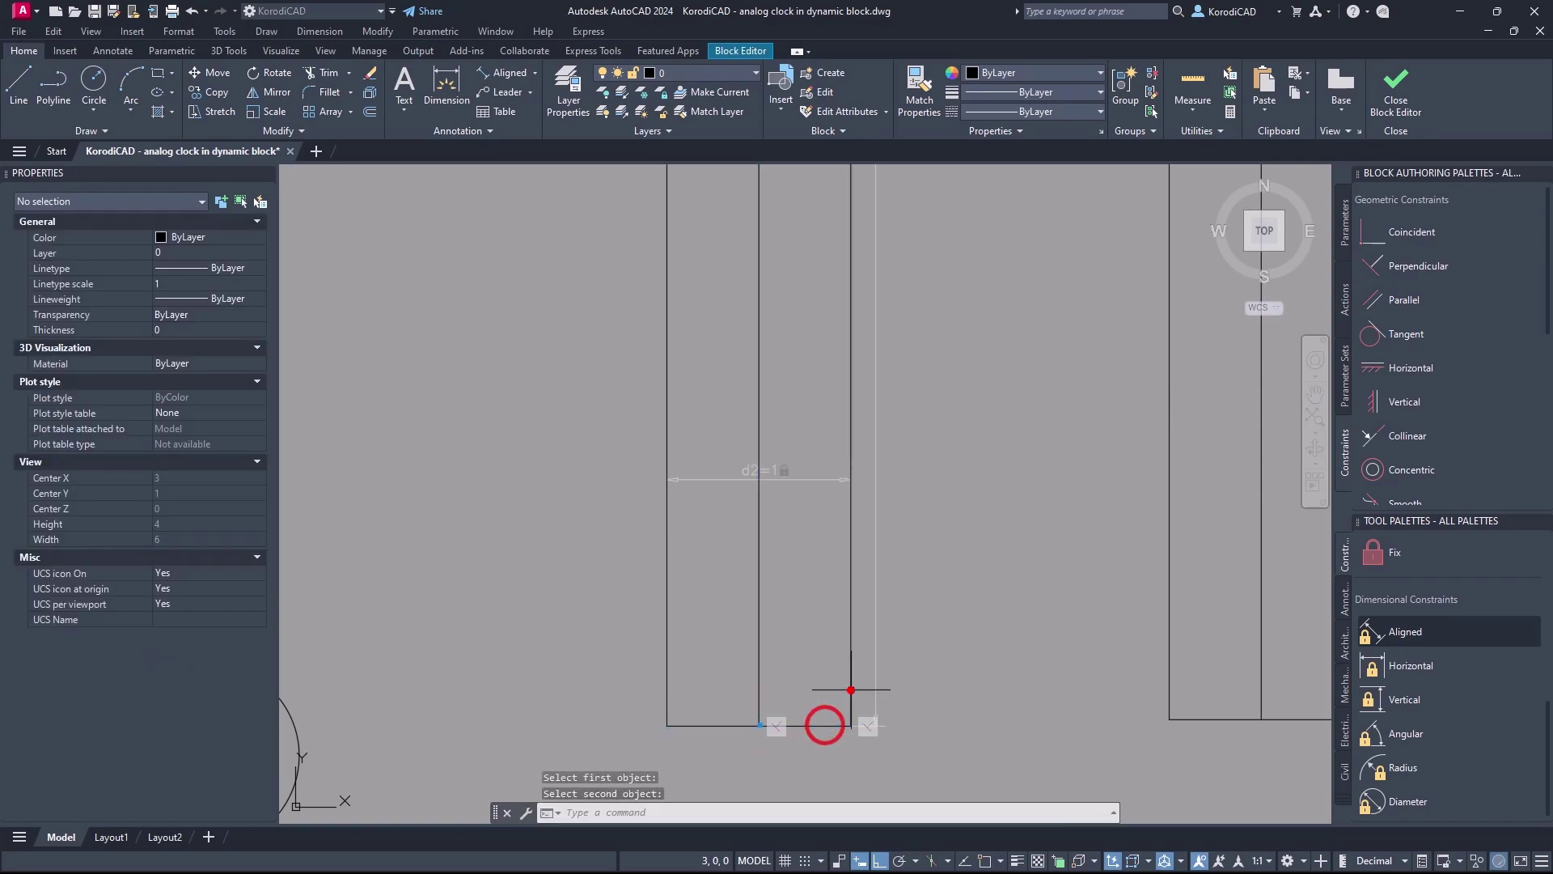
{"action": "left_click", "coordinate": [849, 690]}
{"action": "left_click", "coordinate": [696, 726]}
{"action": "left_click", "coordinate": [668, 687]}
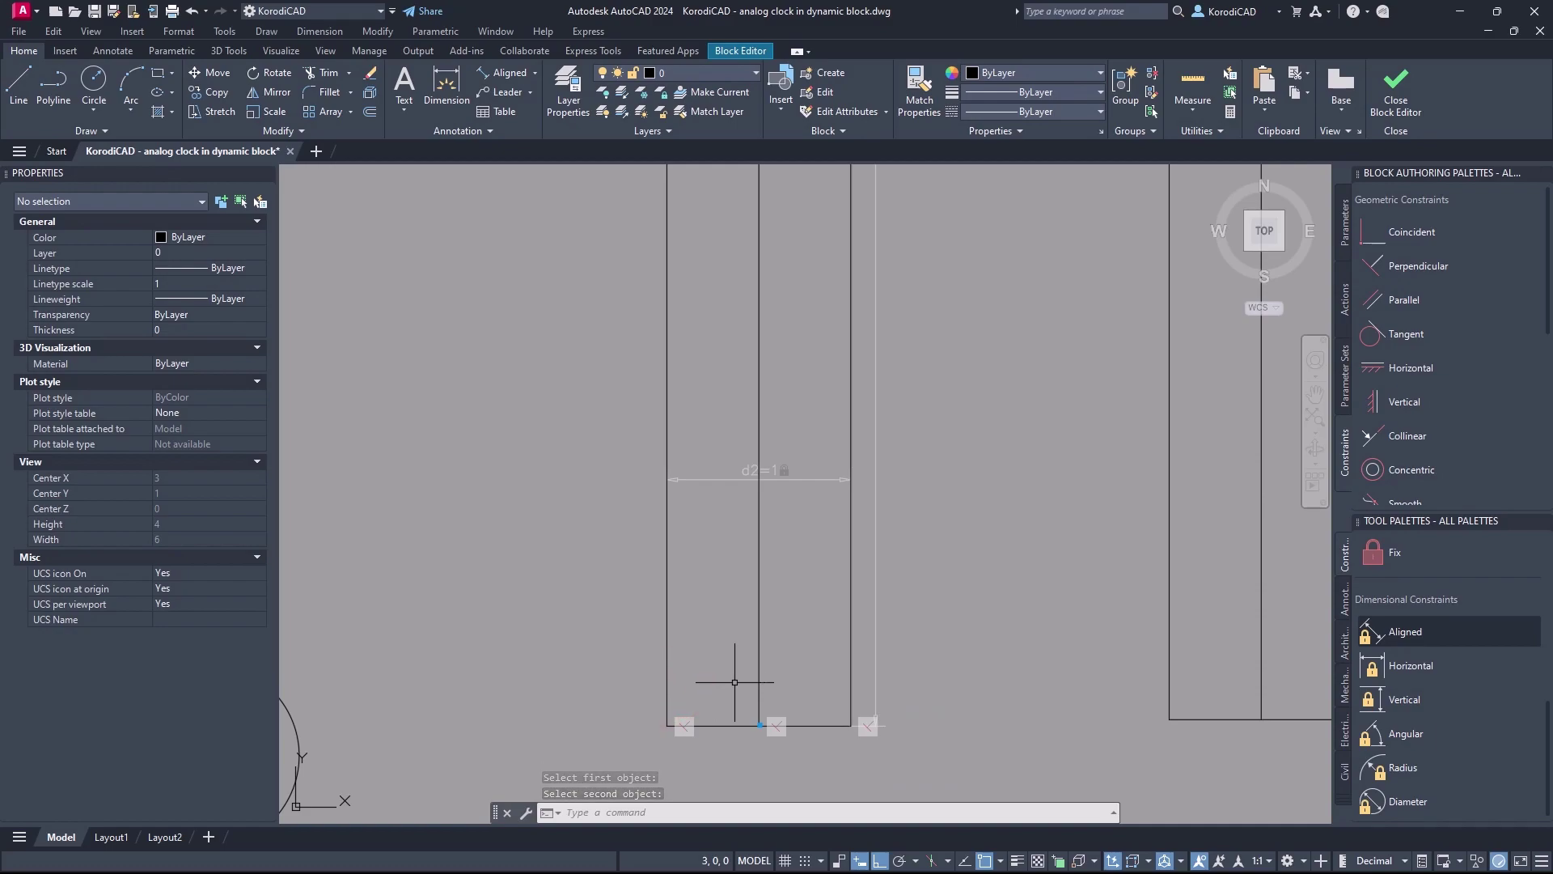
{"action": "scroll", "coordinate": [734, 682], "scroll_direction": "down", "scroll_amount": 5}
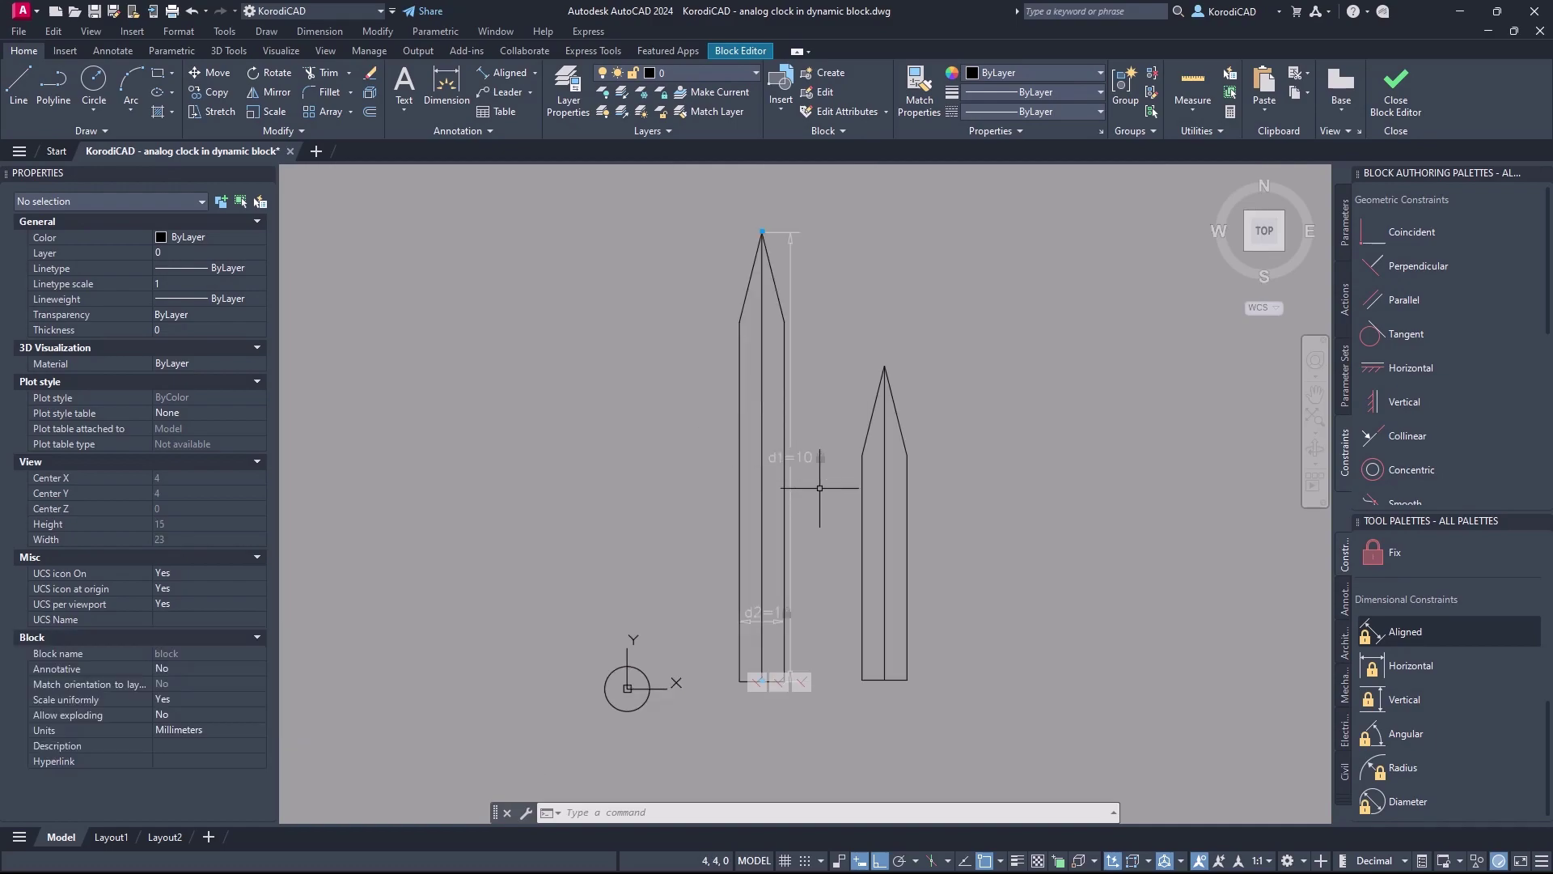
Add an aligned dimensional constraint d3 = 8 to the long hand's left side
{"action": "left_click", "coordinate": [1397, 639]}
{"action": "left_click", "coordinate": [739, 679]}
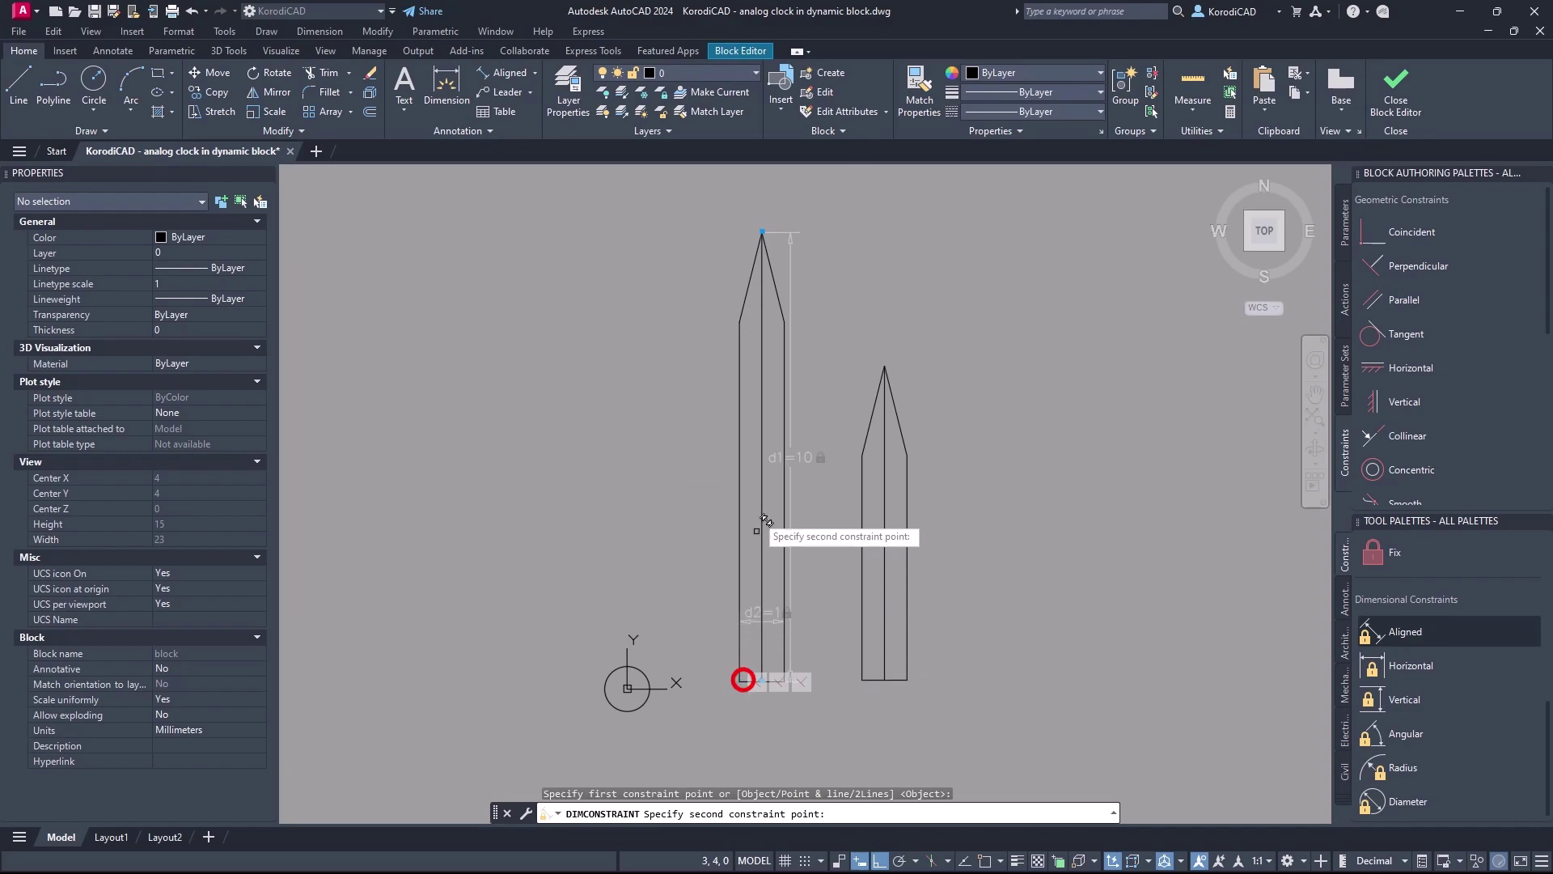
{"action": "scroll", "coordinate": [746, 312], "scroll_direction": "up", "scroll_amount": 3}
{"action": "left_click", "coordinate": [767, 337]}
{"action": "left_click", "coordinate": [768, 336]}
{"action": "left_click", "coordinate": [791, 365]}
{"action": "scroll", "coordinate": [789, 376], "scroll_direction": "down", "scroll_amount": 2}
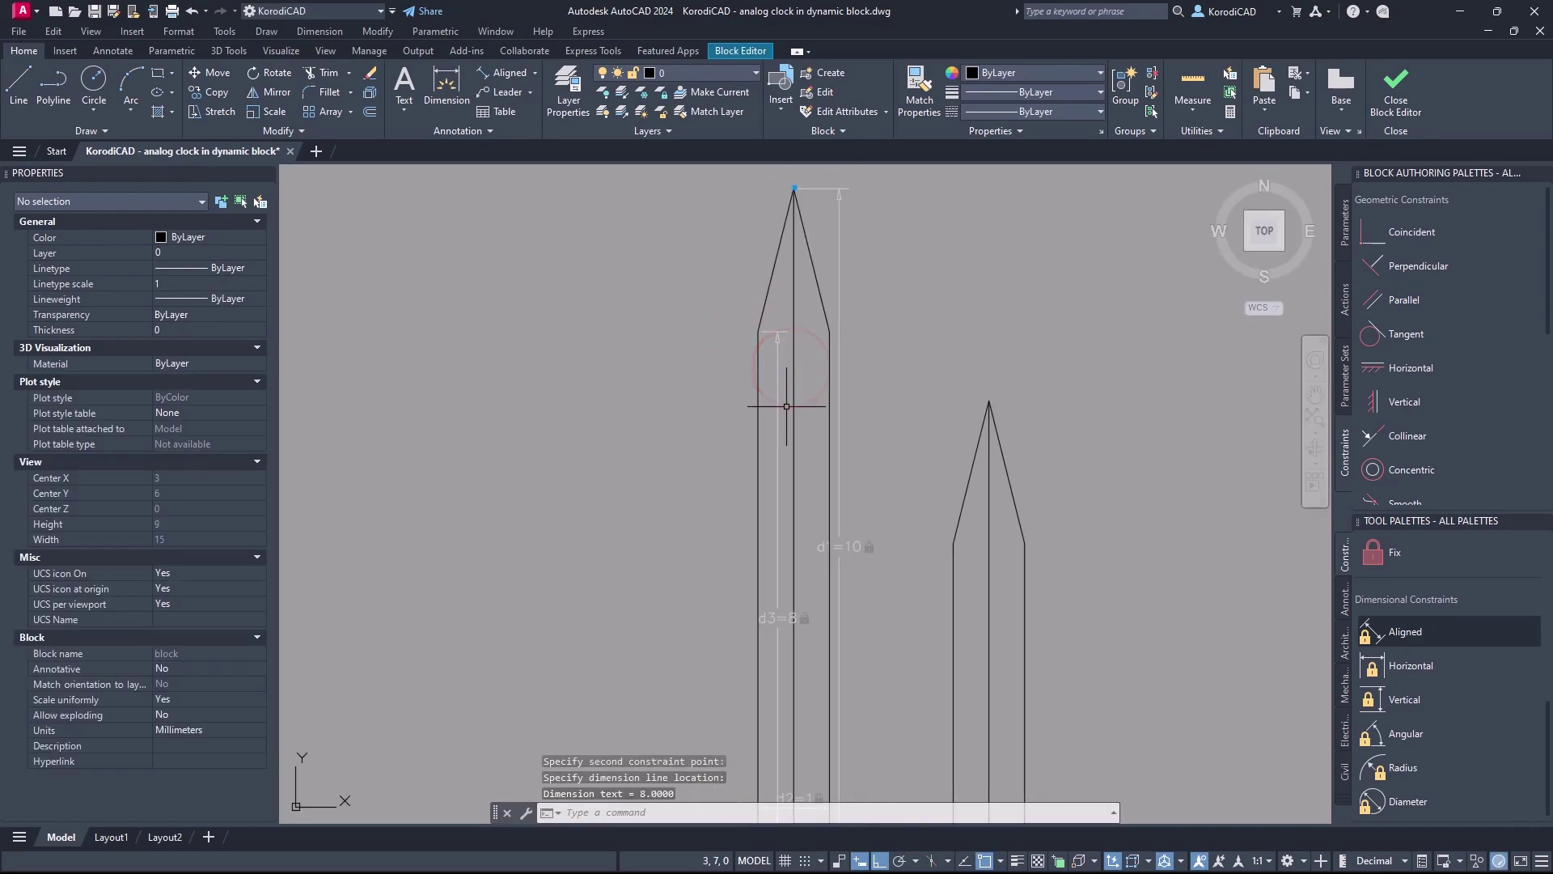
{"action": "middle_click_drag", "start_coordinate": [786, 417], "coordinate": [849, 312]}
{"action": "scroll", "coordinate": [1487, 421], "scroll_direction": "down", "scroll_amount": 4}
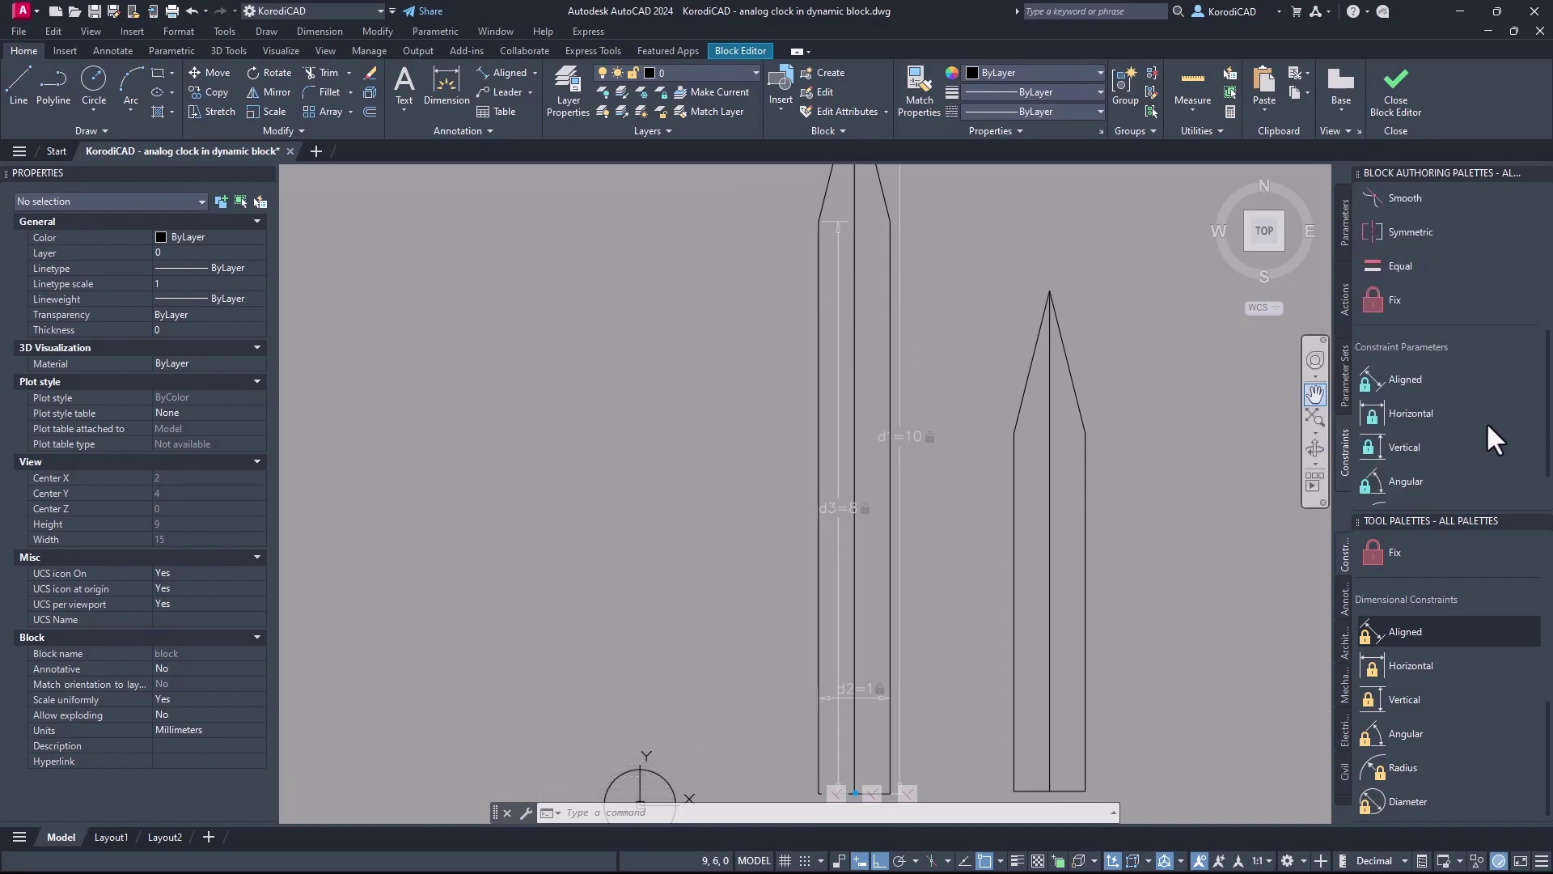
Apply an Equal constraint linking the long hand's two side lines
{"action": "left_click", "coordinate": [1403, 267]}
{"action": "left_click", "coordinate": [818, 442]}
{"action": "left_click", "coordinate": [892, 456]}
{"action": "middle_click_drag", "start_coordinate": [968, 464], "coordinate": [748, 438]}
Make the short hand's centre line coincide with its bottom endpoint and tip
{"action": "scroll", "coordinate": [1449, 358], "scroll_direction": "up", "scroll_amount": 5}
{"action": "left_click", "coordinate": [1411, 232]}
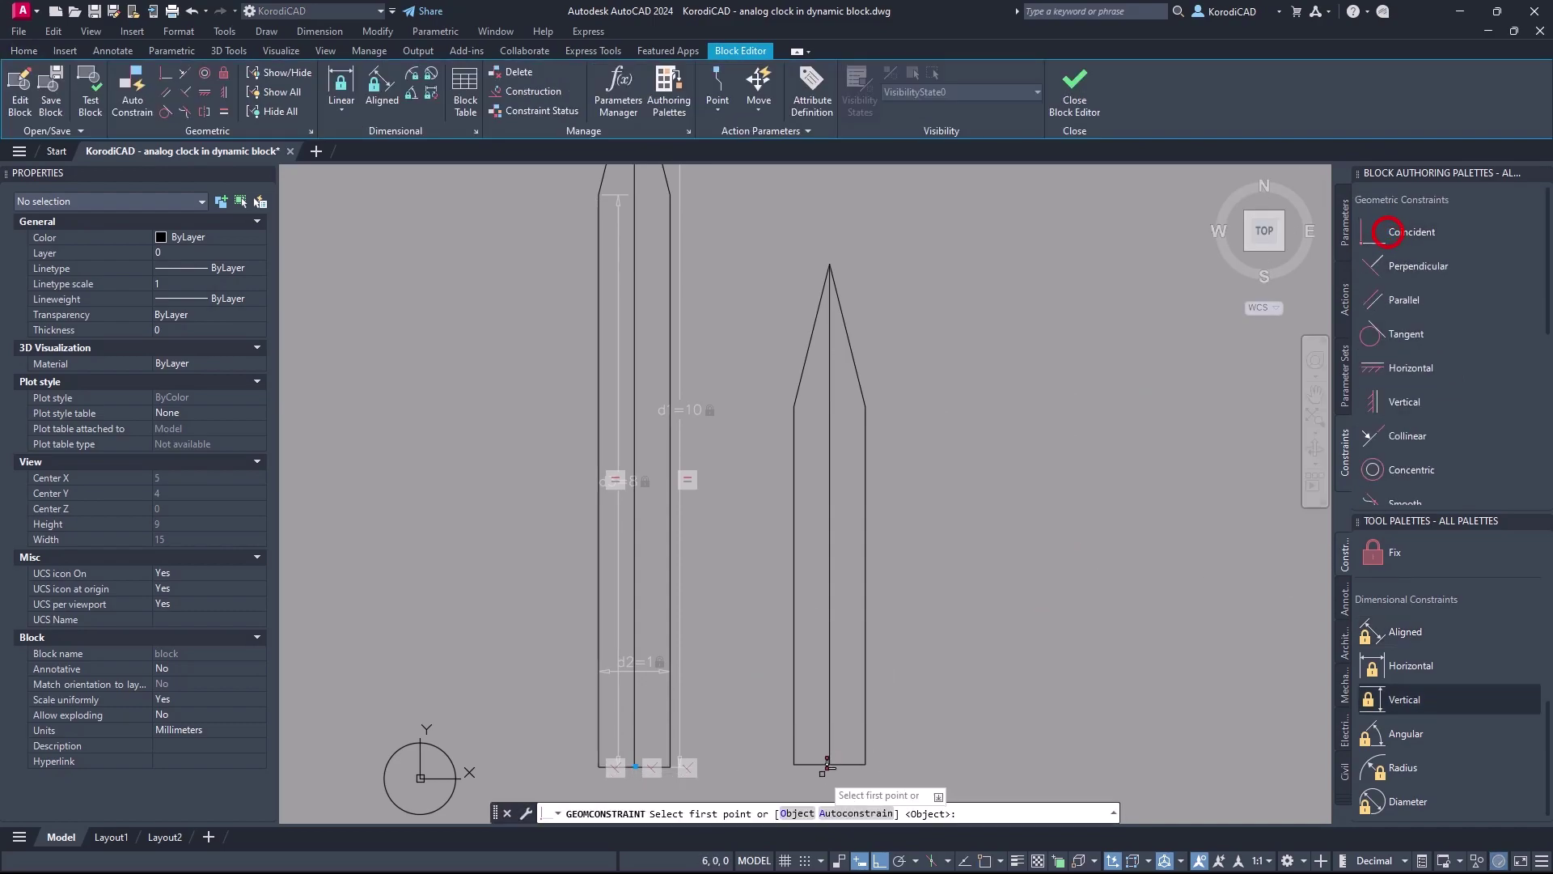
{"action": "left_click", "coordinate": [834, 745]}
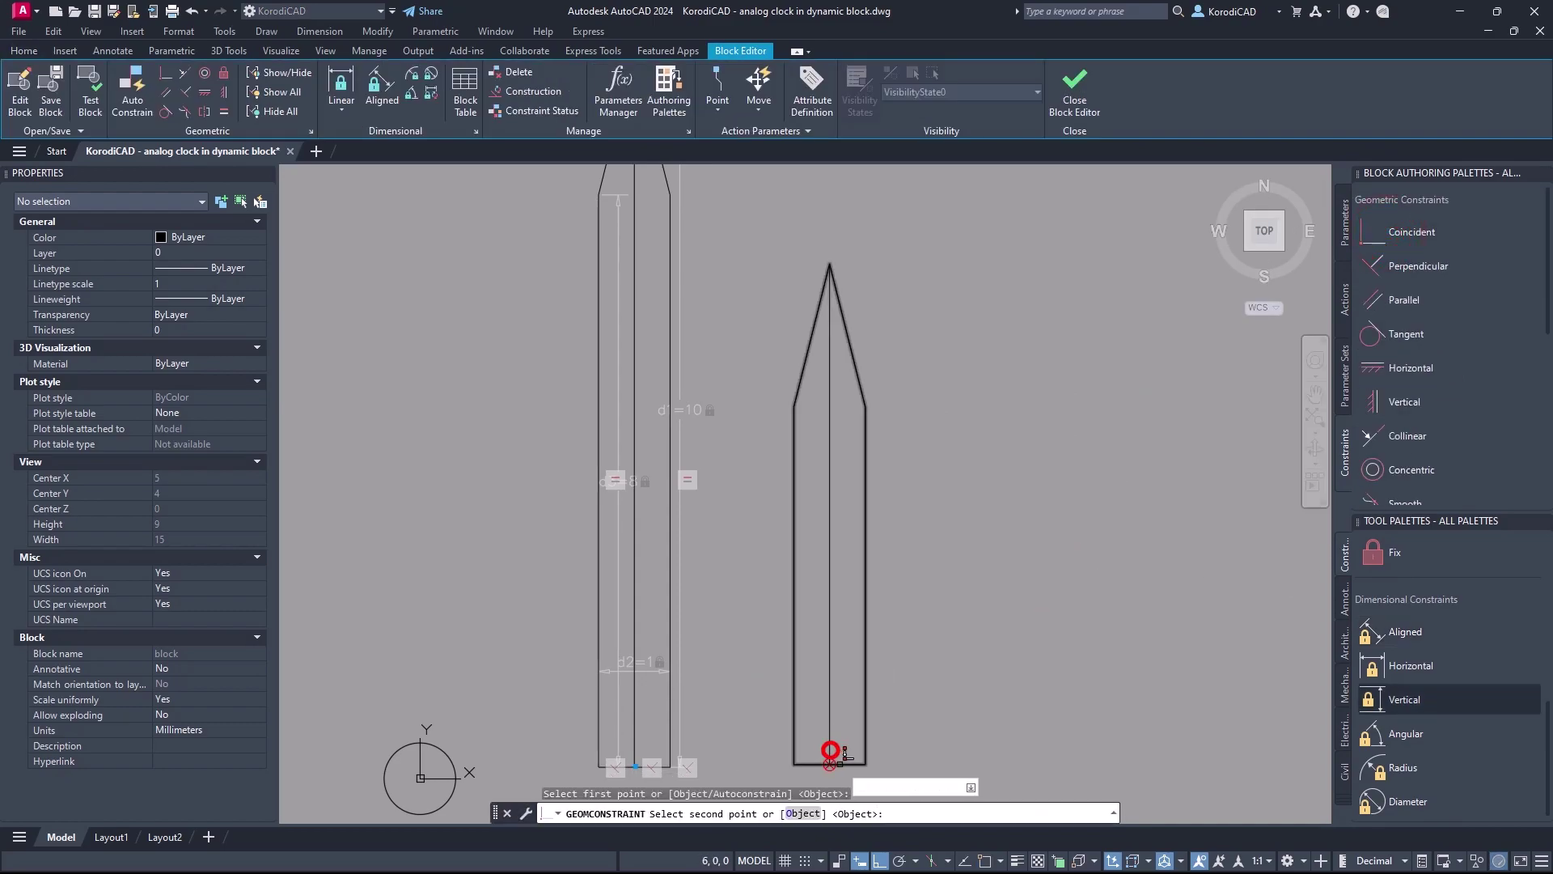
{"action": "left_click", "coordinate": [830, 291]}
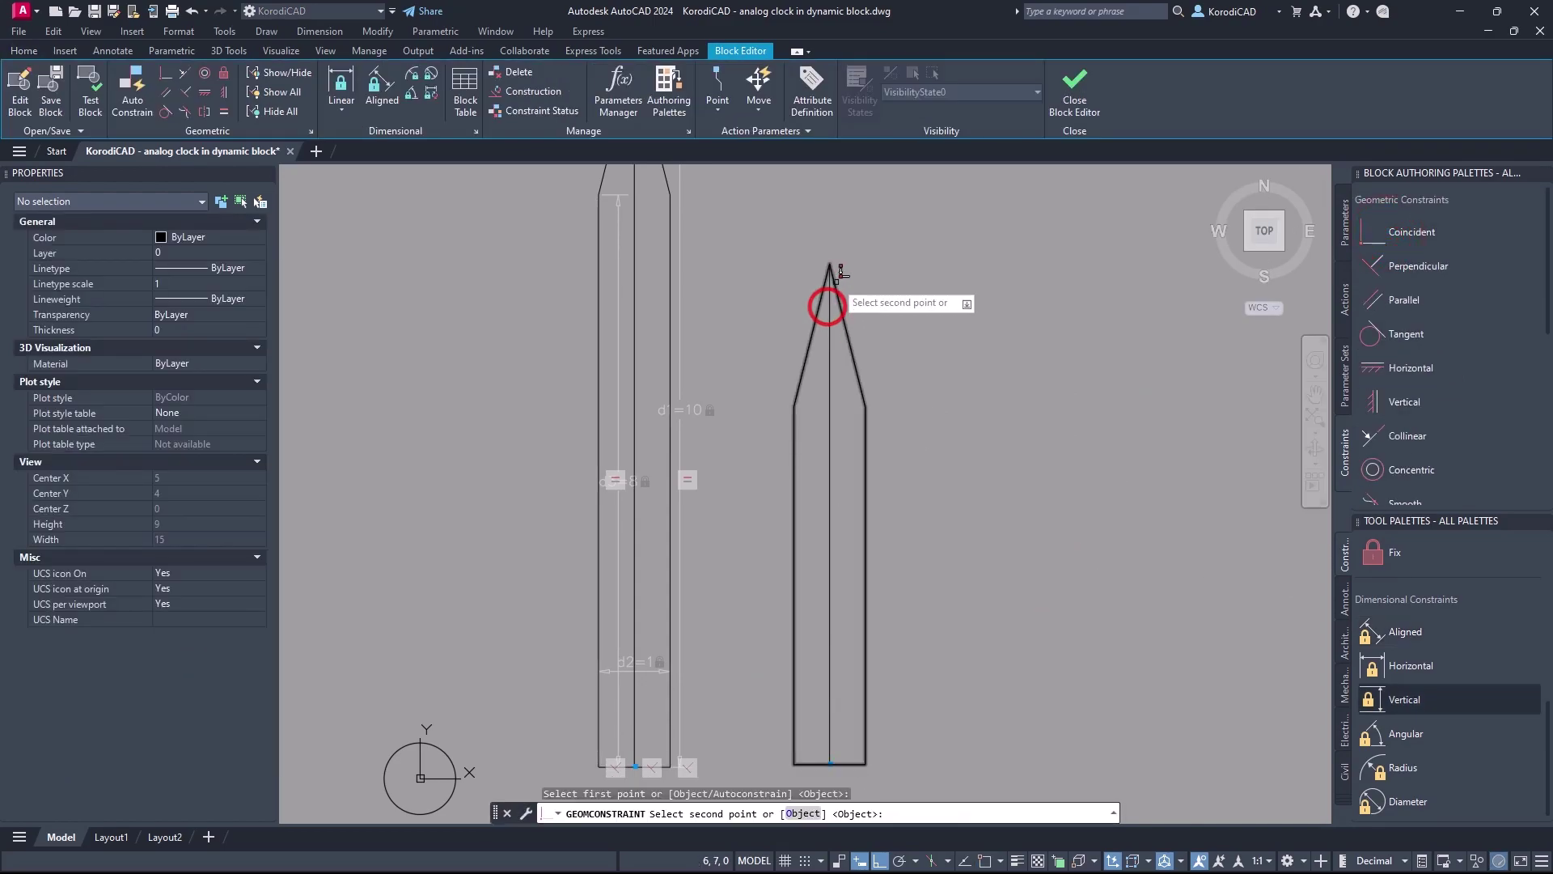
Constrain the short hand's bottom edge perpendicular to its centre line
{"action": "left_click", "coordinate": [1385, 267]}
{"action": "left_click", "coordinate": [796, 740]}
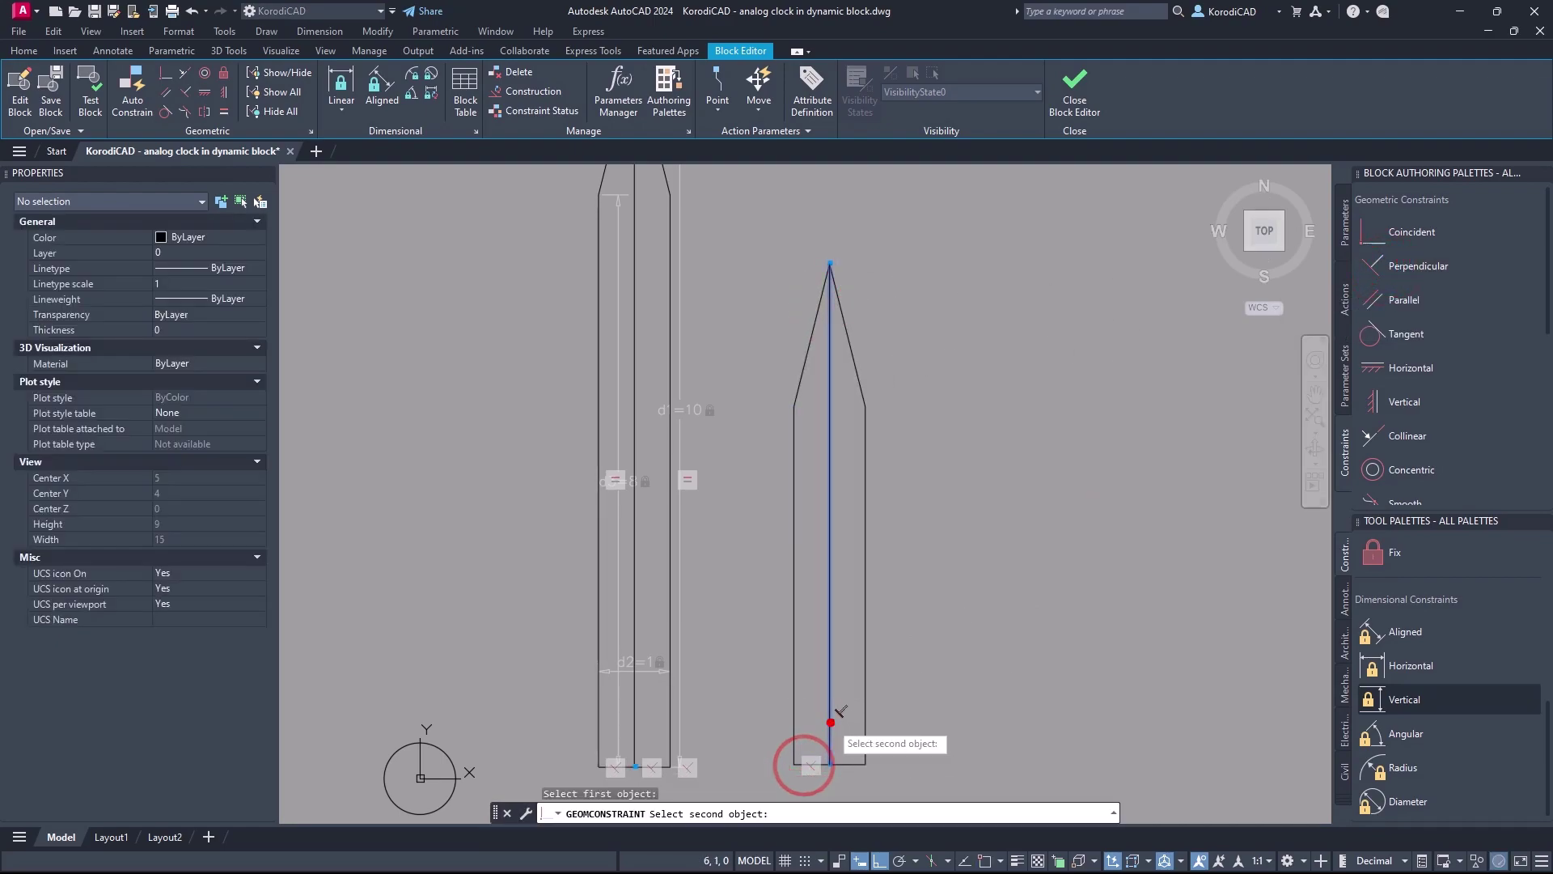
{"action": "left_click", "coordinate": [830, 722]}
{"action": "key", "text": "Return"}
{"action": "left_click", "coordinate": [832, 745]}
{"action": "left_click", "coordinate": [866, 704]}
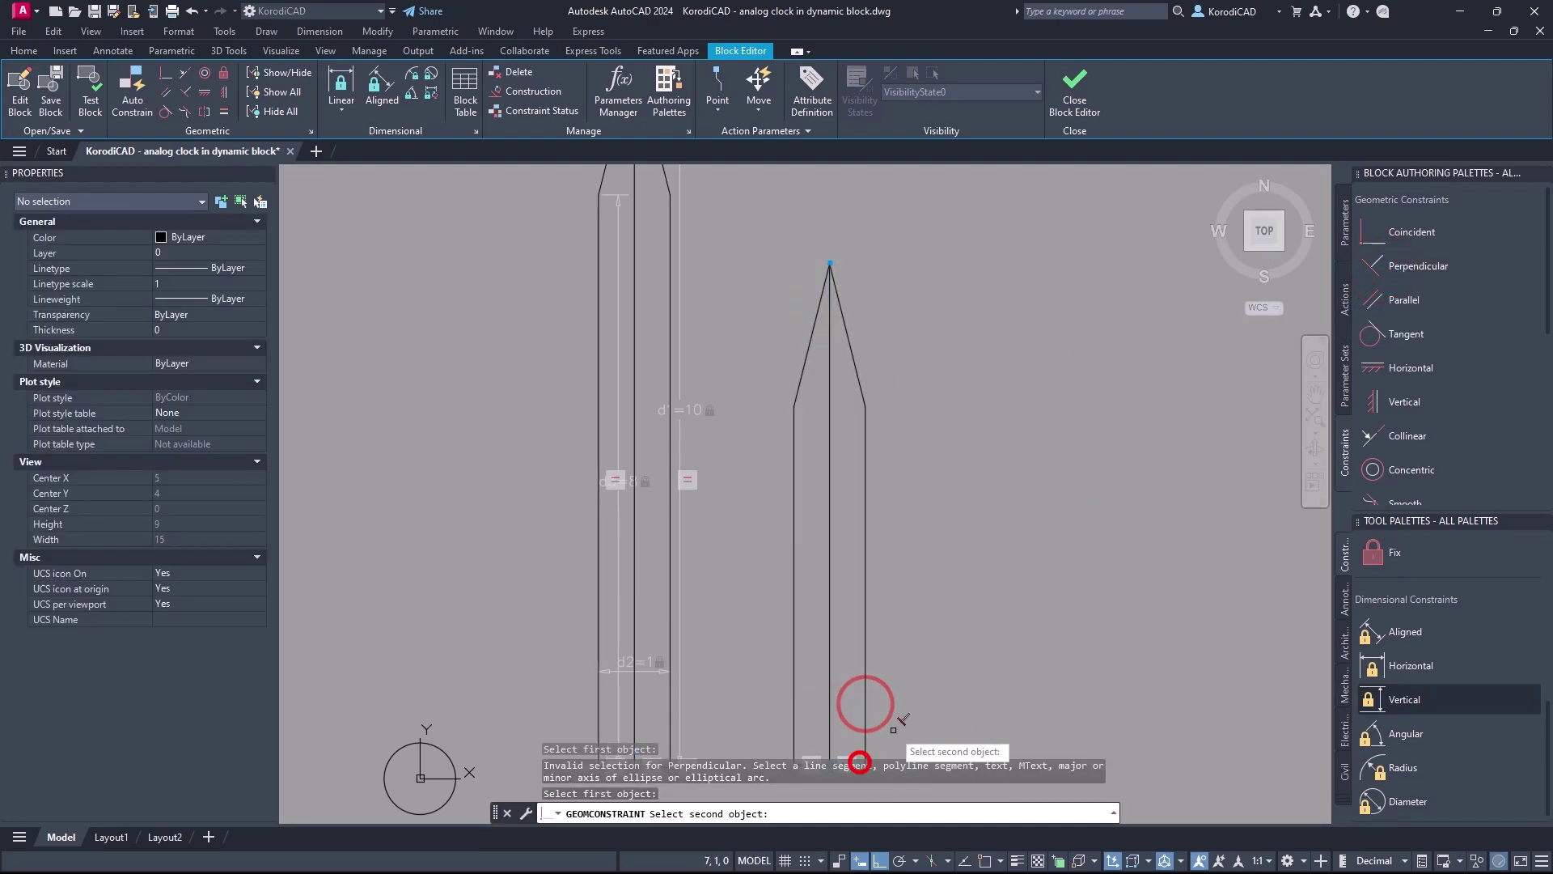
{"action": "middle_click_drag", "start_coordinate": [857, 760], "coordinate": [899, 670]}
{"action": "scroll", "coordinate": [899, 669], "scroll_direction": "up", "scroll_amount": 2}
{"action": "left_click", "coordinate": [875, 668]}
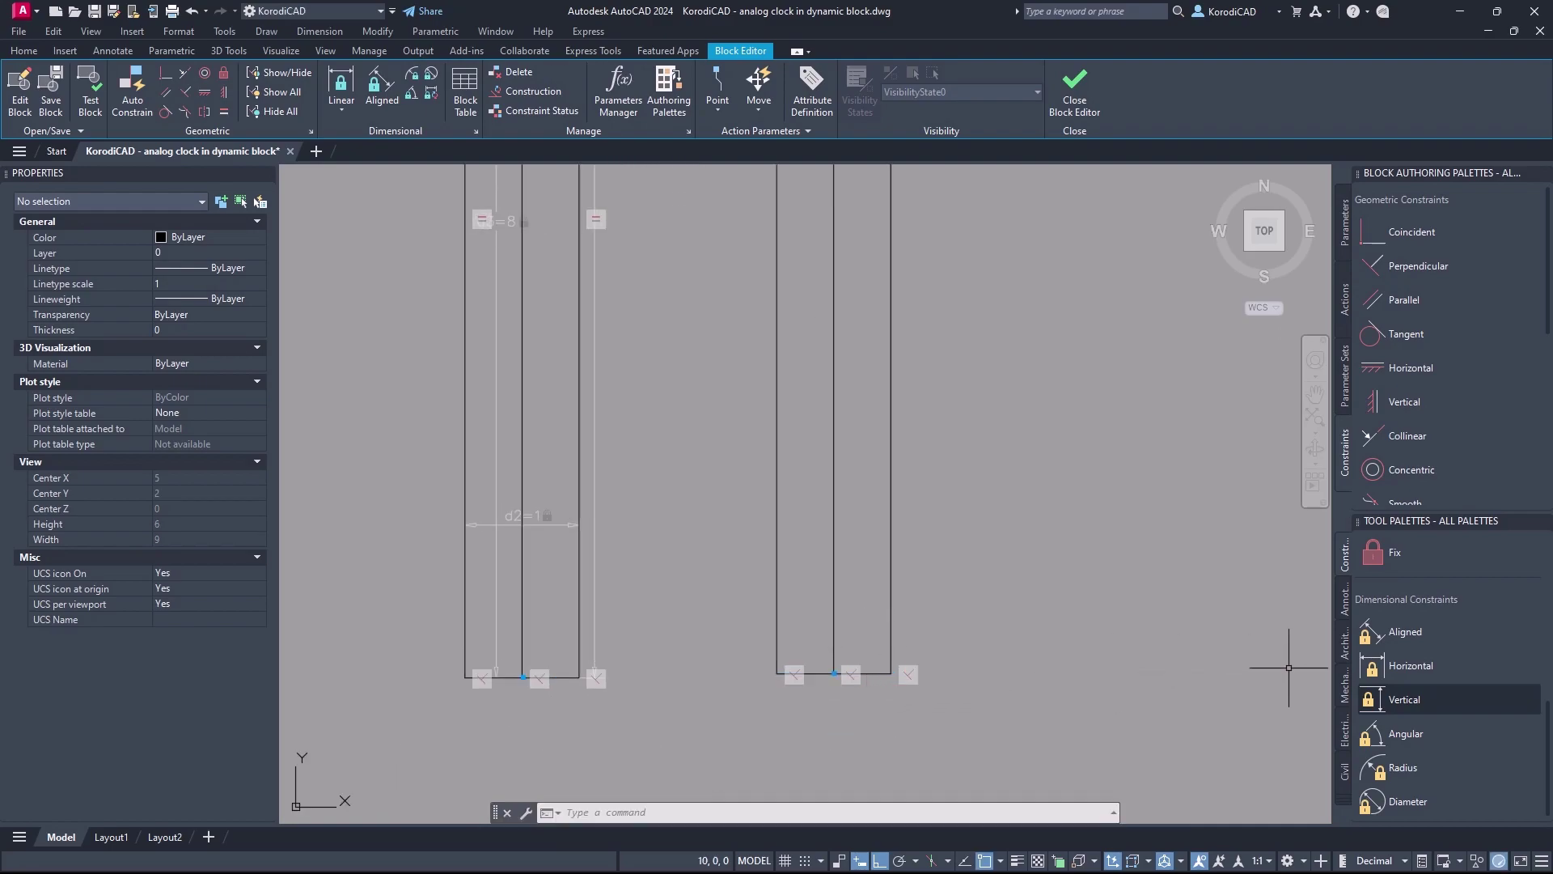
Add aligned constraints of base width 1 (d4) and overall length 7 (d5)
{"action": "left_click", "coordinate": [1397, 632]}
{"action": "left_click", "coordinate": [777, 672]}
{"action": "left_click", "coordinate": [891, 673]}
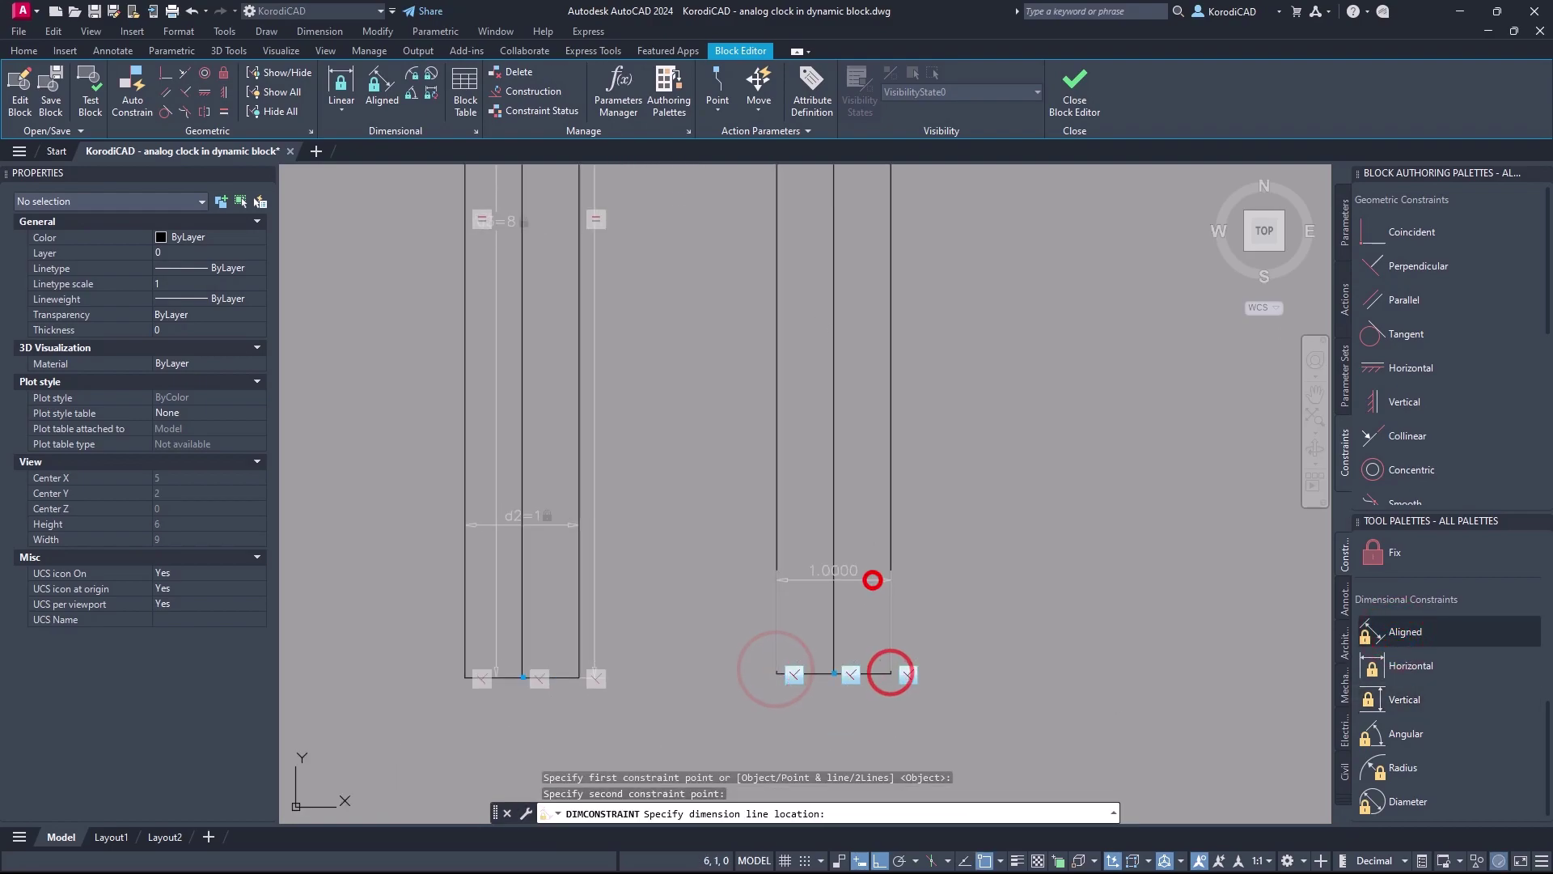
{"action": "left_click", "coordinate": [871, 579]}
{"action": "key", "text": "Return"}
{"action": "key", "text": "Return"}
{"action": "left_click", "coordinate": [839, 670]}
{"action": "scroll", "coordinate": [838, 669], "scroll_direction": "down", "scroll_amount": 2}
{"action": "middle_click_drag", "start_coordinate": [838, 670], "coordinate": [823, 804]}
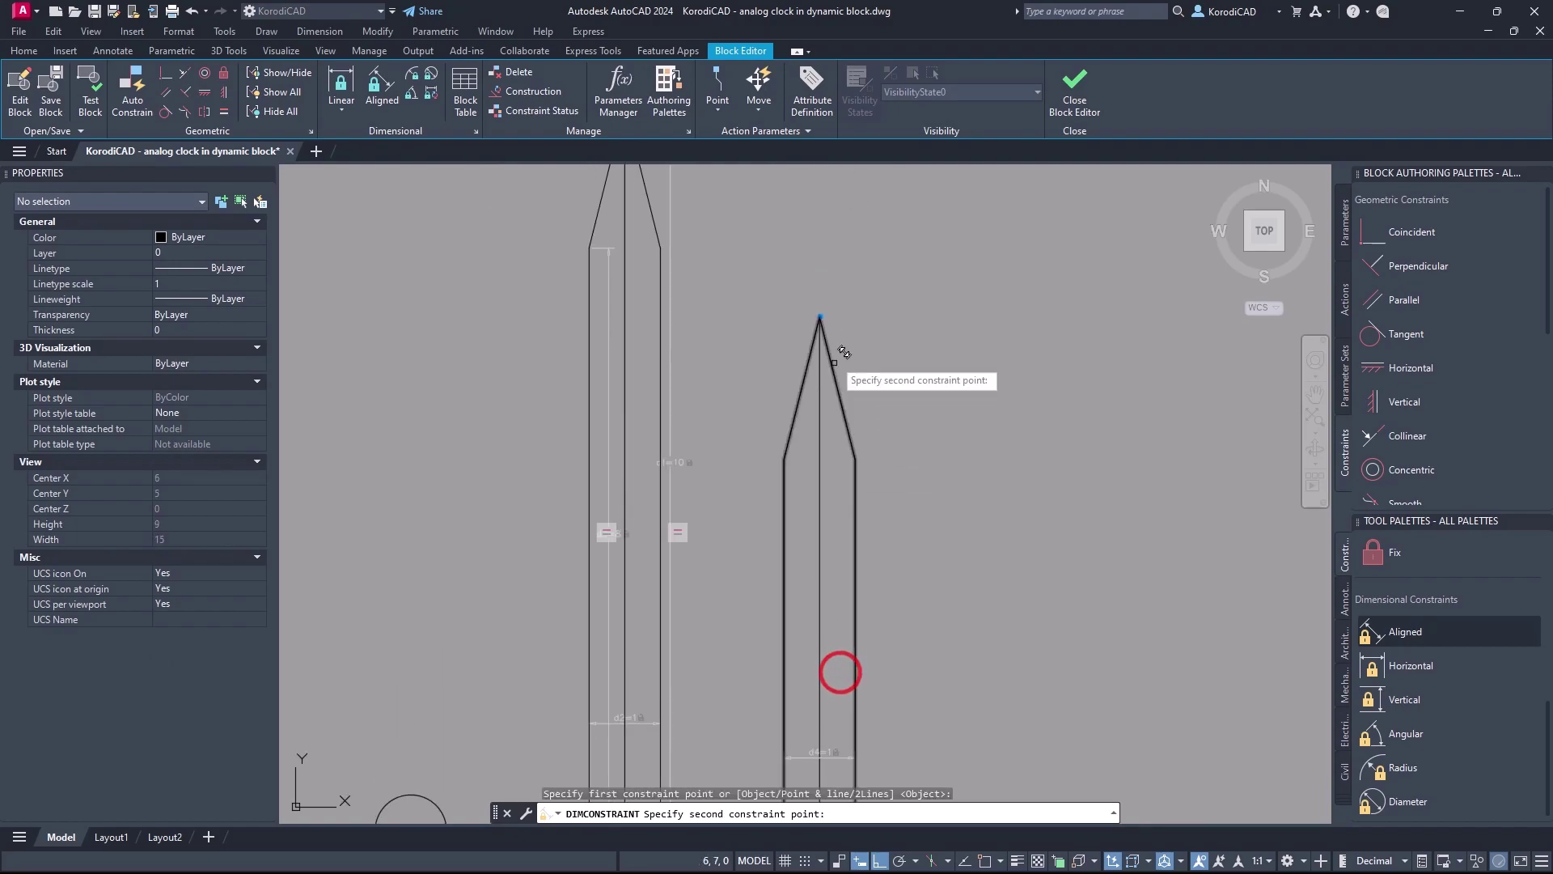
{"action": "left_click", "coordinate": [820, 320]}
{"action": "left_click", "coordinate": [842, 322]}
{"action": "key", "text": "Return"}
{"action": "middle_click_drag", "start_coordinate": [847, 541], "coordinate": [931, 333]}
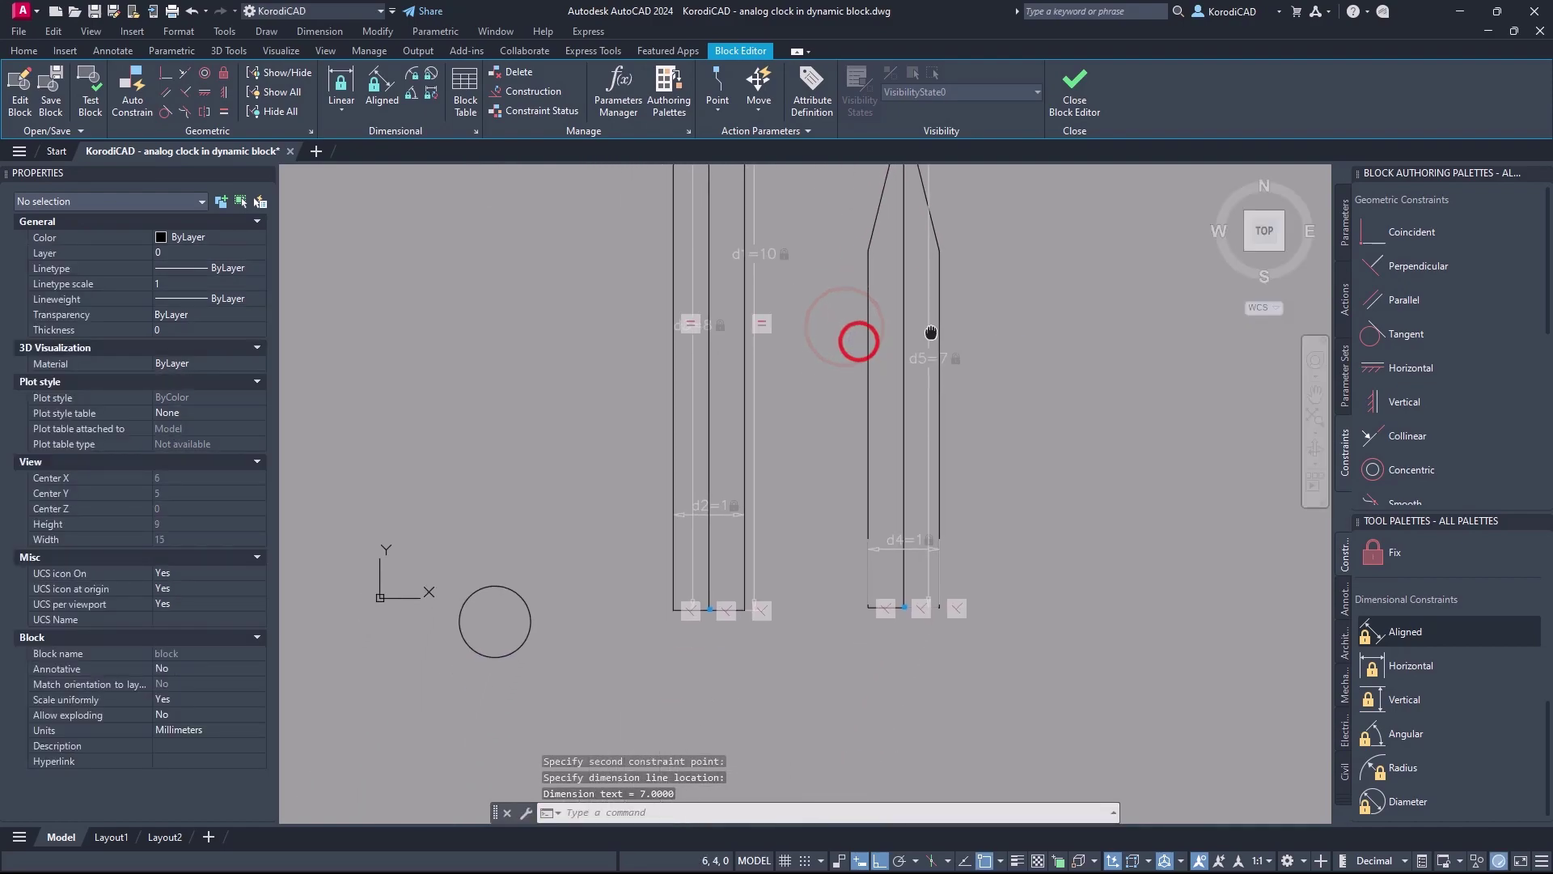
Dimension the short hand's straight side with an aligned constraint of 5 (d6)
{"action": "key", "text": "Return"}
{"action": "left_click", "coordinate": [938, 250]}
{"action": "left_click", "coordinate": [940, 605]}
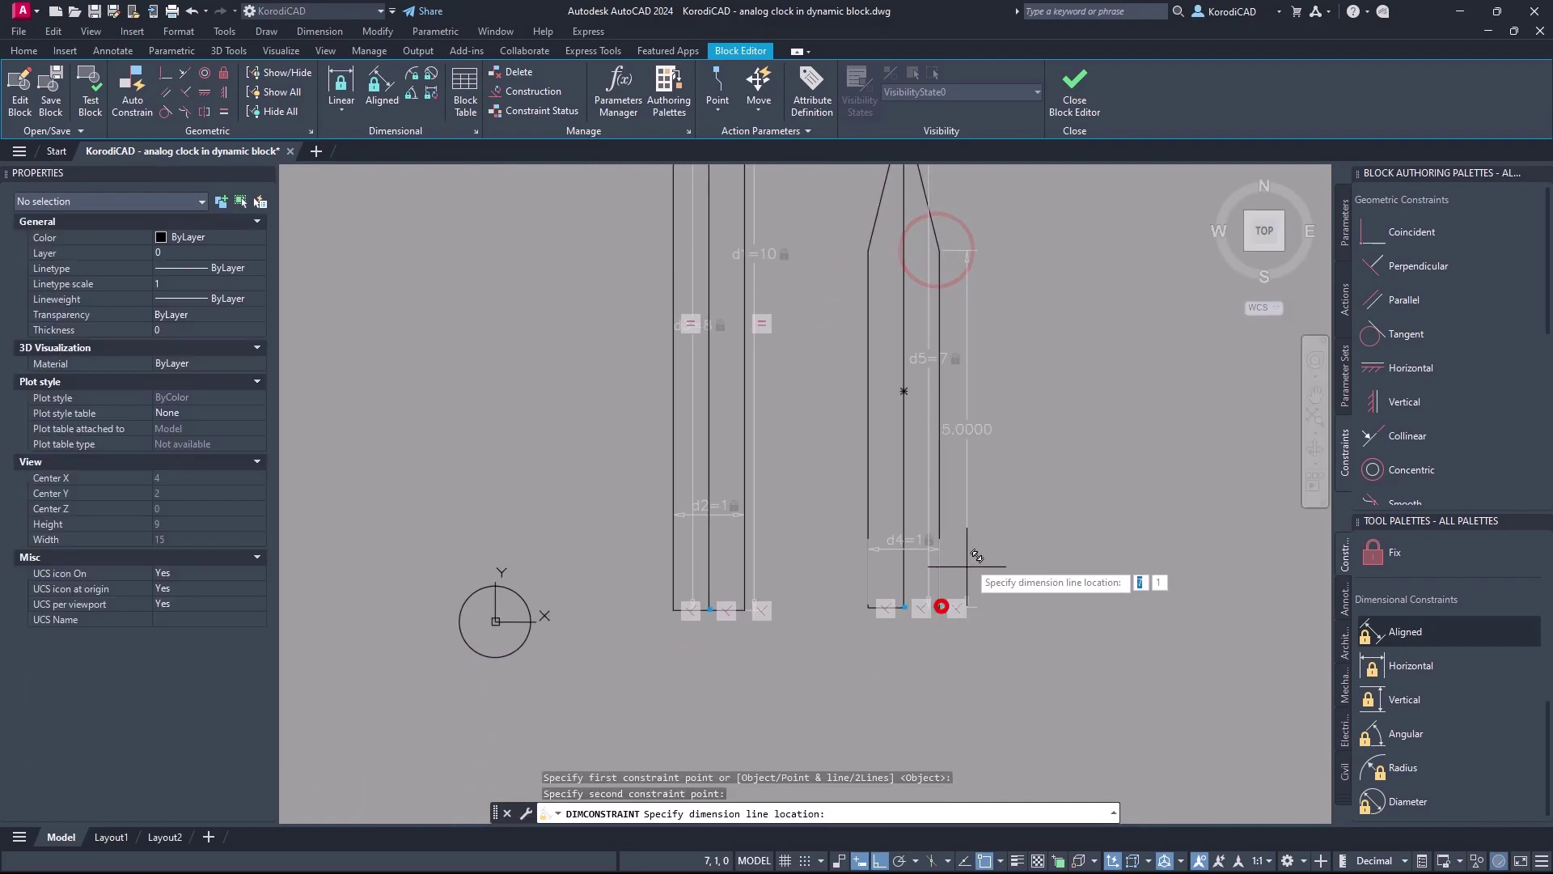
{"action": "left_click", "coordinate": [971, 471]}
{"action": "key", "text": "Return"}
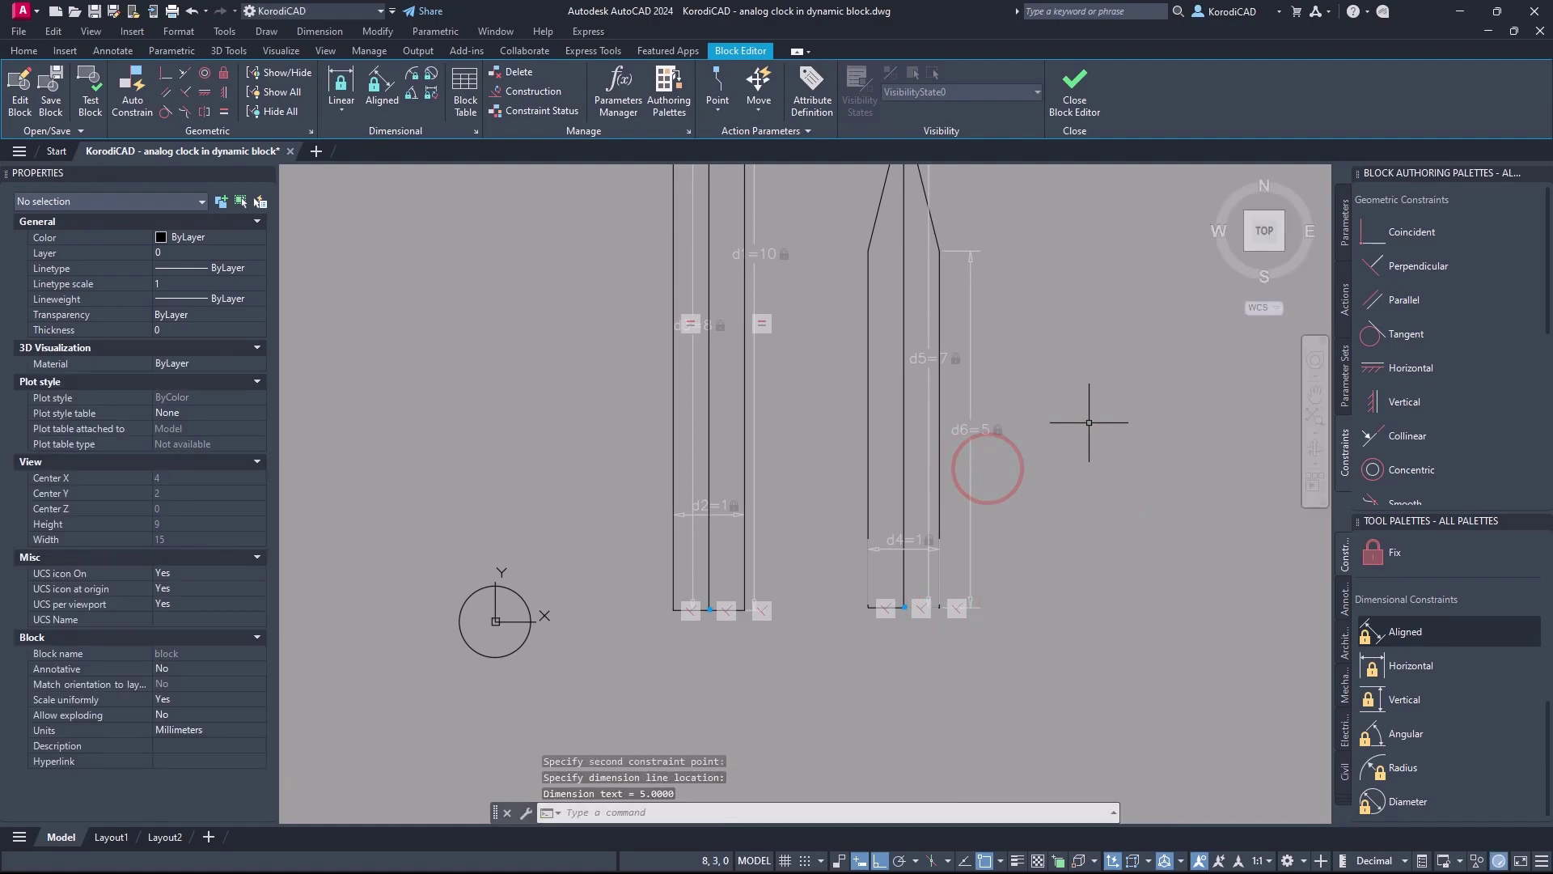
{"action": "scroll", "coordinate": [1362, 290], "scroll_direction": "down", "scroll_amount": 3}
Make the short hand's left edge equal to its right edge
{"action": "left_click", "coordinate": [1396, 469]}
{"action": "left_click", "coordinate": [938, 483]}
{"action": "left_click", "coordinate": [868, 478]}
Select all the dimensional constraints and send them to the back
{"action": "left_click", "coordinate": [888, 537]}
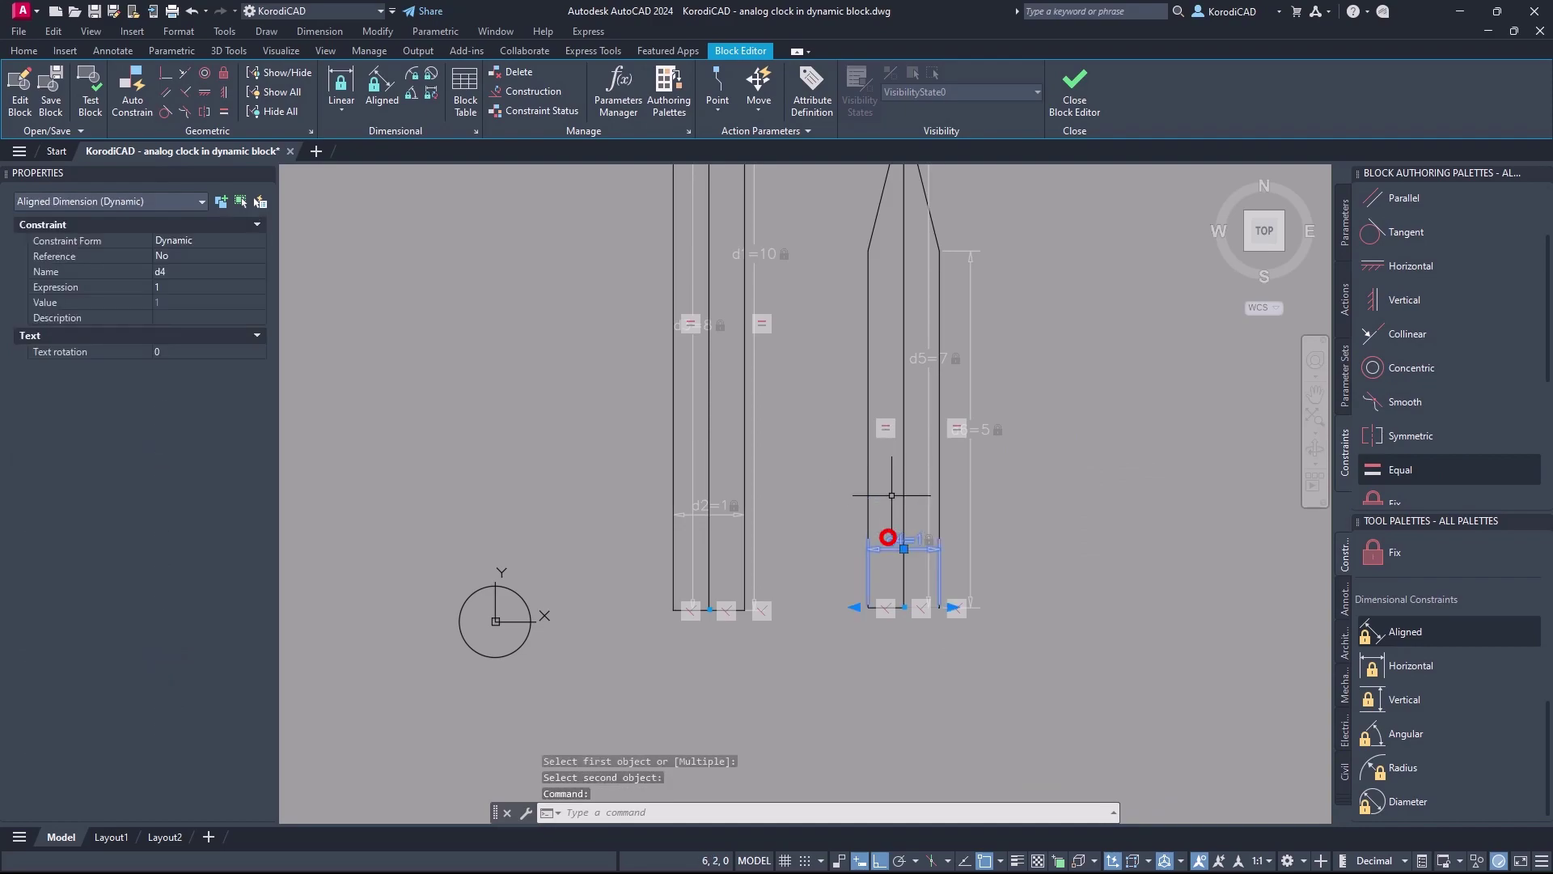
{"action": "right_click", "coordinate": [888, 537]}
{"action": "left_click", "coordinate": [899, 618]}
{"action": "right_click", "coordinate": [918, 720]}
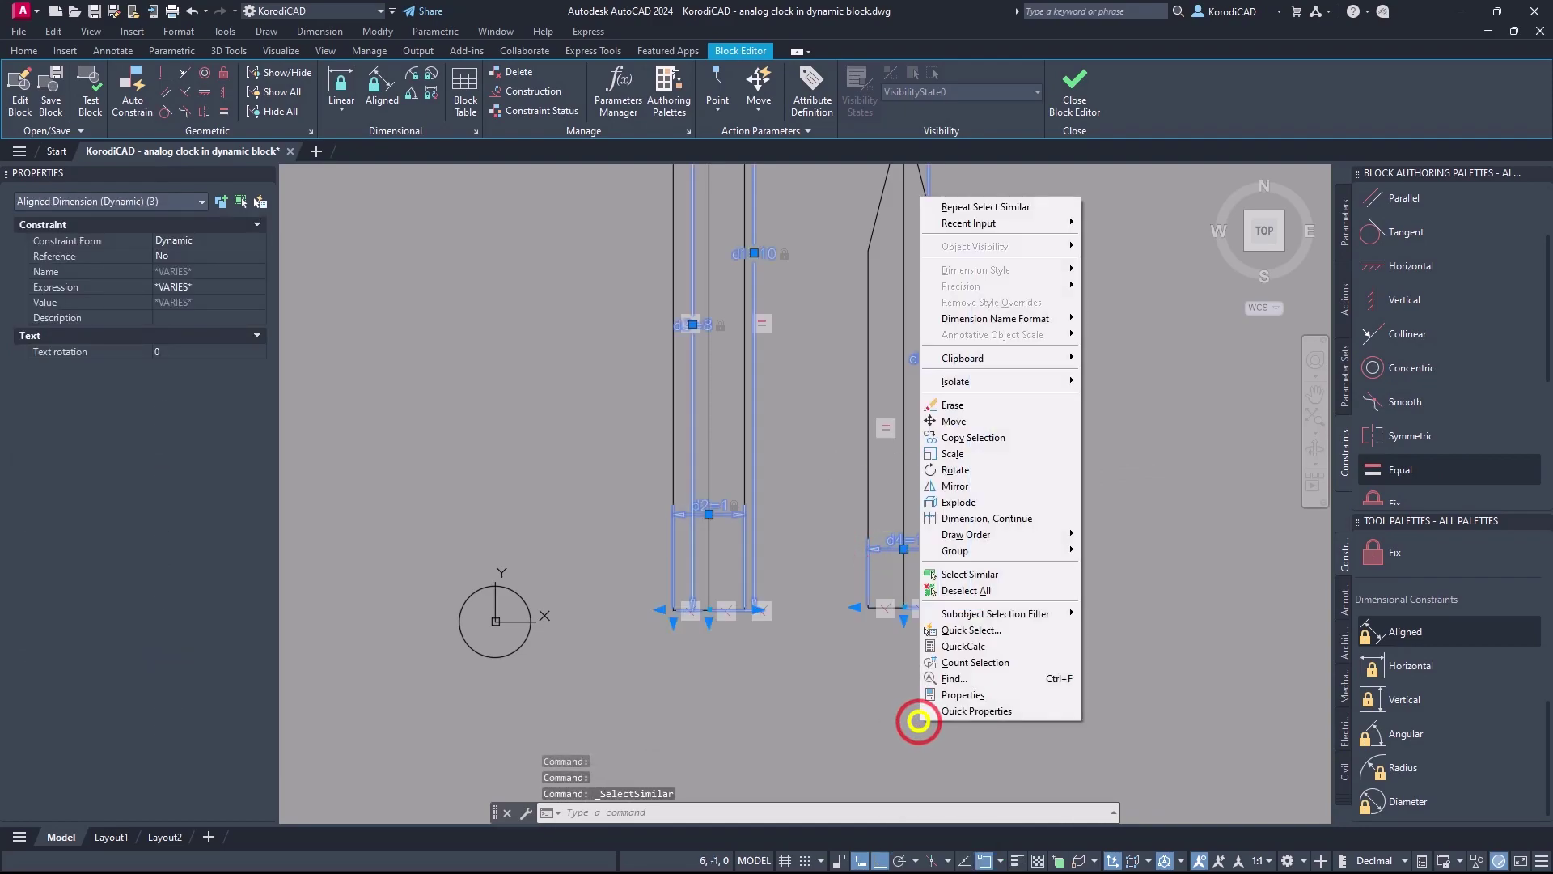
{"action": "mouse_move", "coordinate": [983, 536]}
{"action": "left_click", "coordinate": [1094, 550]}
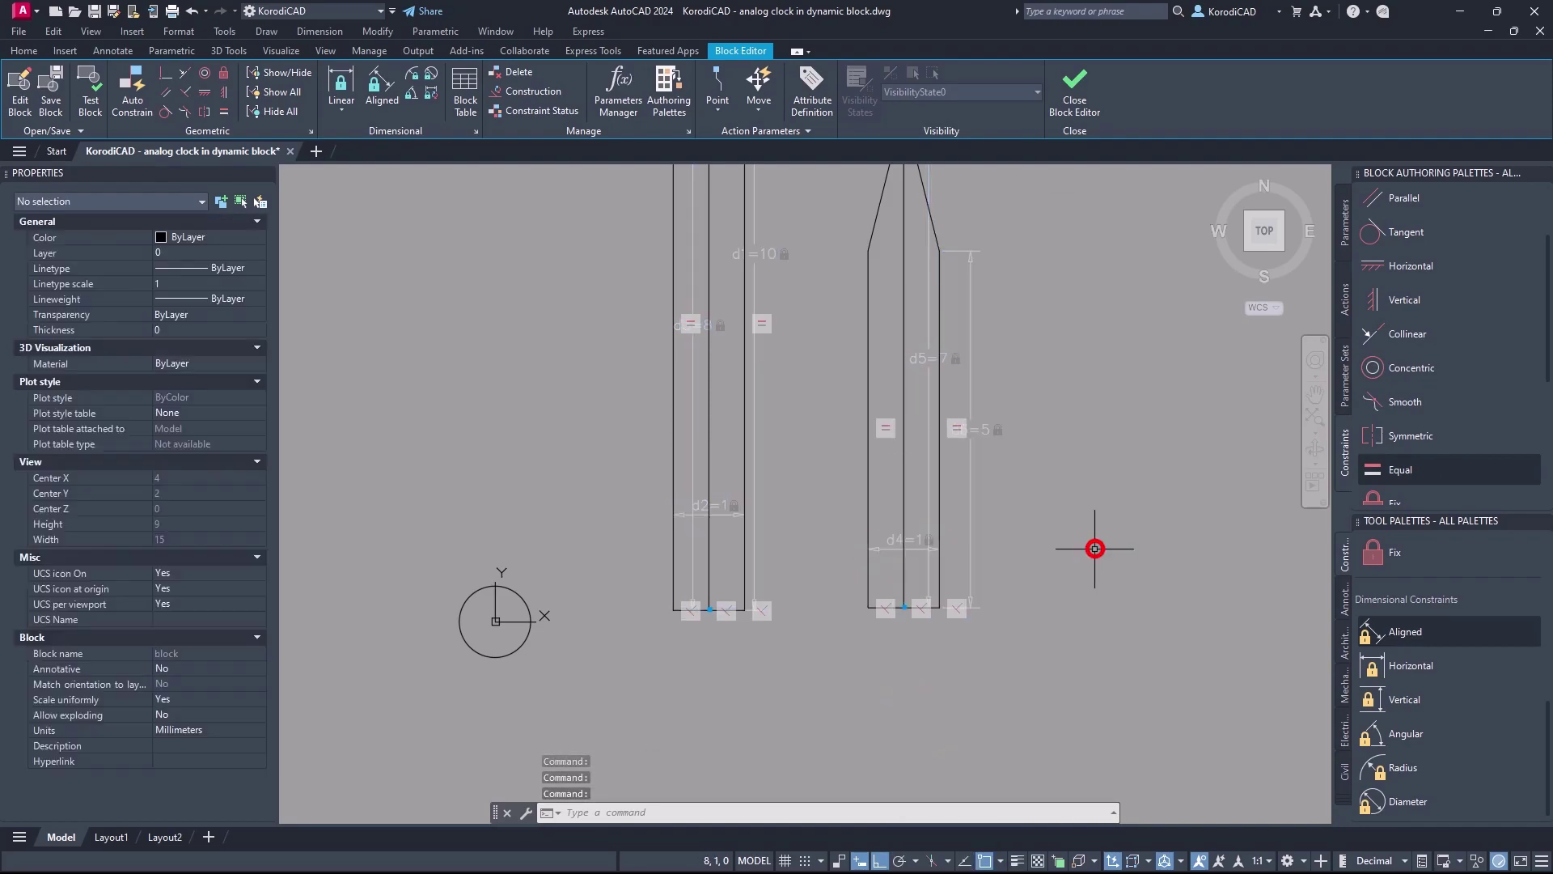
Hide all geometric constraint icons
{"action": "left_click", "coordinate": [290, 111]}
{"action": "scroll", "coordinate": [577, 432], "scroll_direction": "down", "scroll_amount": 3}
{"action": "middle_click_drag", "start_coordinate": [555, 409], "coordinate": [716, 556]}
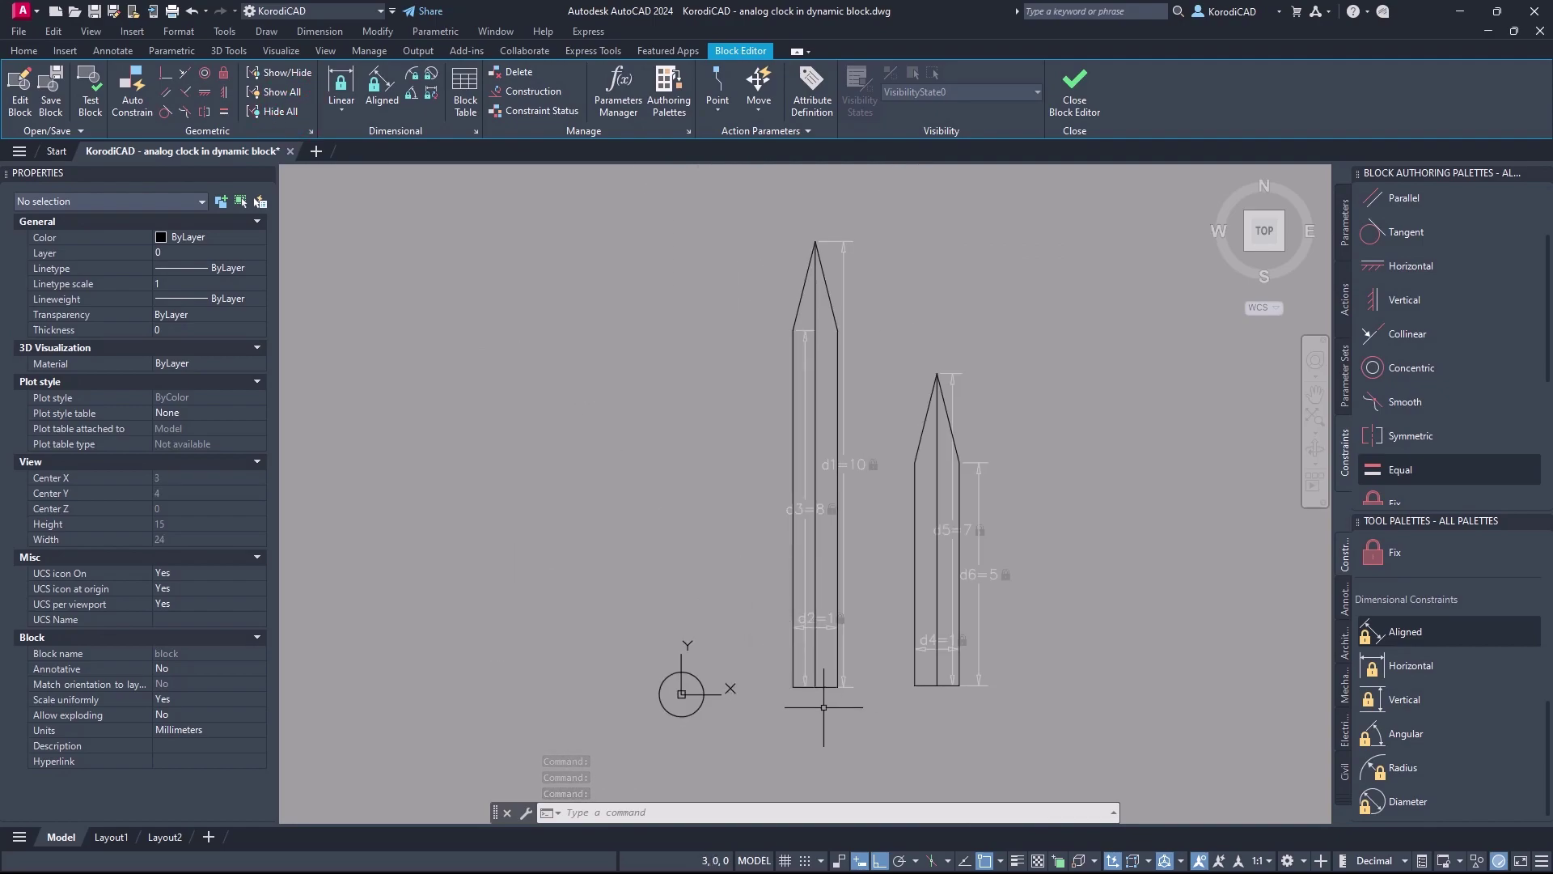
Move the long hand so its base sits on the clock circle centre
{"action": "left_click", "coordinate": [856, 707]}
{"action": "left_click", "coordinate": [774, 645]}
{"action": "right_click", "coordinate": [760, 584]}
{"action": "left_click", "coordinate": [789, 287]}
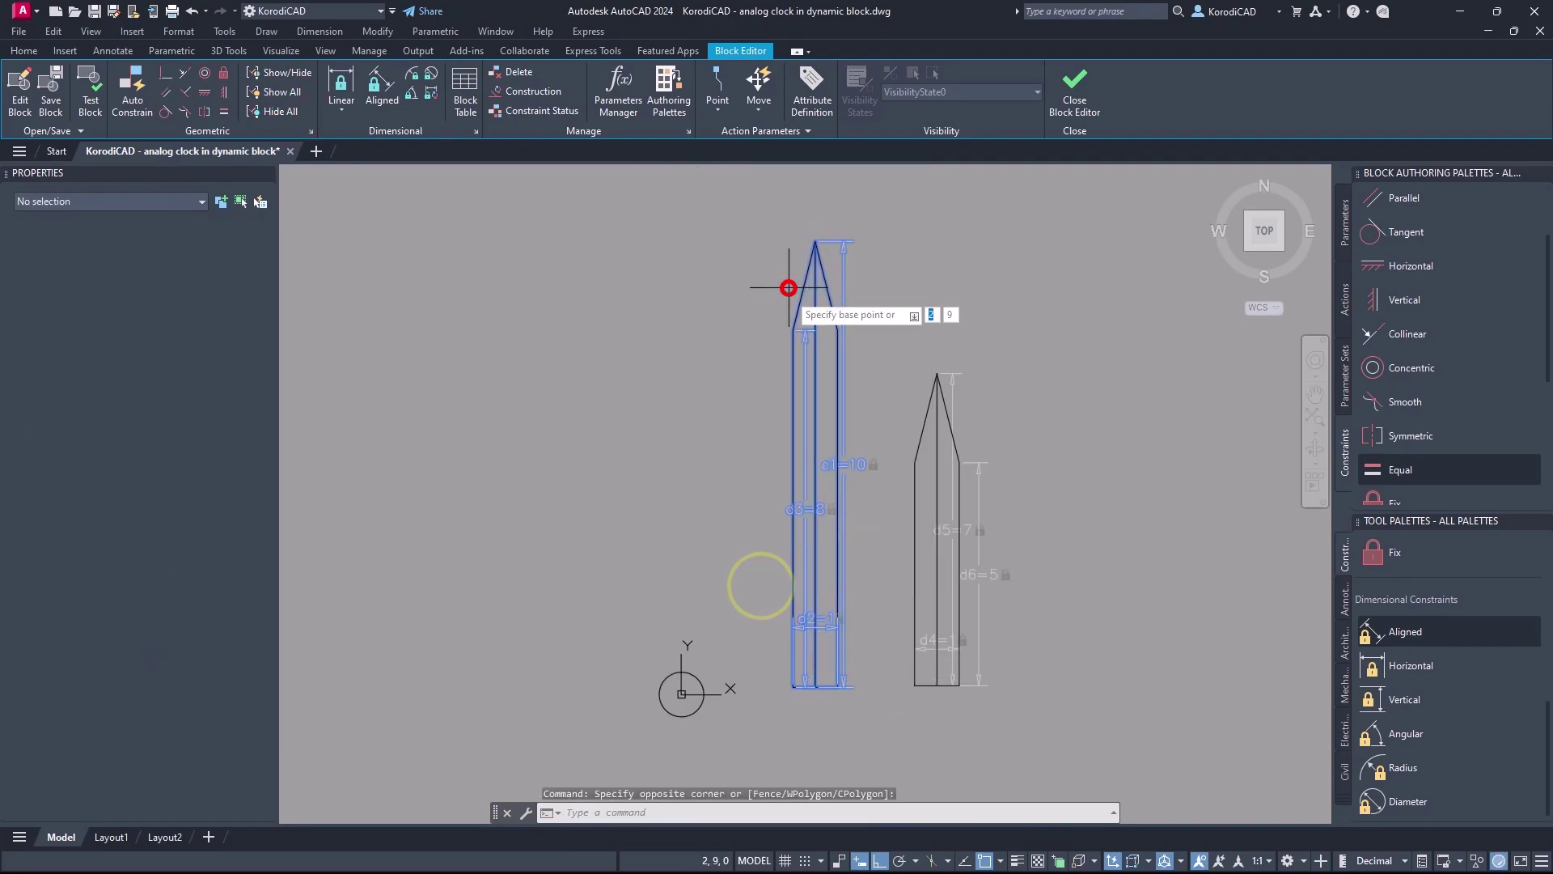
{"action": "scroll", "coordinate": [788, 288], "scroll_direction": "up", "scroll_amount": 5}
{"action": "left_click", "coordinate": [988, 648]}
{"action": "scroll", "coordinate": [988, 648], "scroll_direction": "down", "scroll_amount": 5}
{"action": "middle_click_drag", "start_coordinate": [988, 647], "coordinate": [1003, 573]}
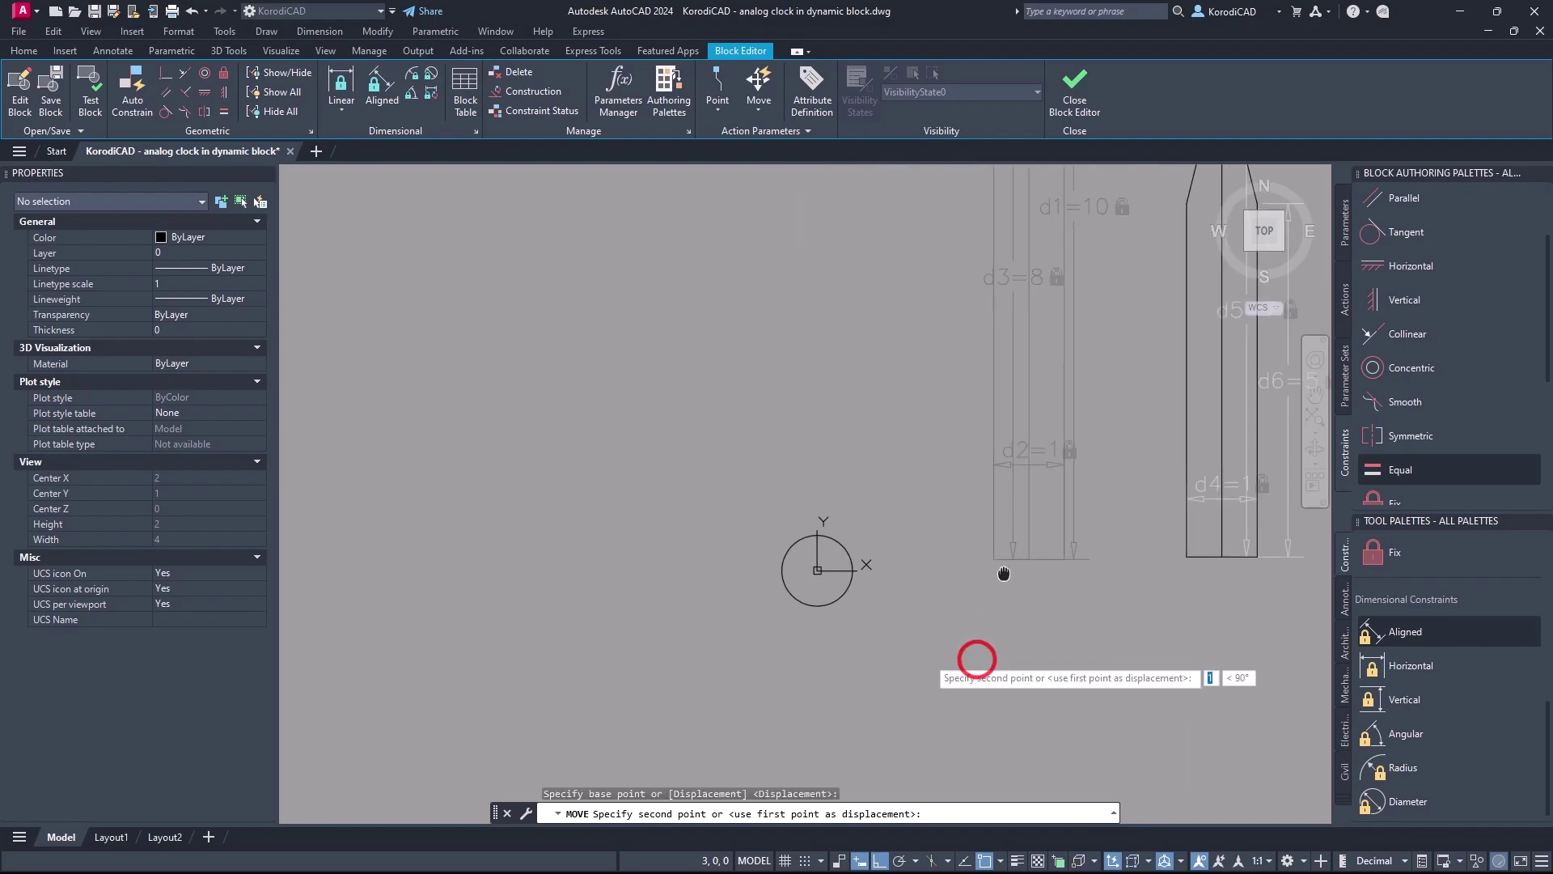
{"action": "scroll", "coordinate": [1003, 573], "scroll_direction": "up", "scroll_amount": 3}
{"action": "left_click", "coordinate": [727, 567]}
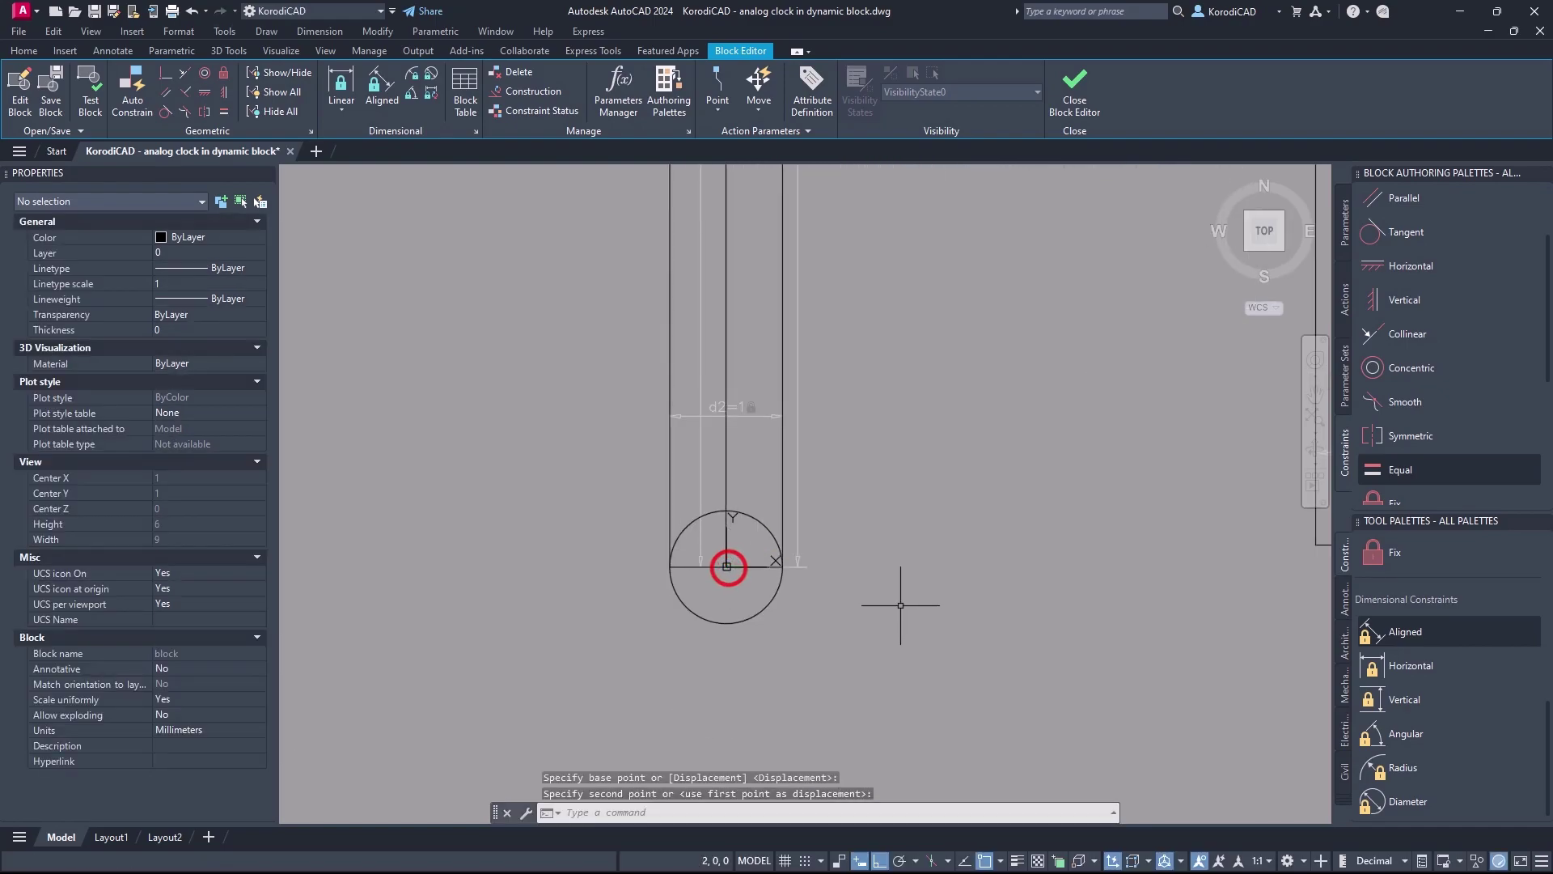
Rotate the long hand's centre line 30° about its base grip
{"action": "left_click", "coordinate": [726, 437]}
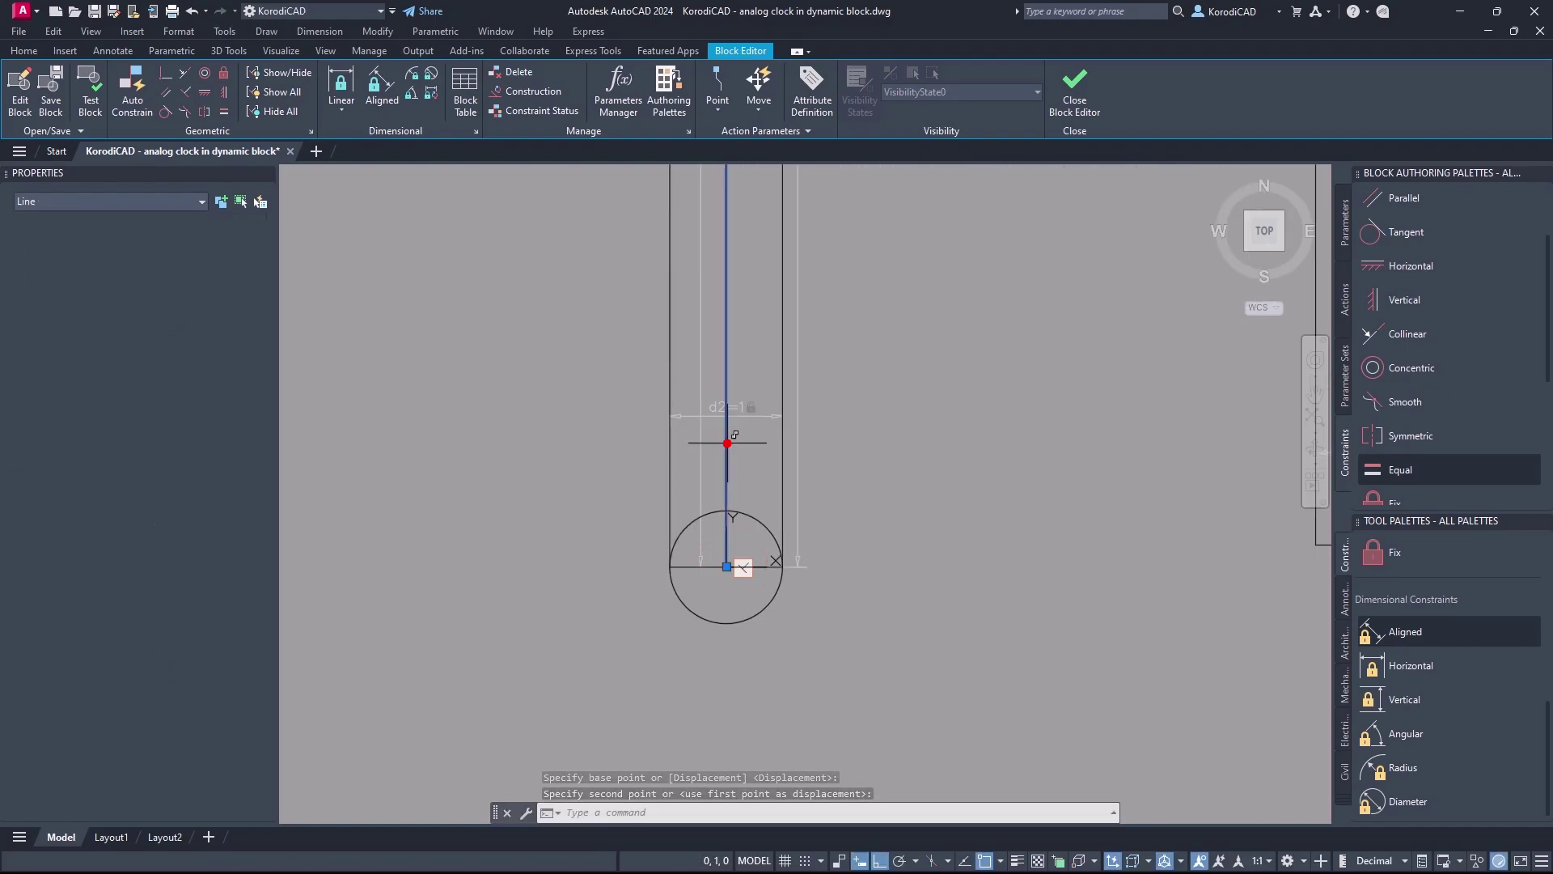
{"action": "left_click", "coordinate": [727, 567]}
{"action": "right_click", "coordinate": [728, 568]}
{"action": "left_click", "coordinate": [760, 670]}
{"action": "type", "text": "30"}
{"action": "key", "text": "Return"}
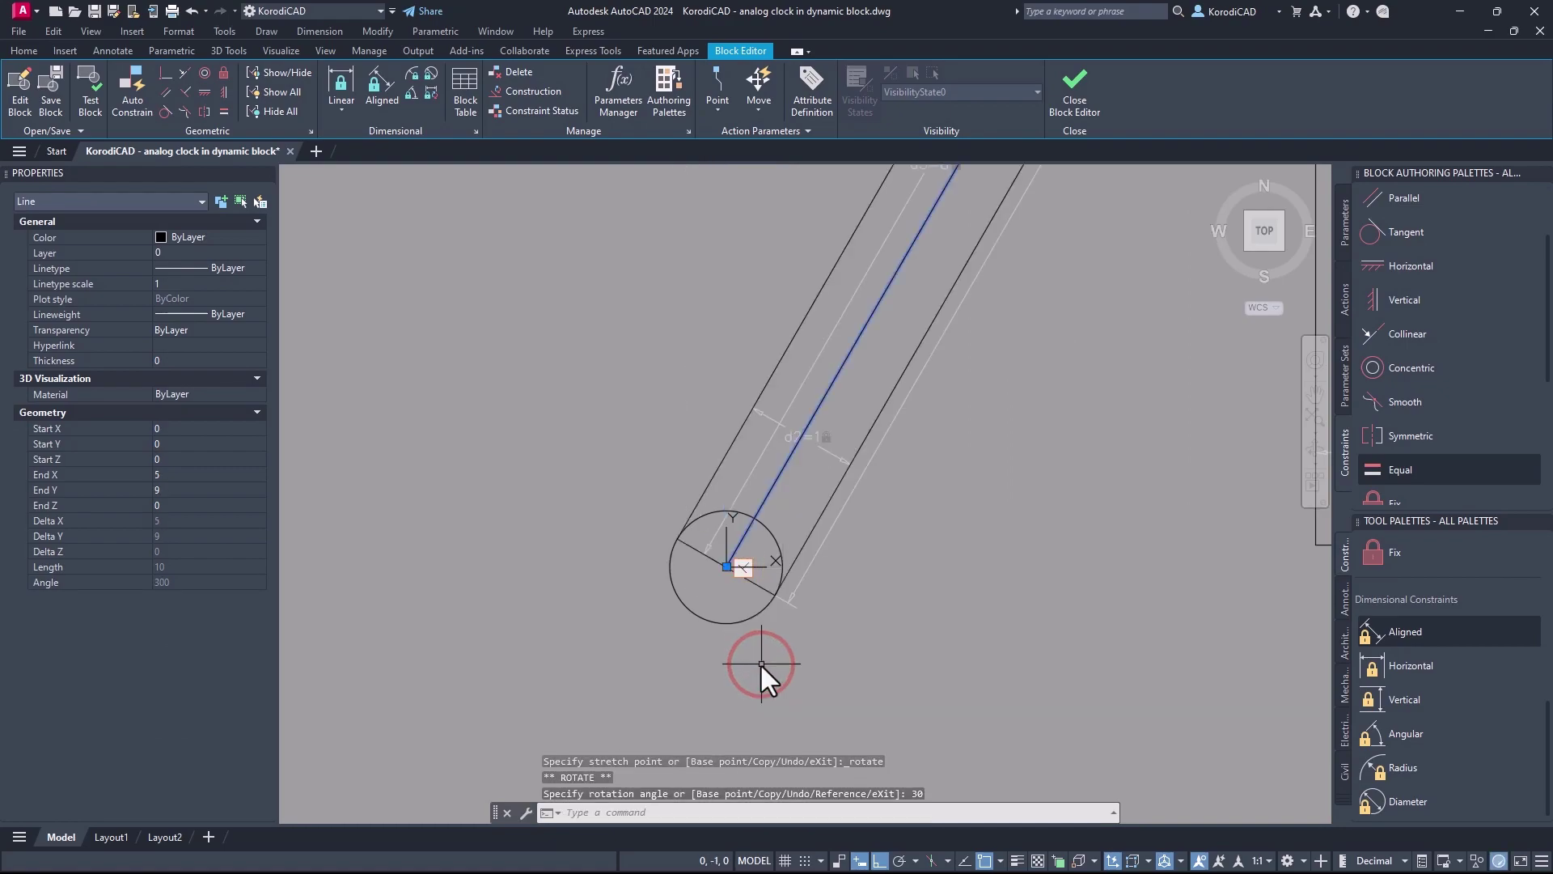
{"action": "scroll", "coordinate": [791, 707], "scroll_direction": "down", "scroll_amount": 2}
{"action": "key", "text": "Escape"}
{"action": "scroll", "coordinate": [791, 707], "scroll_direction": "down", "scroll_amount": 2}
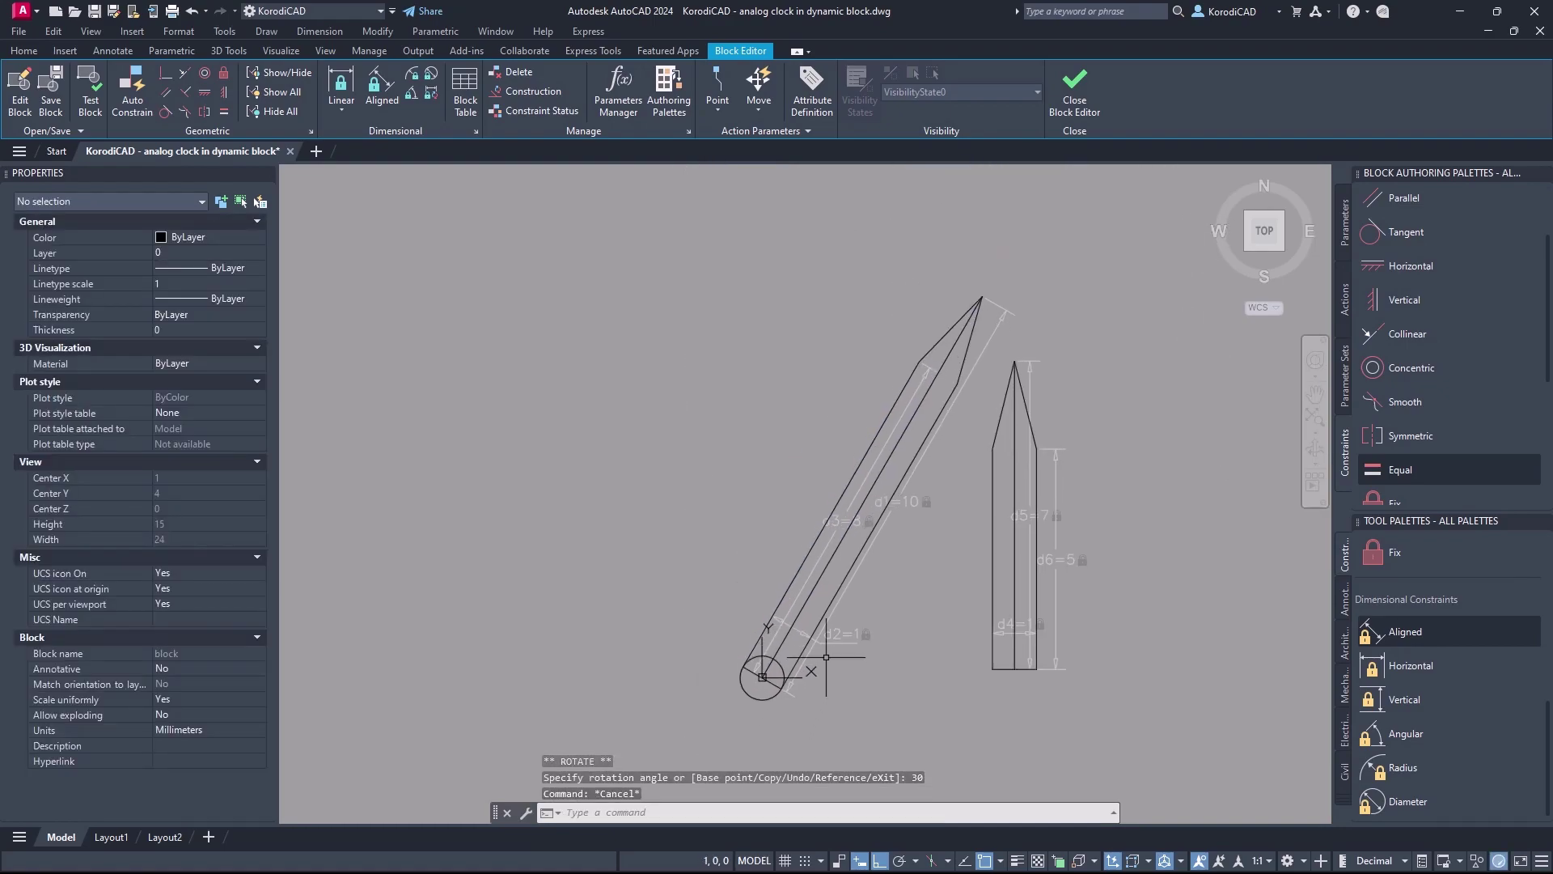
Apply a Fix constraint at the long hand's pivot on the circle centre
{"action": "left_click", "coordinate": [1383, 551]}
{"action": "scroll", "coordinate": [780, 692], "scroll_direction": "up", "scroll_amount": 6}
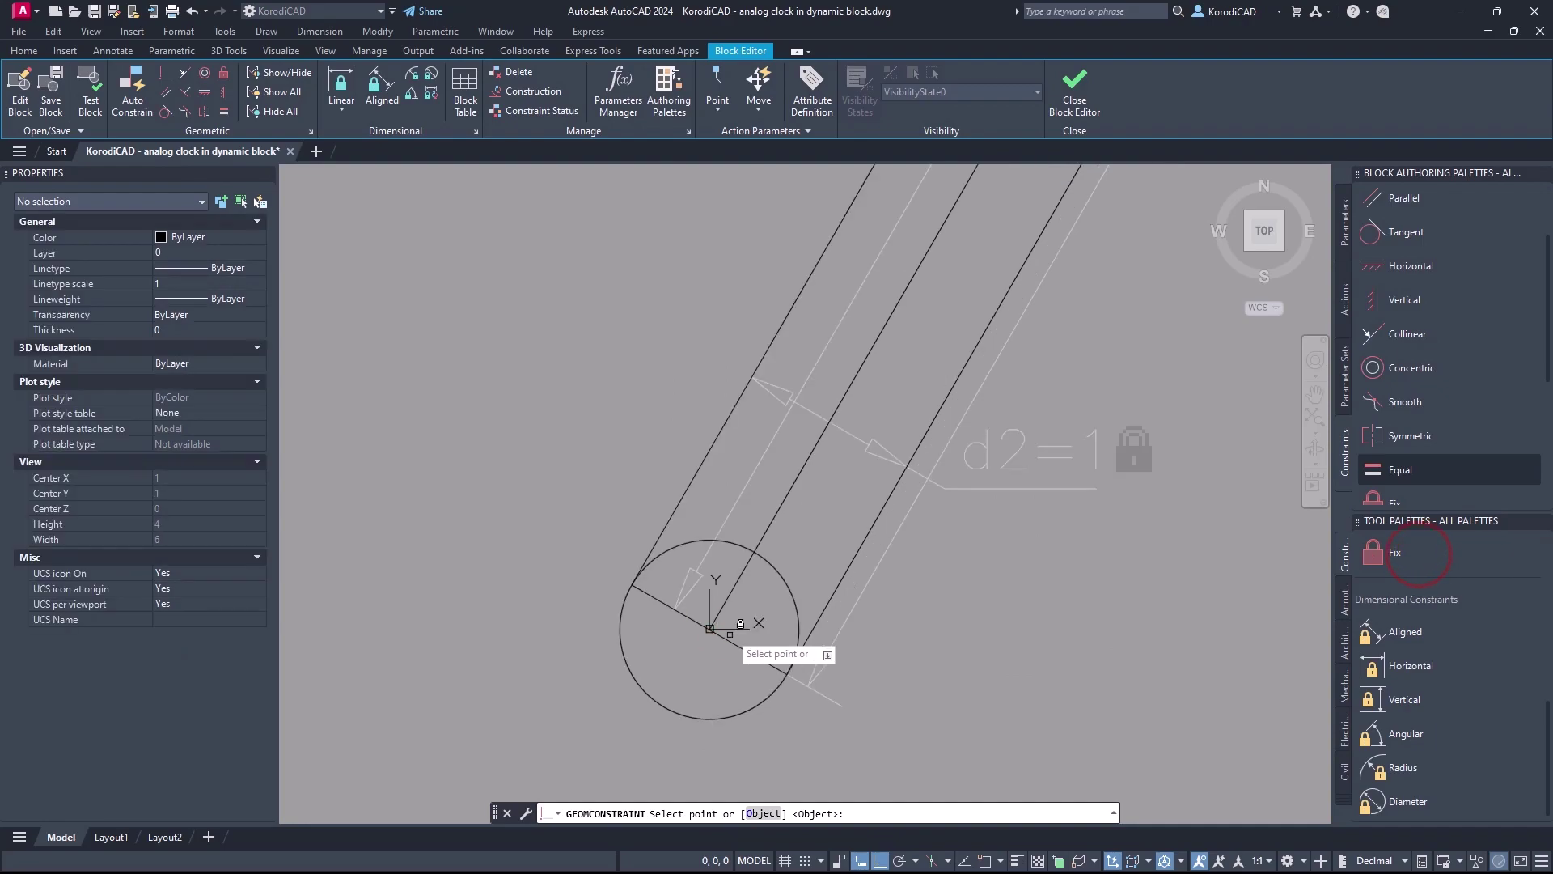
{"action": "left_click", "coordinate": [709, 629]}
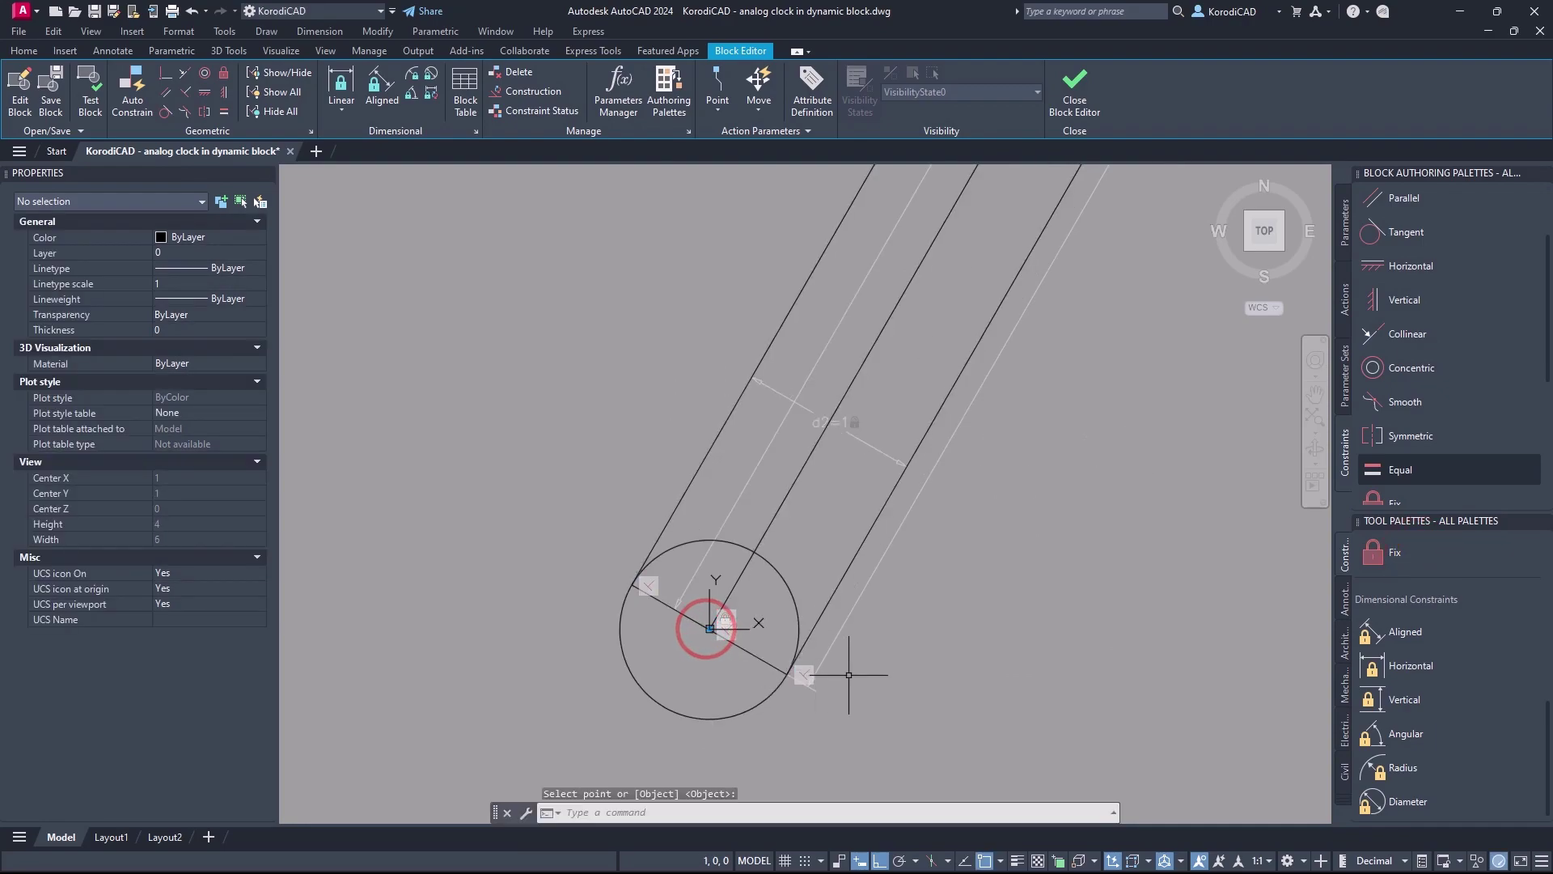
{"action": "scroll", "coordinate": [849, 673], "scroll_direction": "down", "scroll_amount": 3}
{"action": "middle_click_drag", "start_coordinate": [849, 673], "coordinate": [884, 649]}
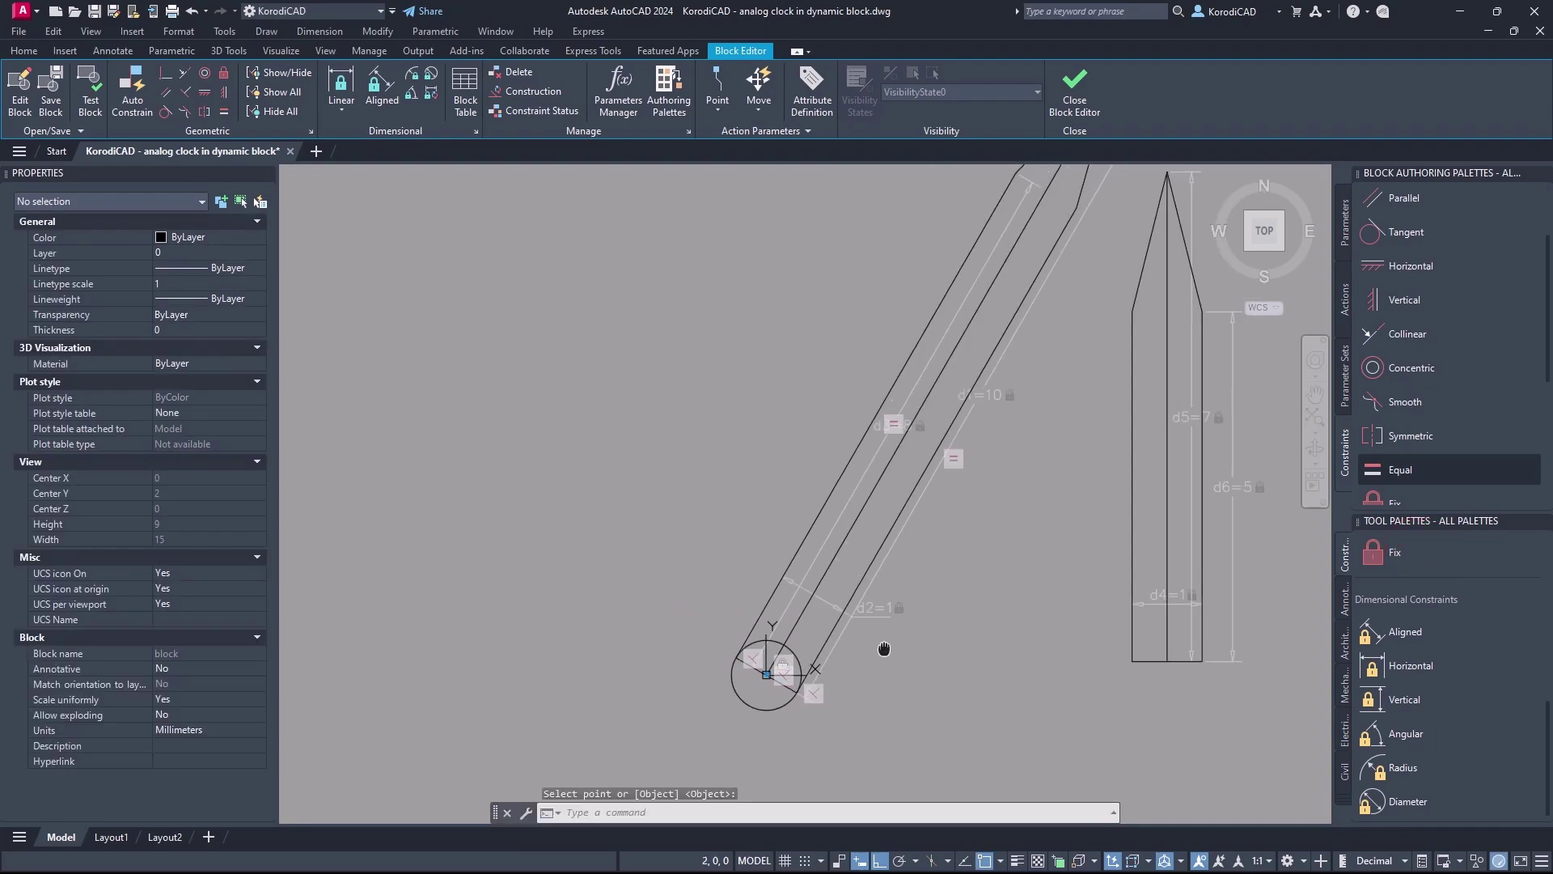
Move the short hand so its base sits on the circle centre
{"action": "left_click", "coordinate": [1234, 694]}
{"action": "left_click", "coordinate": [1086, 624]}
{"action": "right_click", "coordinate": [1094, 625]}
{"action": "left_click", "coordinate": [1153, 316]}
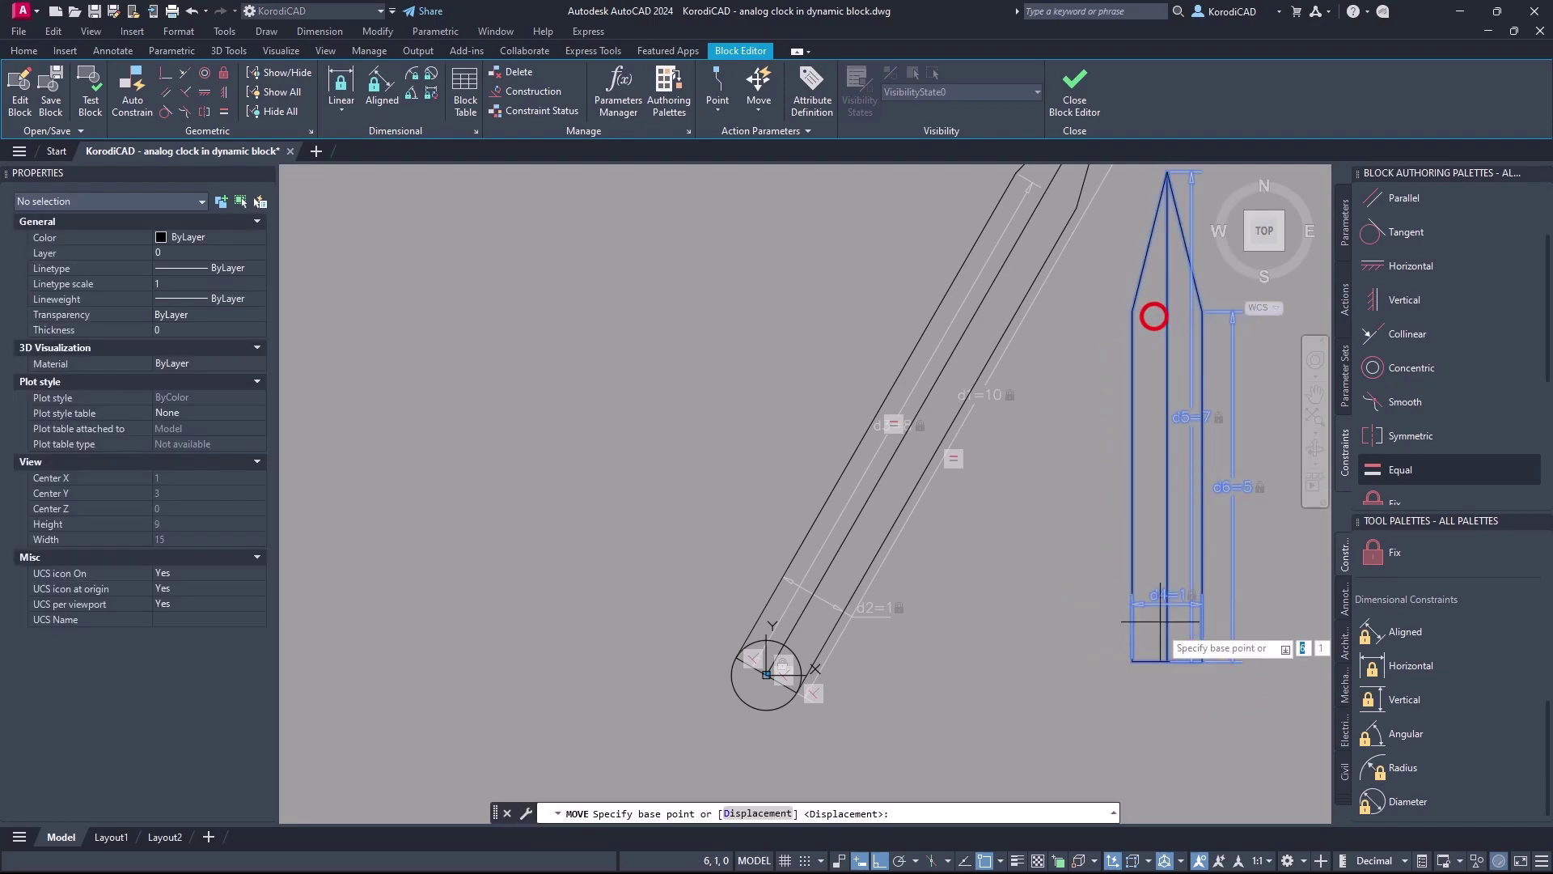
{"action": "scroll", "coordinate": [1159, 630], "scroll_direction": "up", "scroll_amount": 2}
{"action": "left_click", "coordinate": [1168, 662]}
{"action": "scroll", "coordinate": [1180, 712], "scroll_direction": "down", "scroll_amount": 2}
{"action": "scroll", "coordinate": [821, 639], "scroll_direction": "up", "scroll_amount": 2}
{"action": "left_click", "coordinate": [818, 641]}
{"action": "key", "text": "Escape"}
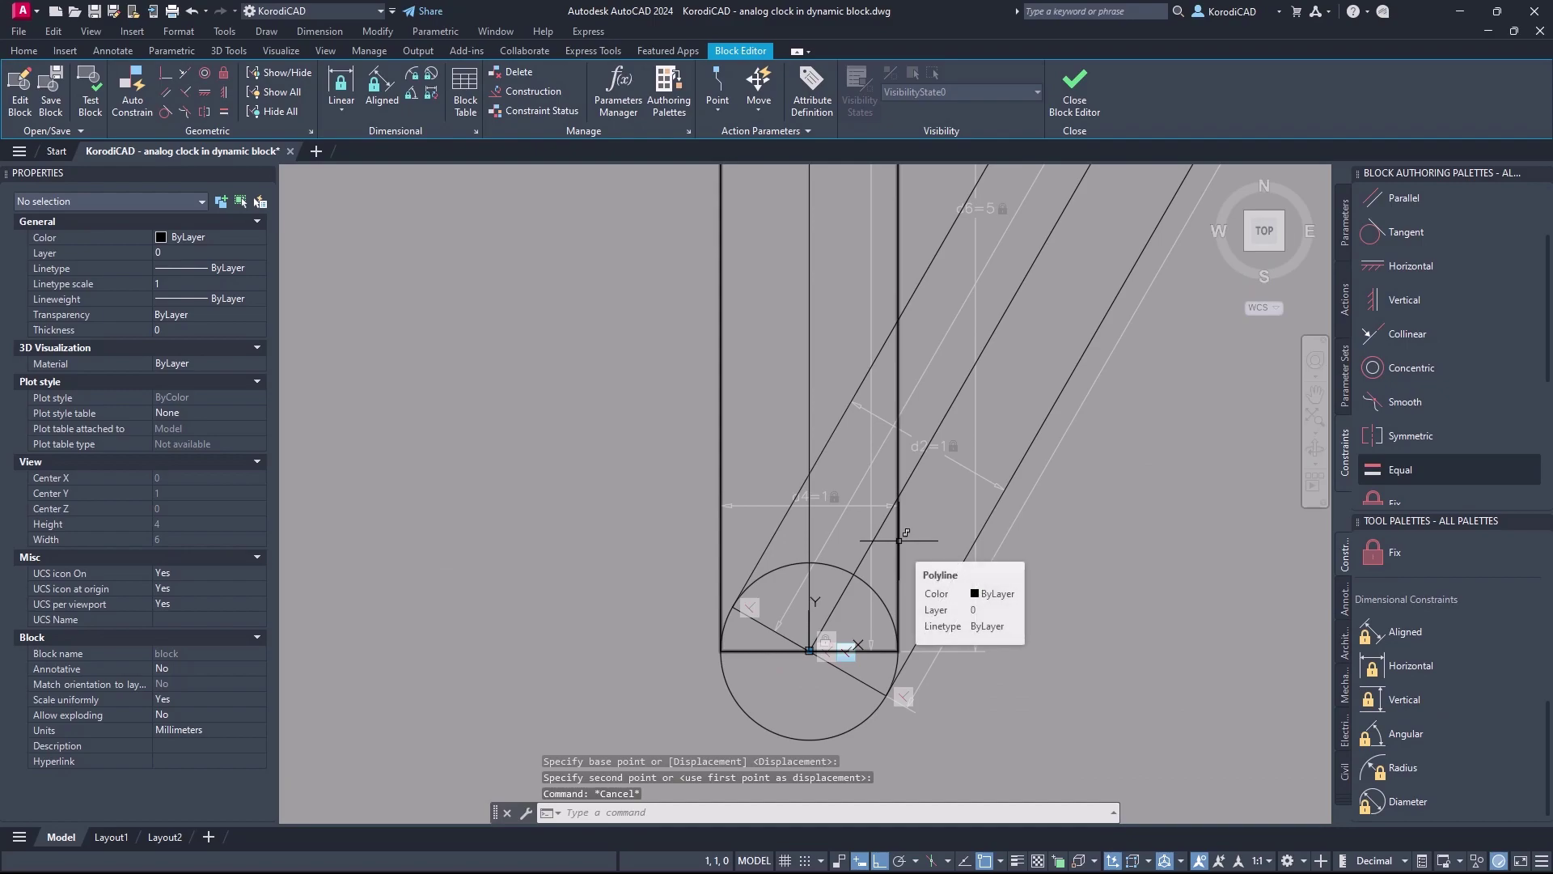
{"action": "key", "text": "Escape"}
Rotate the short hand's centre line 15° about its base grip
{"action": "left_click", "coordinate": [809, 399]}
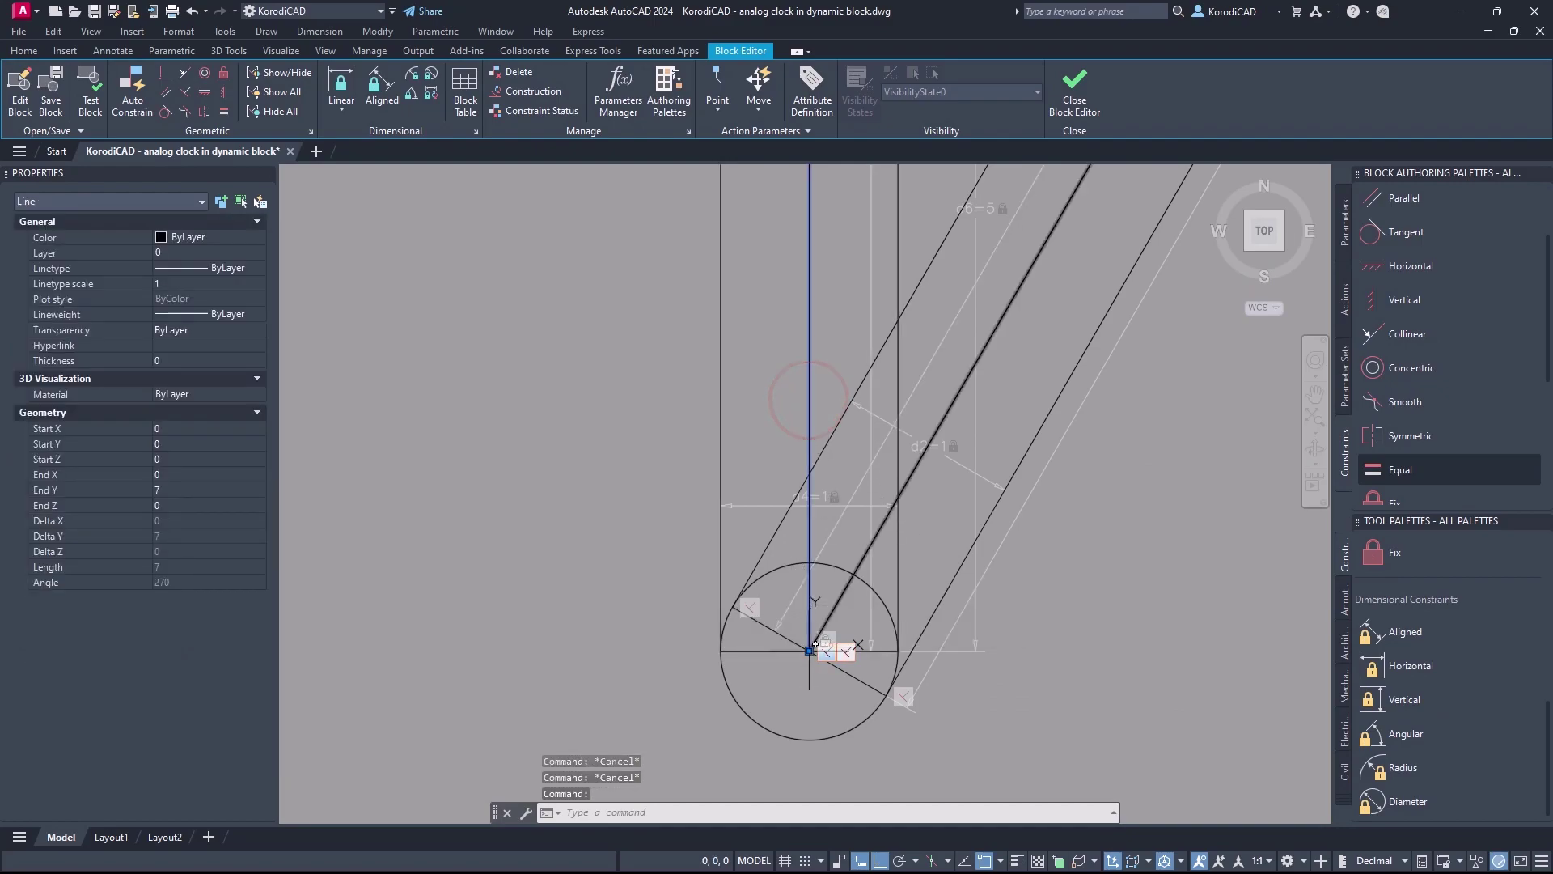
{"action": "scroll", "coordinate": [723, 643], "scroll_direction": "down", "scroll_amount": 3}
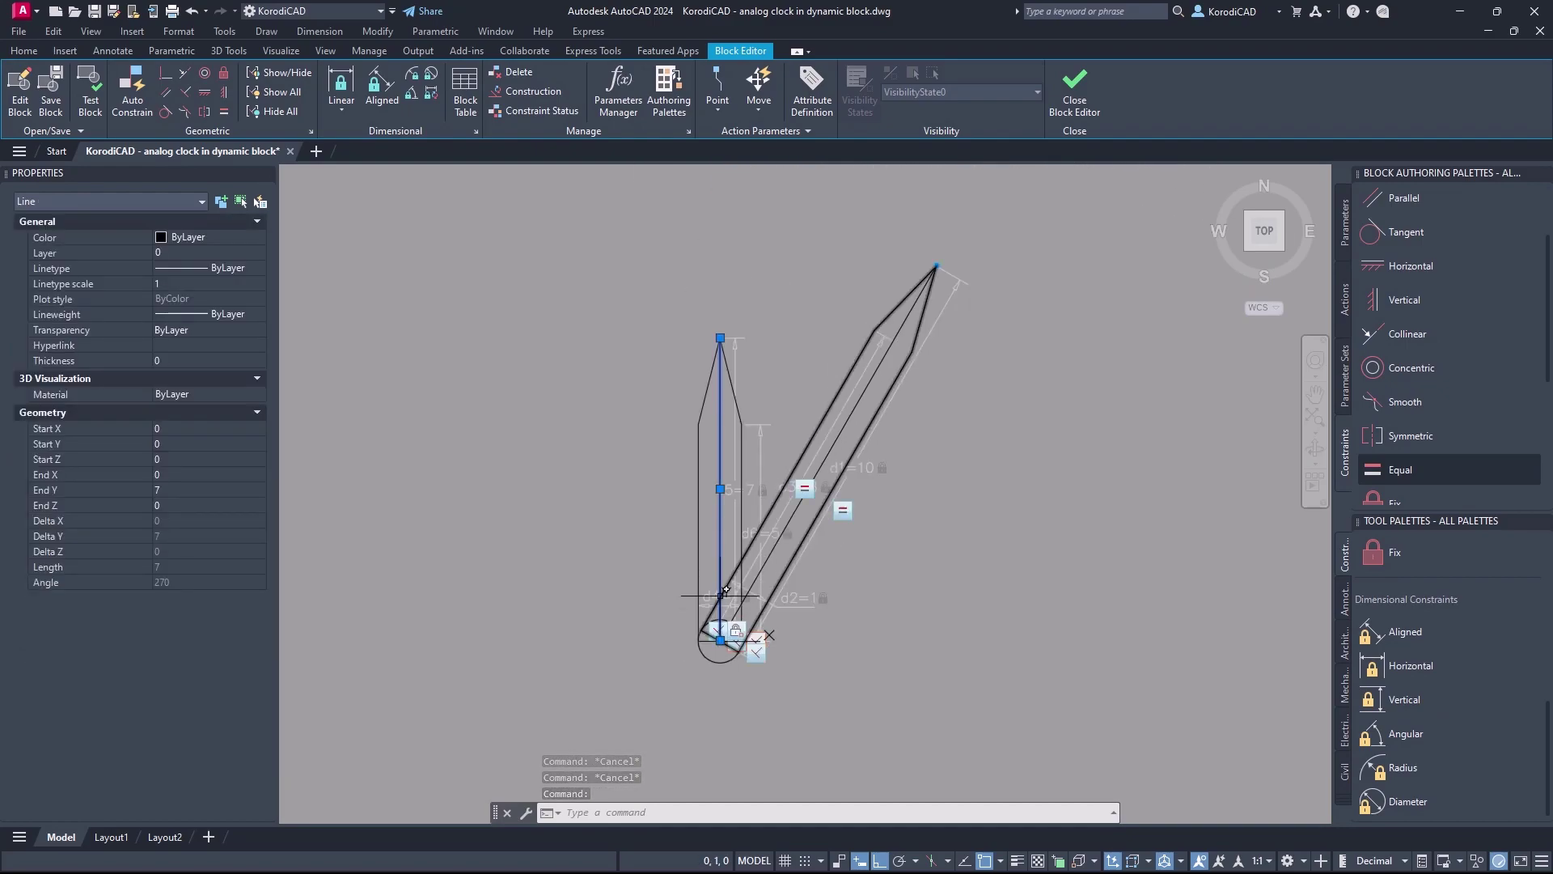
{"action": "left_click", "coordinate": [719, 640]}
{"action": "right_click", "coordinate": [720, 641]}
{"action": "left_click", "coordinate": [769, 512]}
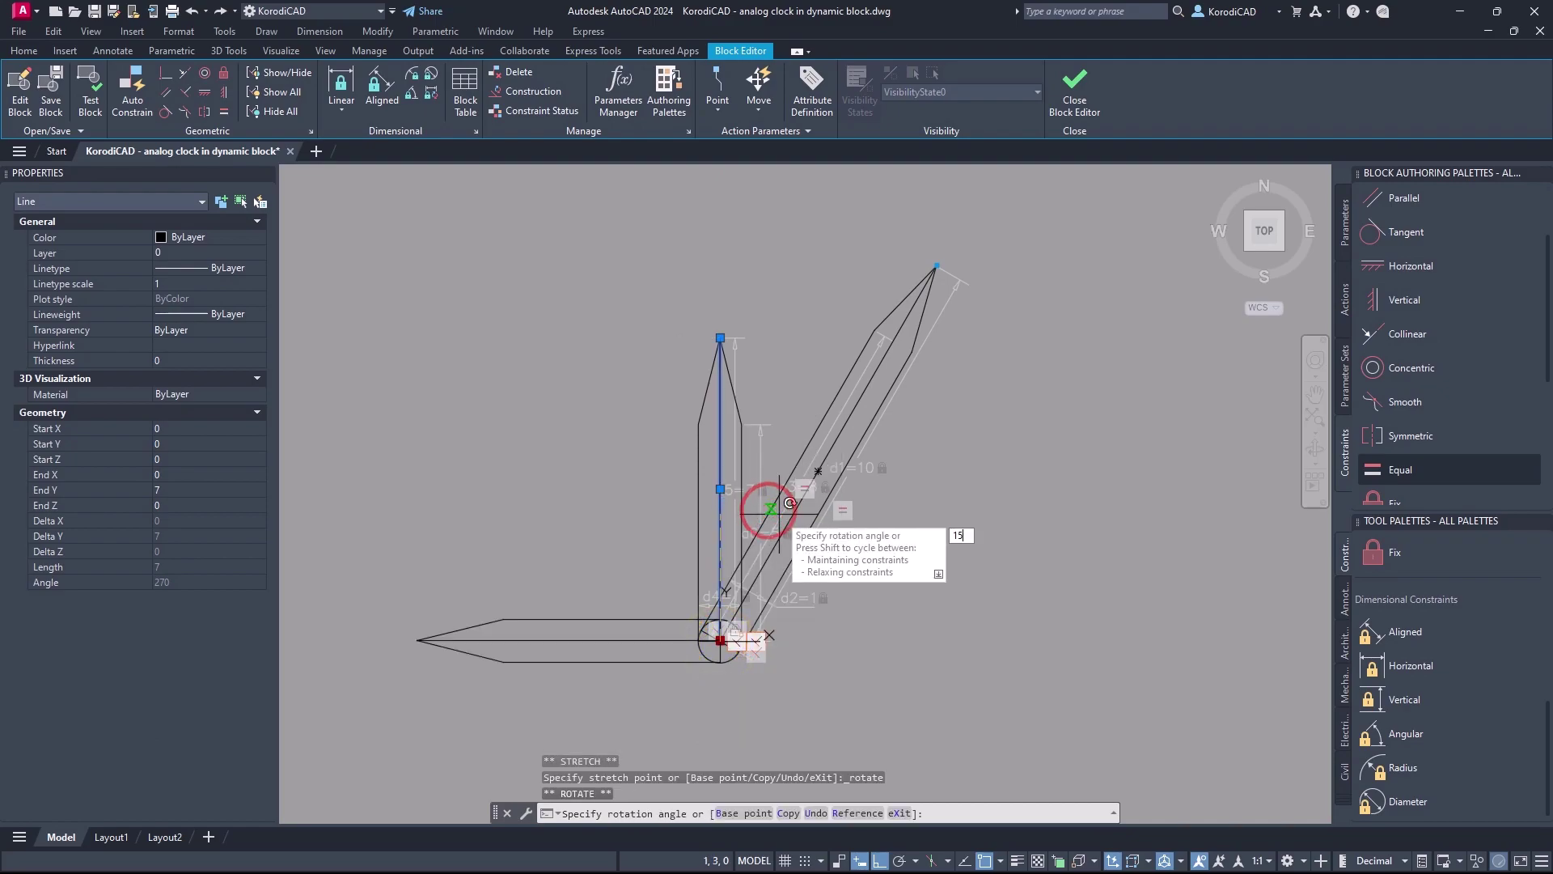
{"action": "type", "text": "15"}
{"action": "key", "text": "Return"}
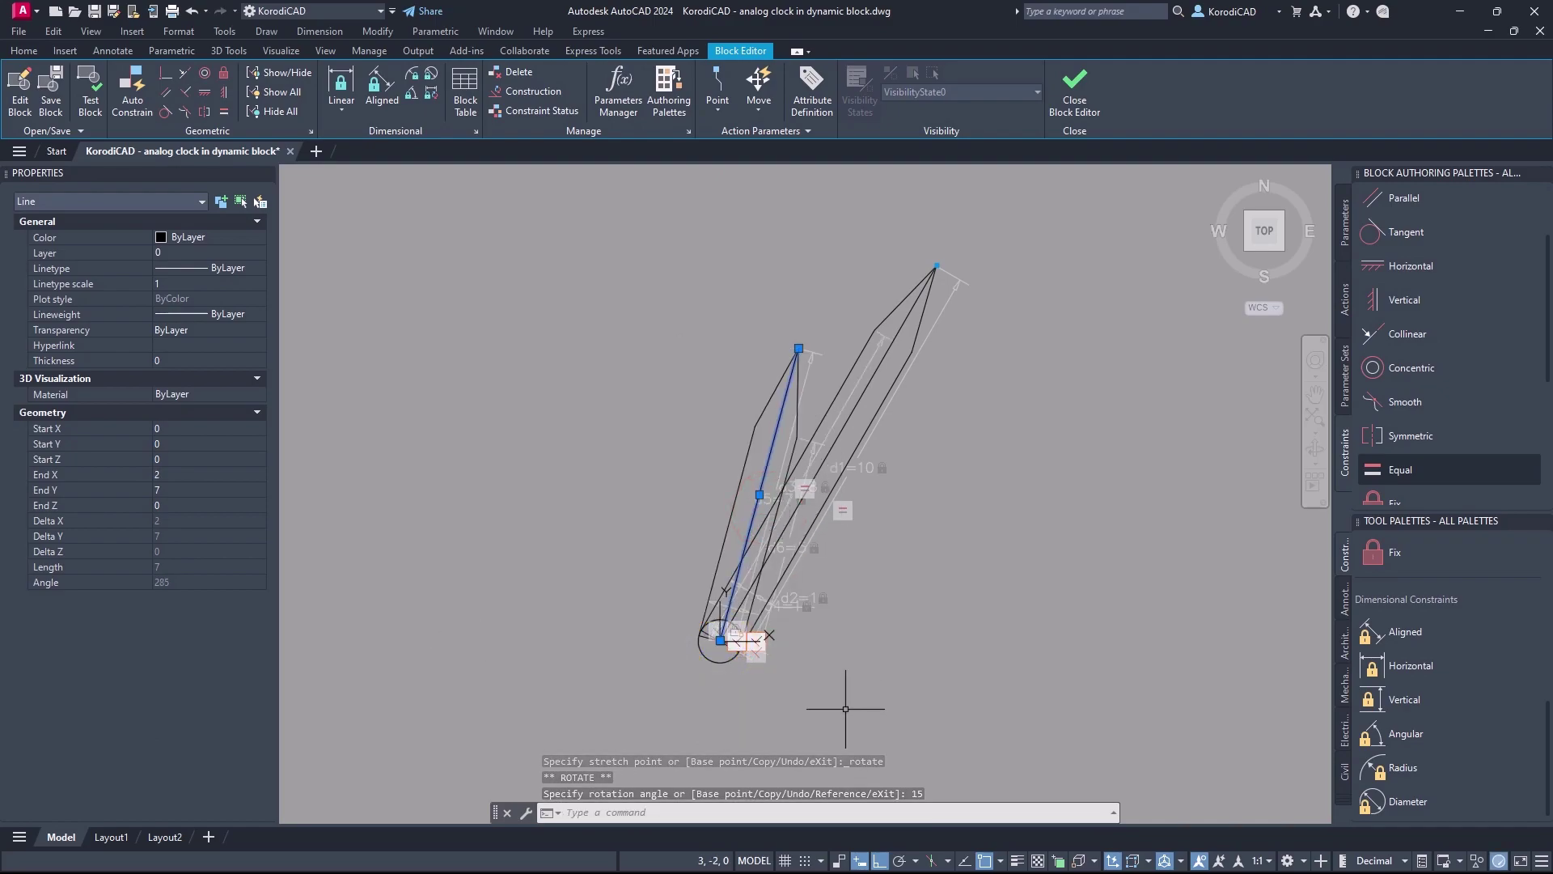
{"action": "scroll", "coordinate": [703, 651], "scroll_direction": "up", "scroll_amount": 8}
{"action": "key", "text": "Escape"}
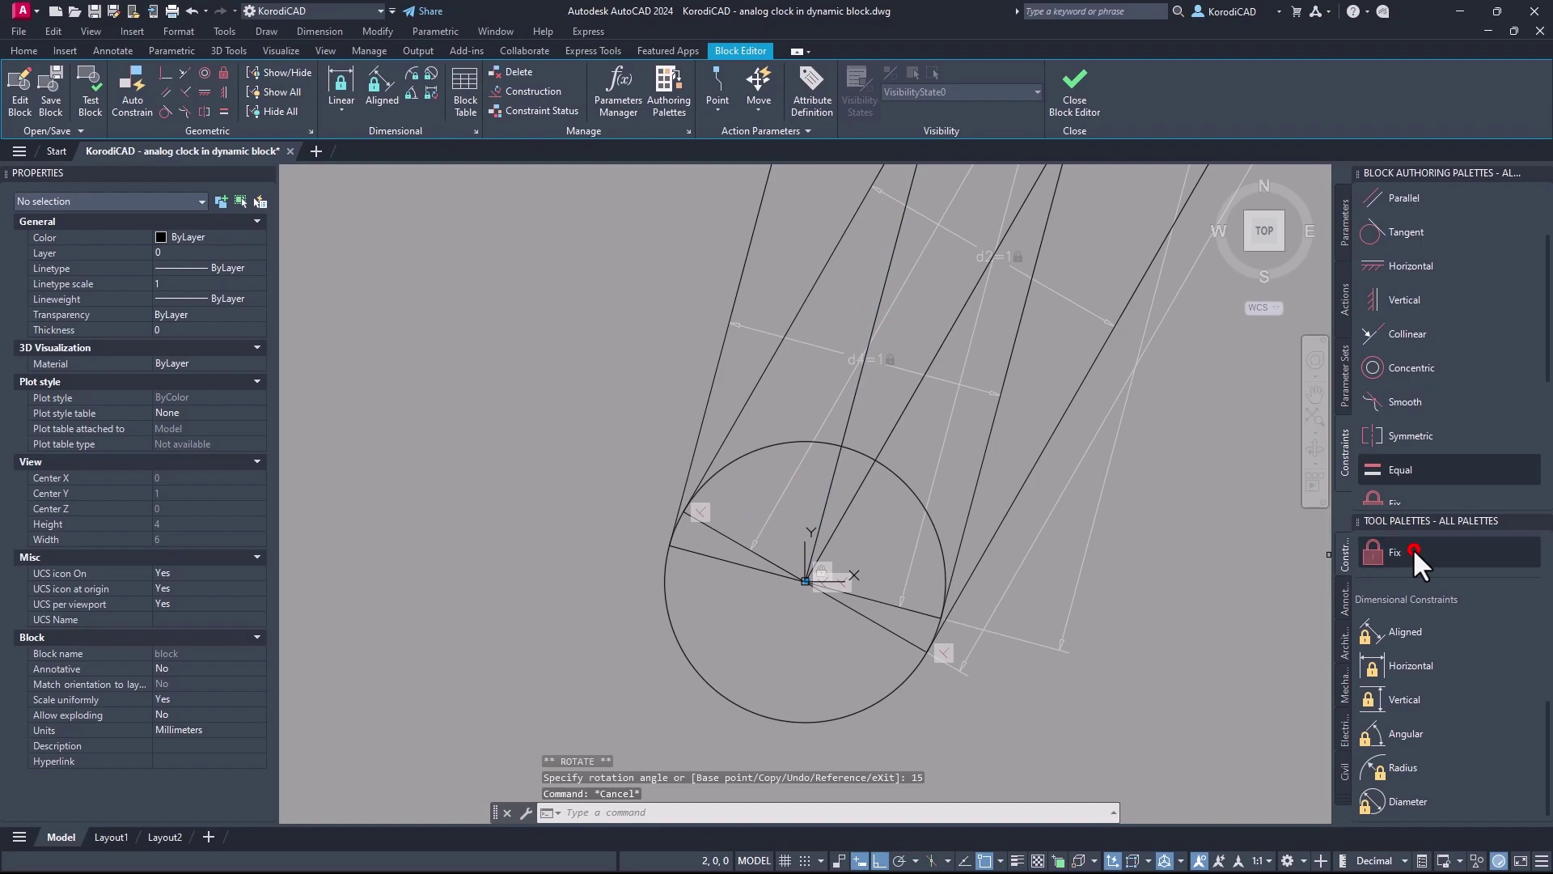
Apply a Fix constraint to the shared pivot and zoom to show both hands
{"action": "left_click", "coordinate": [1414, 551]}
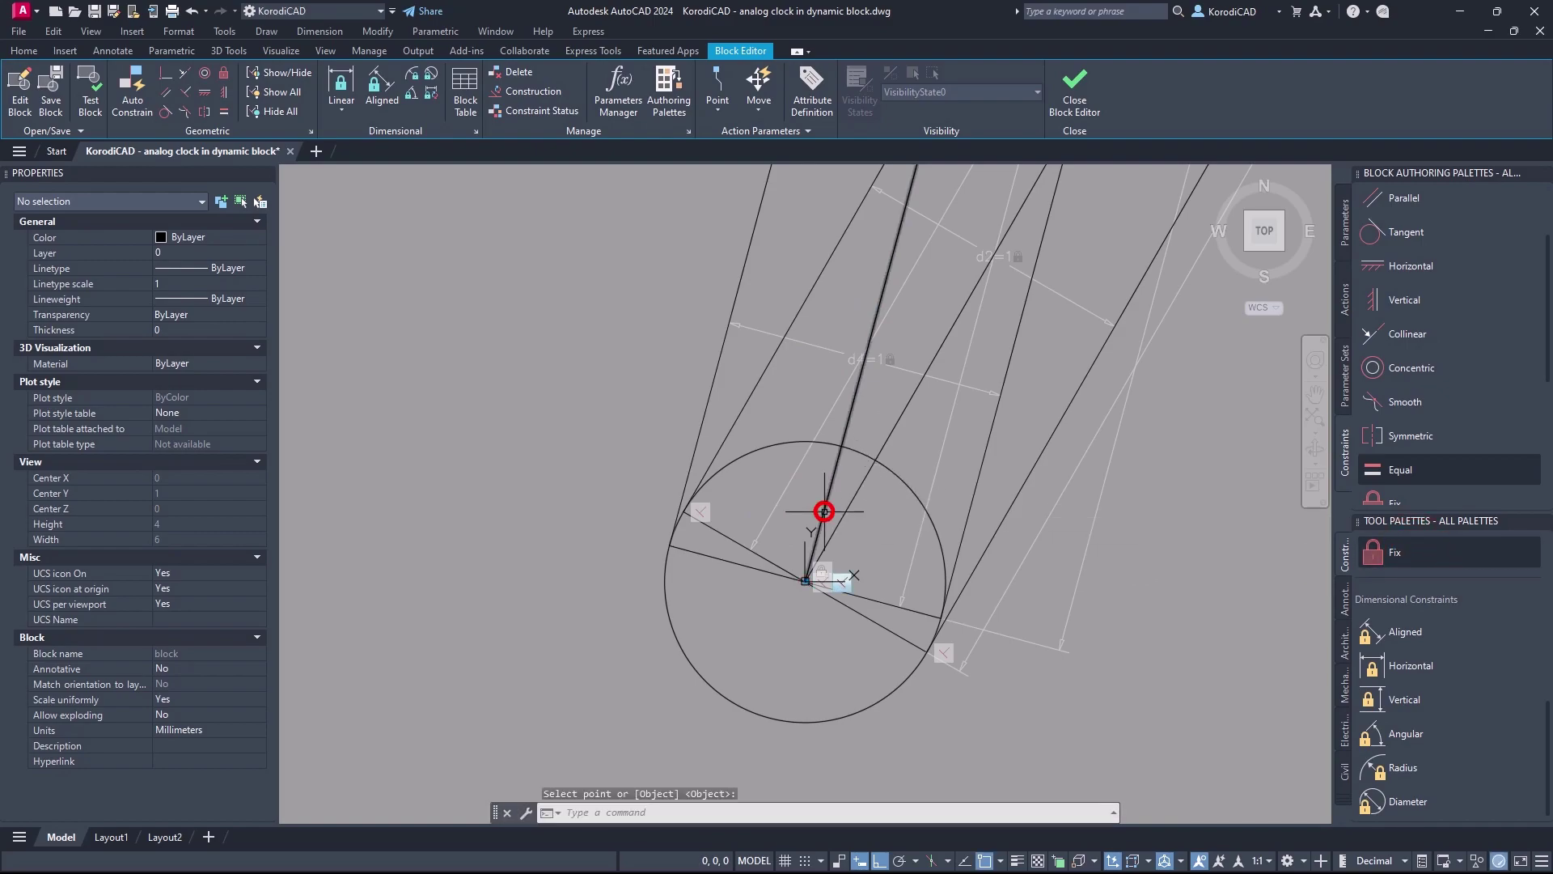
{"action": "scroll", "coordinate": [824, 511], "scroll_direction": "down", "scroll_amount": 6}
{"action": "scroll", "coordinate": [970, 623], "scroll_direction": "down", "scroll_amount": 4}
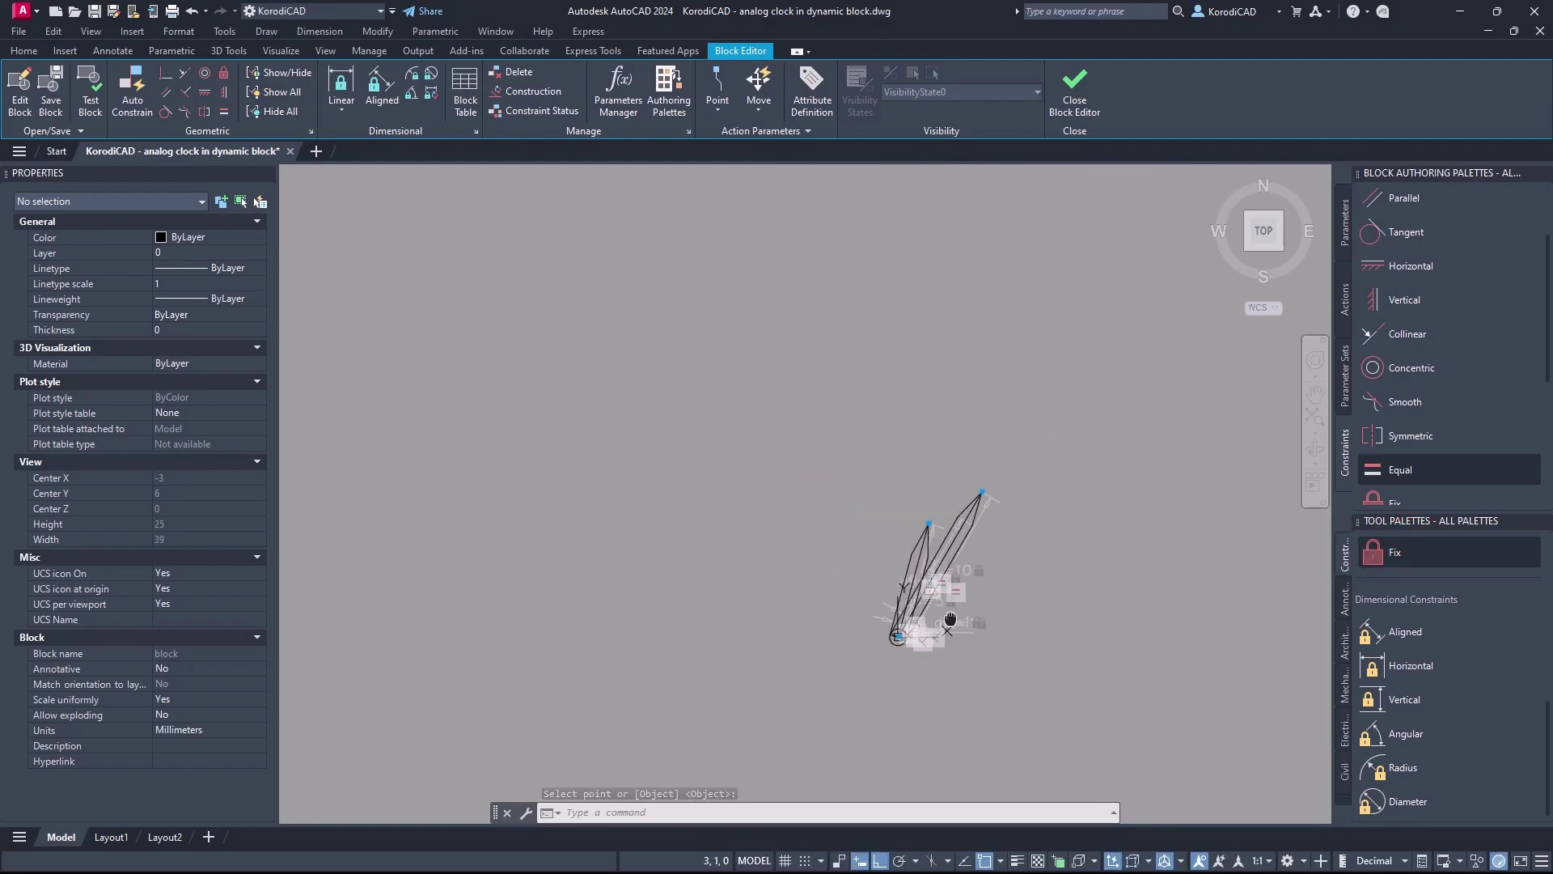
{"action": "key", "text": "Escape"}
{"action": "scroll", "coordinate": [884, 590], "scroll_direction": "up", "scroll_amount": 2}
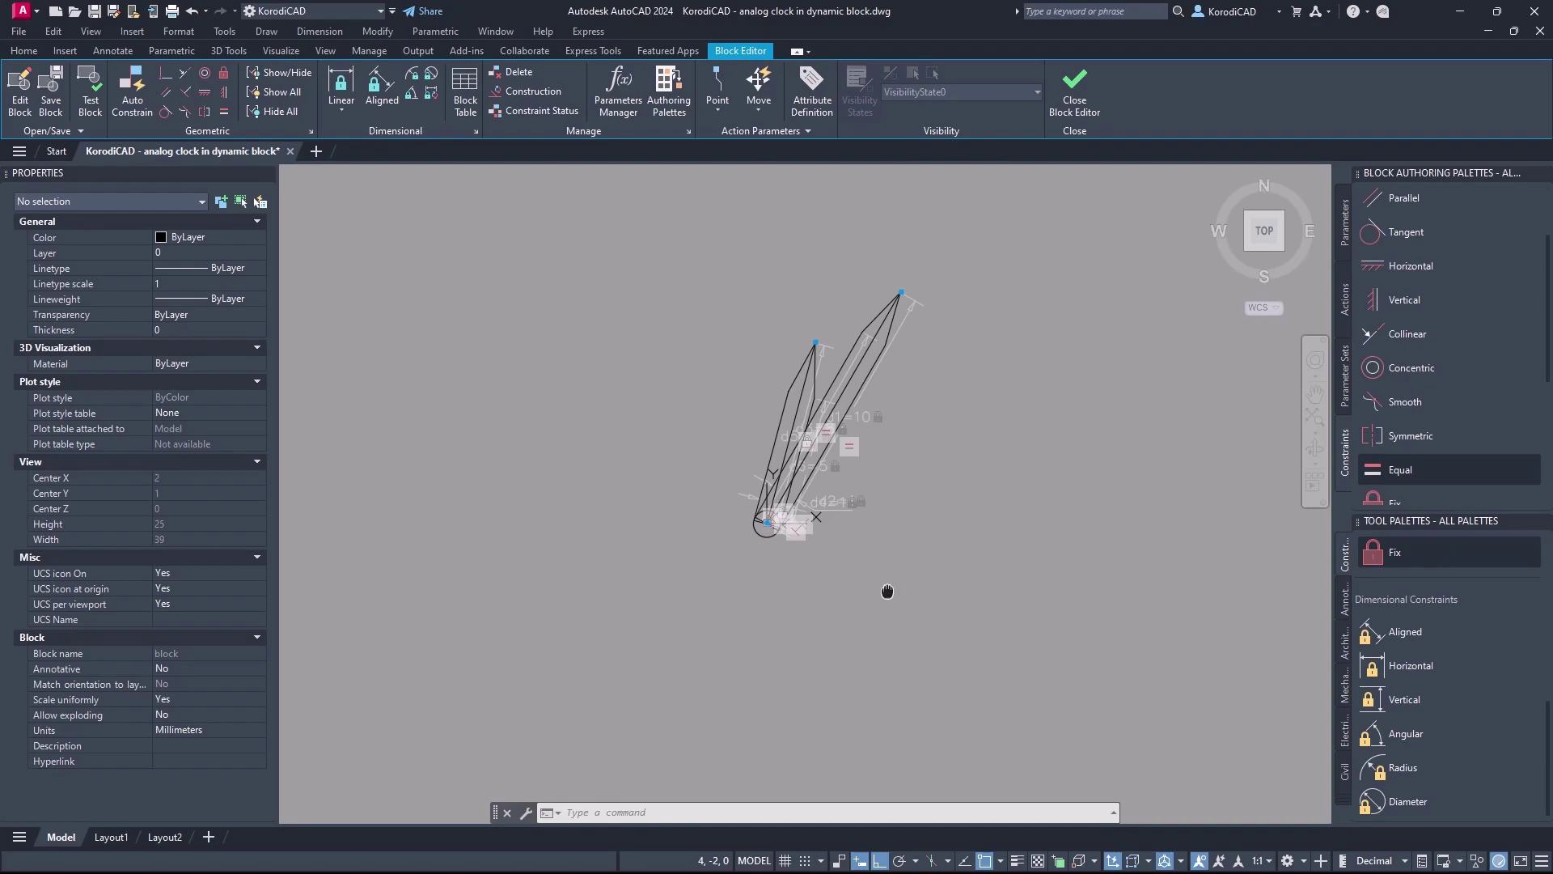
Hide the constraint bars and draw a radius-10 circle centred at 0,0
{"action": "left_click", "coordinate": [275, 112]}
{"action": "type", "text": "c"}
{"action": "key", "text": "Return"}
{"action": "type", "text": "0,0"}
{"action": "key", "text": "Return"}
{"action": "type", "text": "10"}
{"action": "key", "text": "Return"}
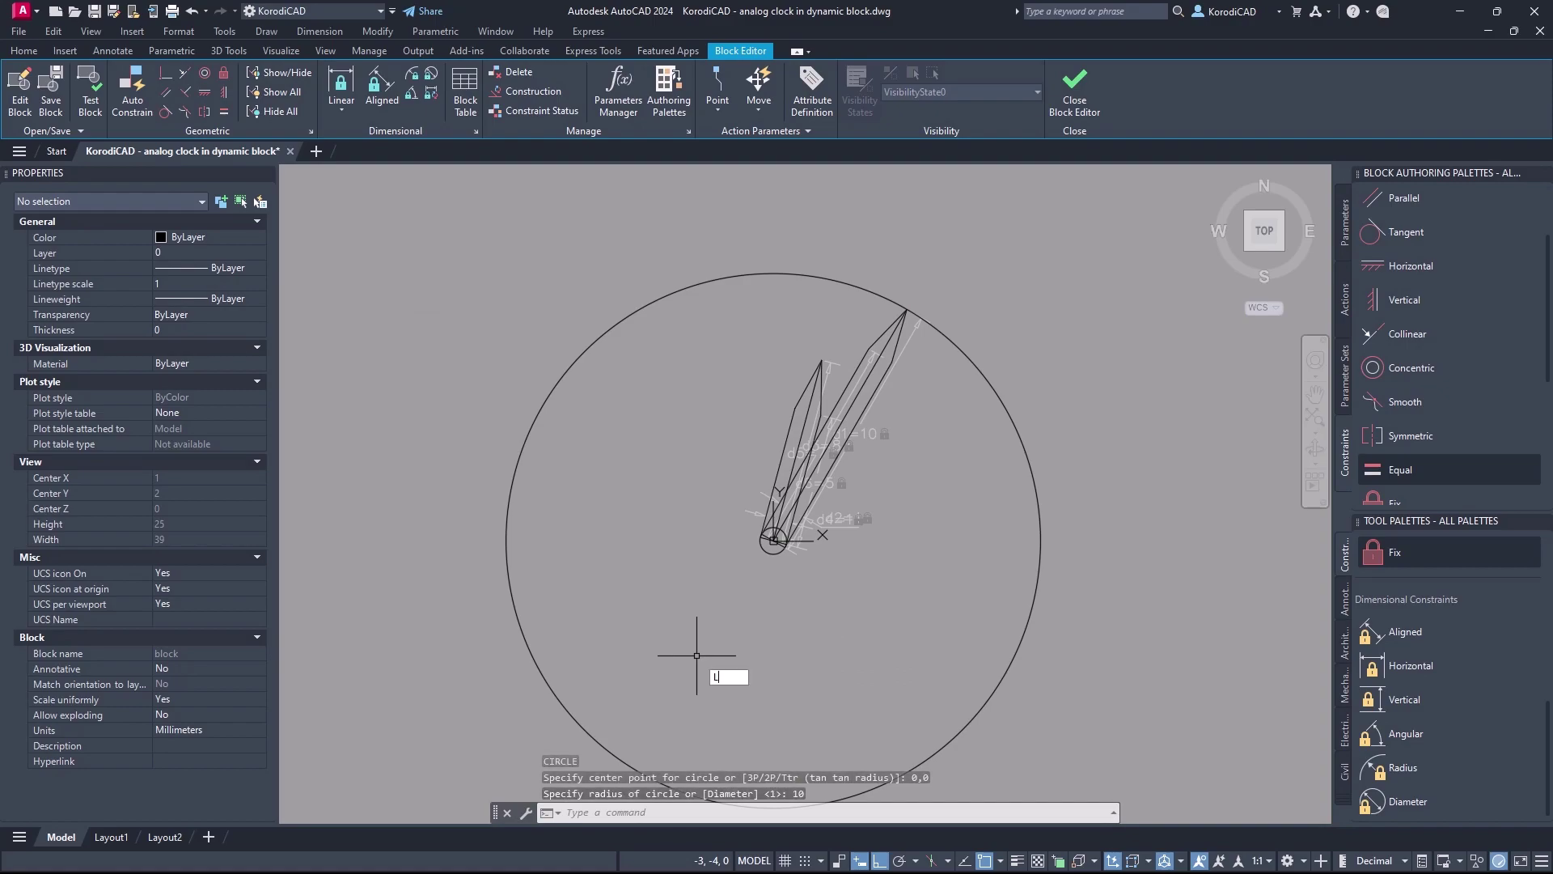
Draw a short tick line above the circle's top quadrant and select it
{"action": "type", "text": "L"}
{"action": "key", "text": "Return"}
{"action": "left_click", "coordinate": [771, 274]}
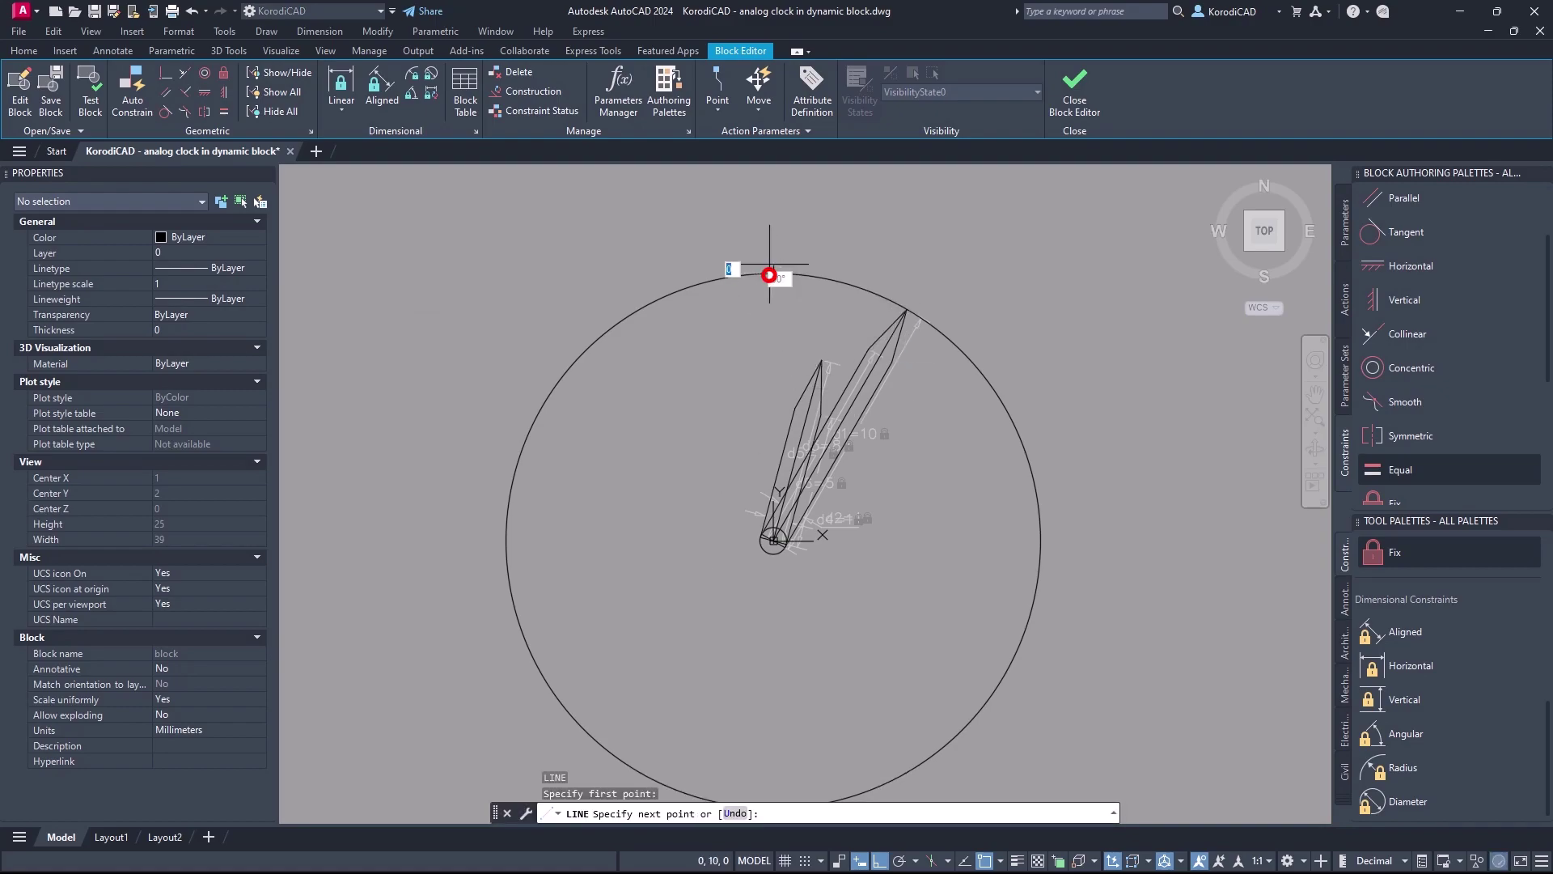
{"action": "type", "text": "2"}
{"action": "key", "text": "Return"}
{"action": "key", "text": "Escape"}
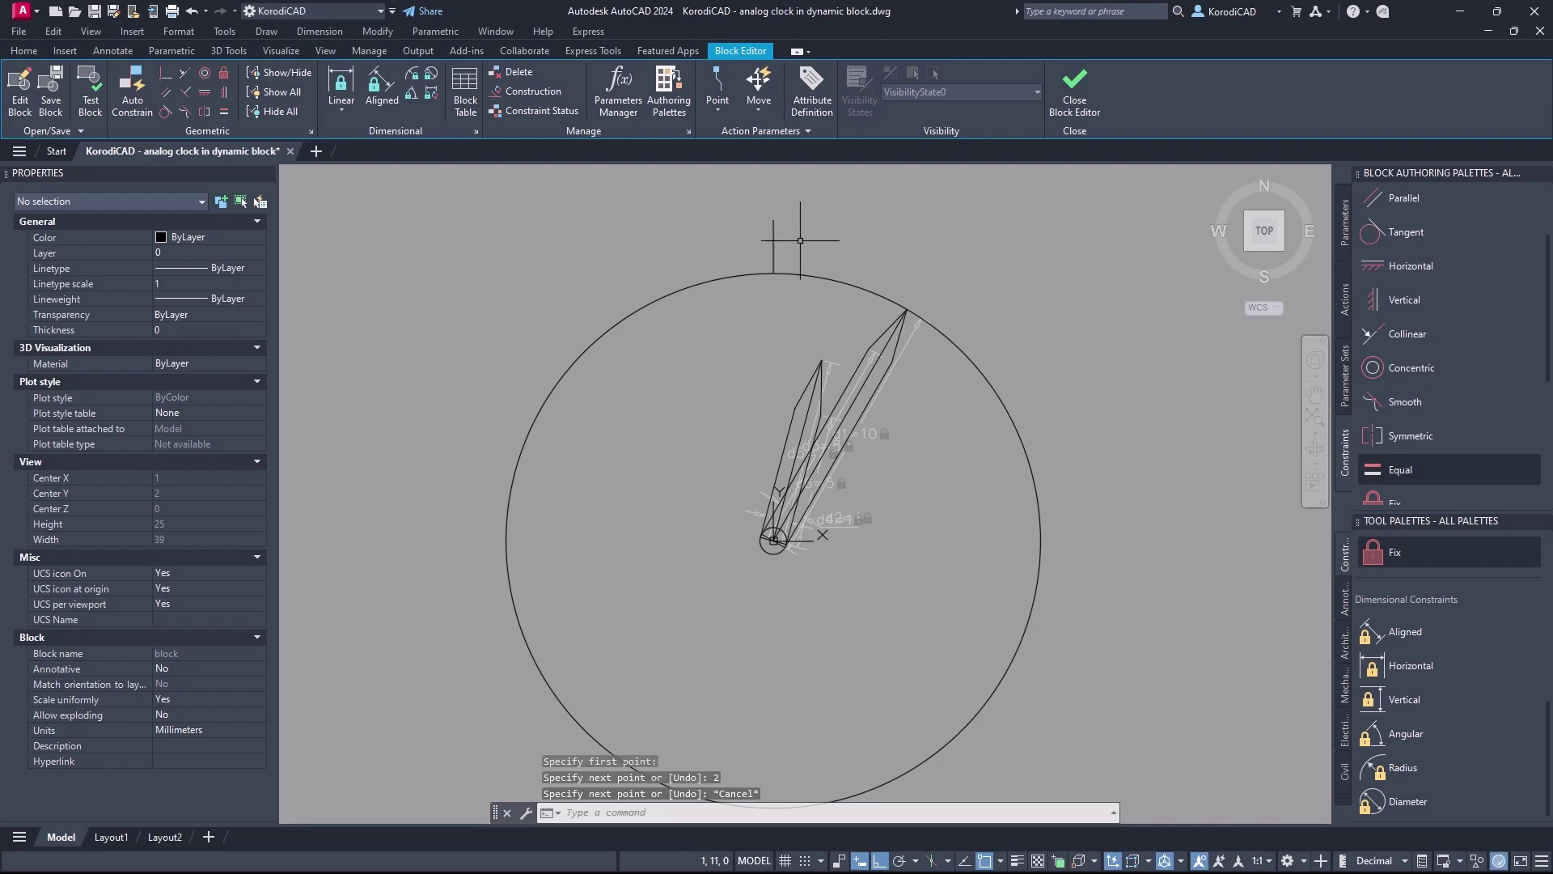
{"action": "key", "text": "Return"}
{"action": "left_click", "coordinate": [771, 246]}
{"action": "left_click", "coordinate": [770, 223]}
{"action": "key", "text": "Escape"}
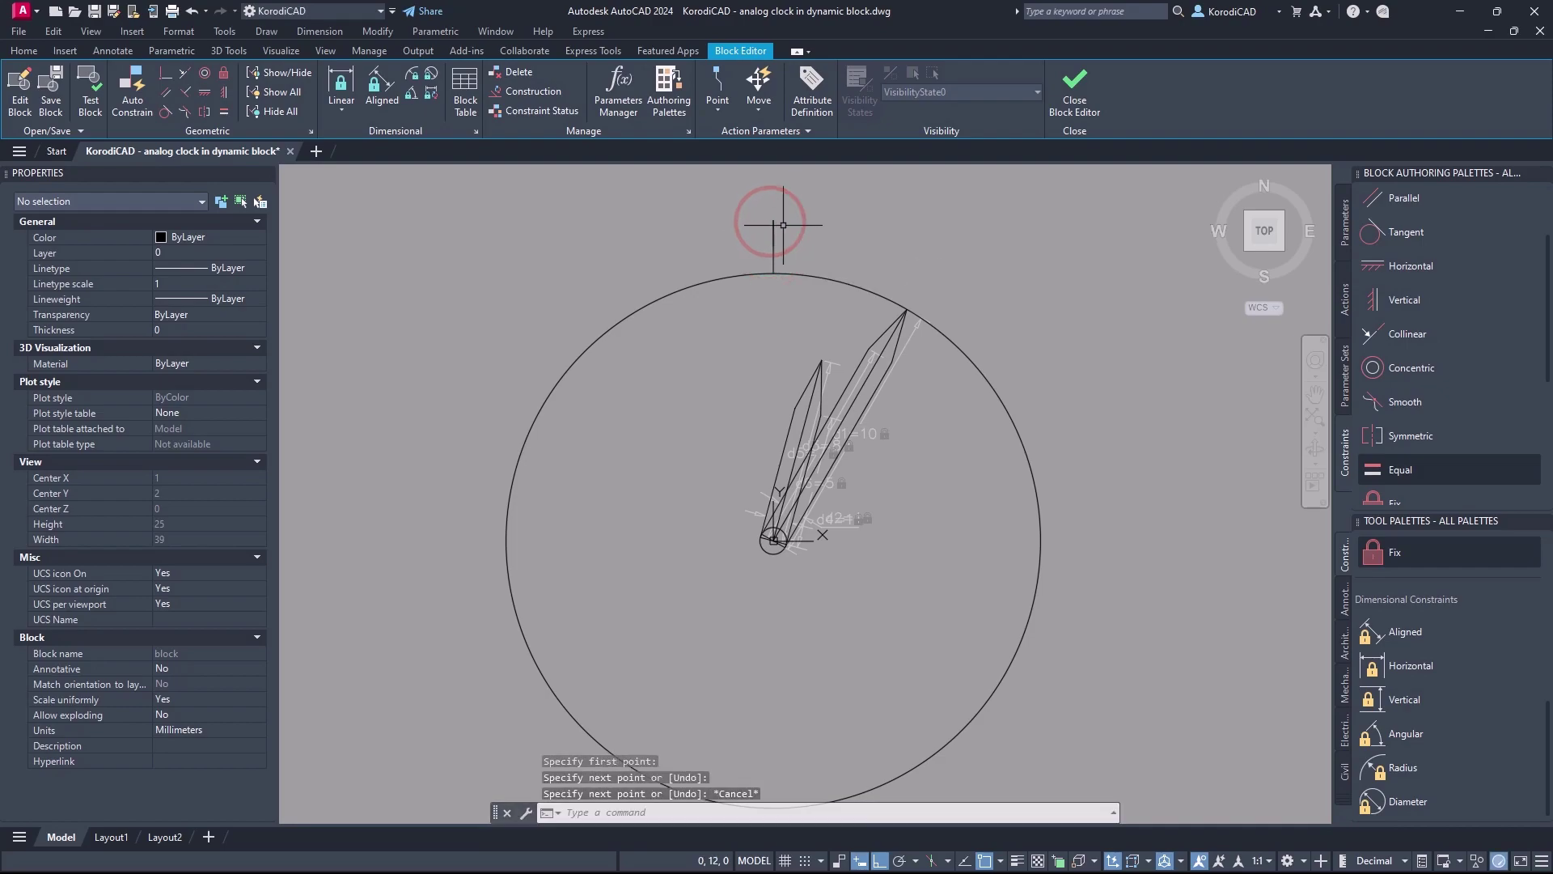
{"action": "left_click", "coordinate": [771, 233]}
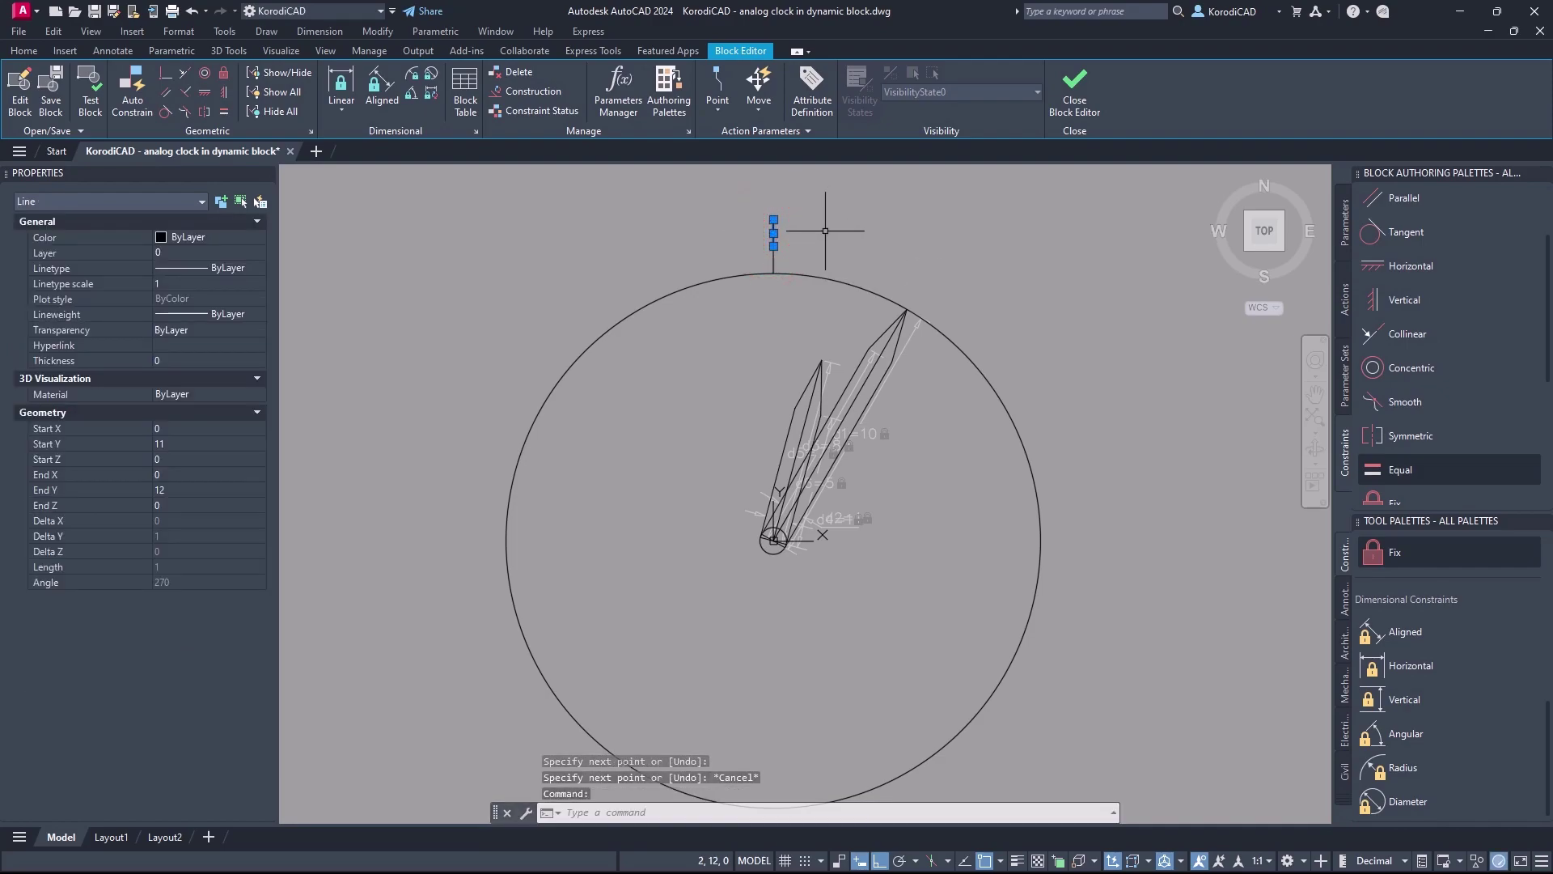
Polar-array the tick line about 0,0 into 60 items
{"action": "type", "text": "array"}
{"action": "key", "text": "Return"}
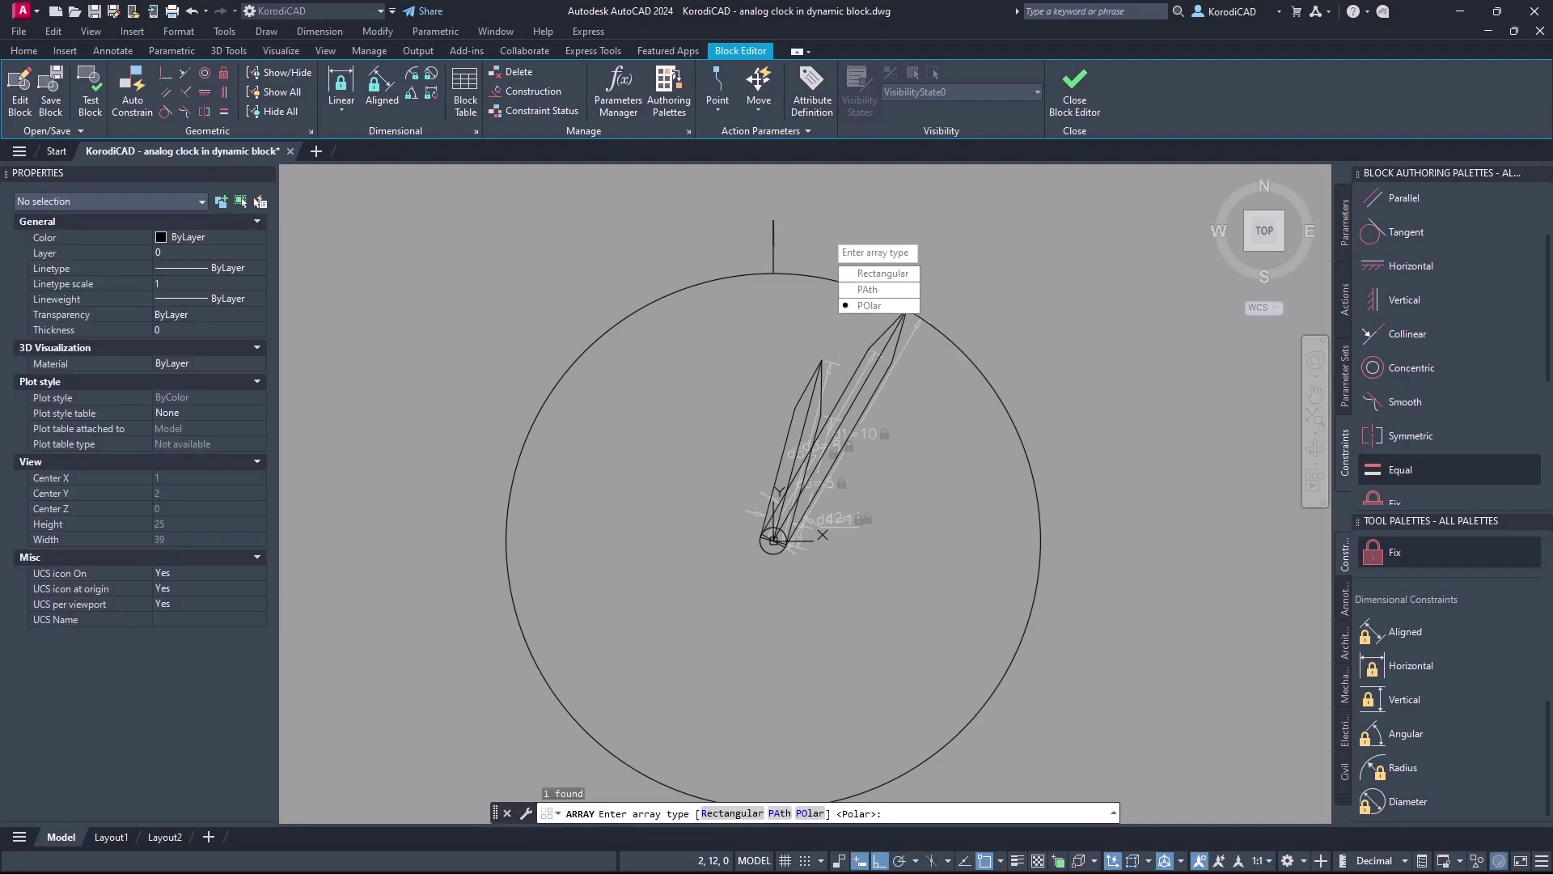
{"action": "left_click", "coordinate": [859, 305]}
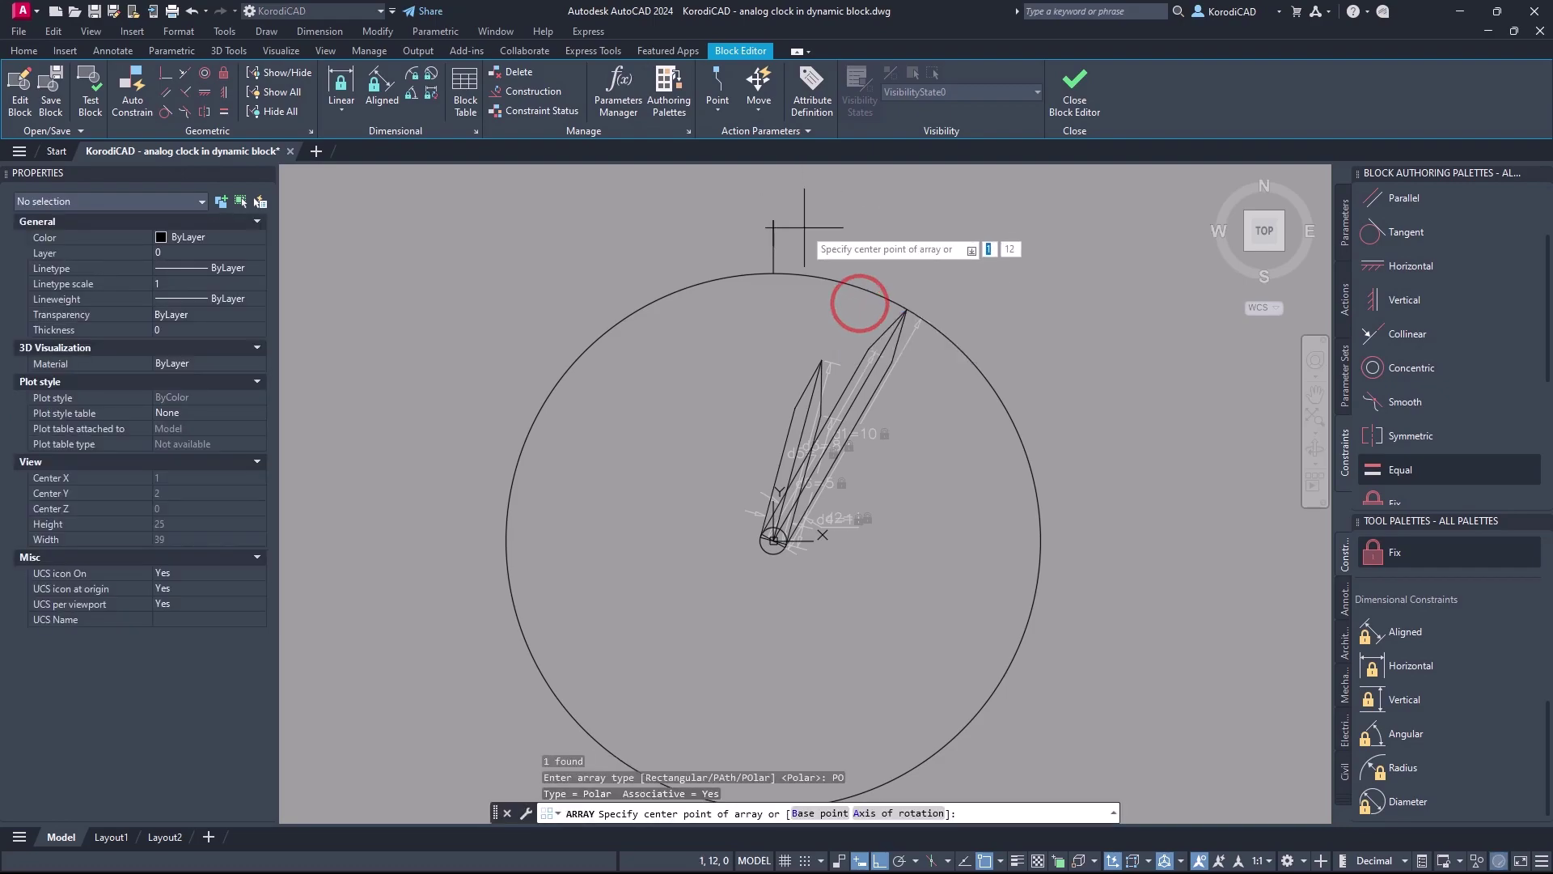
{"action": "type", "text": "0,0"}
{"action": "key", "text": "Return"}
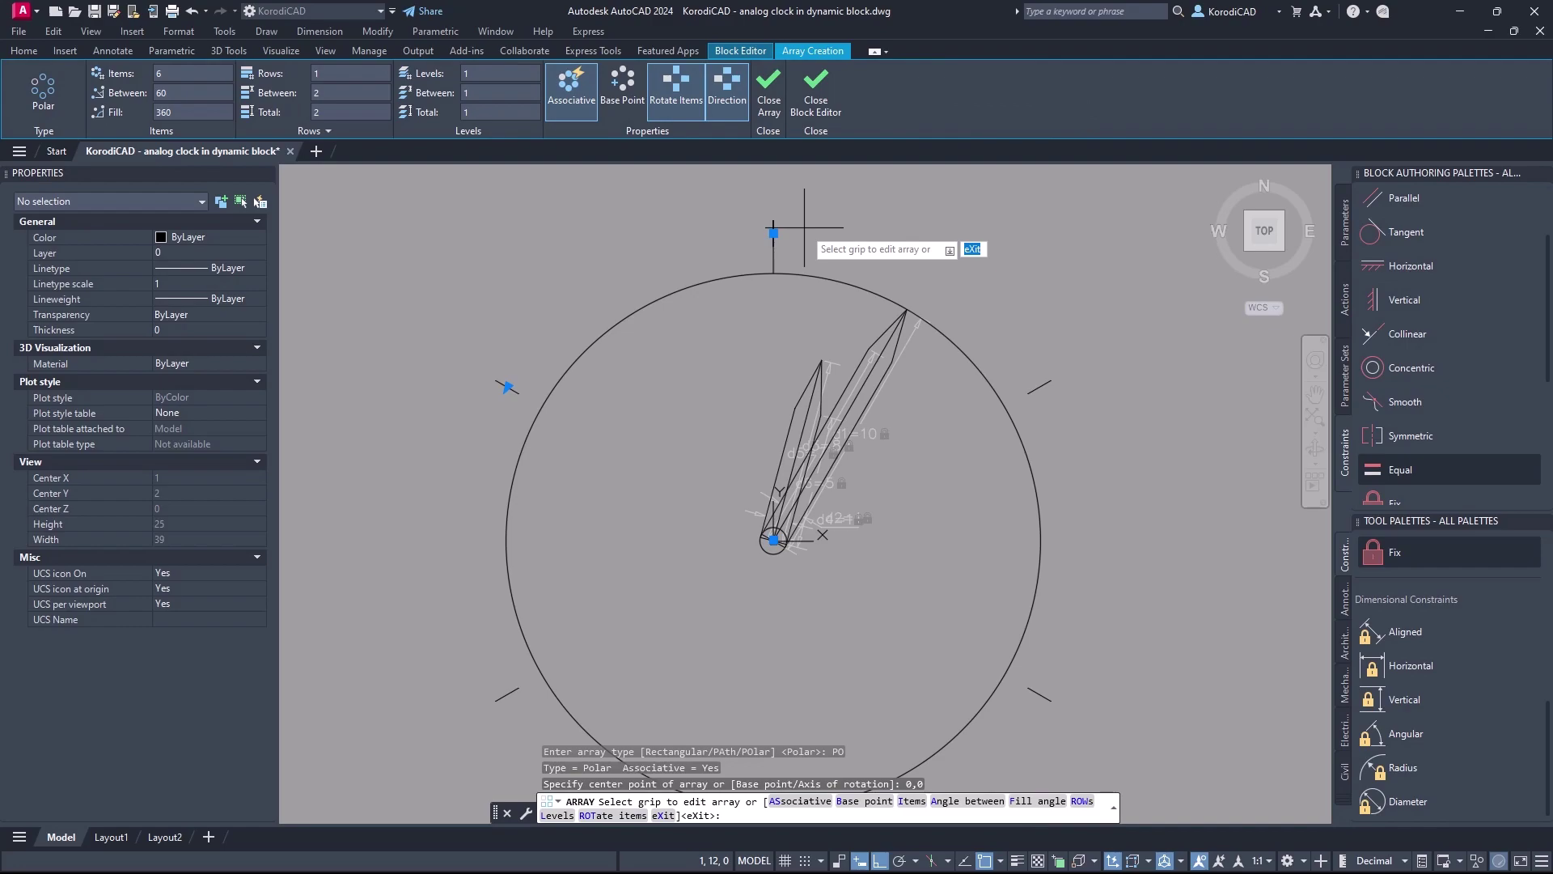
{"action": "type", "text": "i"}
{"action": "key", "text": "Return"}
{"action": "type", "text": "60"}
{"action": "key", "text": "Return"}
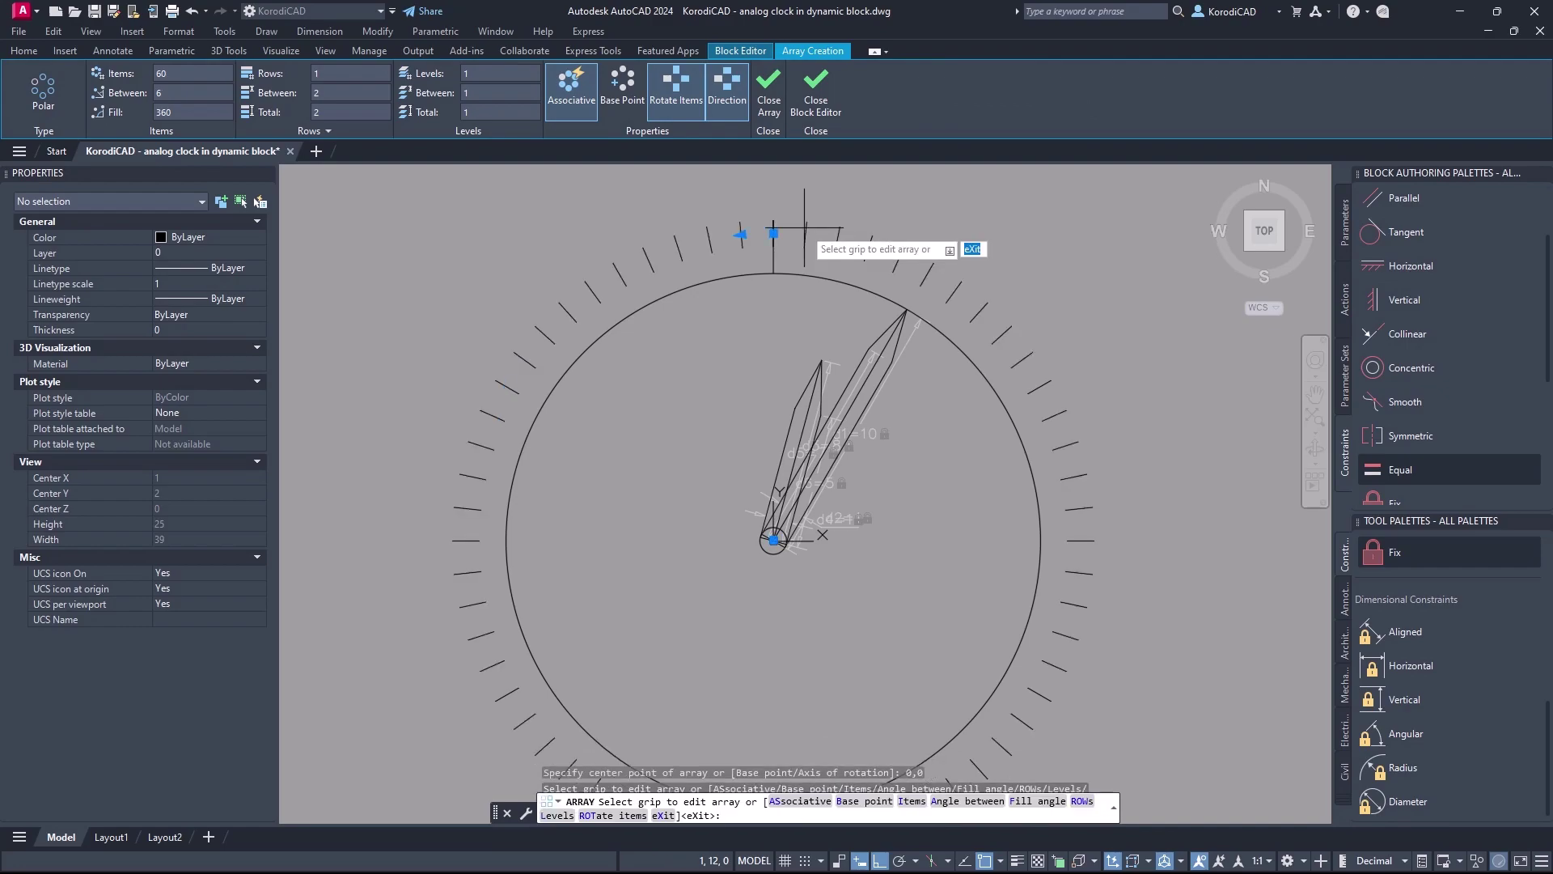
{"action": "right_click", "coordinate": [803, 232]}
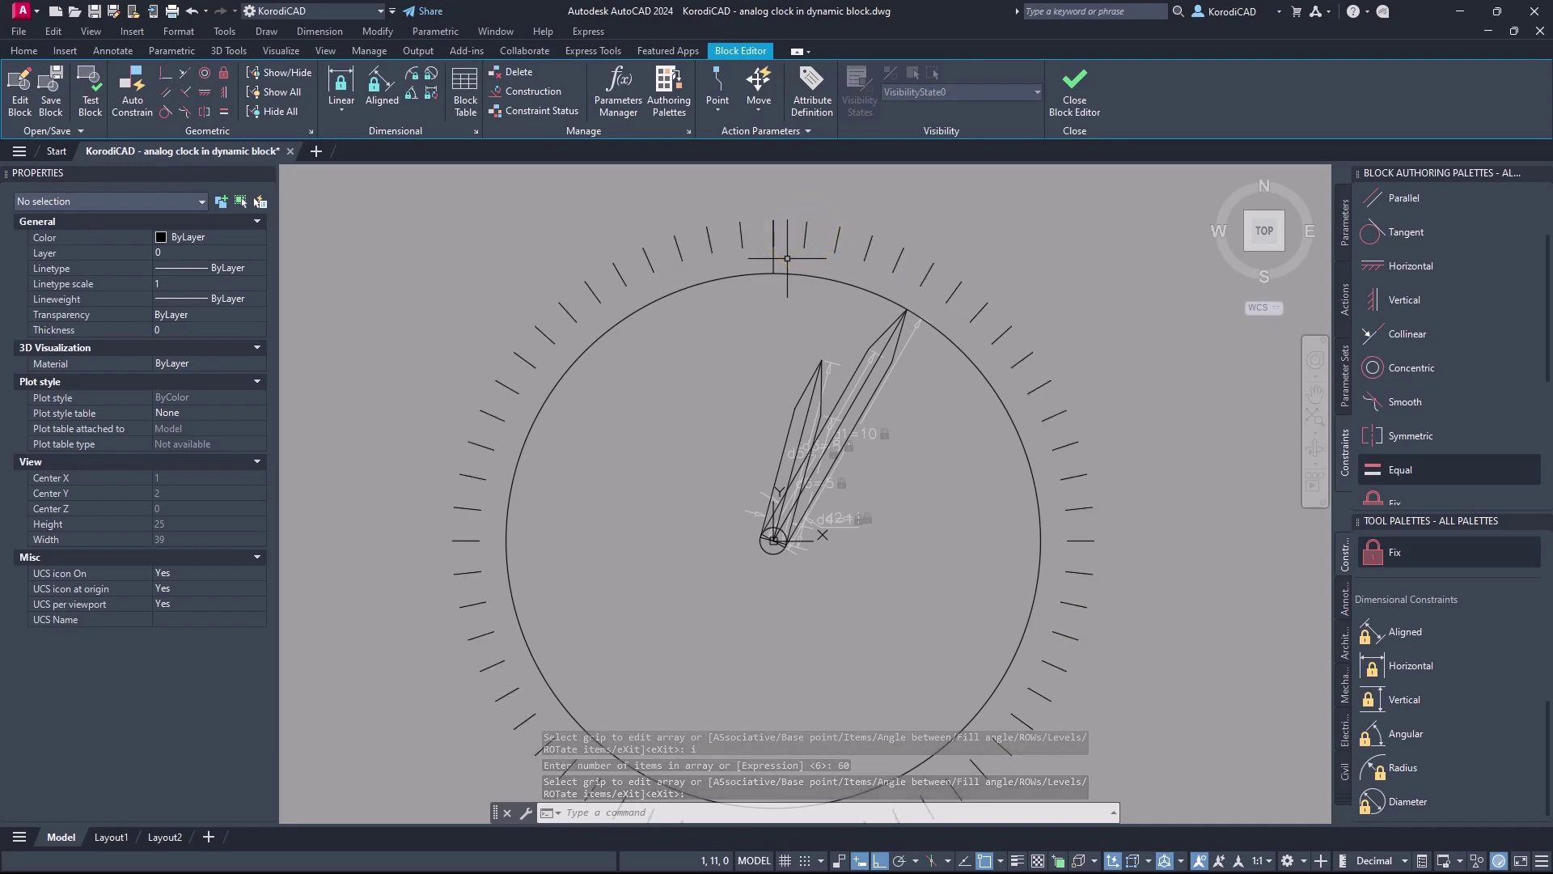
Draw a 2-unit polyline tick above the top of the circle and set its global width
{"action": "type", "text": "p"}
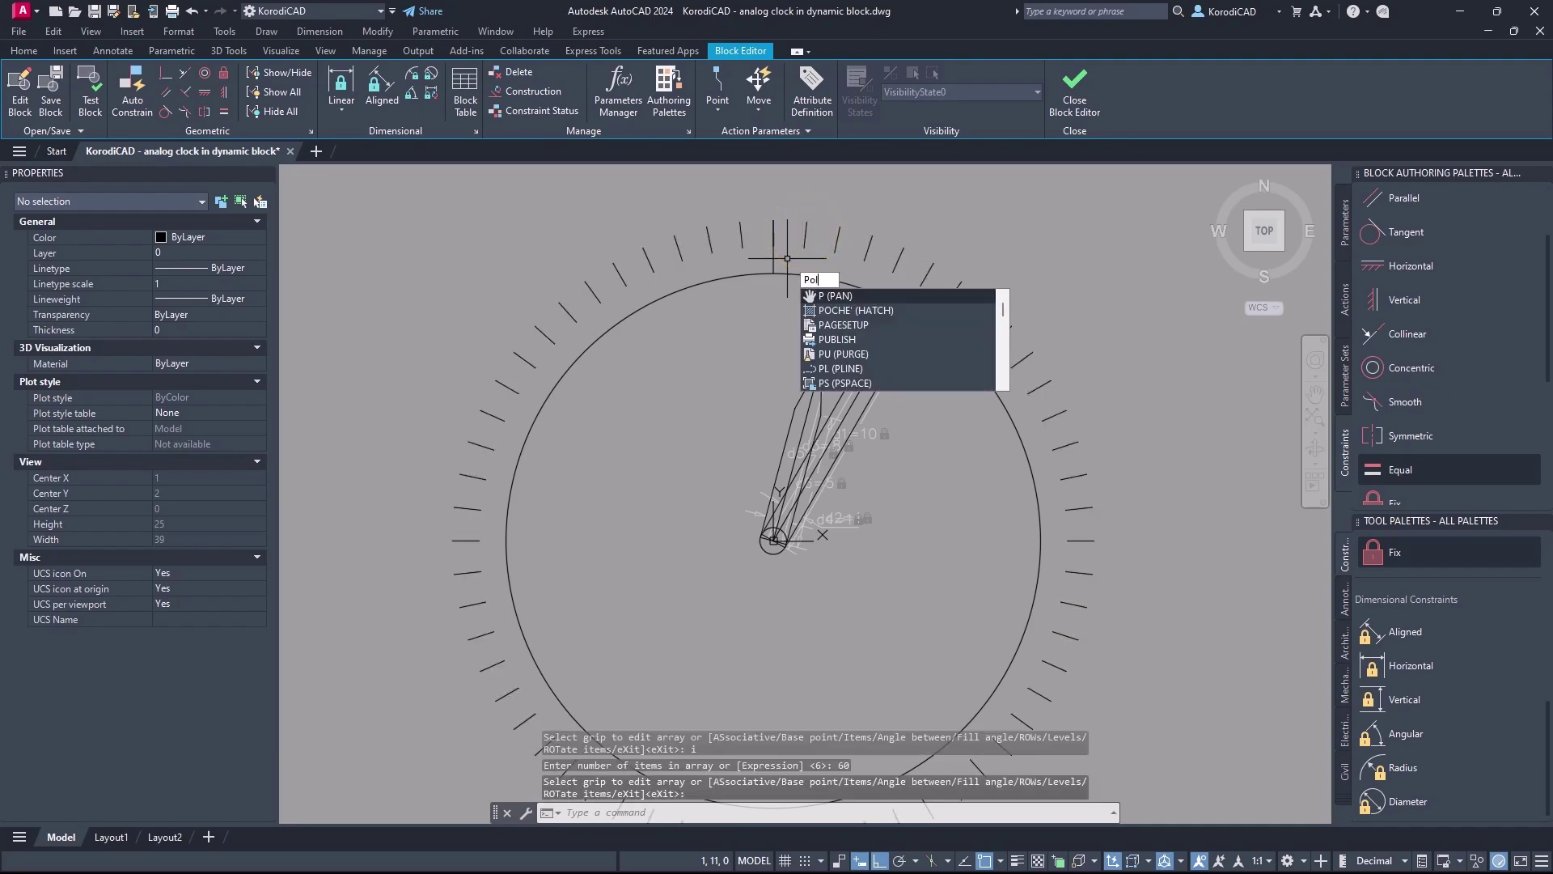
{"action": "type", "text": "l"}
{"action": "key", "text": "Return"}
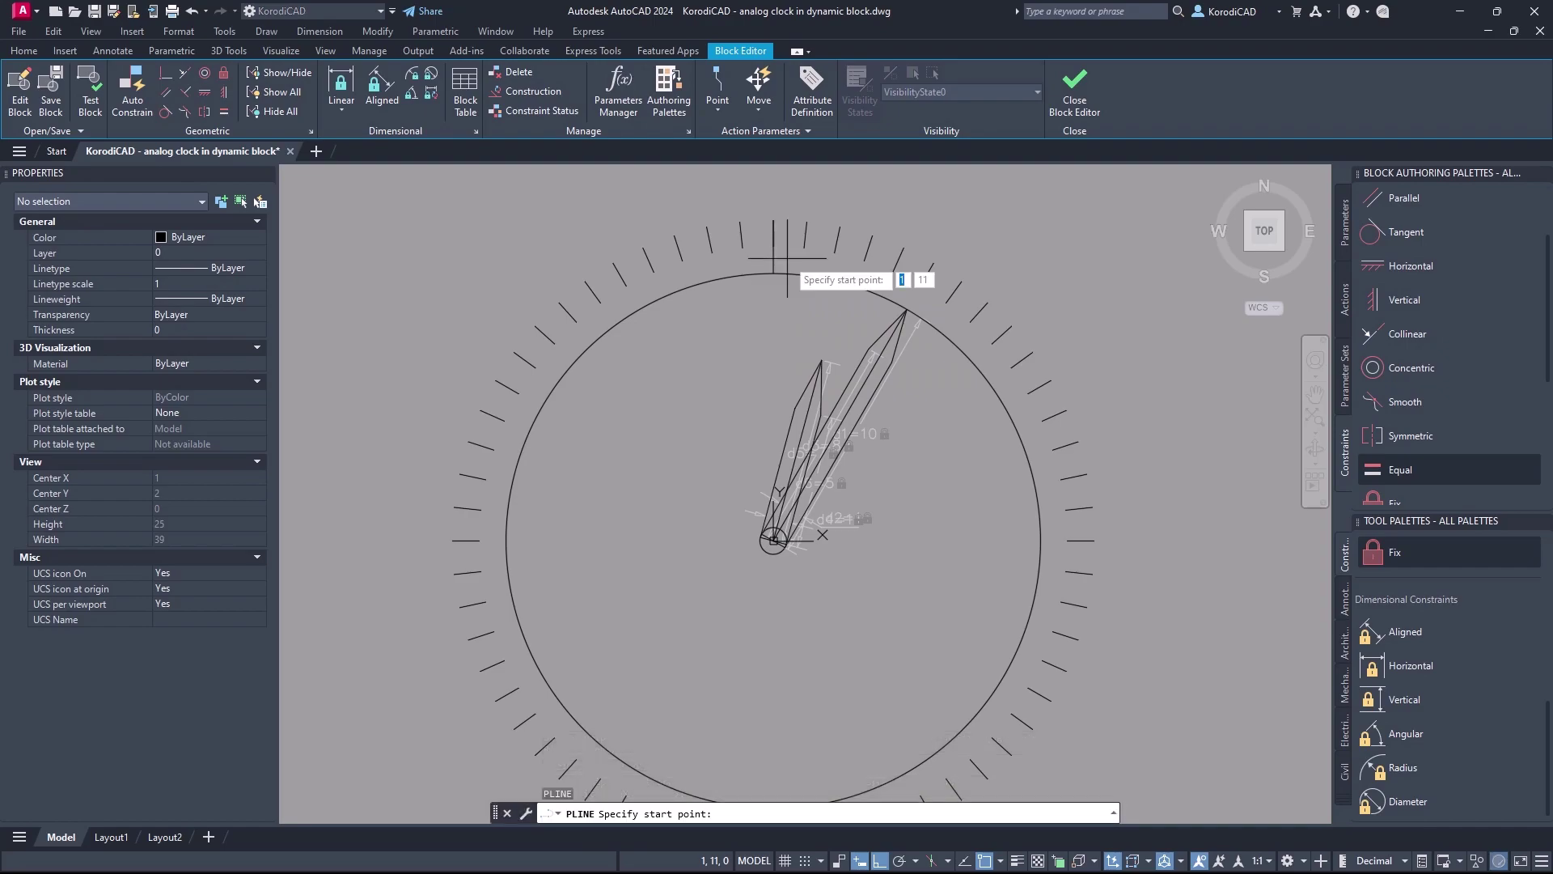
{"action": "key", "text": "Escape"}
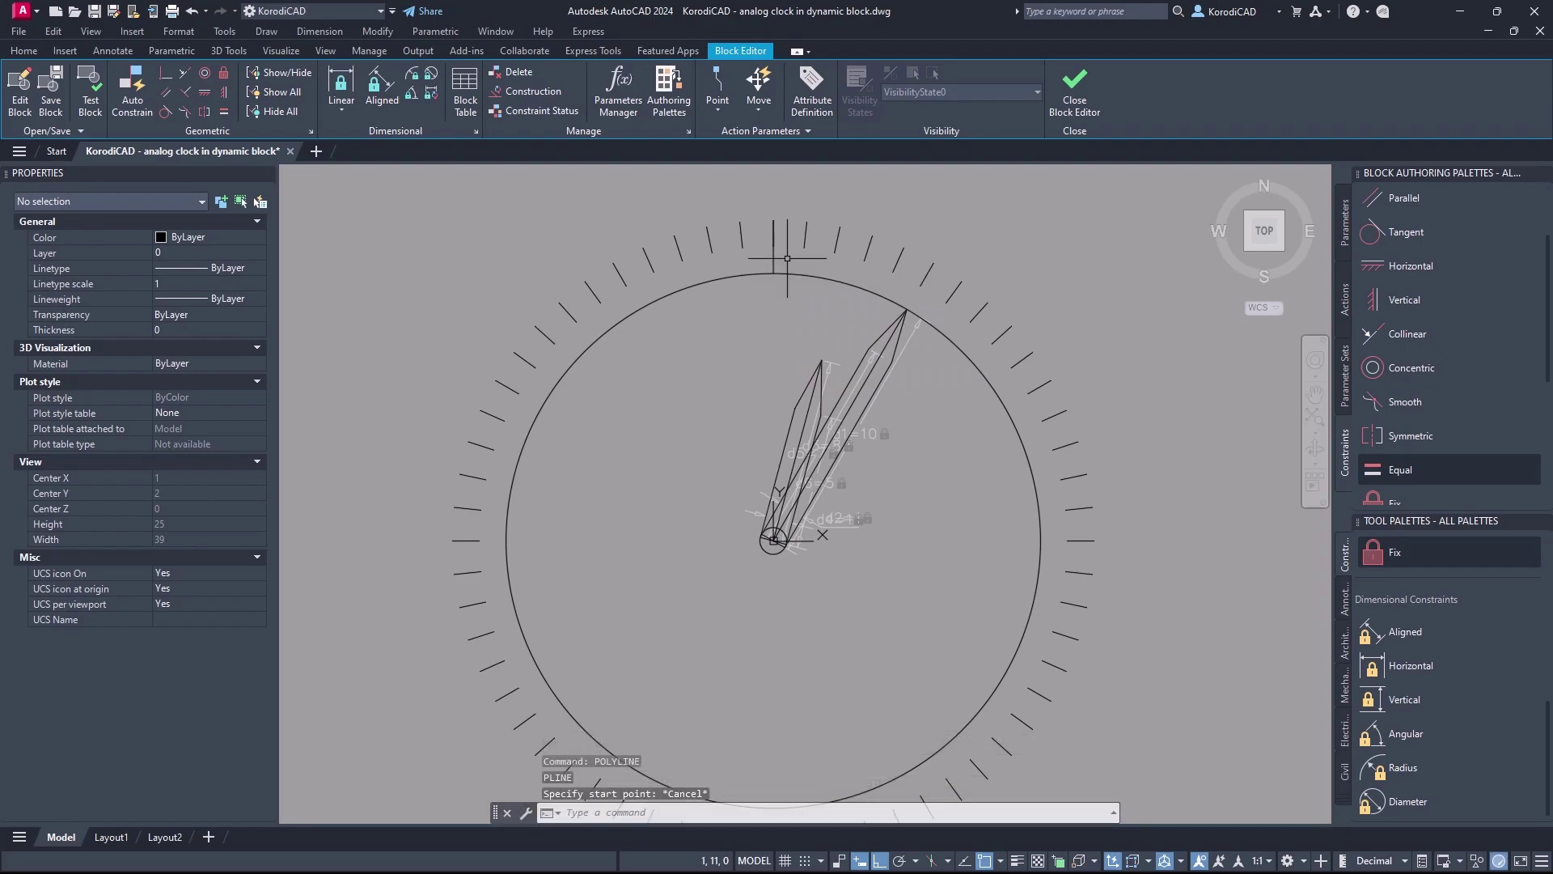
{"action": "type", "text": "pol"}
{"action": "key", "text": "Return"}
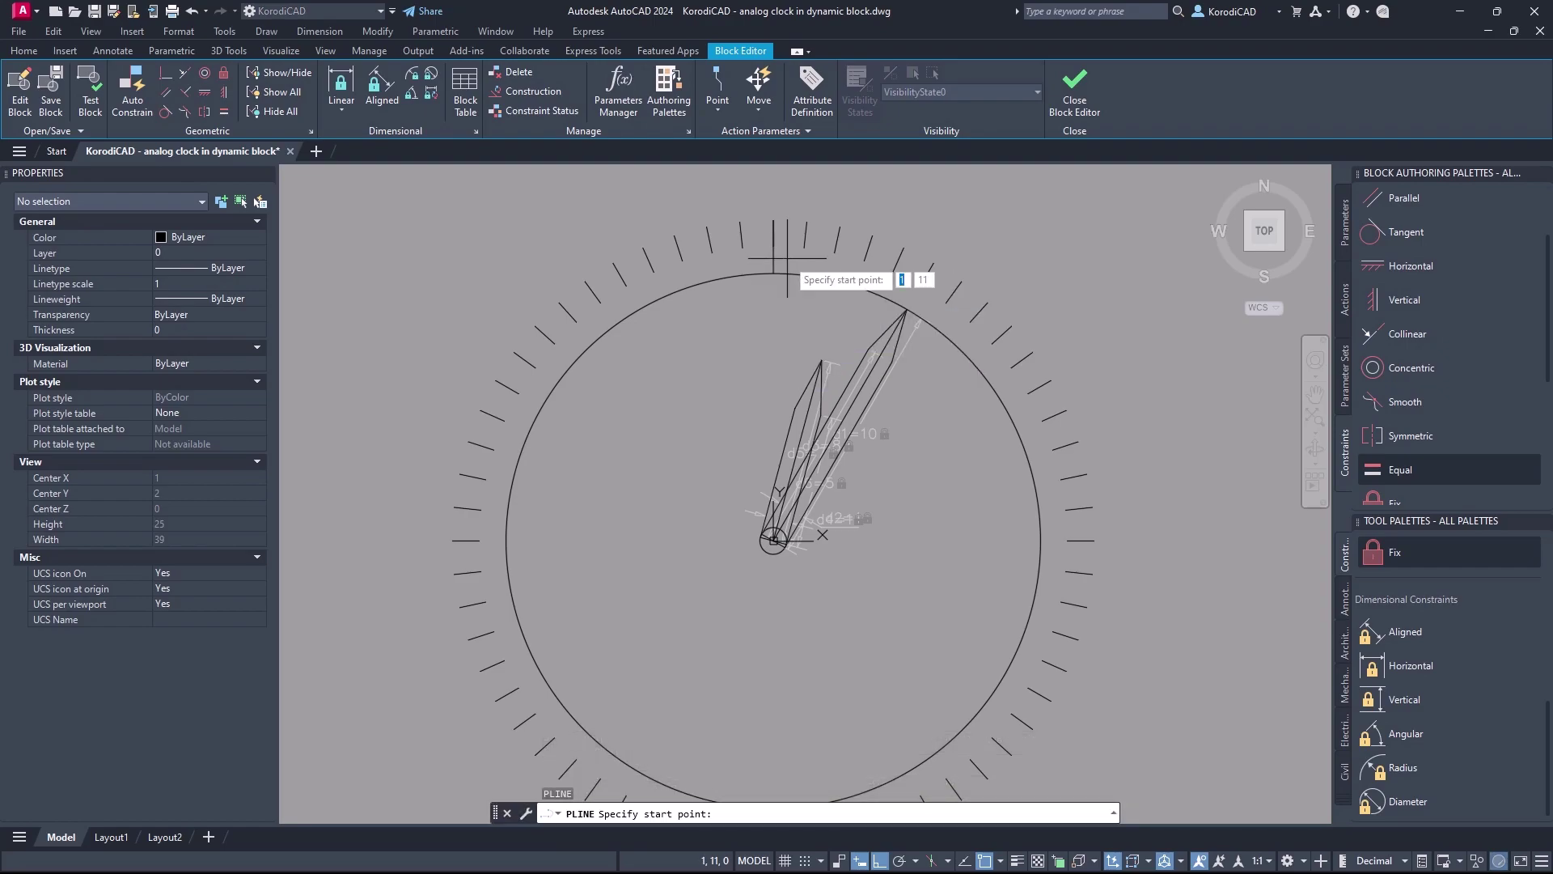
{"action": "left_click", "coordinate": [773, 273]}
{"action": "left_click", "coordinate": [774, 219]}
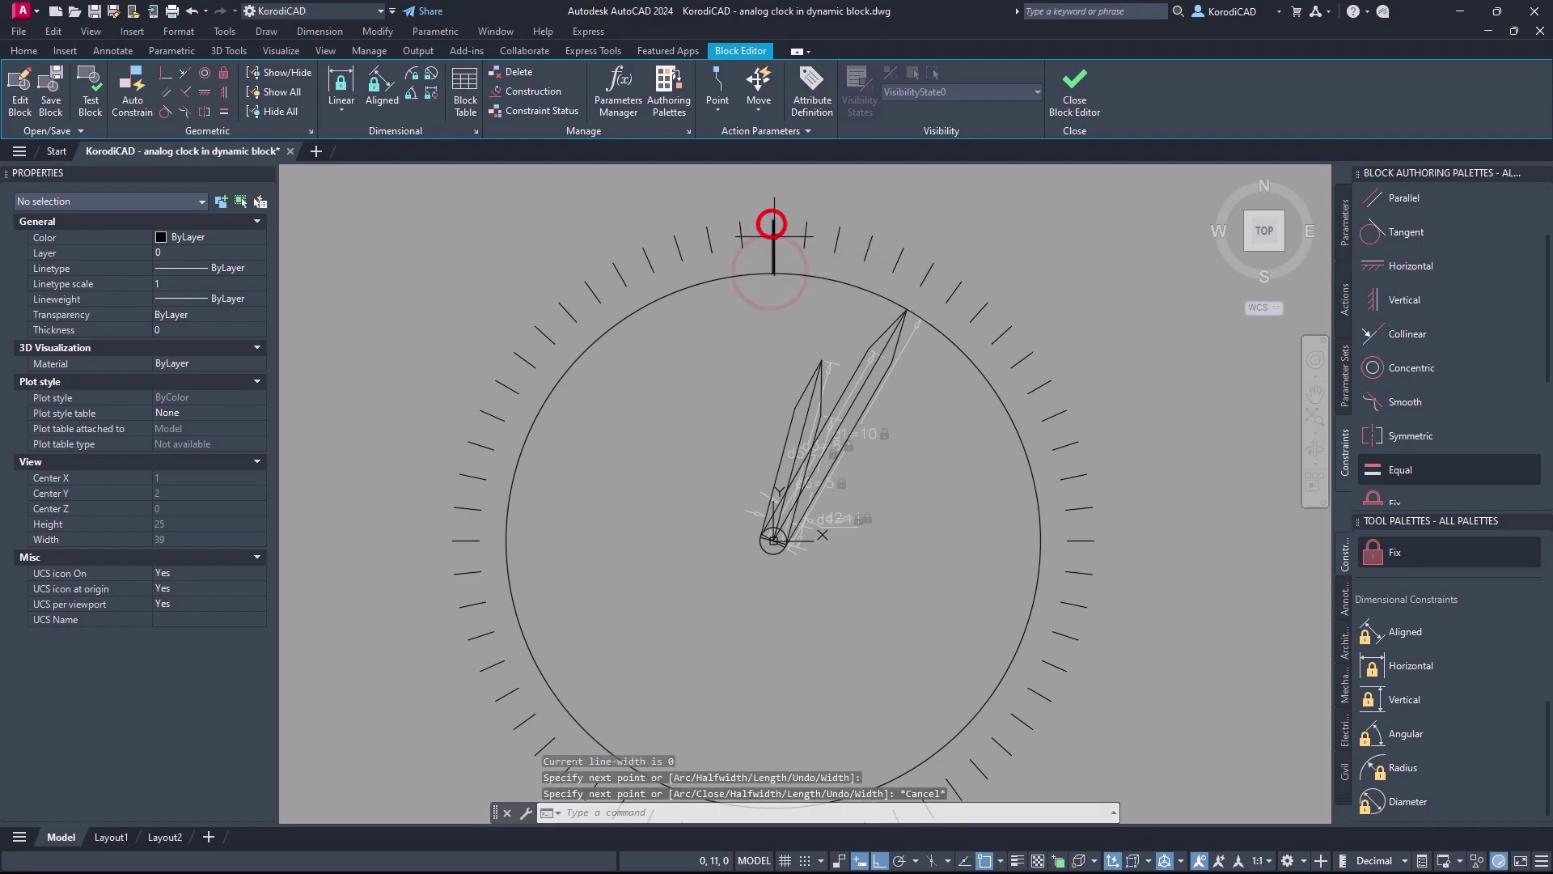
{"action": "key", "text": "Escape"}
{"action": "left_click", "coordinate": [774, 236]}
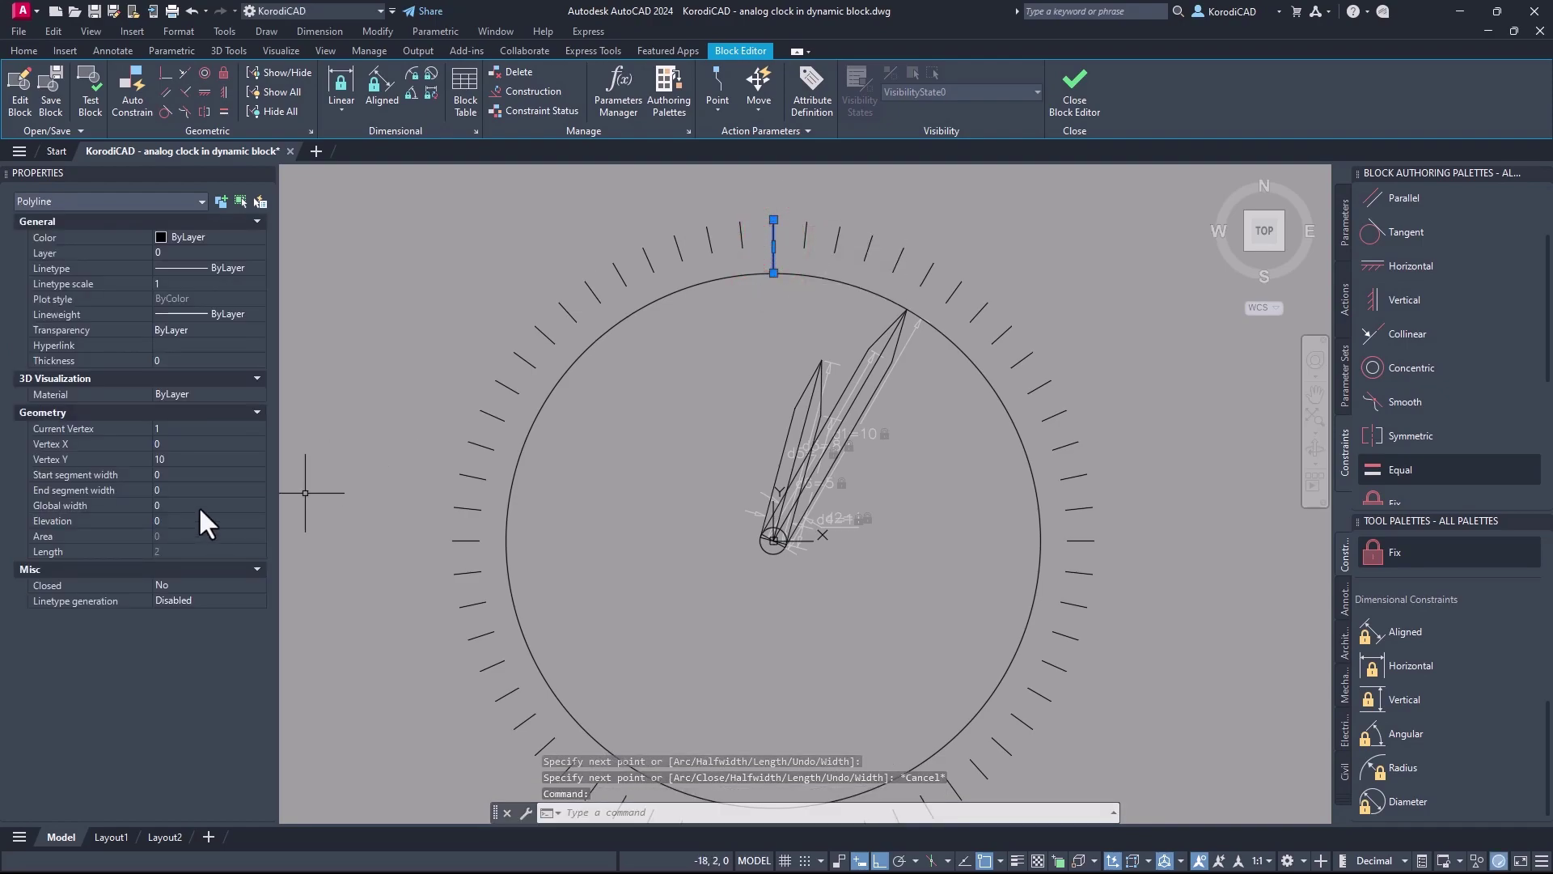
{"action": "left_click", "coordinate": [175, 504]}
{"action": "key", "text": "Return"}
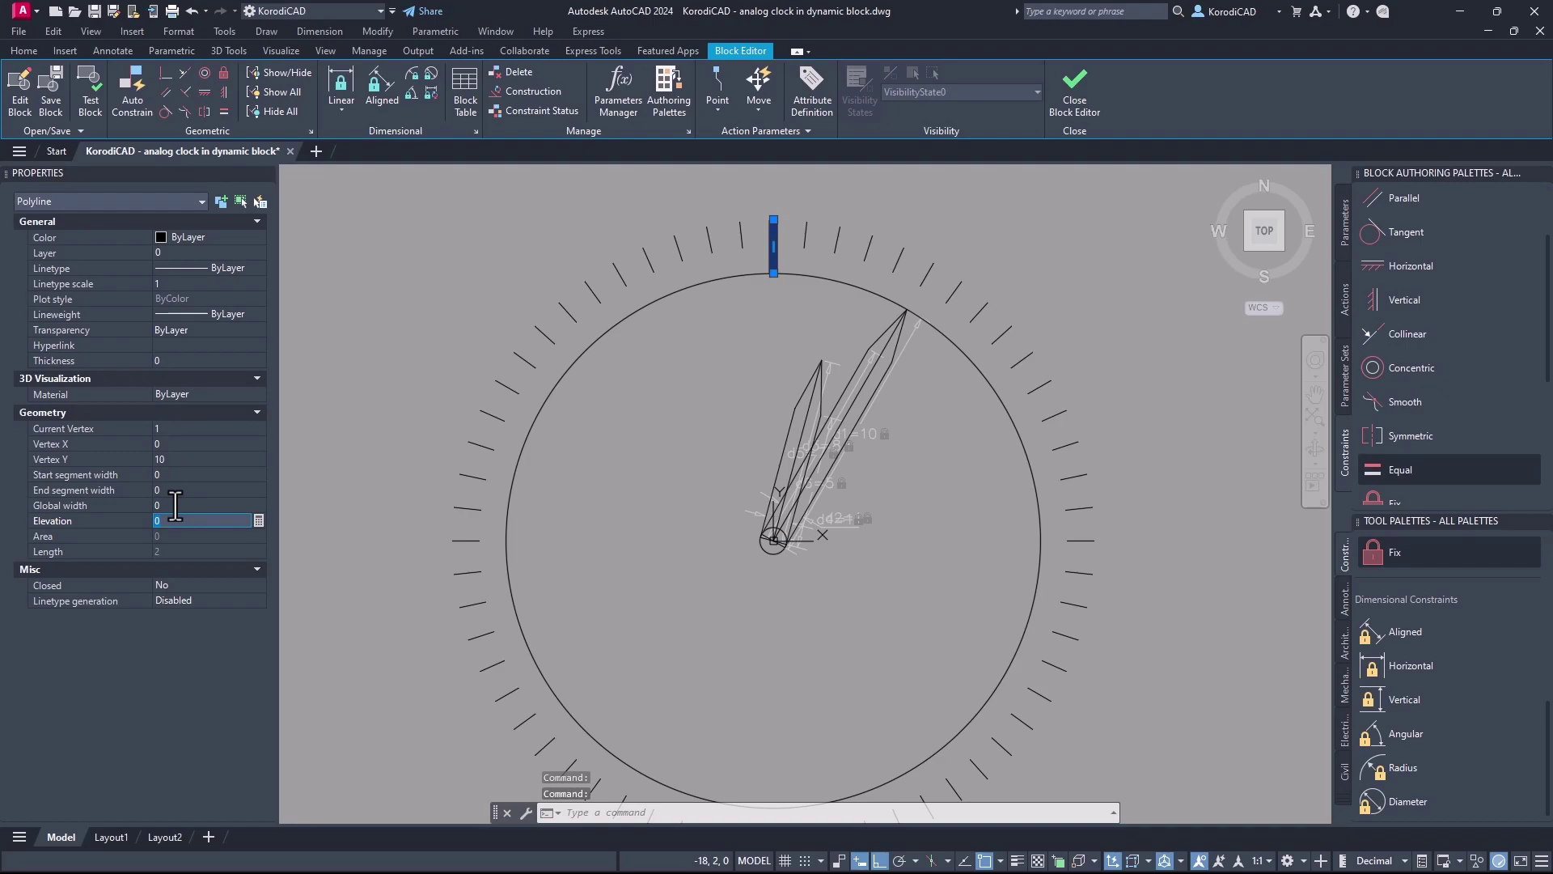
Polar-array the hour tick about 0,0 into 12 items
{"action": "type", "text": "array"}
{"action": "key", "text": "Return"}
{"action": "key", "text": "Return"}
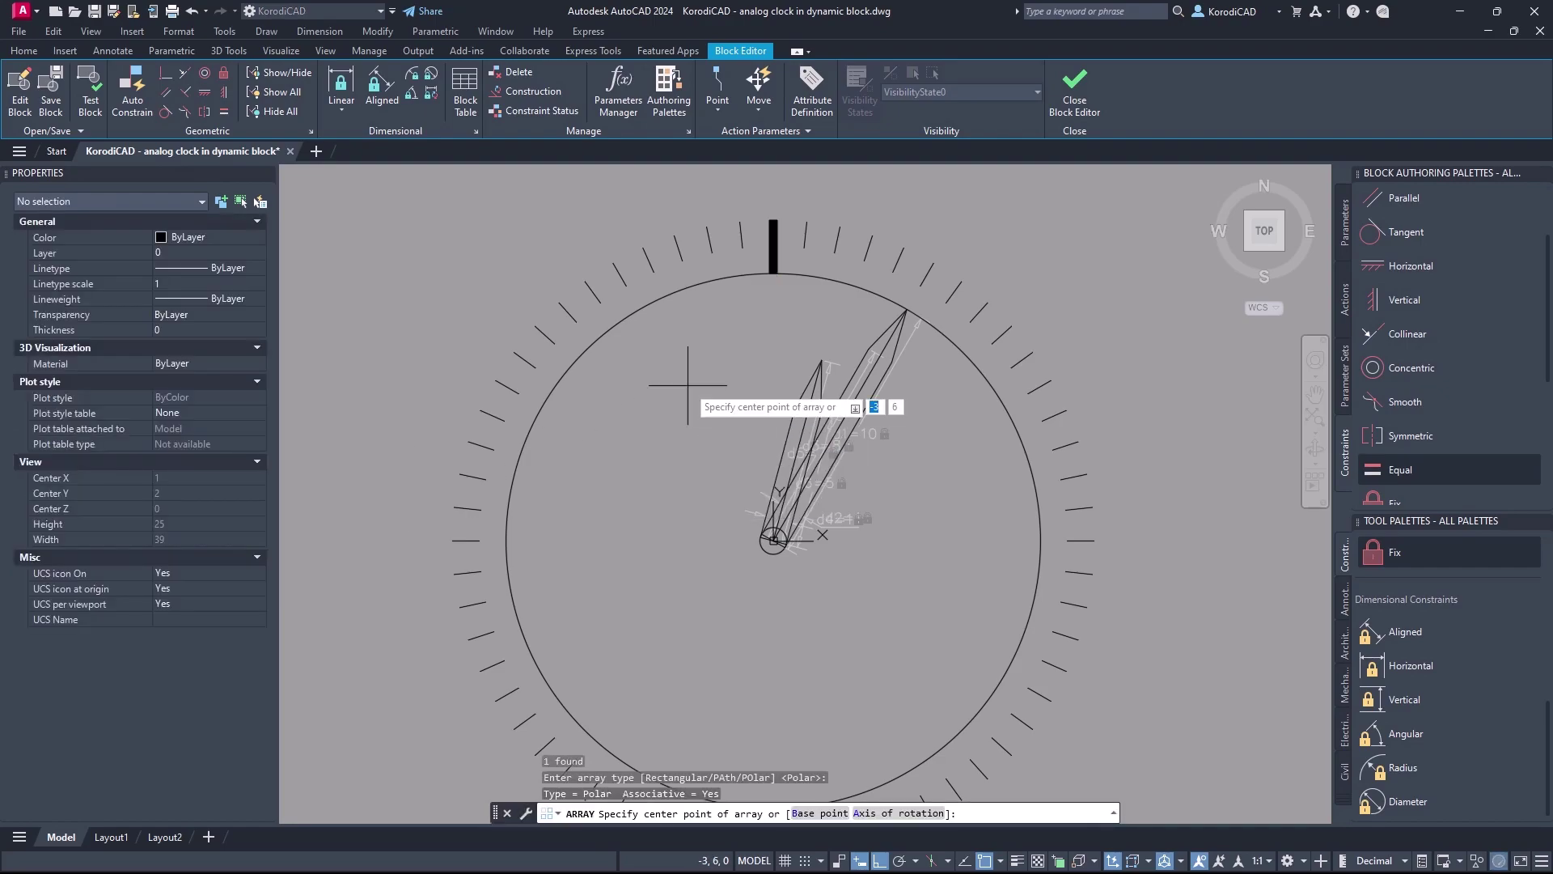
{"action": "key", "text": "Return"}
{"action": "type", "text": "i"}
{"action": "key", "text": "Return"}
{"action": "type", "text": "12"}
{"action": "key", "text": "Return"}
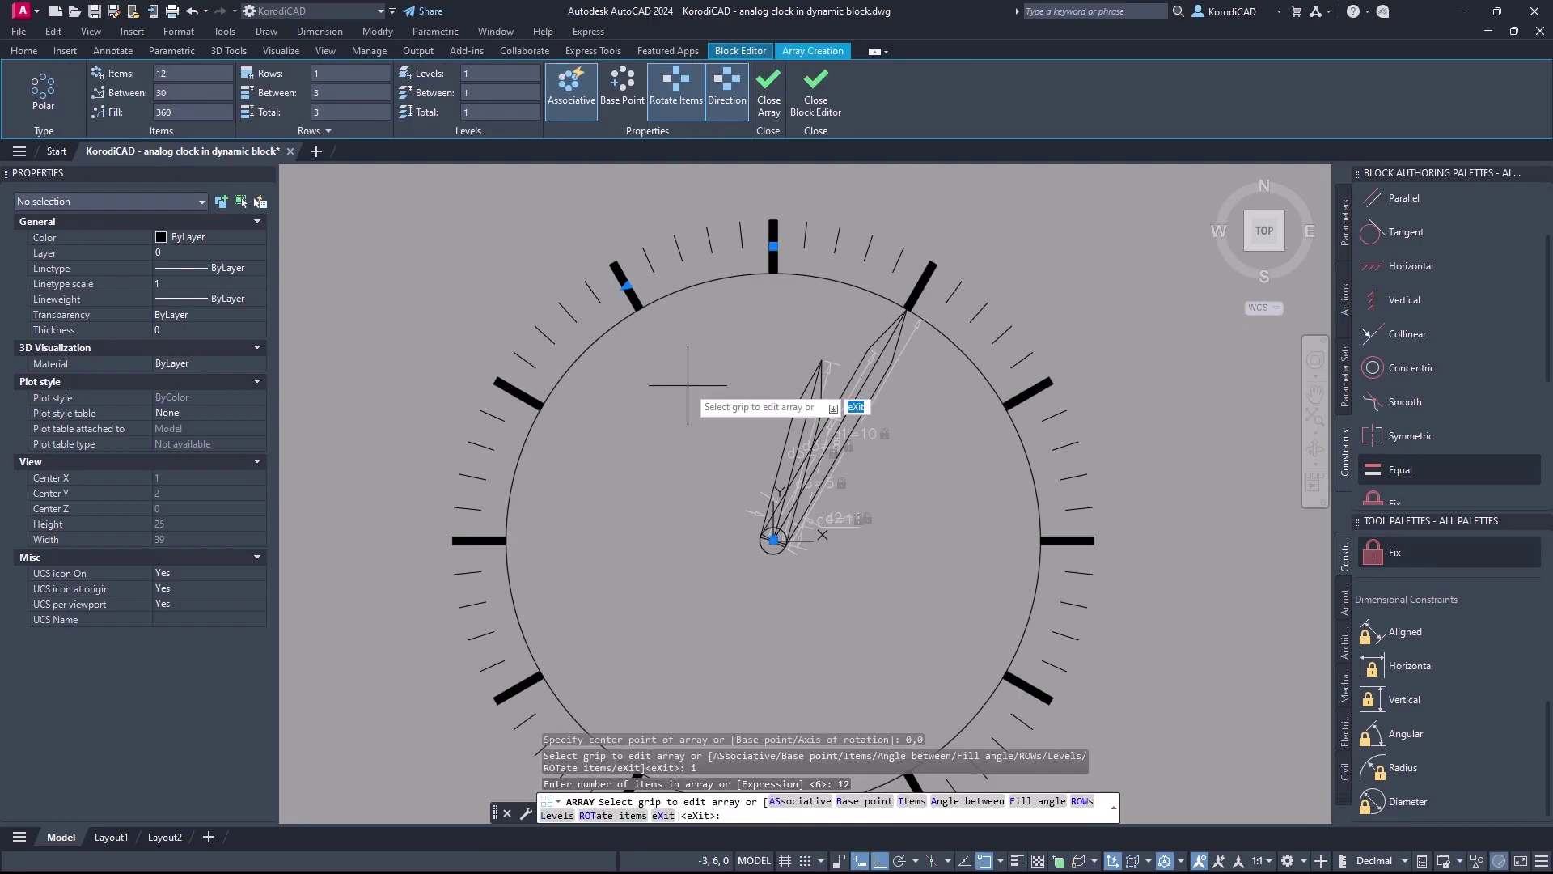
{"action": "key", "text": "Return"}
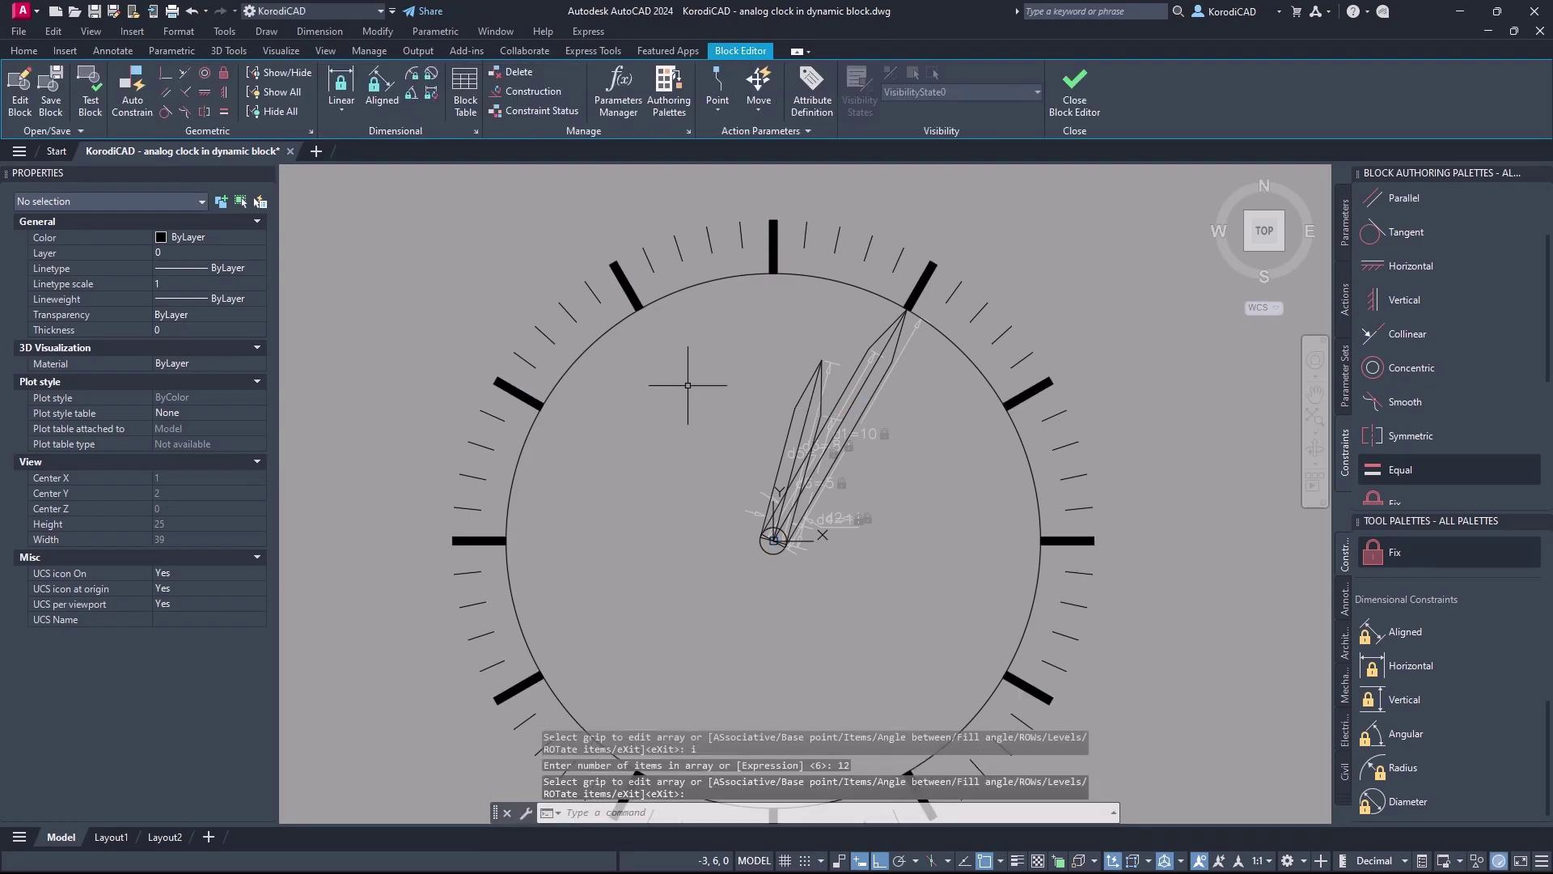
Erase the outer radius-10 circle and recentre the clock face in view
{"action": "left_click", "coordinate": [696, 286]}
{"action": "key", "text": "Delete"}
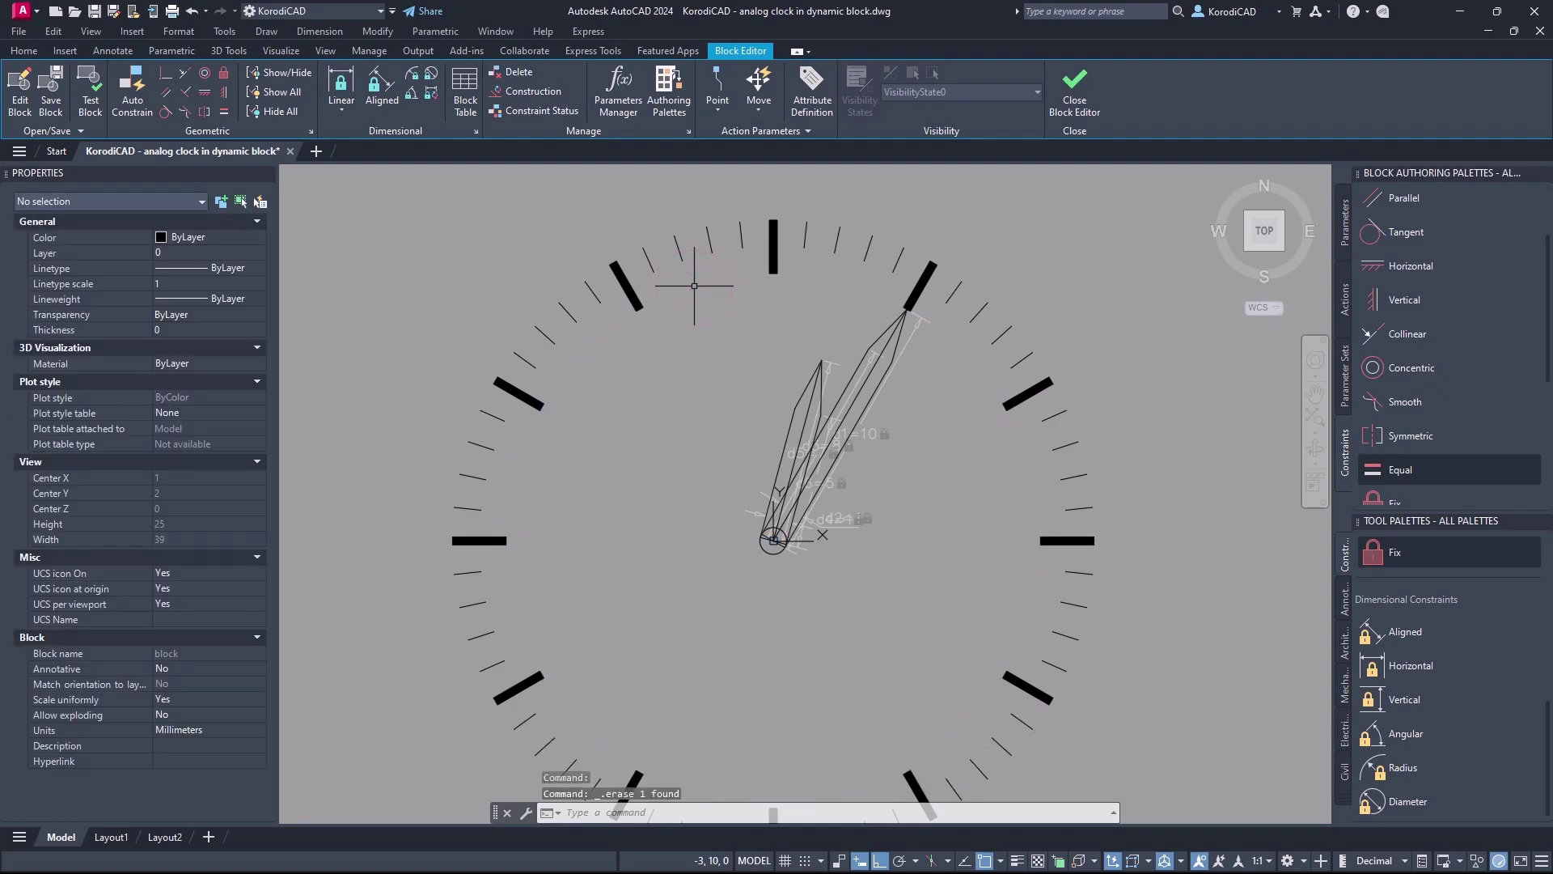
{"action": "middle_click_drag", "start_coordinate": [694, 286], "coordinate": [706, 349]}
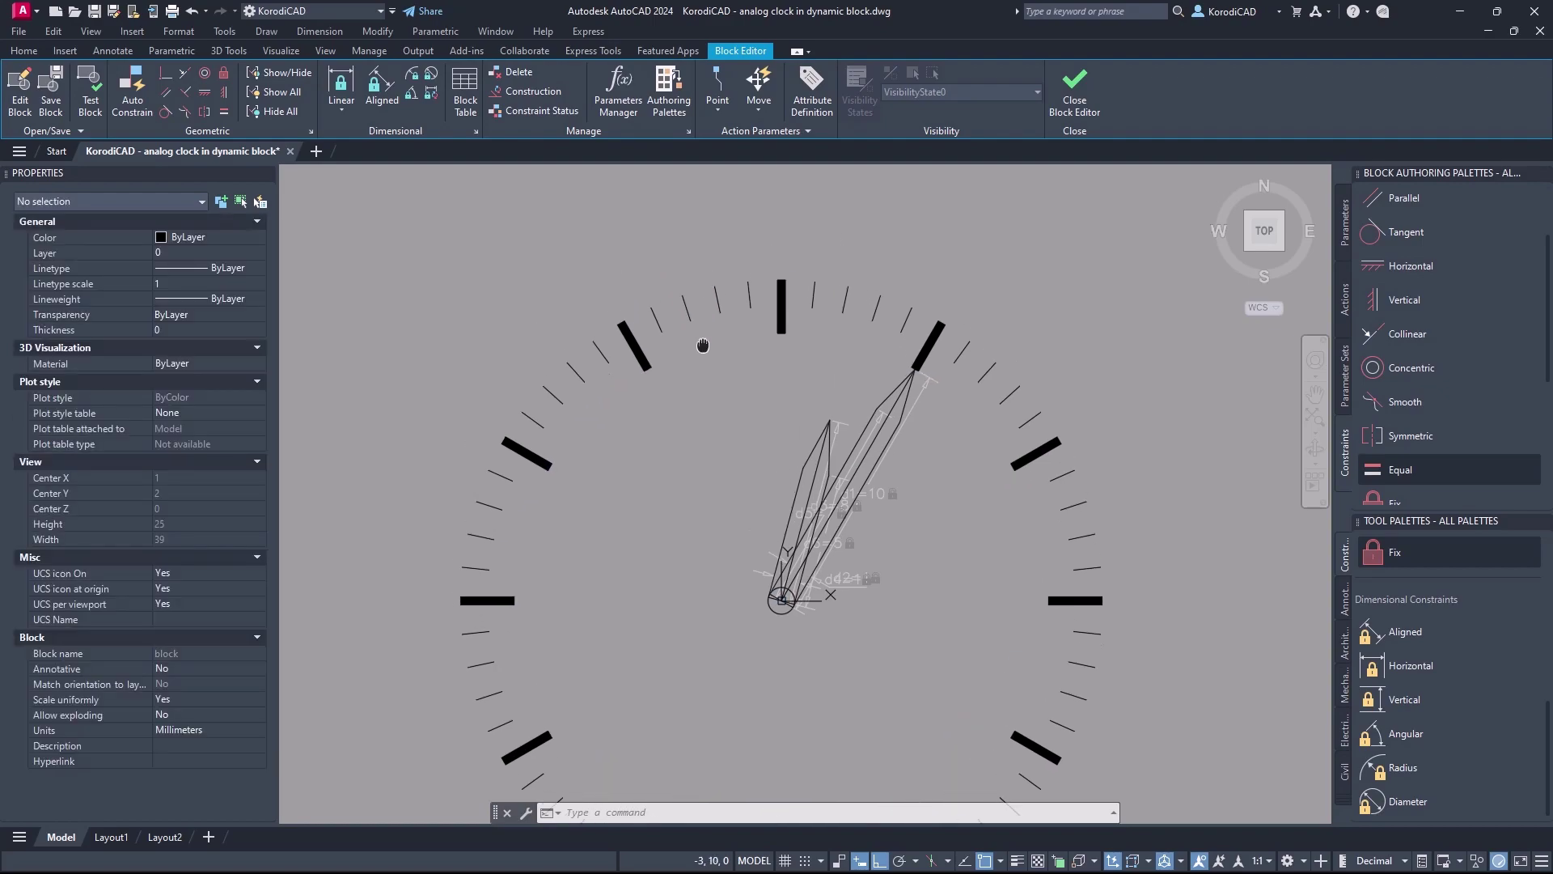
{"action": "scroll", "coordinate": [710, 346], "scroll_direction": "up", "scroll_amount": 1}
{"action": "scroll", "coordinate": [717, 444], "scroll_direction": "down", "scroll_amount": 3}
{"action": "middle_click_drag", "start_coordinate": [716, 443], "coordinate": [723, 360]}
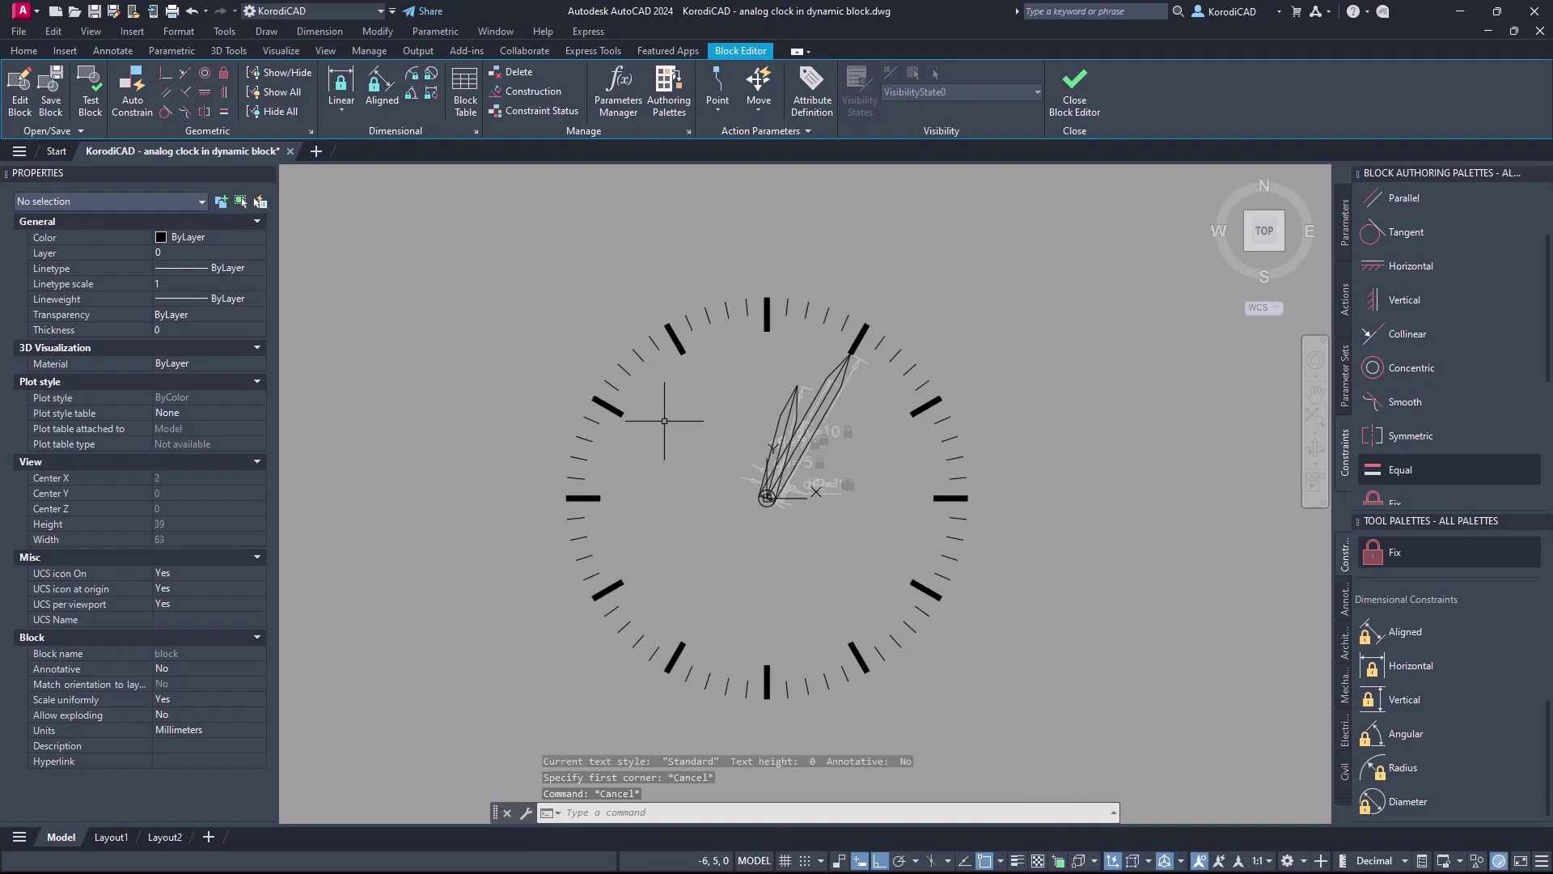
Write a '12' multiline text label near the dial
{"action": "type", "text": "mt"}
{"action": "key", "text": "Return"}
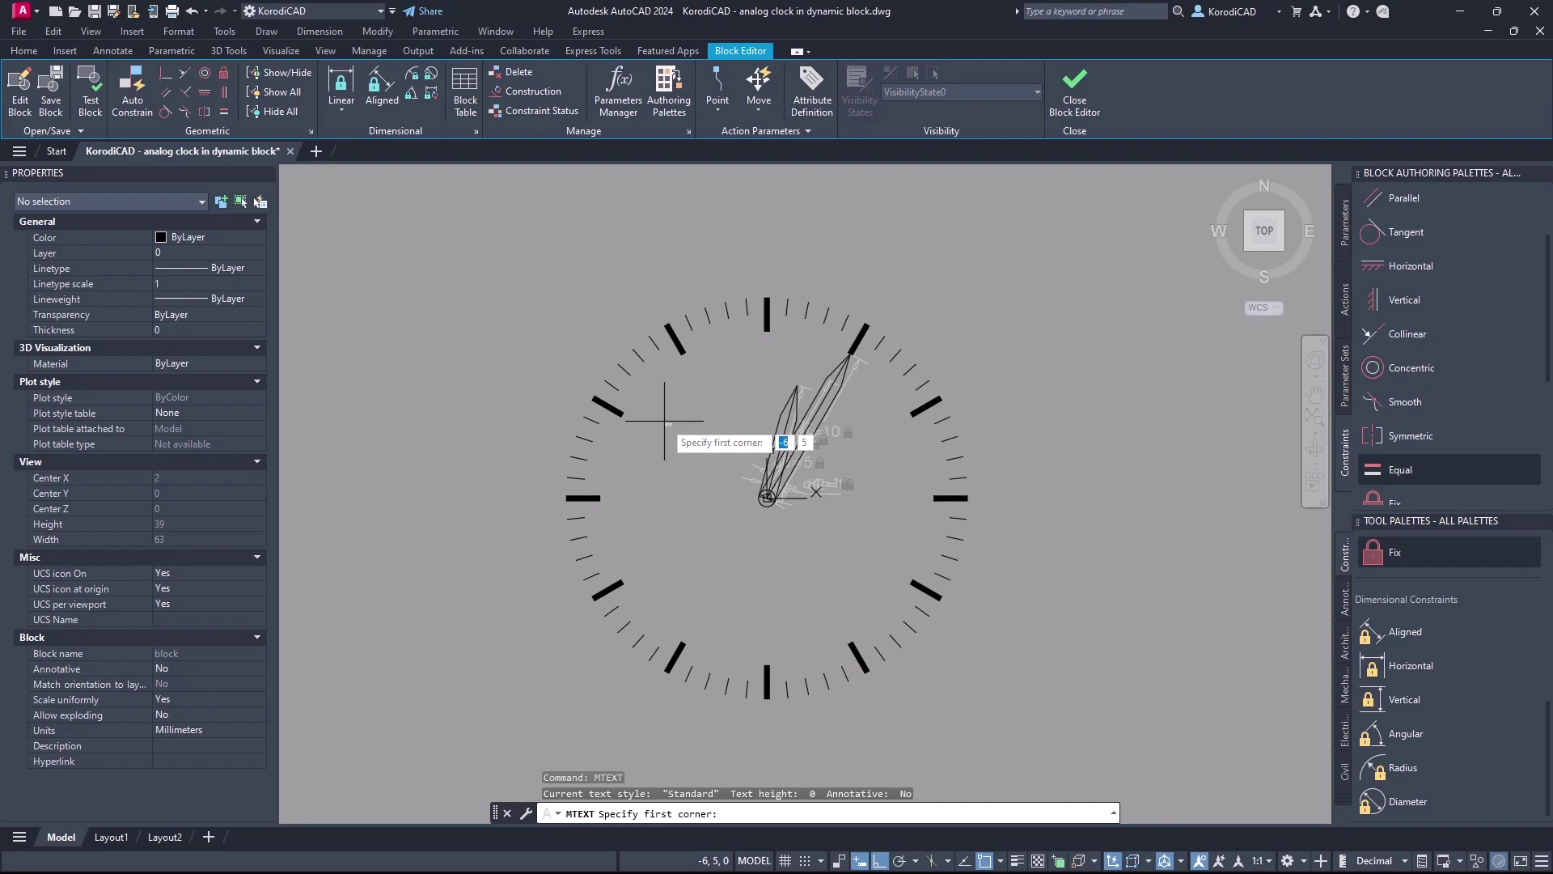
{"action": "left_click", "coordinate": [664, 420]}
{"action": "left_click", "coordinate": [694, 398]}
{"action": "type", "text": "12"}
{"action": "left_click", "coordinate": [745, 409]}
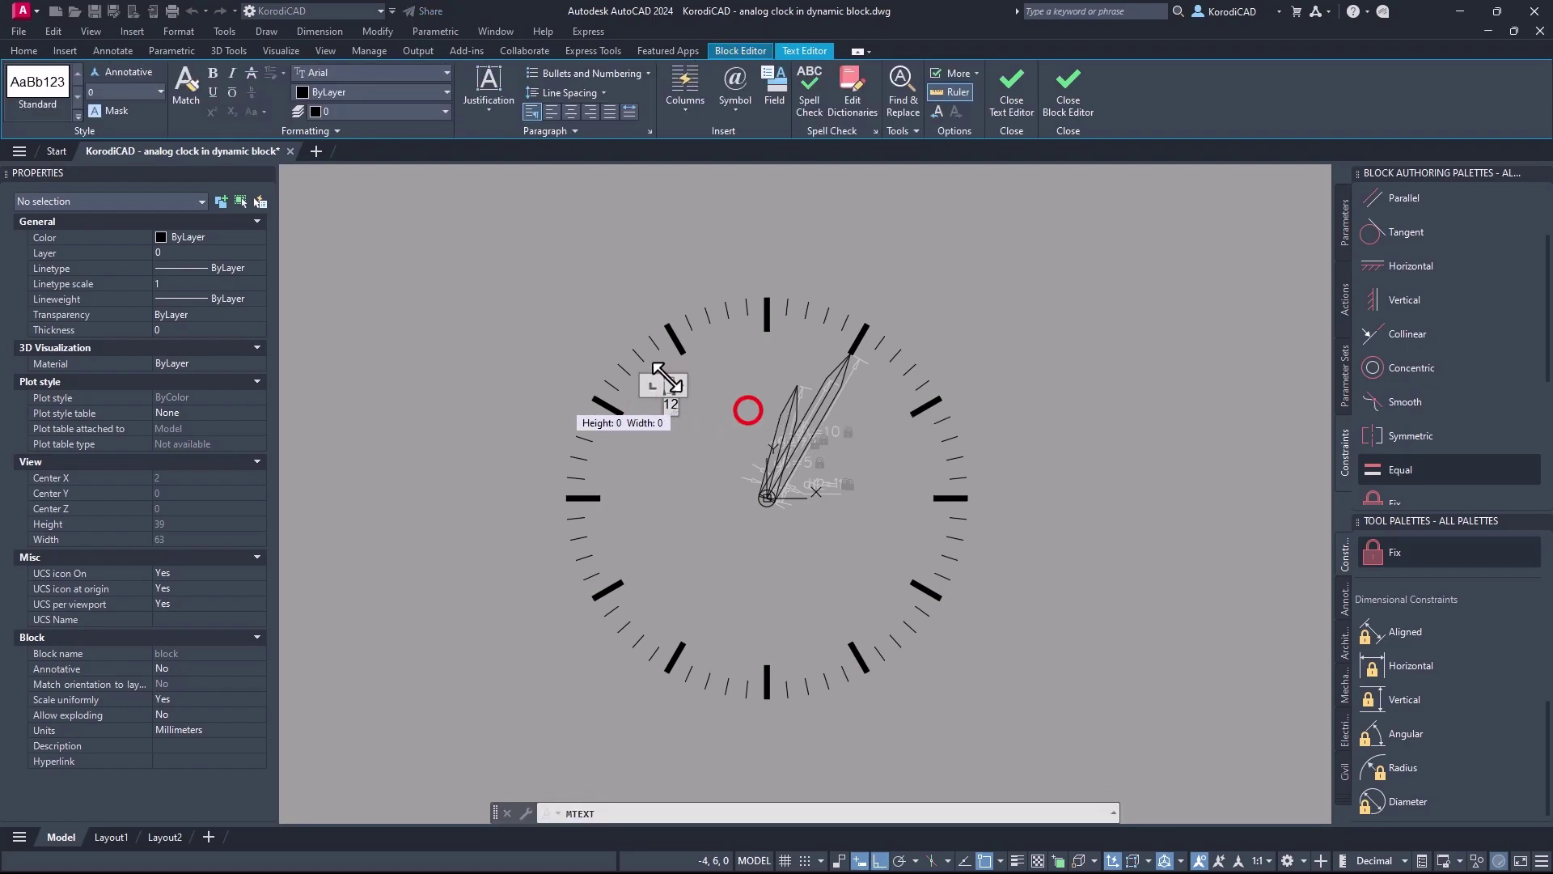
Make the 12 label Middle center justified with a text height of 2
{"action": "left_click", "coordinate": [696, 409]}
{"action": "left_click", "coordinate": [656, 394]}
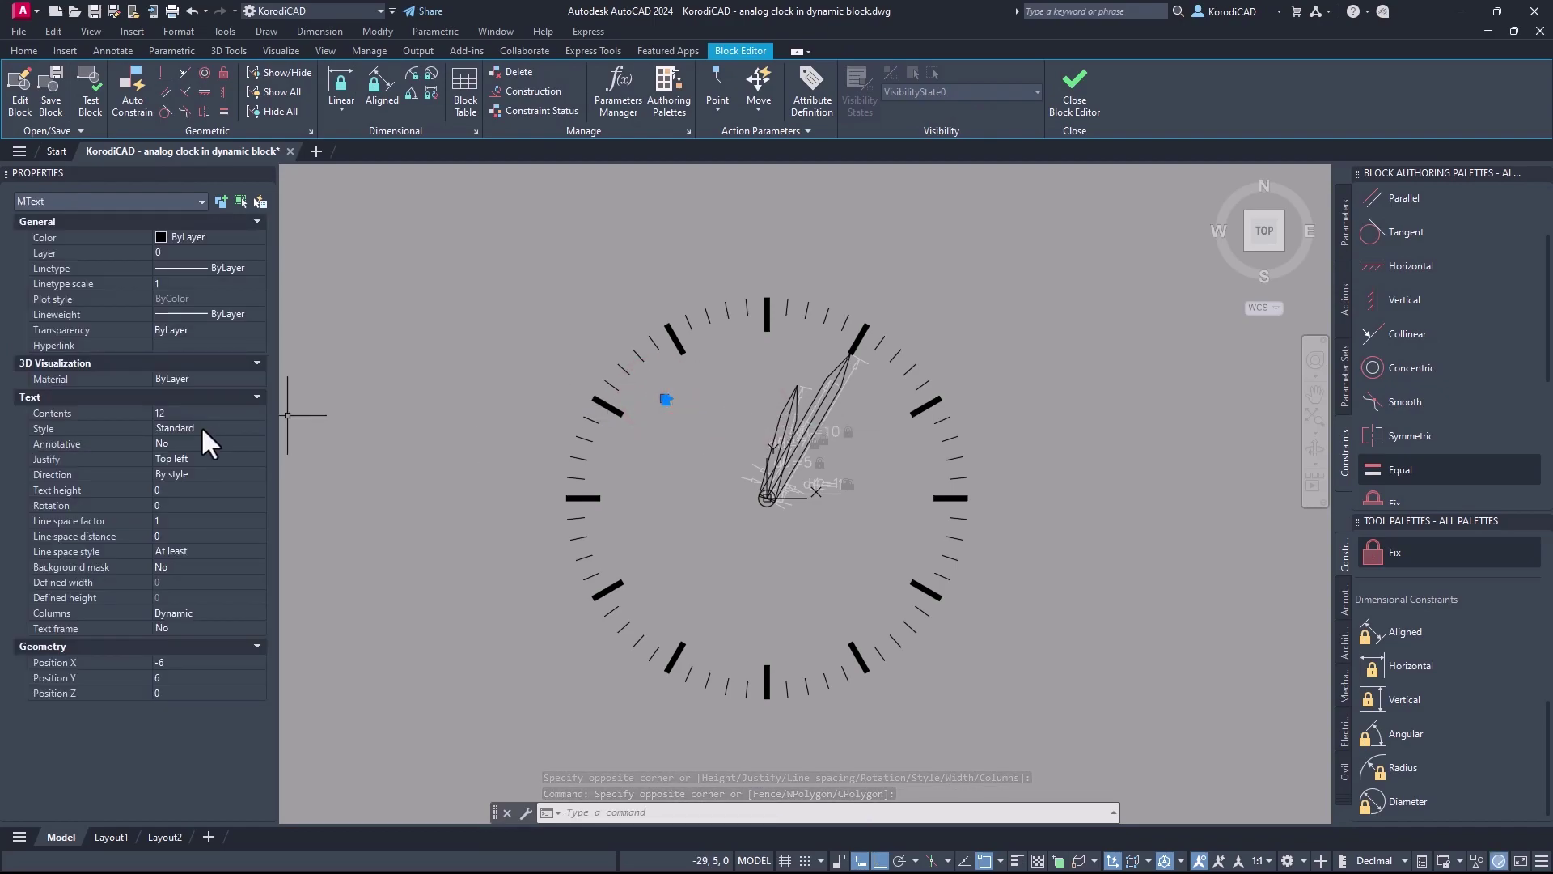
{"action": "left_click", "coordinate": [197, 458]}
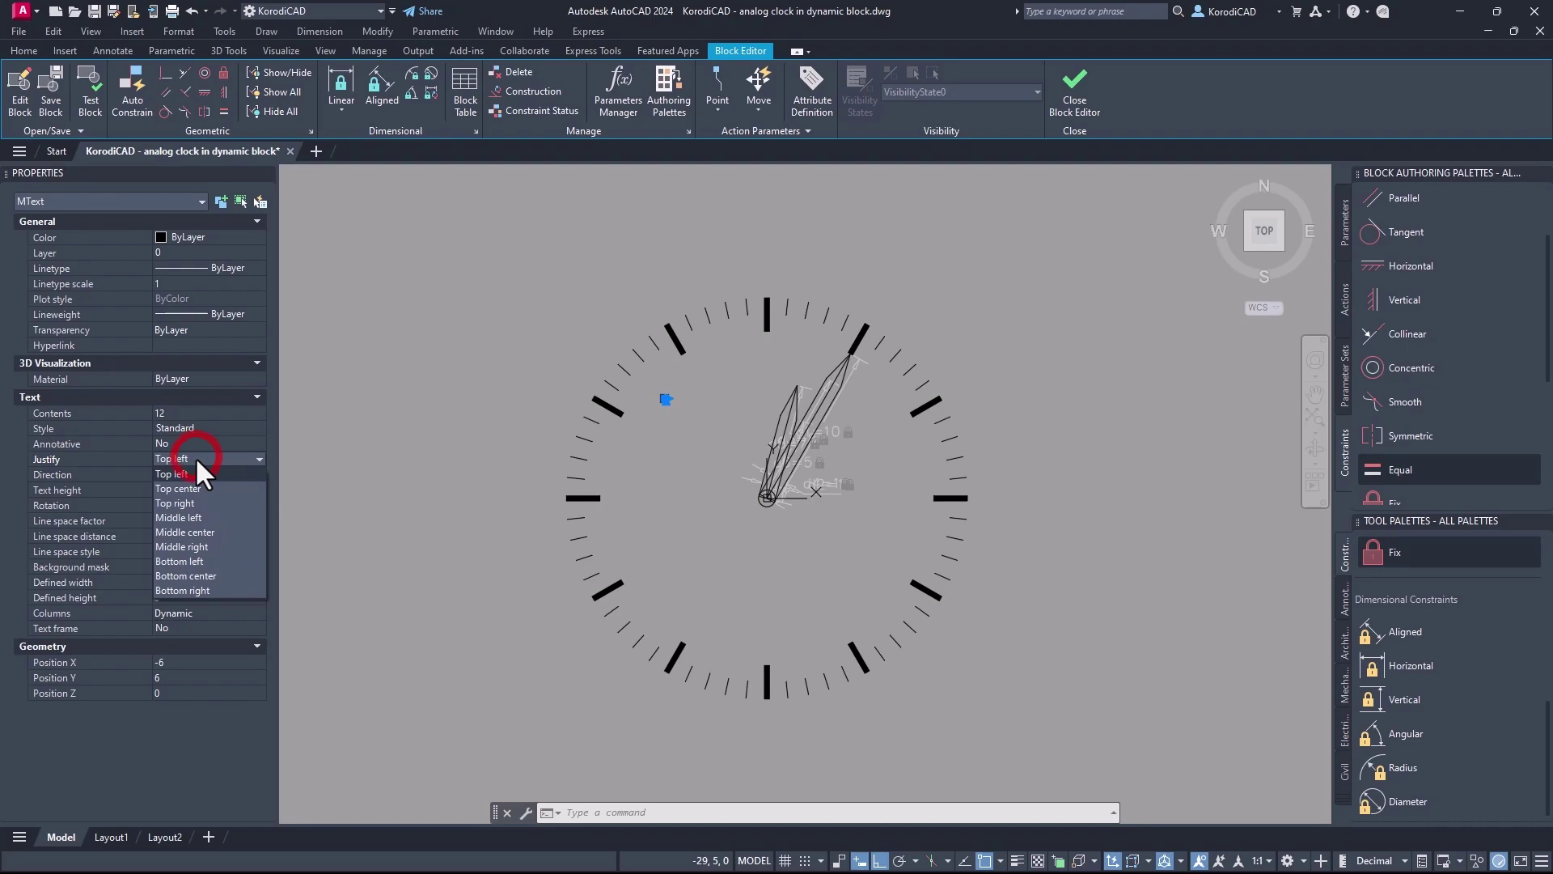
{"action": "left_click", "coordinate": [192, 530]}
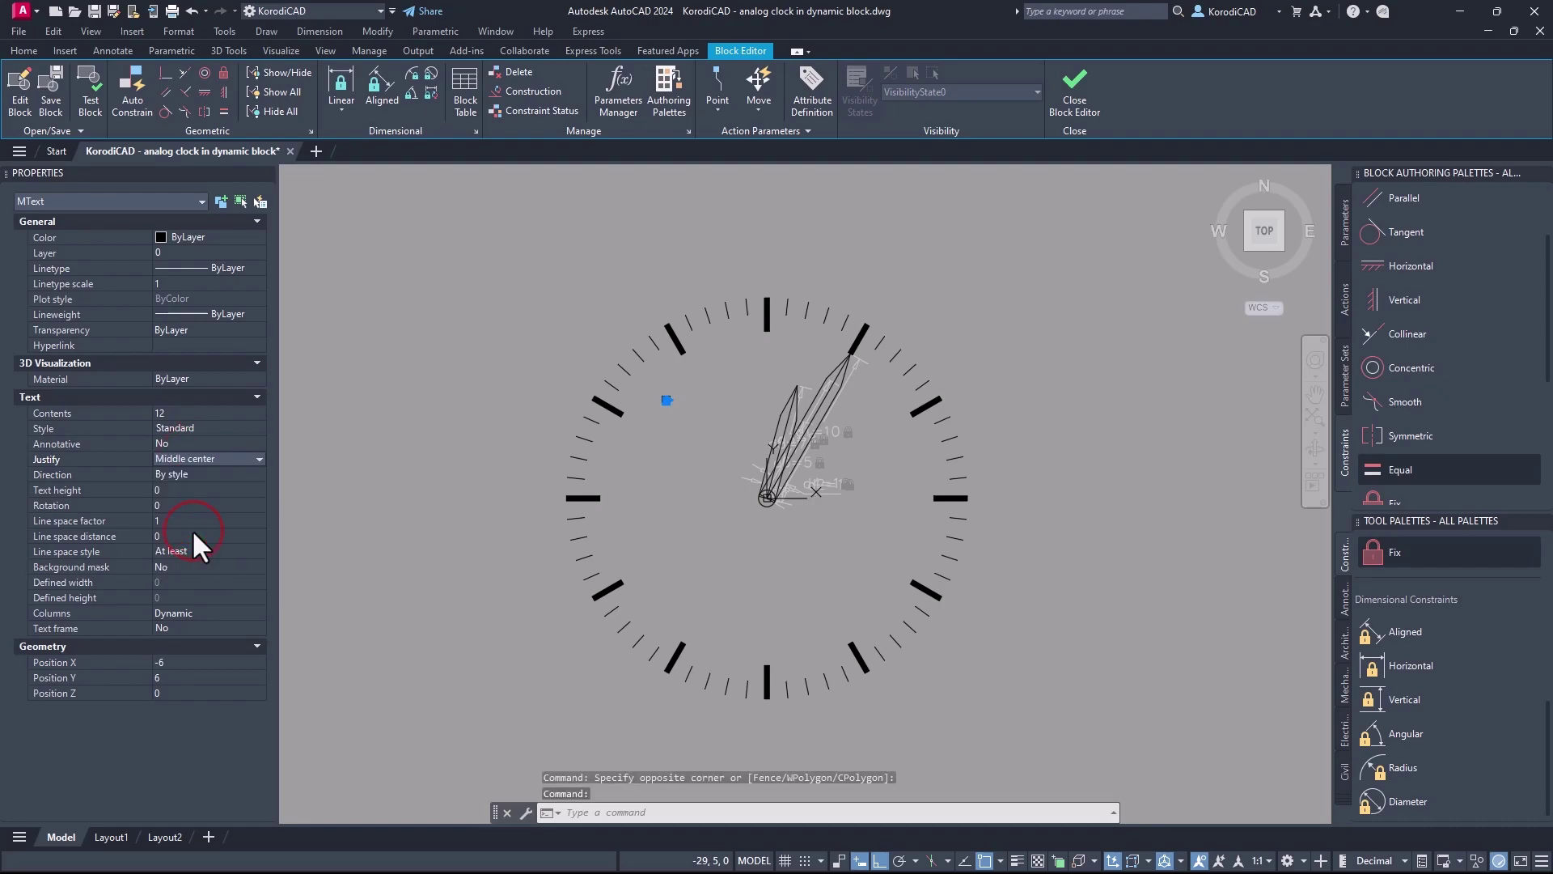
{"action": "left_click", "coordinate": [175, 489]}
{"action": "type", "text": "2"}
{"action": "key", "text": "Tab"}
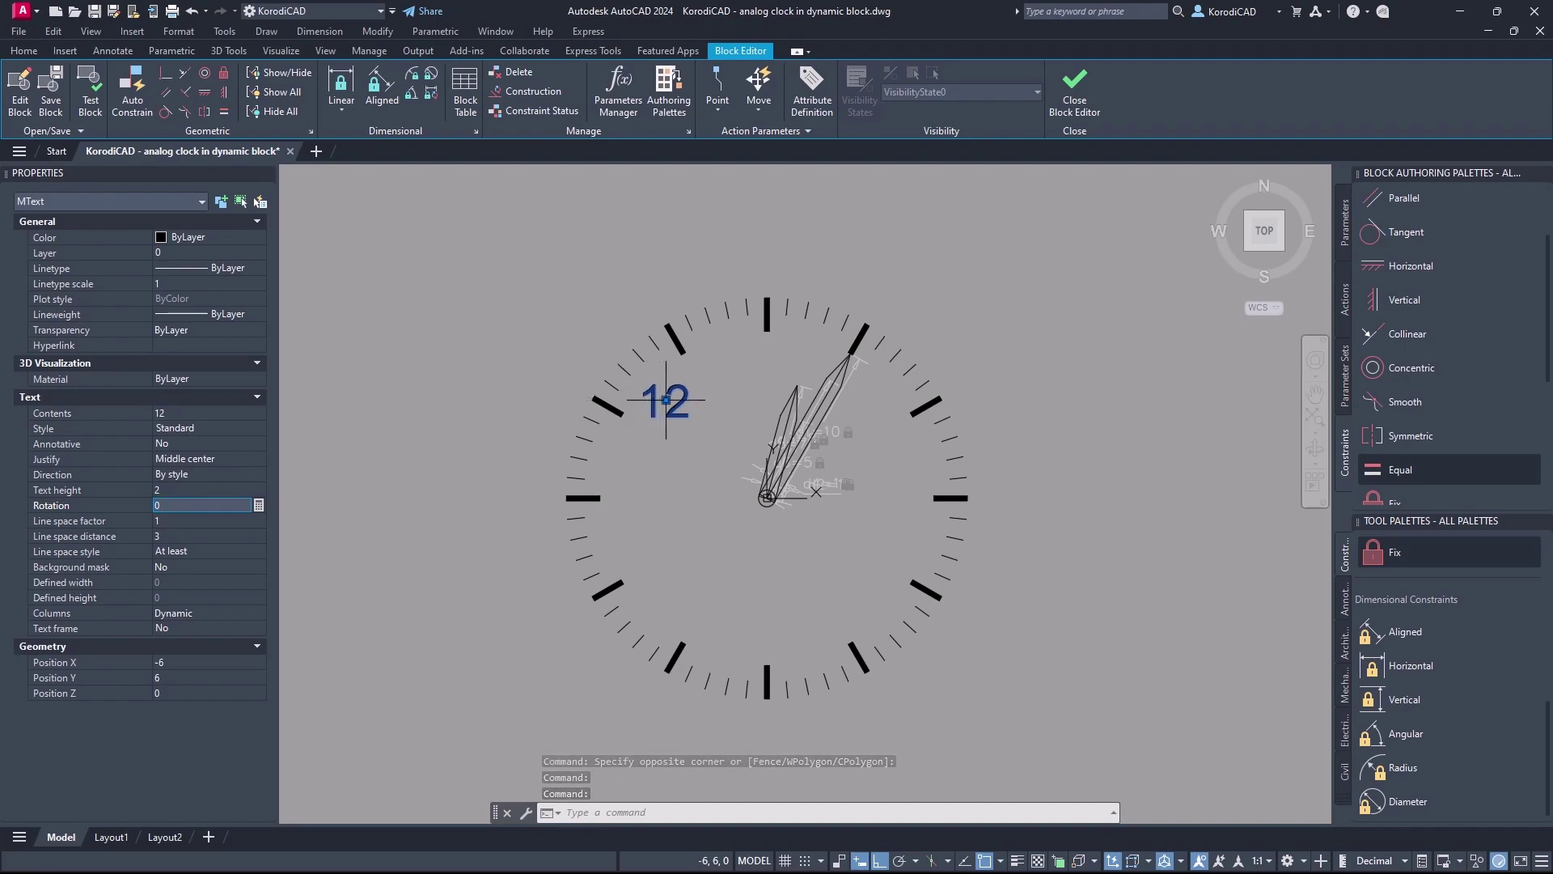
With Ortho off, move the 12 label to 0,14 above the top tick
{"action": "left_click", "coordinate": [666, 400]}
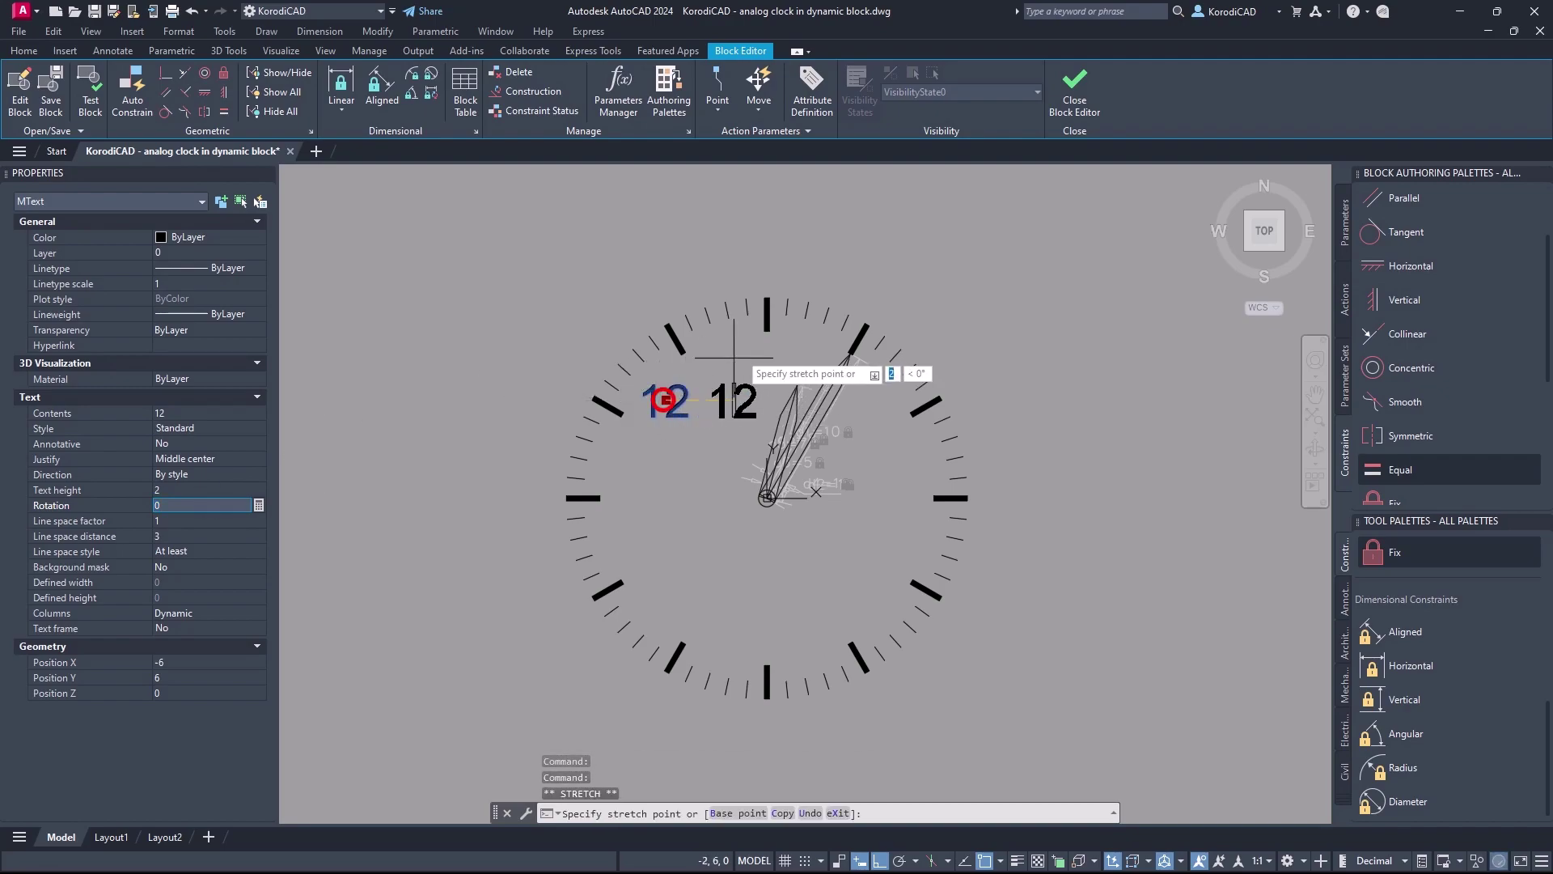
{"action": "key", "text": "F8"}
{"action": "left_click", "coordinate": [766, 266]}
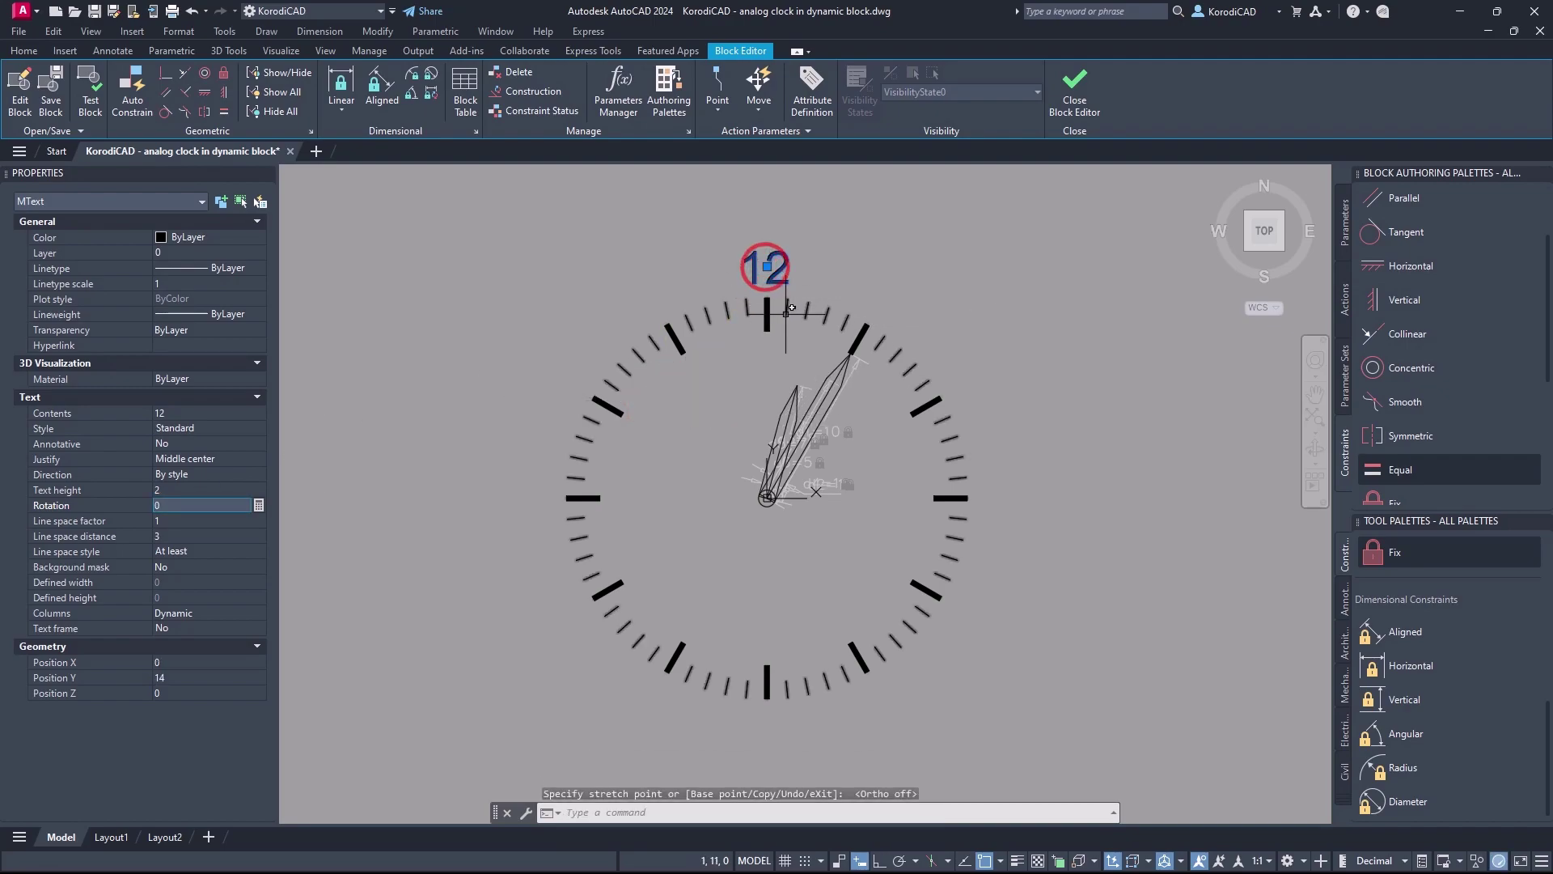
Polar-array the 12 label about 0,0 into 4 copies and explode the array
{"action": "type", "text": "arr"}
{"action": "key", "text": "Return"}
{"action": "key", "text": "Return"}
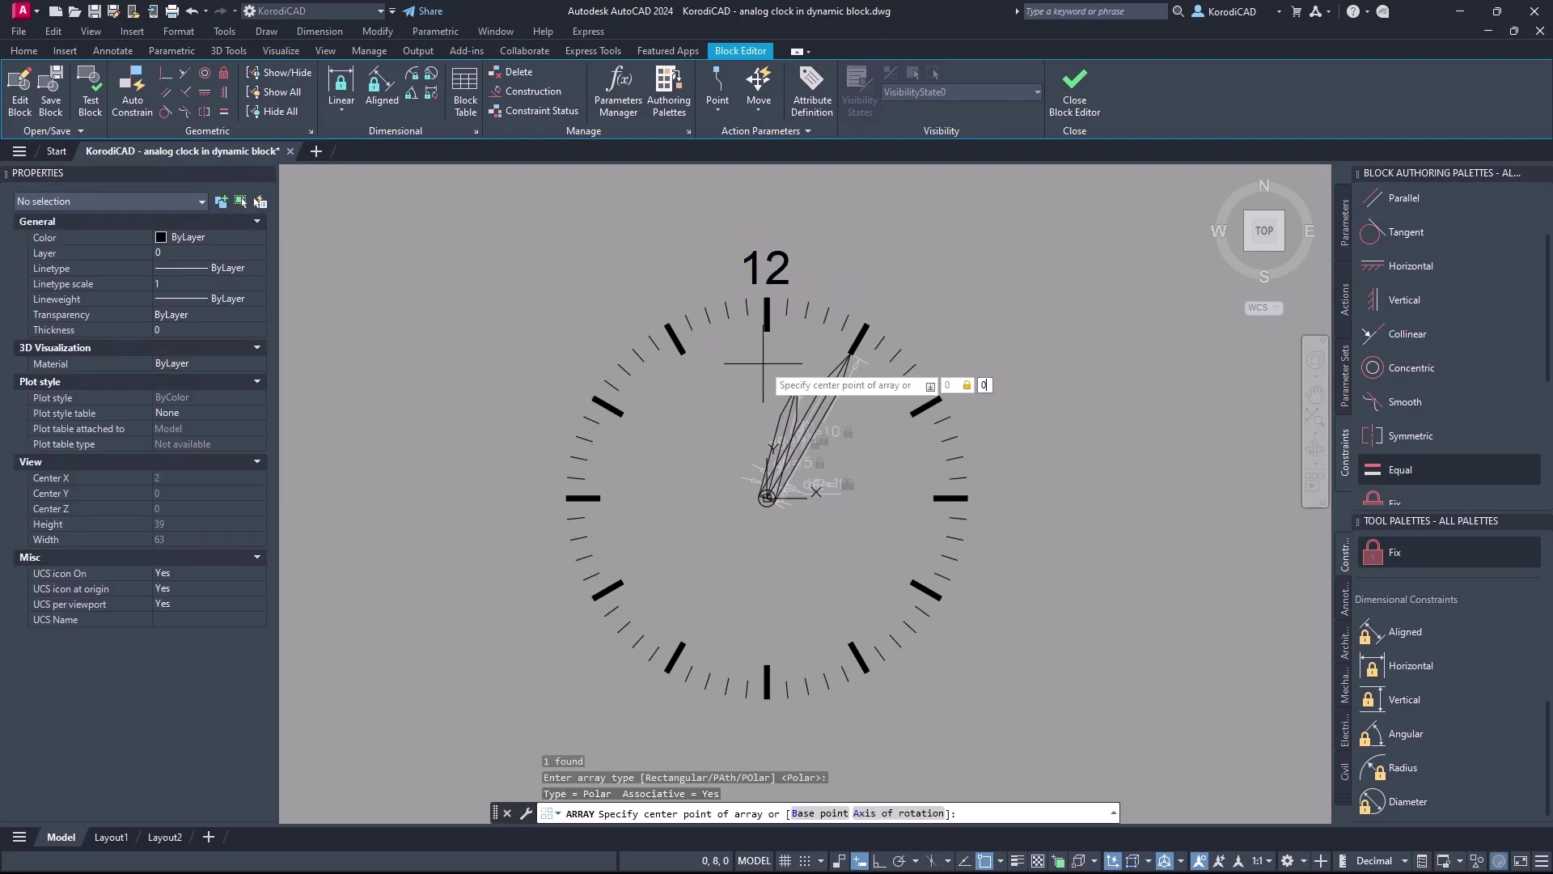
{"action": "type", "text": "0,0"}
{"action": "key", "text": "Return"}
{"action": "key", "text": "Return"}
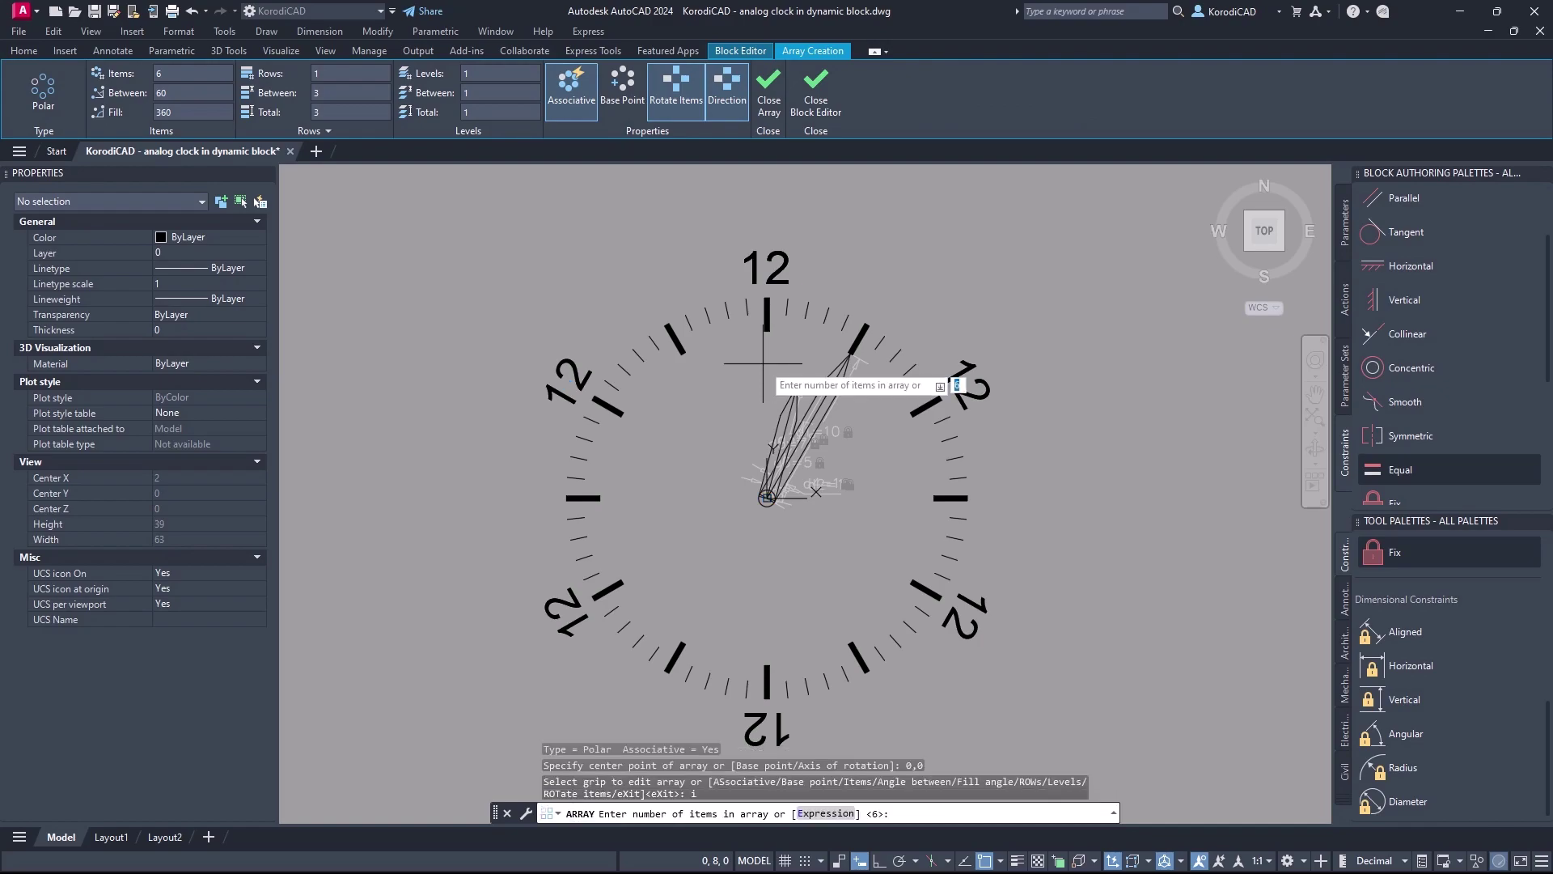
{"action": "type", "text": "4"}
{"action": "key", "text": "Return"}
{"action": "key", "text": "Return"}
{"action": "left_click", "coordinate": [786, 273]}
{"action": "type", "text": "x"}
{"action": "key", "text": "Return"}
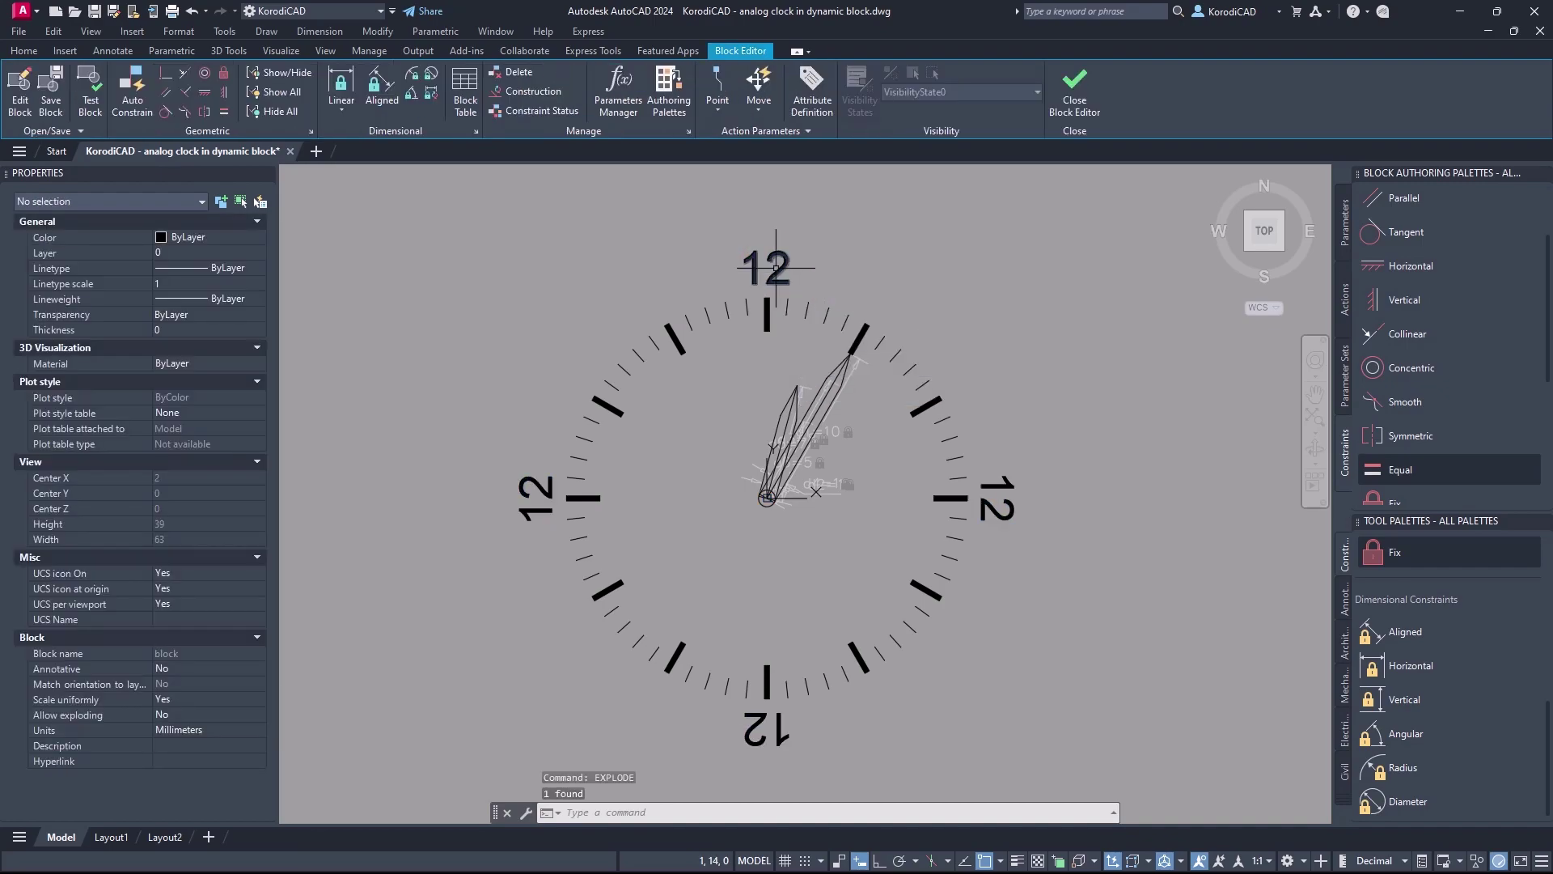
Select all four labels with Select Similar and set their rotation to 0
{"action": "left_click", "coordinate": [776, 267]}
{"action": "right_click", "coordinate": [776, 267]}
{"action": "left_click", "coordinate": [858, 624]}
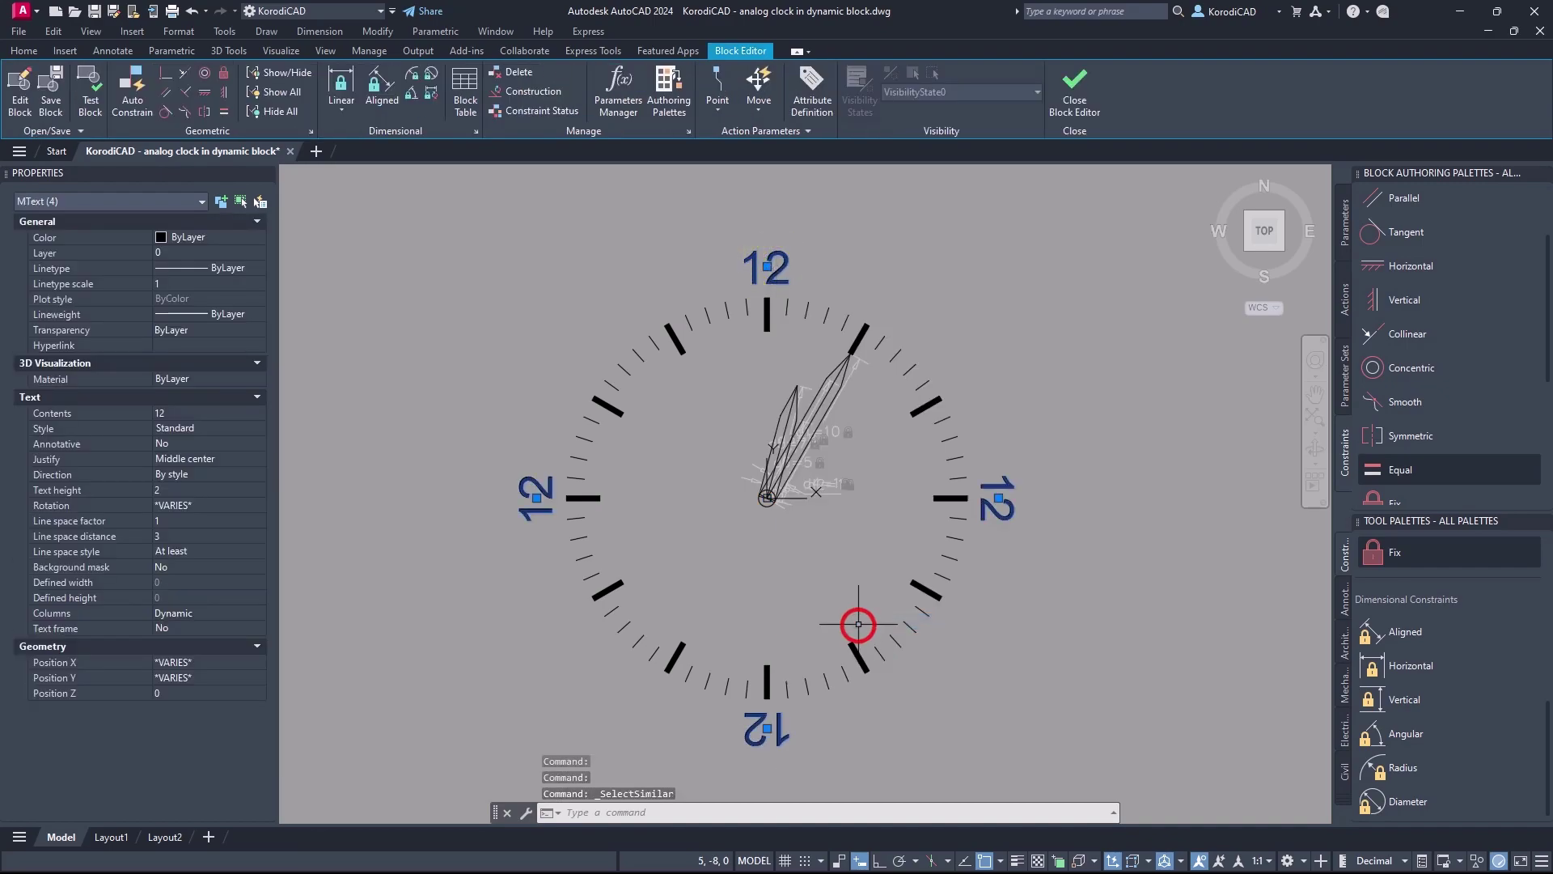
{"action": "left_click", "coordinate": [231, 503]}
{"action": "type", "text": "0"}
{"action": "key", "text": "Tab"}
{"action": "key", "text": "Escape"}
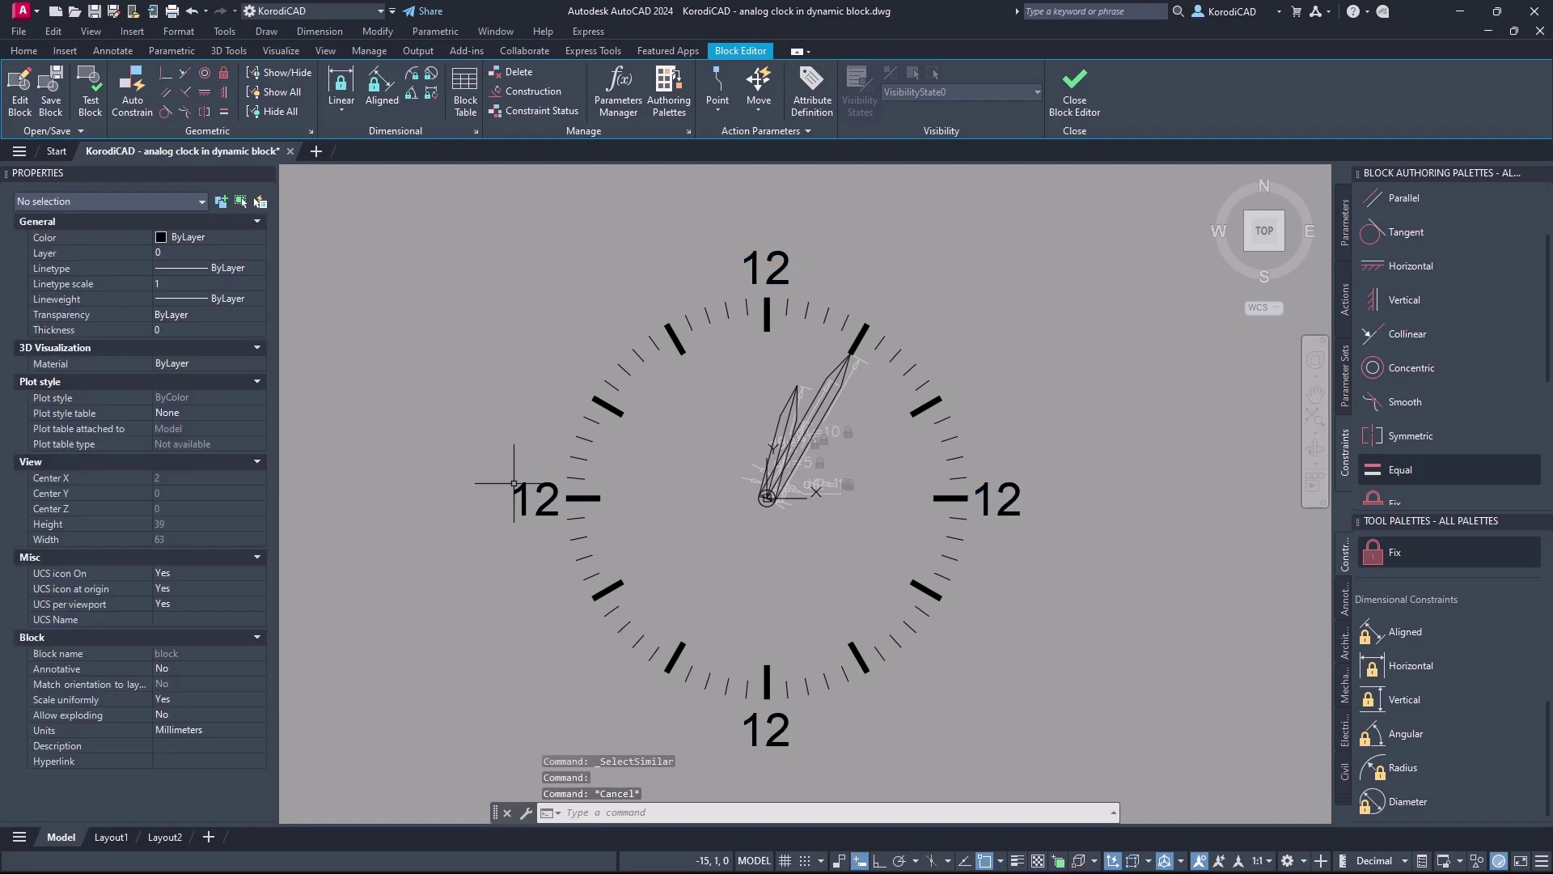
Change the left, bottom and right labels to 9, 6 and 3
{"action": "left_click", "coordinate": [521, 489]}
{"action": "double_click", "coordinate": [524, 495]}
{"action": "type", "text": "9"}
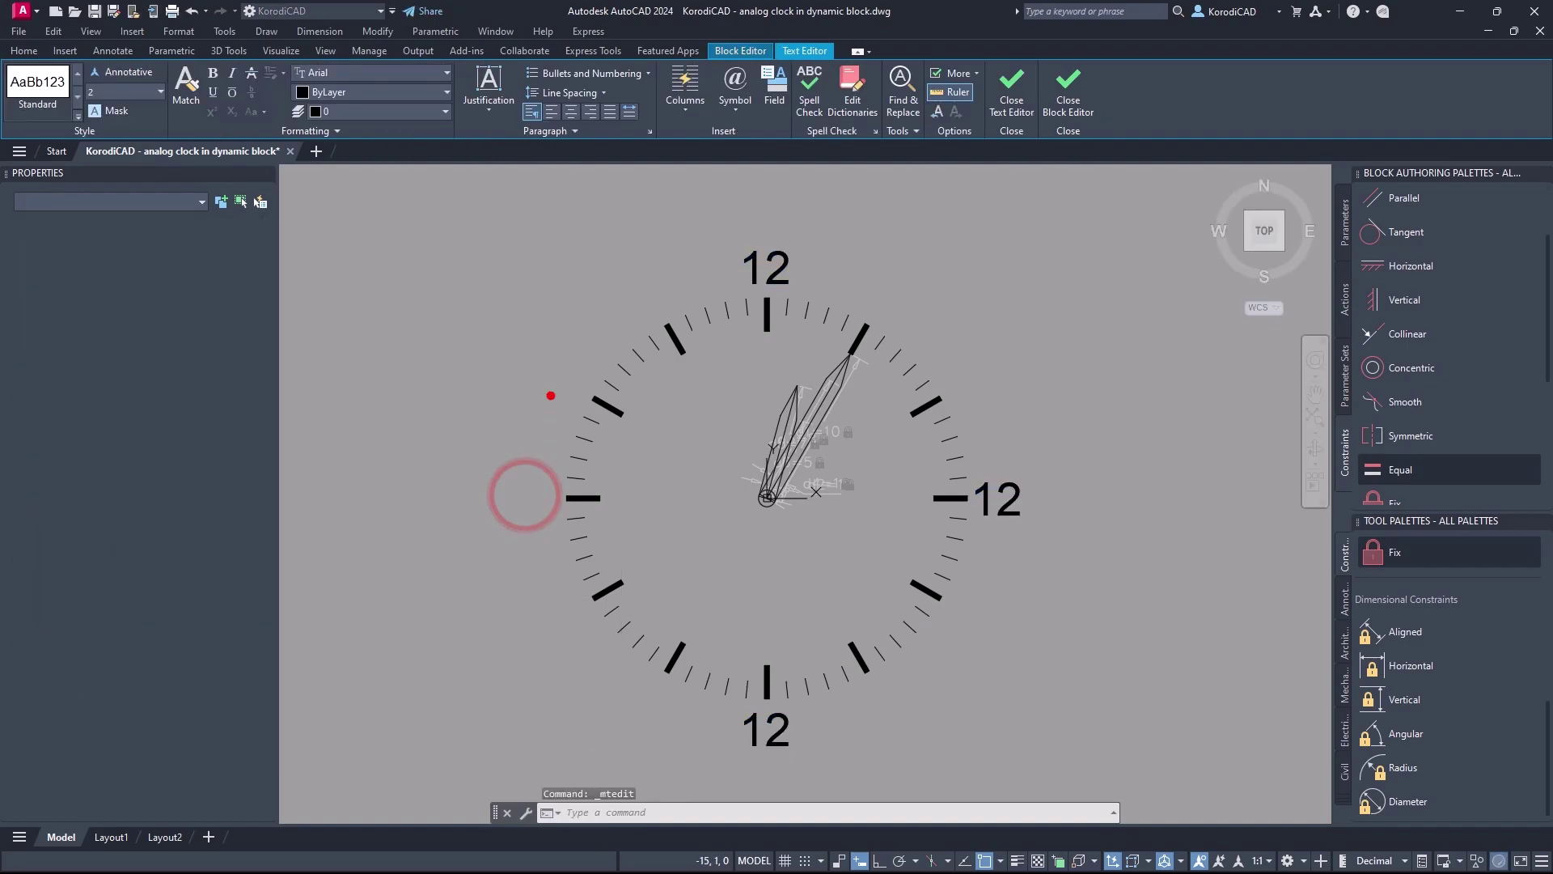
{"action": "left_click", "coordinate": [548, 392]}
{"action": "double_click", "coordinate": [779, 736]}
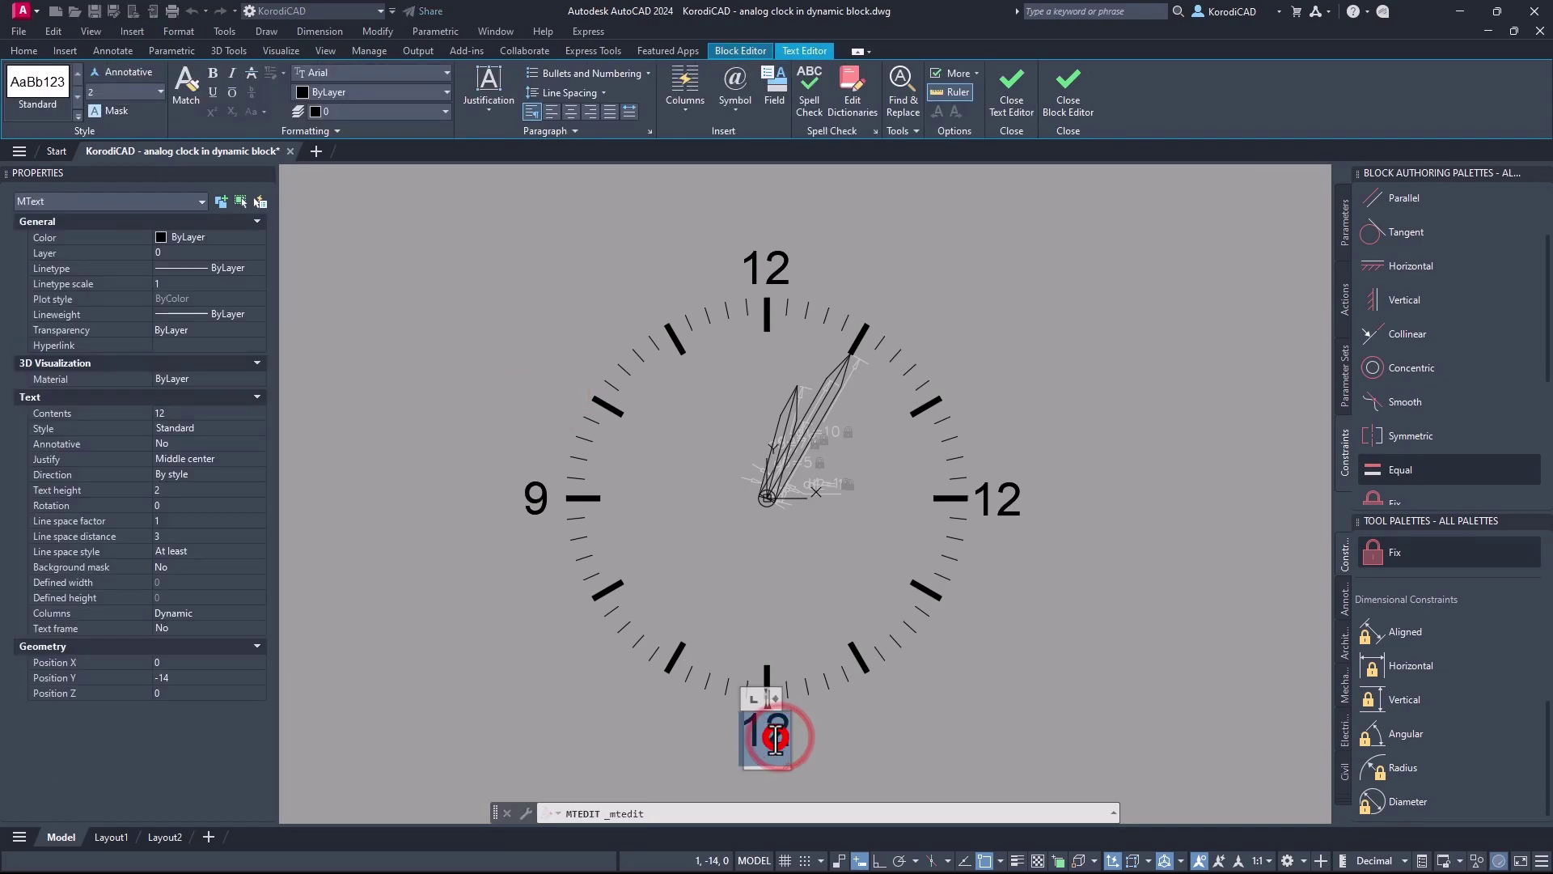
{"action": "type", "text": "6"}
{"action": "left_click", "coordinate": [814, 732]}
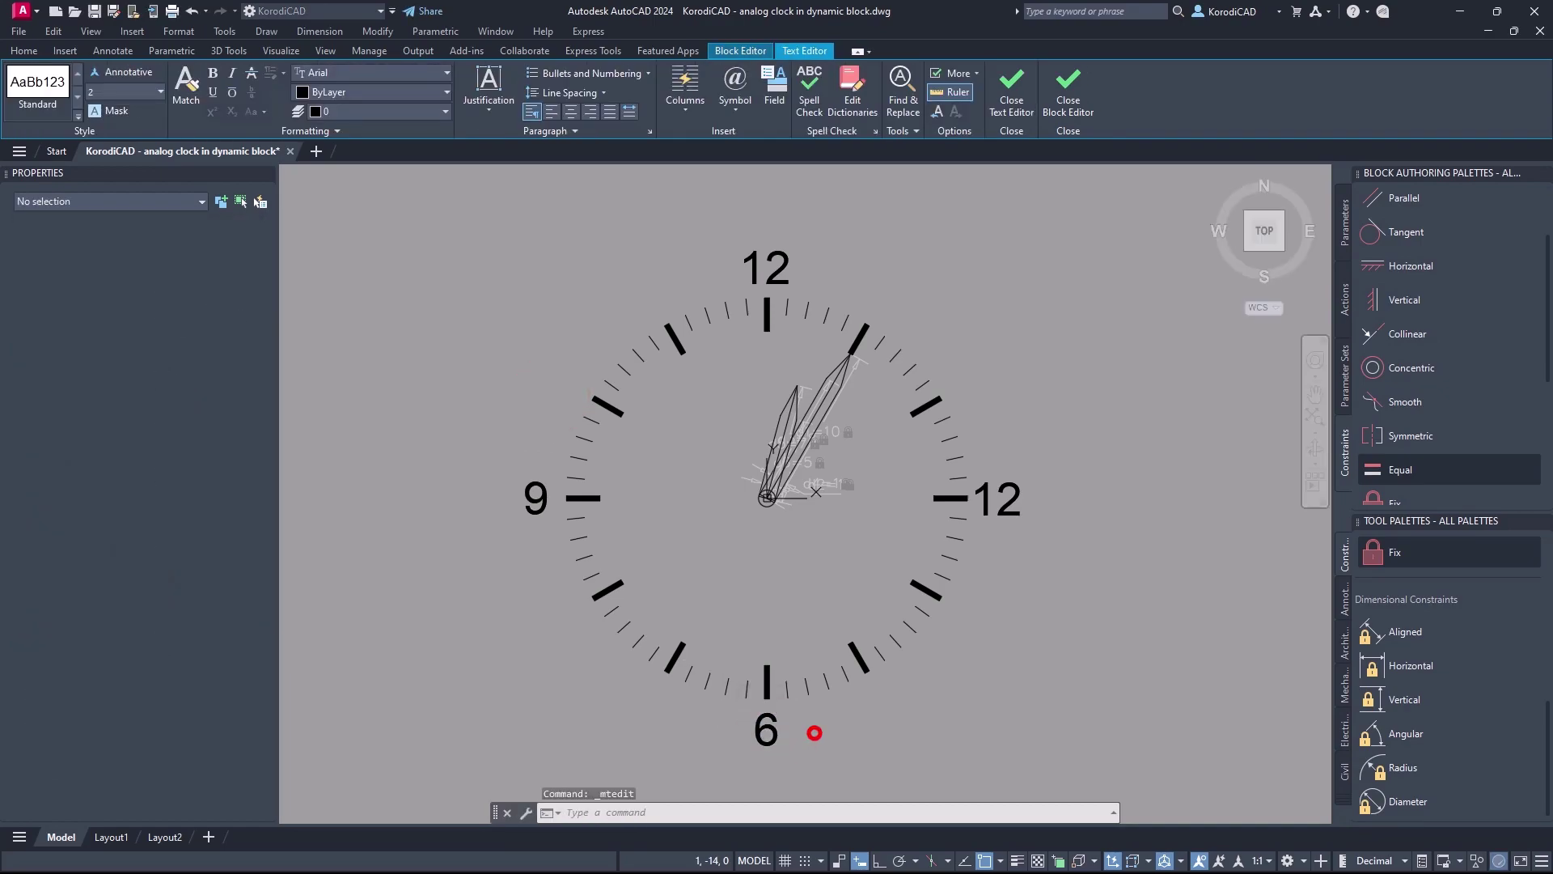
{"action": "left_click", "coordinate": [1004, 493]}
{"action": "double_click", "coordinate": [1003, 495]}
{"action": "type", "text": "3"}
{"action": "left_click", "coordinate": [1025, 432]}
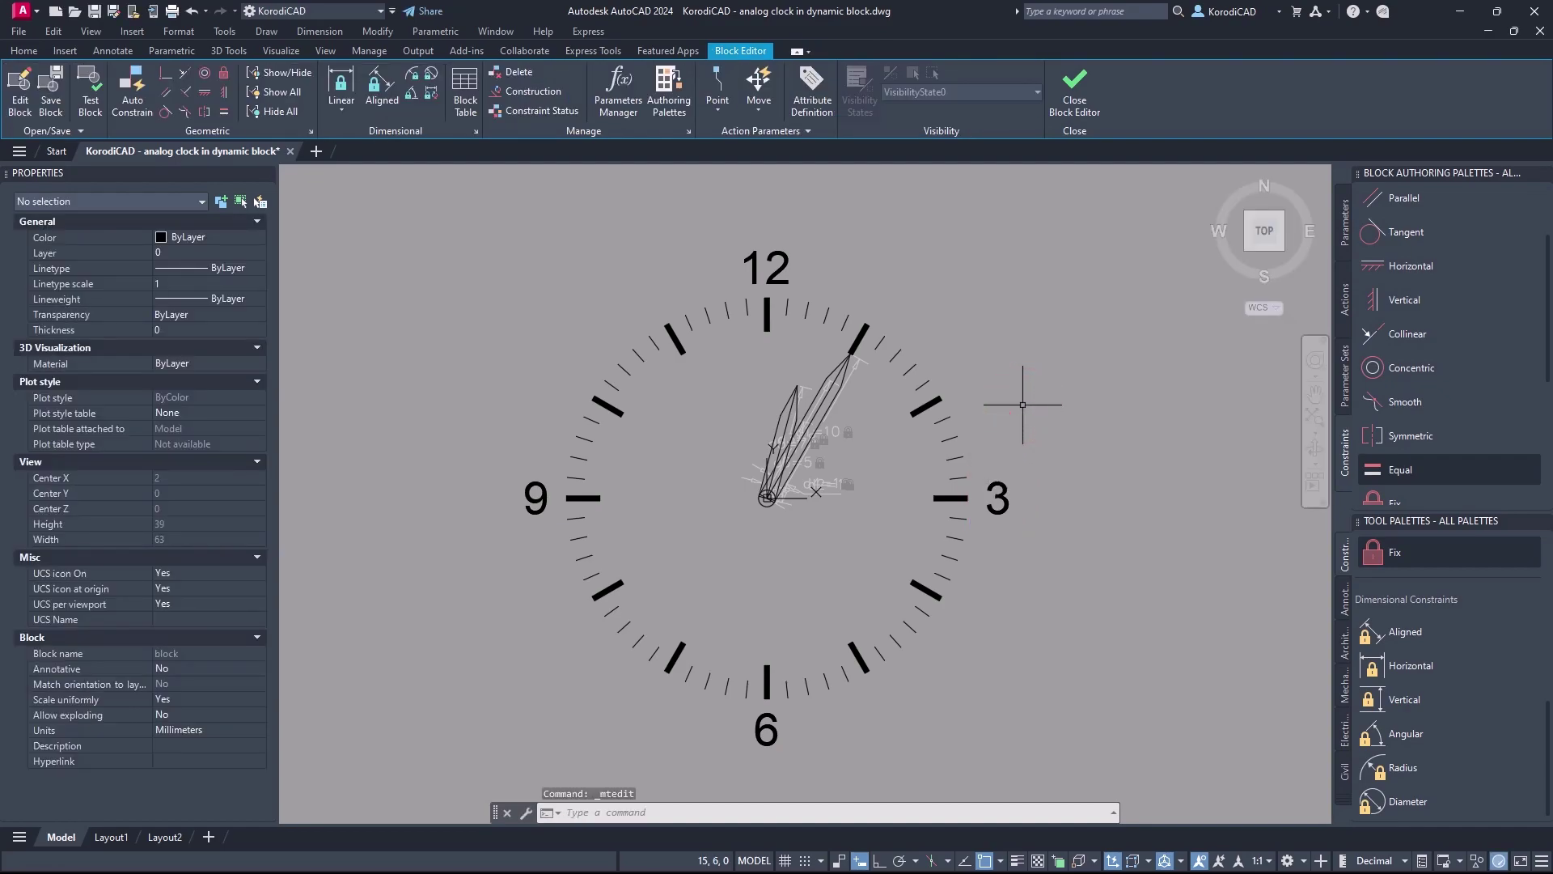
Draw a circle centred at 0,0 with its radius at the 3 o'clock tick
{"action": "type", "text": "c"}
{"action": "key", "text": "Return"}
{"action": "type", "text": "0,0"}
{"action": "key", "text": "Return"}
{"action": "scroll", "coordinate": [952, 484], "scroll_direction": "up", "scroll_amount": 4}
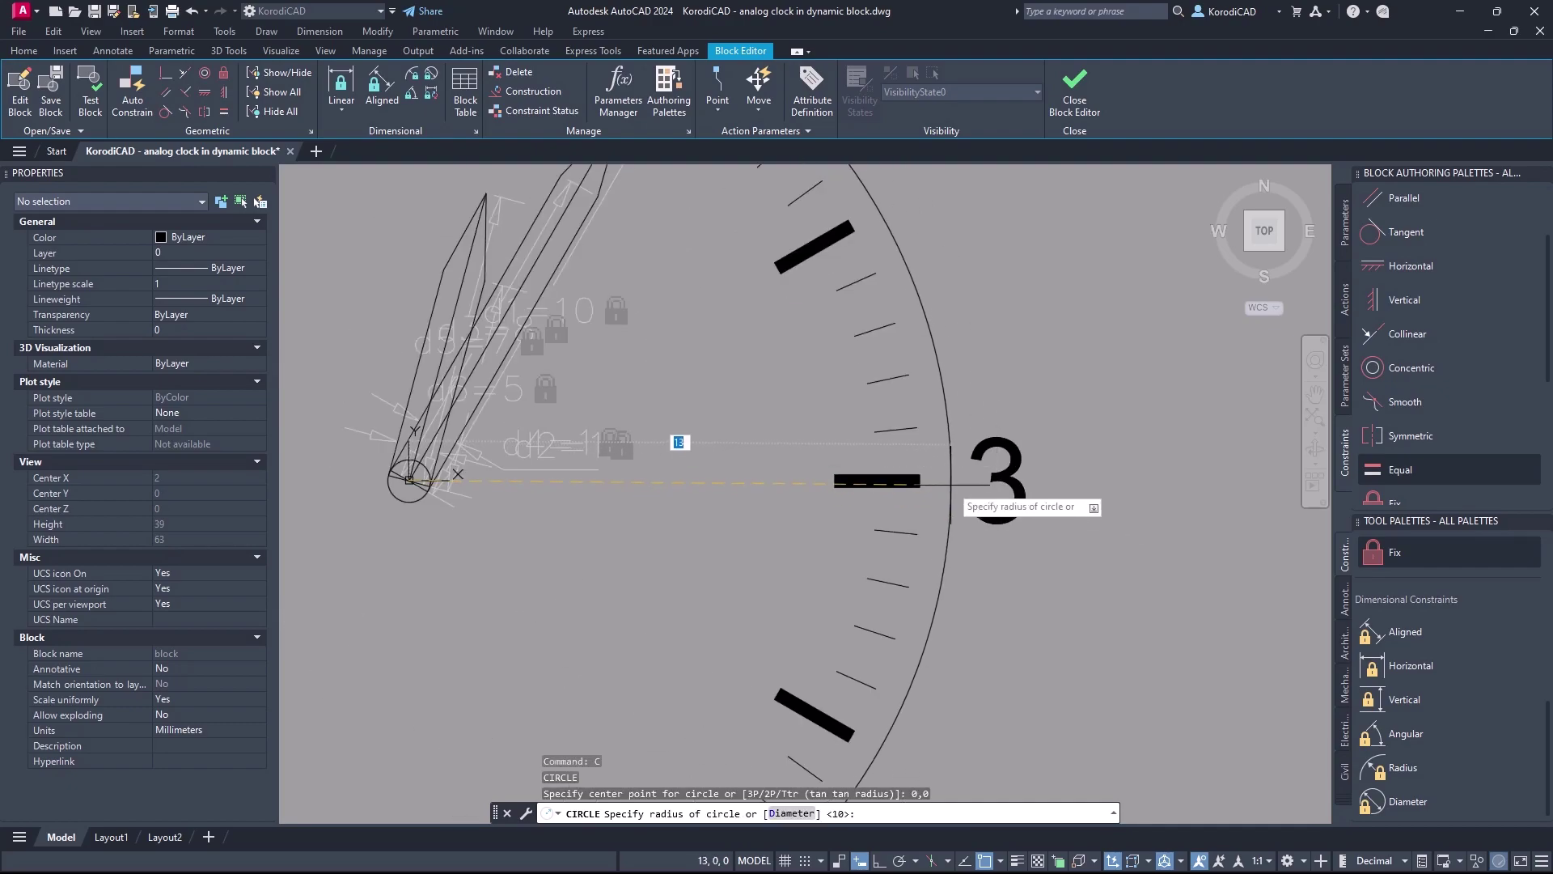
{"action": "scroll", "coordinate": [950, 484], "scroll_direction": "down", "scroll_amount": 1}
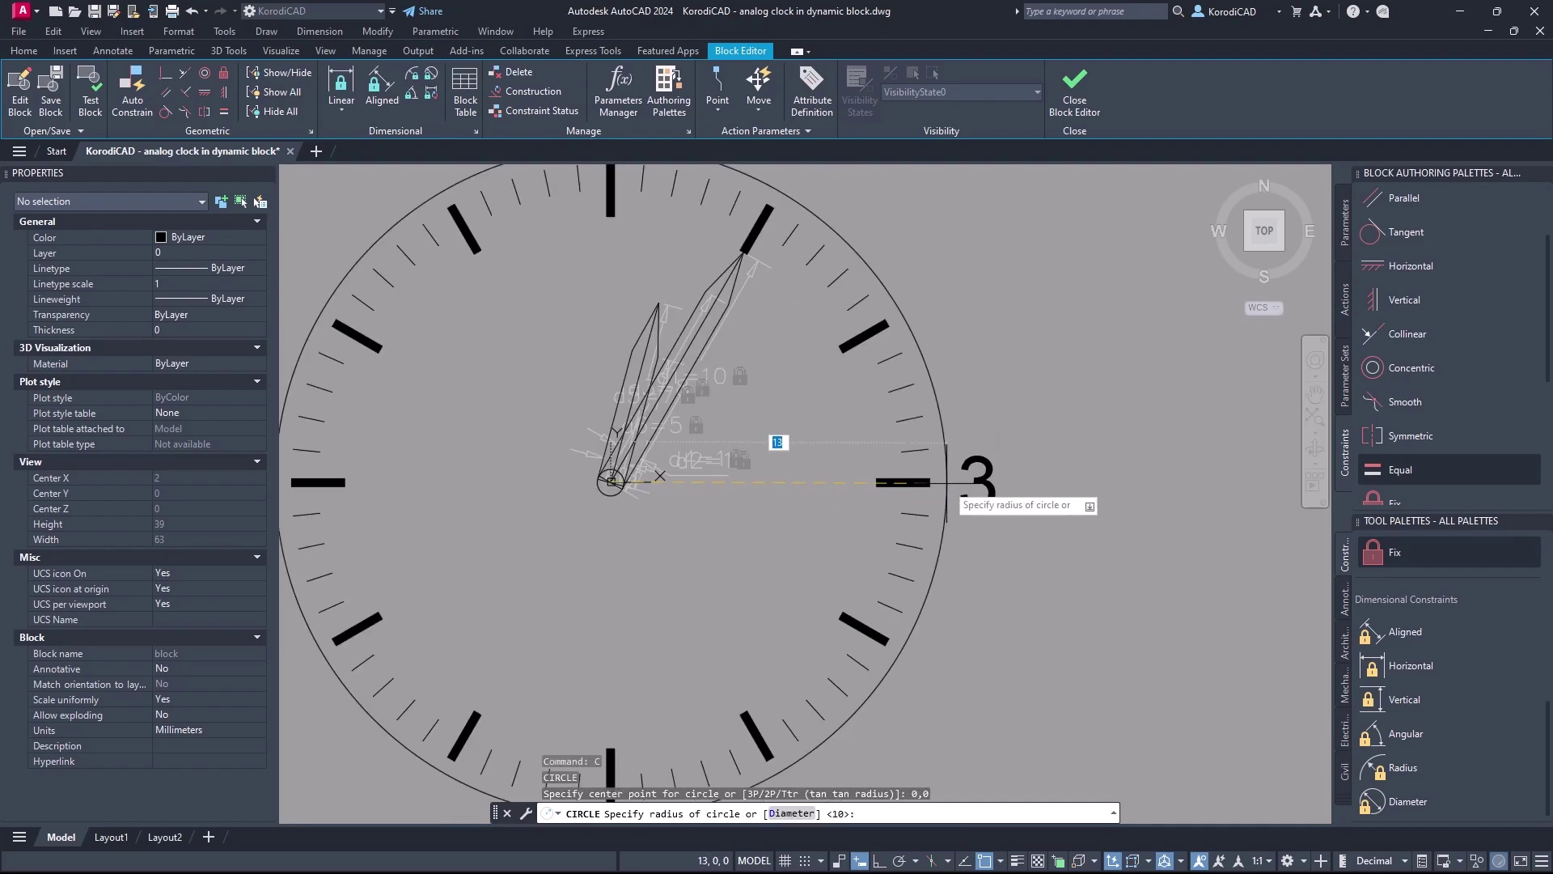
{"action": "left_click", "coordinate": [946, 482]}
Draw a larger circle at 0,0 whose radius extends beyond the 3 numeral
{"action": "key", "text": "Return"}
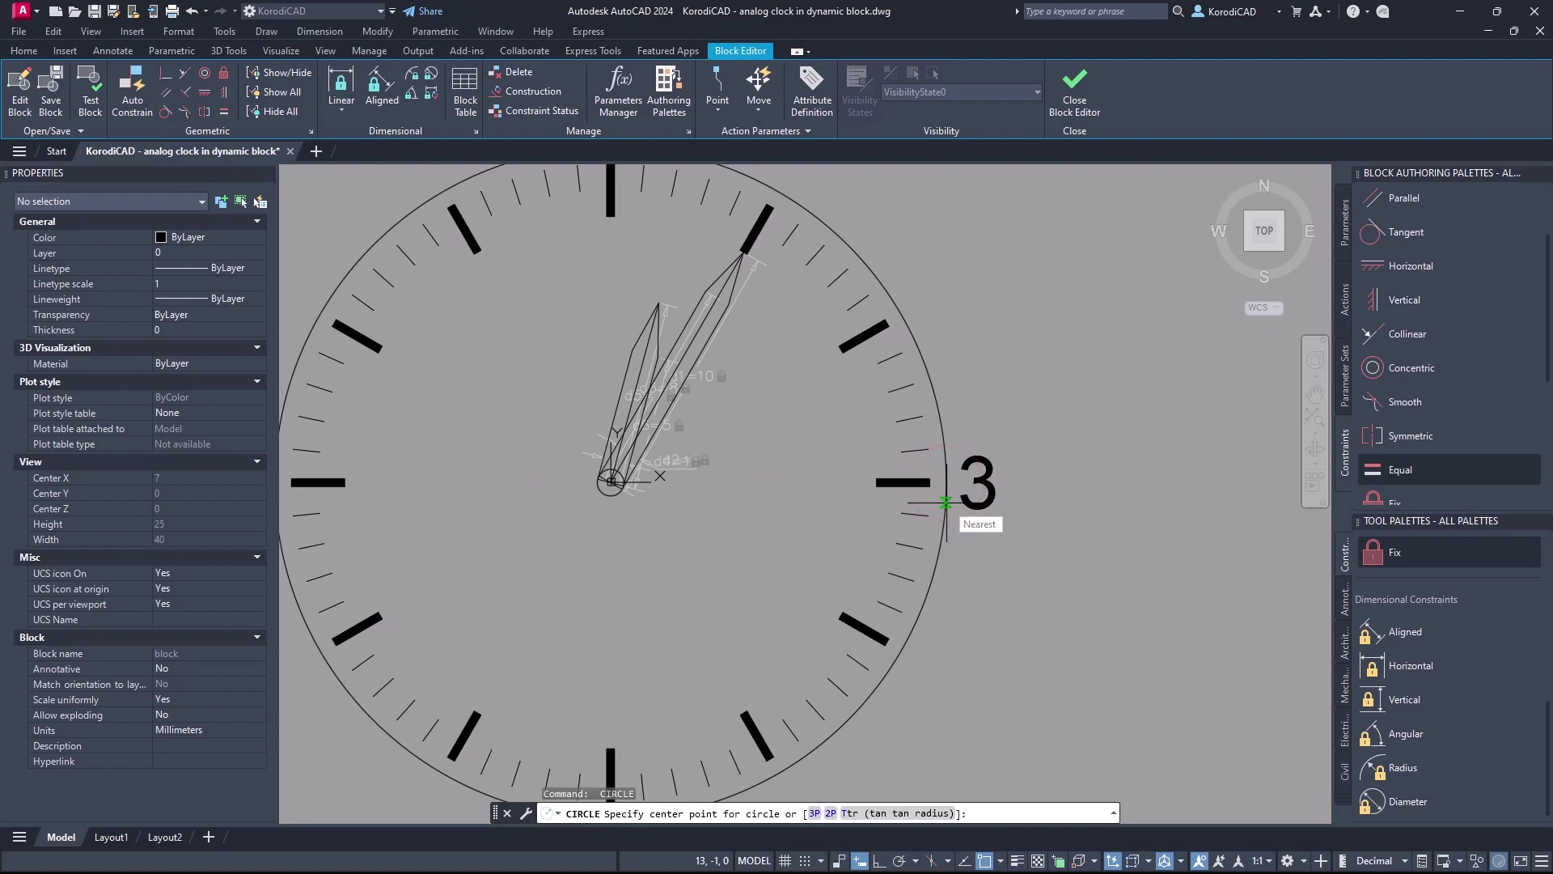
{"action": "type", "text": "0,0"}
{"action": "key", "text": "Return"}
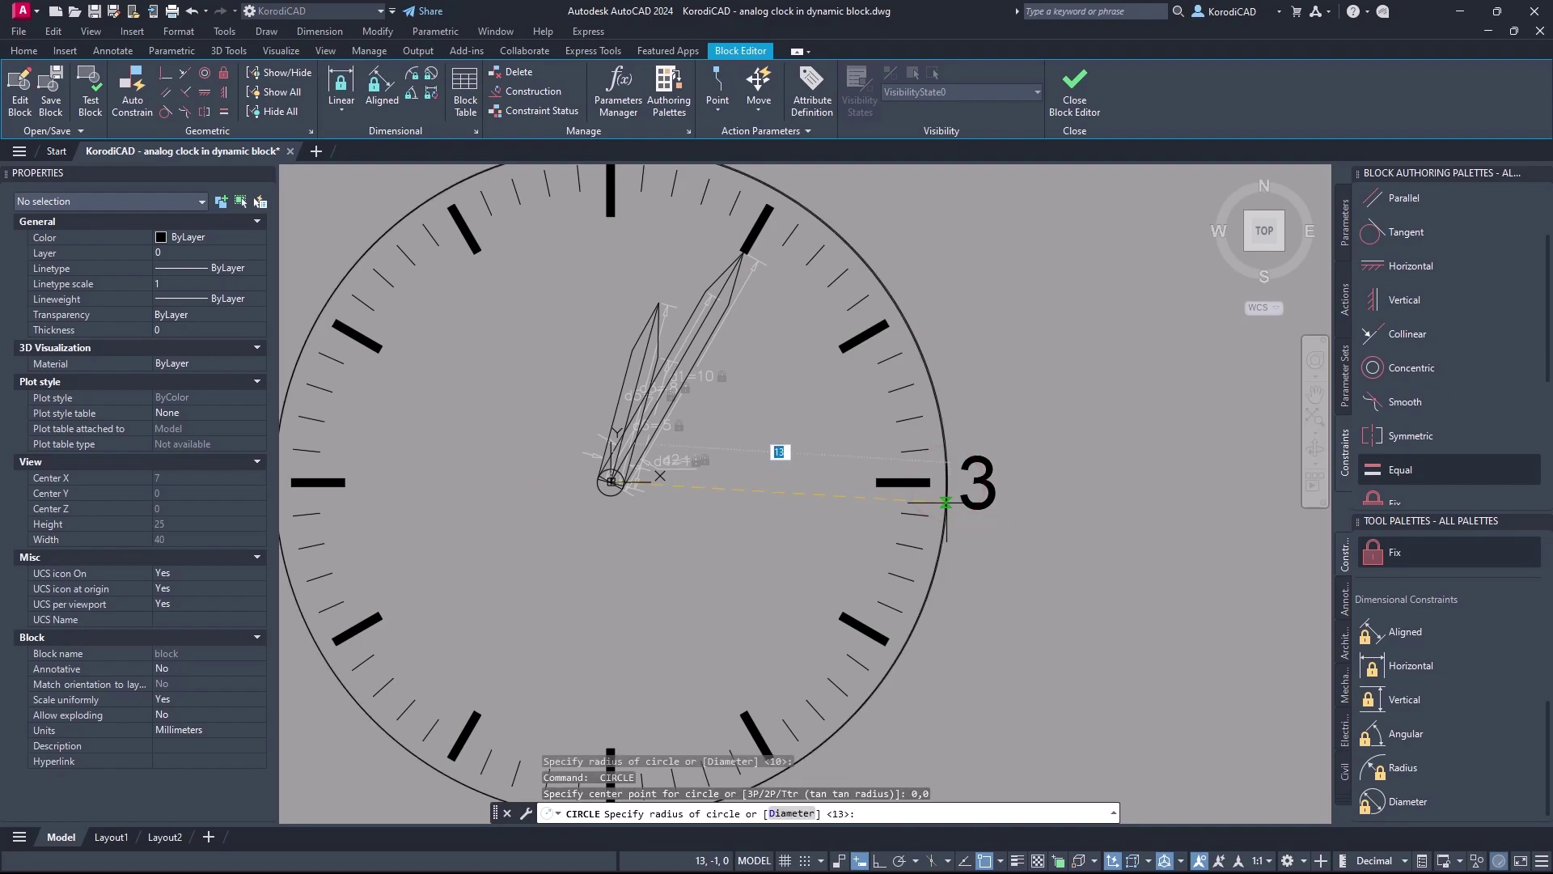
{"action": "scroll", "coordinate": [1014, 479], "scroll_direction": "down", "scroll_amount": 4}
{"action": "scroll", "coordinate": [1018, 476], "scroll_direction": "up", "scroll_amount": 2}
{"action": "left_click", "coordinate": [1017, 477]}
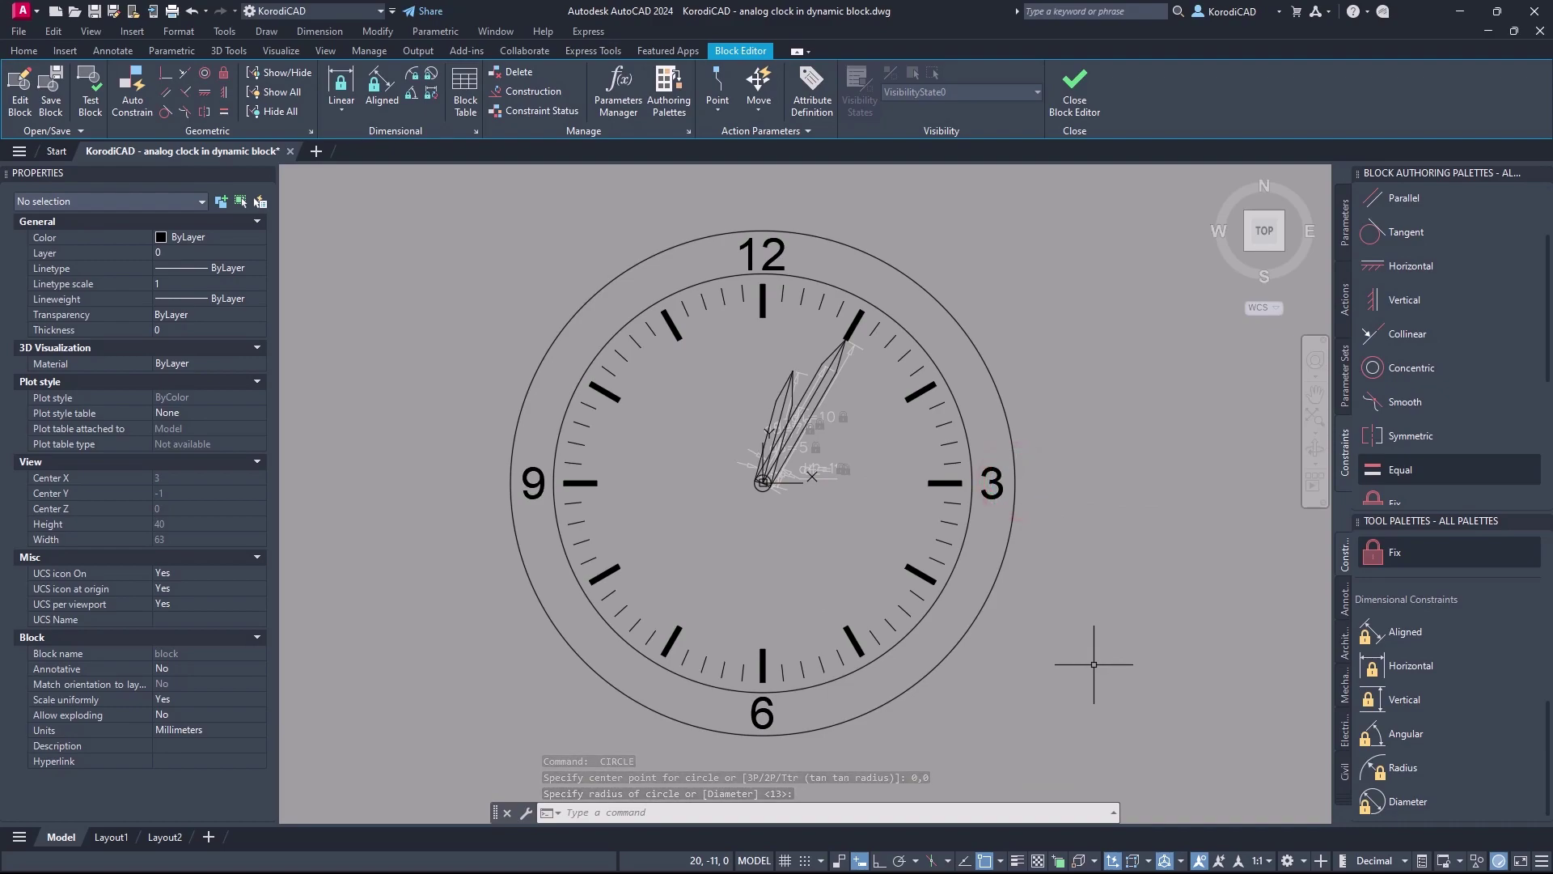
Start a gradient hatch and pick both clock circles as boundaries for the ring
{"action": "left_click", "coordinate": [18, 49]}
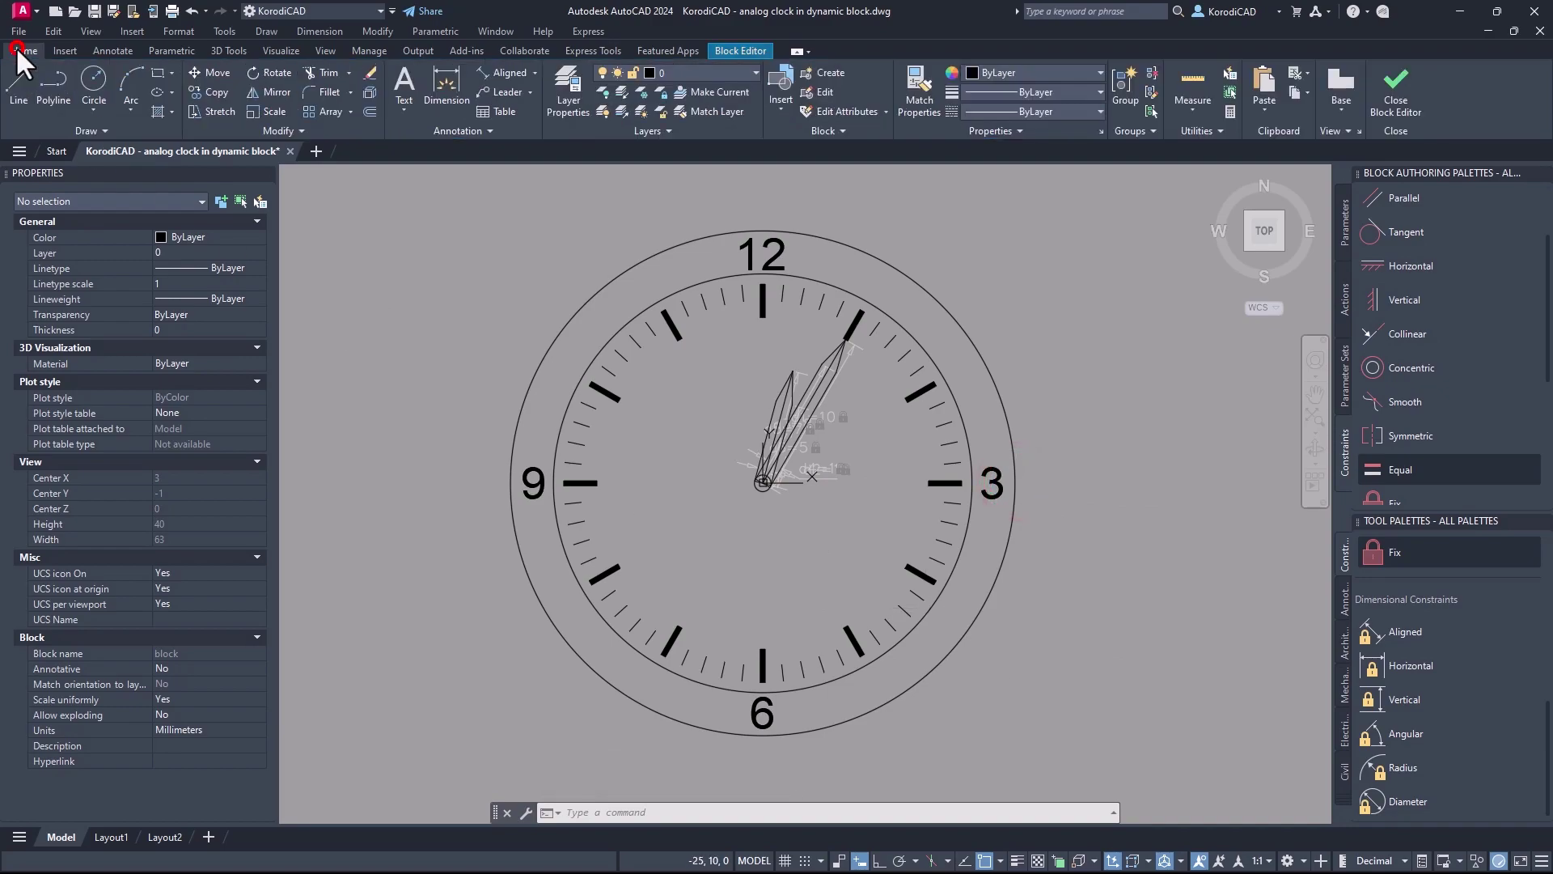
{"action": "left_click", "coordinate": [162, 110]}
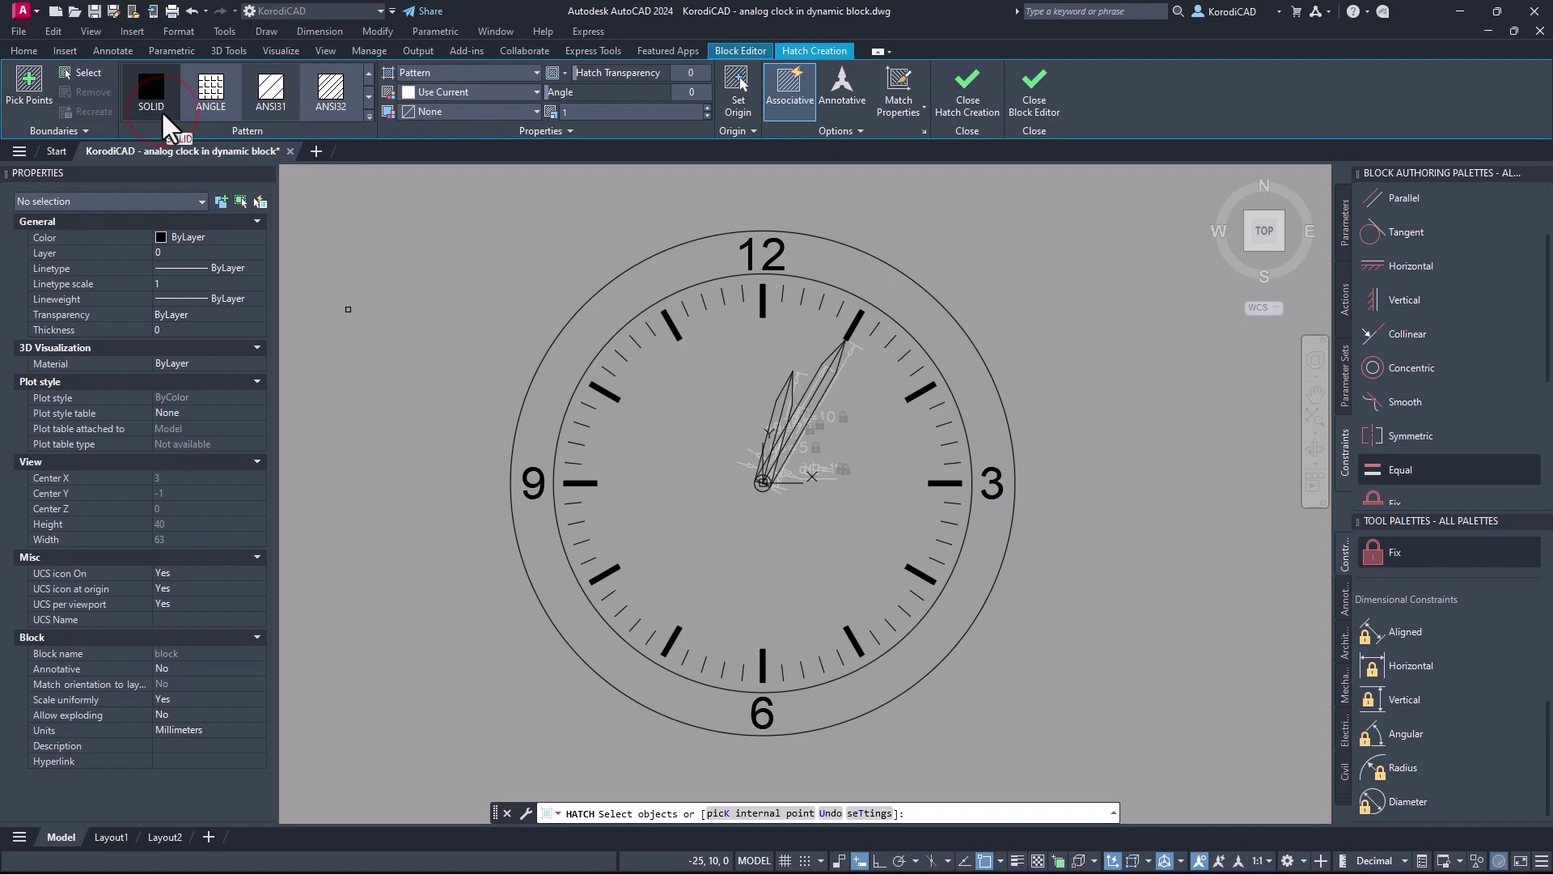
{"action": "left_click", "coordinate": [368, 116]}
{"action": "scroll", "coordinate": [348, 187], "scroll_direction": "down", "scroll_amount": 1}
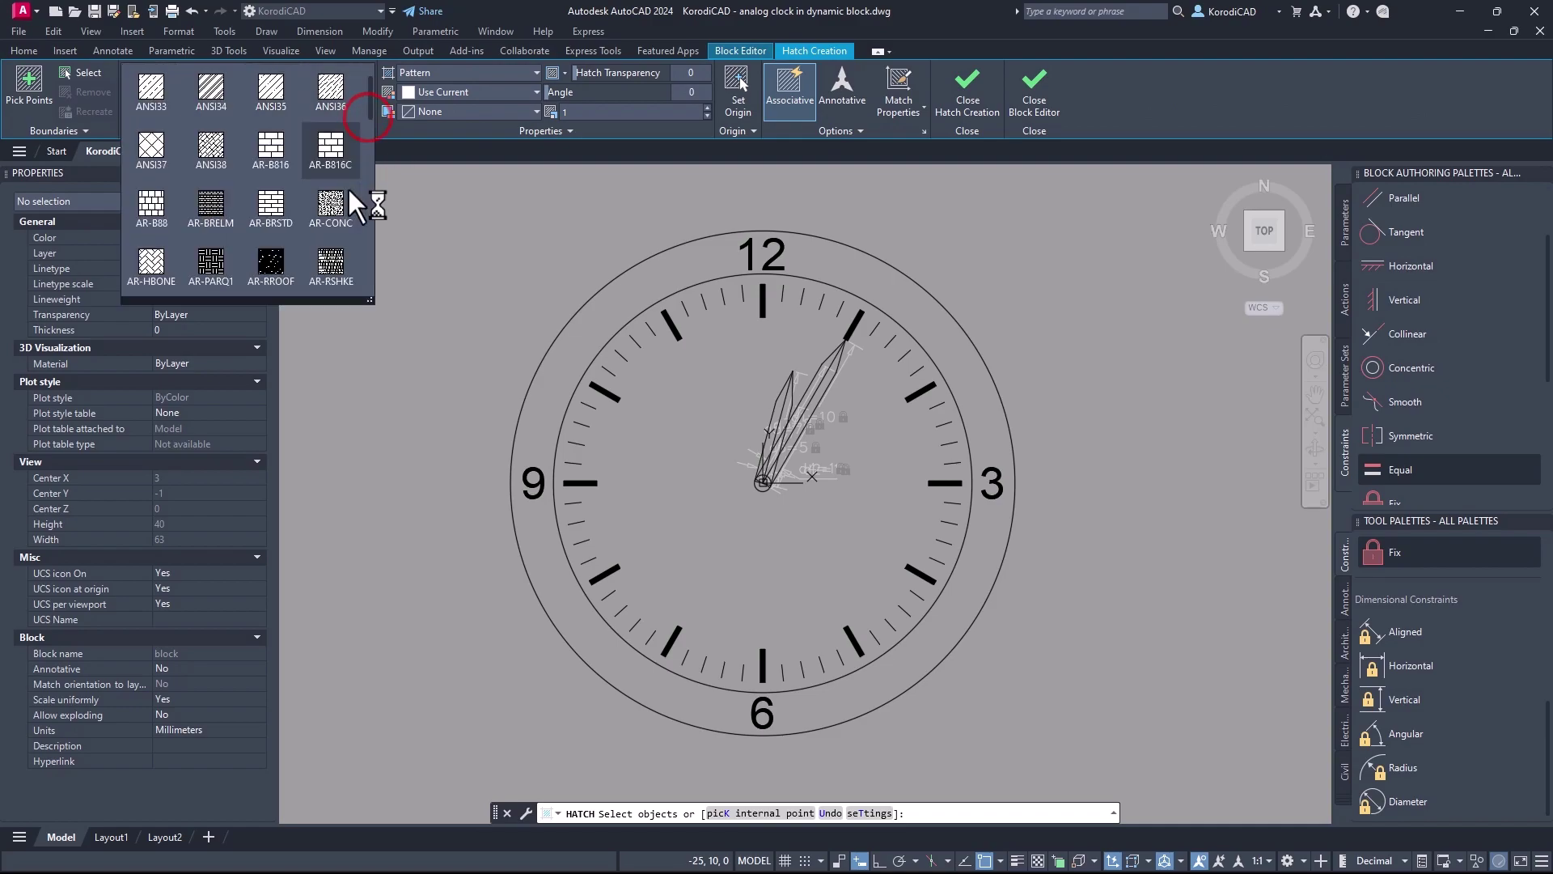
{"action": "scroll", "coordinate": [347, 186], "scroll_direction": "down", "scroll_amount": 10}
{"action": "left_click", "coordinate": [158, 201]}
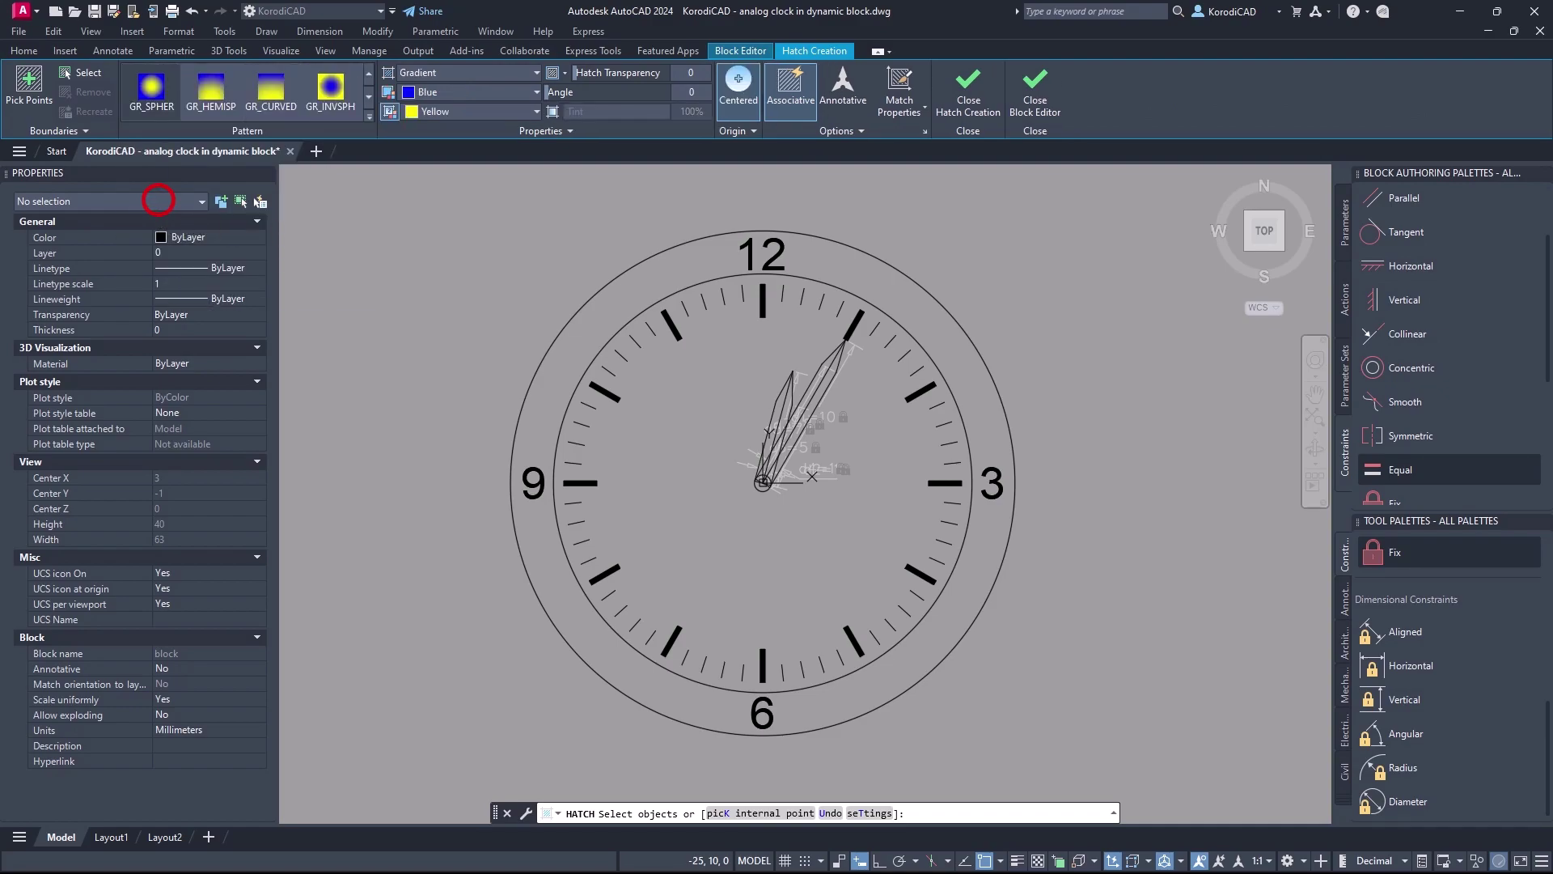
{"action": "left_click", "coordinate": [685, 289]}
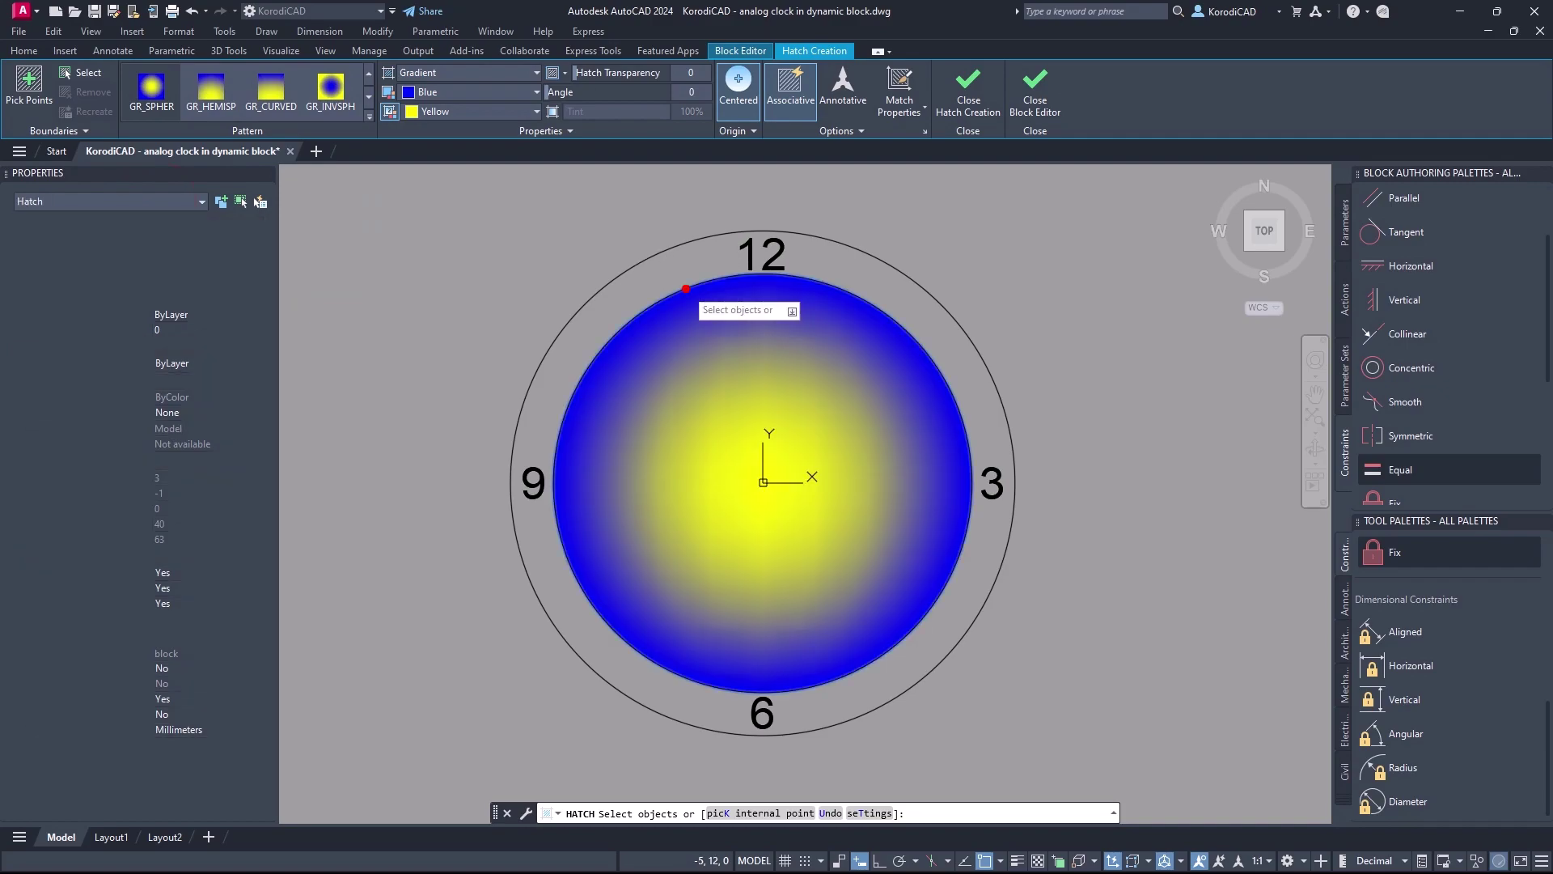
{"action": "left_click", "coordinate": [669, 249]}
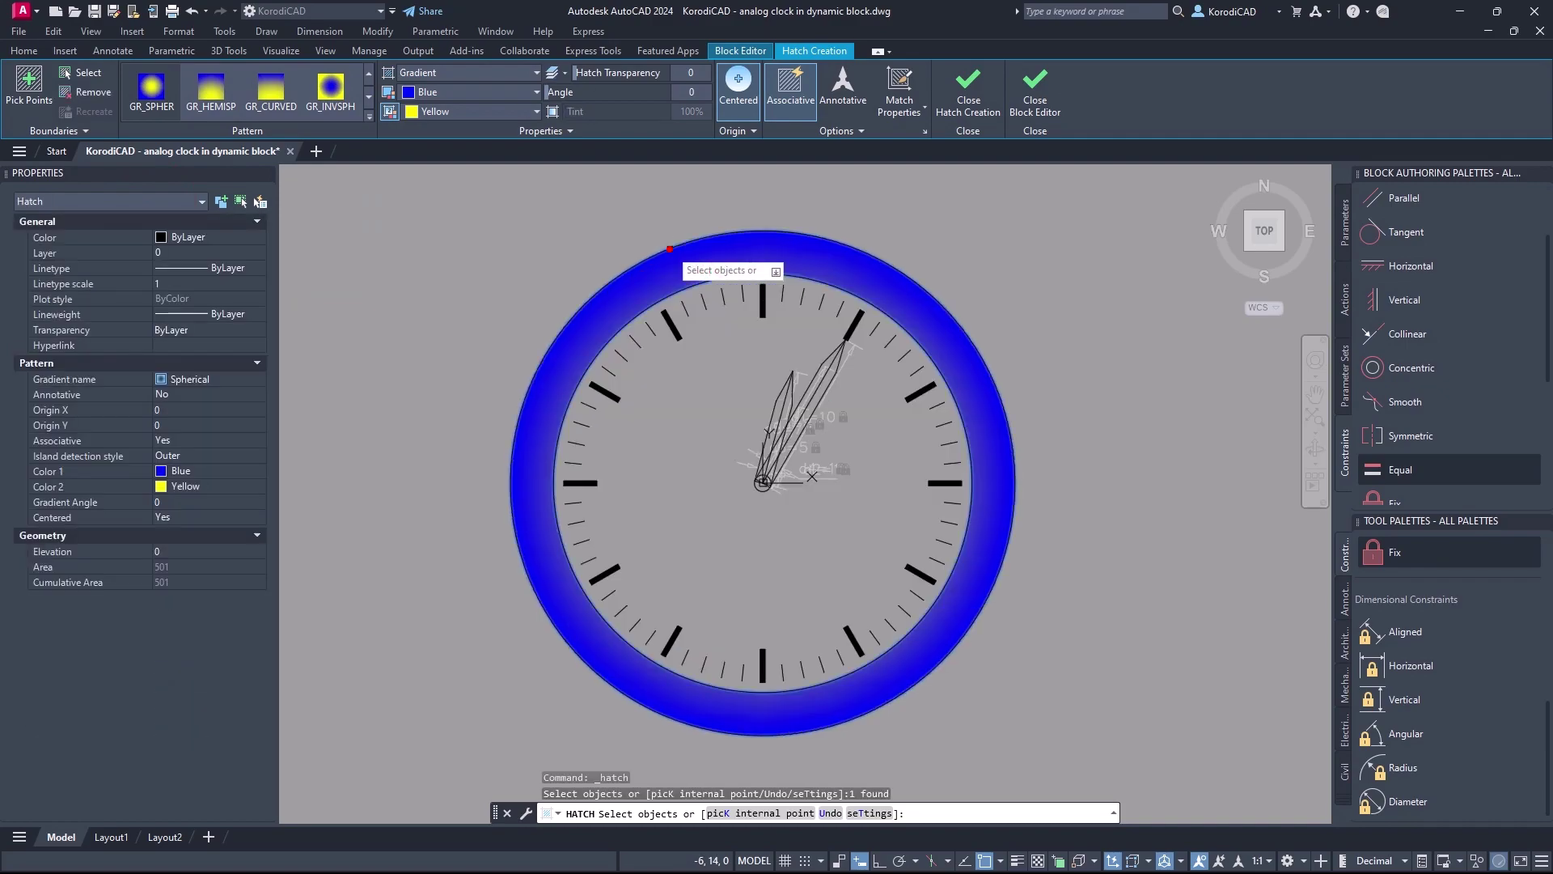
Give the gradient grey colours 8 and 9 with the spherical GR_SPHER style
{"action": "left_click", "coordinate": [452, 88]}
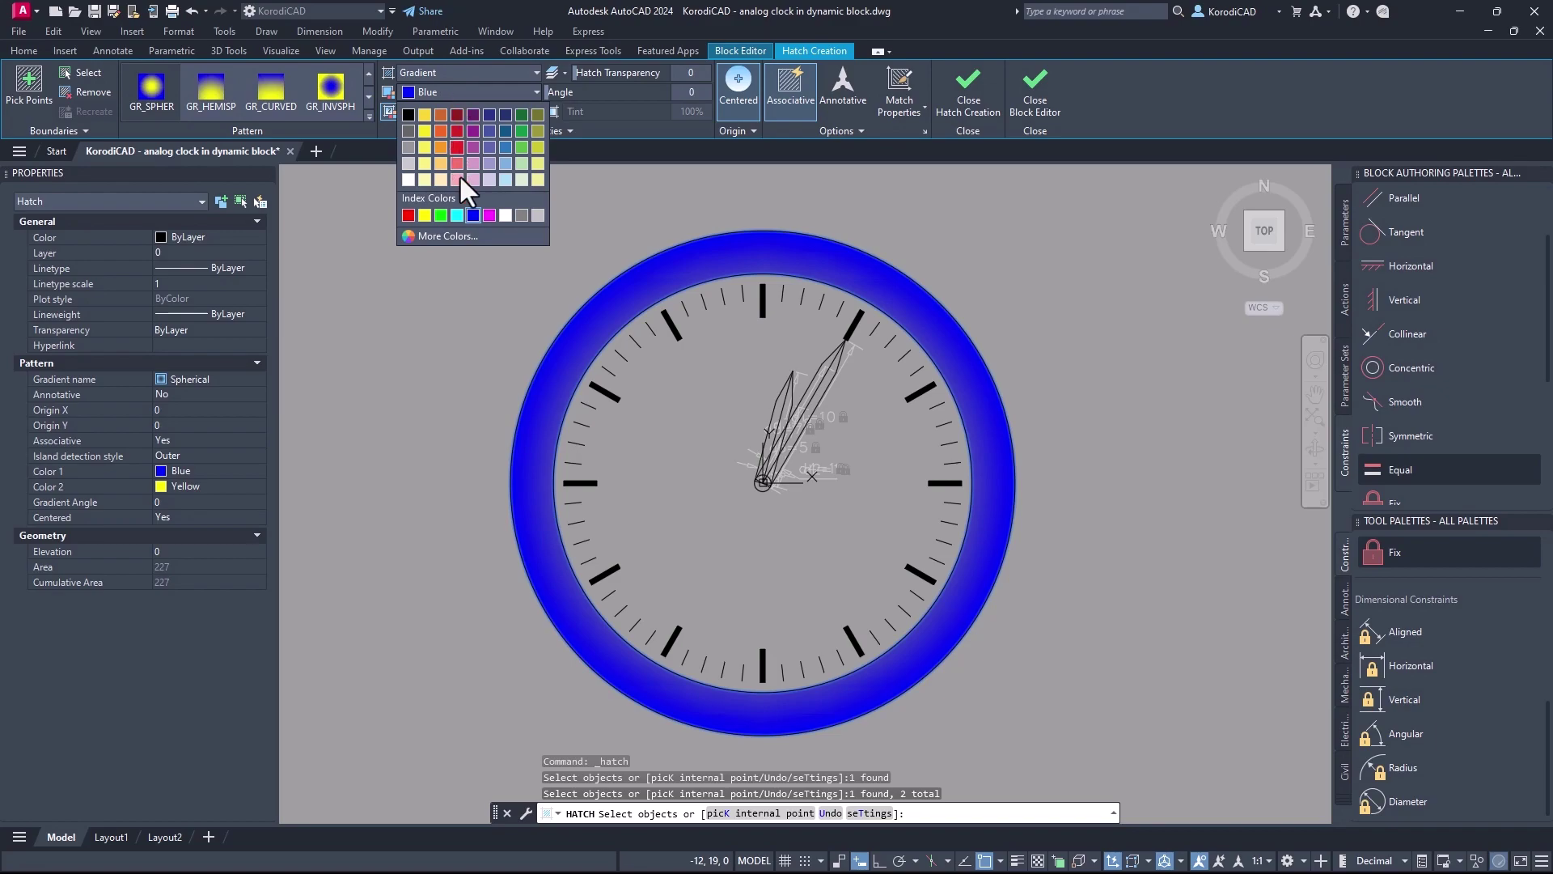
{"action": "left_click", "coordinate": [522, 214]}
{"action": "left_click", "coordinate": [436, 111]}
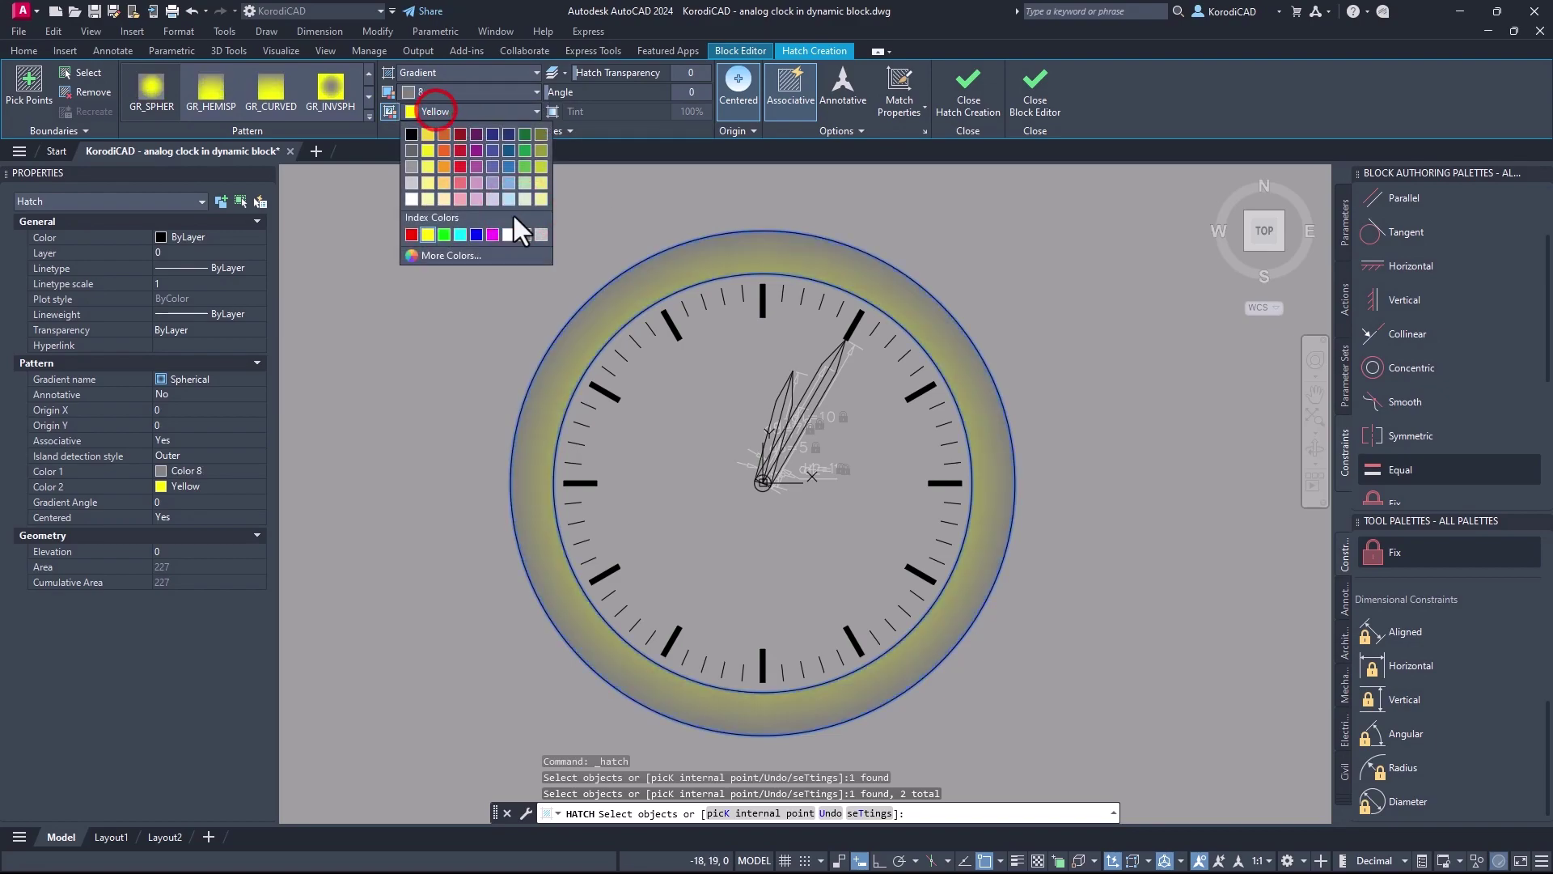
{"action": "left_click", "coordinate": [540, 236]}
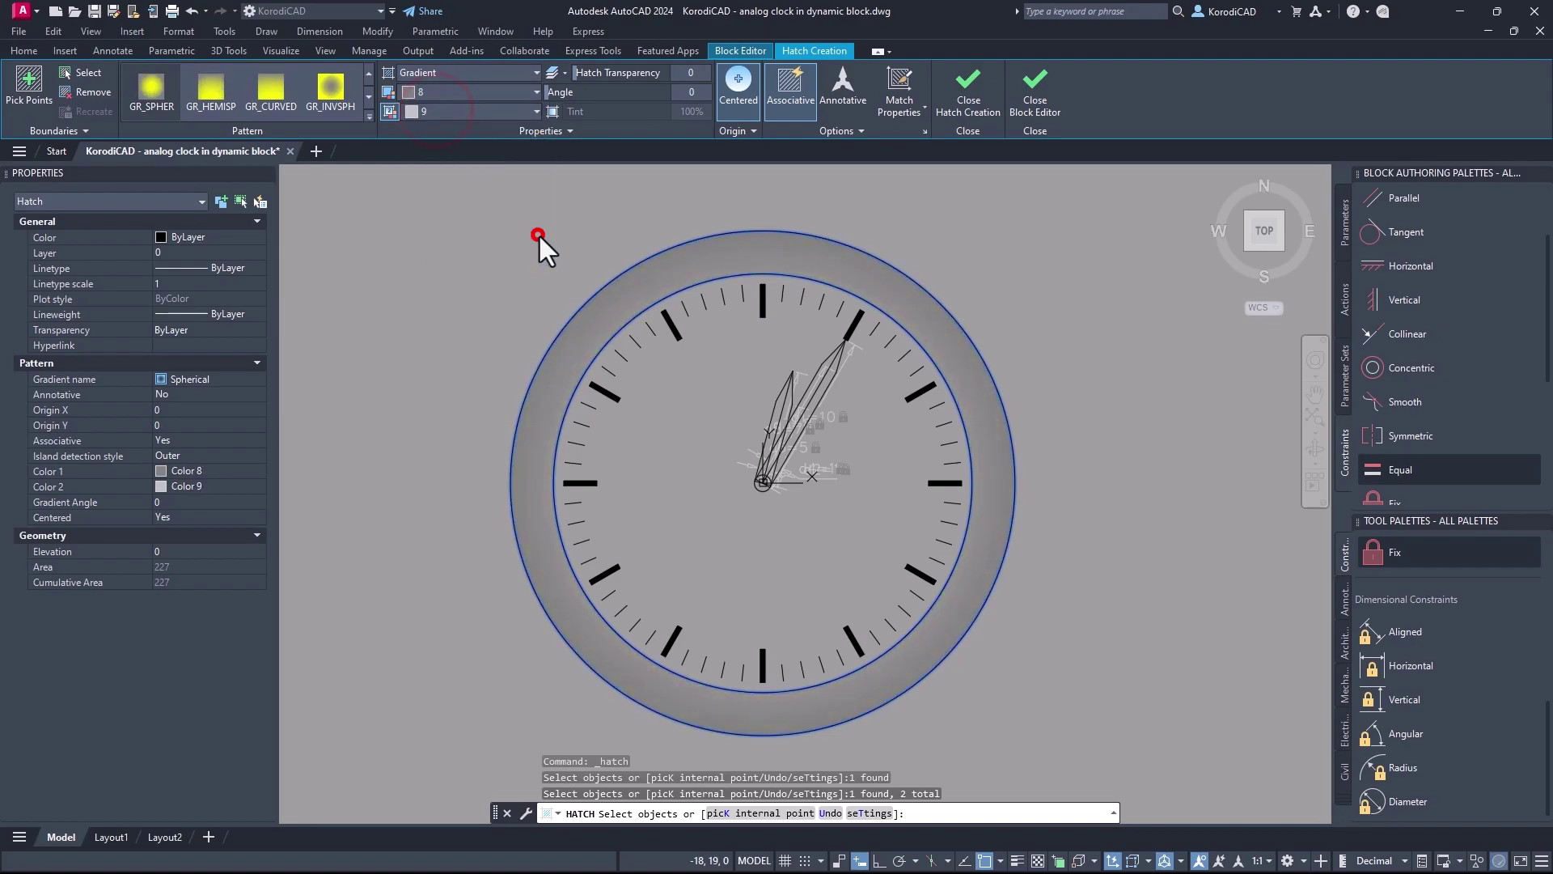
{"action": "left_click", "coordinate": [152, 89]}
{"action": "left_click", "coordinate": [437, 229]}
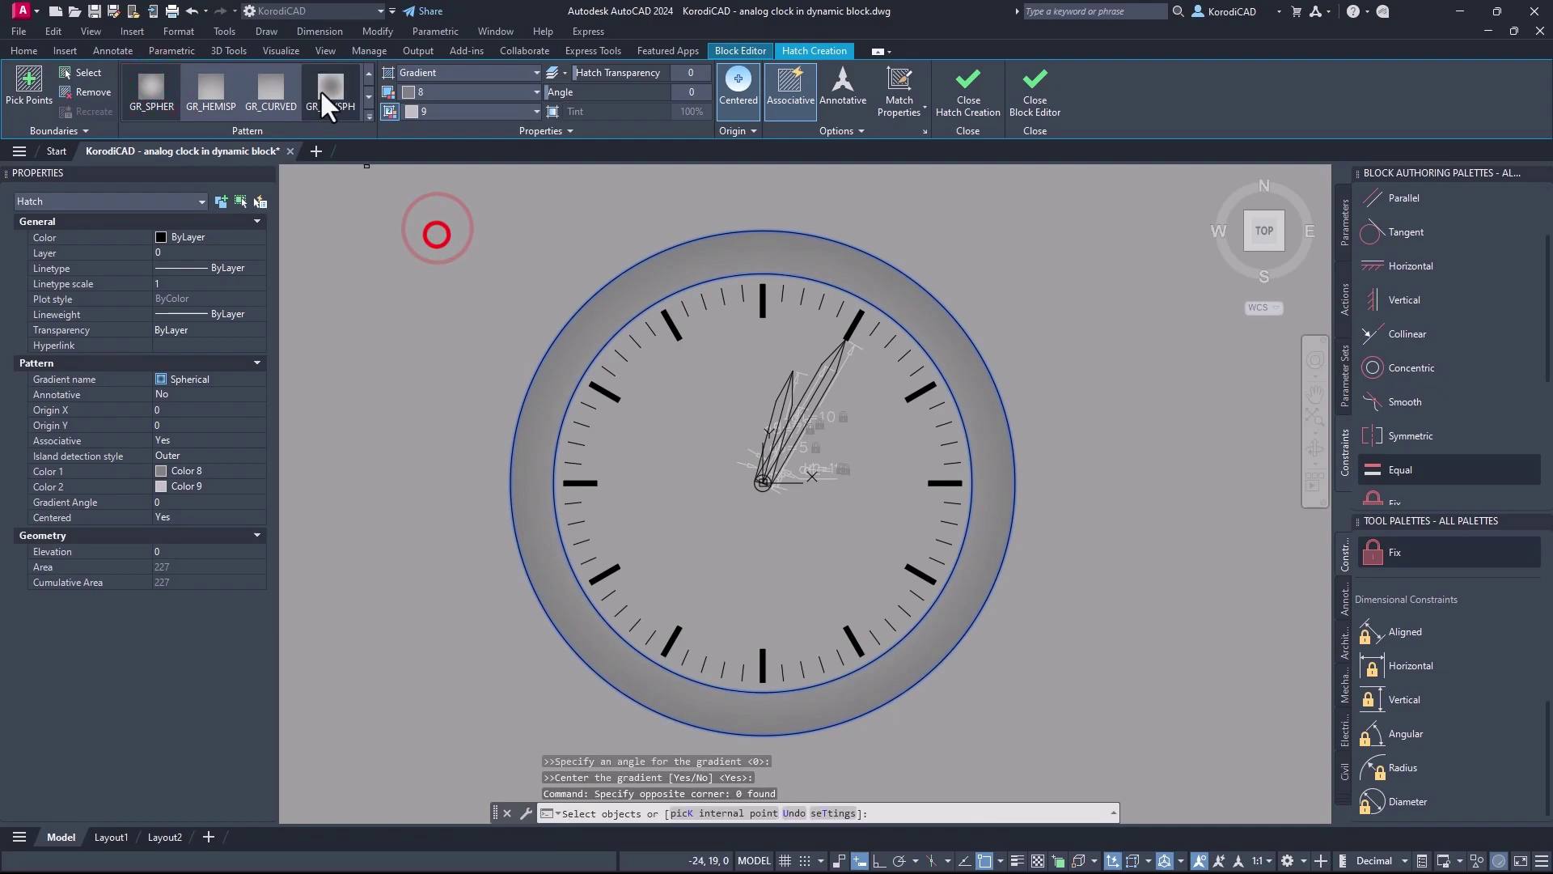
{"action": "left_click", "coordinate": [327, 85]}
{"action": "left_click", "coordinate": [275, 86]}
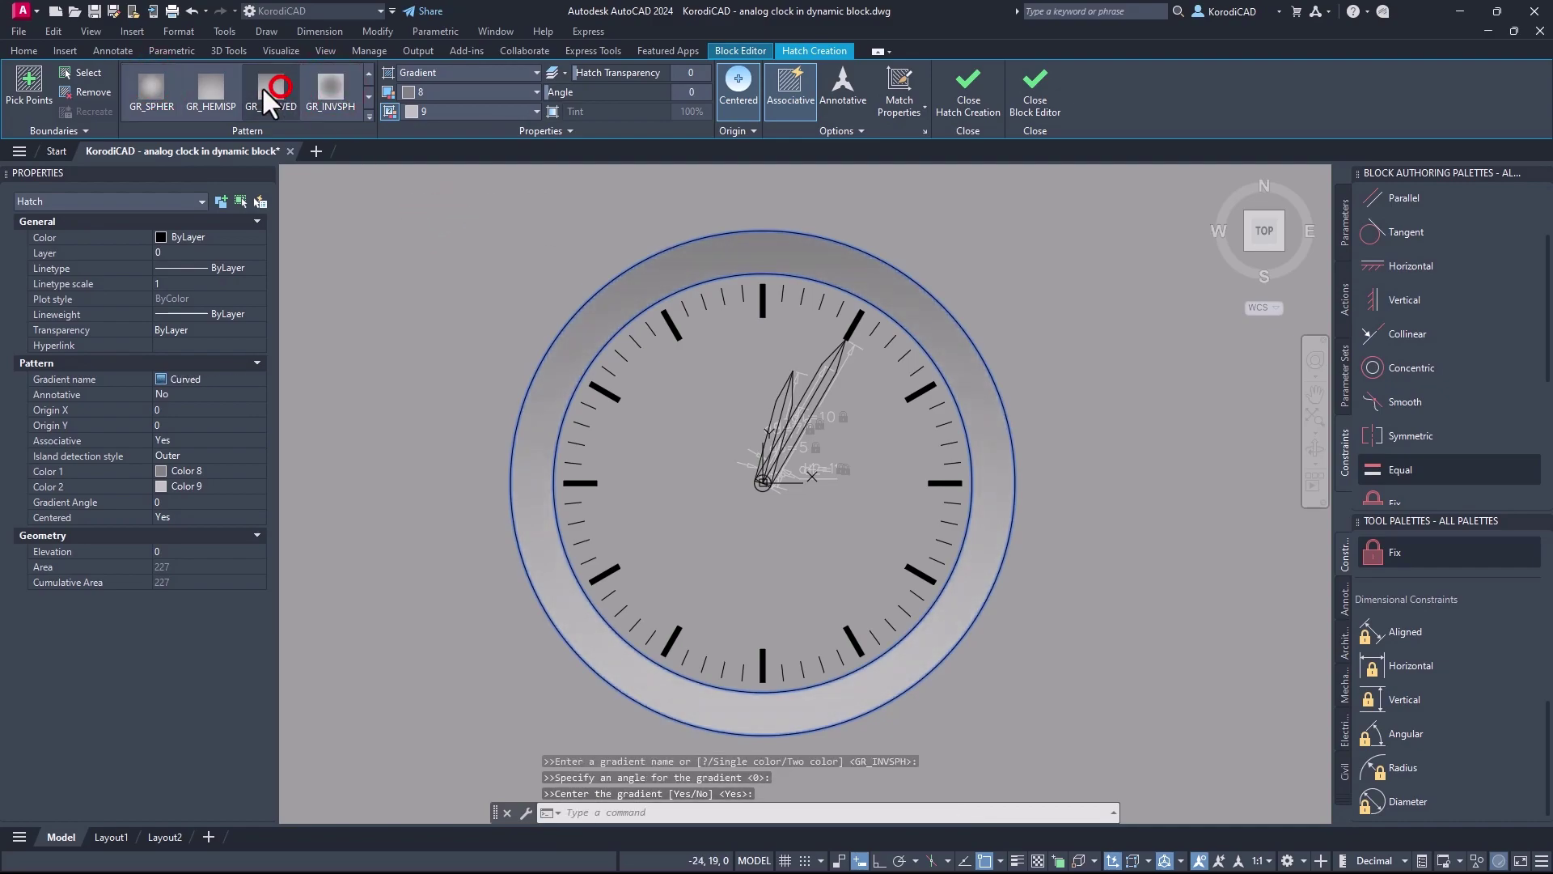
{"action": "left_click", "coordinate": [149, 84]}
{"action": "key", "text": "Escape"}
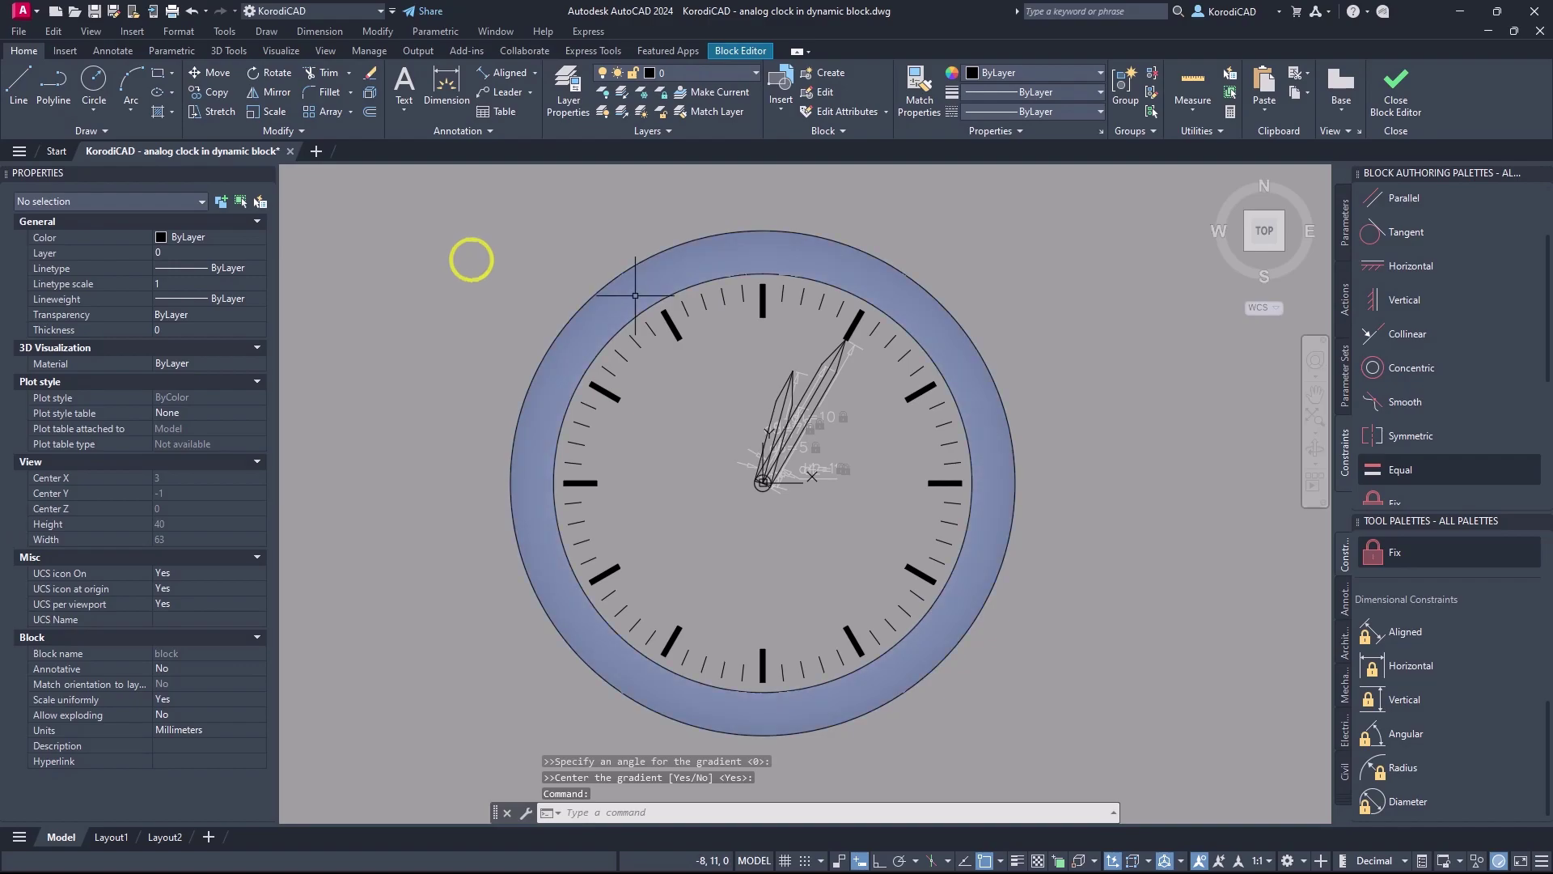
{"action": "left_click", "coordinate": [631, 291]}
{"action": "right_click", "coordinate": [557, 256]}
Send the ring hatch behind the numerals
{"action": "mouse_move", "coordinate": [676, 600]}
{"action": "left_click", "coordinate": [728, 612]}
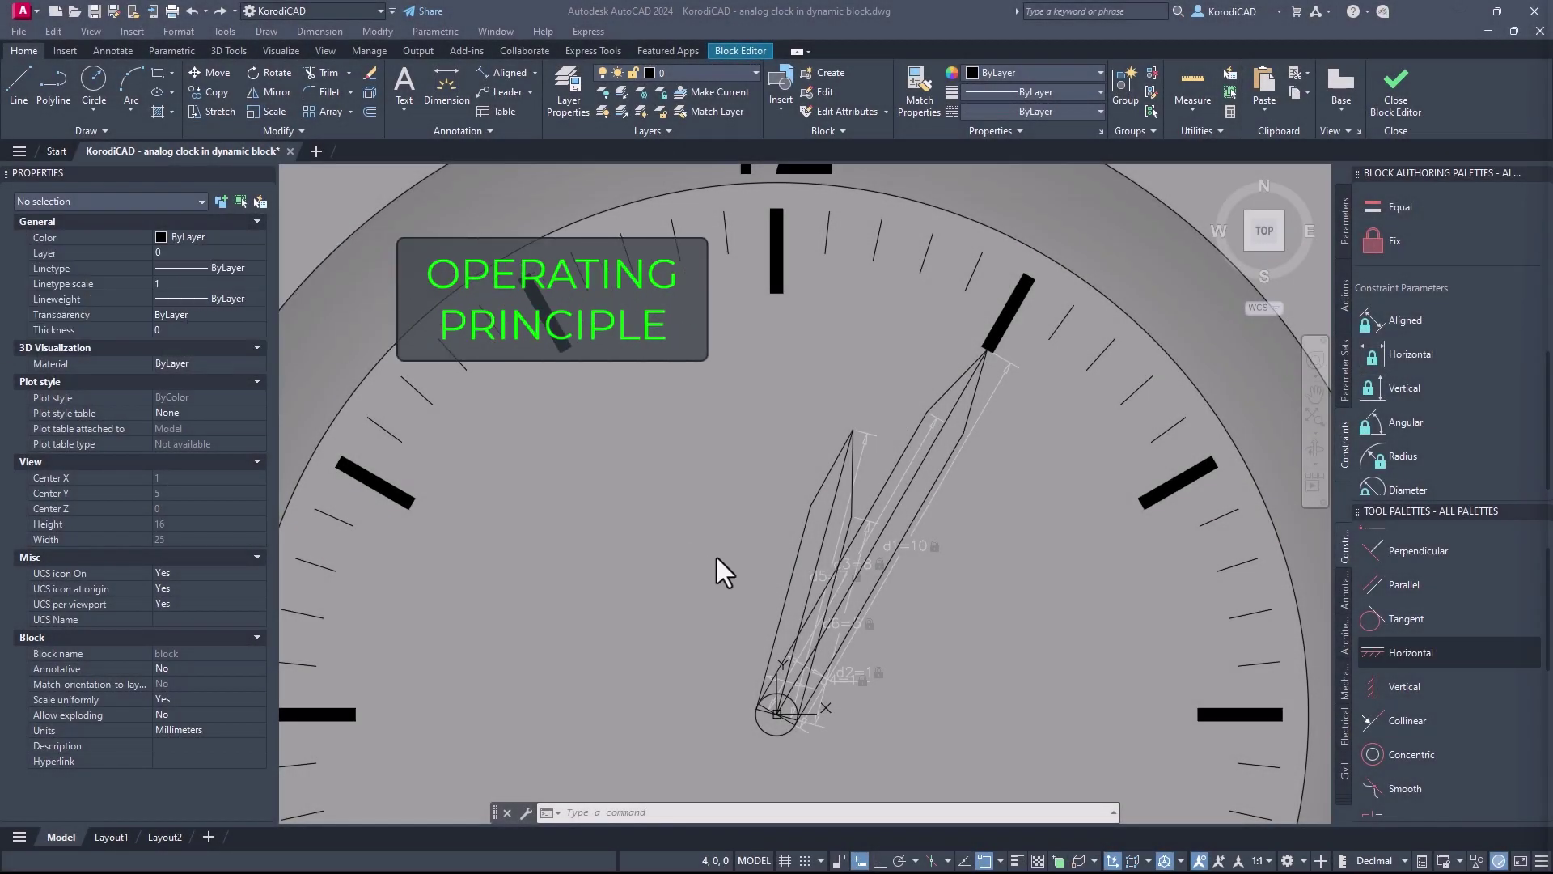
{"action": "left_click", "coordinate": [715, 550]}
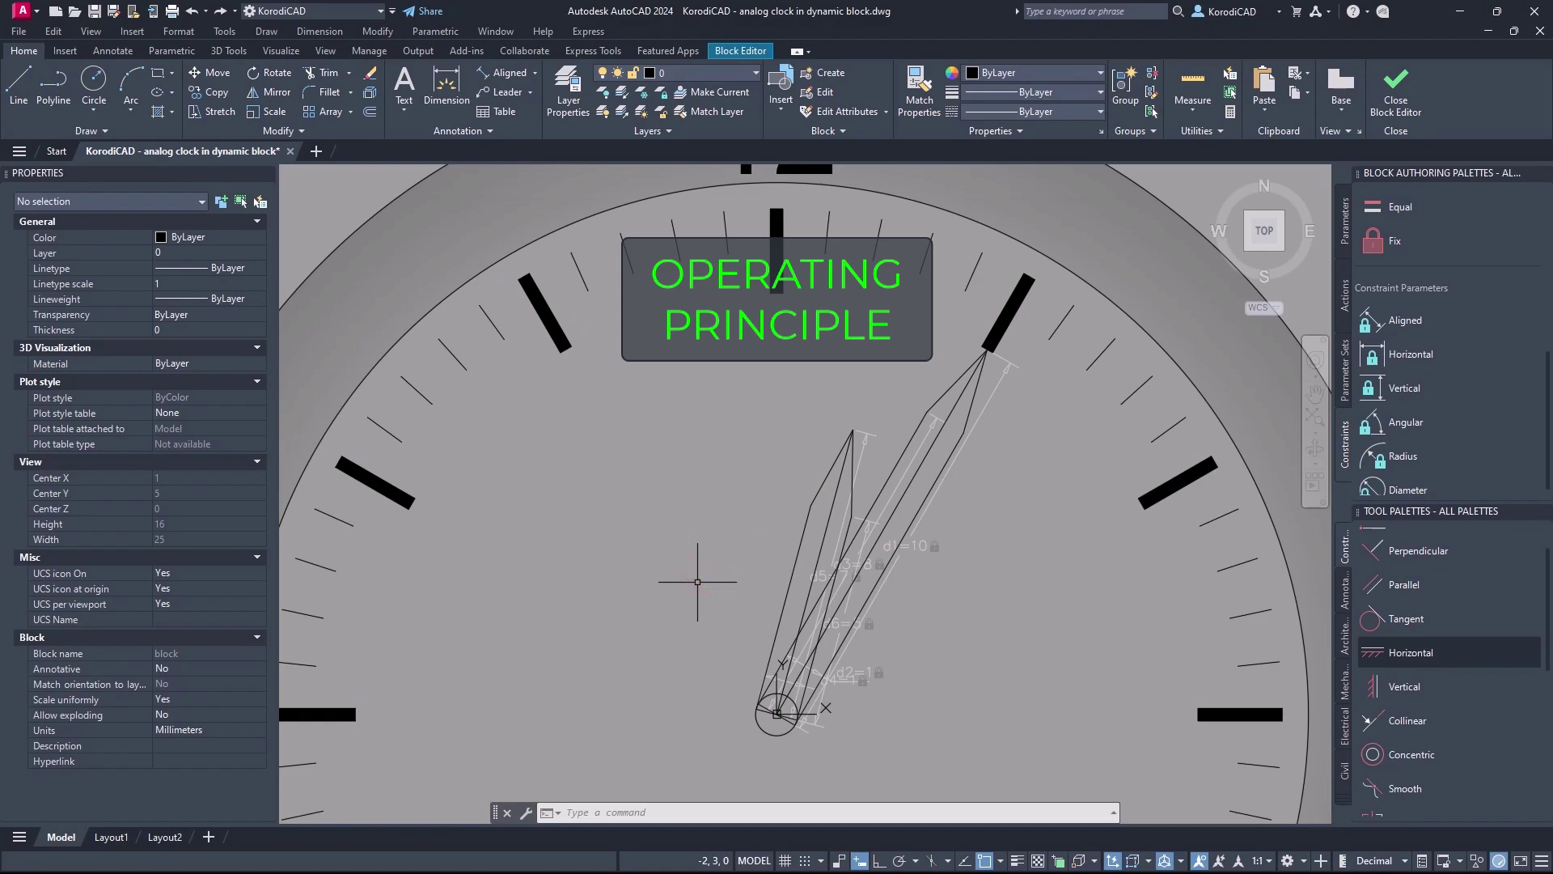
Draw a vertical line from 0,0 up to the 12 o'clock tick
{"action": "type", "text": "l"}
{"action": "key", "text": "Return"}
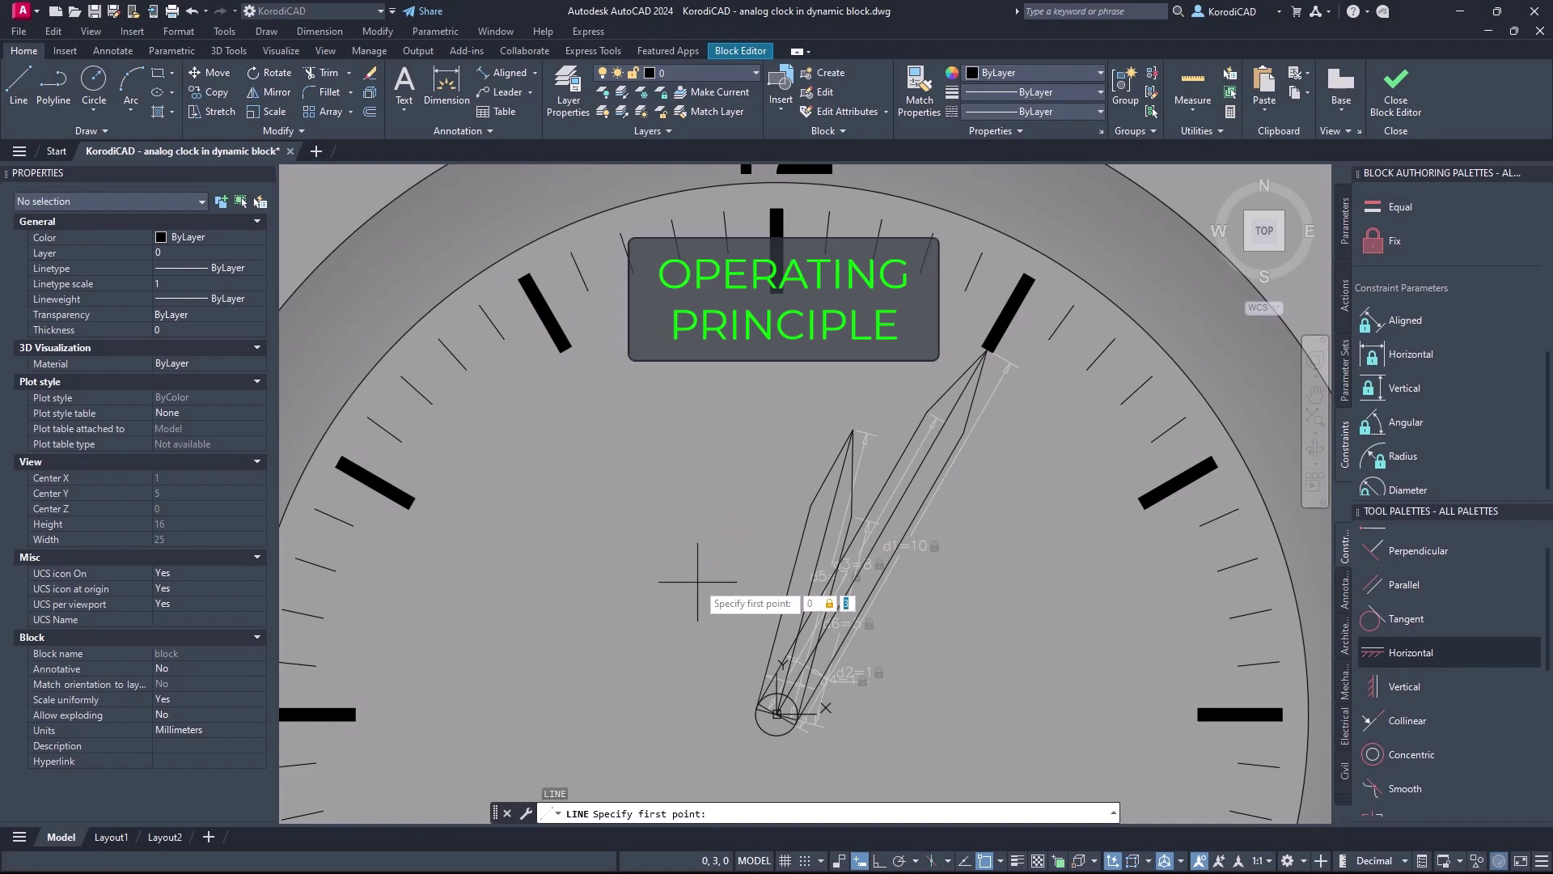
{"action": "type", "text": "0,0"}
{"action": "key", "text": "Return"}
{"action": "left_click", "coordinate": [778, 317]}
{"action": "right_click", "coordinate": [789, 324]}
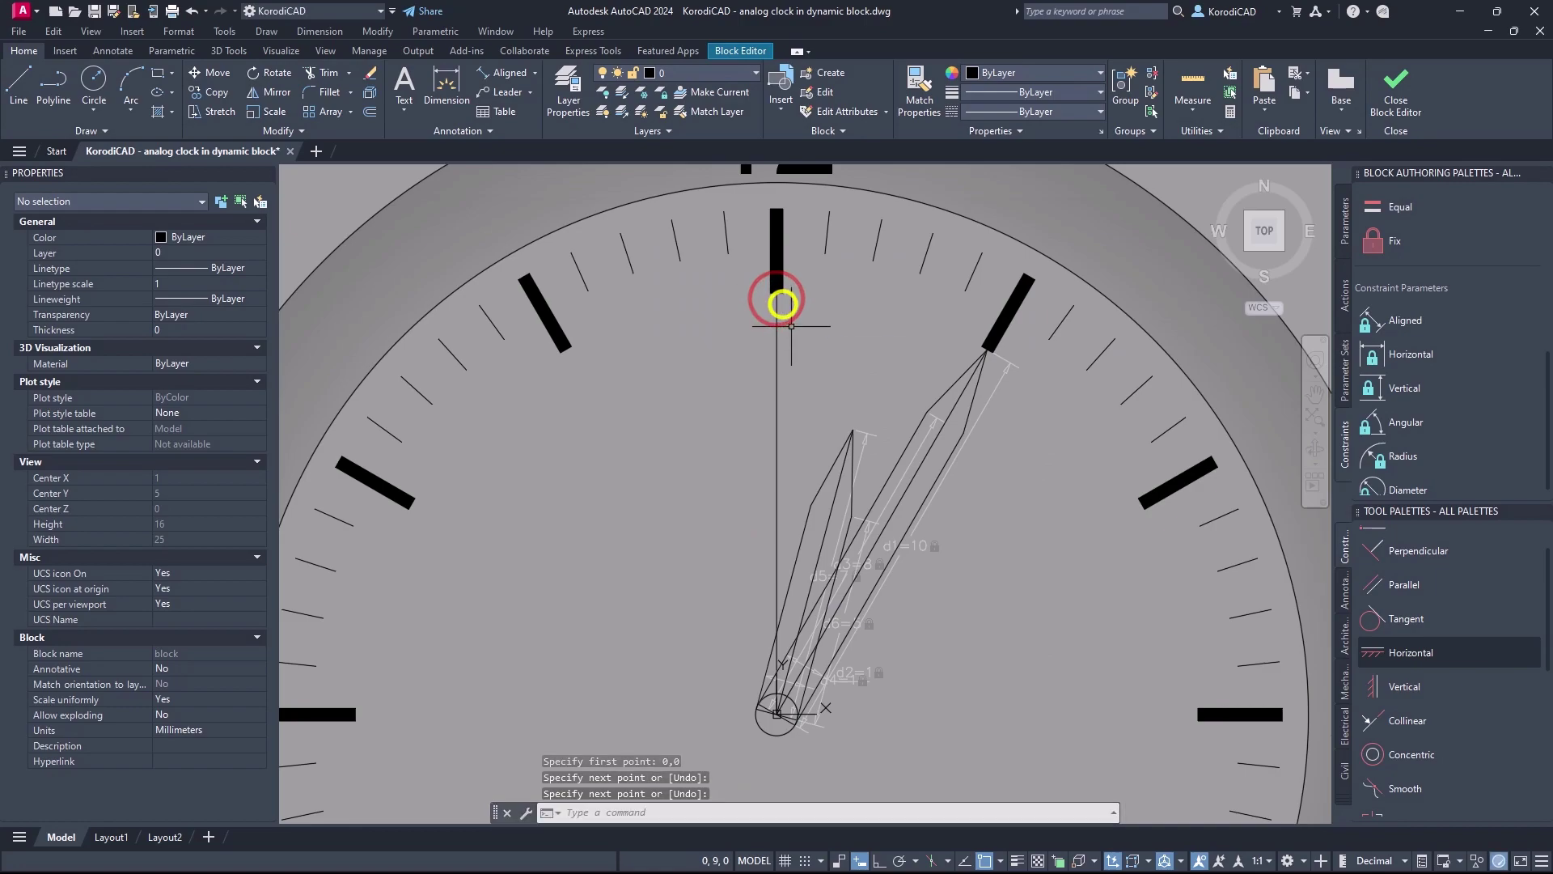
Apply the Fix constraint to both endpoints of the vertical line
{"action": "left_click", "coordinate": [1393, 241]}
{"action": "scroll", "coordinate": [778, 724], "scroll_direction": "up", "scroll_amount": 5}
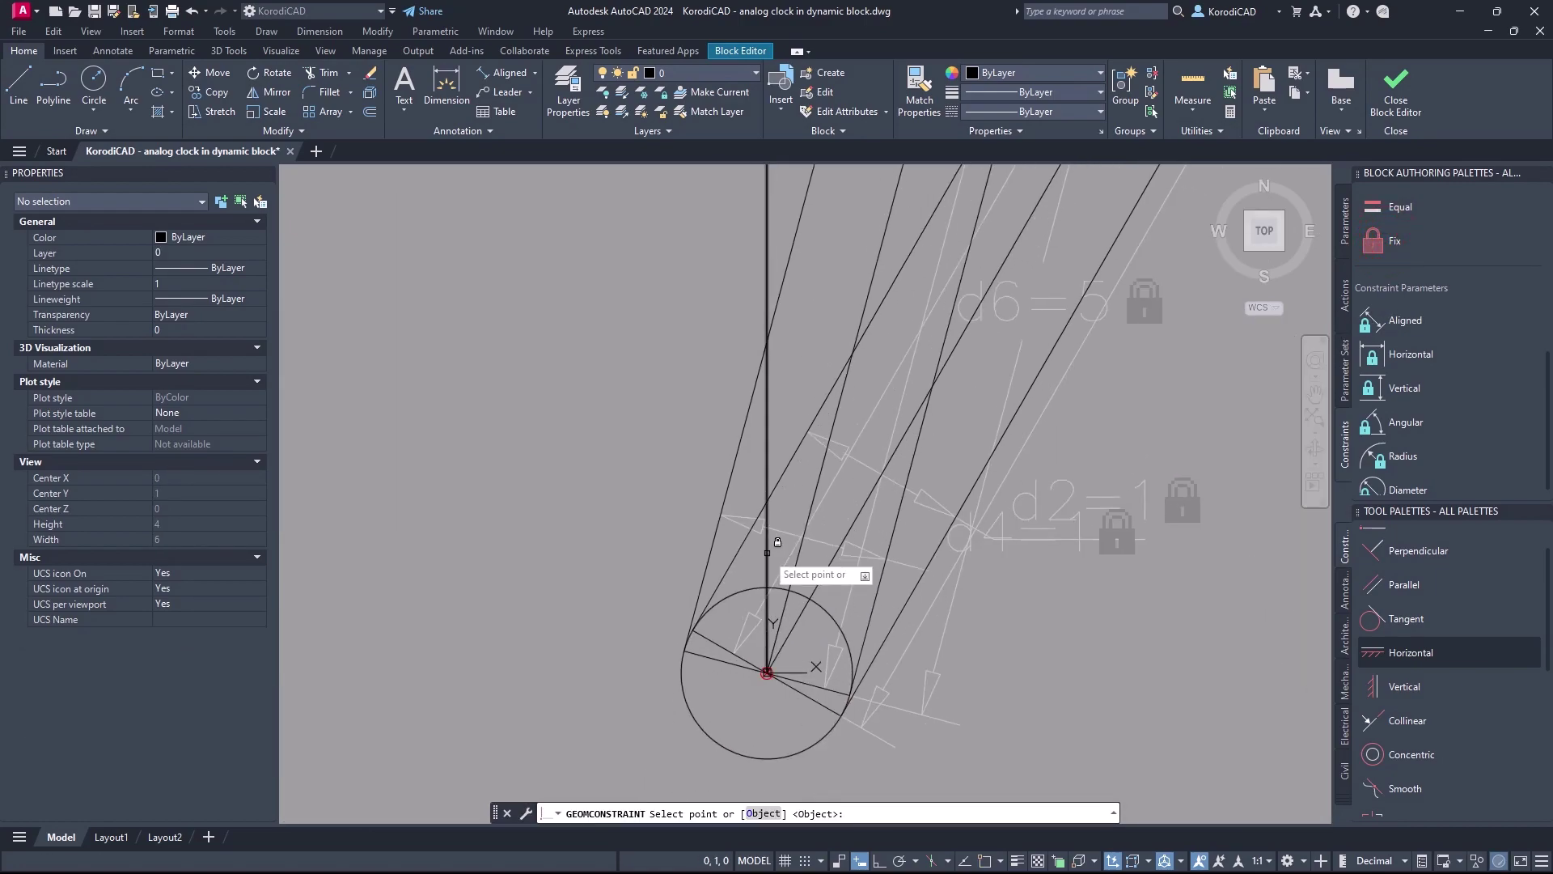
{"action": "left_click", "coordinate": [761, 548]}
{"action": "scroll", "coordinate": [791, 434], "scroll_direction": "down", "scroll_amount": 6}
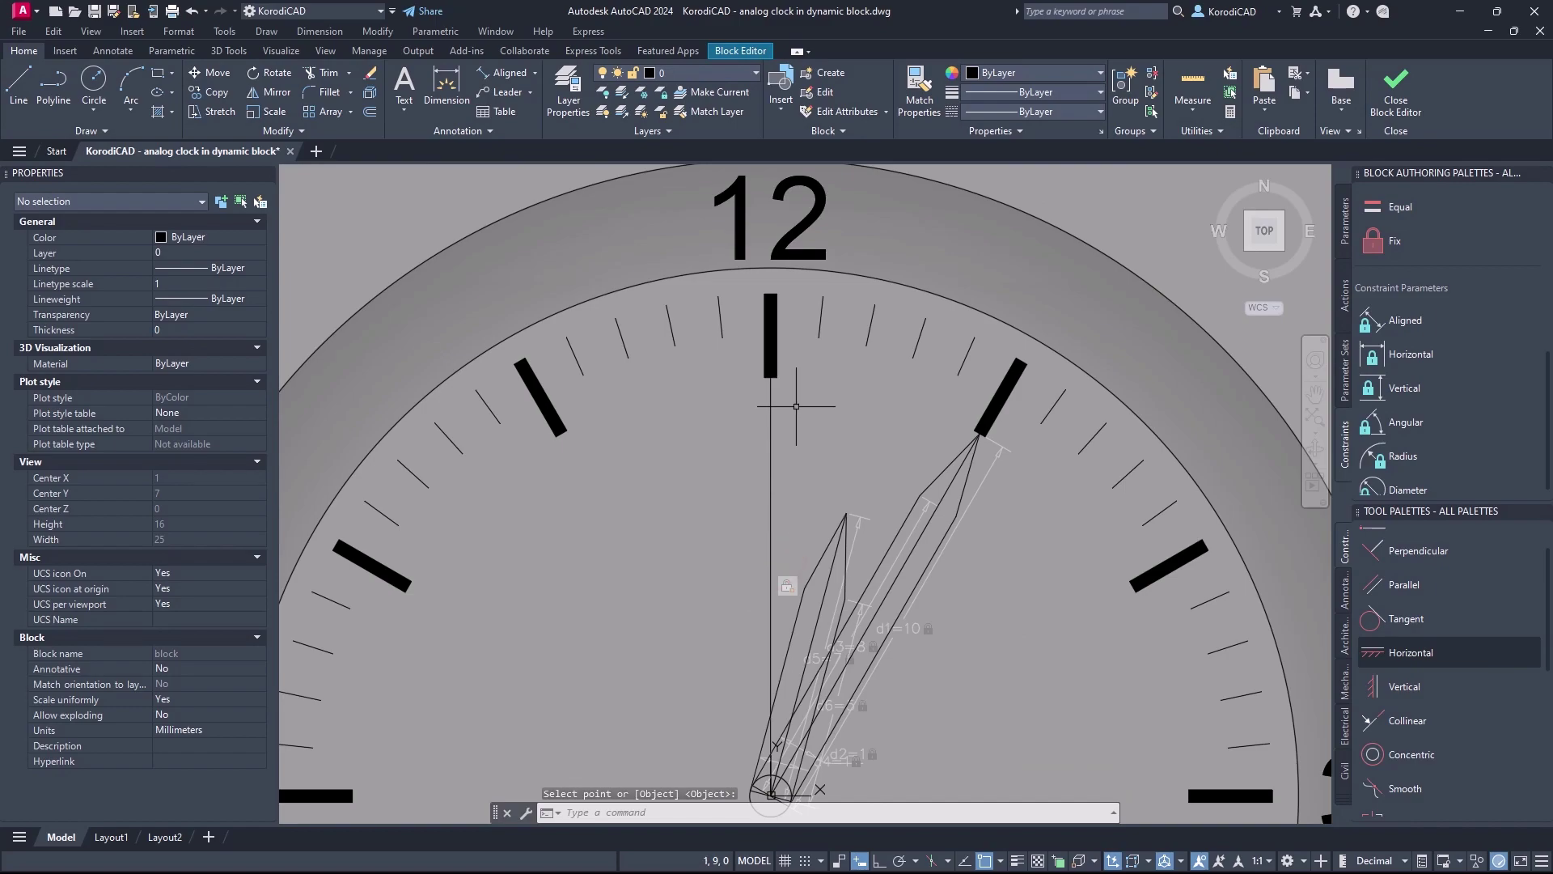
{"action": "key", "text": "Return"}
{"action": "left_click", "coordinate": [770, 386]}
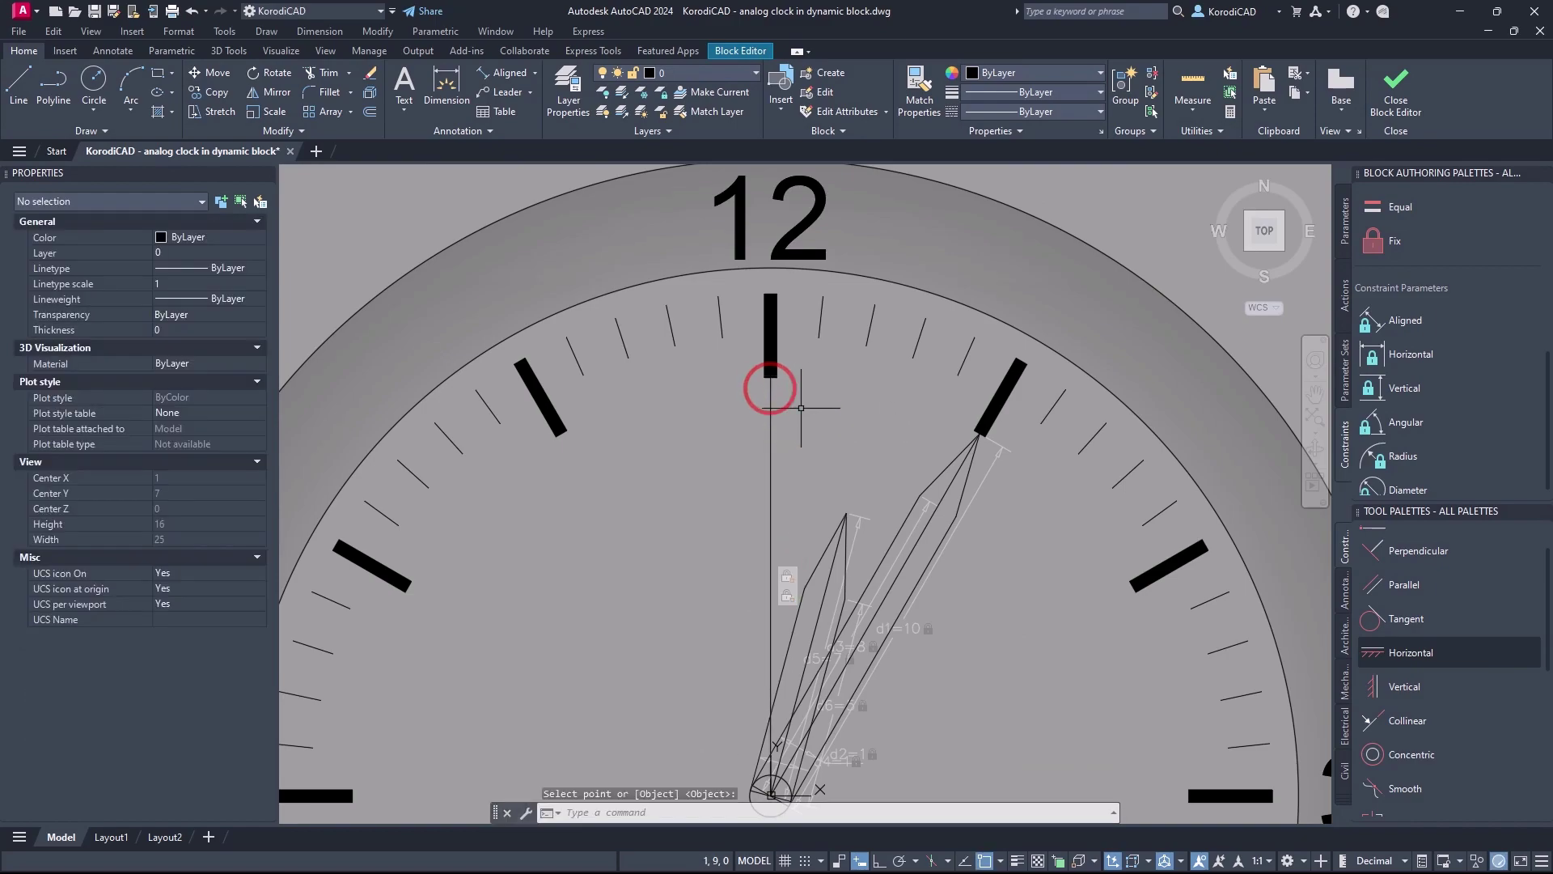
Add angular parameter CWH between the vertical line and the hour hand
{"action": "key", "text": "ctrl+z"}
{"action": "key", "text": "ctrl+z"}
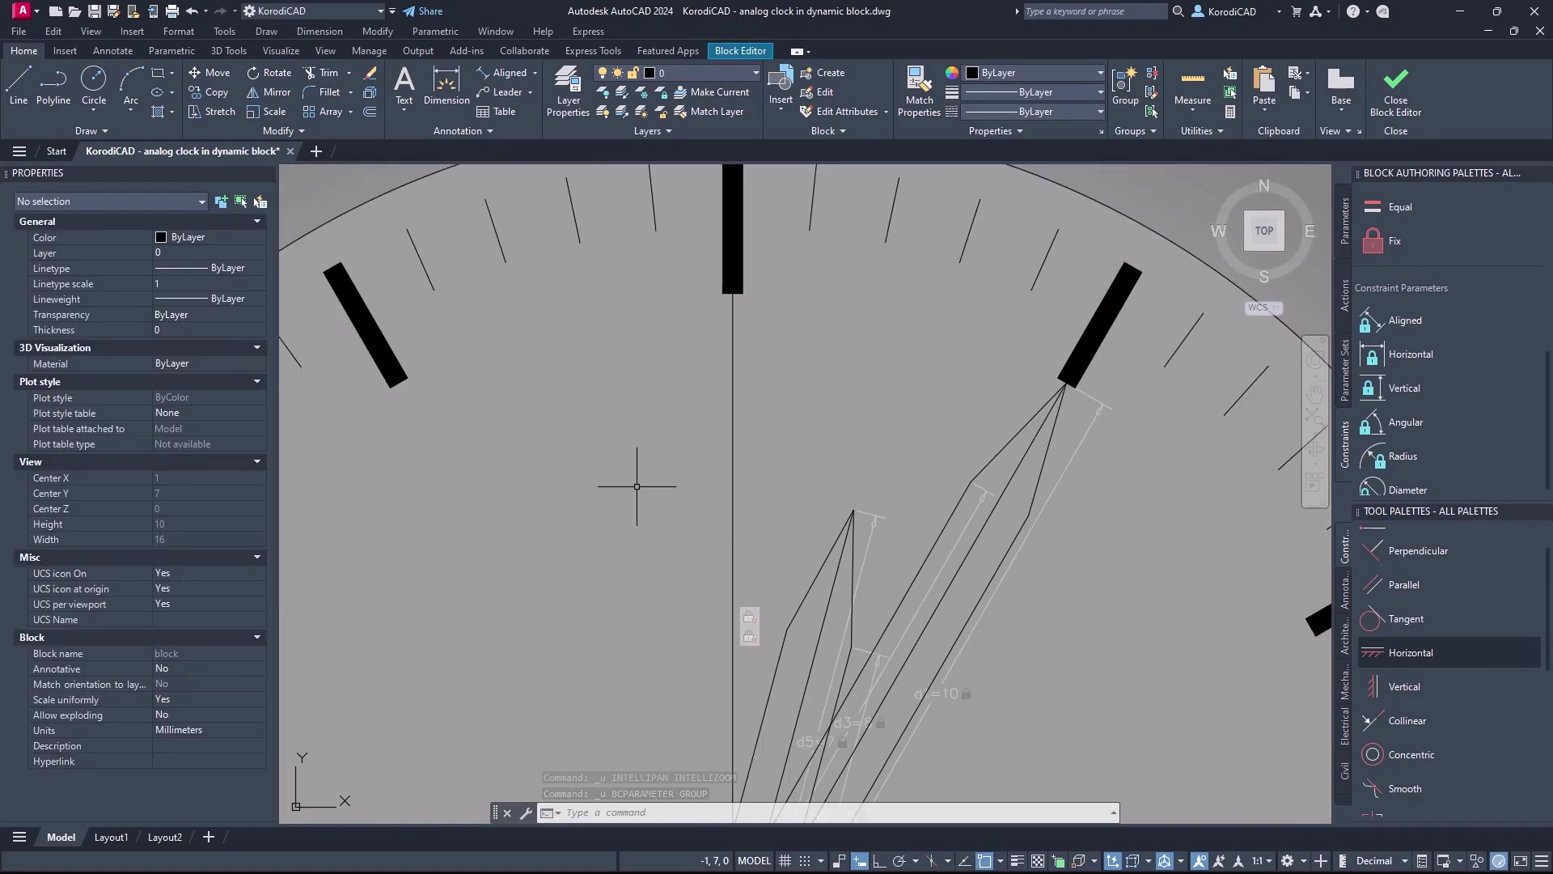
{"action": "left_click", "coordinate": [1385, 421]}
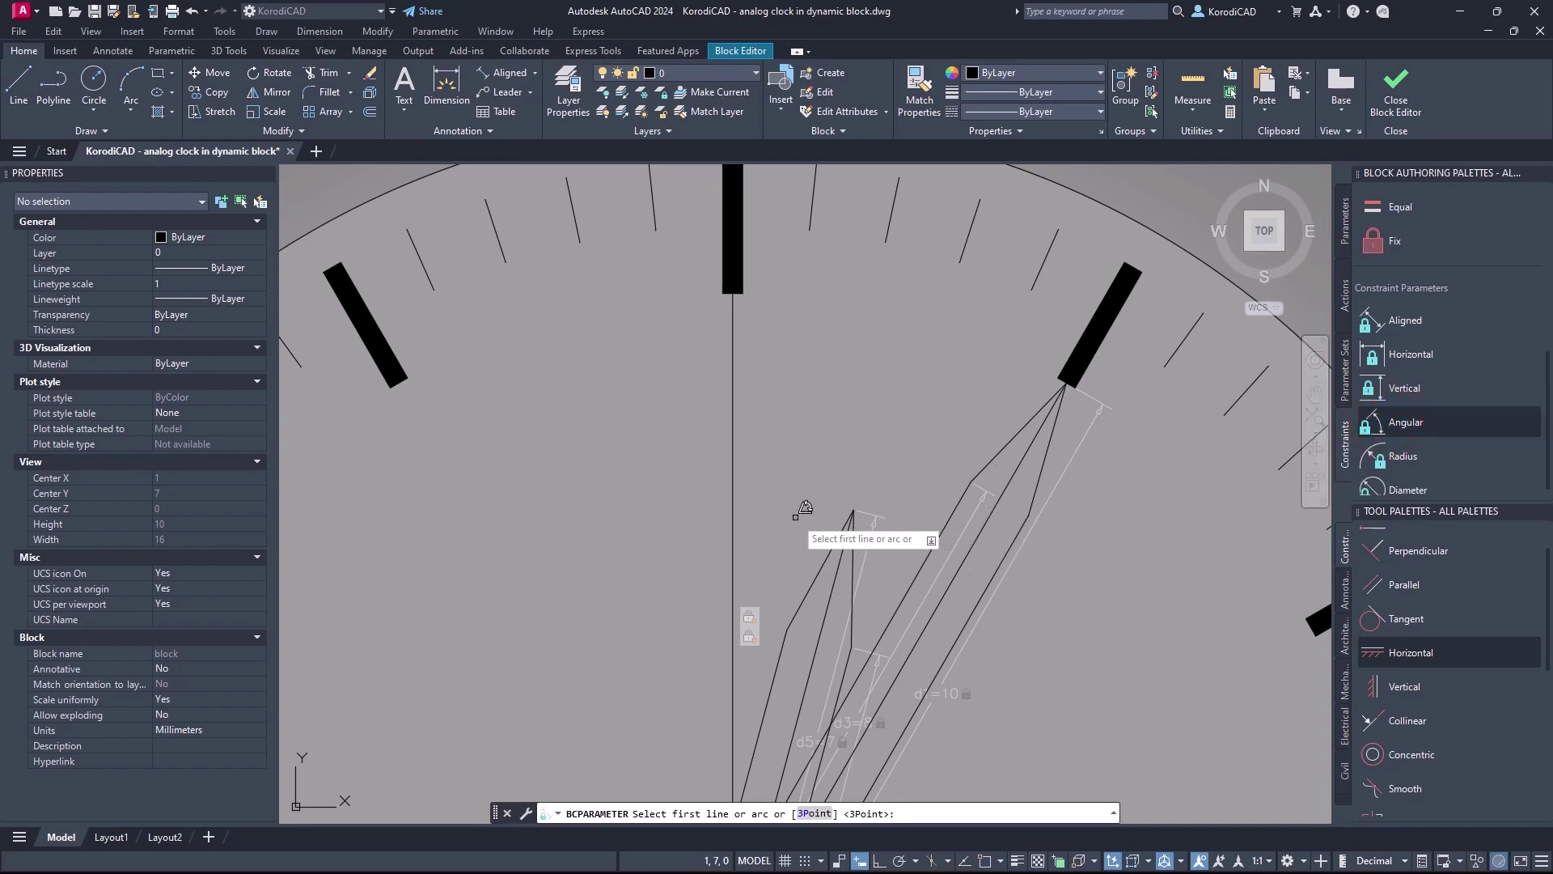
{"action": "left_click", "coordinate": [731, 478]}
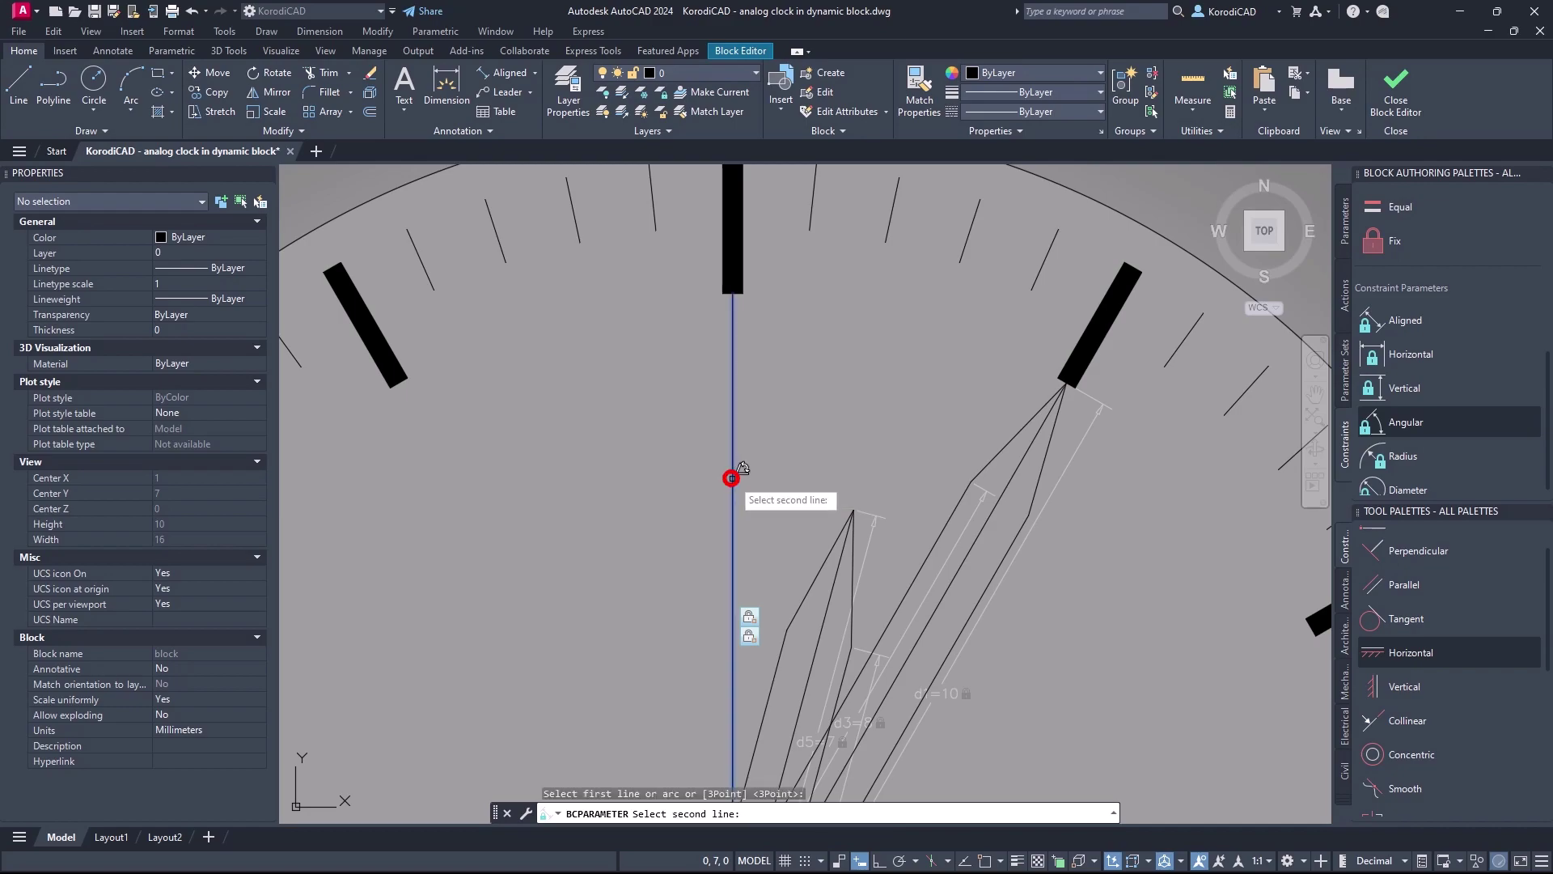
{"action": "left_click", "coordinate": [848, 530]}
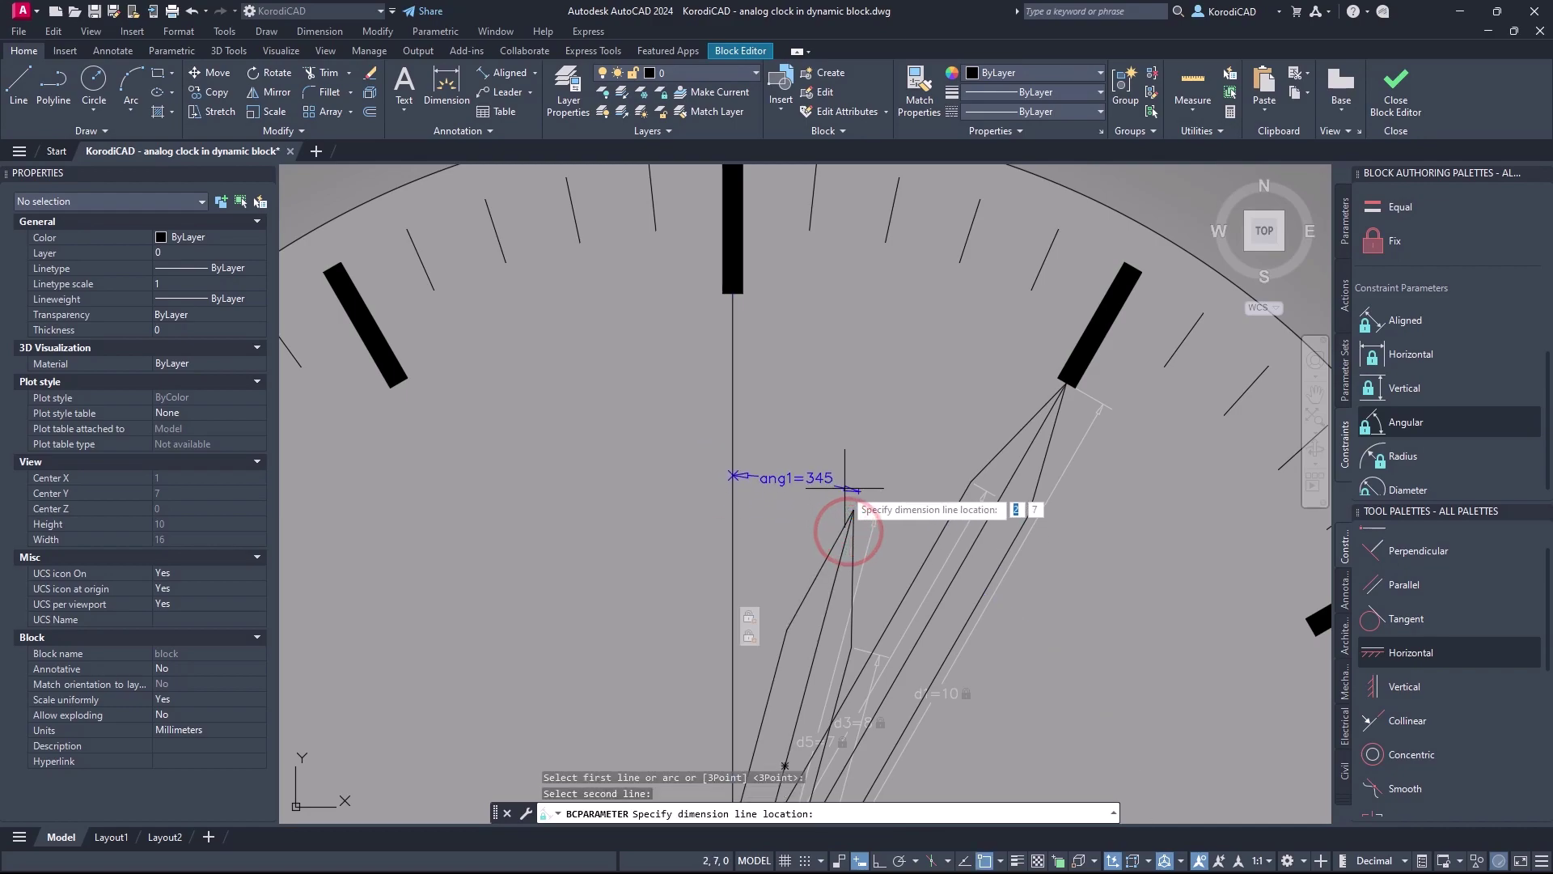
{"action": "left_click", "coordinate": [846, 487]}
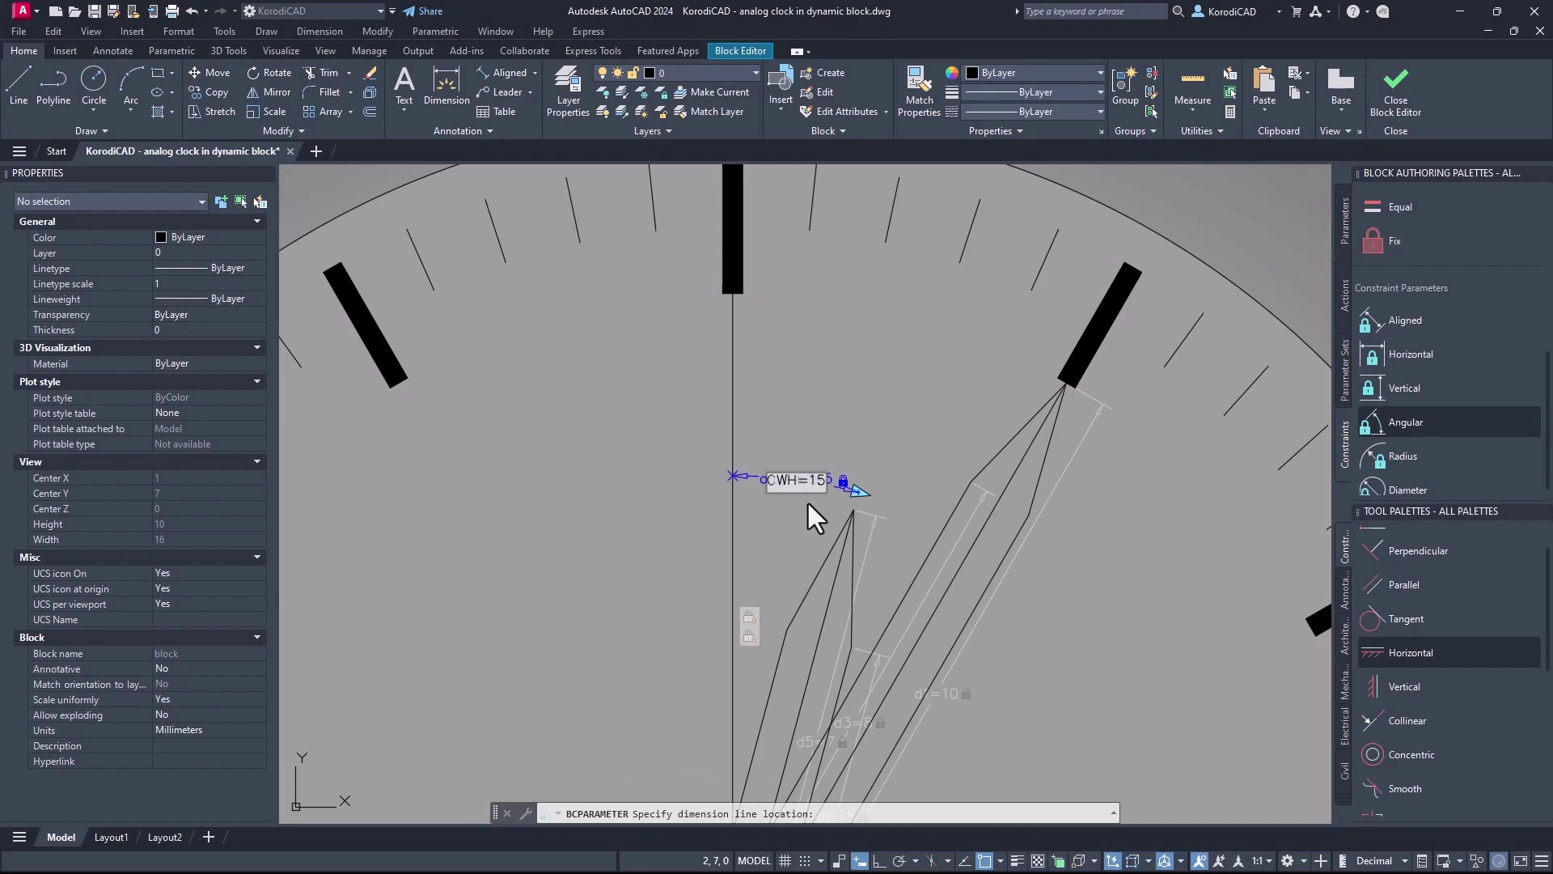
{"action": "type", "text": "CWH"}
{"action": "key", "text": "Return"}
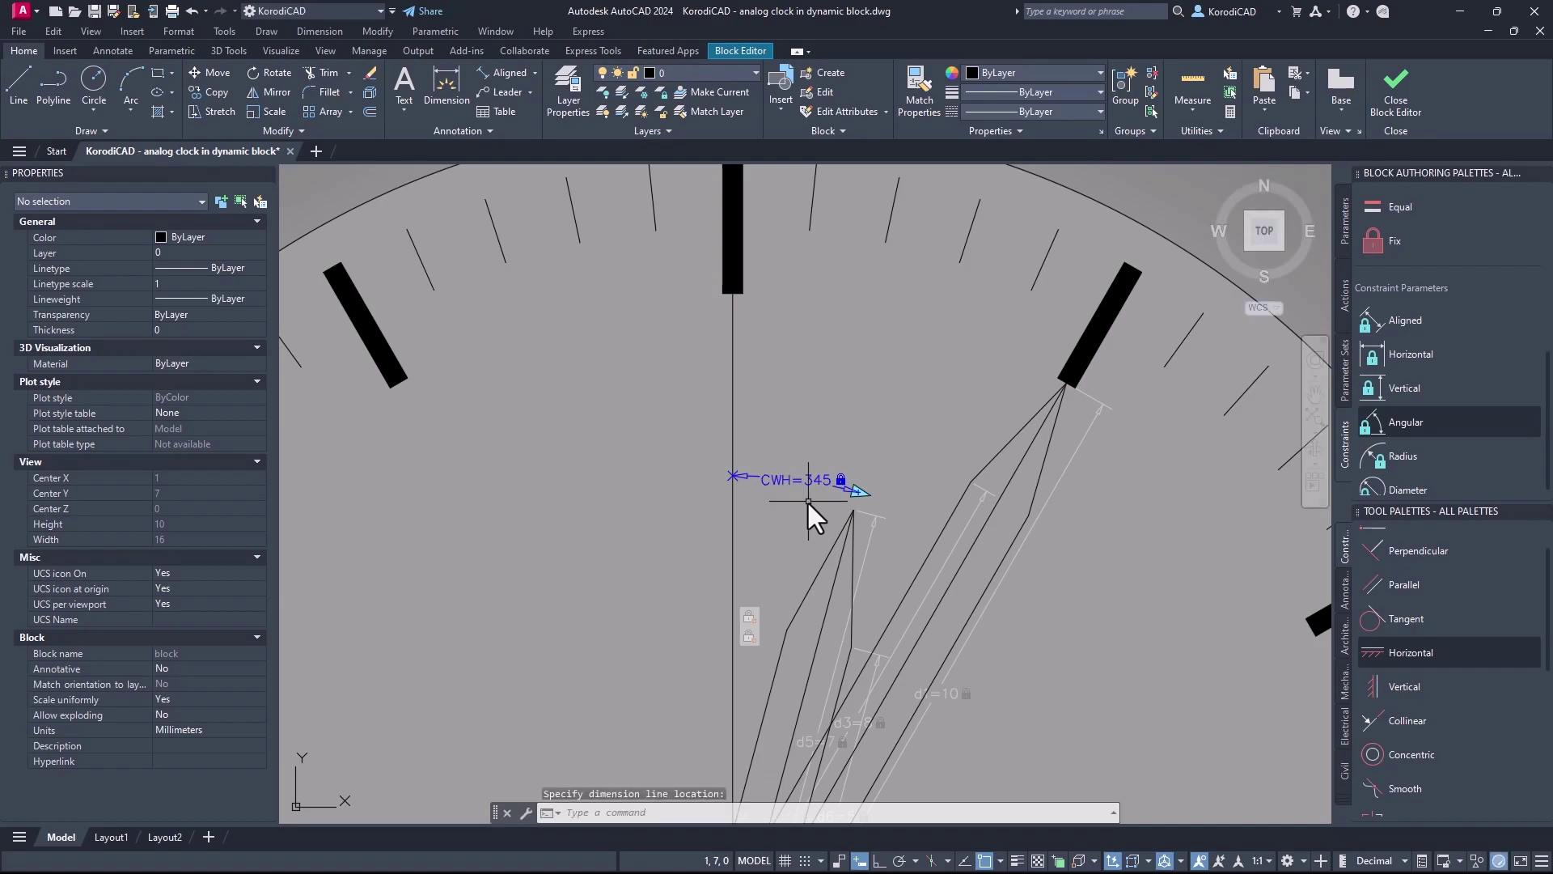
Add angular parameter CWmin between the vertical line and the minute hand
{"action": "key", "text": "Return"}
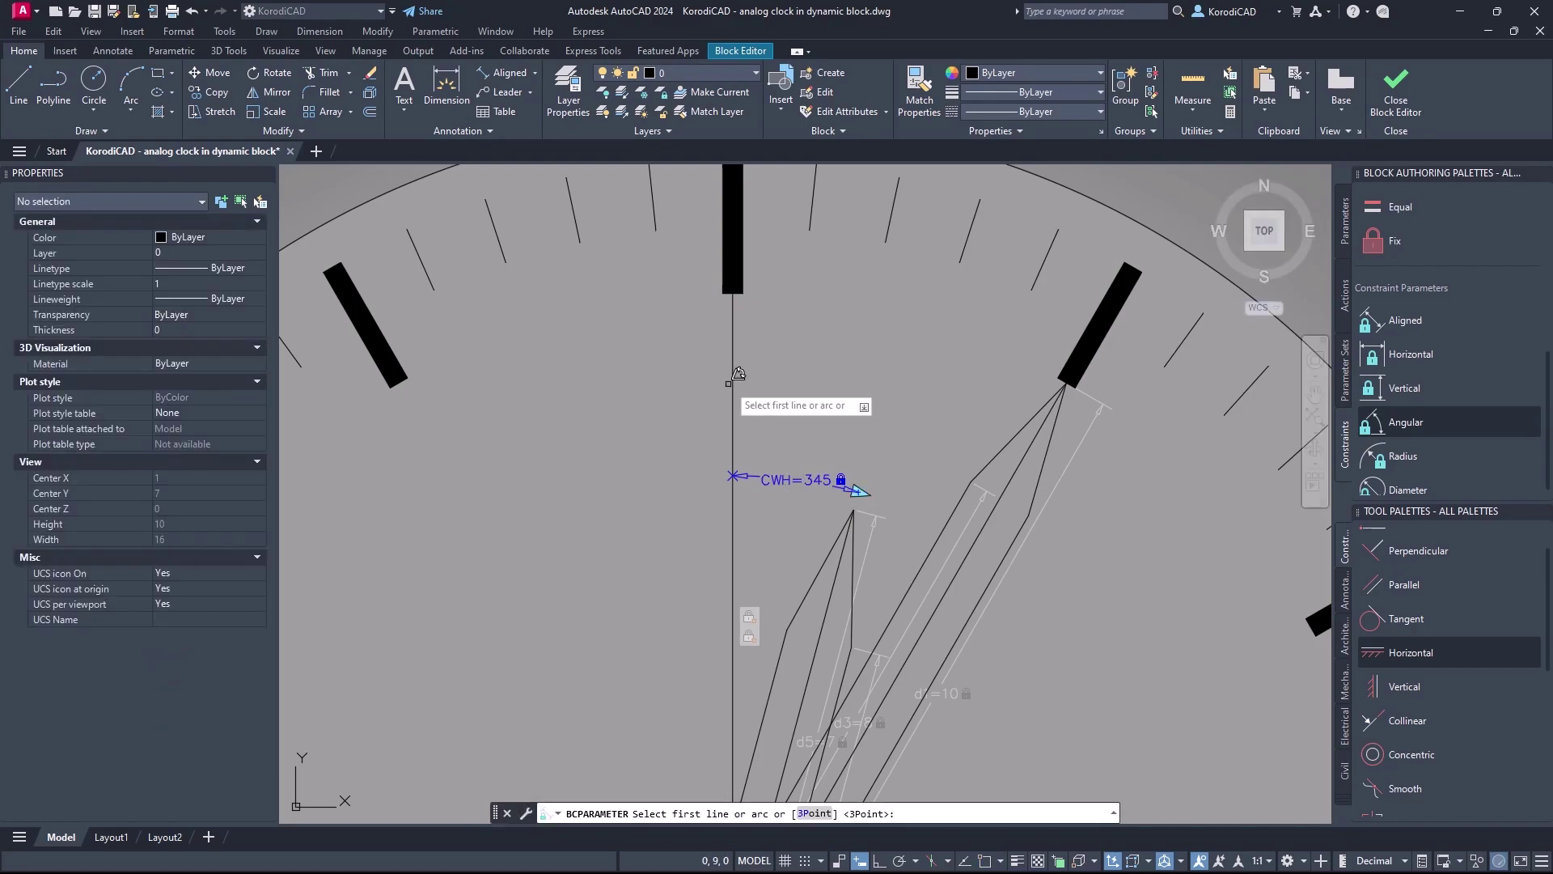
{"action": "left_click", "coordinate": [733, 387]}
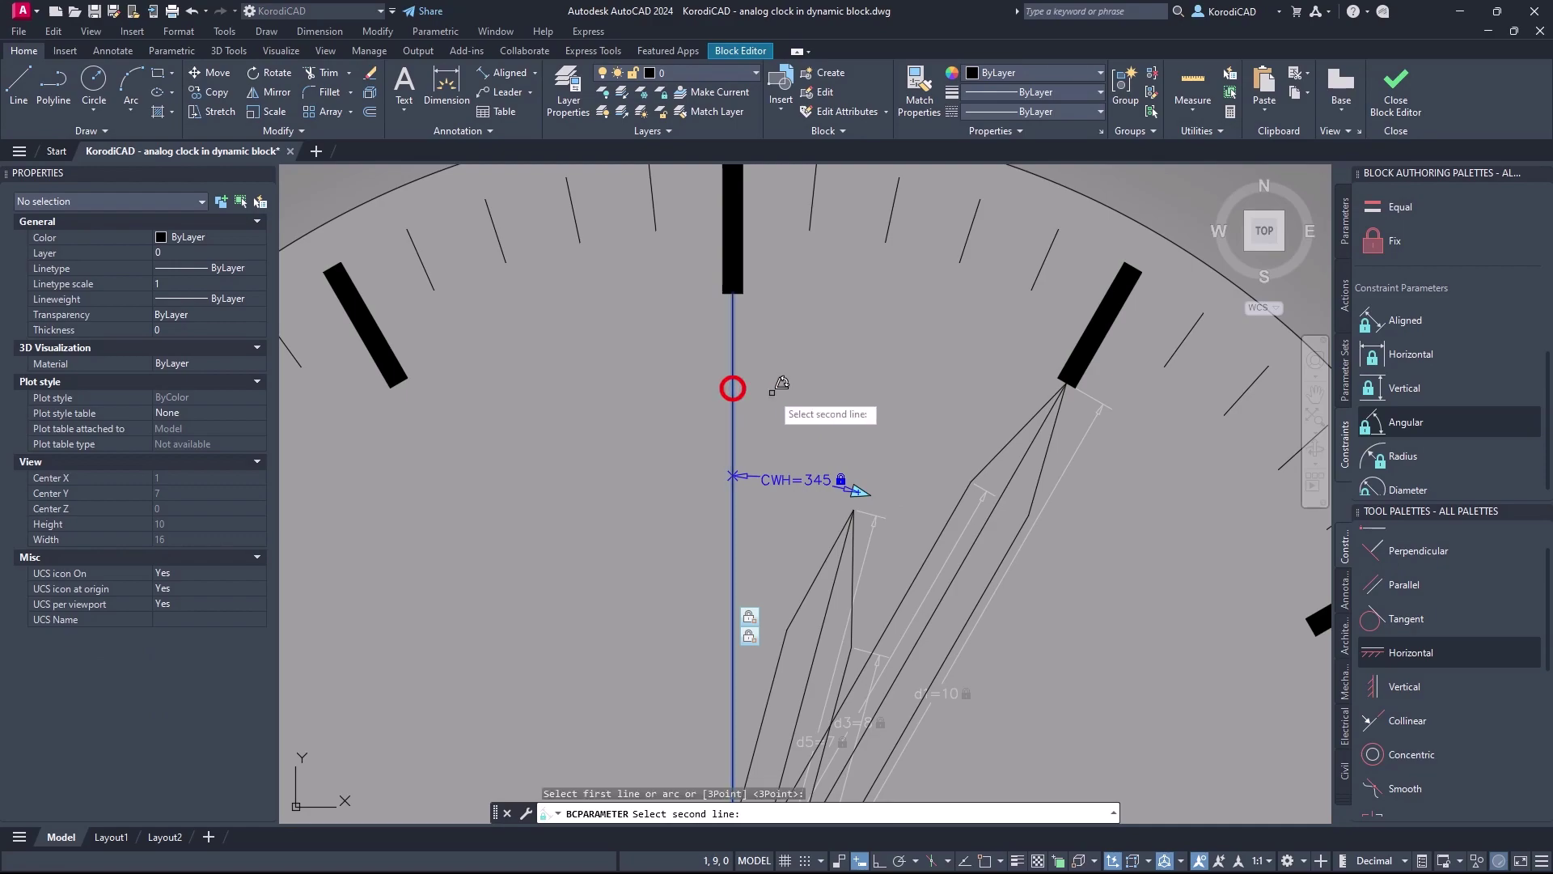
{"action": "left_click", "coordinate": [1036, 443]}
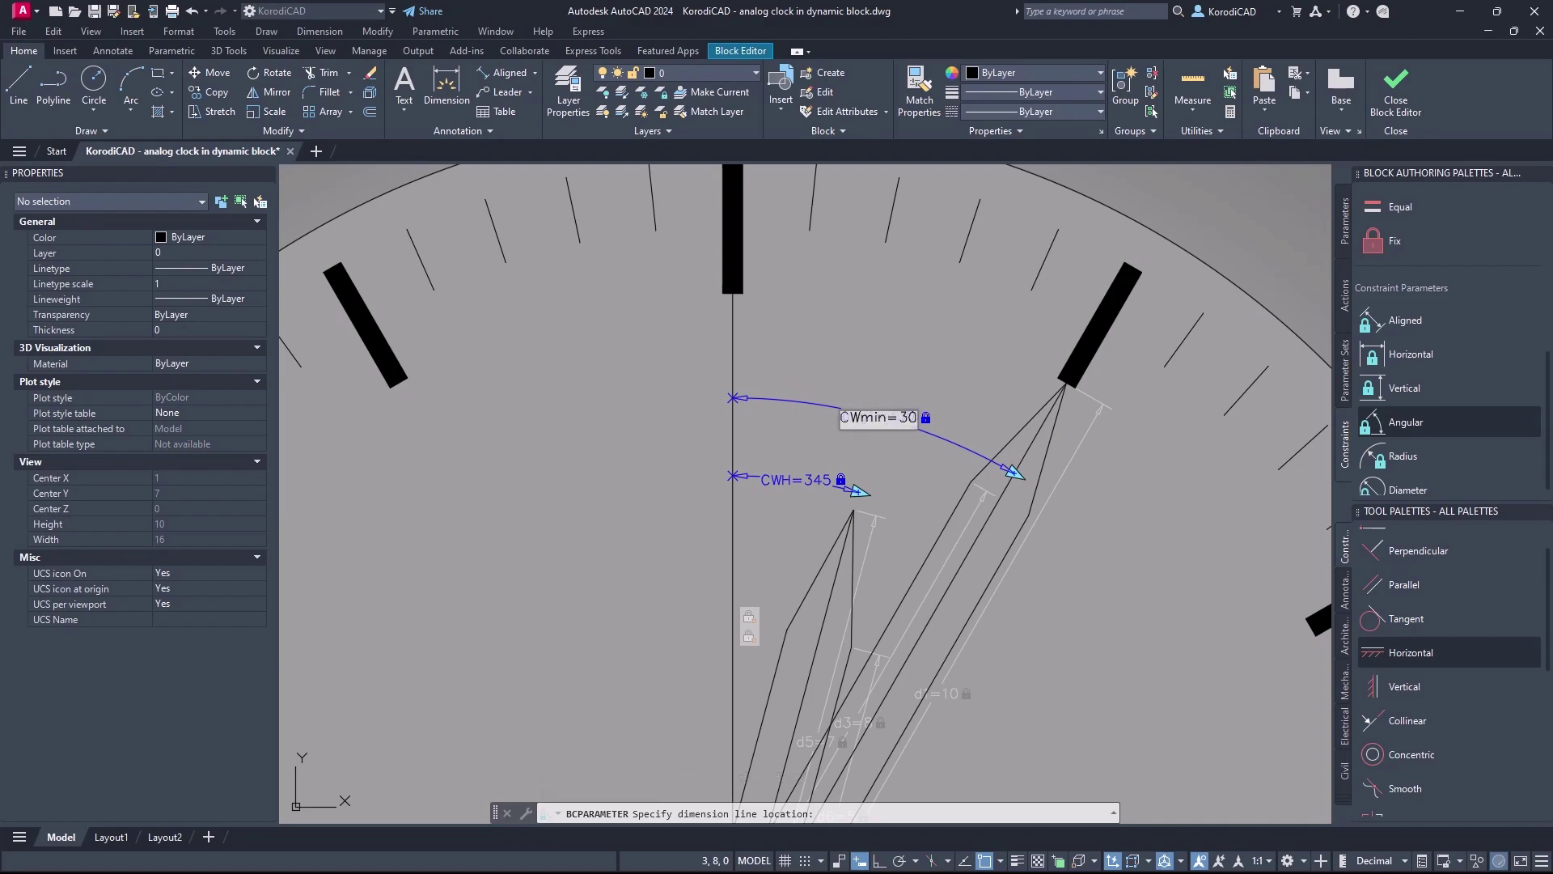
{"action": "type", "text": "CWmin"}
{"action": "left_click", "coordinate": [926, 431]}
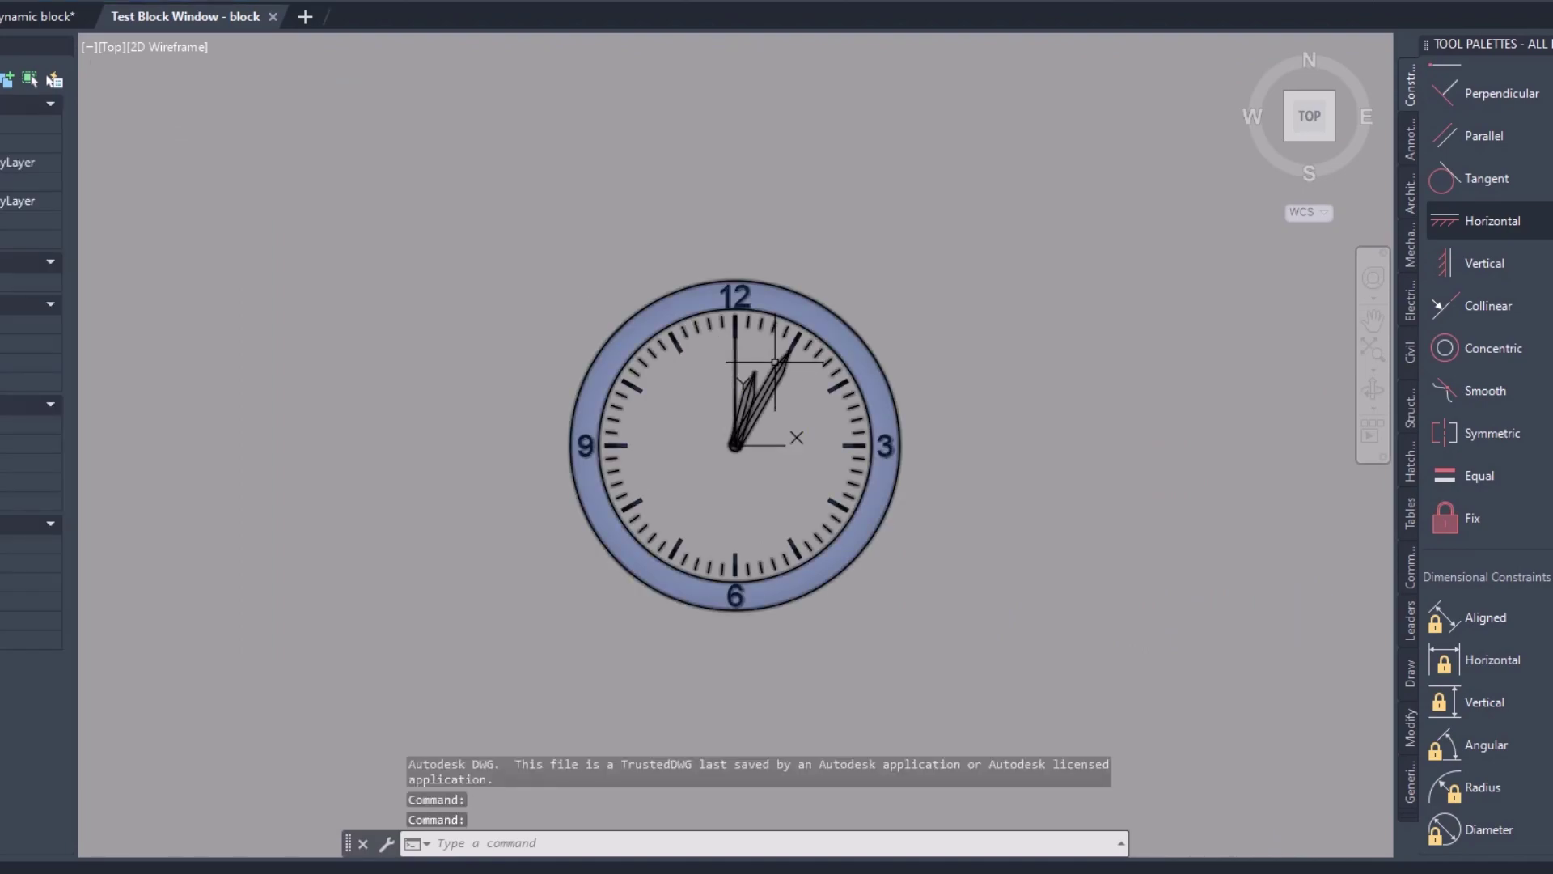
{"action": "left_click", "coordinate": [775, 361]}
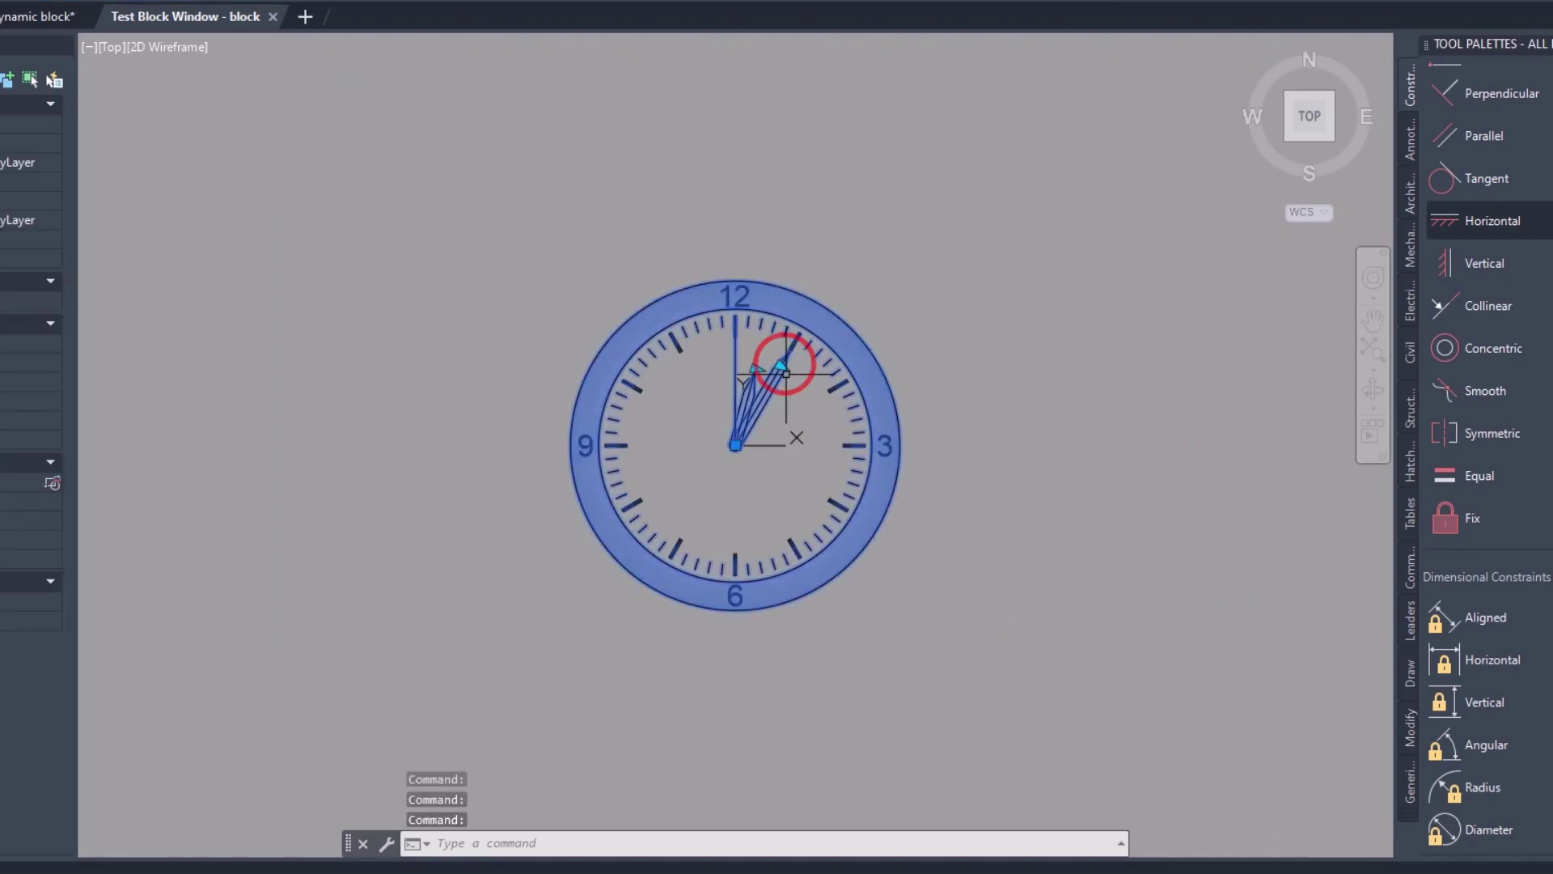
{"action": "left_click", "coordinate": [781, 366]}
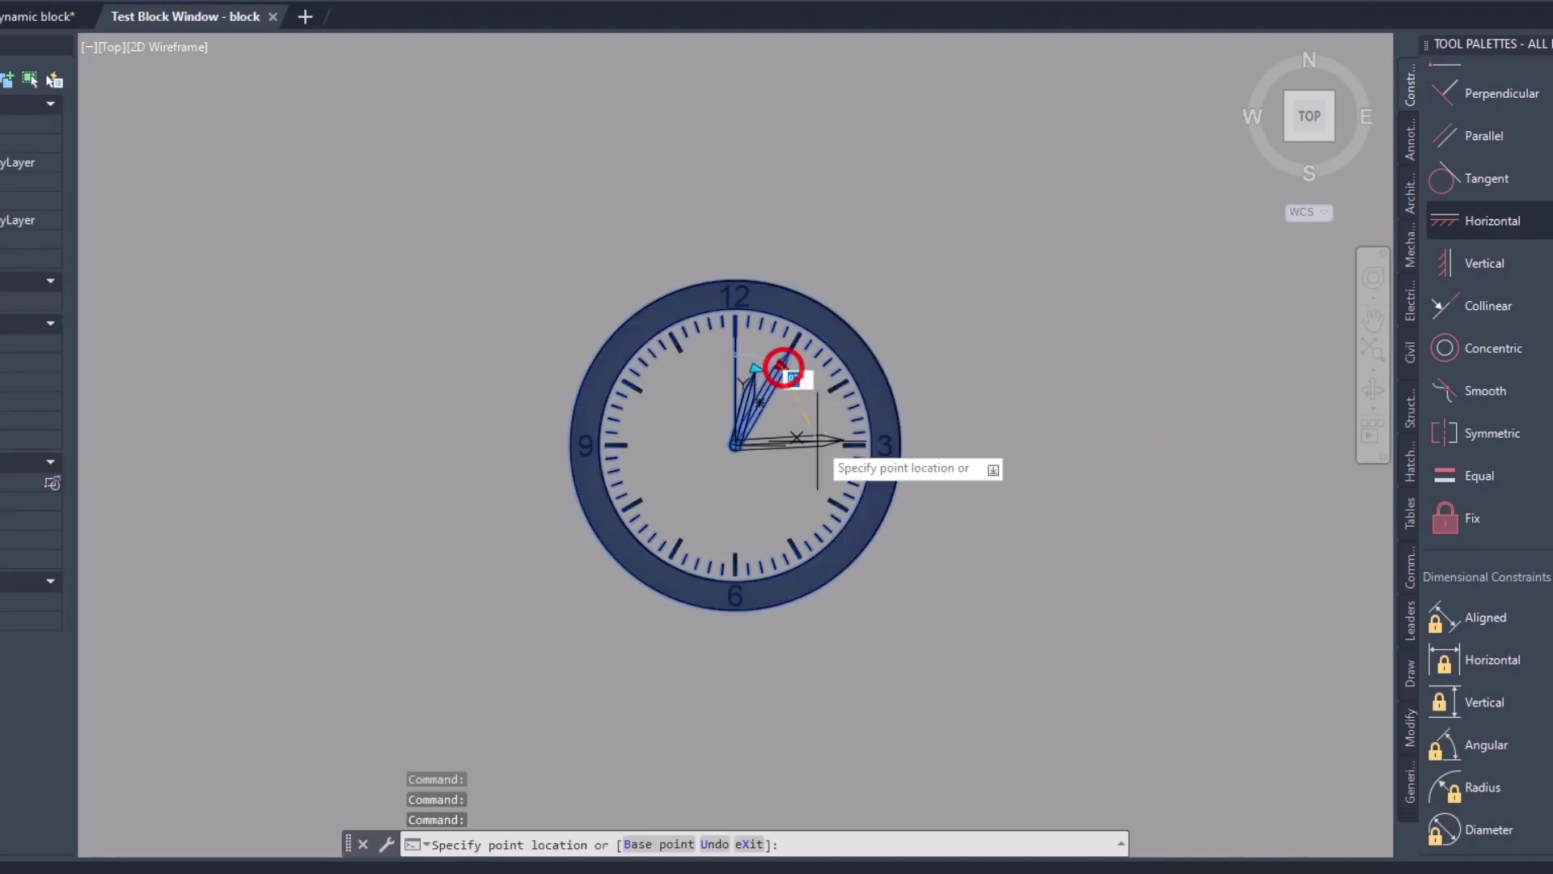
{"action": "left_click", "coordinate": [676, 438]}
{"action": "left_click", "coordinate": [755, 368]}
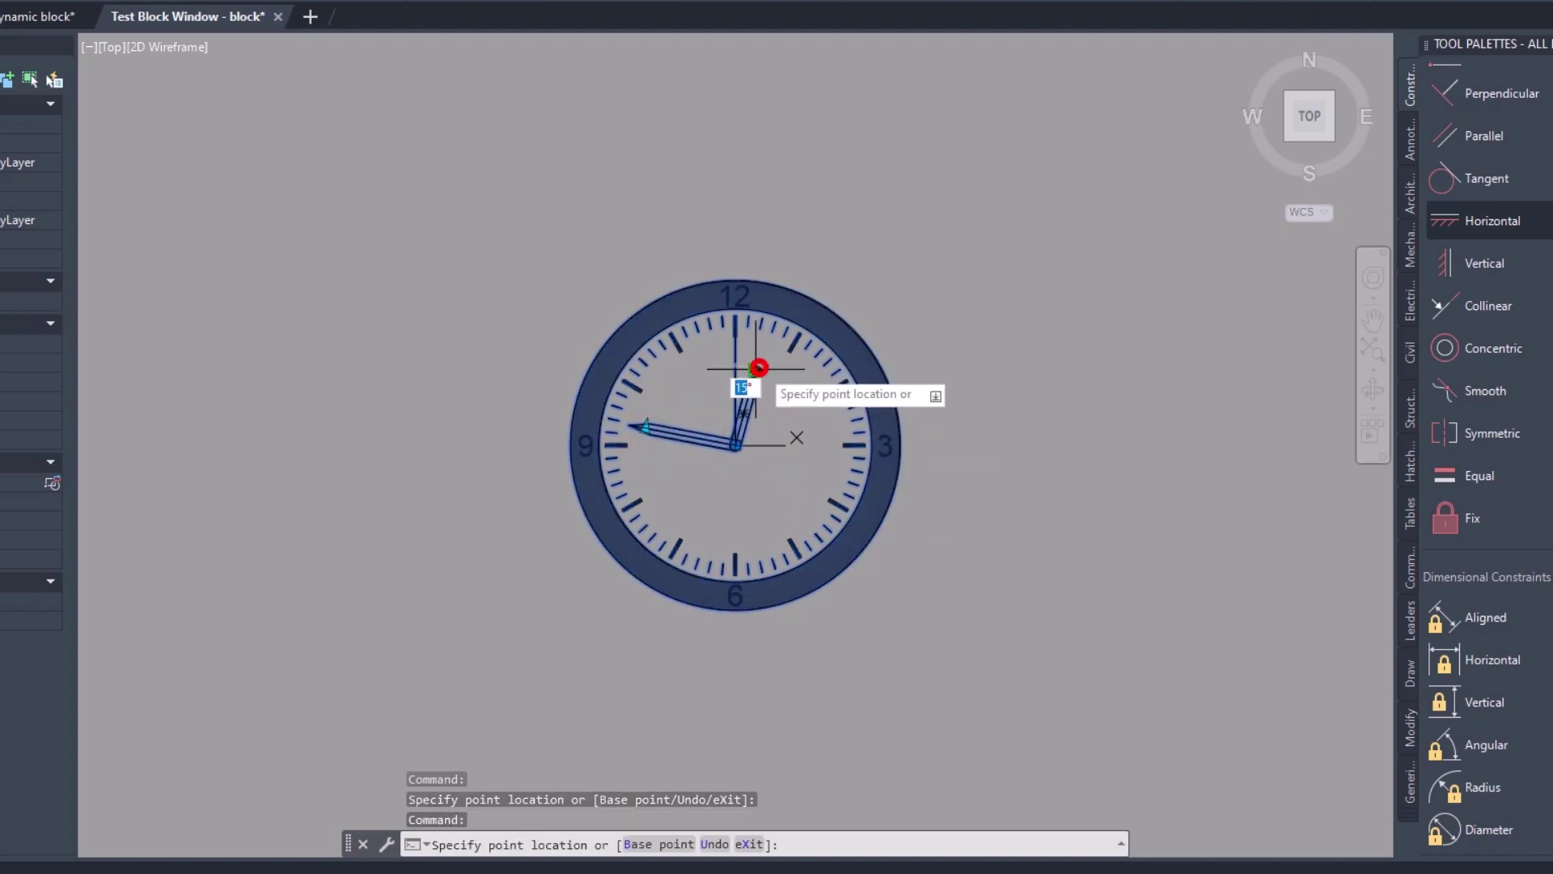
{"action": "left_click", "coordinate": [716, 497]}
{"action": "left_click", "coordinate": [645, 428]}
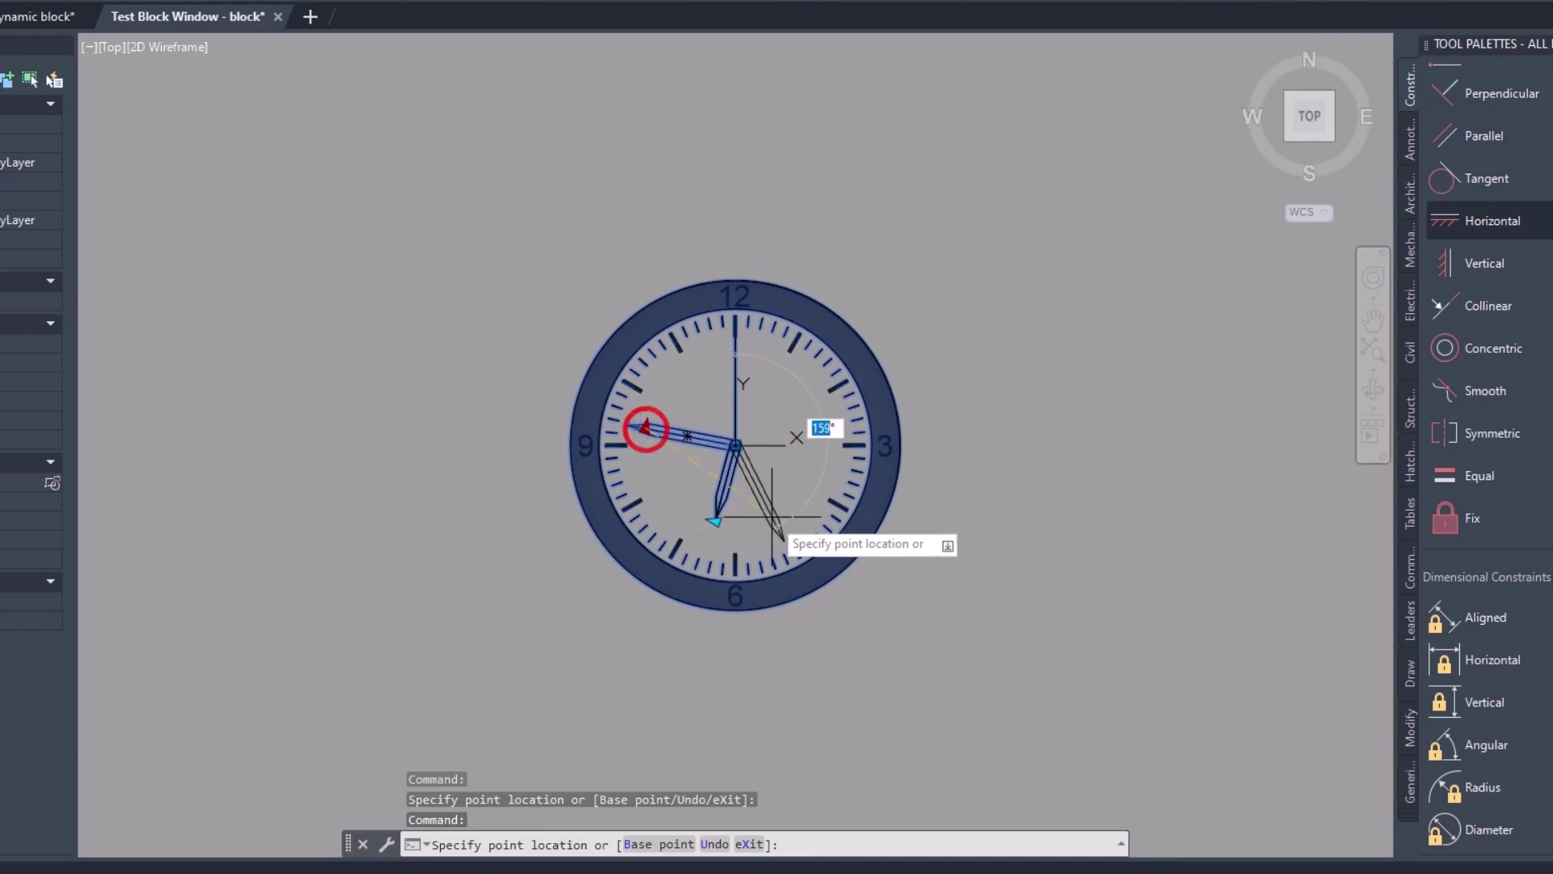
{"action": "left_click", "coordinate": [774, 393]}
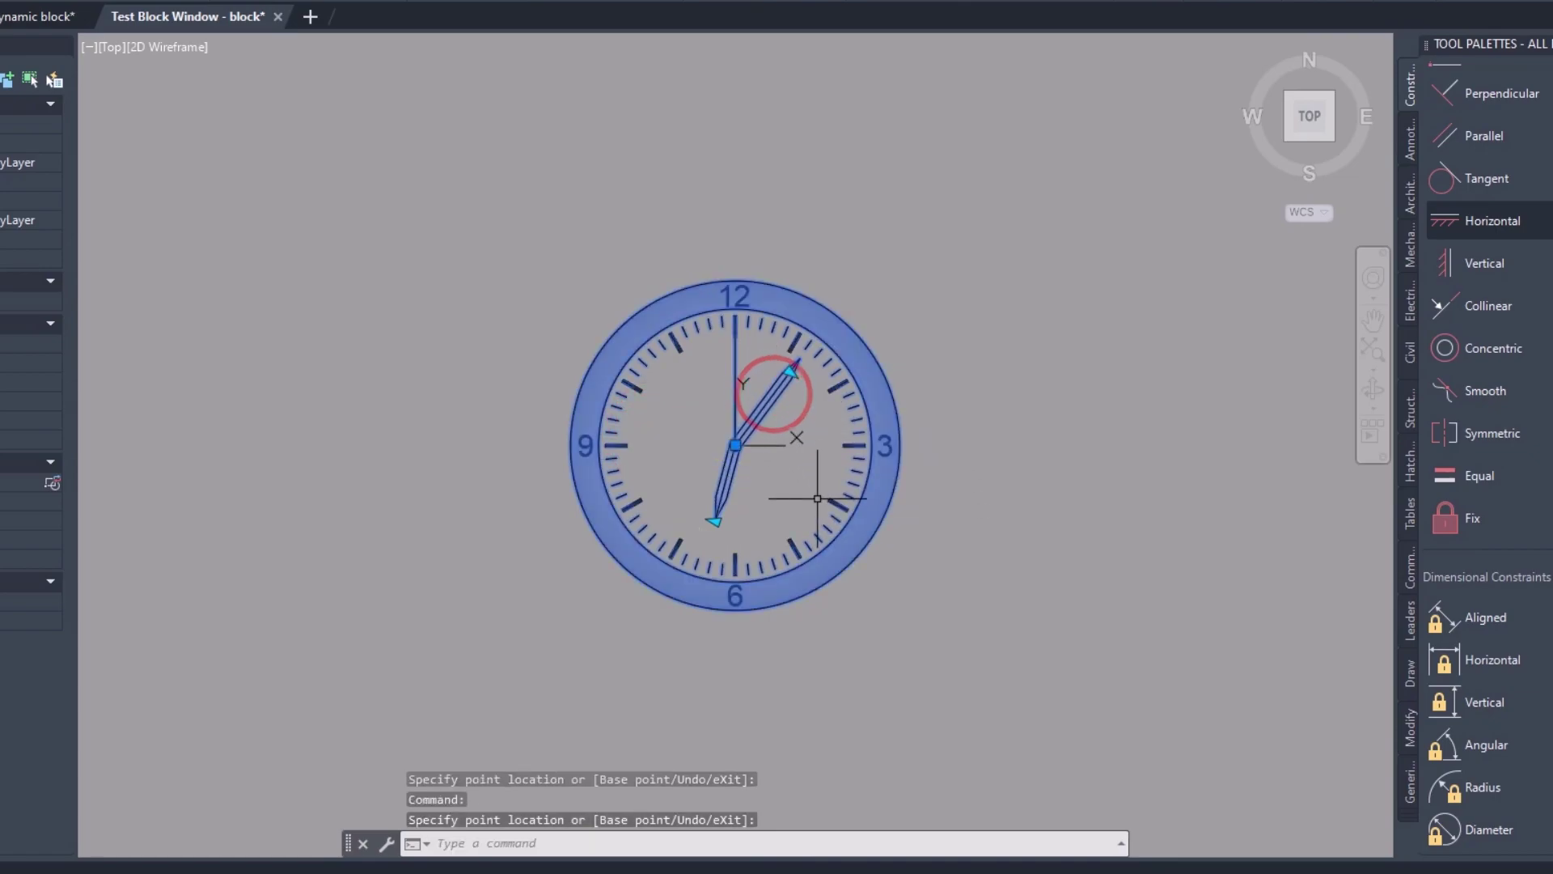
{"action": "left_click", "coordinate": [790, 372]}
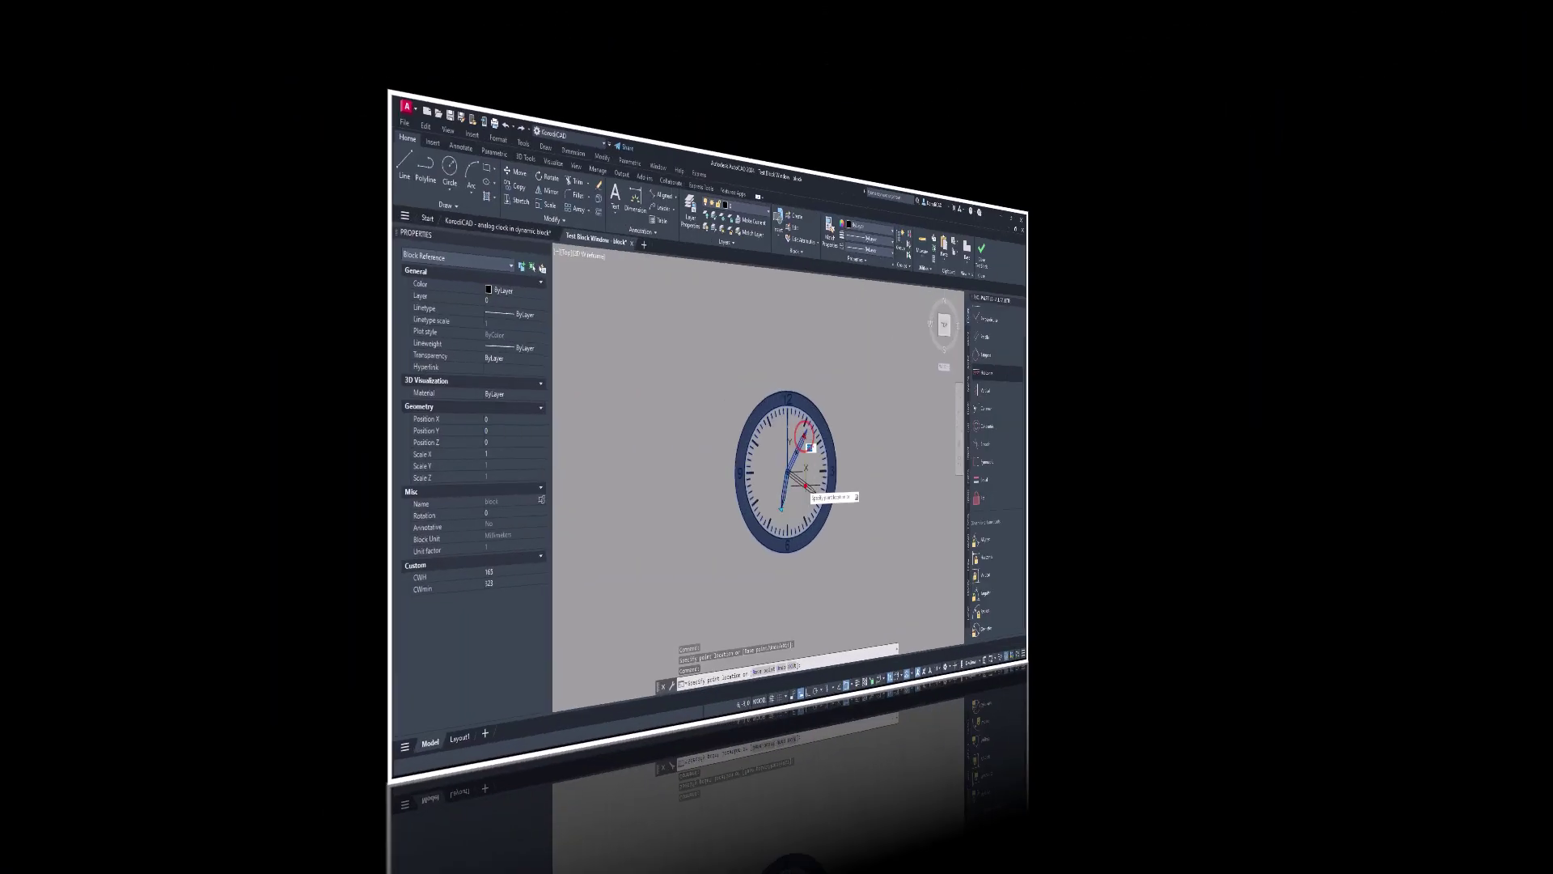
{"action": "left_click", "coordinate": [793, 475]}
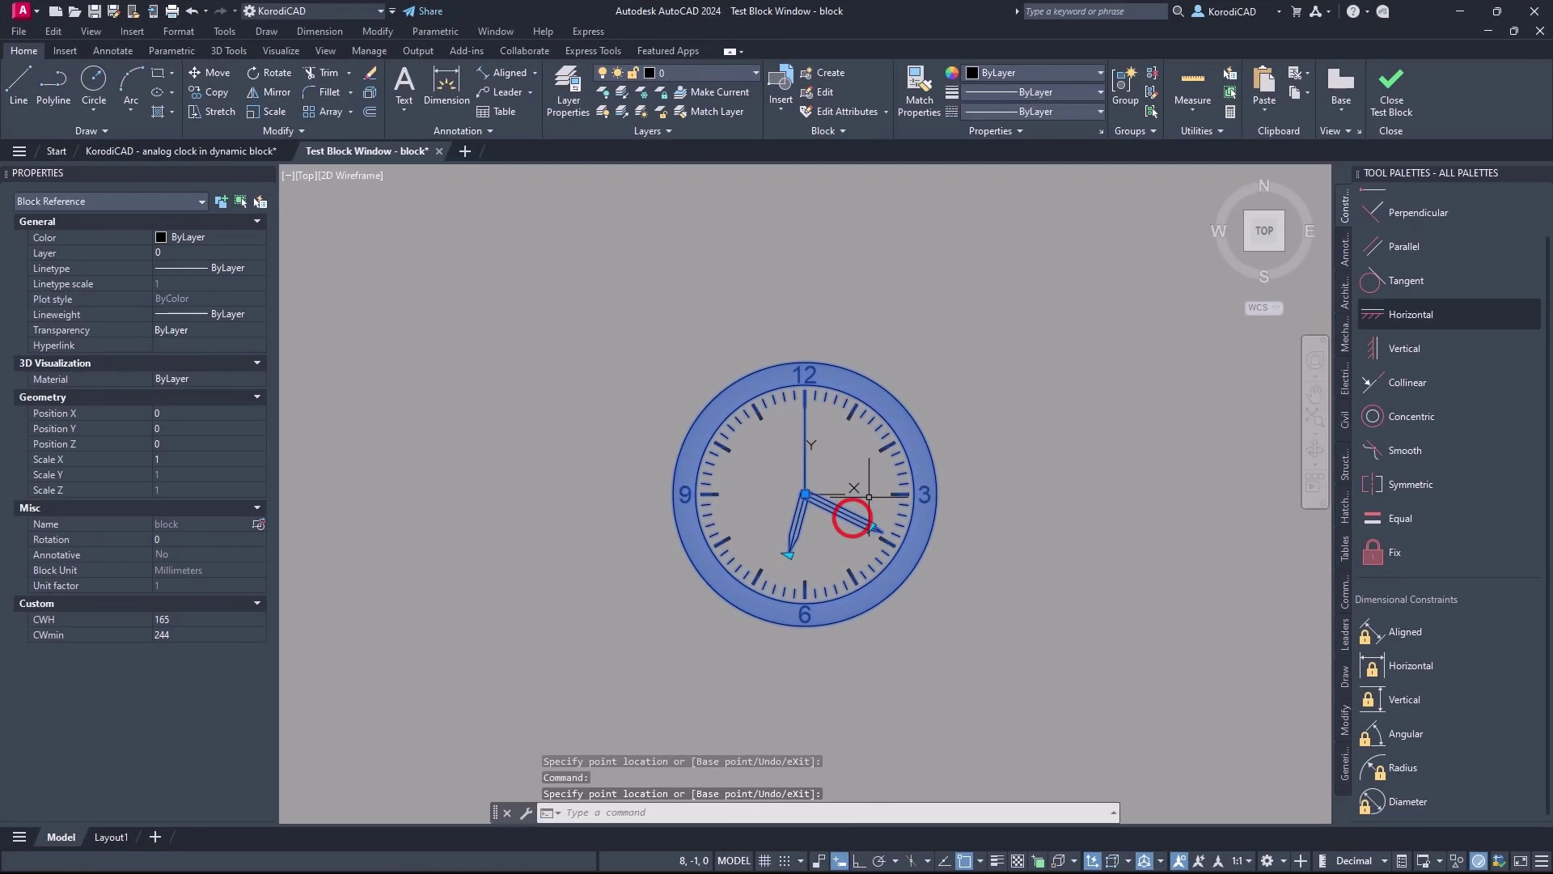
{"action": "left_click", "coordinate": [439, 151]}
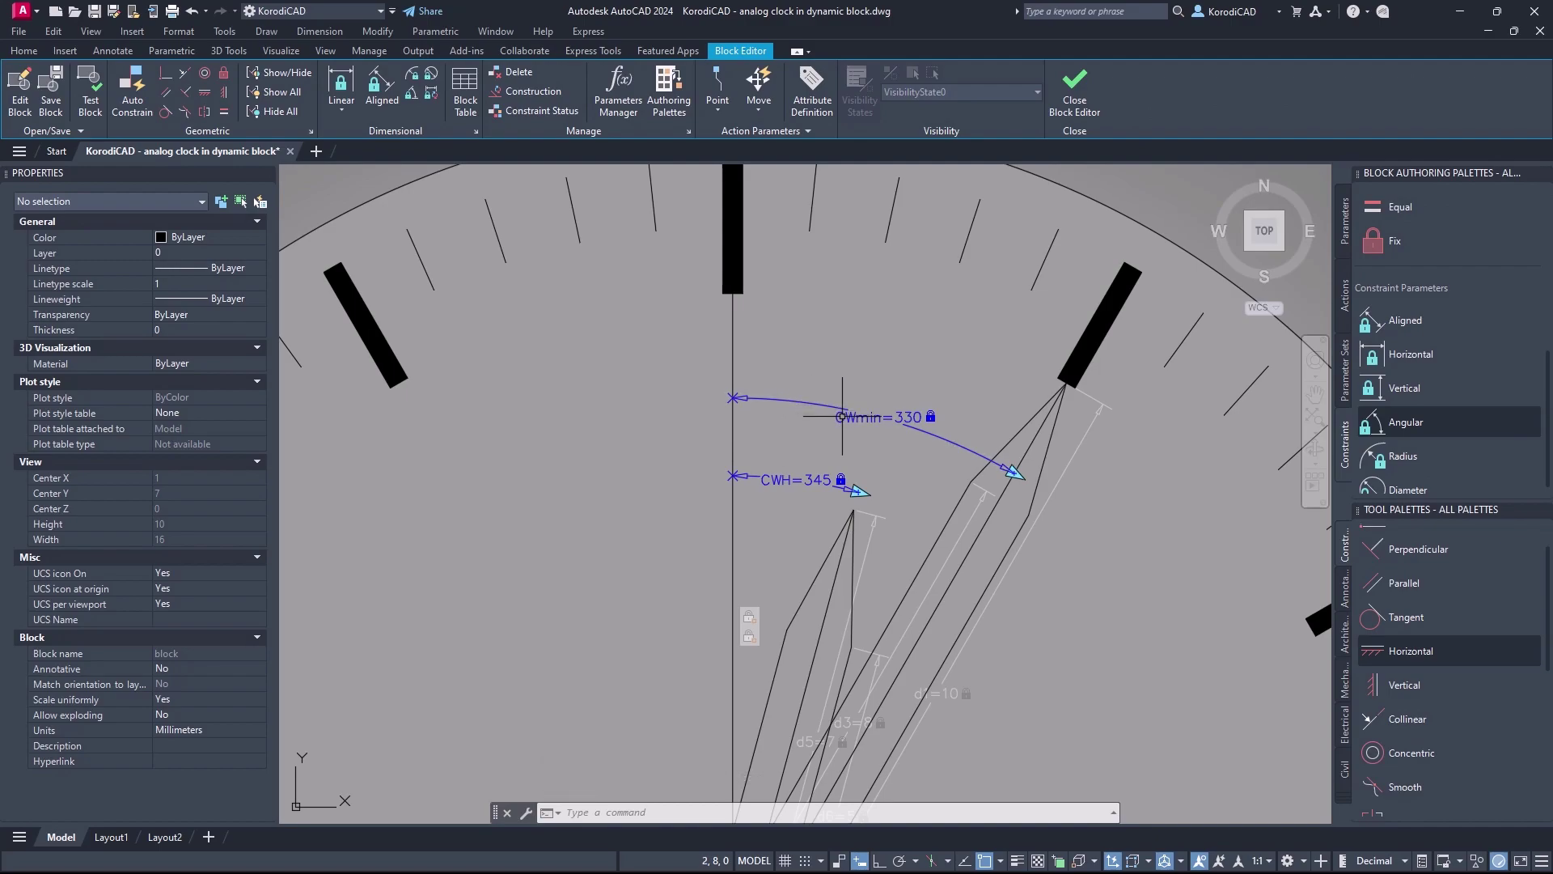
Set Number of Grips to 0 for the CWmin and CWH angle parameters
{"action": "left_click", "coordinate": [833, 414]}
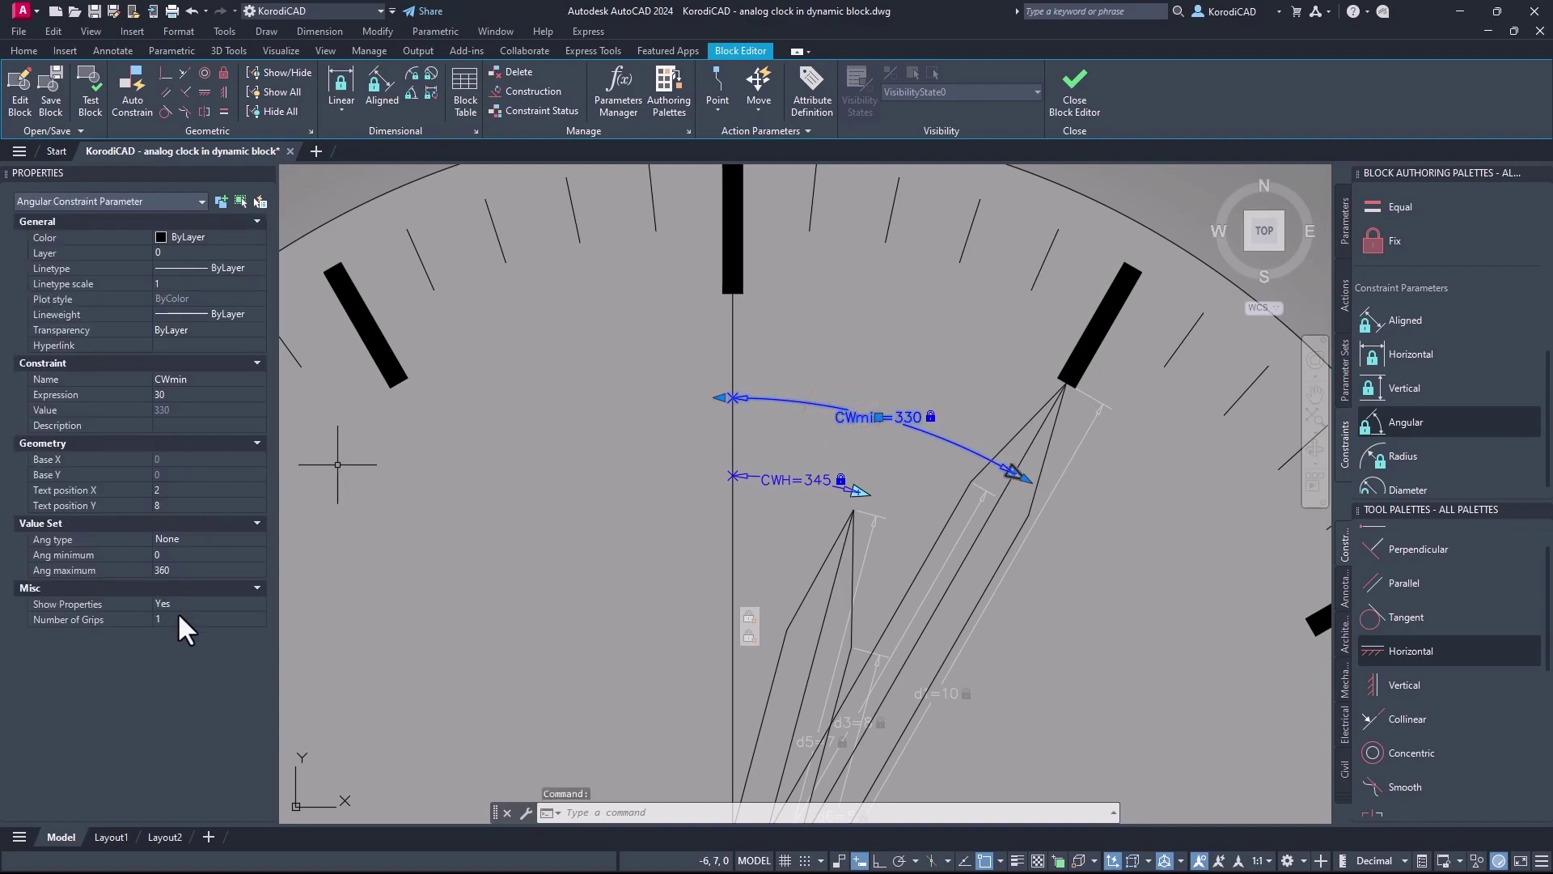
{"action": "left_click", "coordinate": [180, 619]}
{"action": "left_click", "coordinate": [183, 634]}
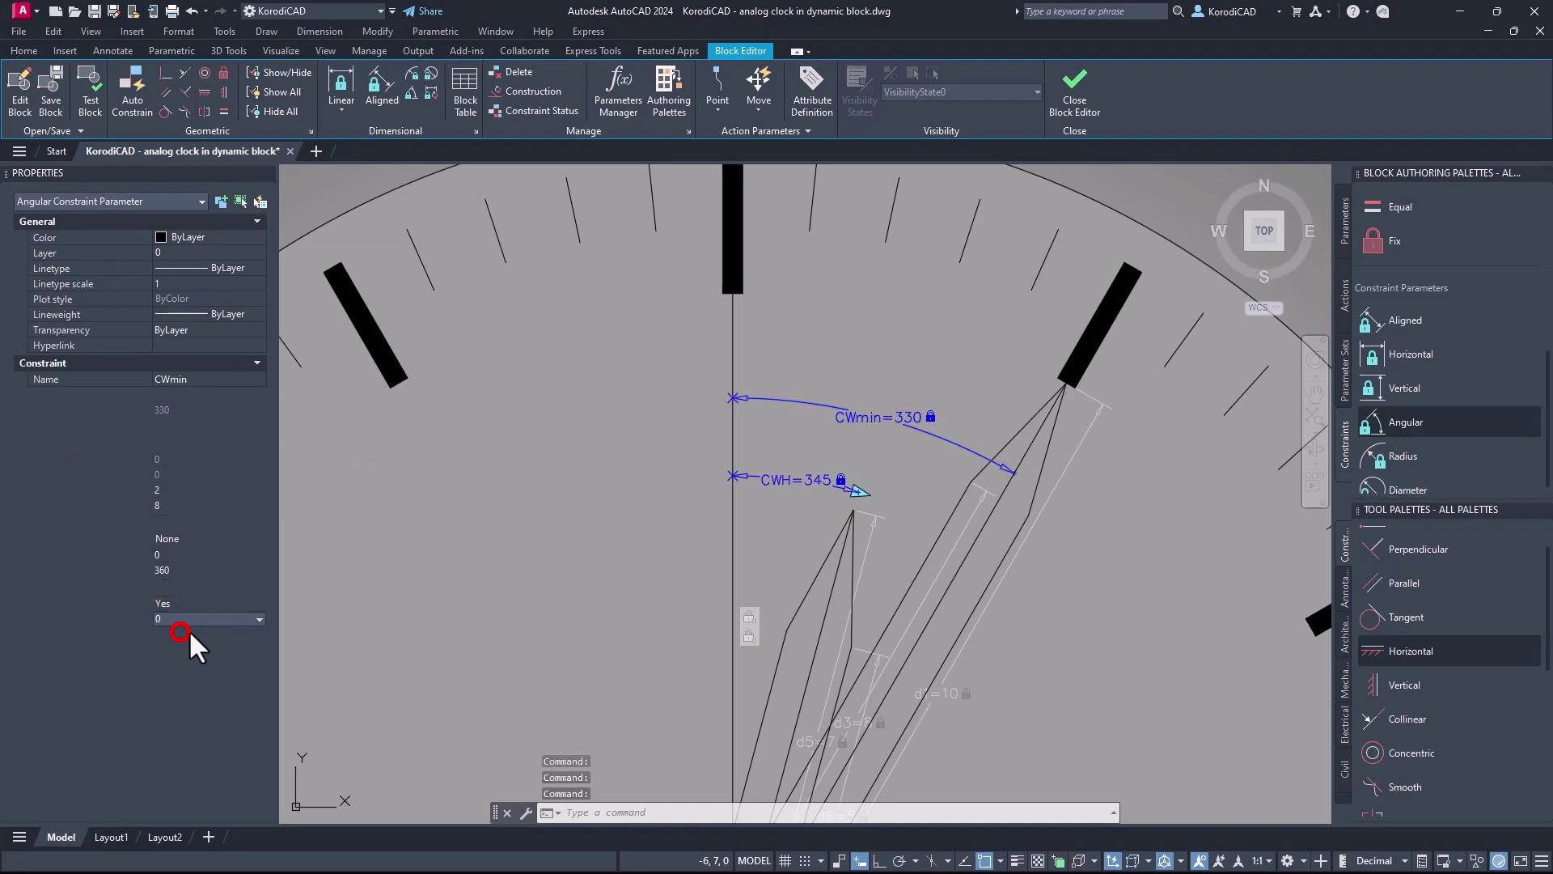
{"action": "key", "text": "Escape"}
{"action": "left_click", "coordinate": [817, 477]}
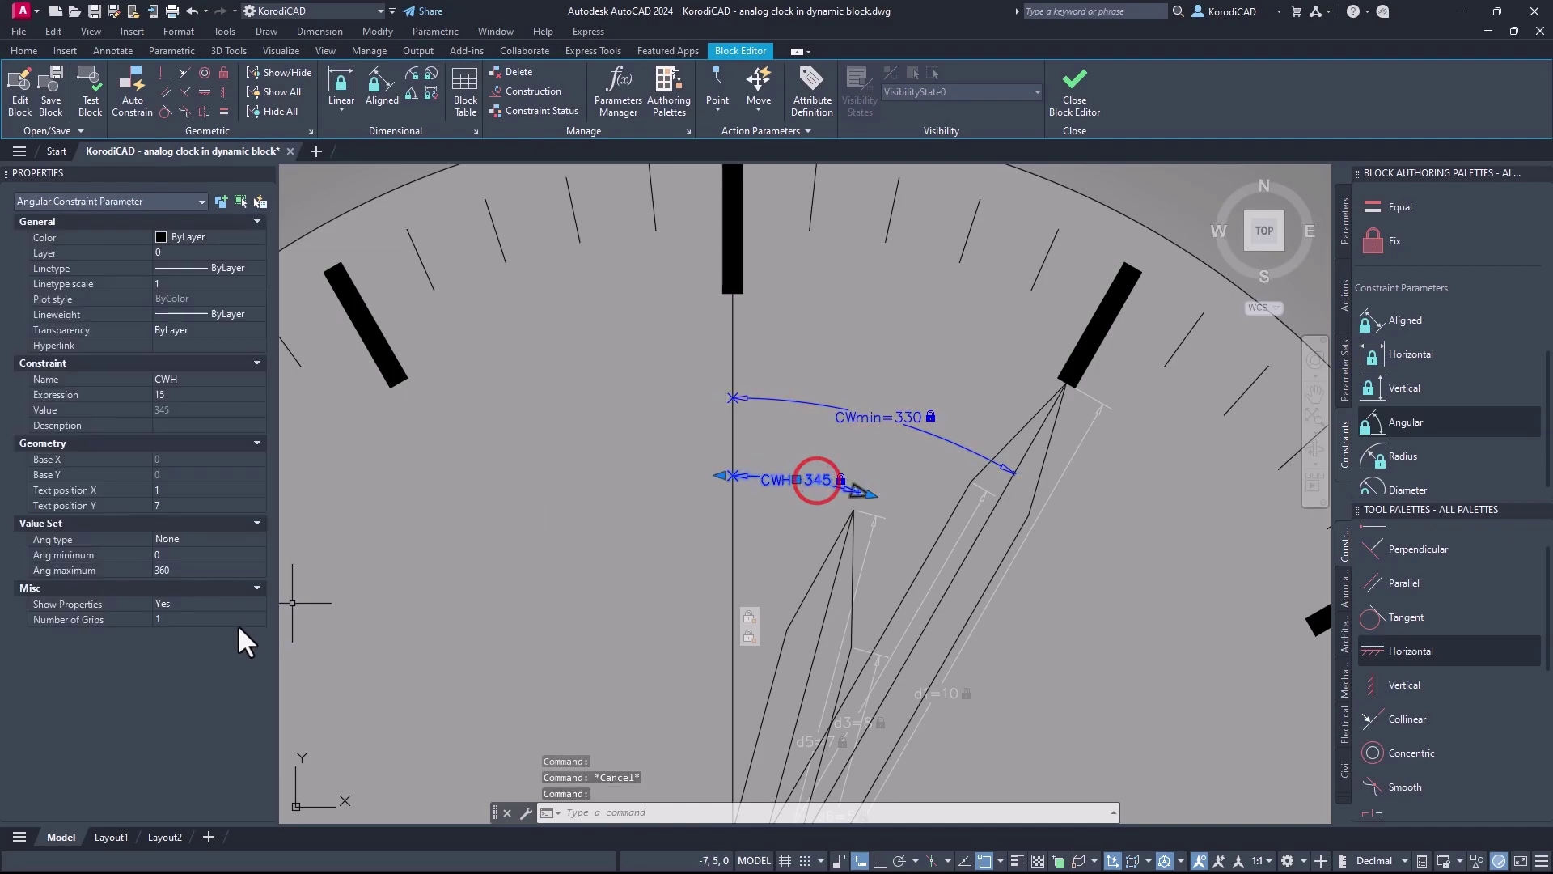
{"action": "left_click", "coordinate": [208, 619]}
{"action": "left_click", "coordinate": [195, 636]}
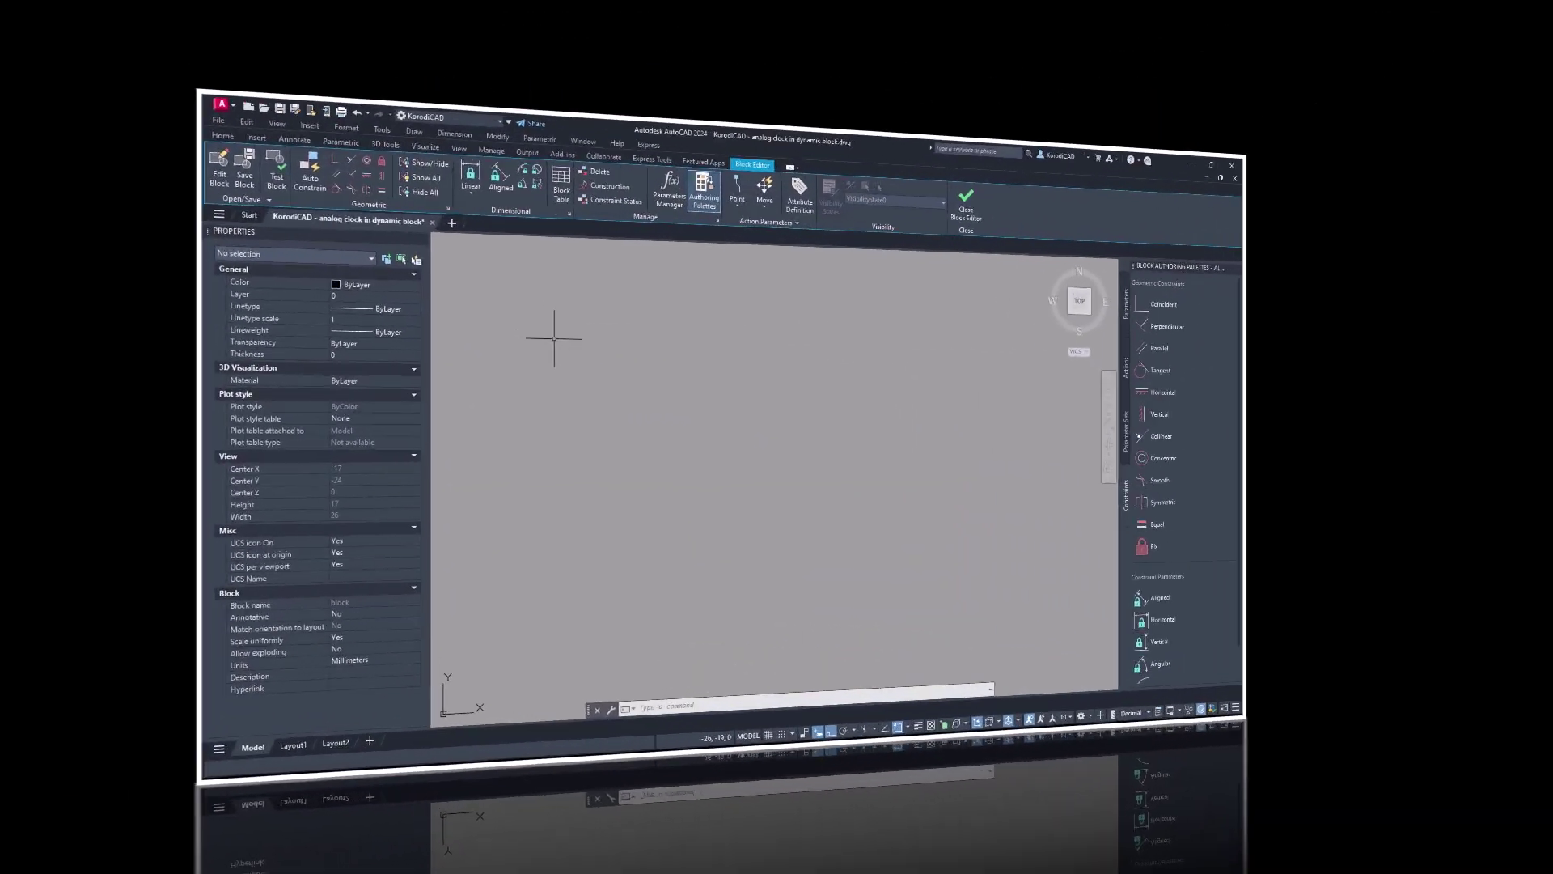
Draw a short 1-unit horizontal line in the block
{"action": "type", "text": "L"}
{"action": "key", "text": "Return"}
{"action": "left_click", "coordinate": [441, 318]}
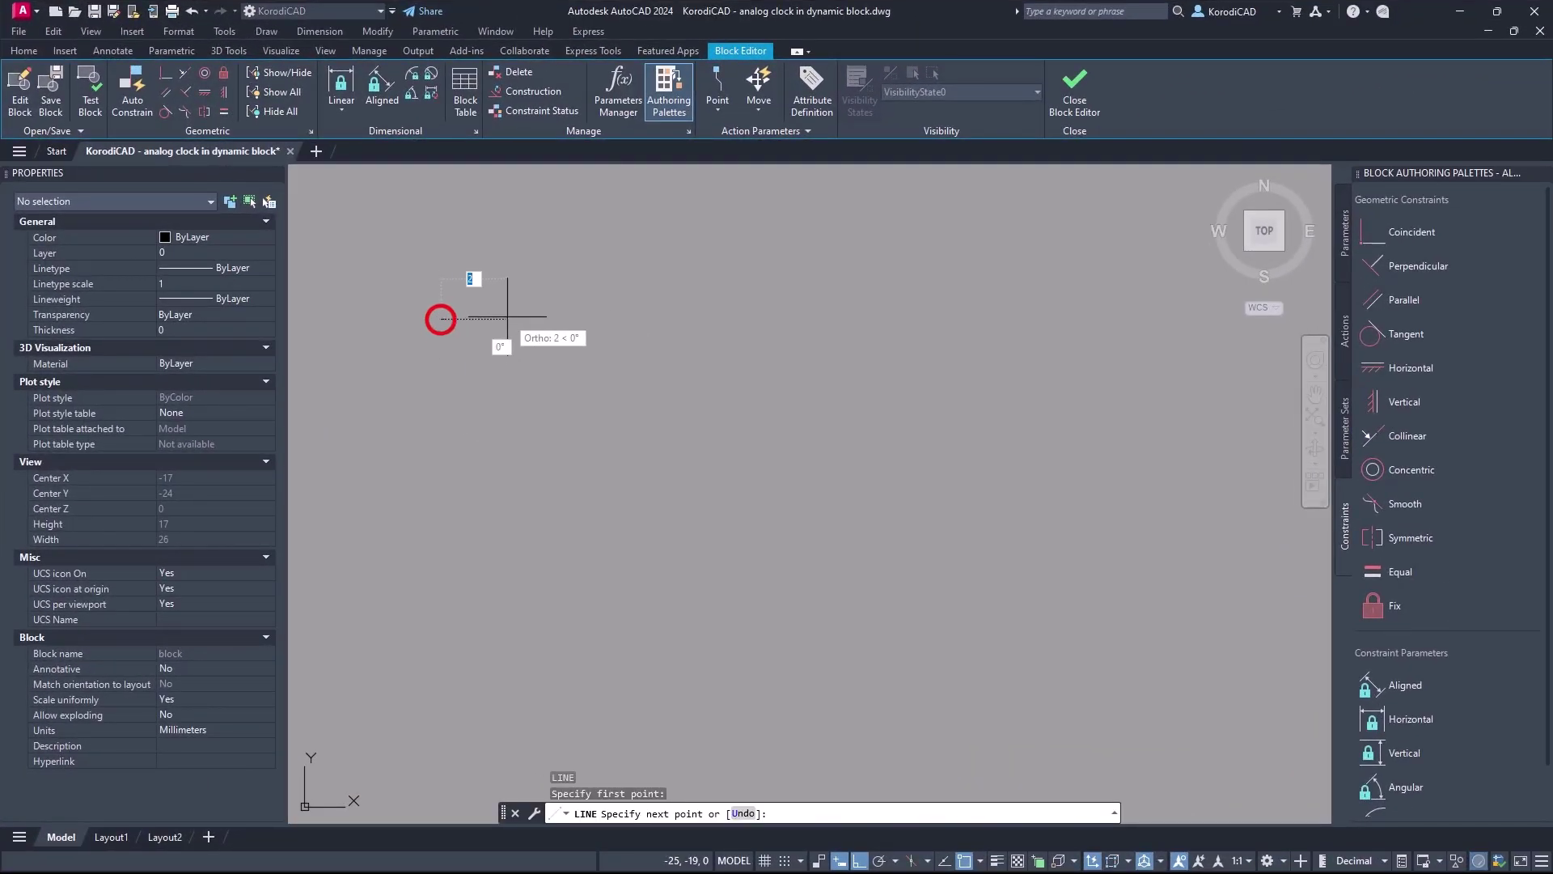
{"action": "type", "text": "1"}
{"action": "key", "text": "Return"}
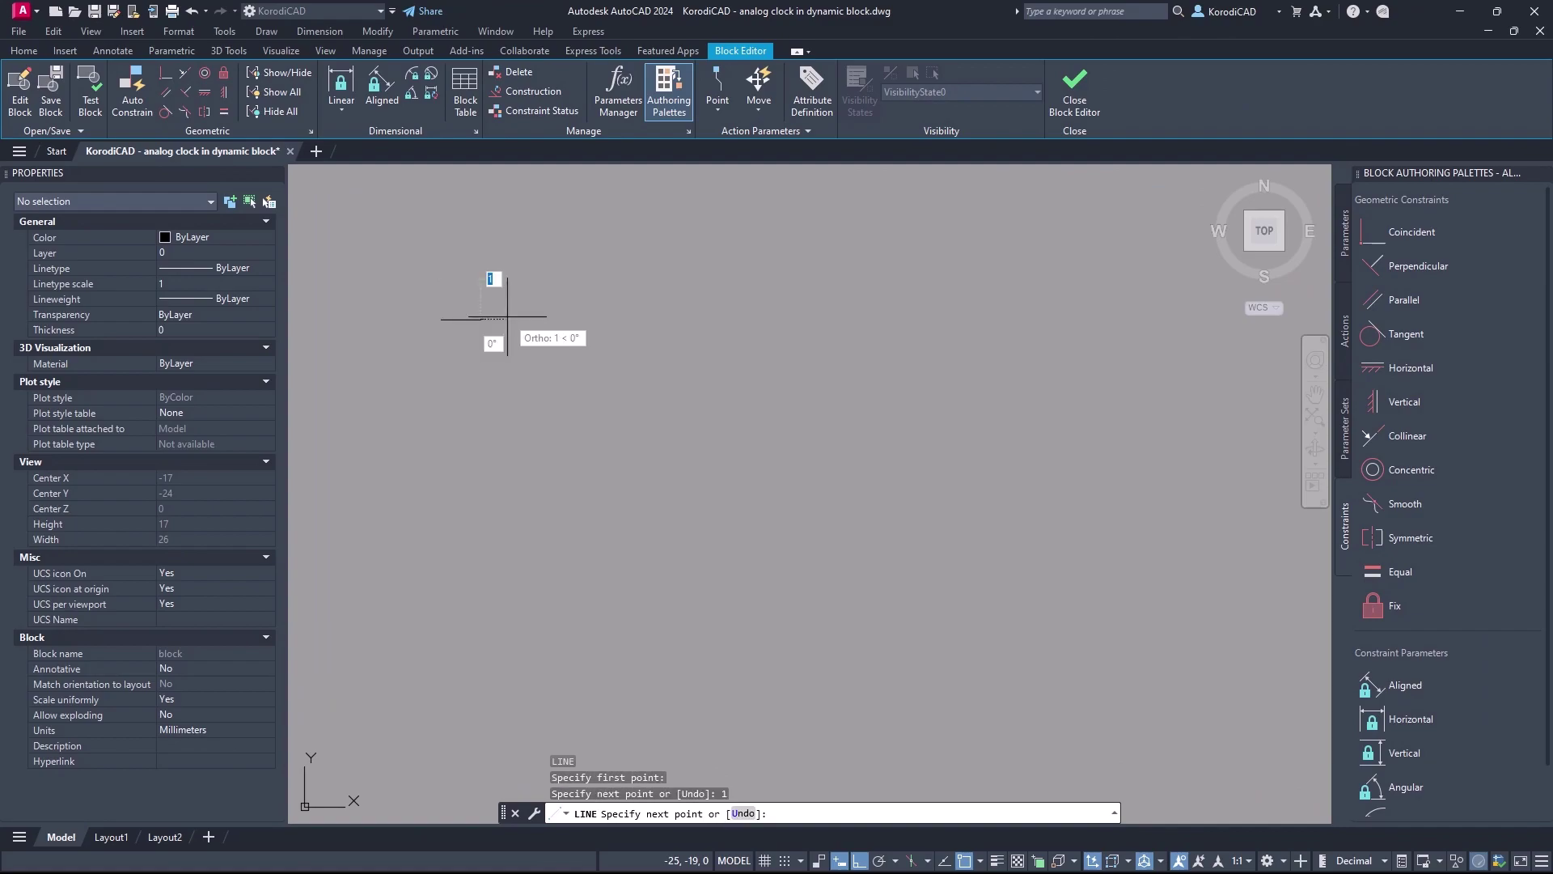
{"action": "key", "text": "Return"}
Copy the short line to a spot 9 units below the original
{"action": "left_click", "coordinate": [476, 309]}
{"action": "left_click", "coordinate": [472, 343]}
{"action": "right_click", "coordinate": [472, 343]}
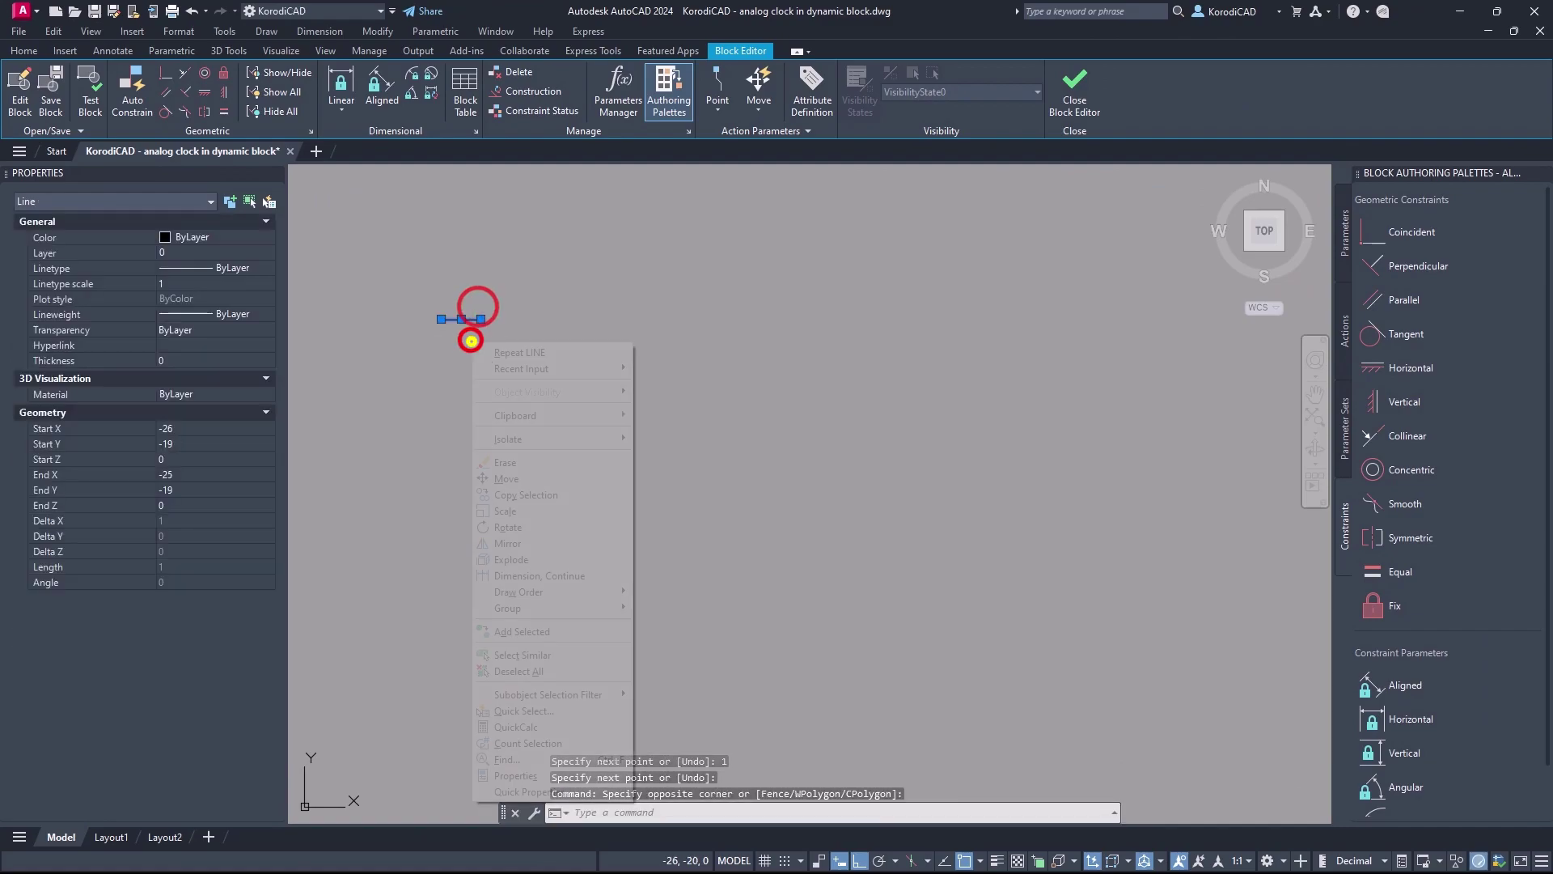
{"action": "left_click", "coordinate": [505, 493]}
{"action": "left_click", "coordinate": [522, 330]}
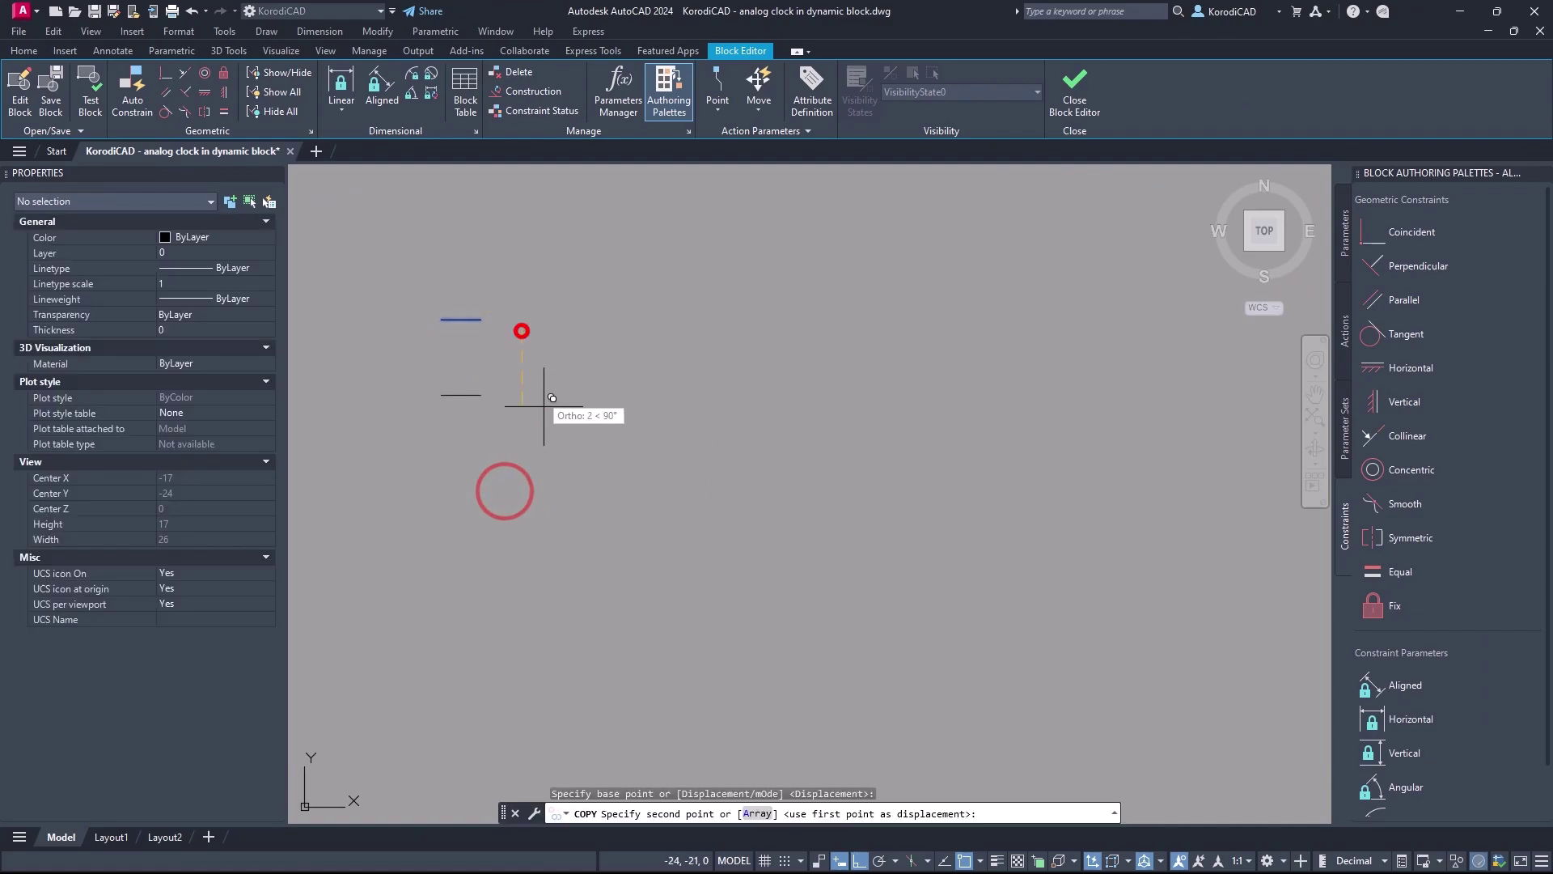
{"action": "left_click", "coordinate": [542, 687]}
{"action": "right_click", "coordinate": [541, 688]}
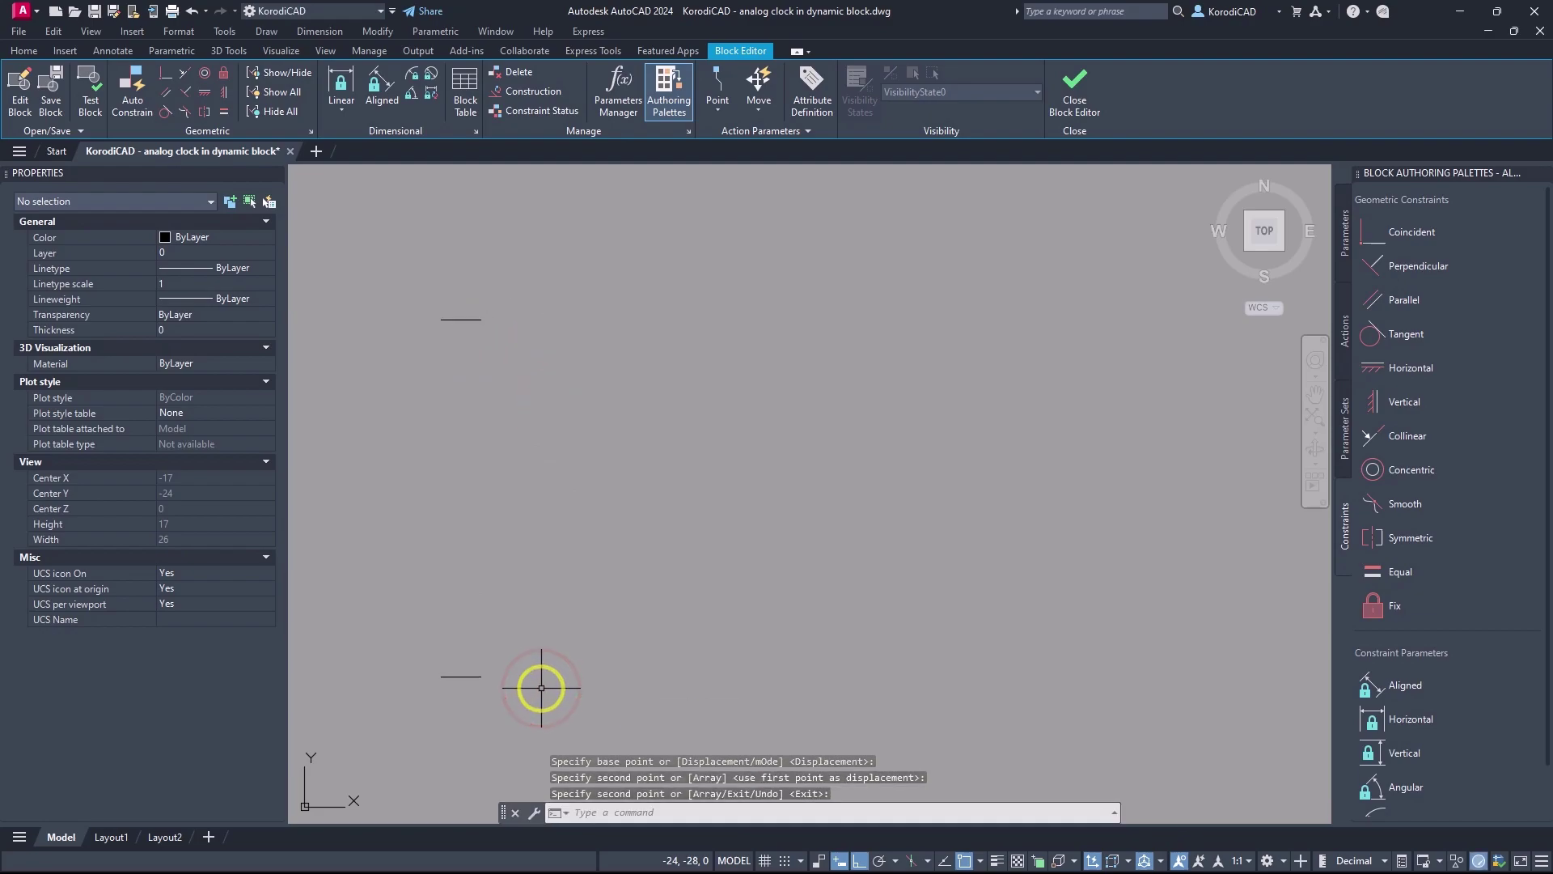
{"action": "scroll", "coordinate": [1439, 638], "scroll_direction": "down", "scroll_amount": 2}
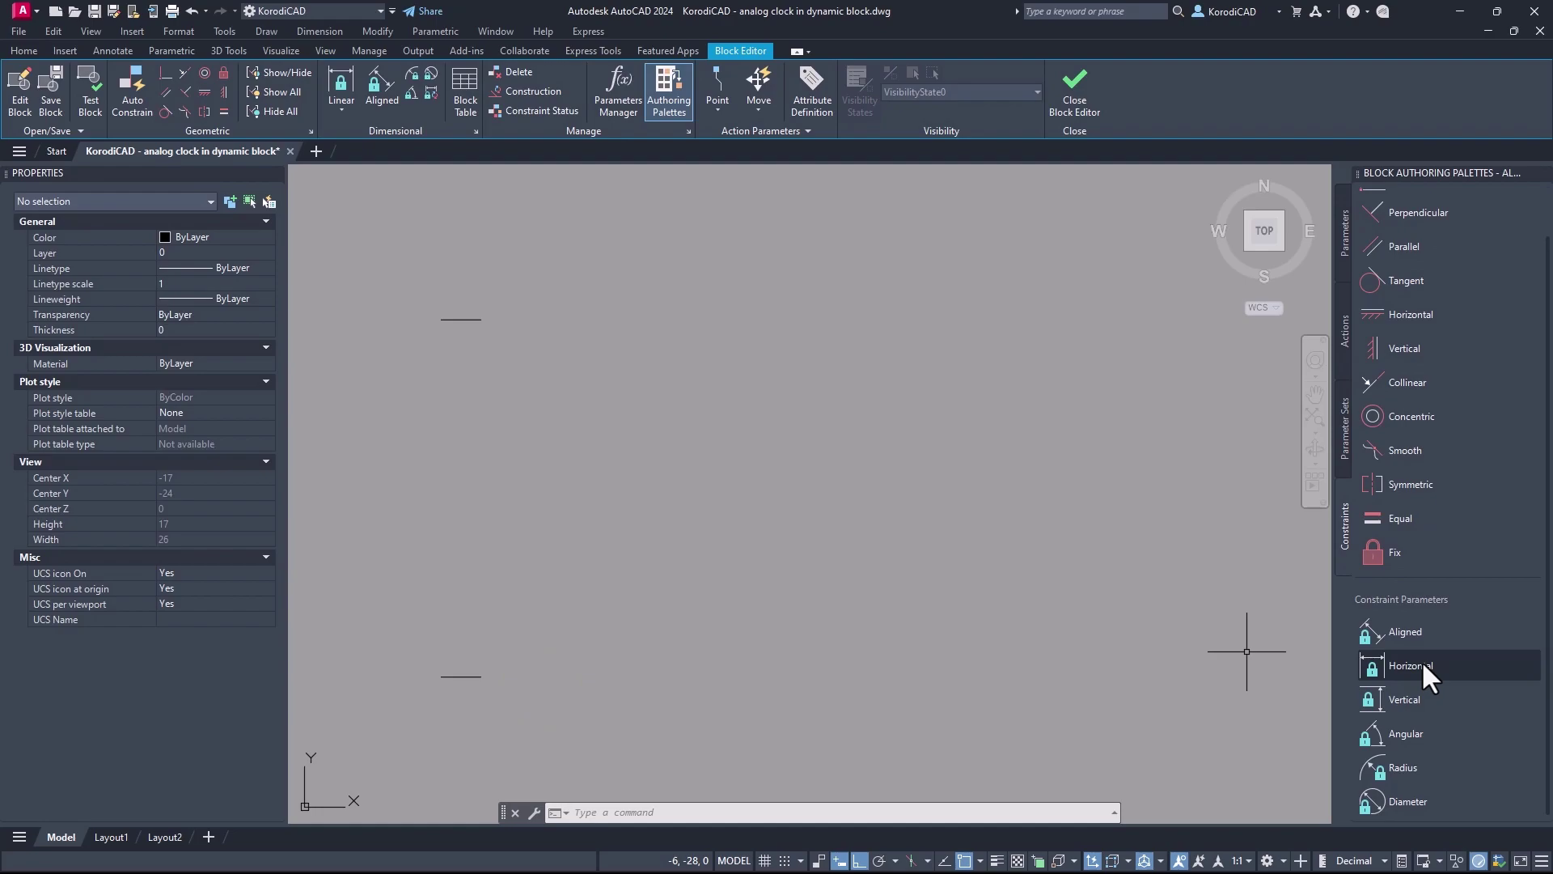
Add a horizontal constraint parameter H across the upper short line
{"action": "left_click", "coordinate": [1422, 665]}
{"action": "left_click", "coordinate": [442, 320]}
{"action": "left_click", "coordinate": [491, 311]}
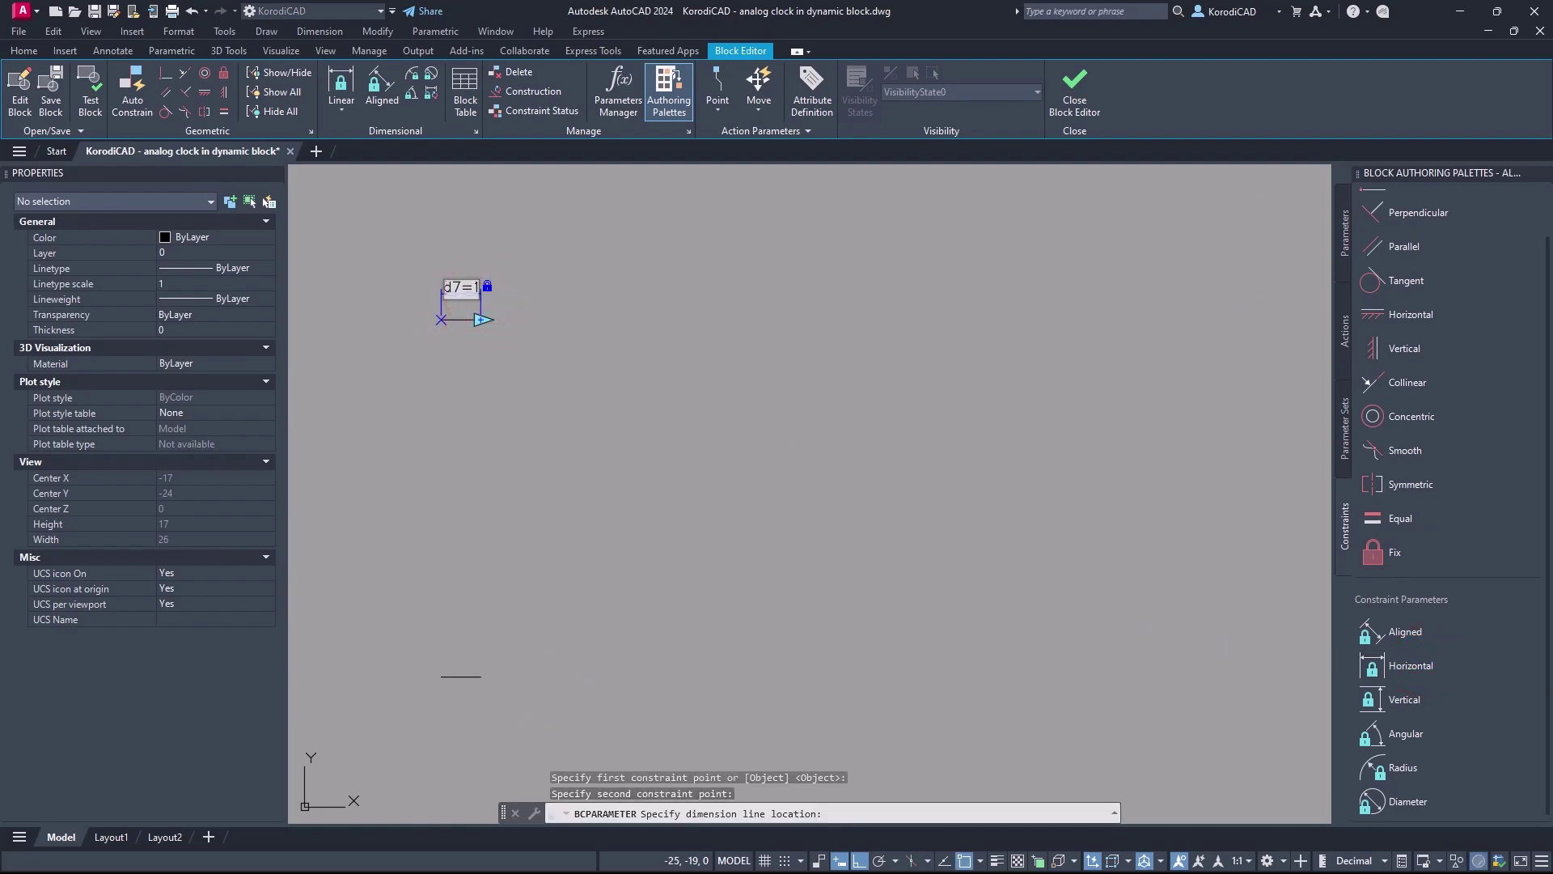
{"action": "left_click", "coordinate": [462, 287]}
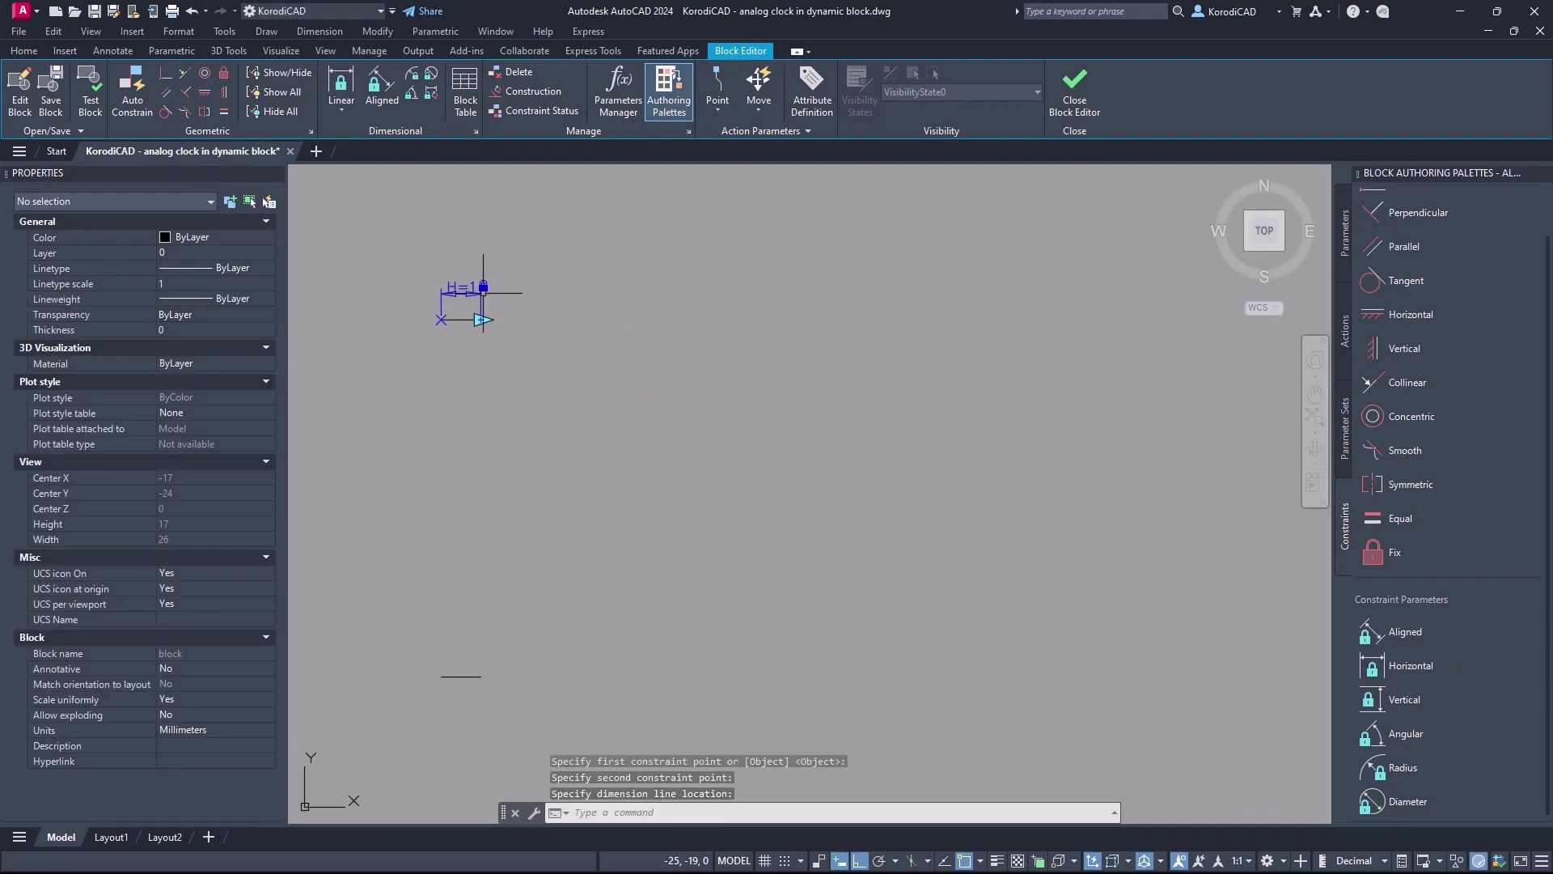
Add a second horizontal constraint parameter named min on the lower short line
{"action": "key", "text": "Return"}
{"action": "left_click", "coordinate": [441, 675]}
{"action": "left_click", "coordinate": [481, 677]}
{"action": "left_click", "coordinate": [472, 647]}
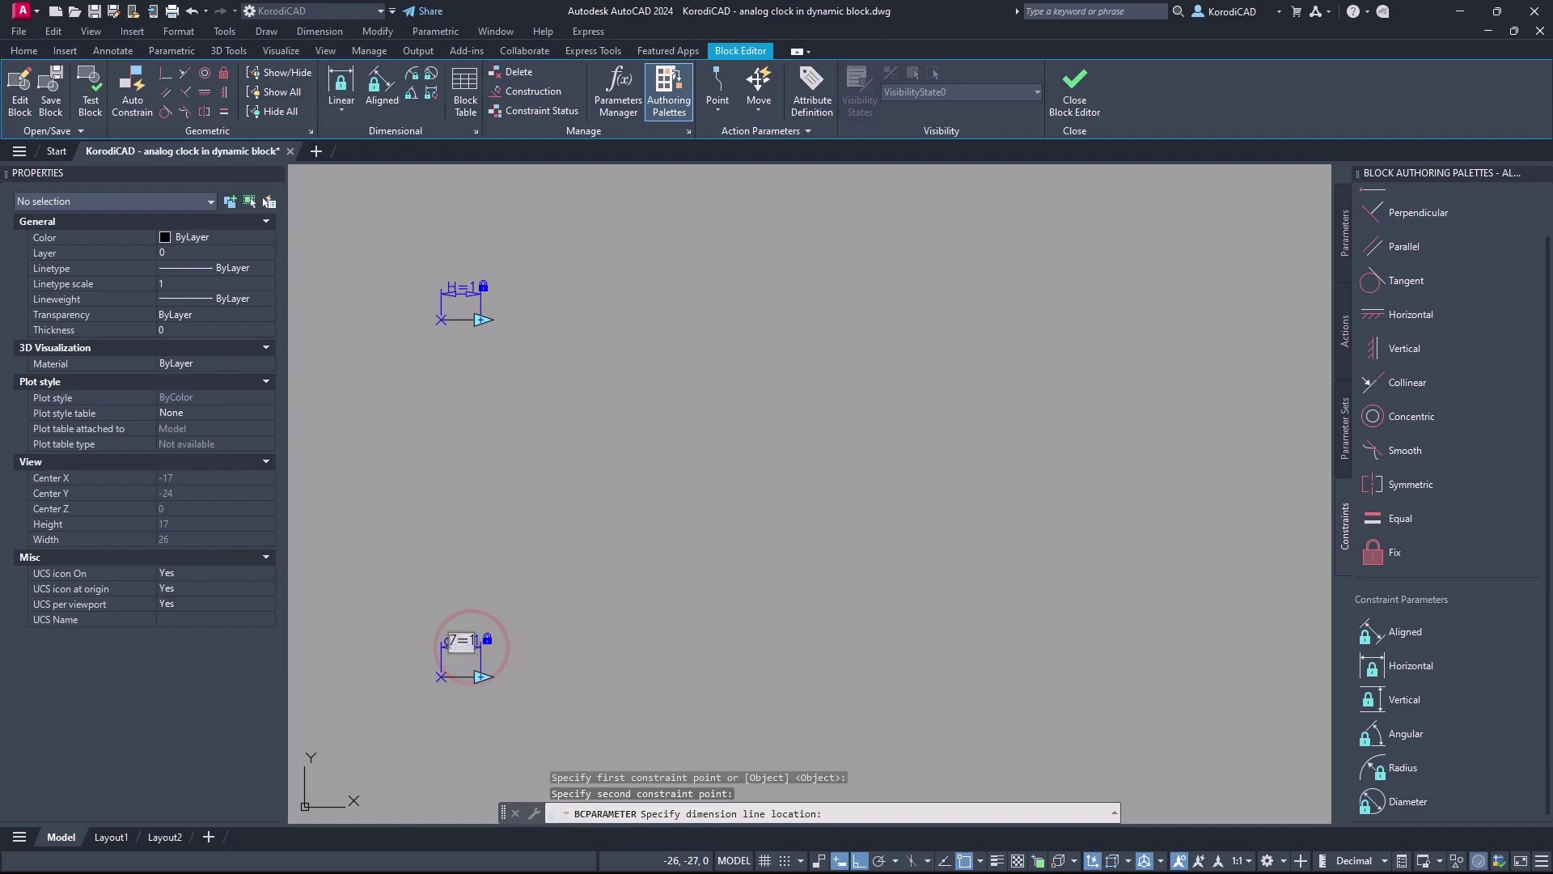
{"action": "key", "text": "Return"}
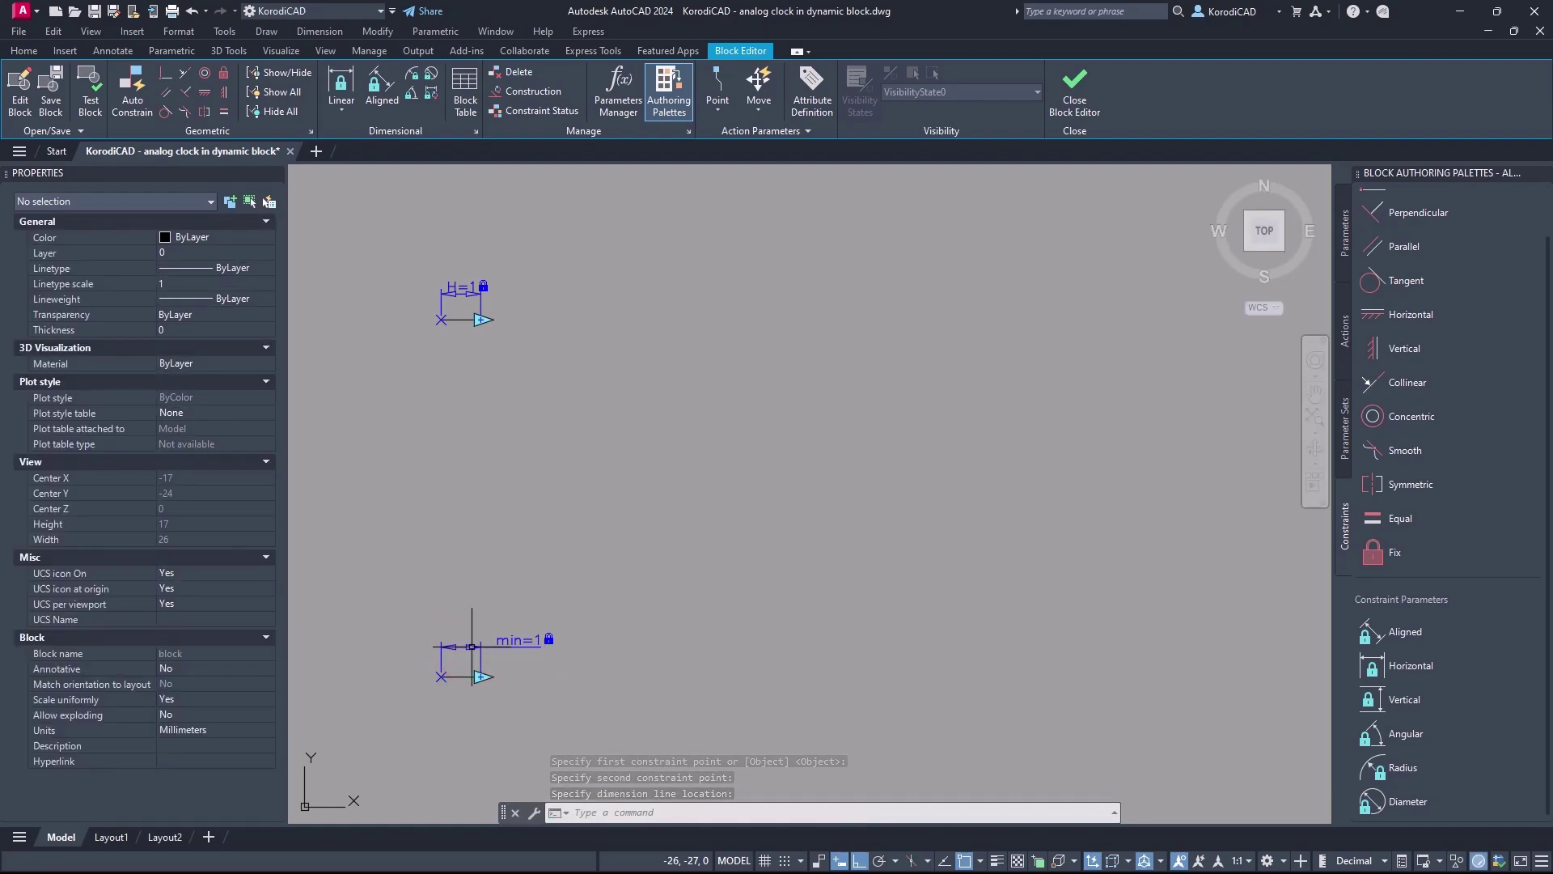
{"action": "left_click", "coordinate": [502, 643]}
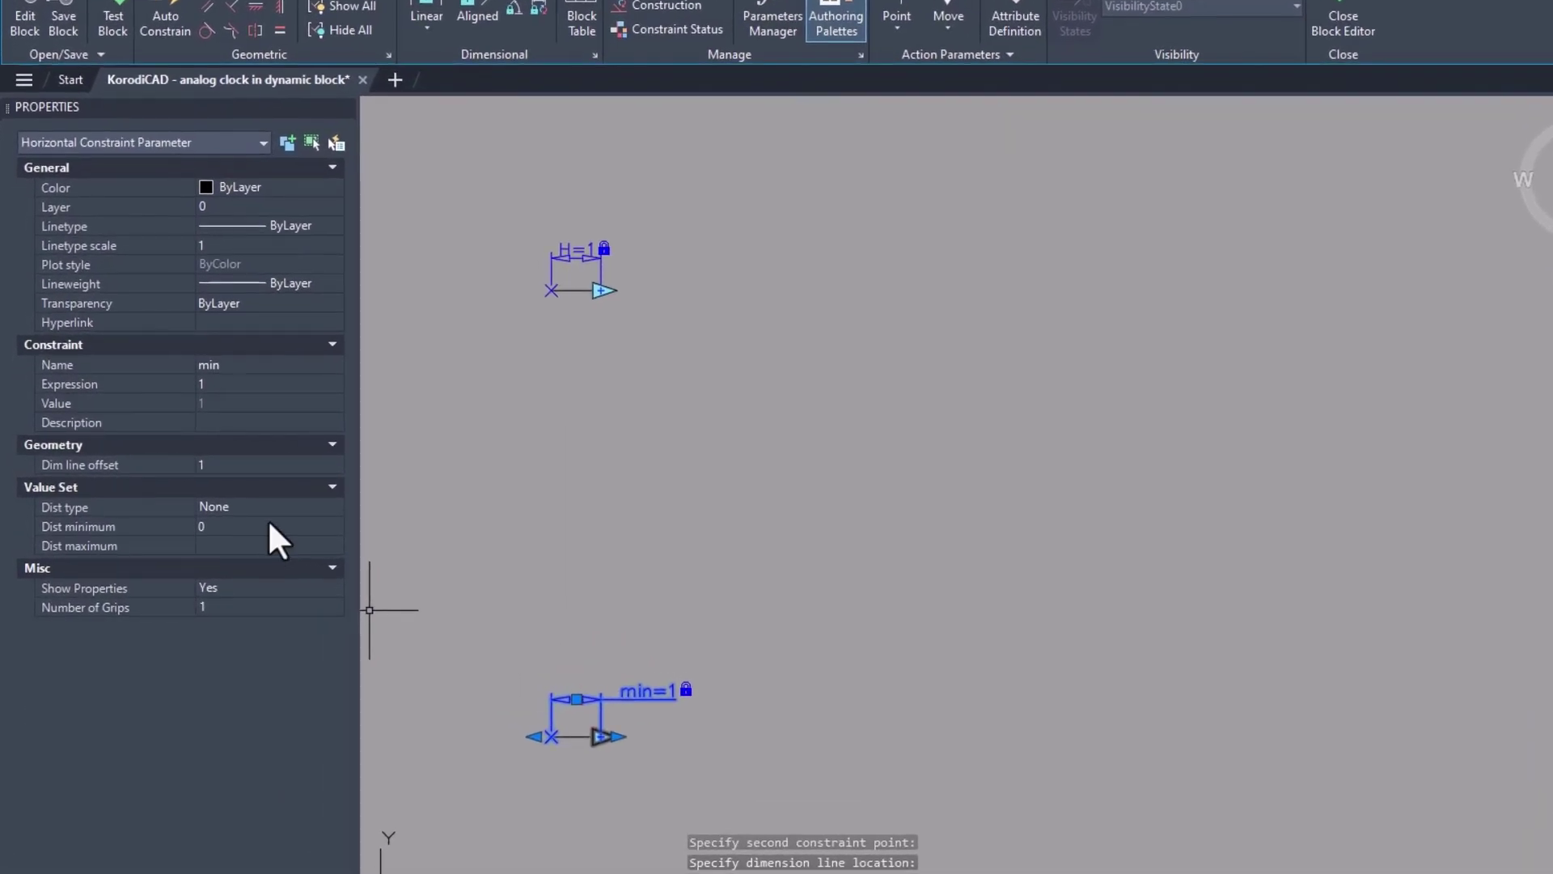
Set min's distance type to Increment with step 1, minimum 0, maximum 59
{"action": "left_click", "coordinate": [261, 506]}
{"action": "left_click", "coordinate": [263, 538]}
{"action": "left_click", "coordinate": [257, 526]}
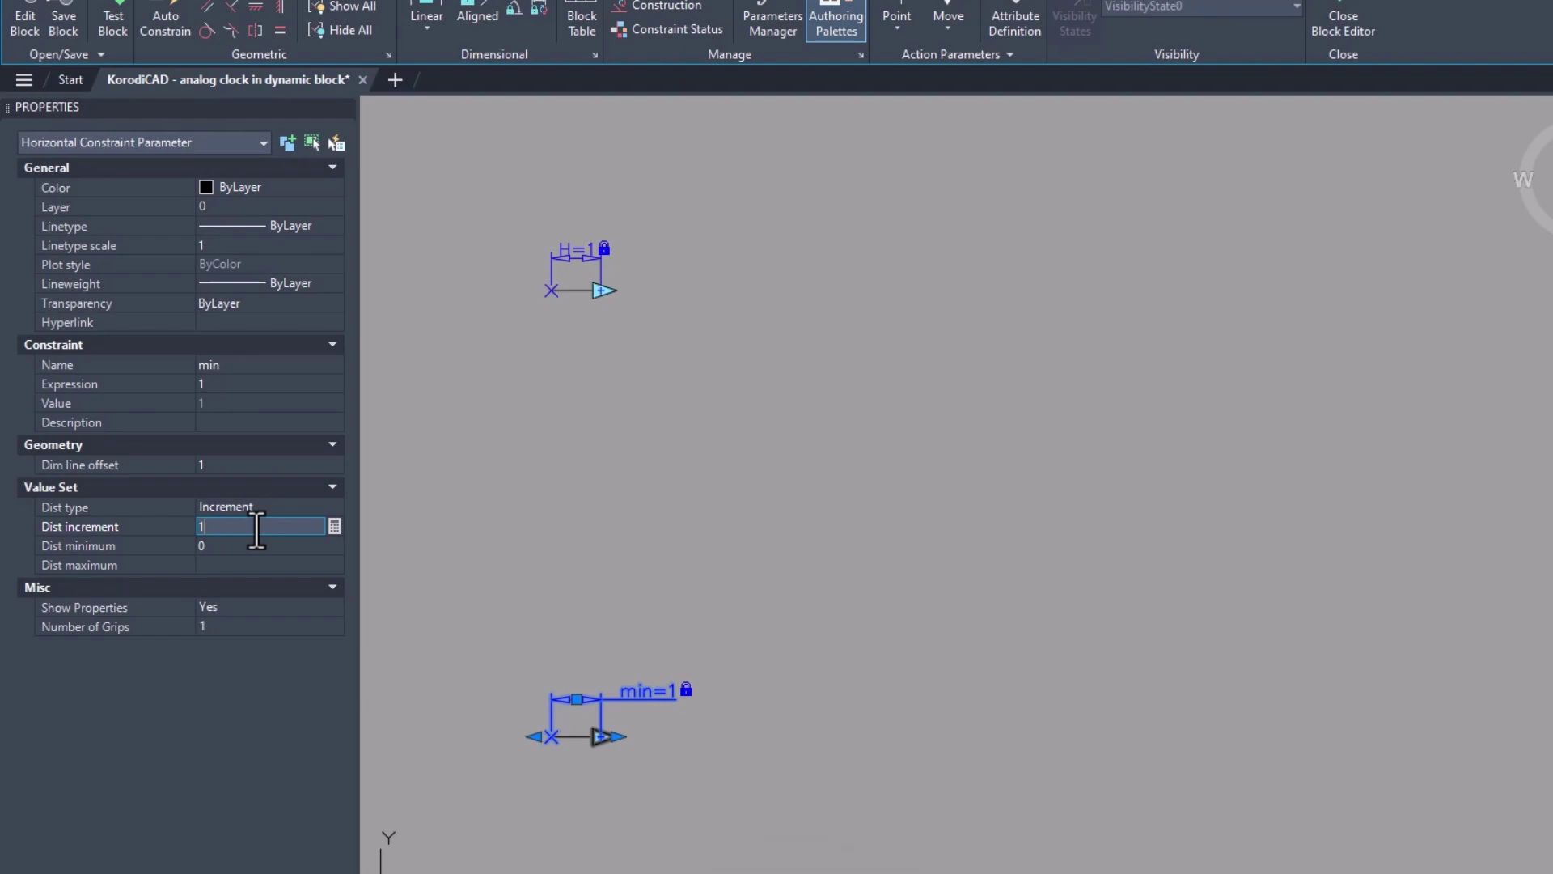
{"action": "key", "text": "Tab"}
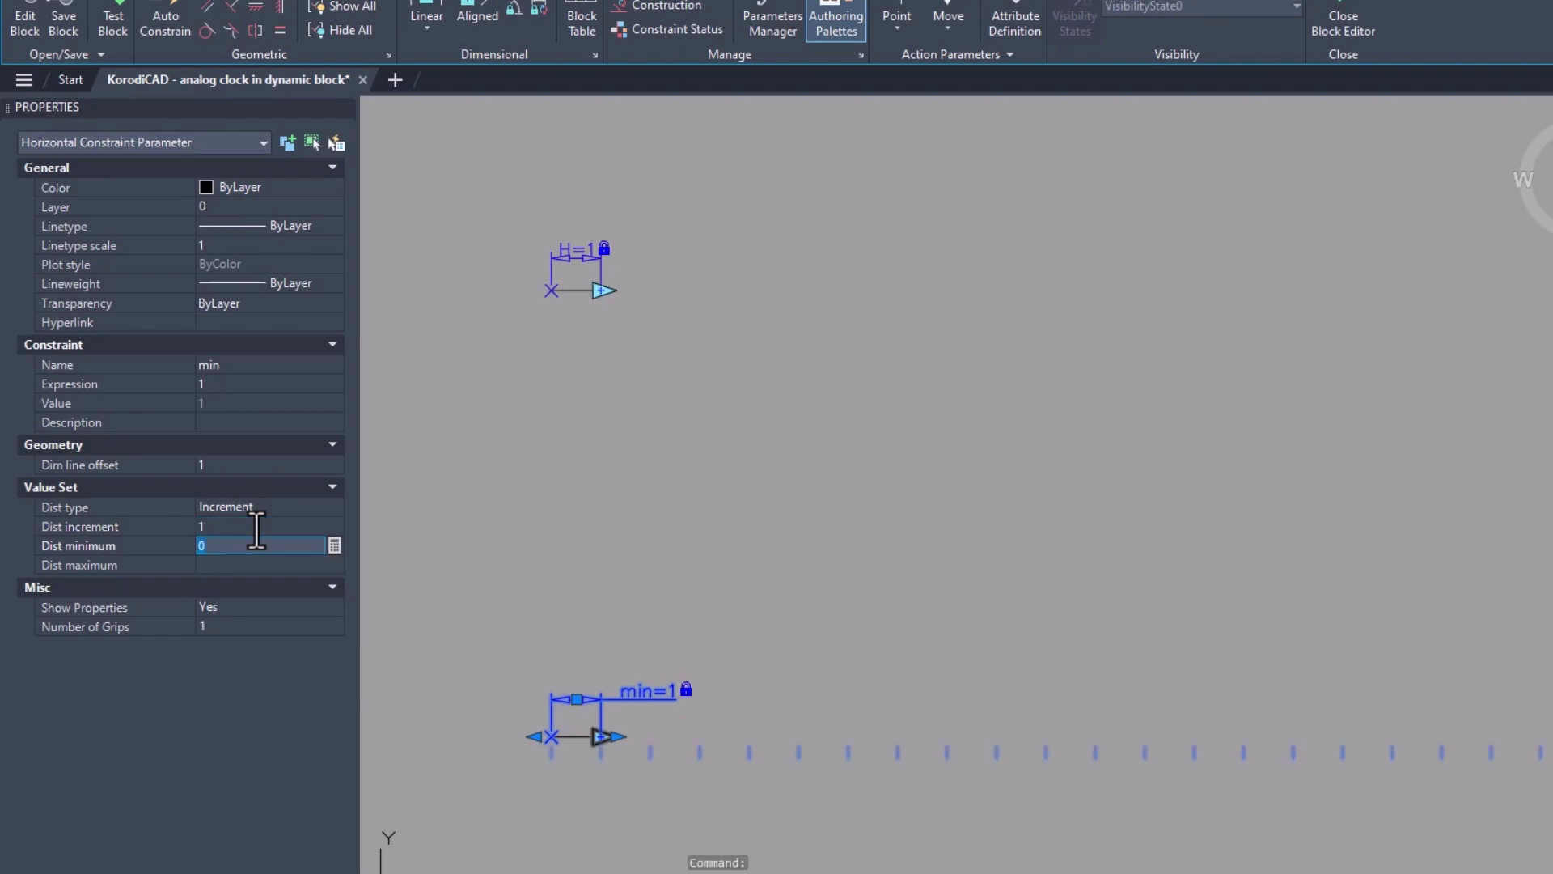
{"action": "key", "text": "Tab"}
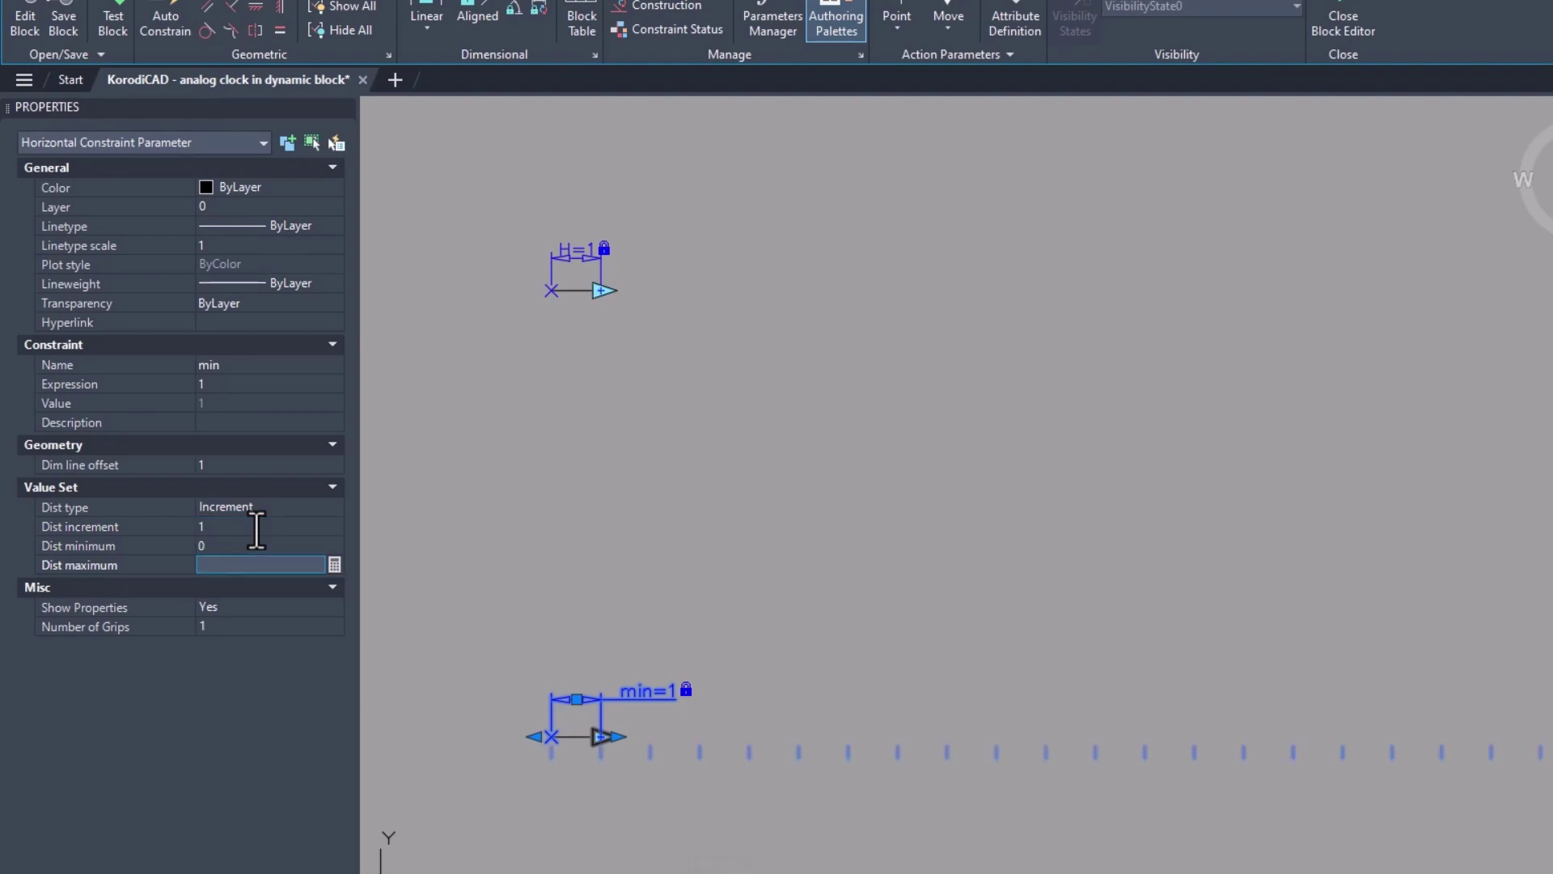
{"action": "key", "text": "Return"}
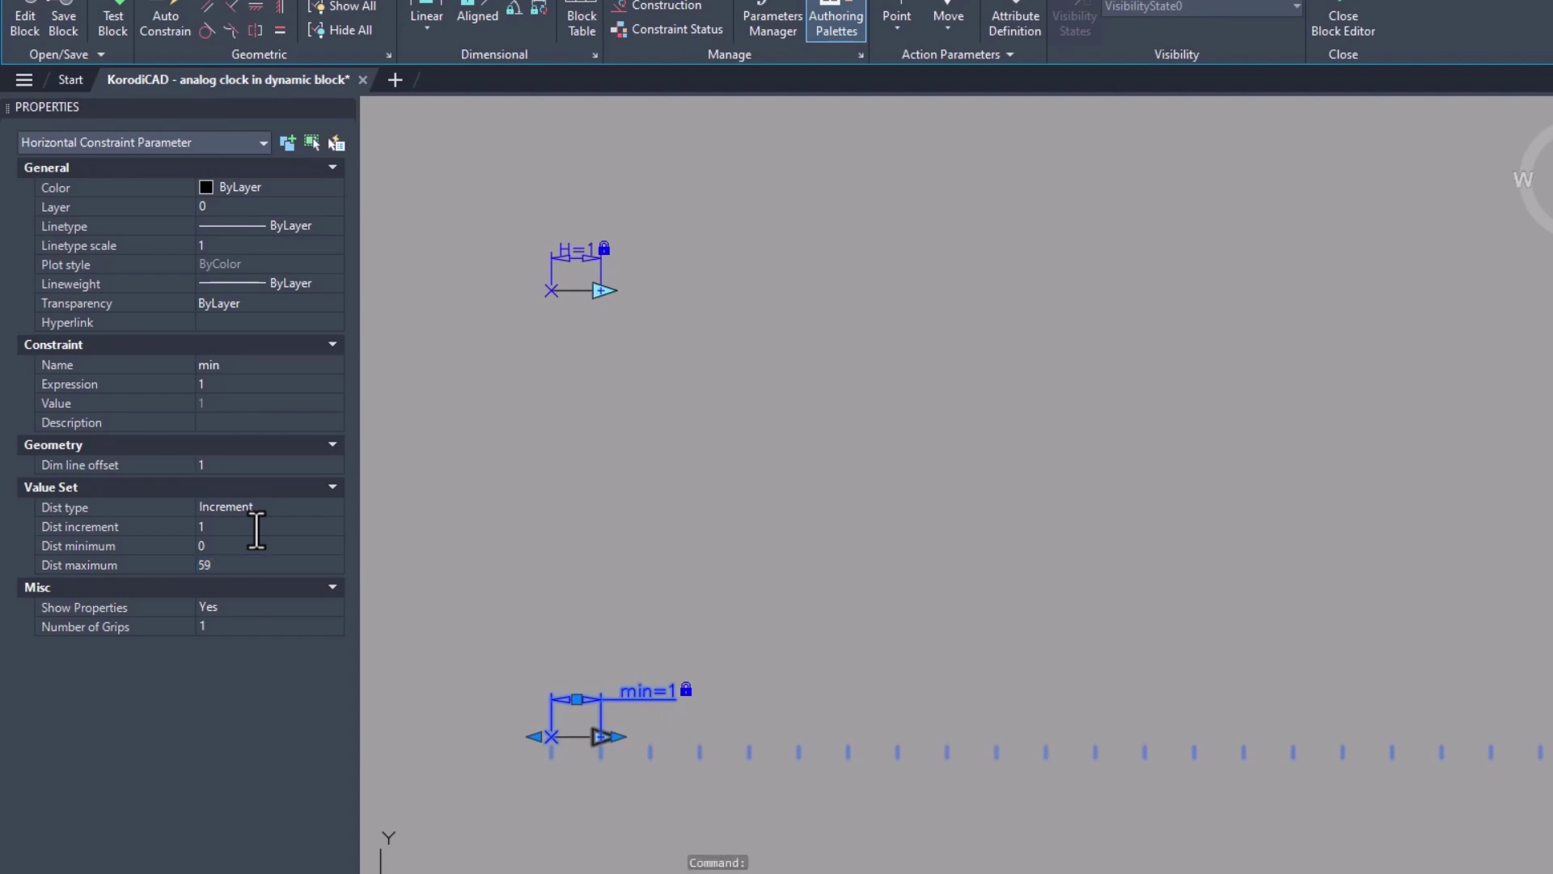
{"action": "key", "text": "Escape"}
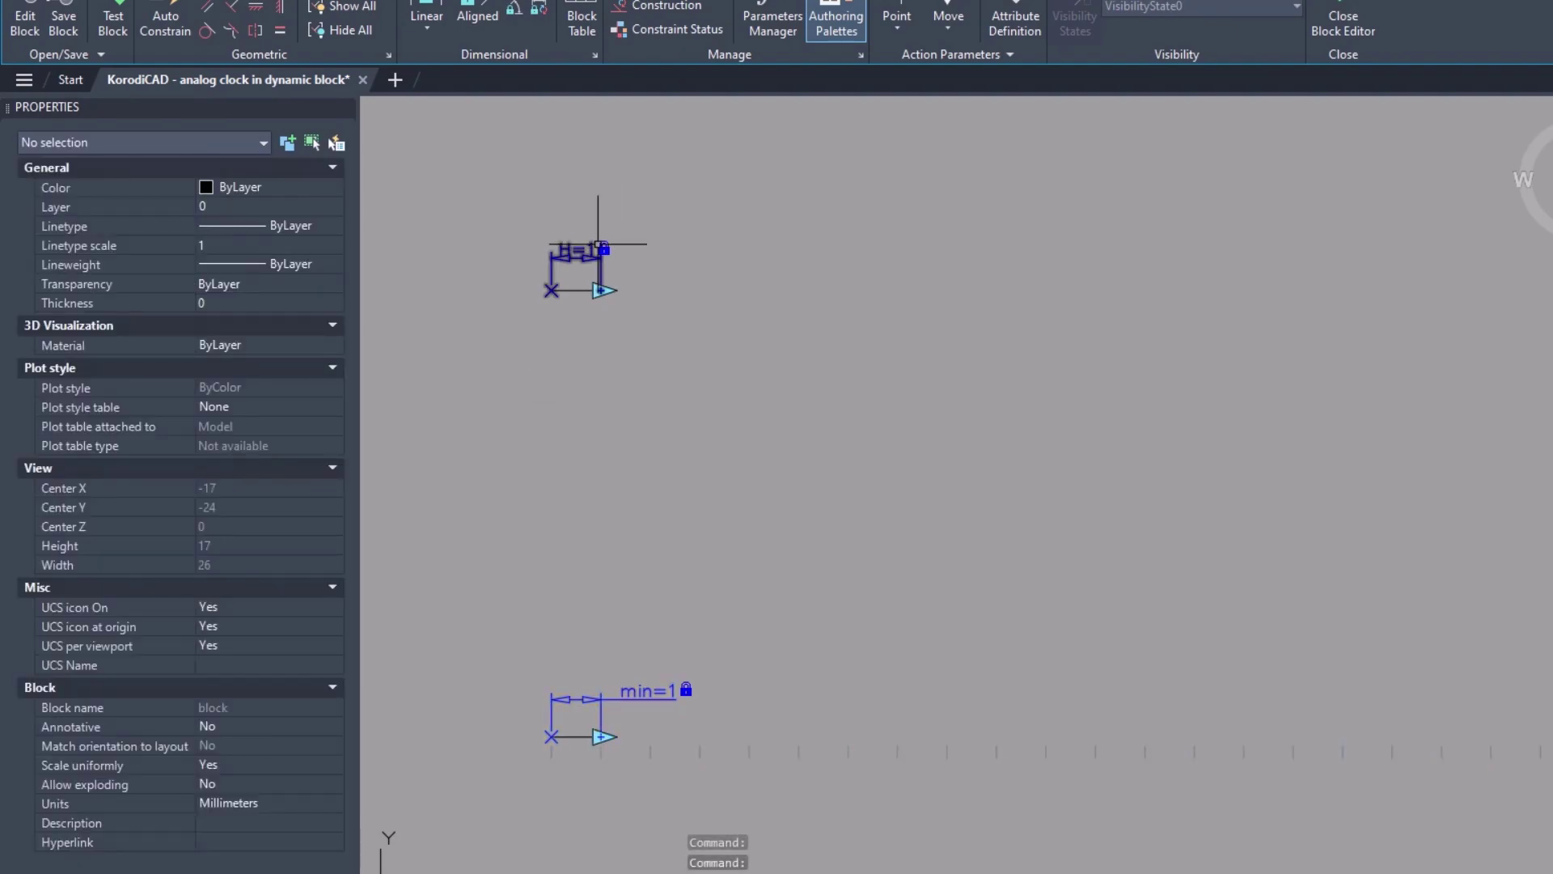
Set H's distance type to Increment with step 1, minimum 0, maximum 11
{"action": "left_click", "coordinate": [596, 246]}
{"action": "left_click", "coordinate": [273, 505]}
{"action": "left_click", "coordinate": [260, 539]}
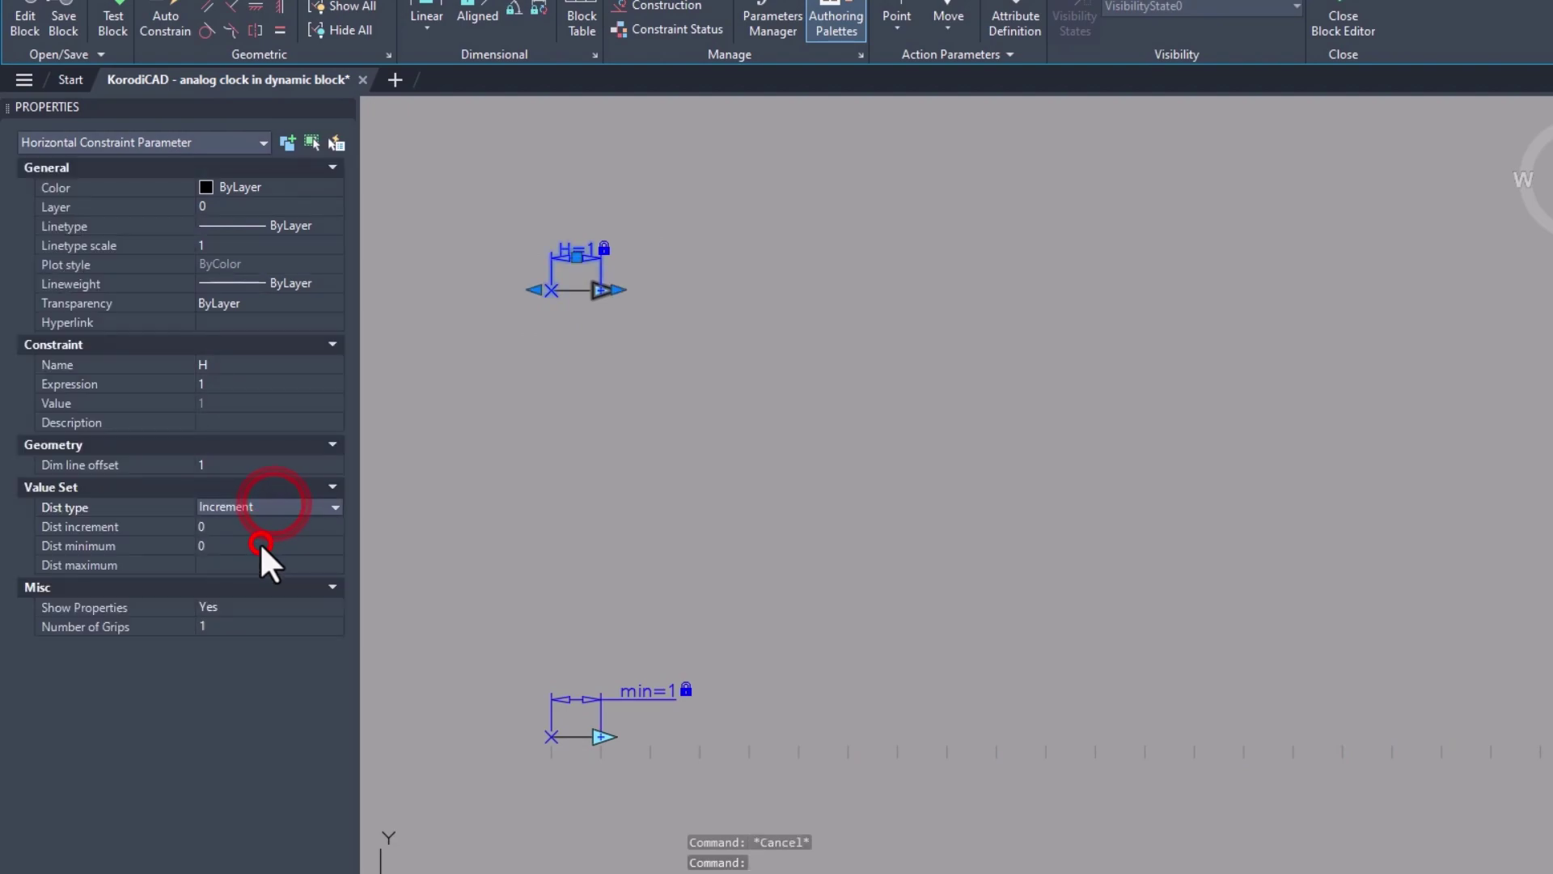
{"action": "left_click", "coordinate": [257, 527]}
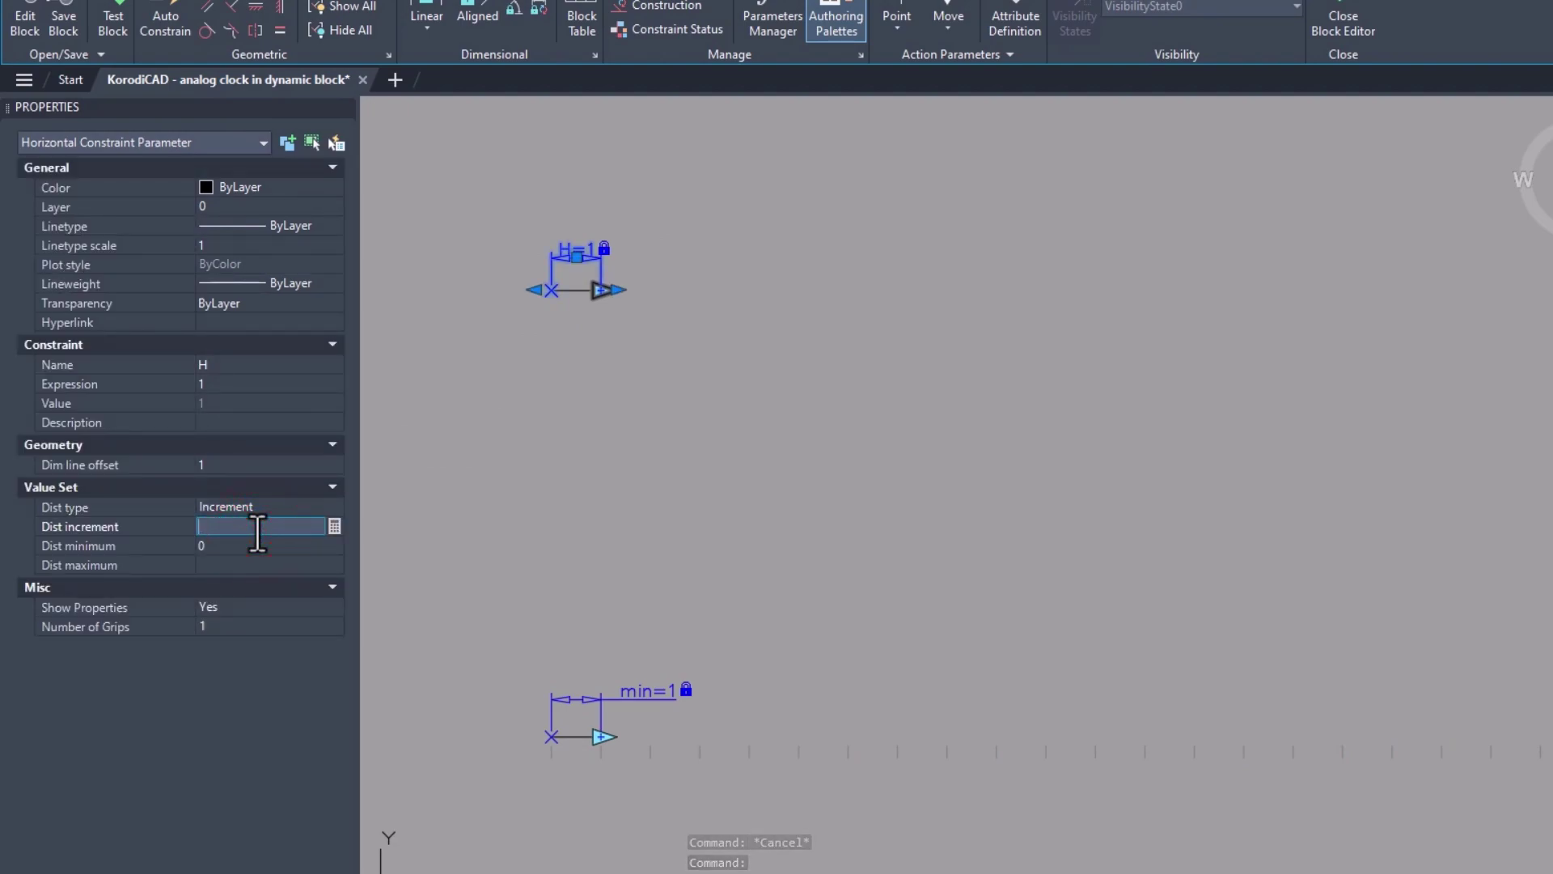
{"action": "type", "text": "1"}
{"action": "key", "text": "Tab"}
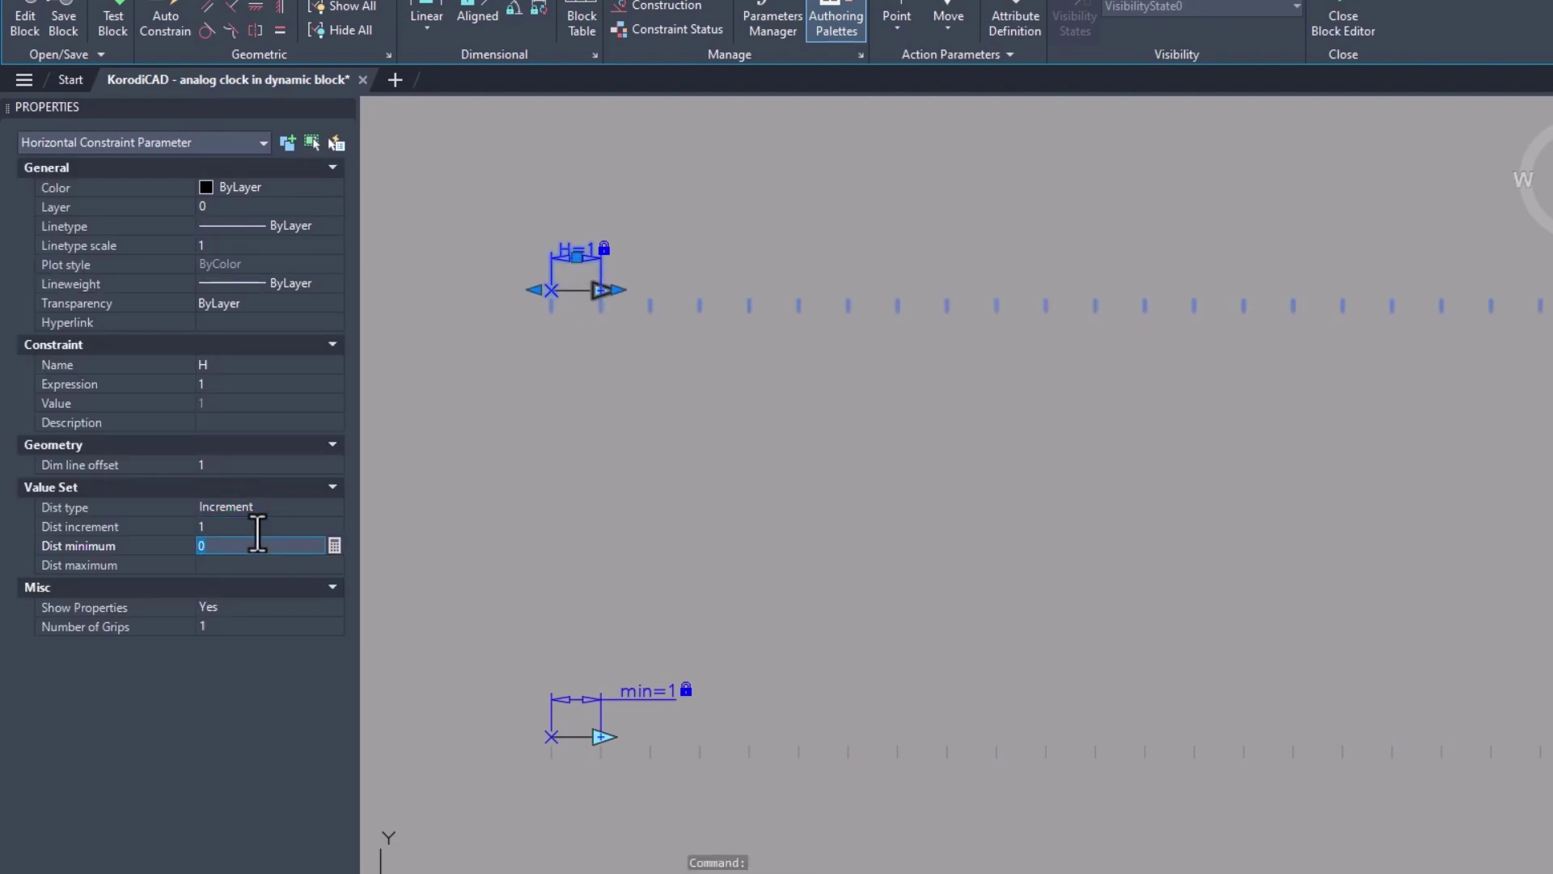
{"action": "key", "text": "Tab"}
{"action": "type", "text": "11"}
{"action": "key", "text": "Return"}
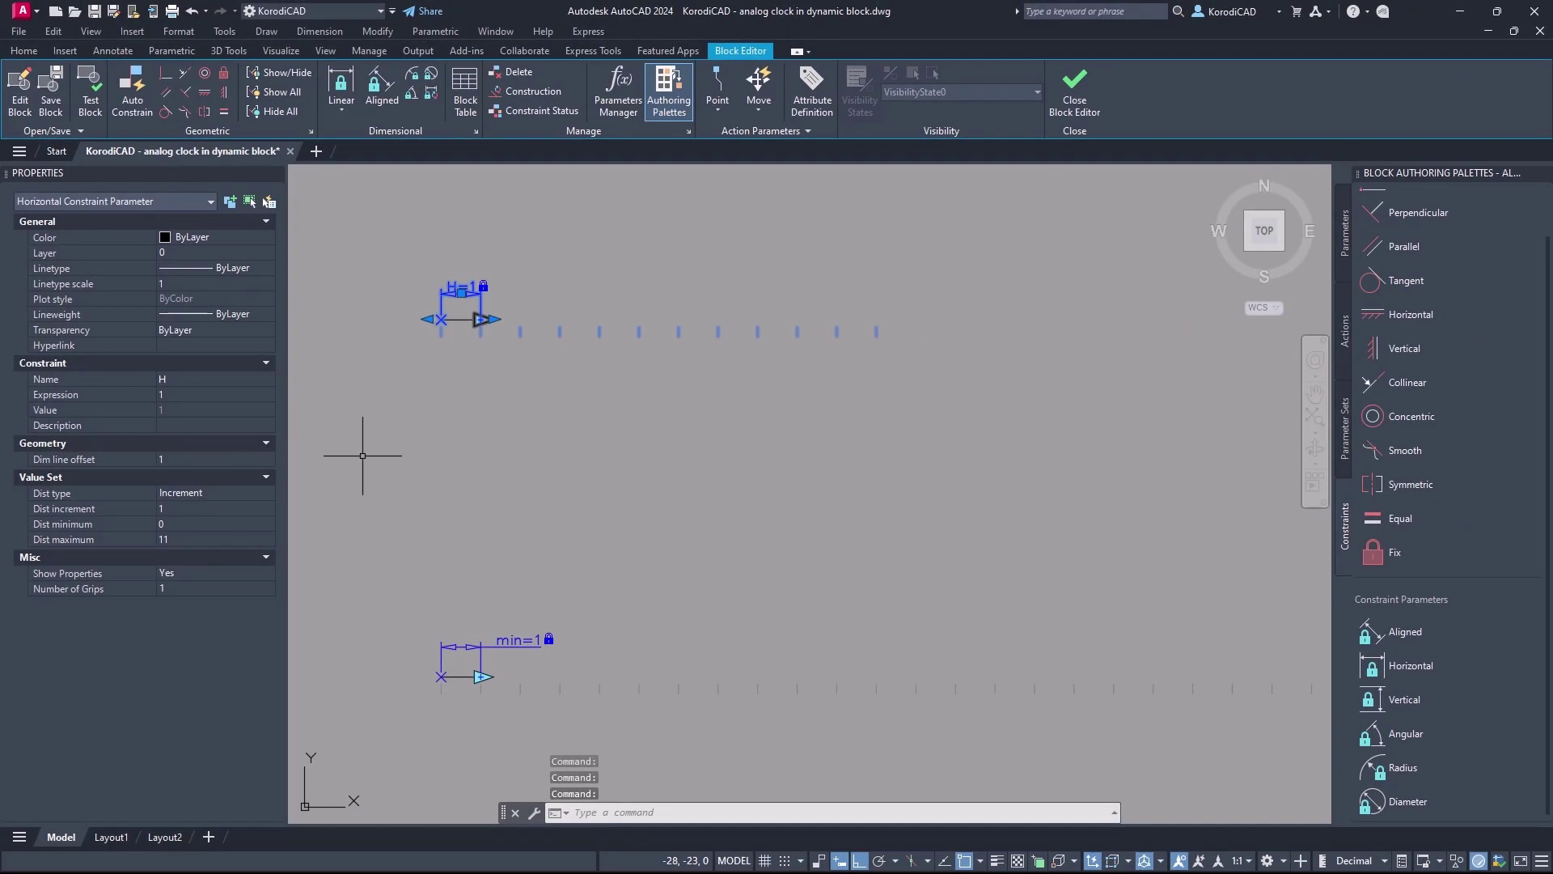
{"action": "key", "text": "Escape"}
{"action": "scroll", "coordinate": [420, 452], "scroll_direction": "down", "scroll_amount": 5}
{"action": "mouse_move", "coordinate": [420, 451]}
{"action": "middle_mouse_down"}
{"action": "mouse_move", "coordinate": [434, 635]}
{"action": "mouse_move", "coordinate": [523, 605]}
{"action": "middle_mouse_up"}
In the test window, stretch the clock's H grip to 11 and min grip to 46
{"action": "left_click_drag", "start_coordinate": [841, 635], "coordinate": [783, 535]}
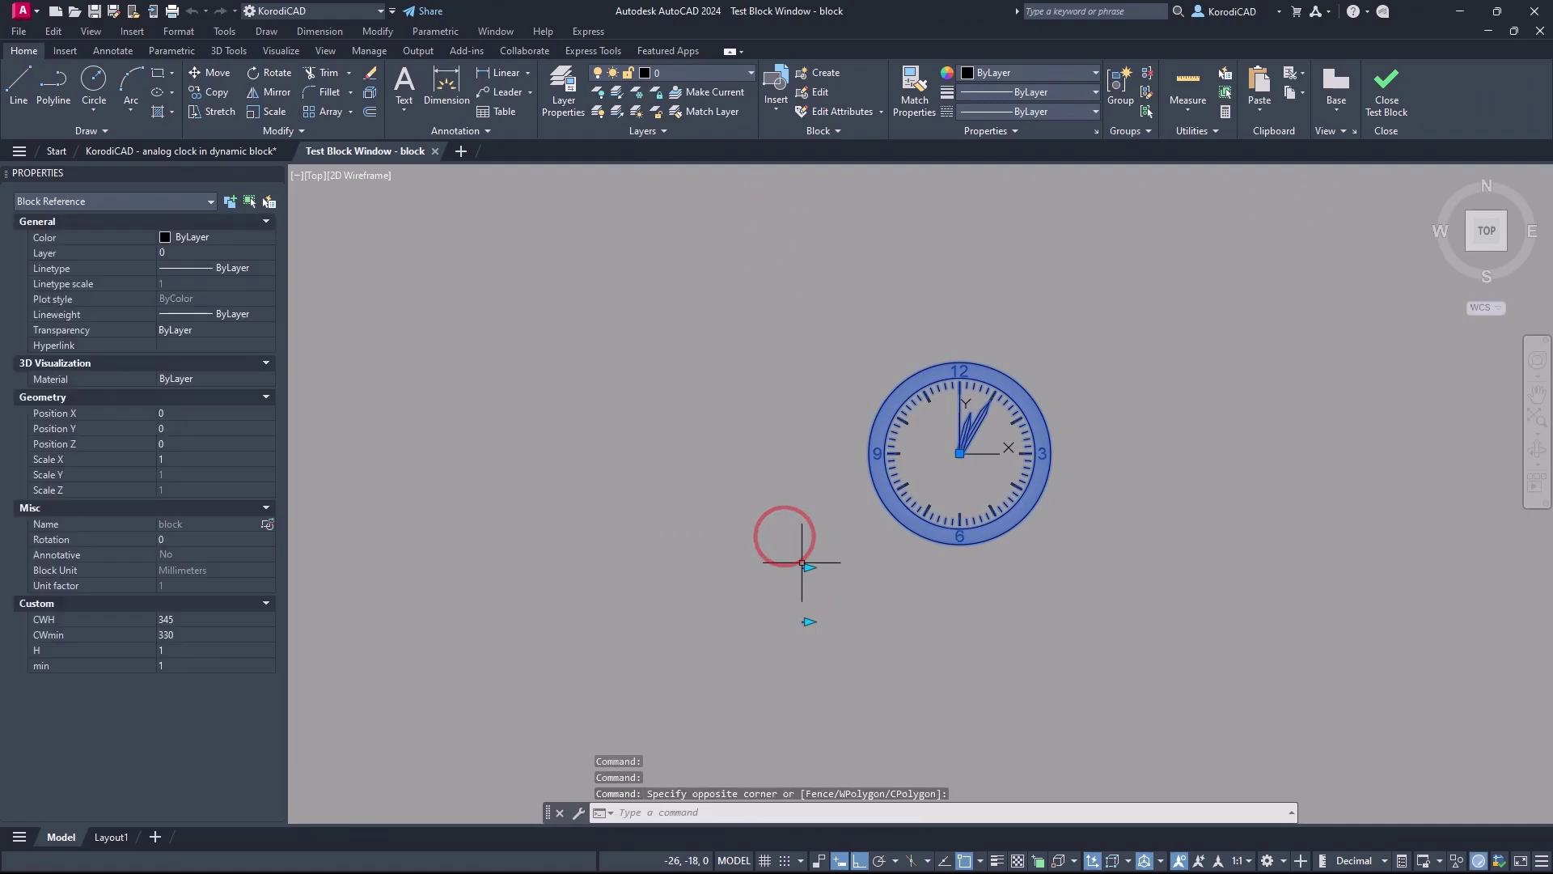
{"action": "left_click", "coordinate": [809, 567]}
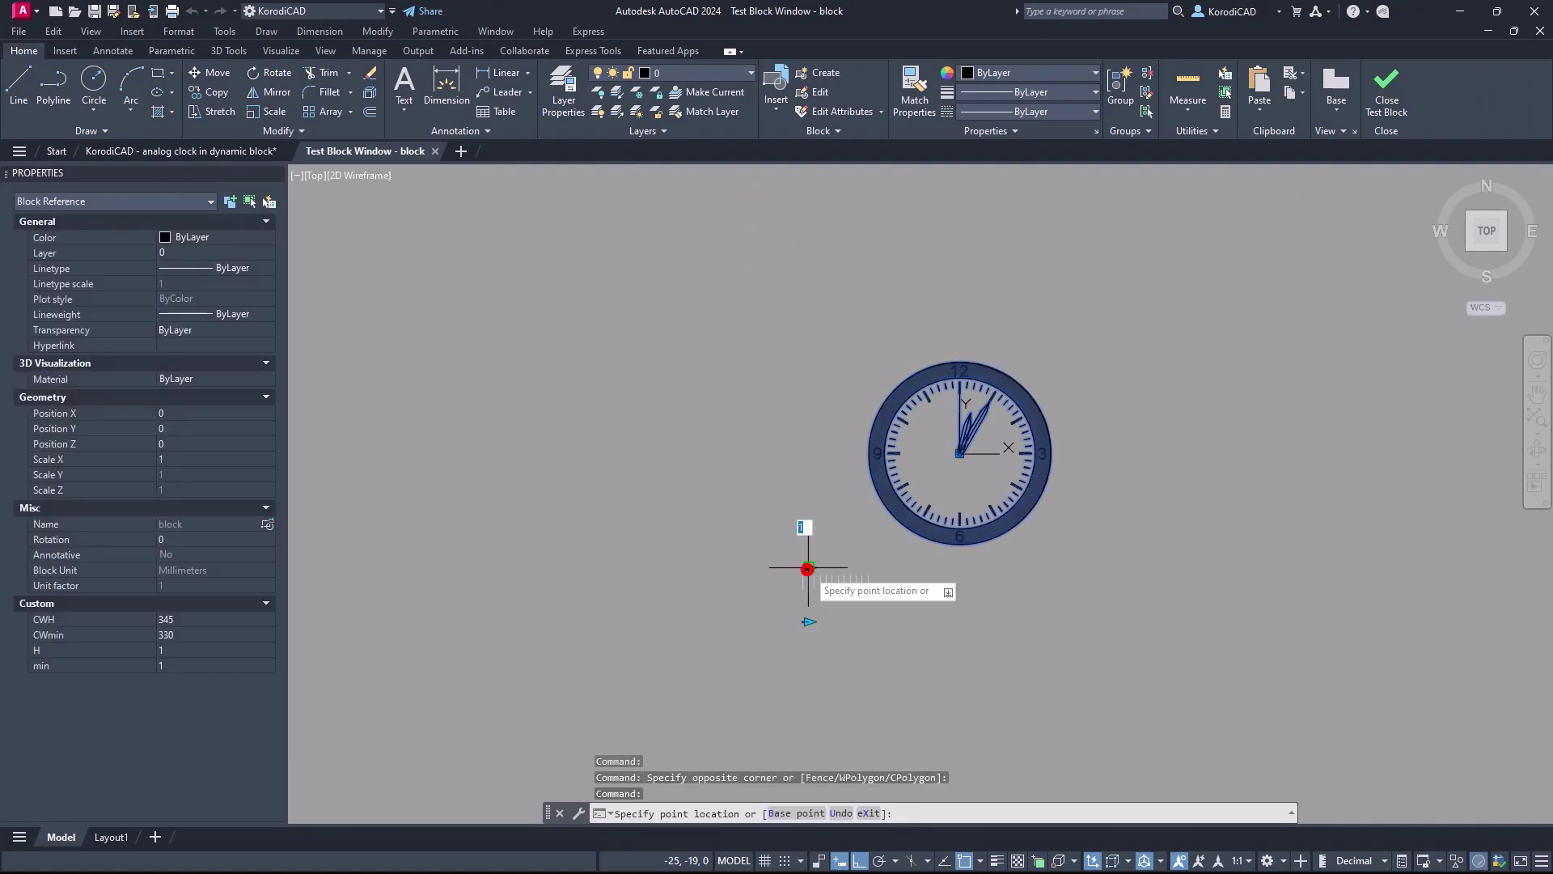
{"action": "left_click", "coordinate": [874, 567]}
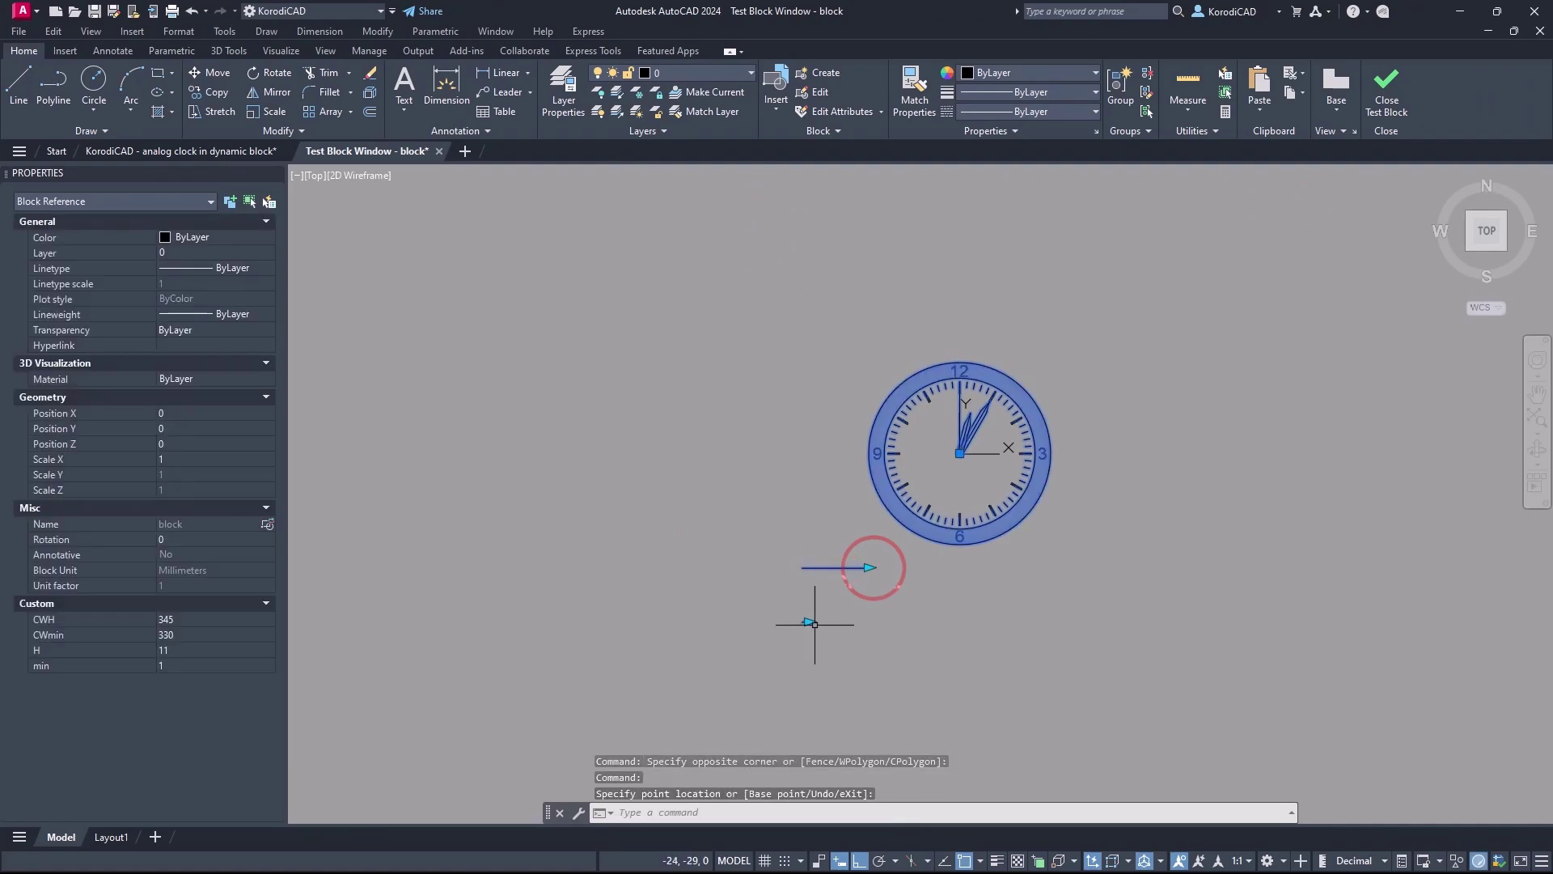
{"action": "left_click", "coordinate": [808, 621]}
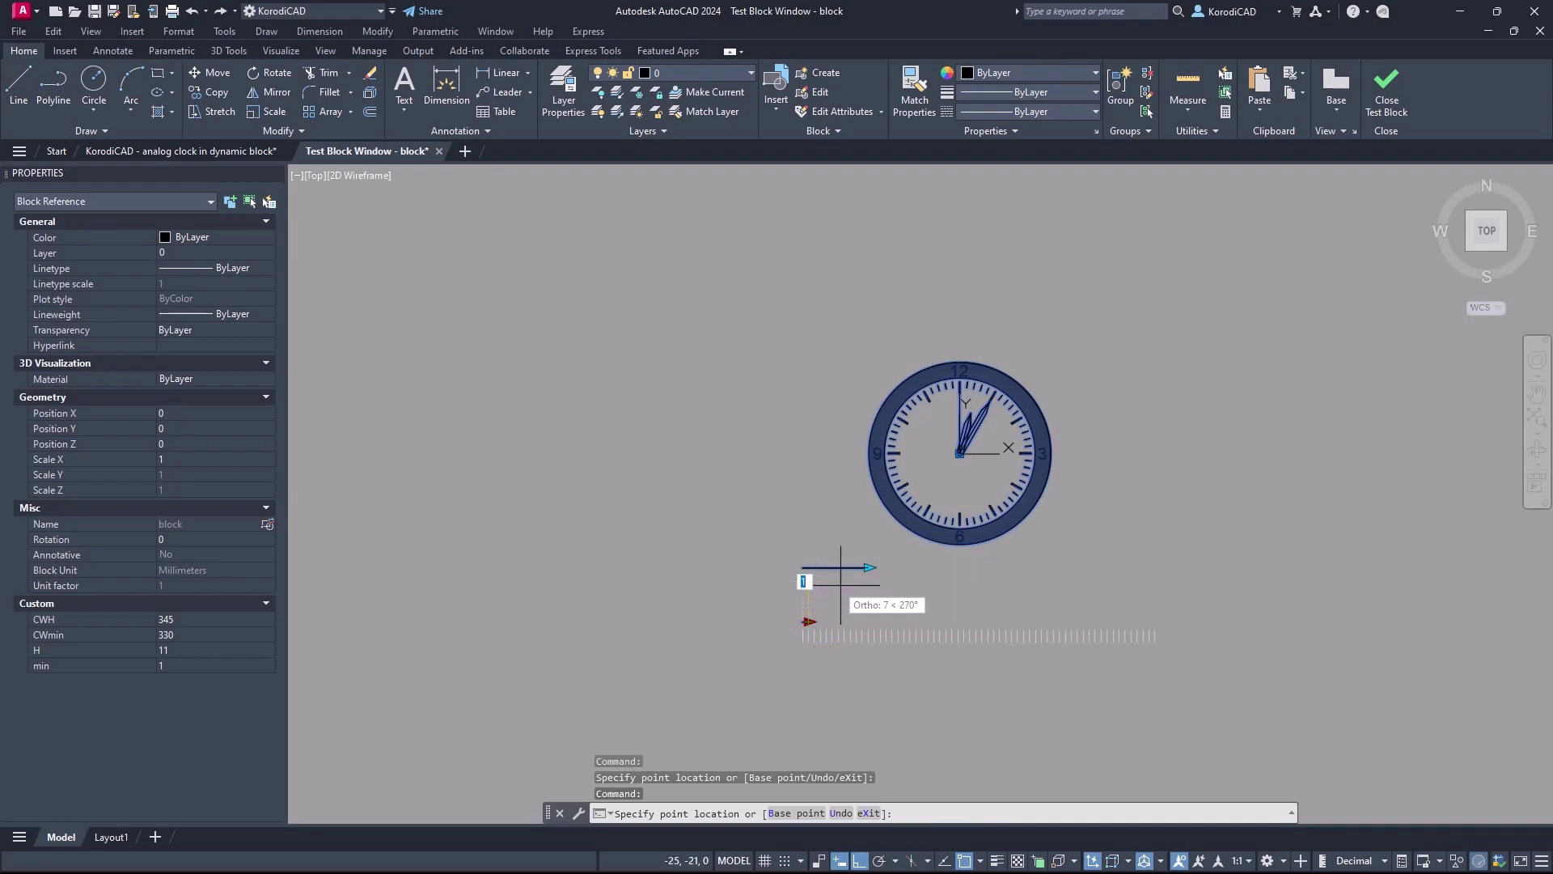
{"action": "left_click", "coordinate": [1076, 623]}
Change the CWmin angle constraint from 330 to the expression min*6
{"action": "key", "text": "Escape"}
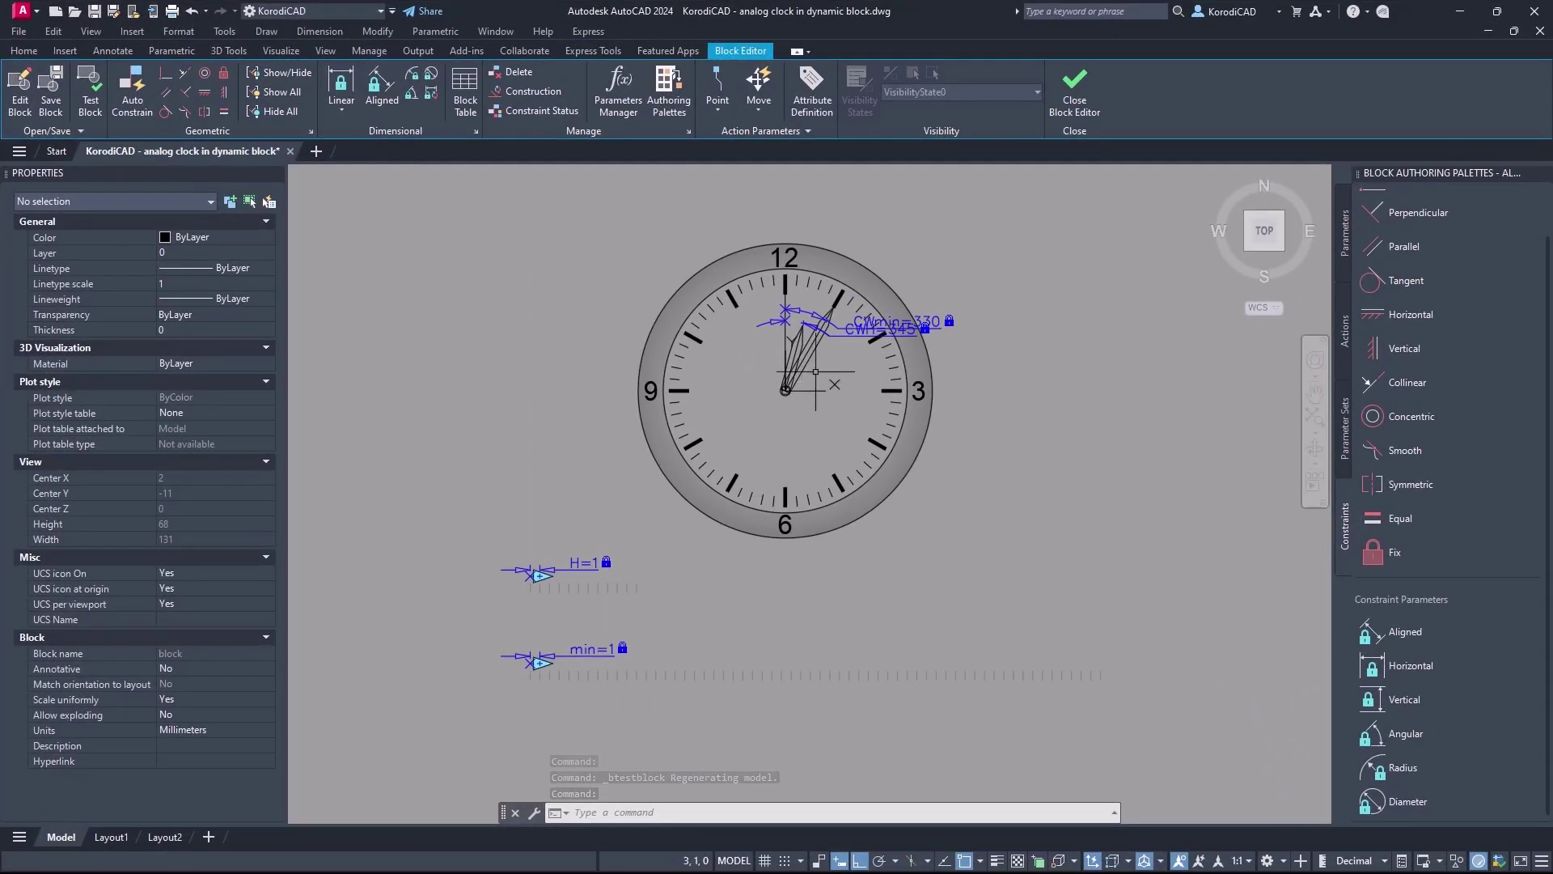
{"action": "scroll", "coordinate": [839, 372], "scroll_direction": "up", "scroll_amount": 5}
{"action": "scroll", "coordinate": [839, 372], "scroll_direction": "up", "scroll_amount": 2}
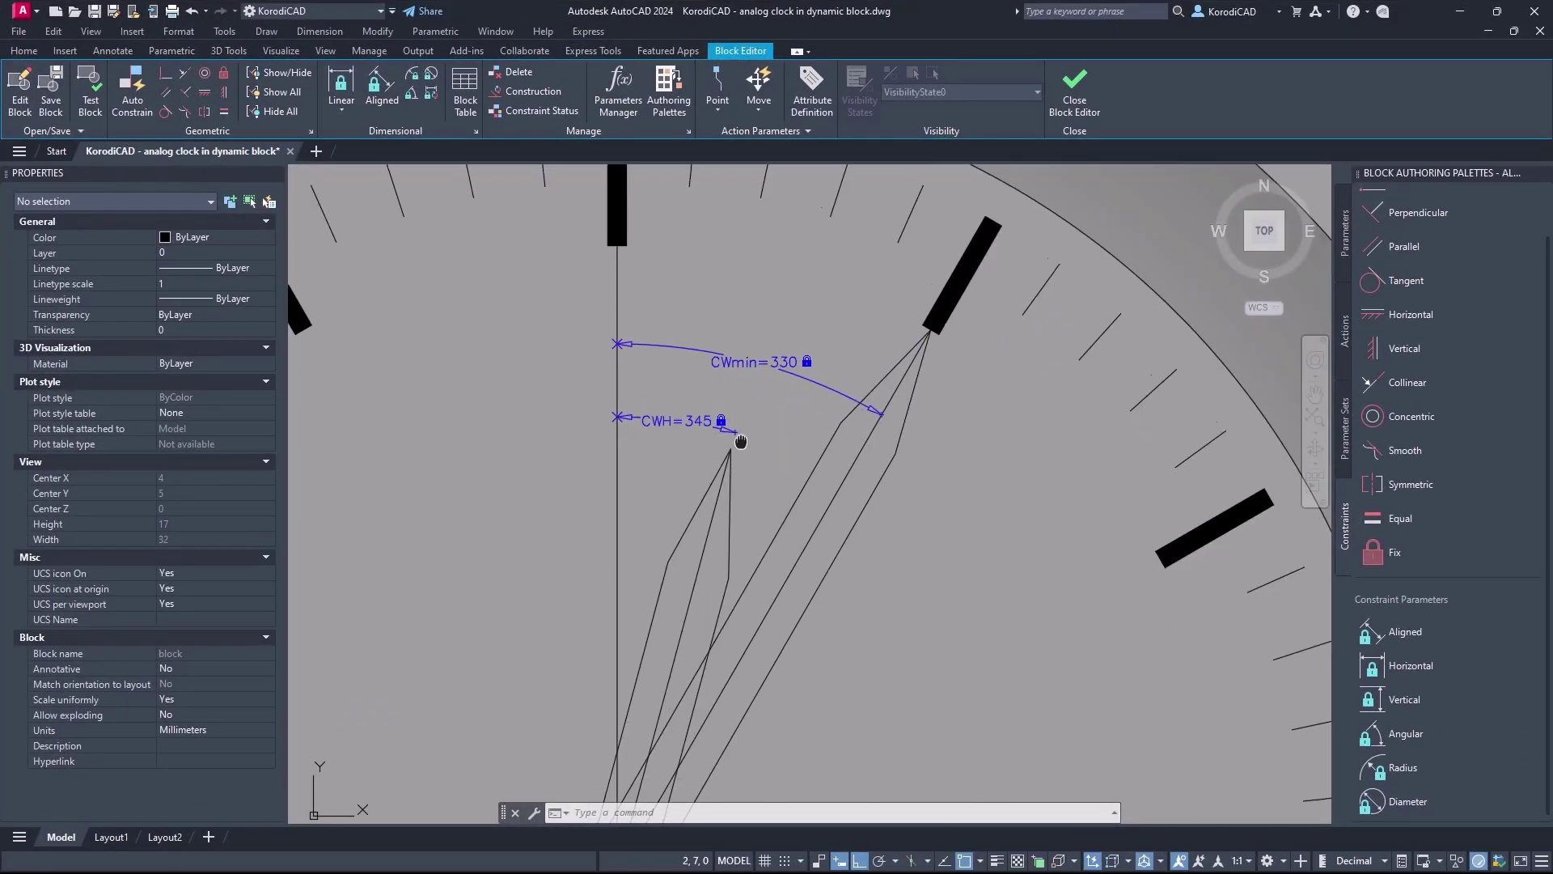
{"action": "left_click", "coordinate": [790, 362]}
{"action": "double_click", "coordinate": [790, 363]}
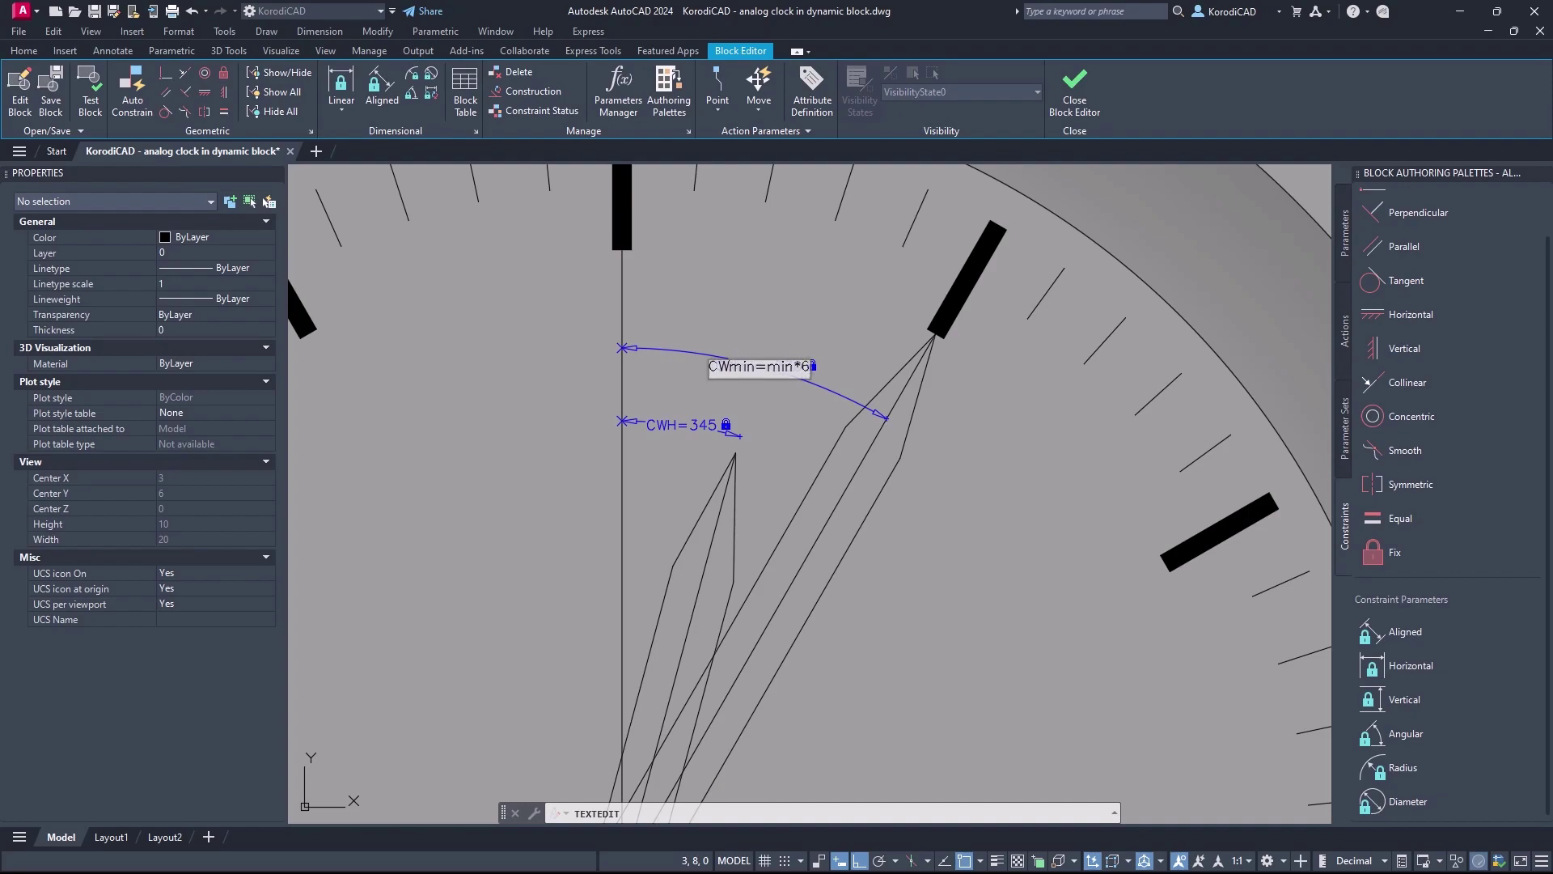
{"action": "key", "text": "Return"}
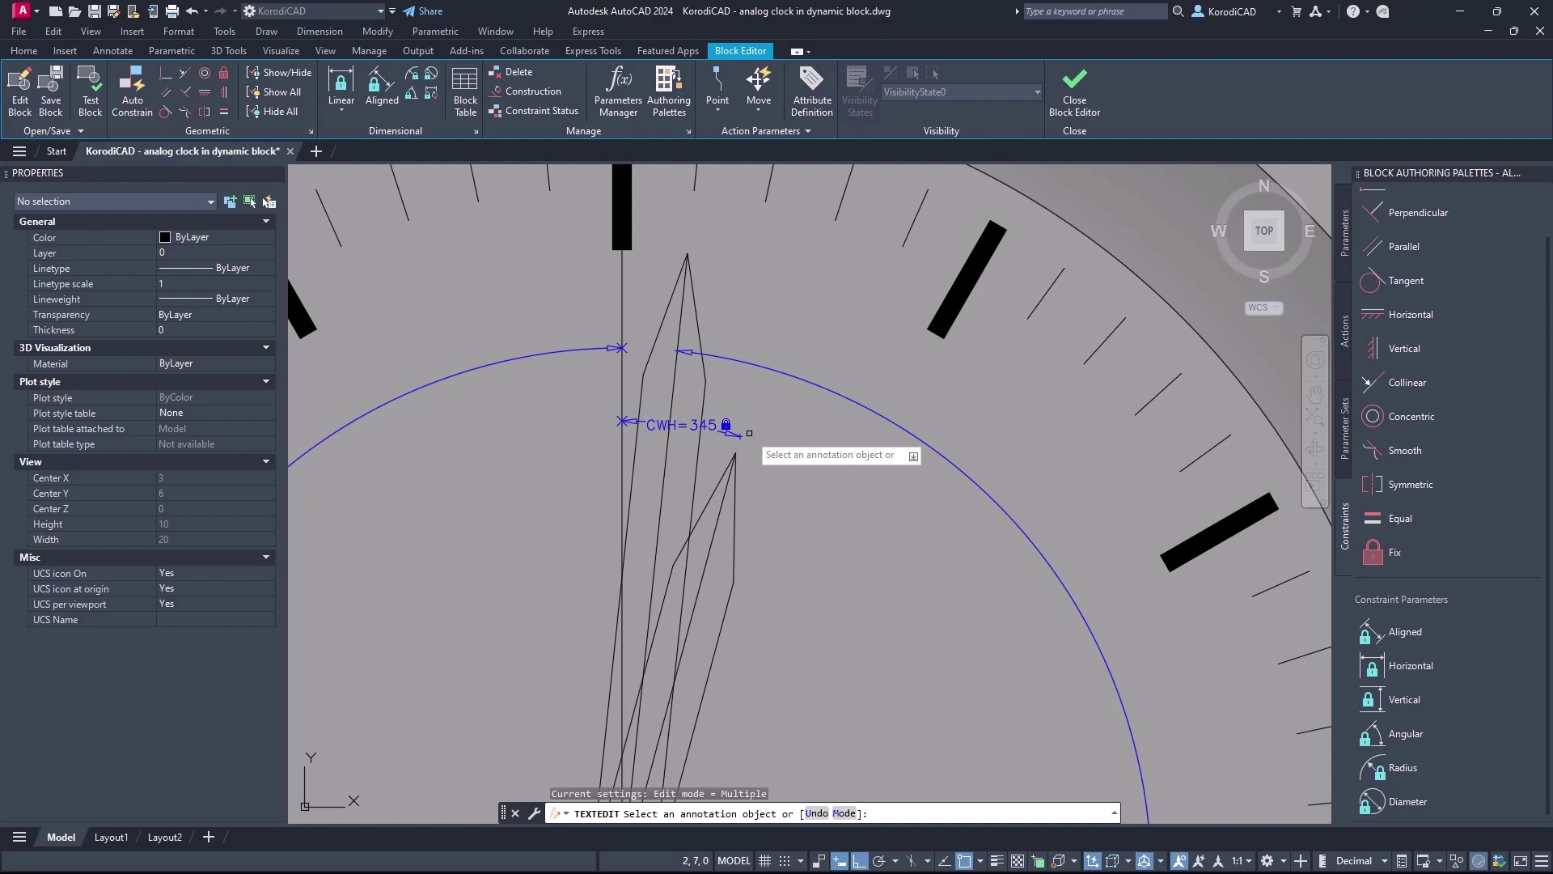
{"action": "right_click", "coordinate": [749, 434]}
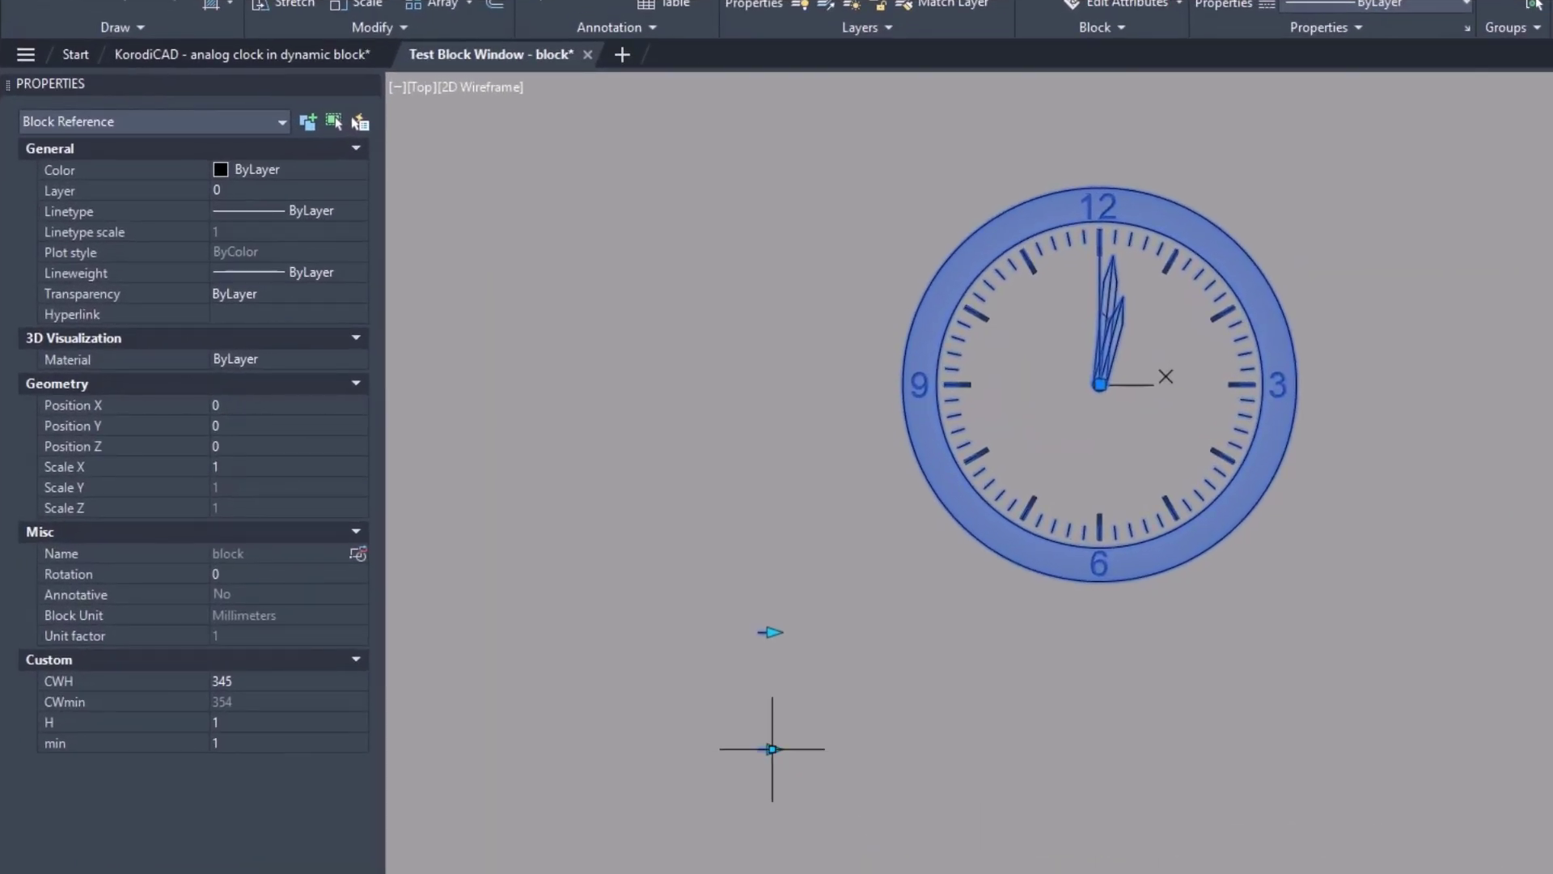
{"action": "left_click", "coordinate": [771, 747]}
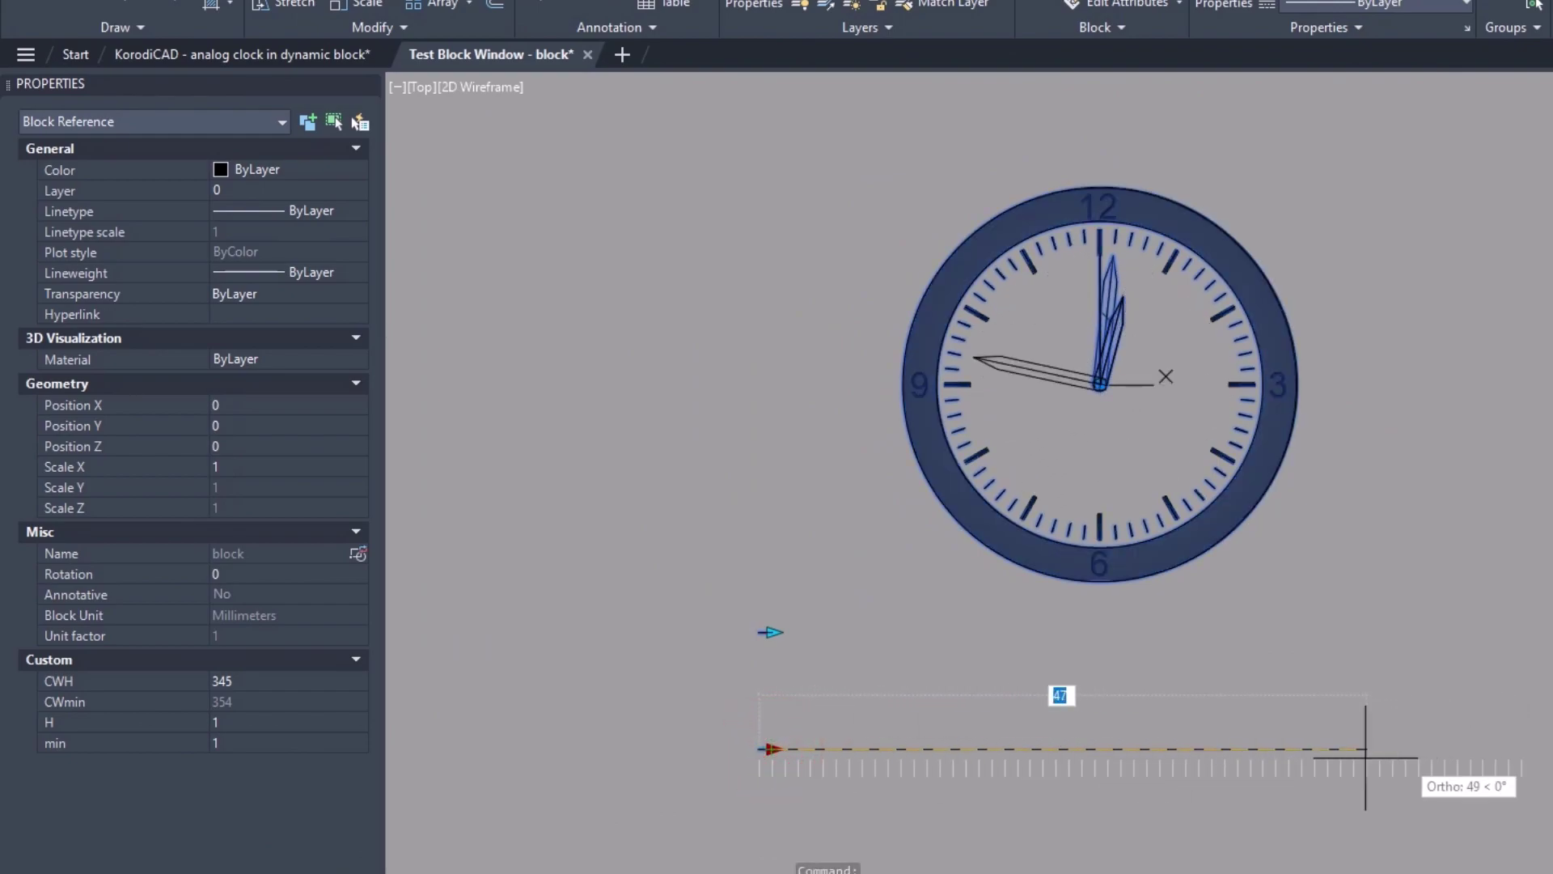
{"action": "key", "text": "Escape"}
{"action": "left_click", "coordinate": [776, 634]}
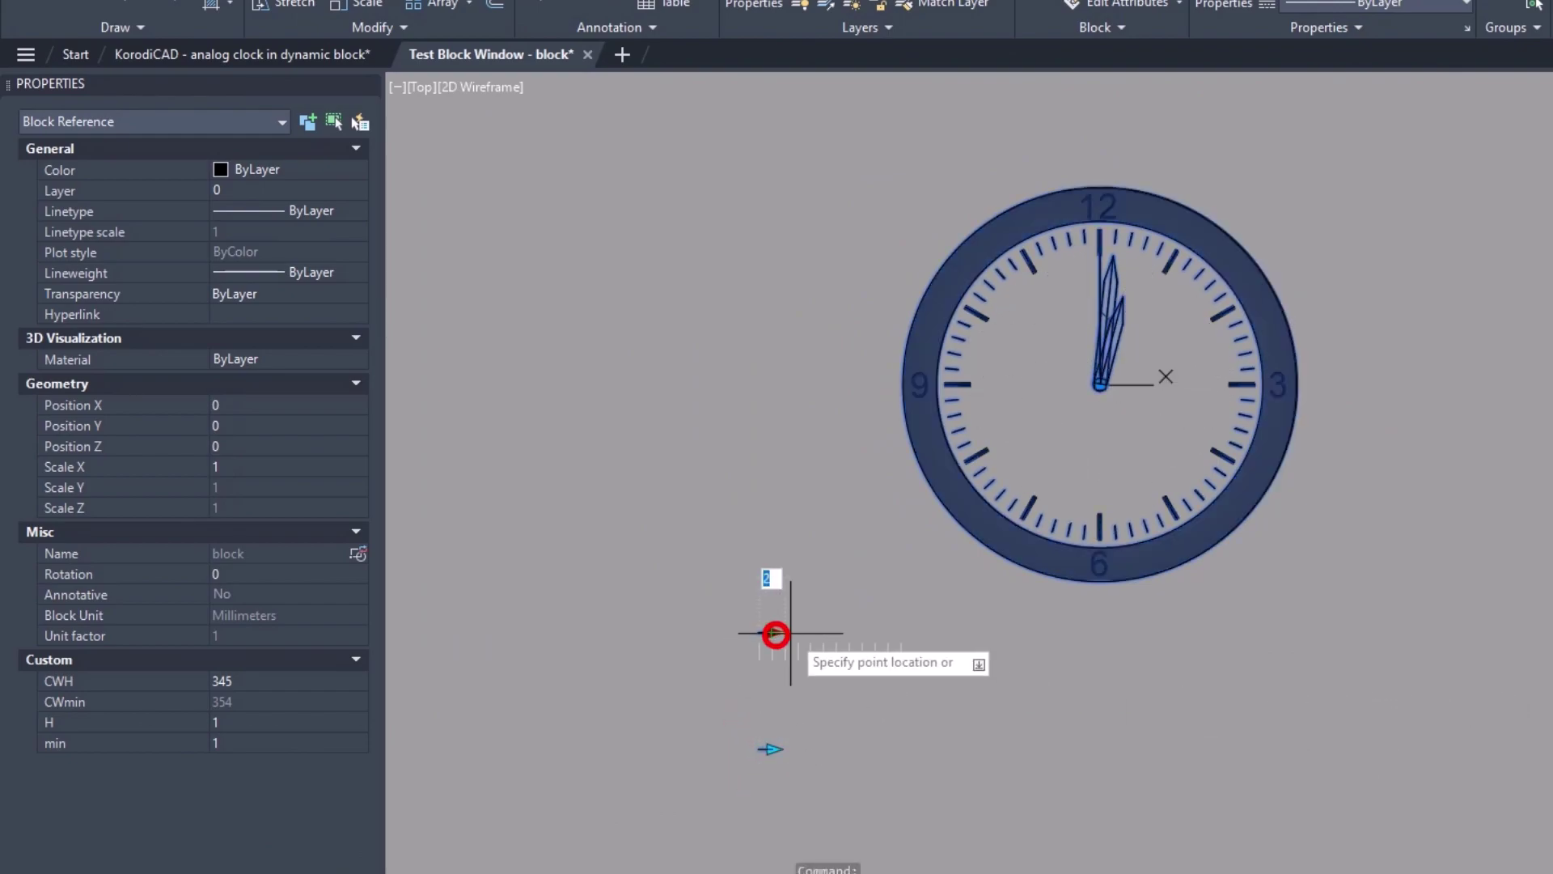
{"action": "left_click", "coordinate": [747, 632]}
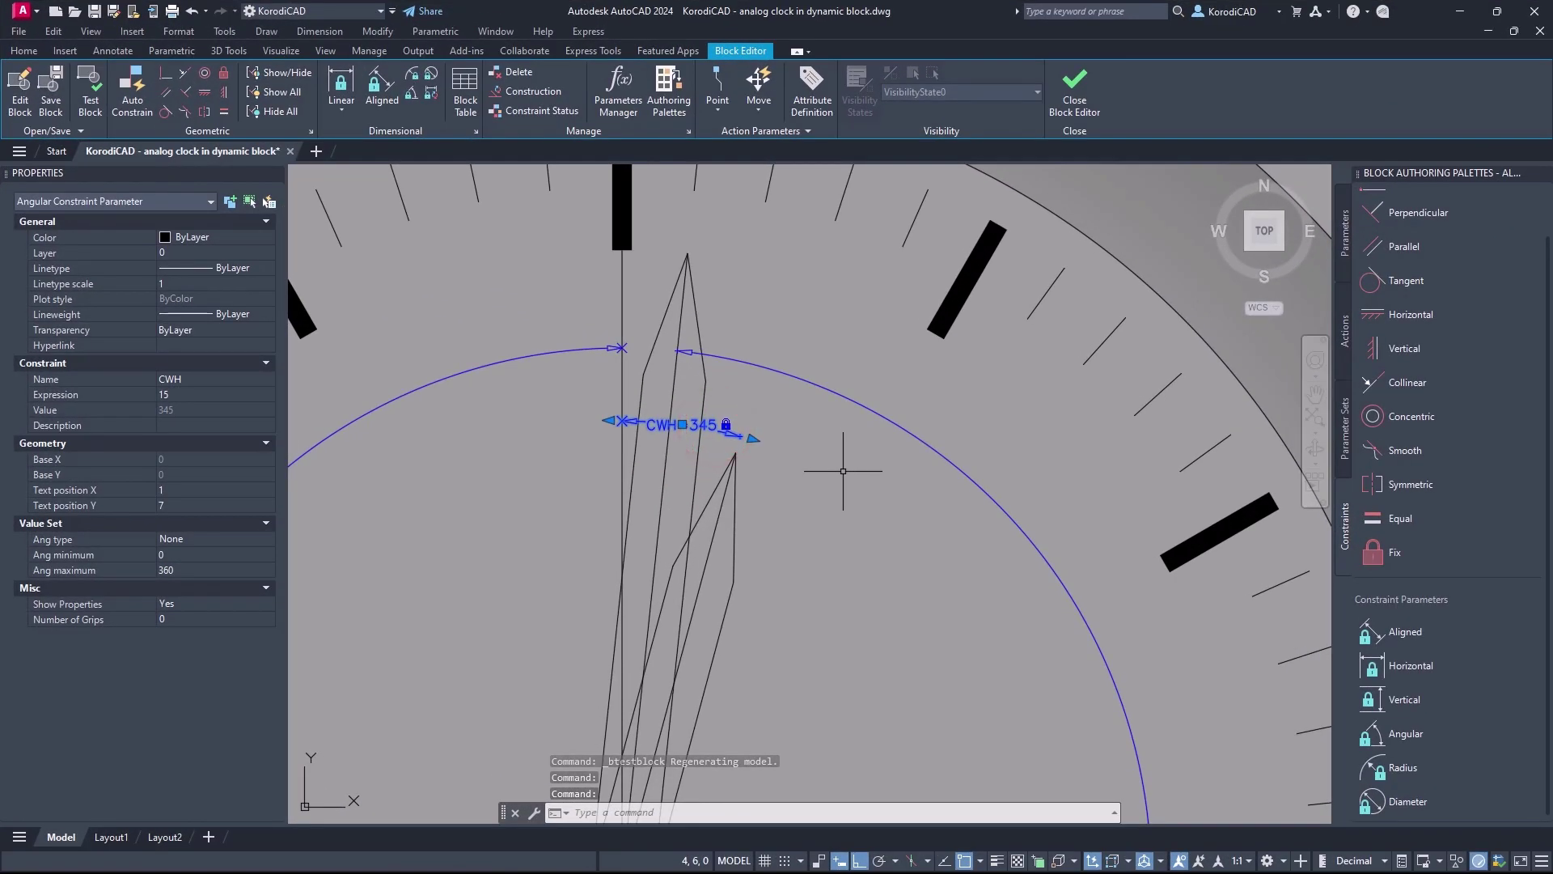
Replace the CWH angle constraint value 345 with the expression H*30
{"action": "double_click", "coordinate": [706, 426]}
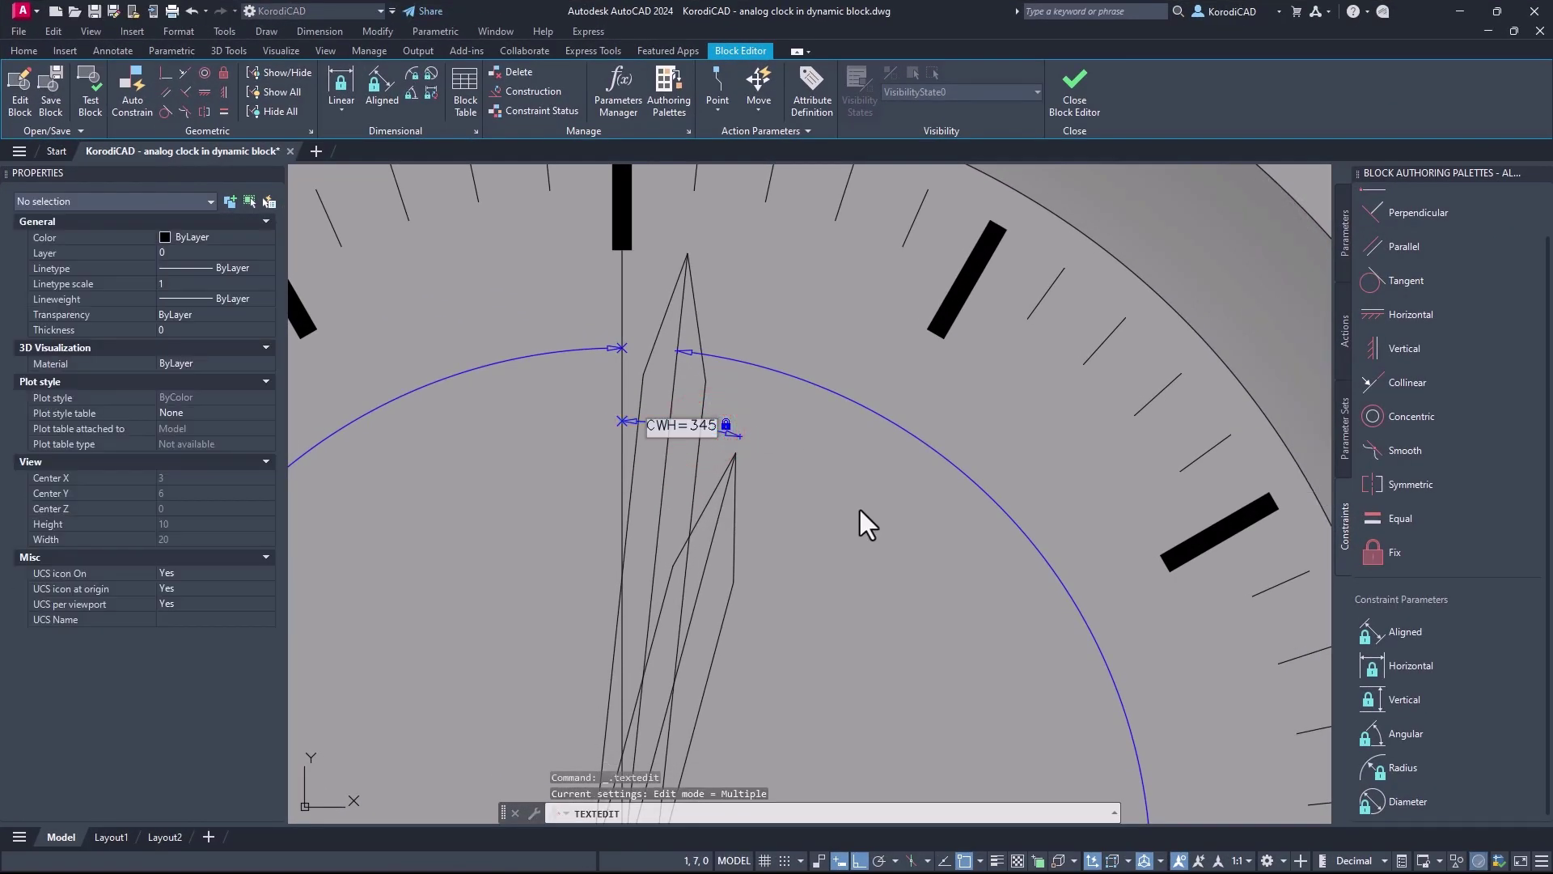
{"action": "type", "text": "C"}
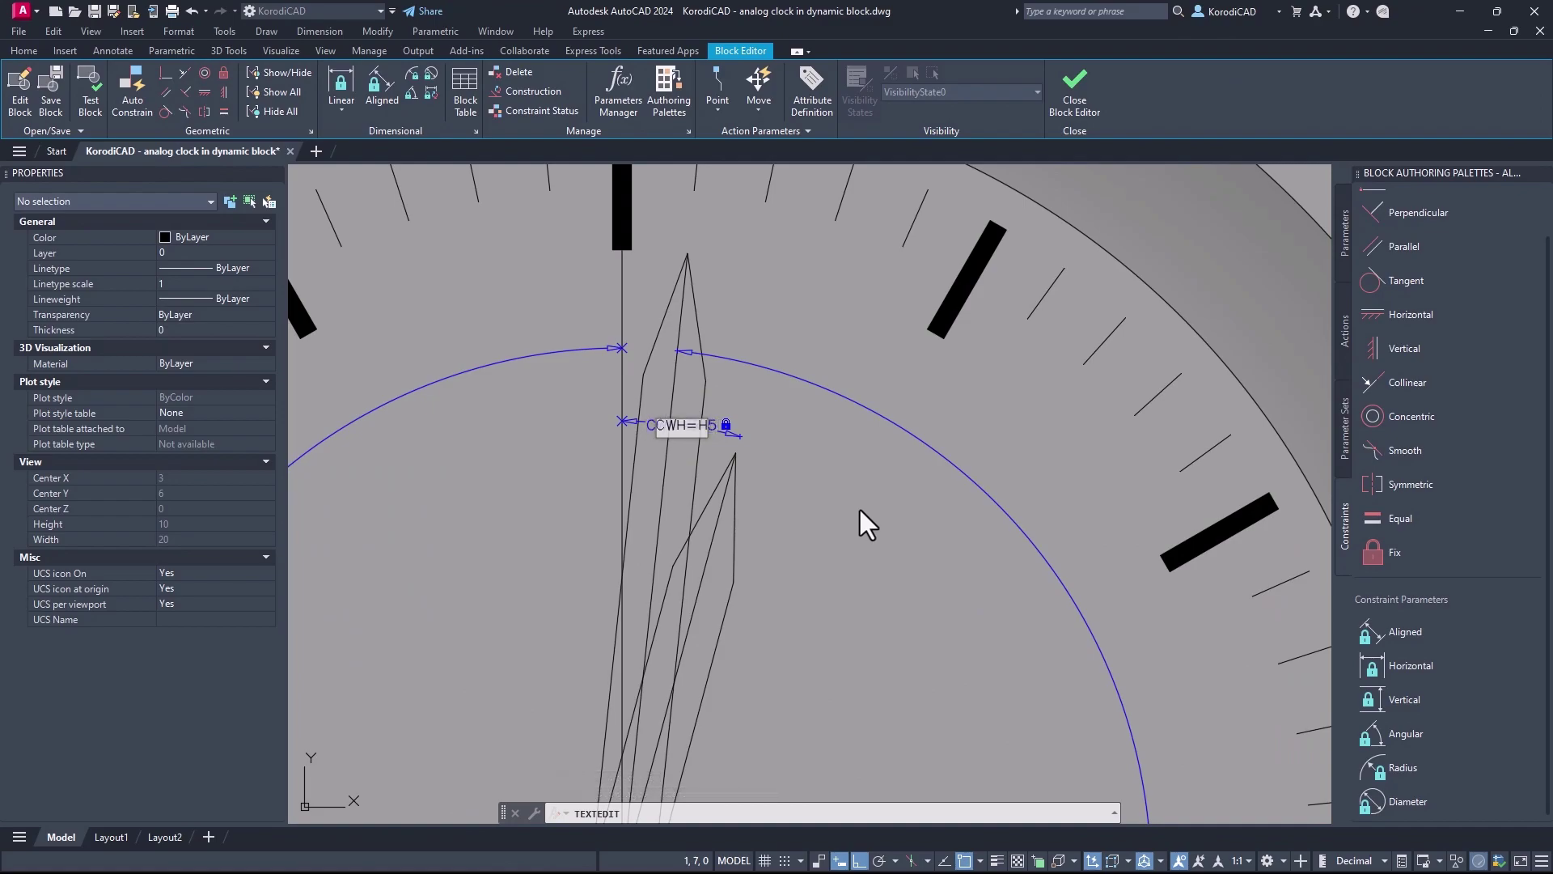
{"action": "key", "text": "BackSpace"}
{"action": "type", "text": "*30"}
{"action": "key", "text": "Return"}
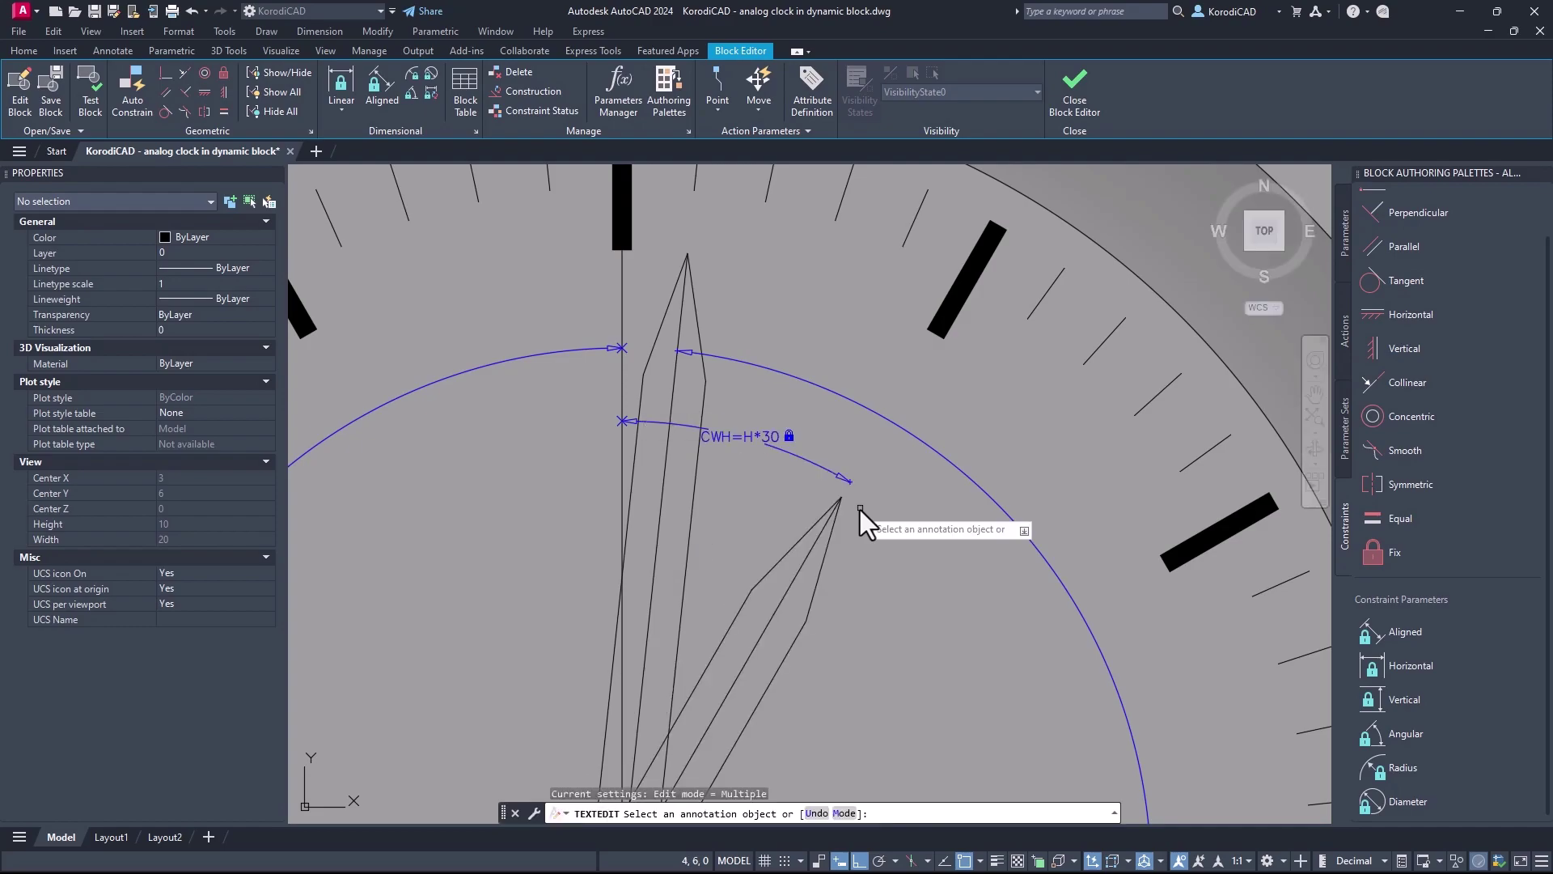
{"action": "key", "text": "Return"}
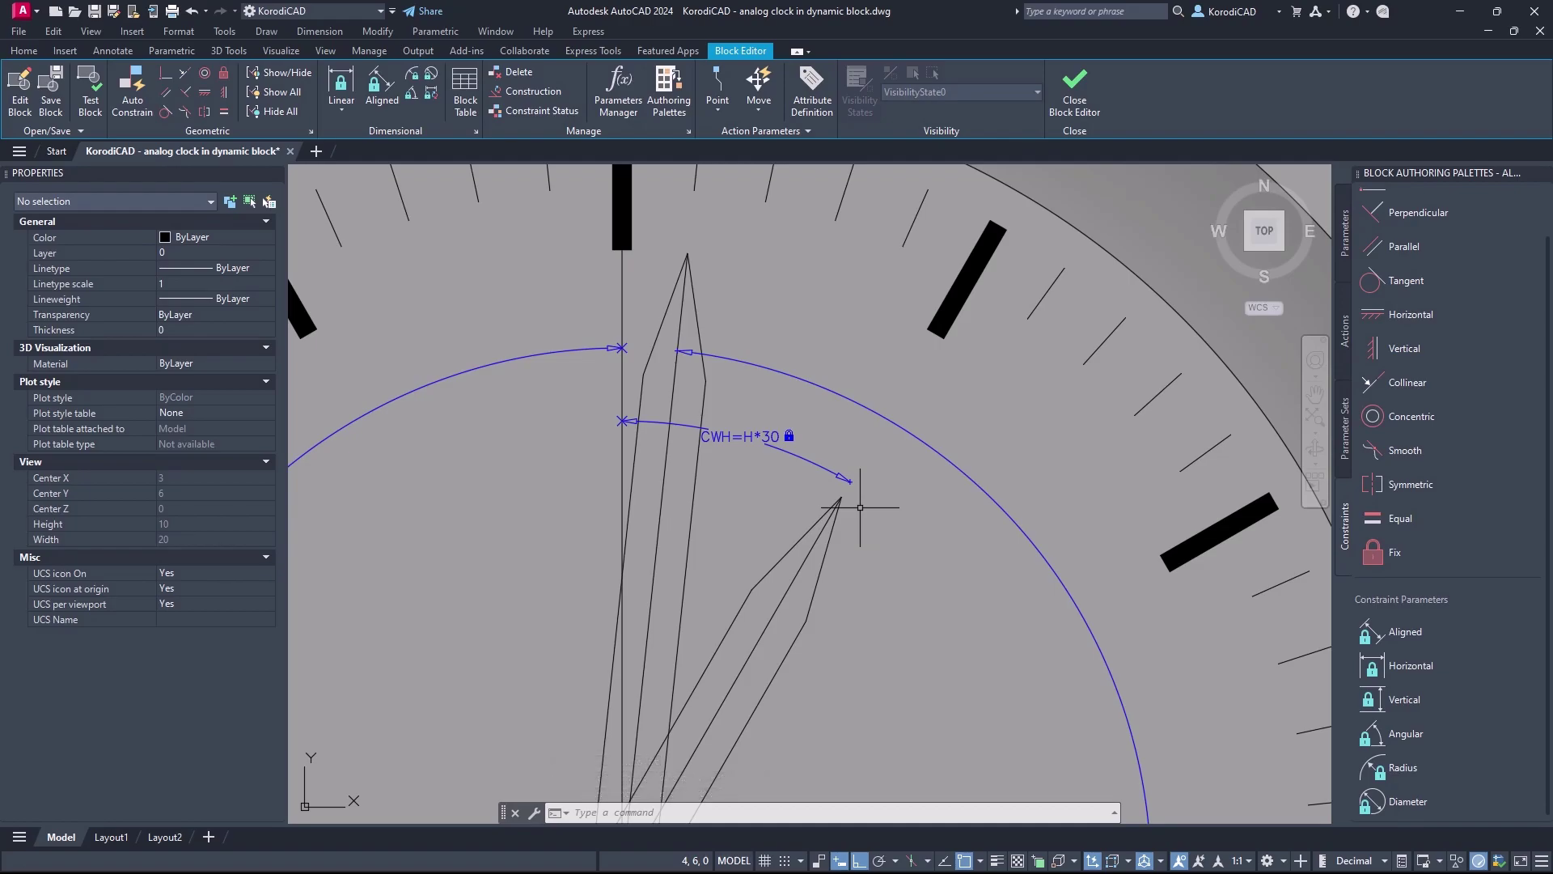
Stretch the test clock's minute grip to set the minutes to 30
{"action": "left_click", "coordinate": [570, 577]}
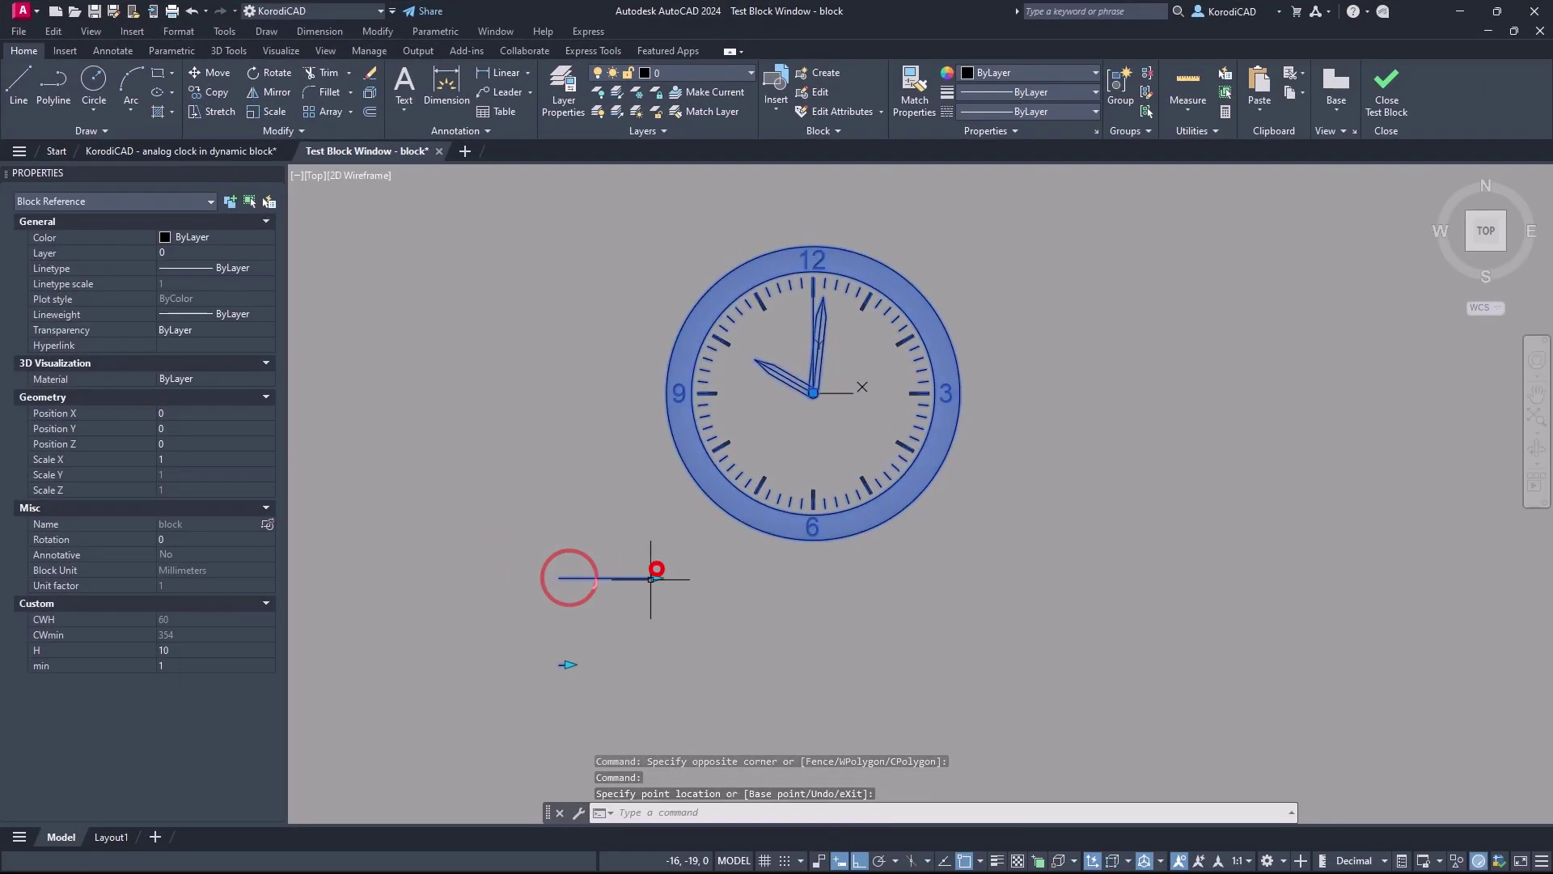
{"action": "left_click", "coordinate": [568, 664]}
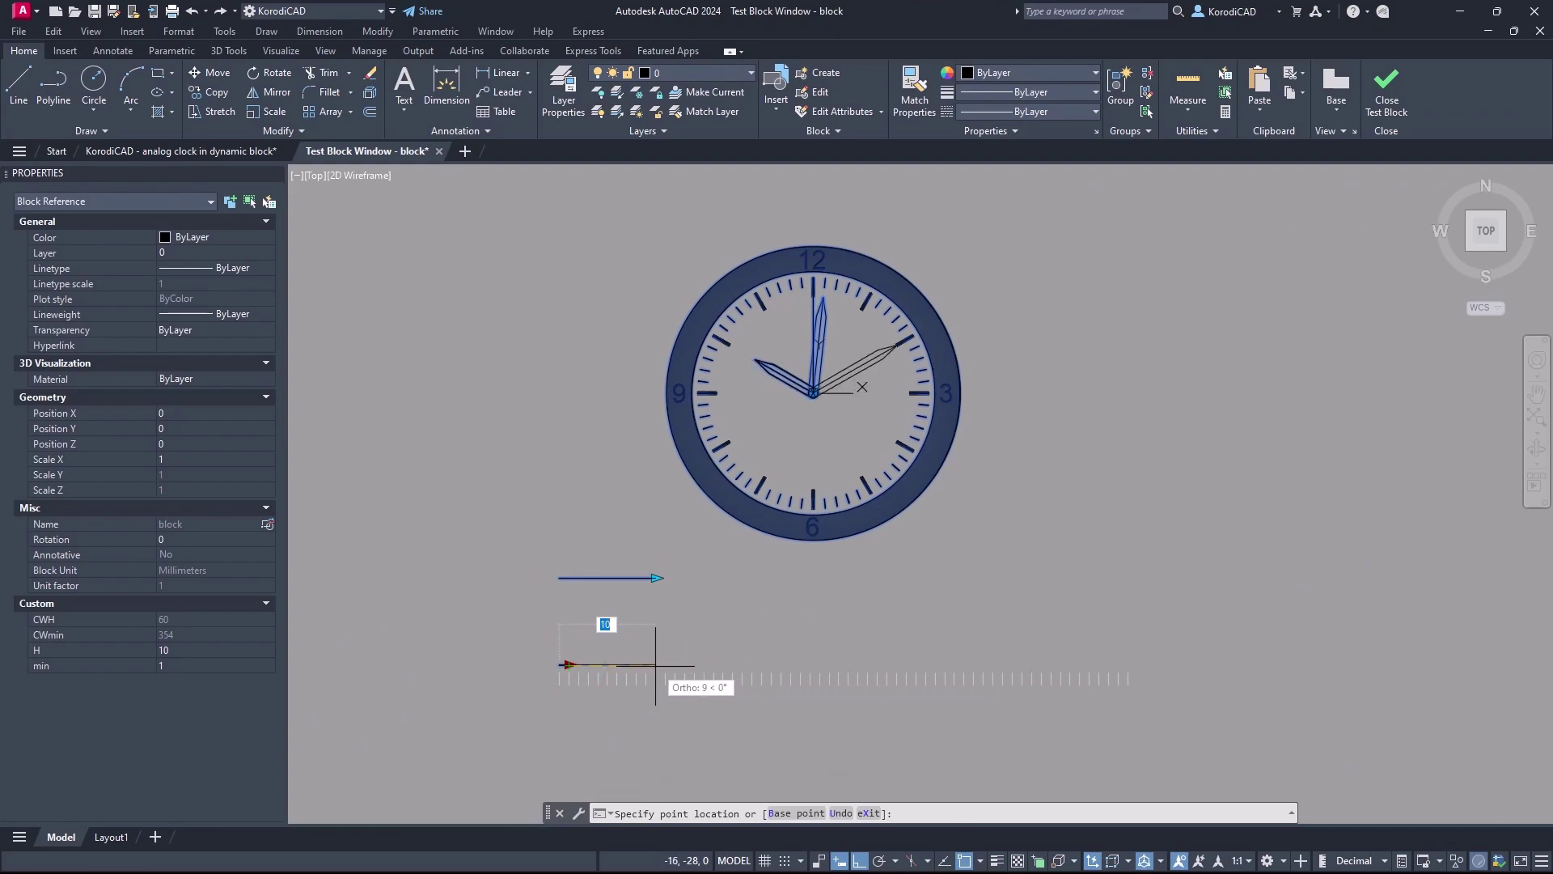
{"action": "left_click", "coordinate": [850, 655]}
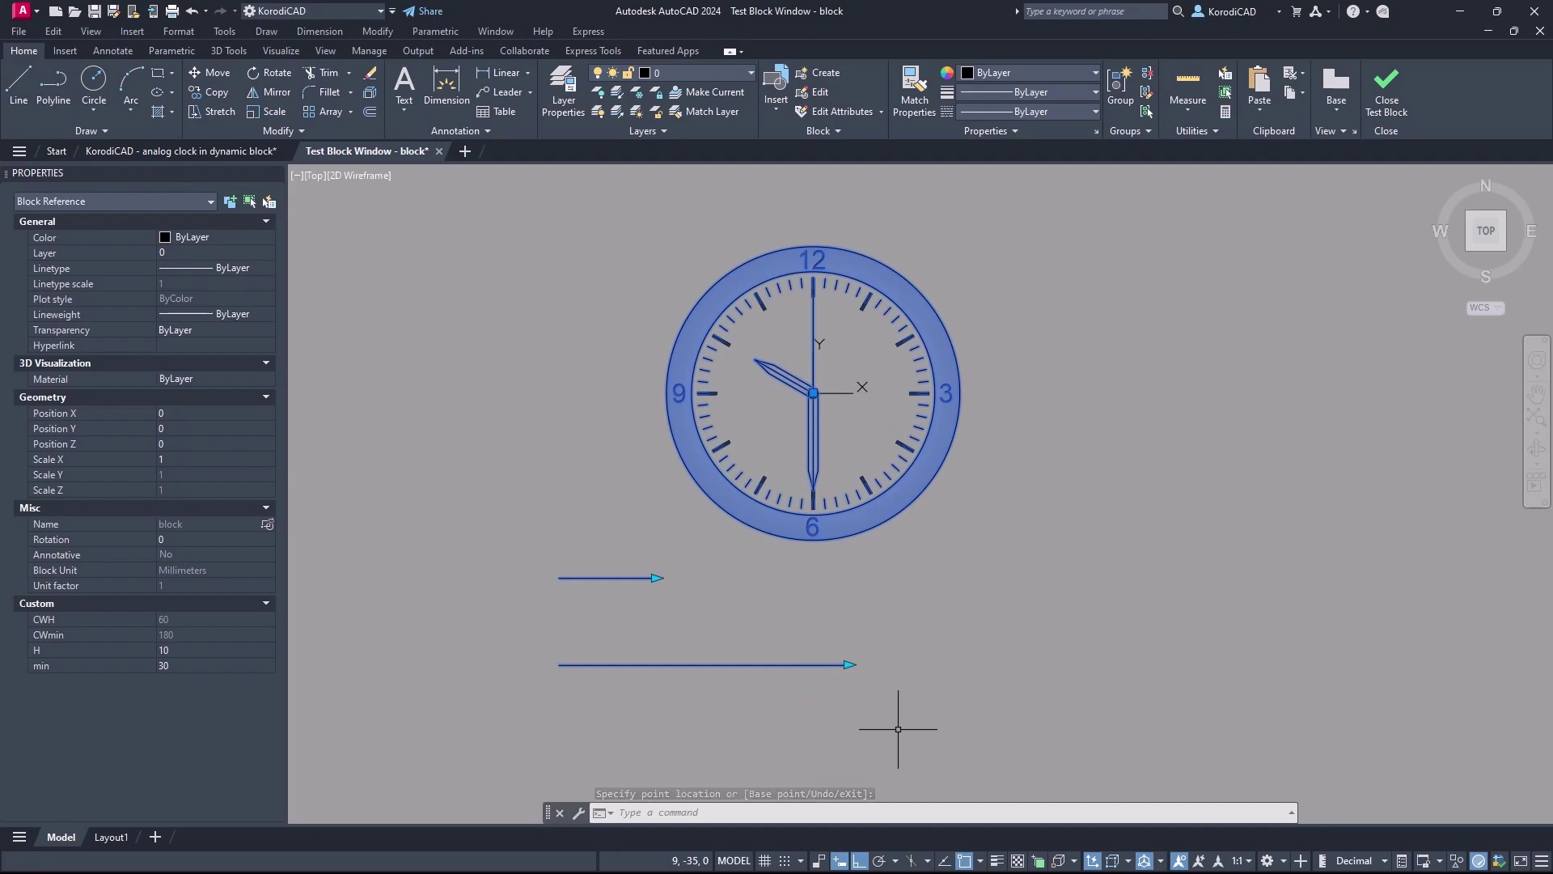
{"action": "key", "text": "Escape"}
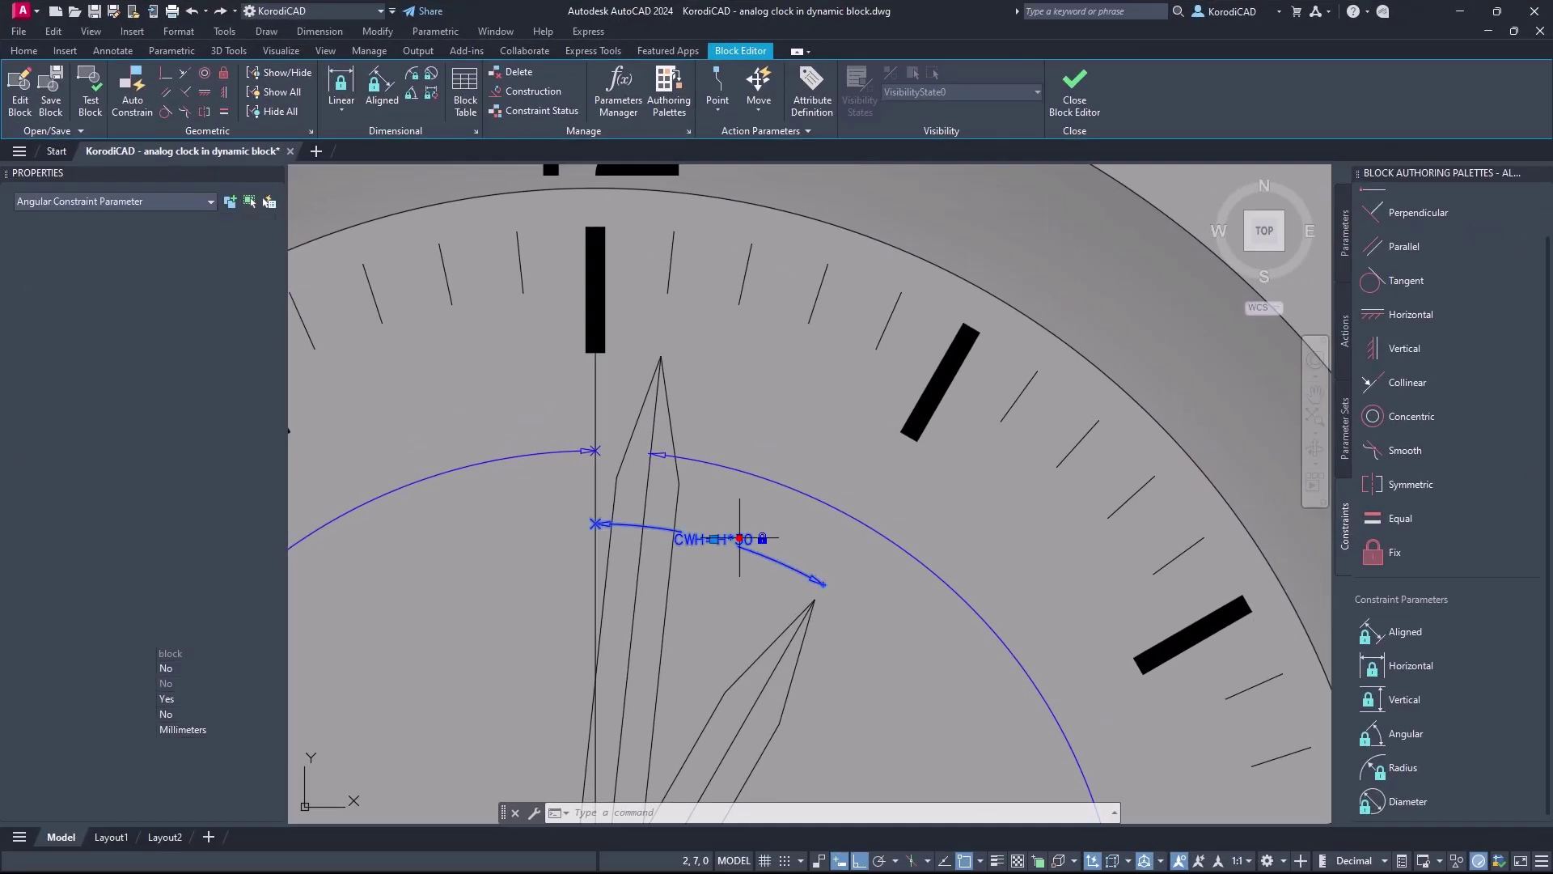
Append +CWmin/12 to the CWH hour-hand angle expression
{"action": "double_click", "coordinate": [740, 538]}
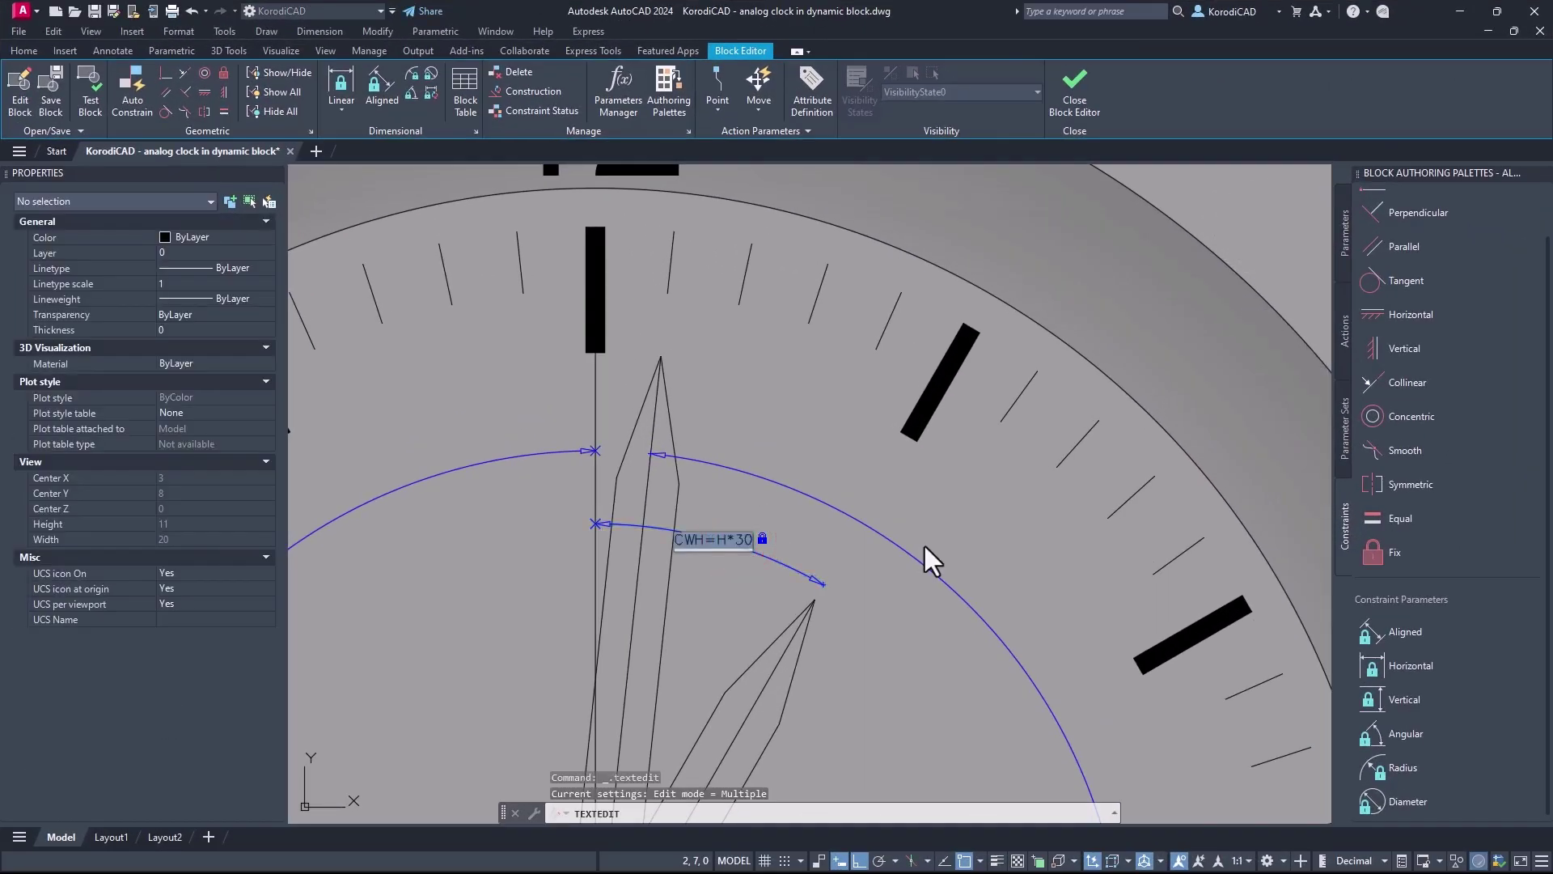
{"action": "key", "text": "End"}
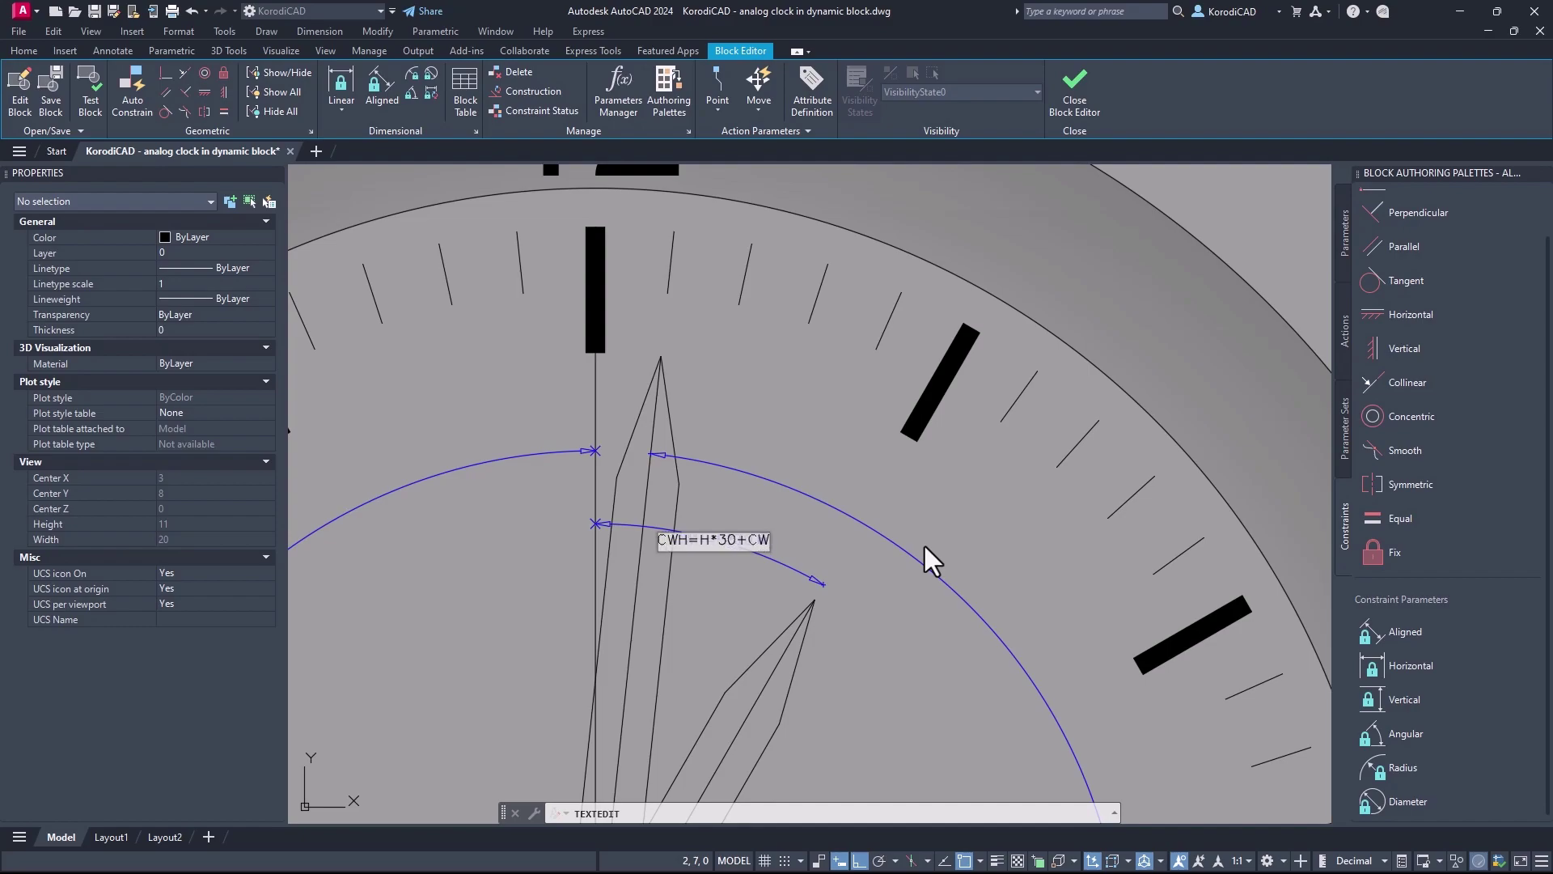
{"action": "type", "text": "min"}
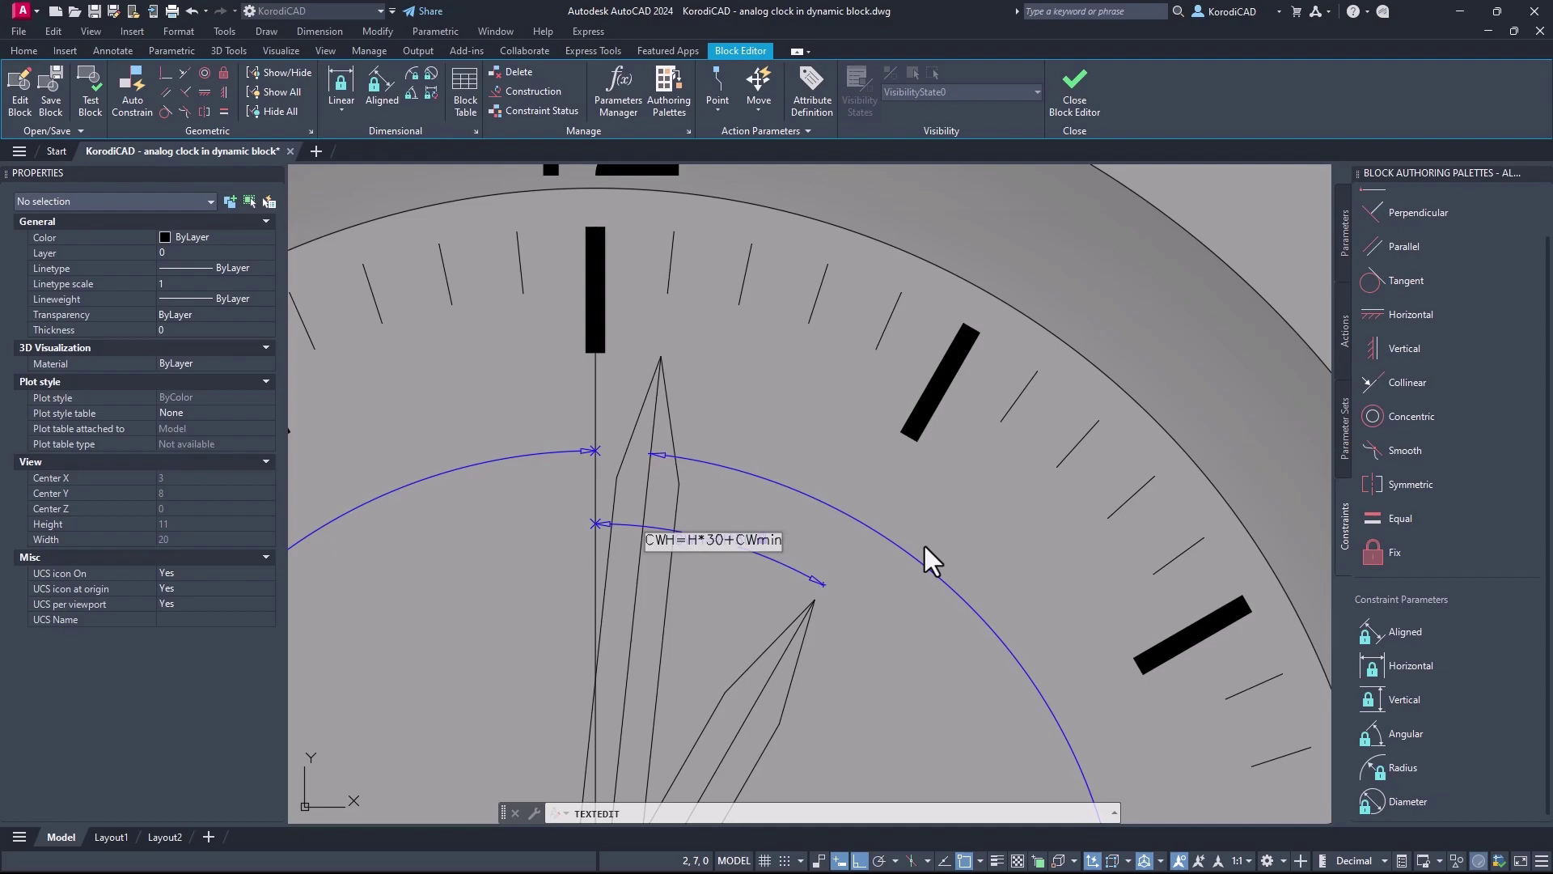
{"action": "type", "text": "/12"}
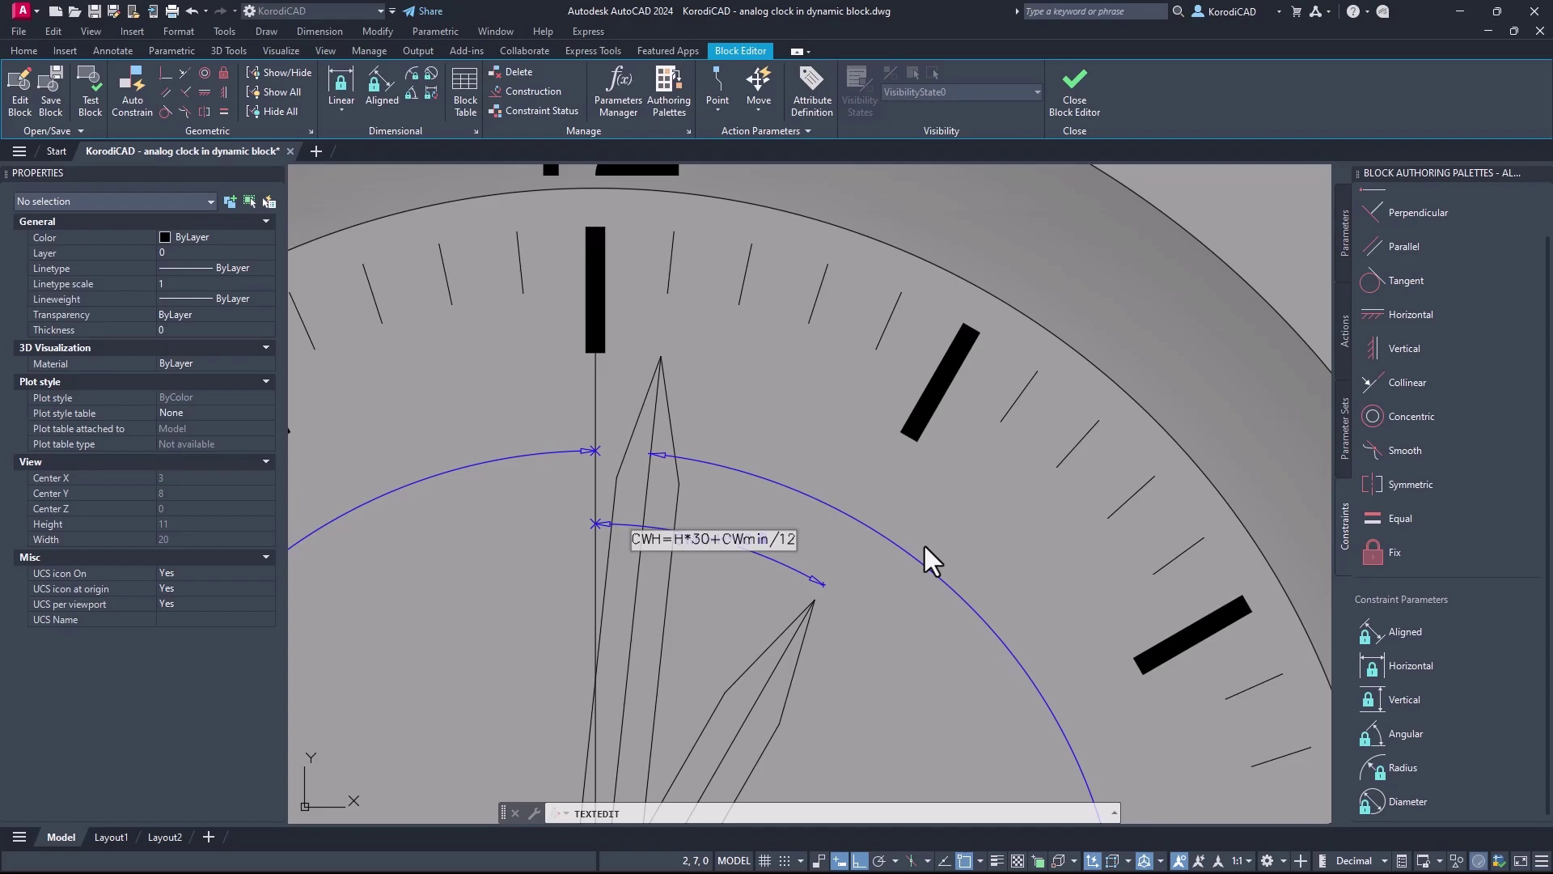
{"action": "key", "text": "Return"}
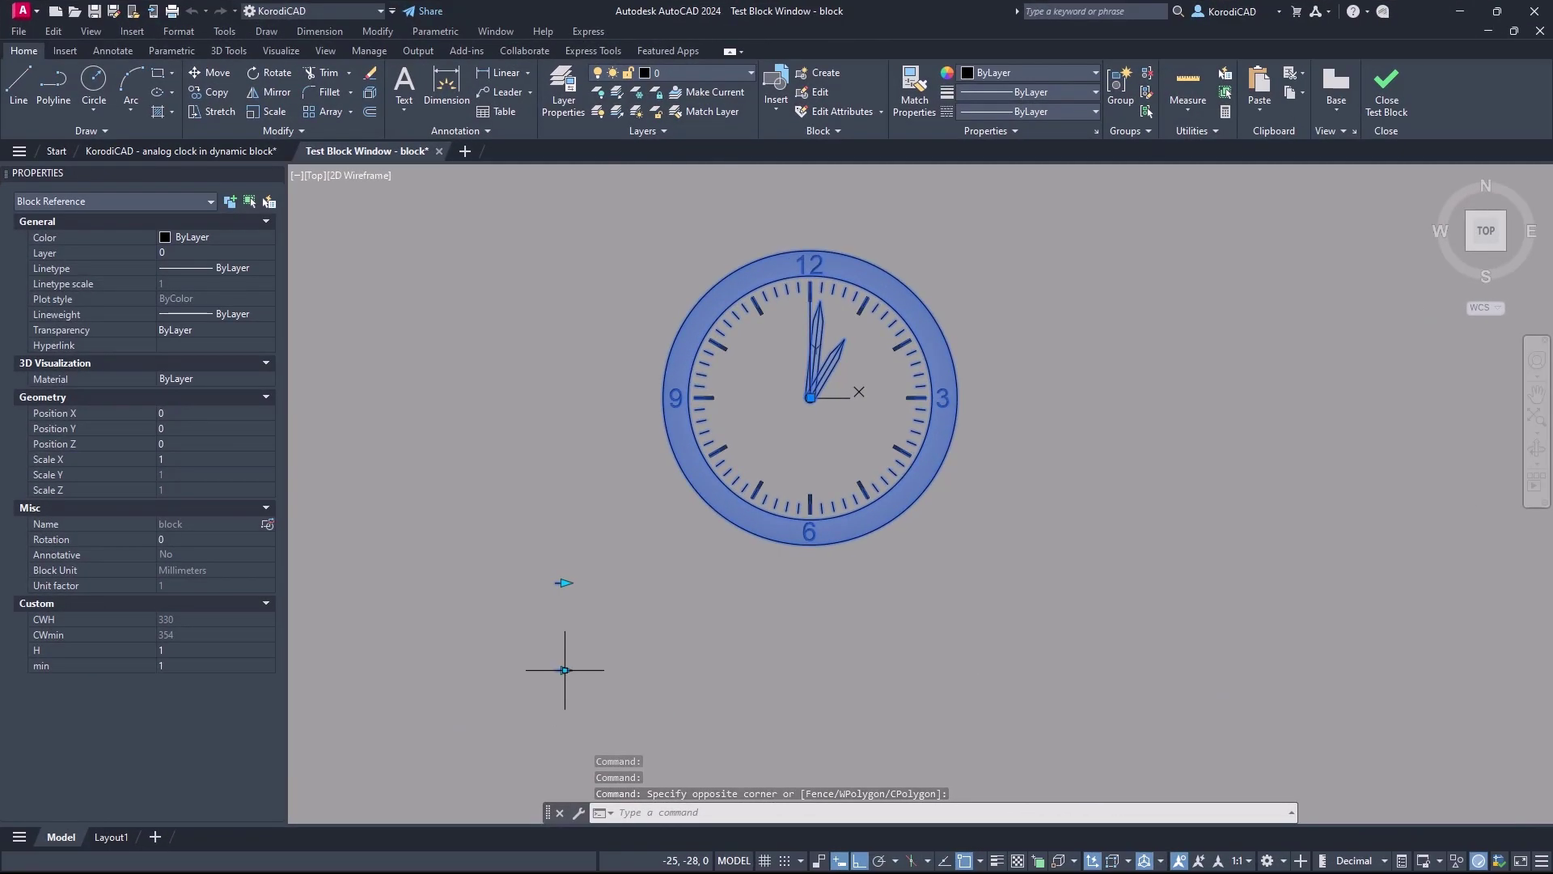
Set the test clock to 6:30 by stretching the hour and minute grips
{"action": "left_click", "coordinate": [565, 670]}
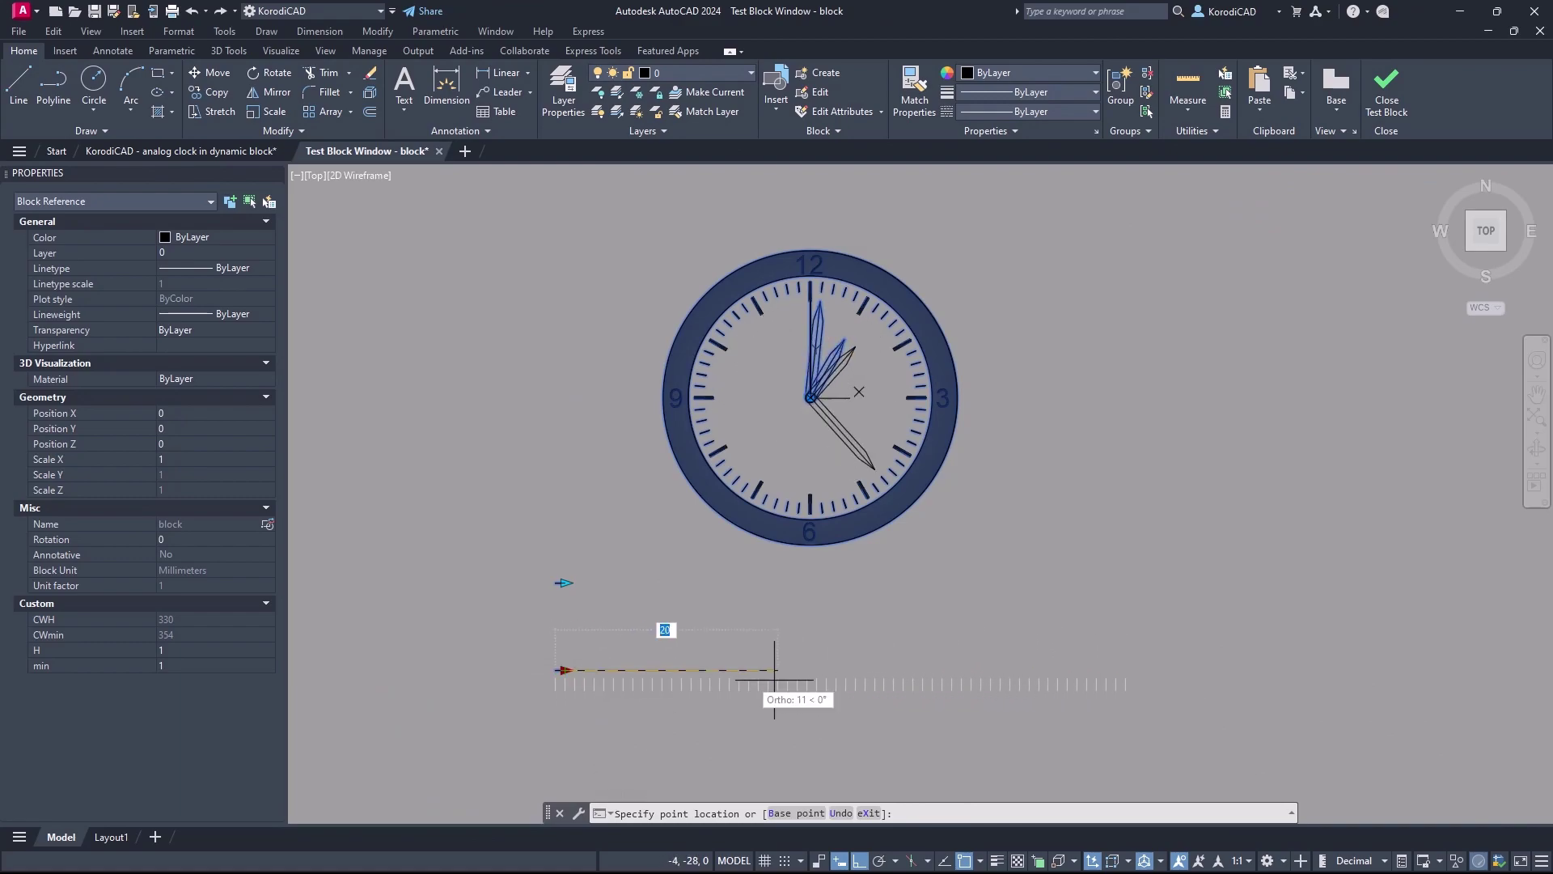
{"action": "key", "text": "Escape"}
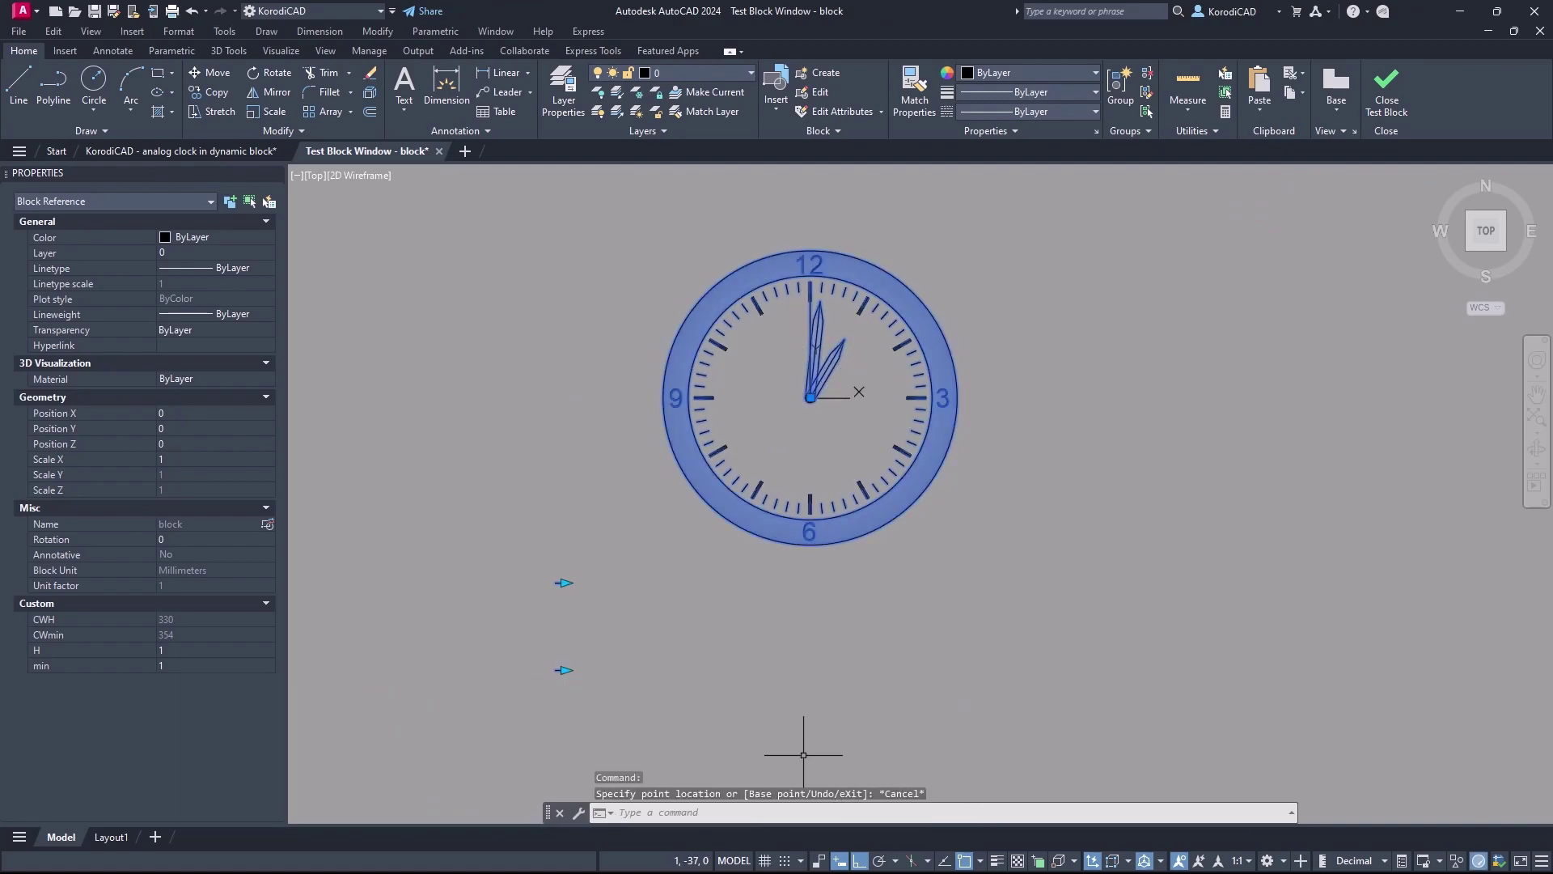
{"action": "left_click", "coordinate": [565, 582]}
{"action": "left_click", "coordinate": [566, 579]}
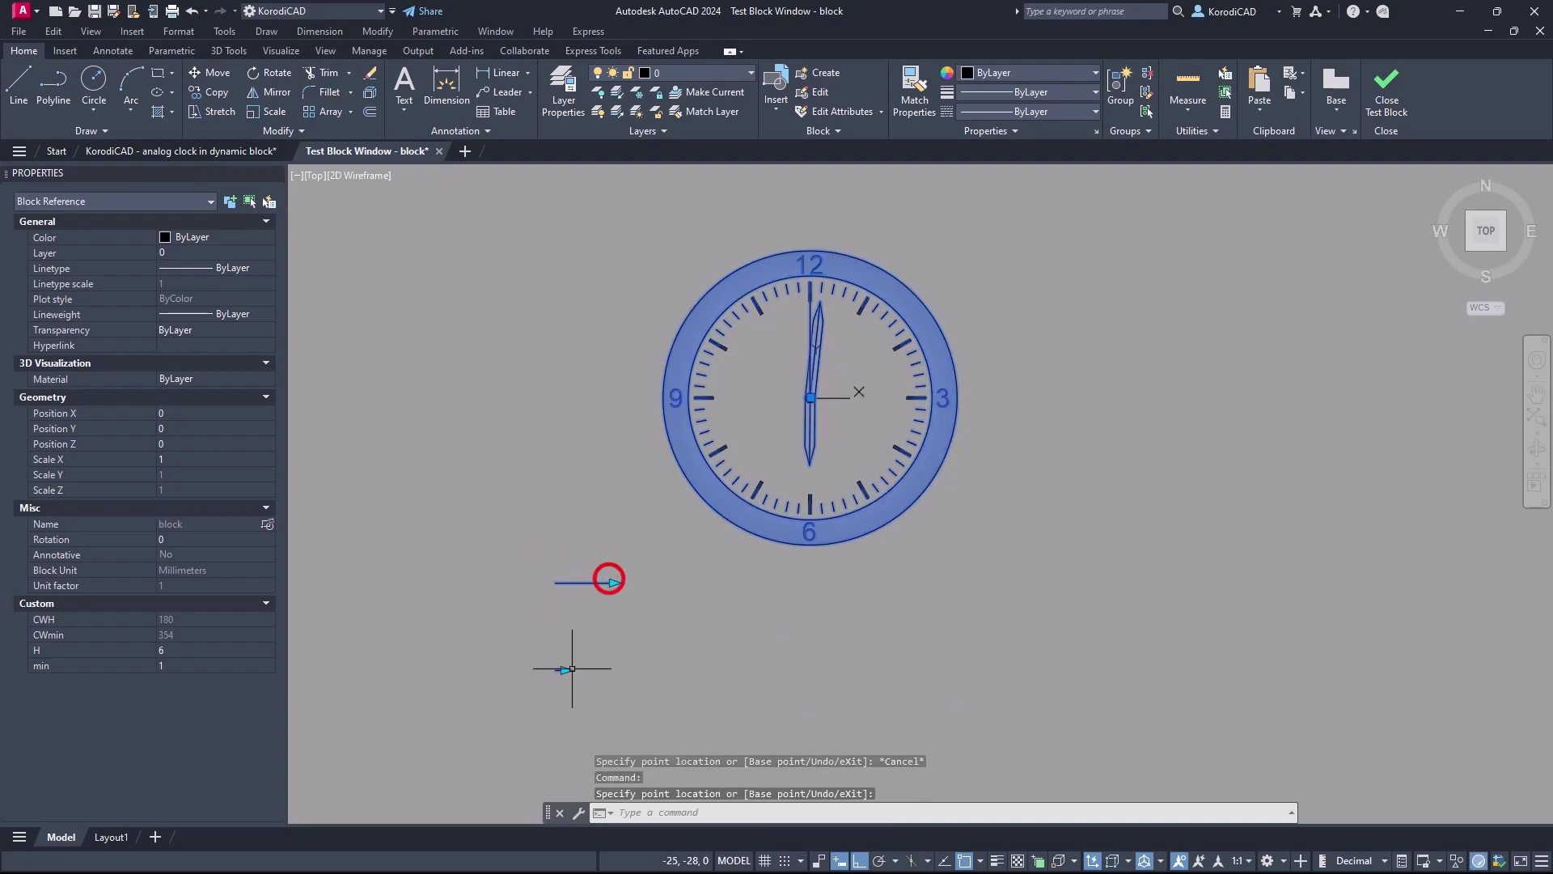
{"action": "left_click", "coordinate": [564, 670]}
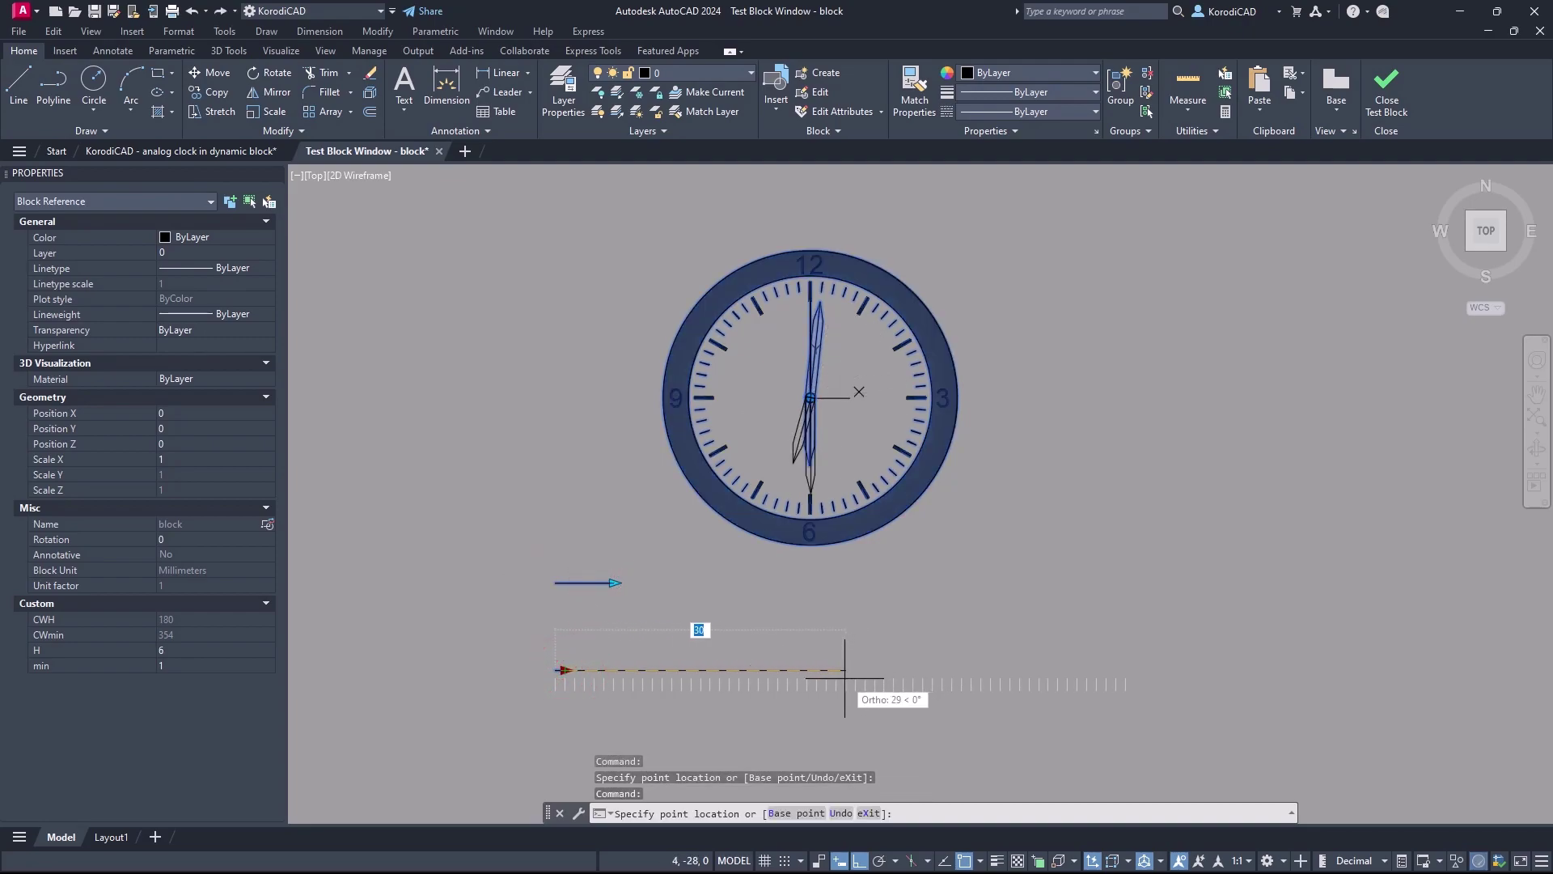
{"action": "left_click", "coordinate": [846, 670]}
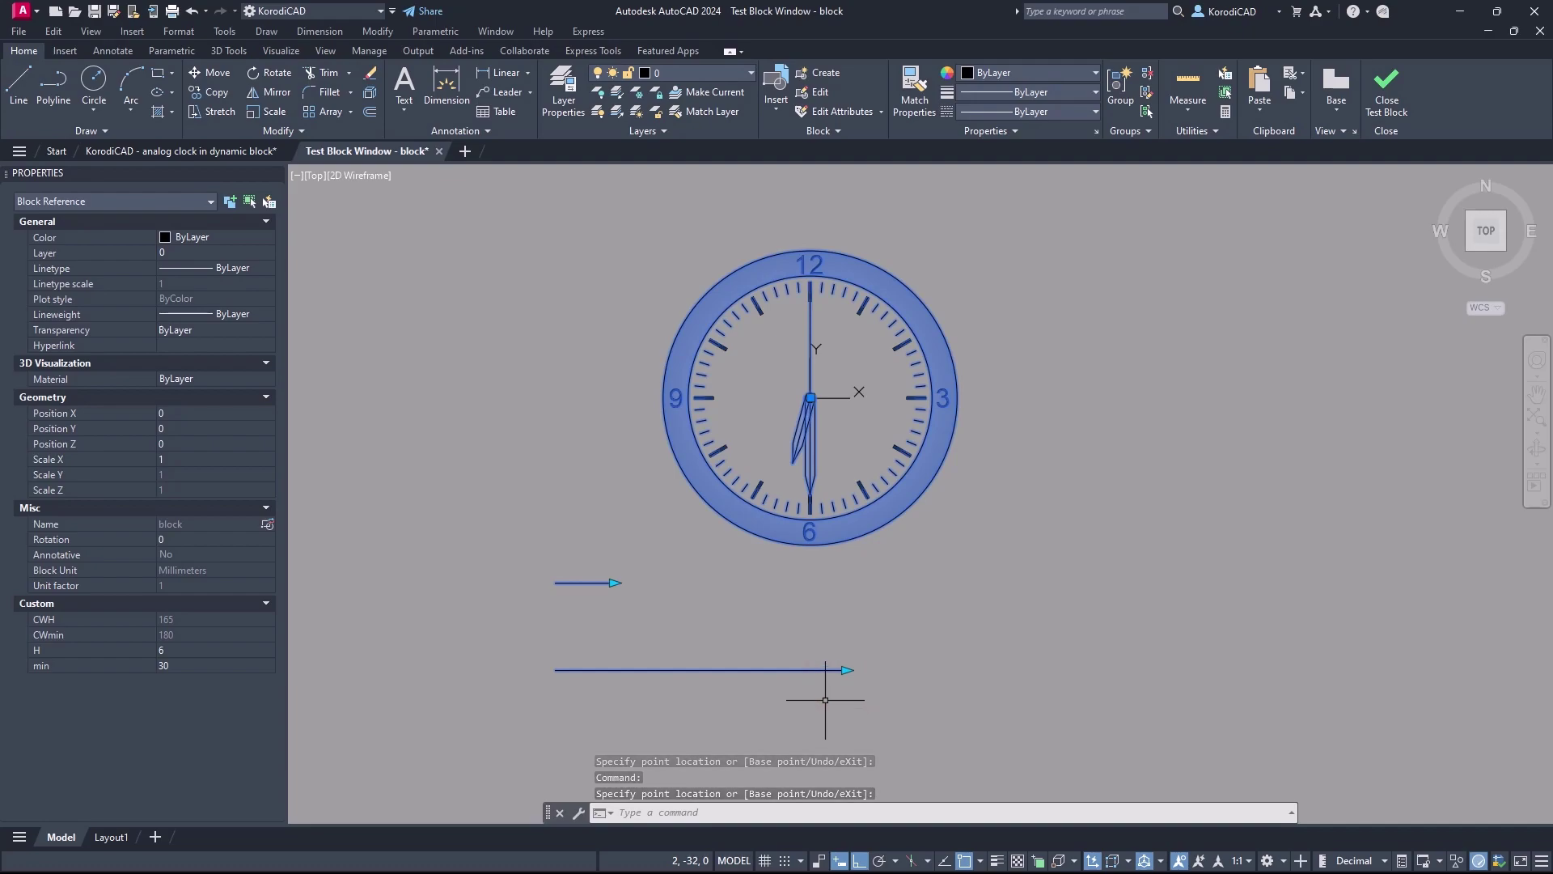
Move the hour grip to 10 and the minute grip to 10
{"action": "left_click", "coordinate": [613, 582]}
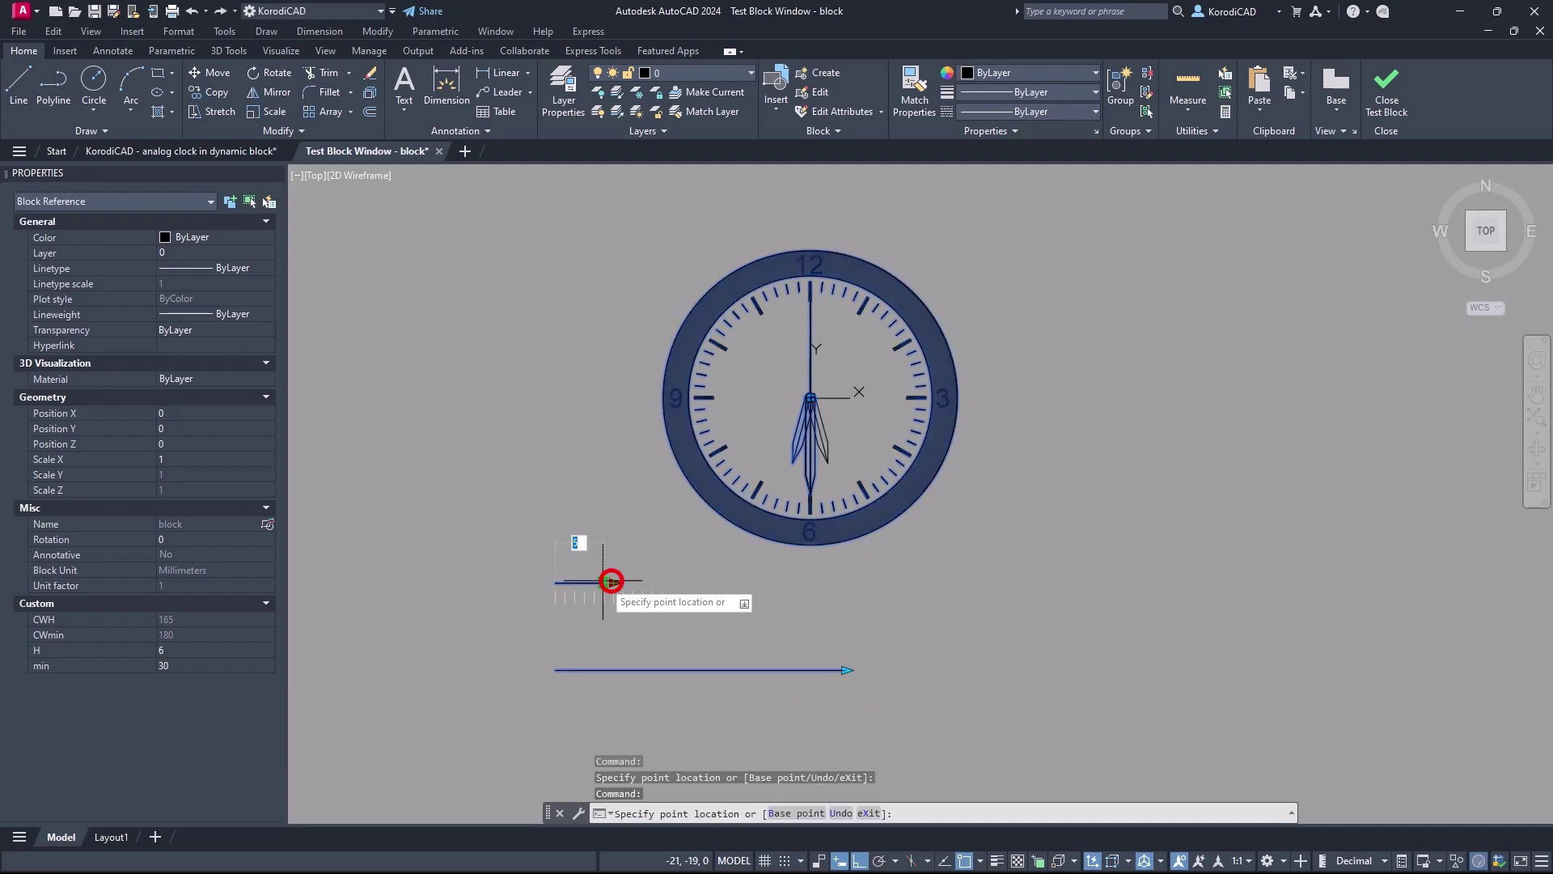
{"action": "left_click", "coordinate": [648, 583]}
{"action": "left_click", "coordinate": [847, 669]}
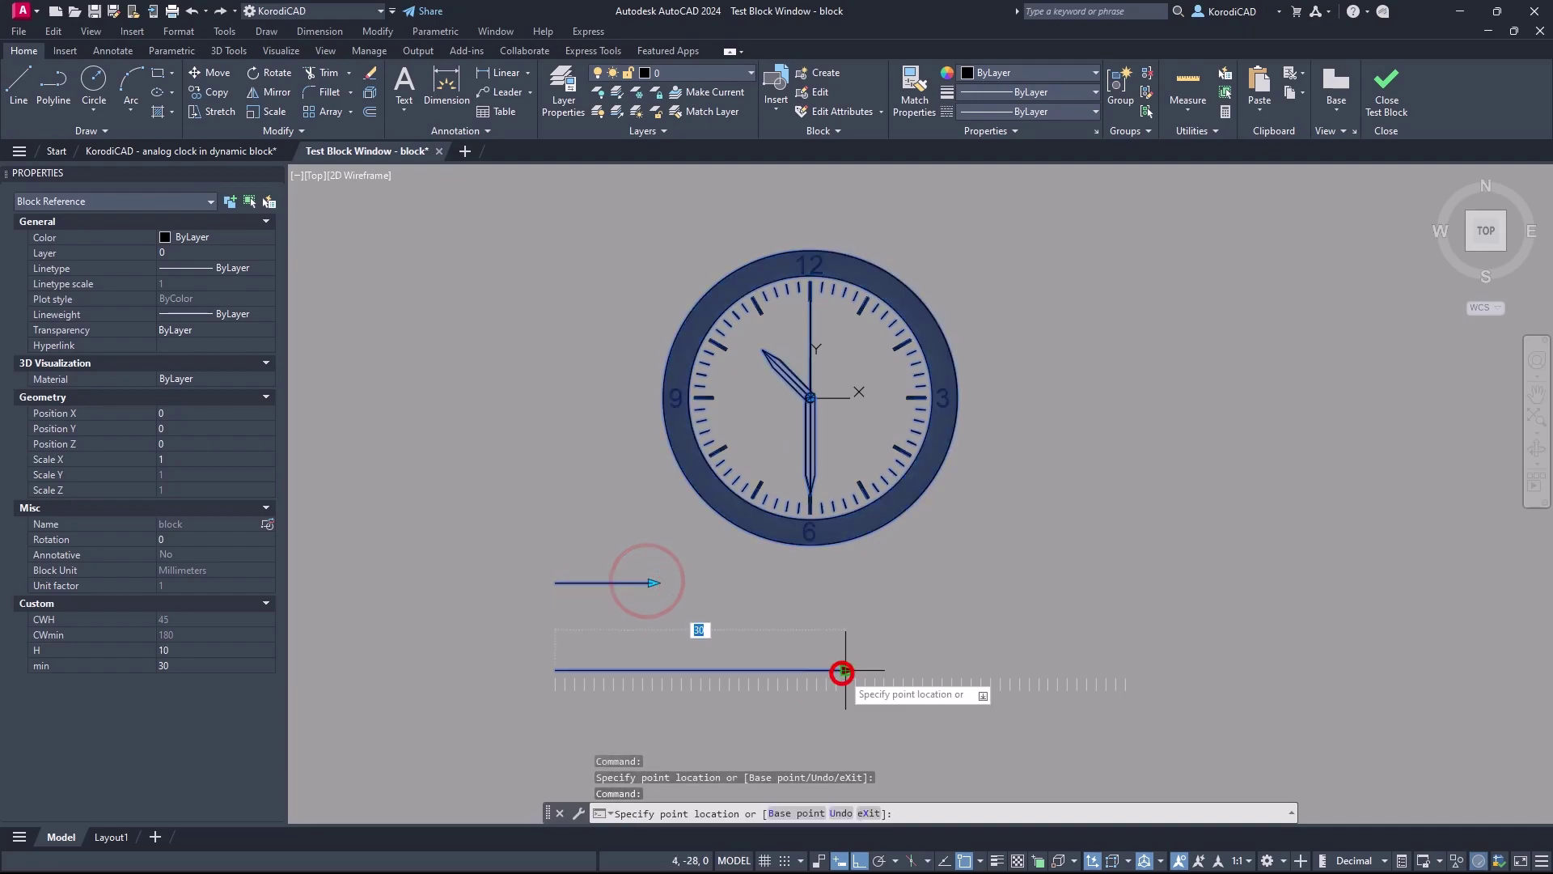
{"action": "left_click", "coordinate": [651, 669]}
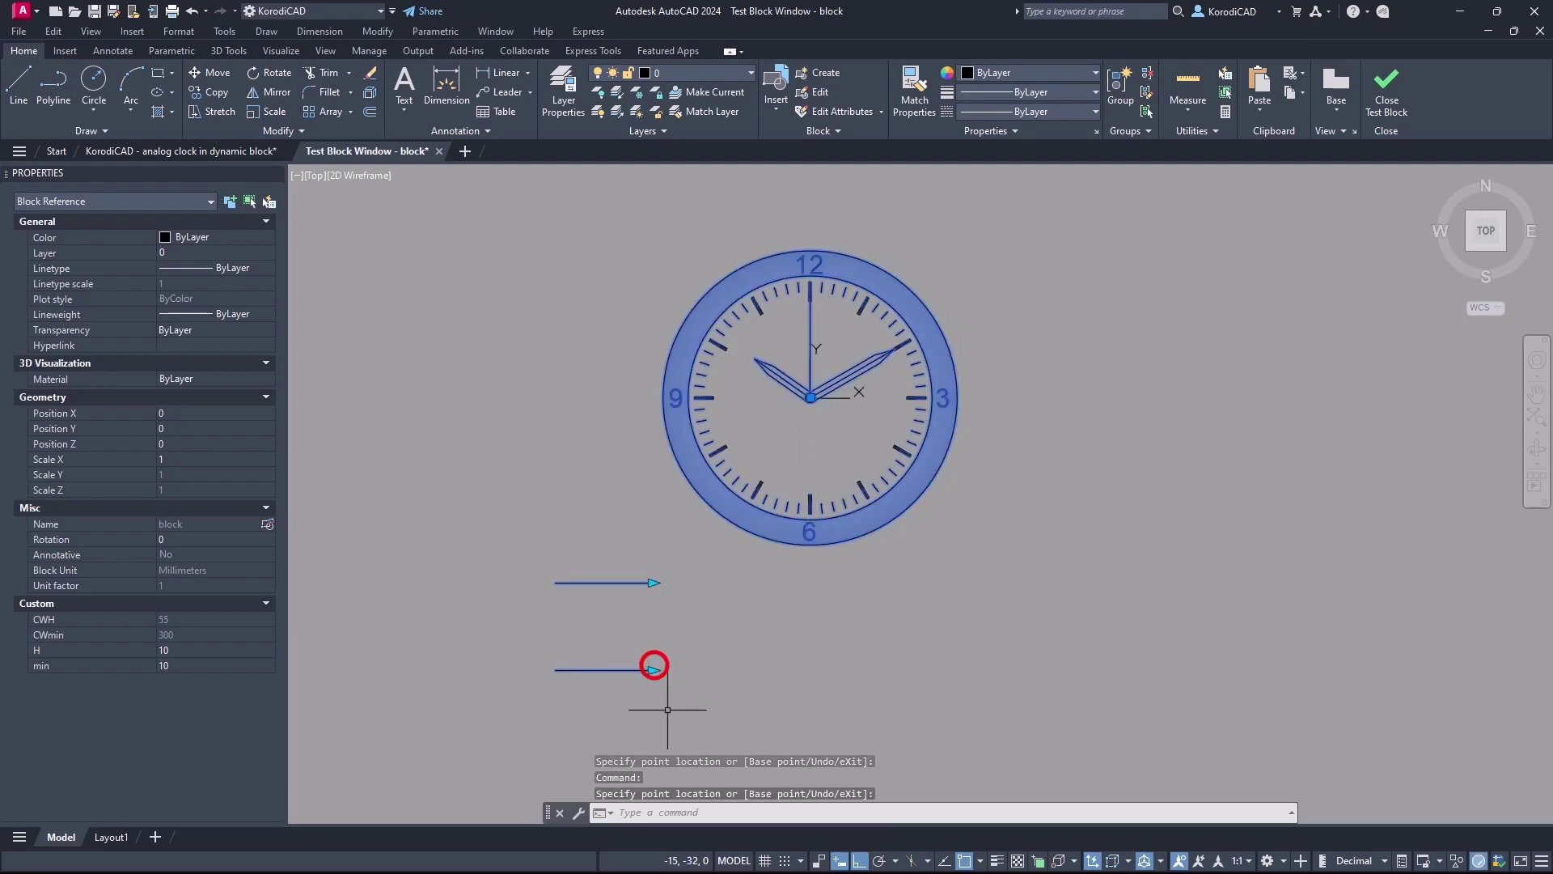
{"action": "key", "text": "Escape"}
Select the clock and check its H and min values in Properties
{"action": "left_click", "coordinate": [667, 710]}
{"action": "left_click", "coordinate": [607, 556]}
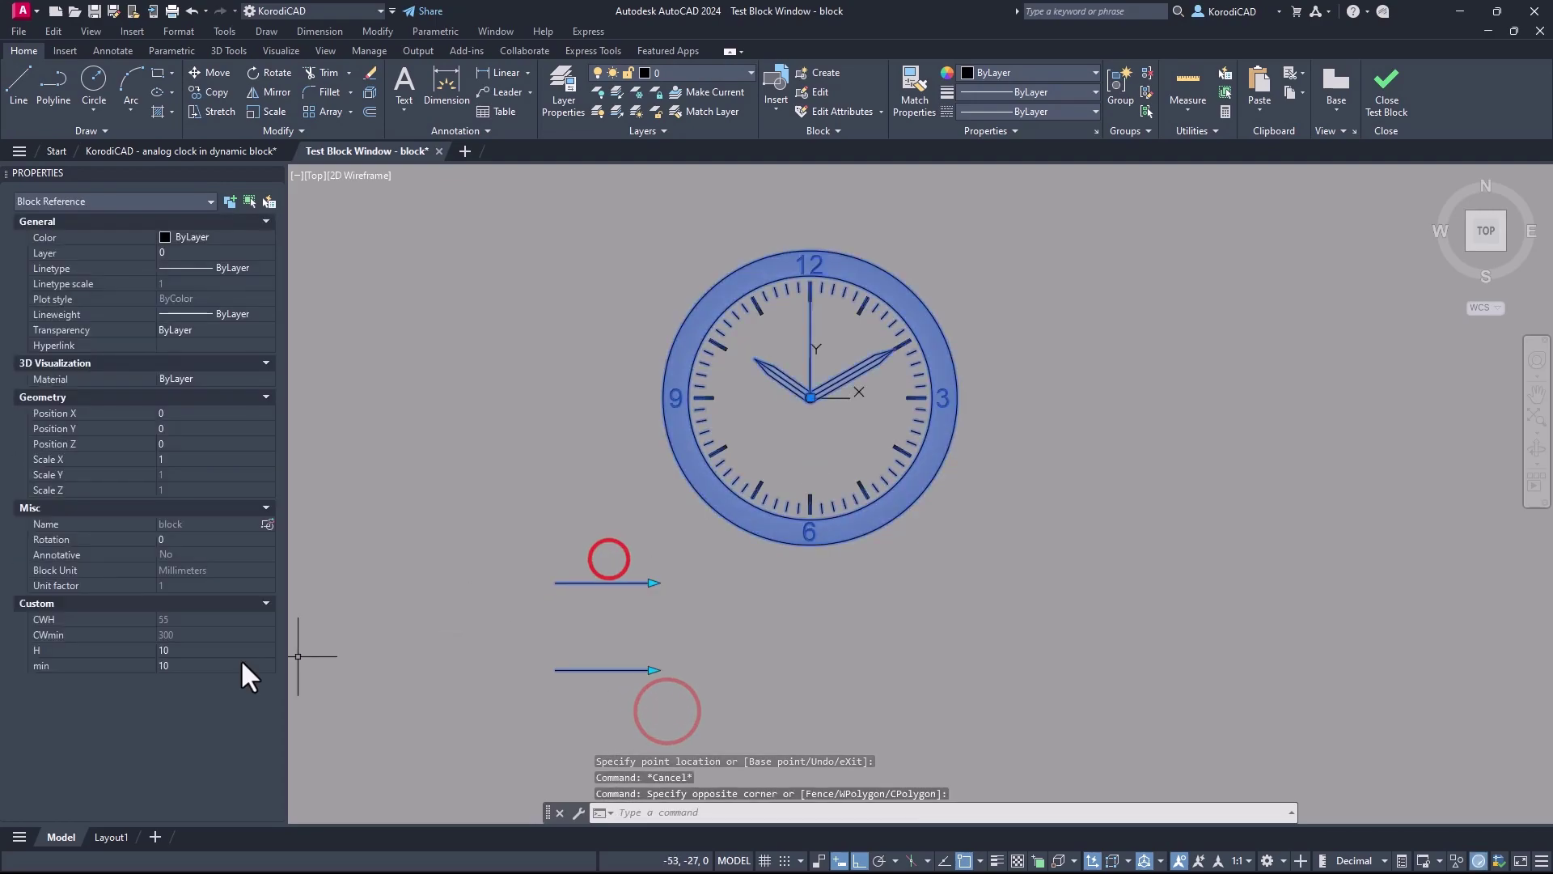
{"action": "left_click", "coordinate": [216, 650]}
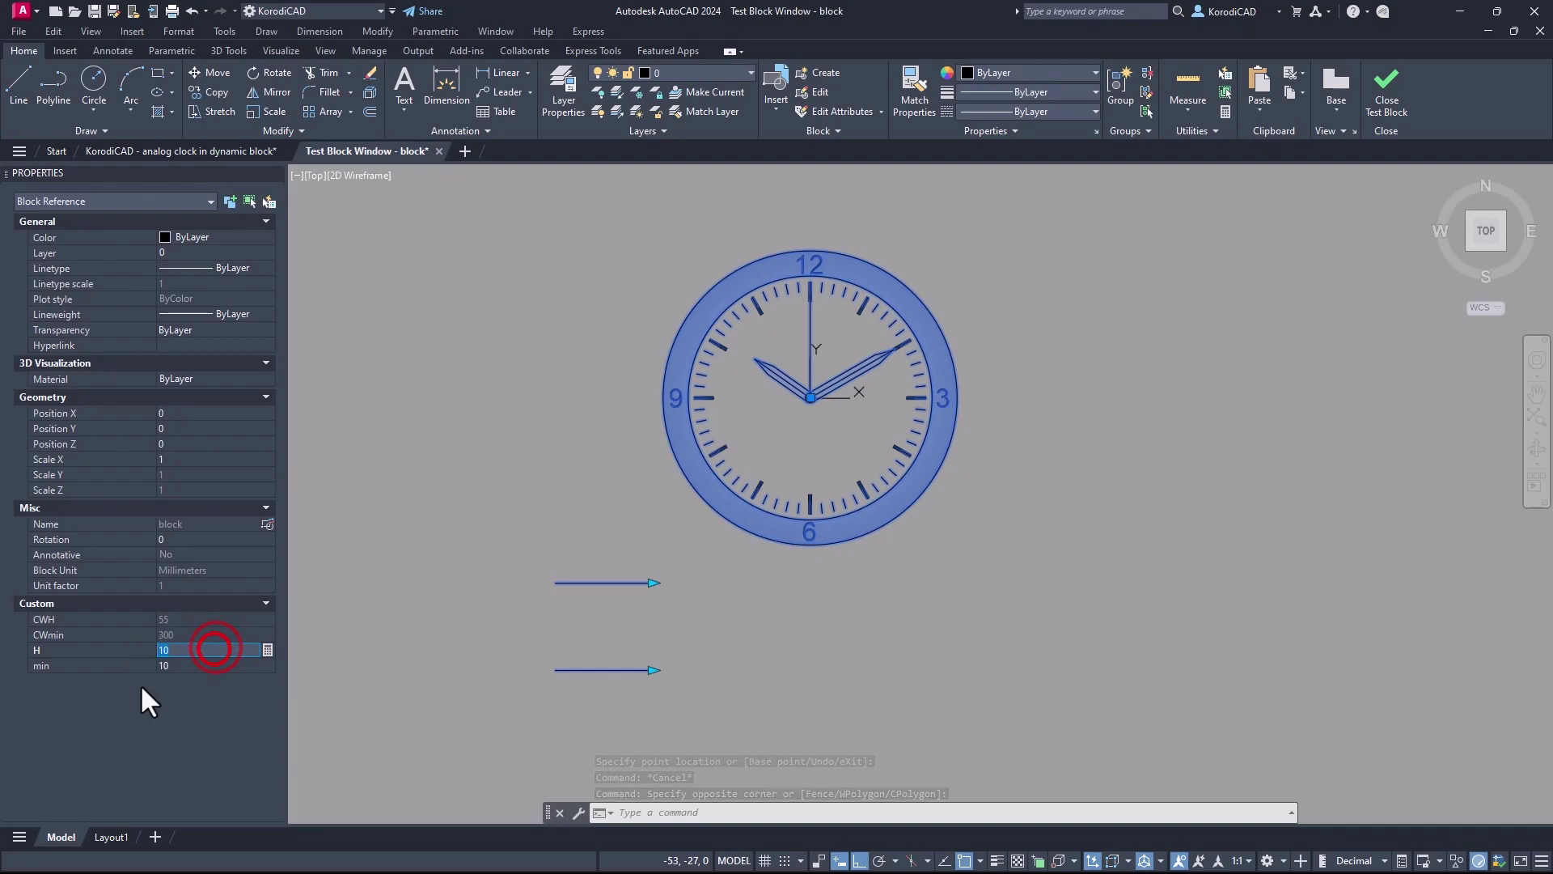
{"action": "left_click", "coordinate": [191, 665]}
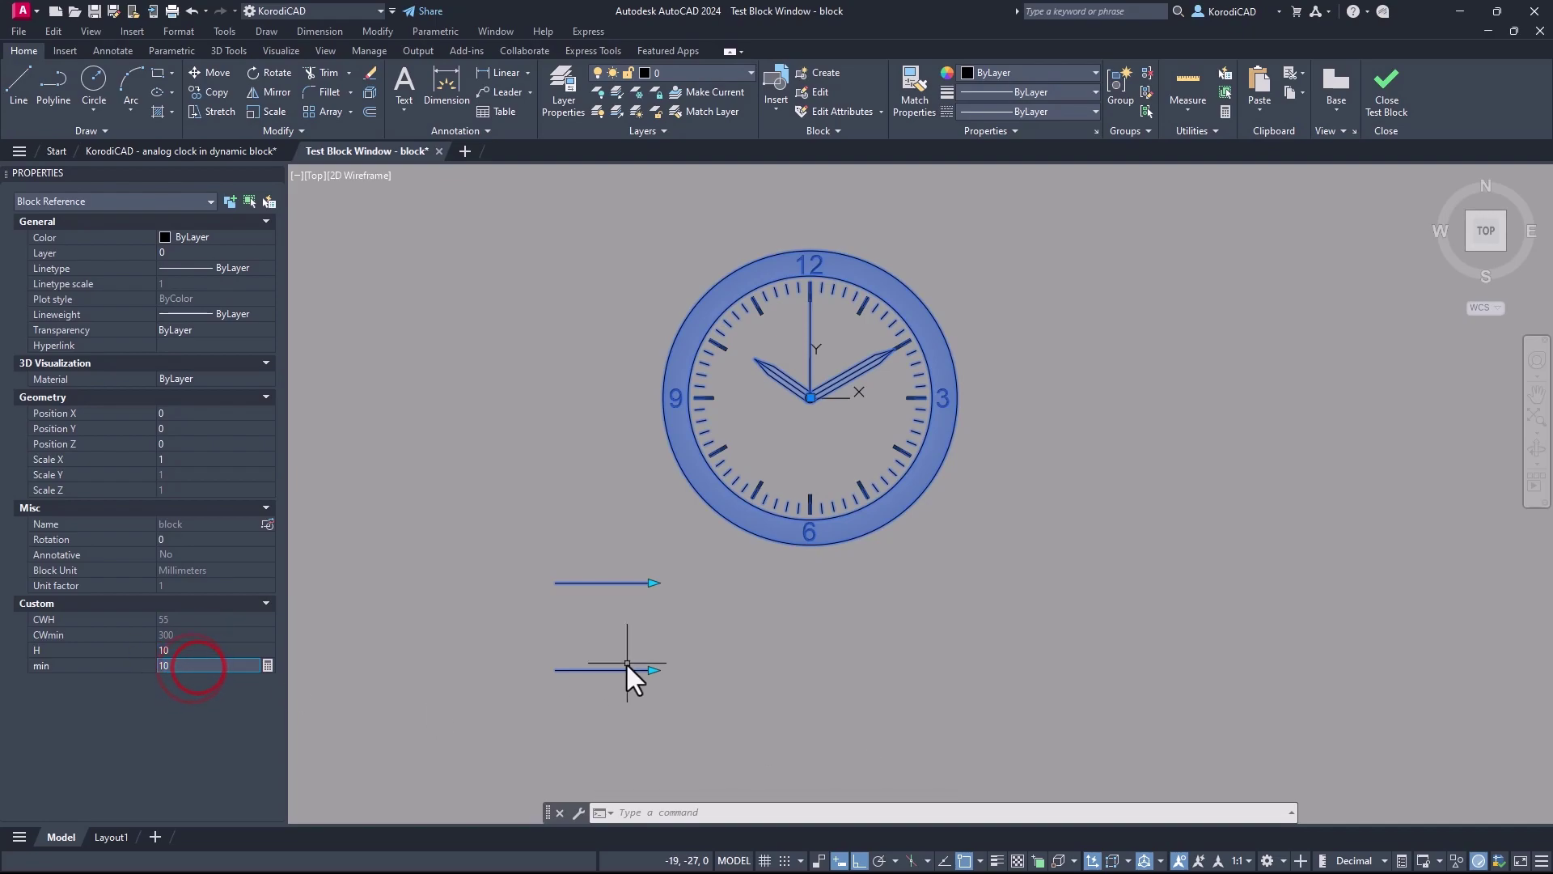
Draw a 1×1 square with RECTANG
{"action": "key", "text": "Escape"}
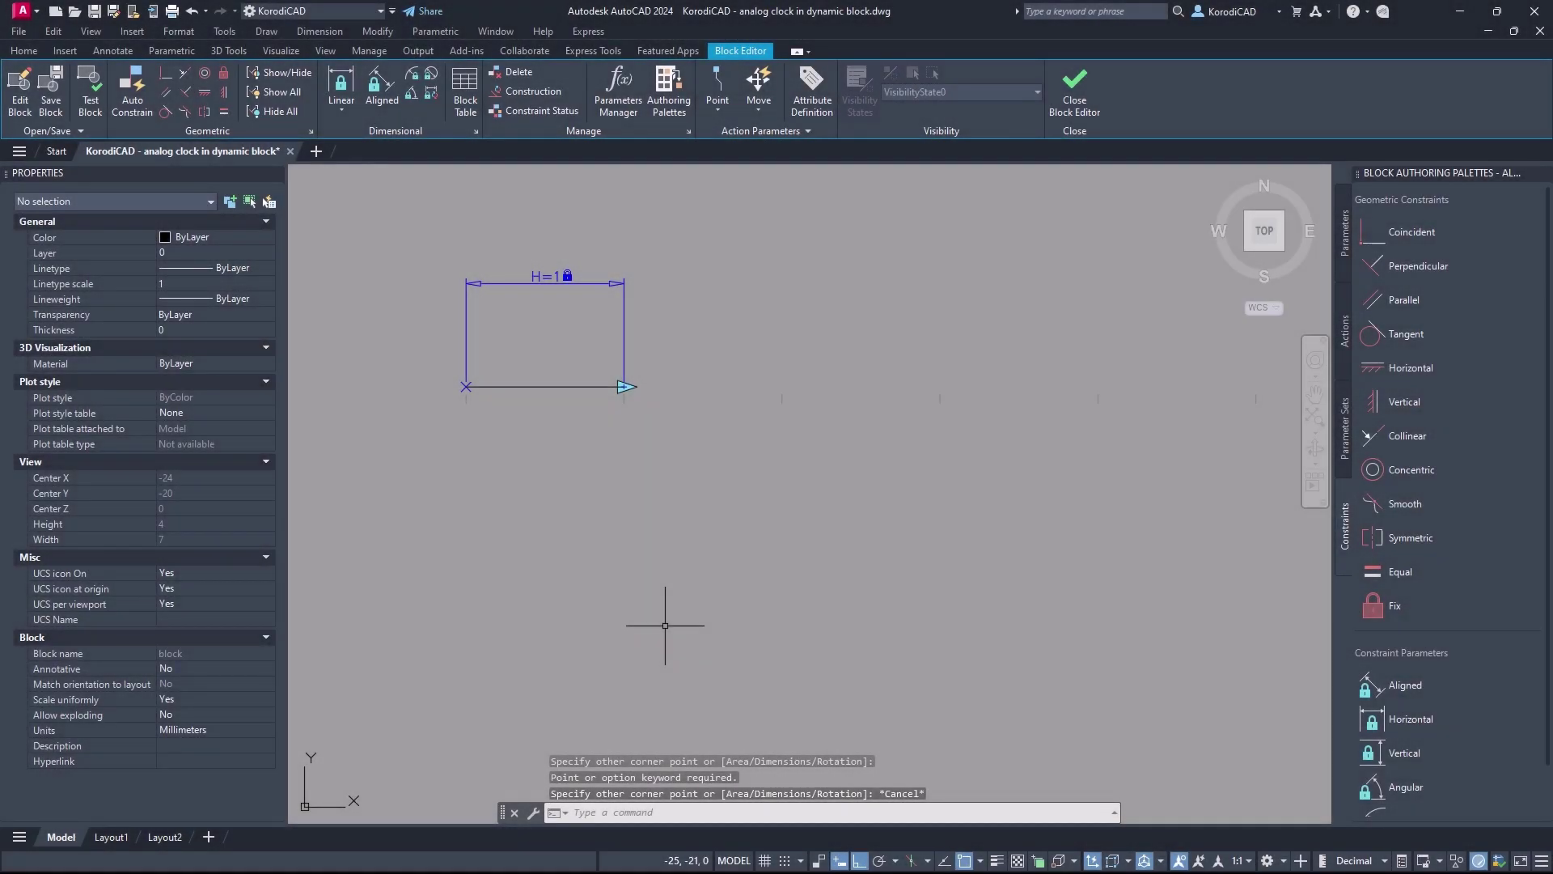
{"action": "type", "text": "rec"}
{"action": "key", "text": "Return"}
{"action": "left_click", "coordinate": [669, 654]}
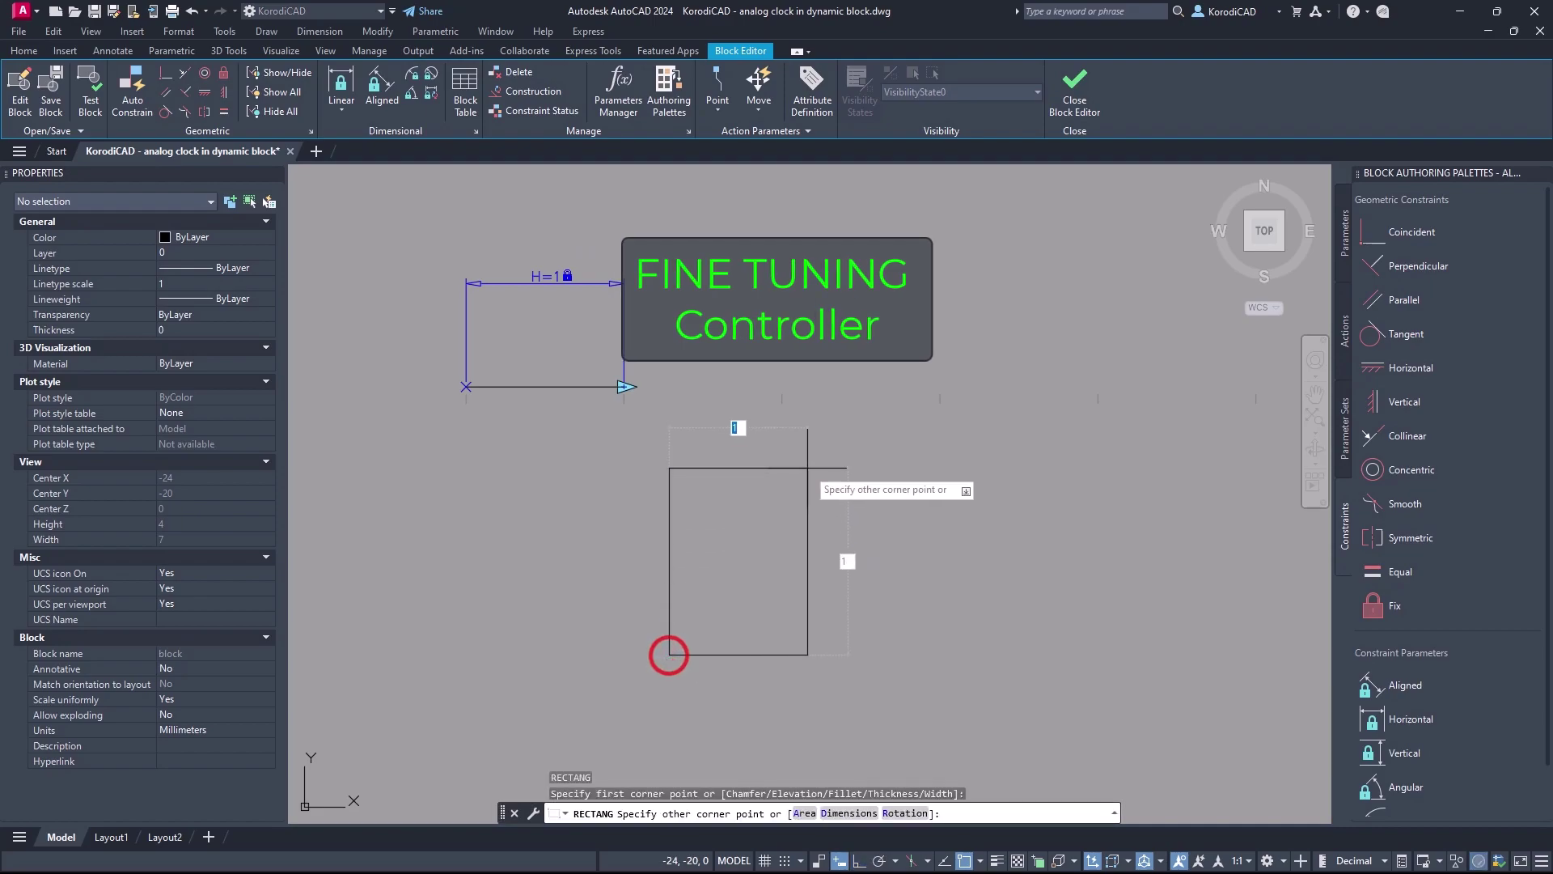
{"action": "key", "text": "Tab"}
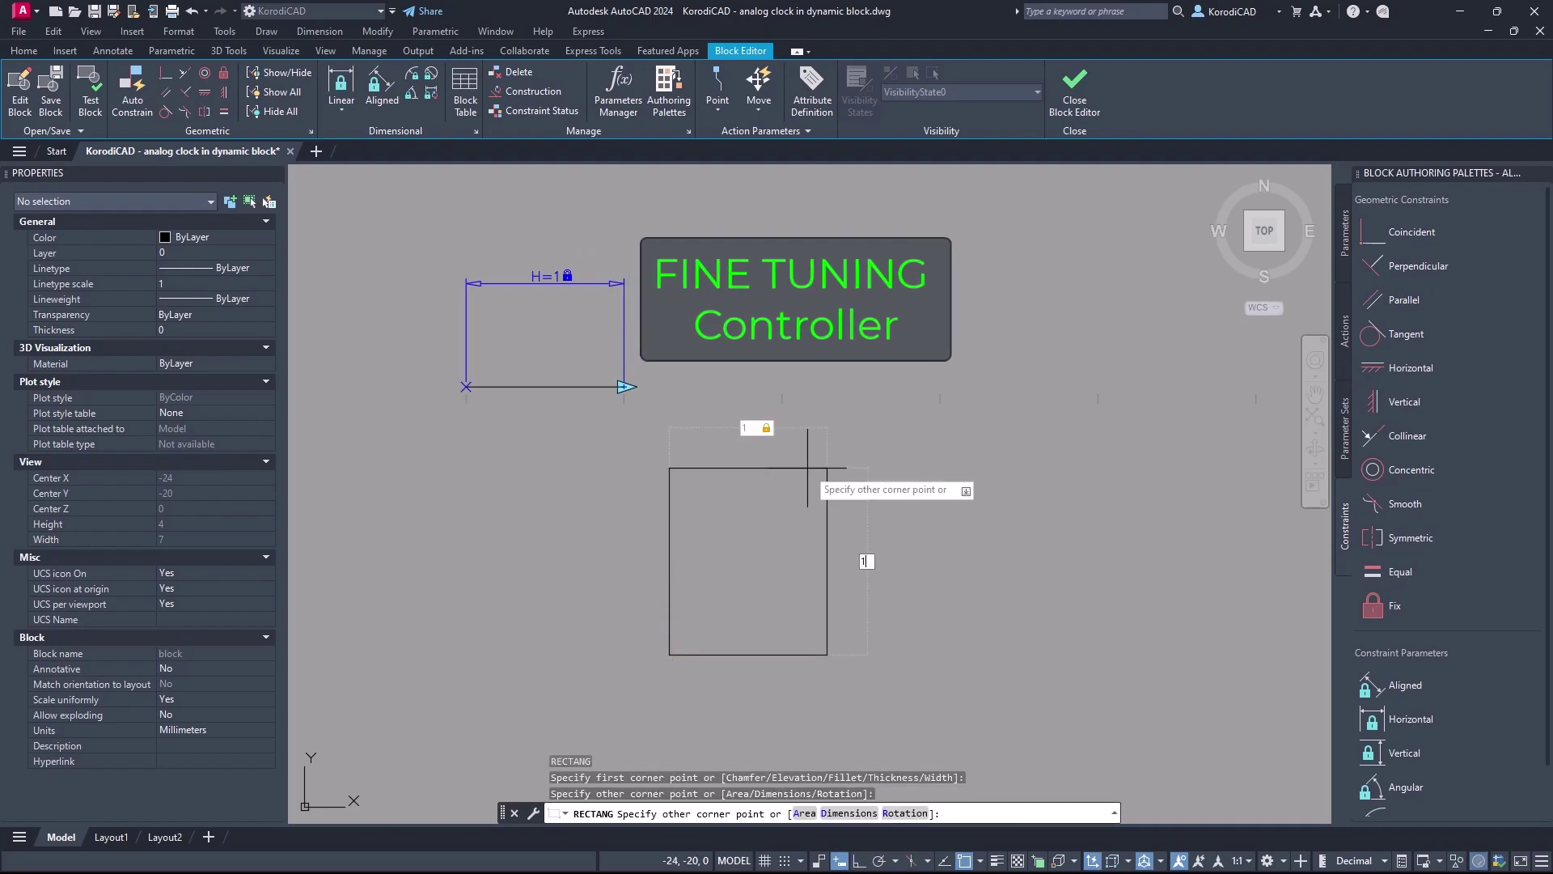
{"action": "type", "text": "1"}
{"action": "key", "text": "Return"}
Add a vertex below the square's bottom edge, forming a downward-pointing pentagon
{"action": "left_click", "coordinate": [771, 634]}
{"action": "left_click", "coordinate": [747, 672]}
{"action": "mouse_move", "coordinate": [748, 654]}
{"action": "left_click", "coordinate": [781, 699]}
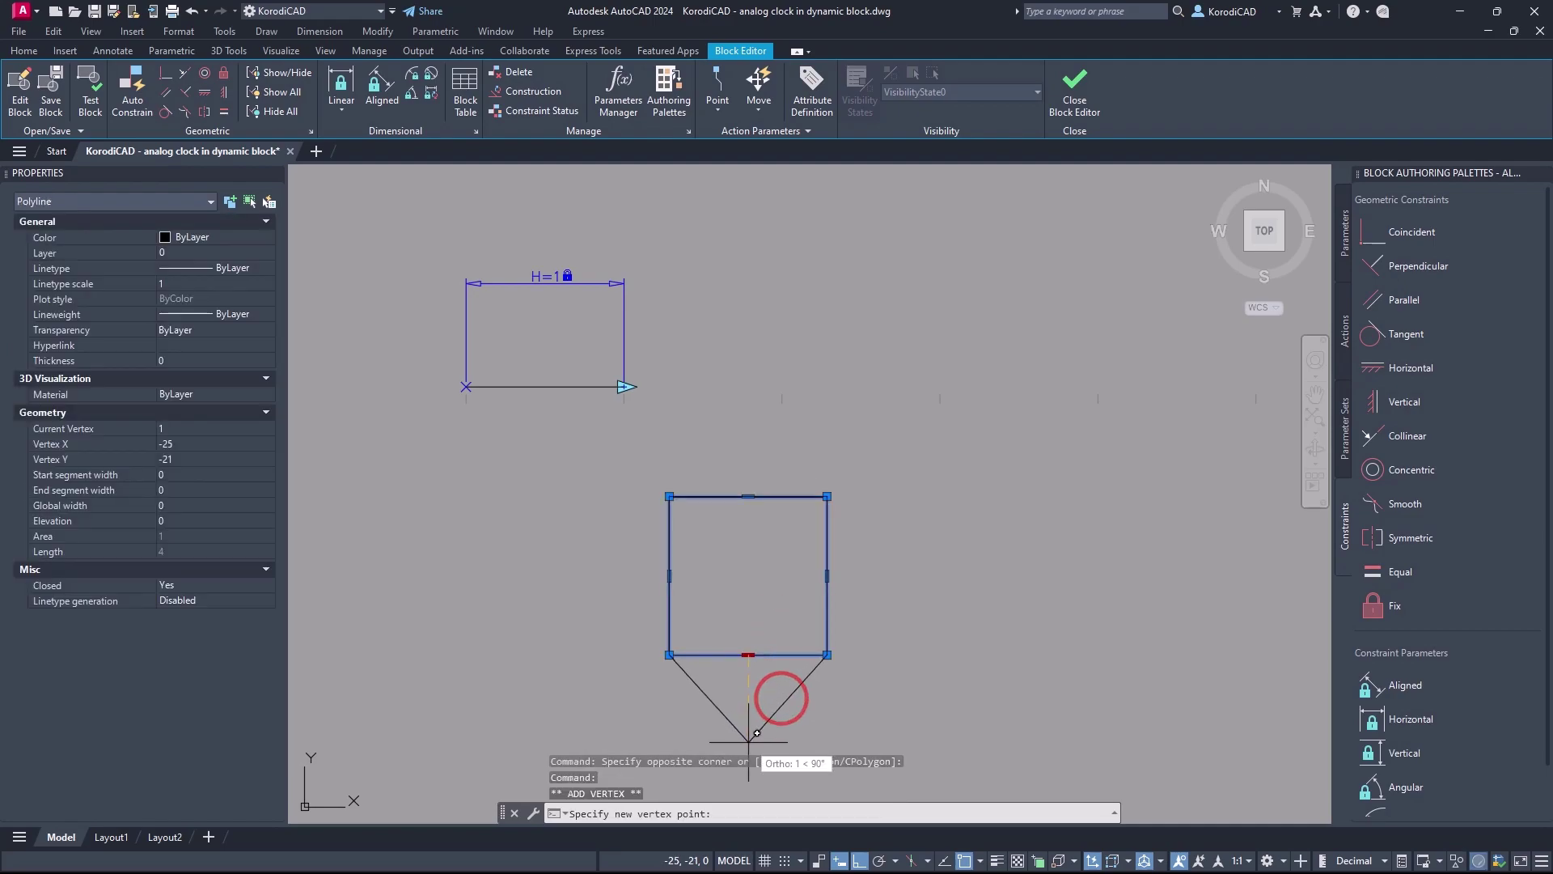
{"action": "left_click", "coordinate": [748, 748]}
{"action": "key", "text": "Escape"}
{"action": "middle_click_drag", "start_coordinate": [789, 648], "coordinate": [761, 613]}
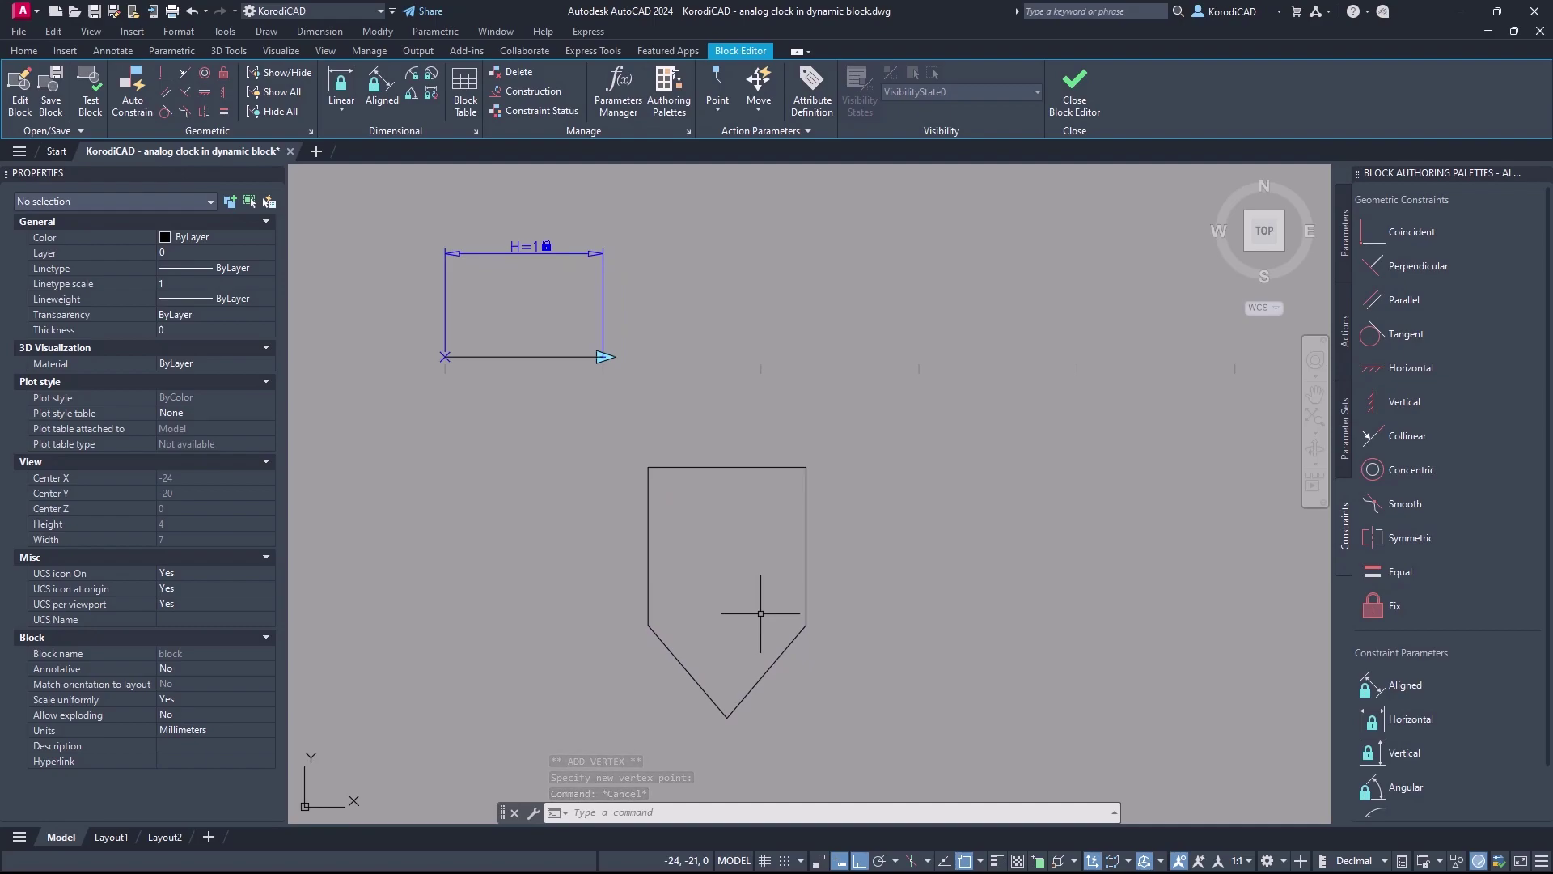
Make the pentagon's top edge perpendicular to both its left and right edges
{"action": "left_click", "coordinate": [1408, 264]}
{"action": "left_click", "coordinate": [648, 509]}
{"action": "left_click", "coordinate": [669, 468]}
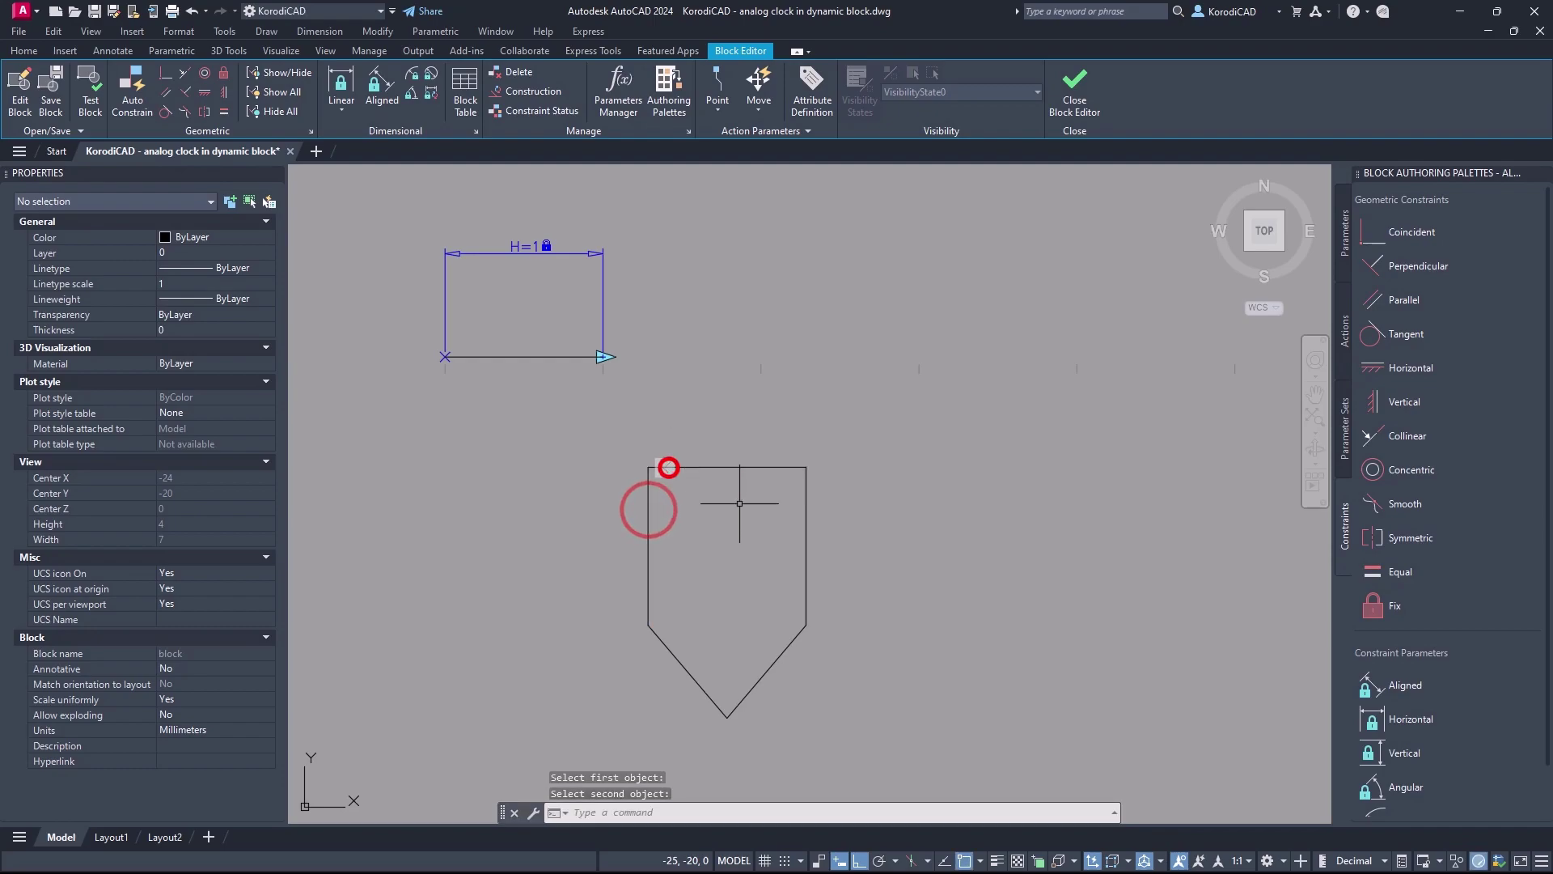
{"action": "key", "text": "Return"}
{"action": "left_click", "coordinate": [791, 466]}
{"action": "left_click", "coordinate": [808, 478]}
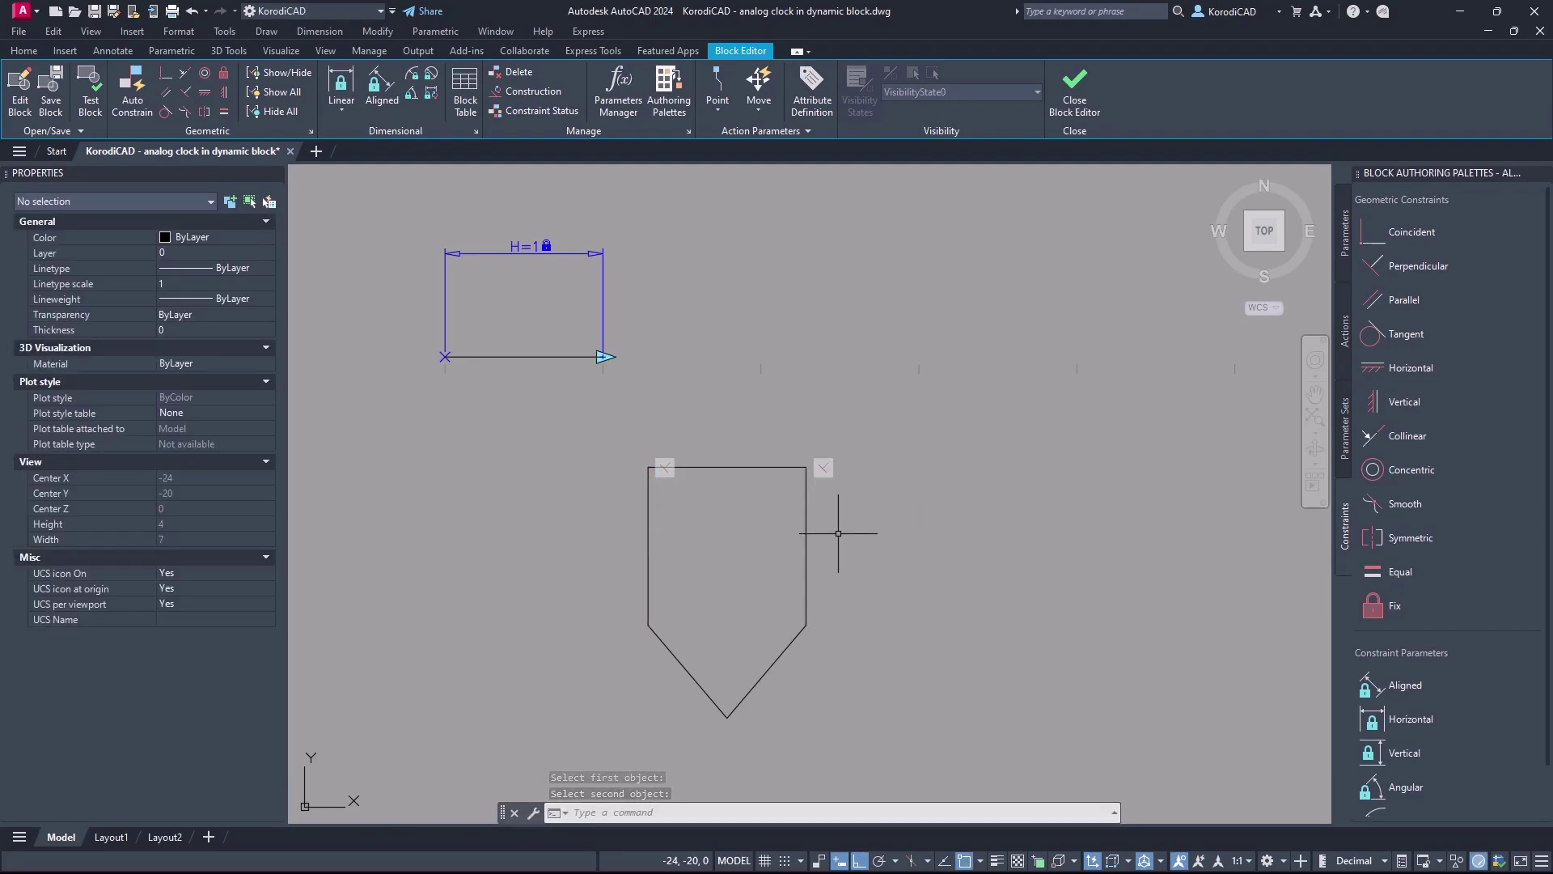
Constrain the pentagon's two vertical edges to equal length
{"action": "left_click", "coordinate": [1390, 573]}
{"action": "left_click", "coordinate": [648, 560]}
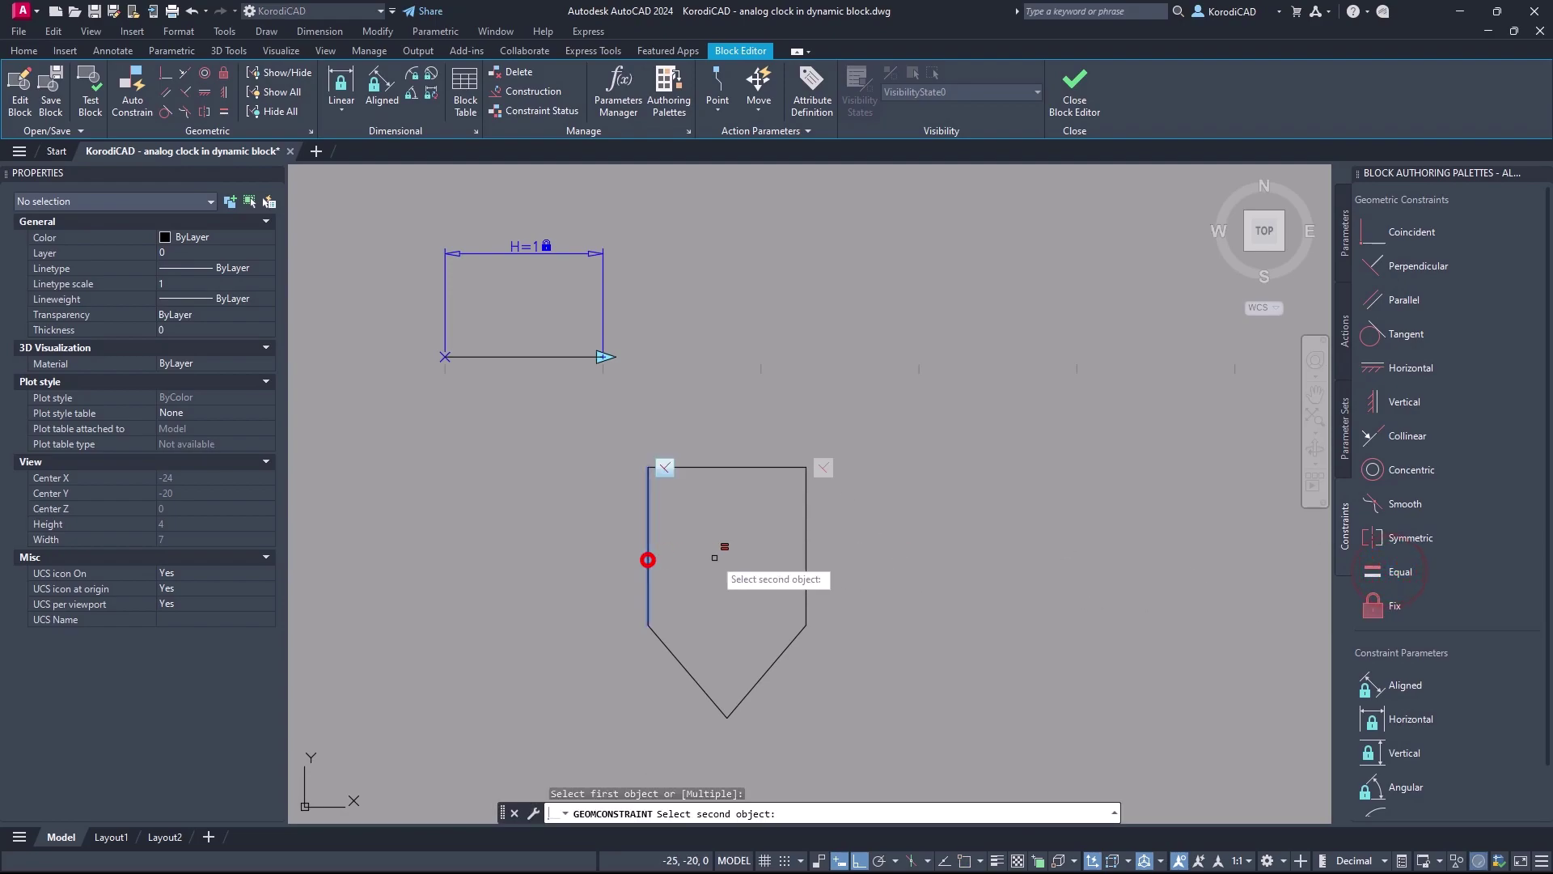
{"action": "left_click", "coordinate": [806, 549]}
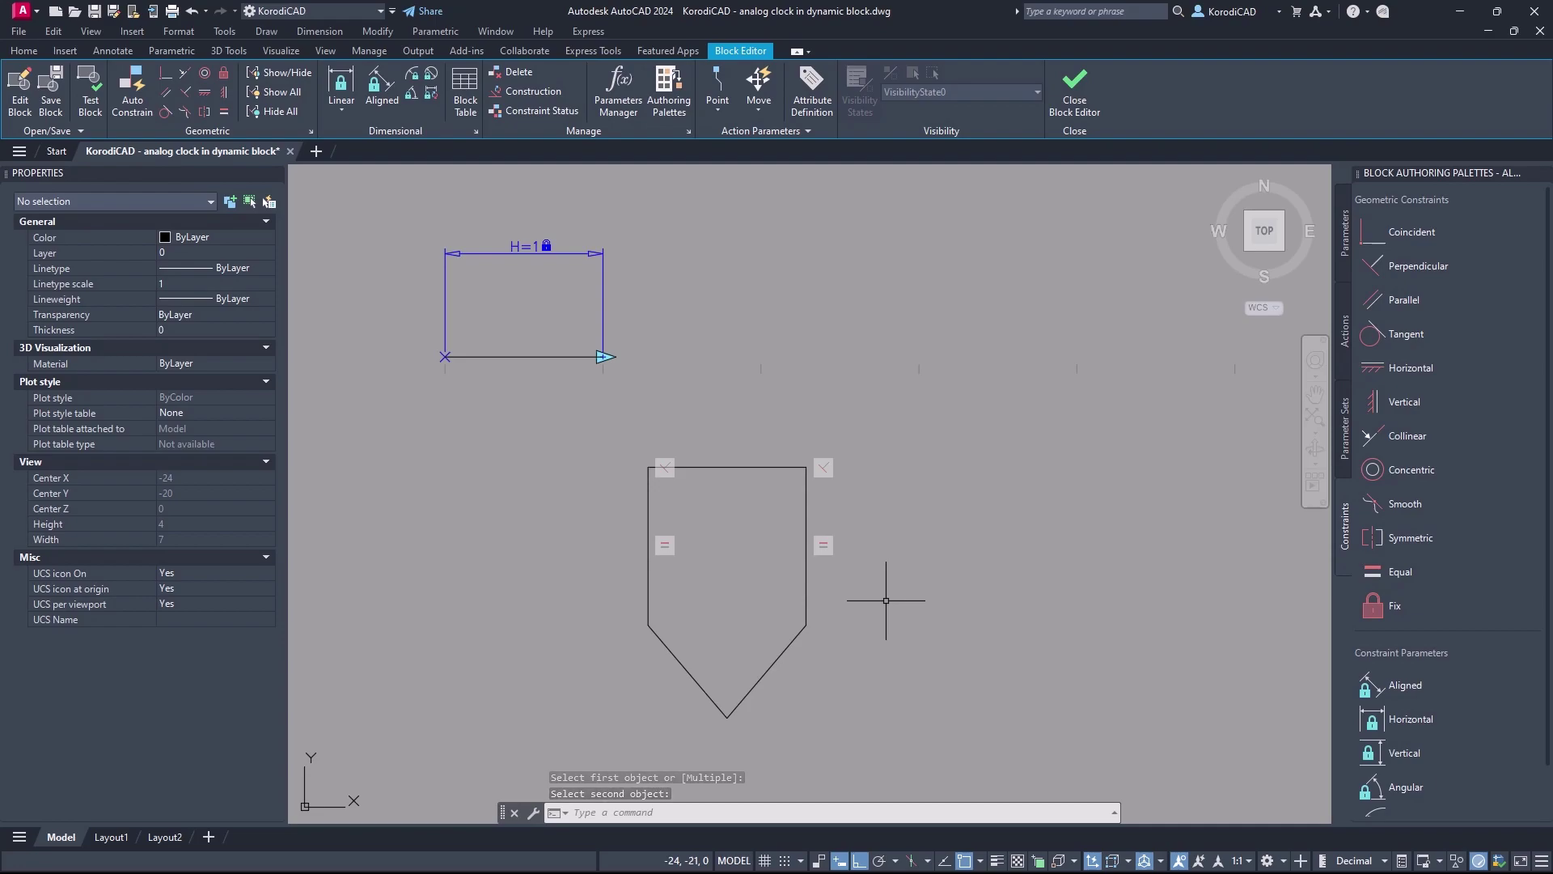
Add a vertical dimensional constraint d7=2 from the pentagon's bottom tip to its top edge
{"action": "key", "text": "ctrl+3"}
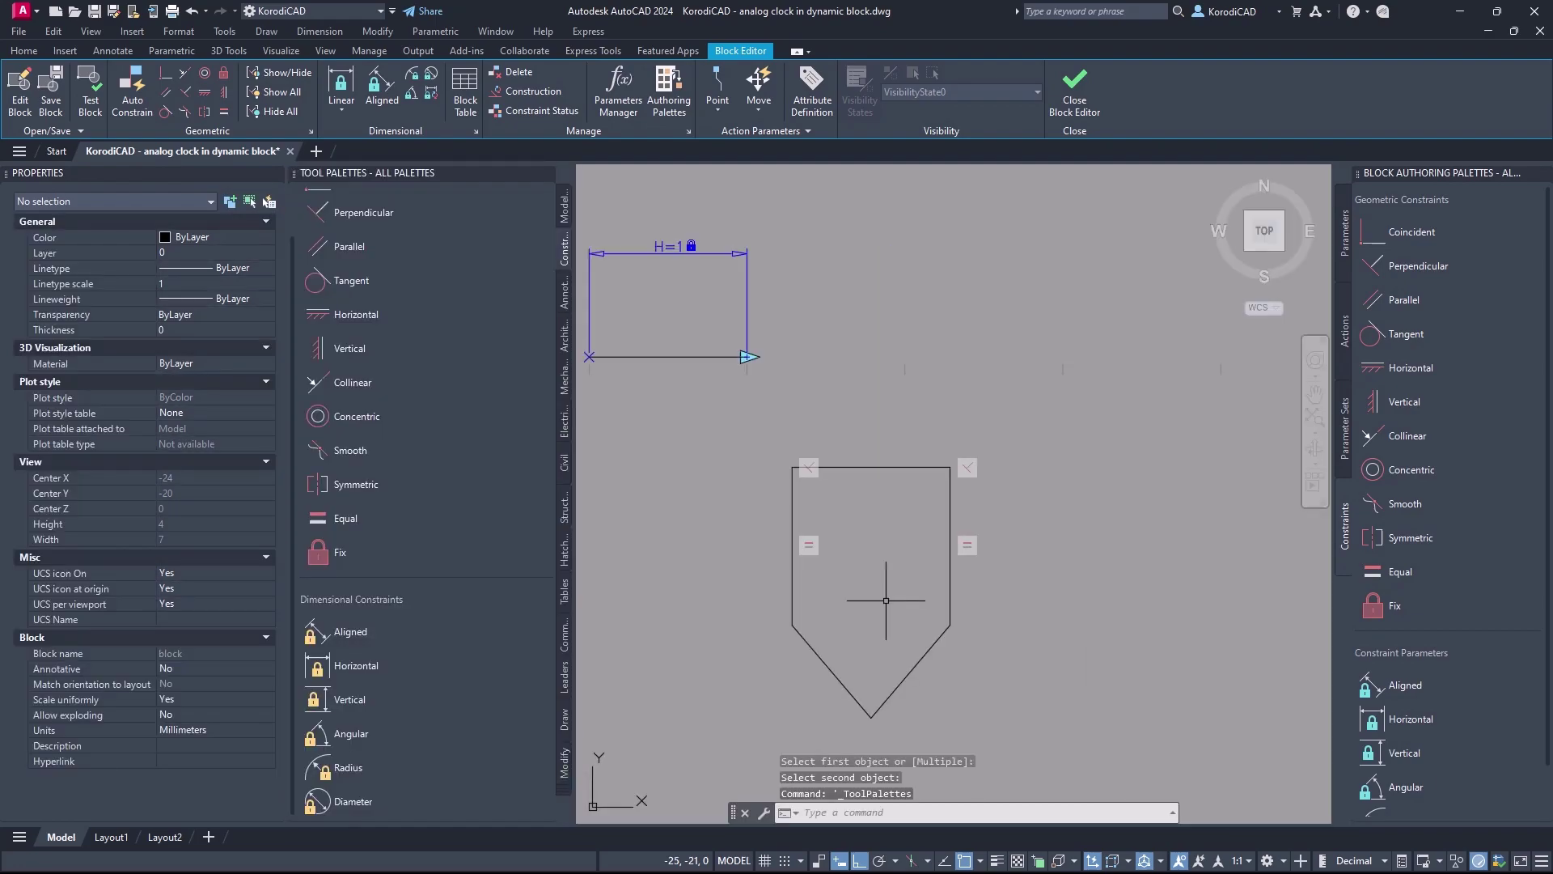
{"action": "left_click", "coordinate": [377, 700]}
{"action": "left_click", "coordinate": [870, 717]}
{"action": "left_click", "coordinate": [884, 465]}
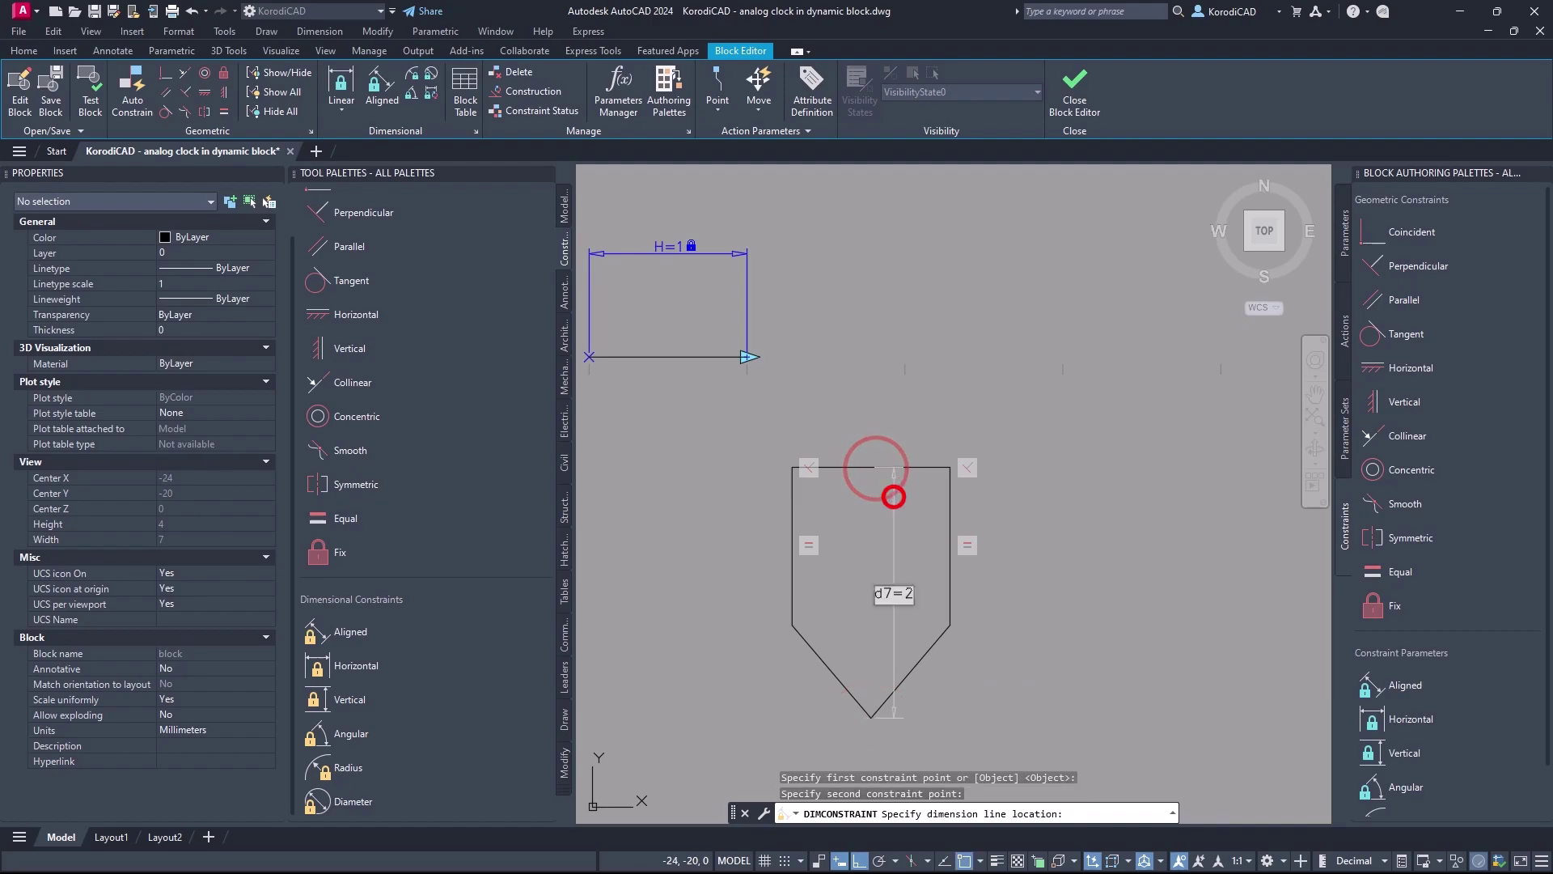
{"action": "left_click", "coordinate": [893, 497]}
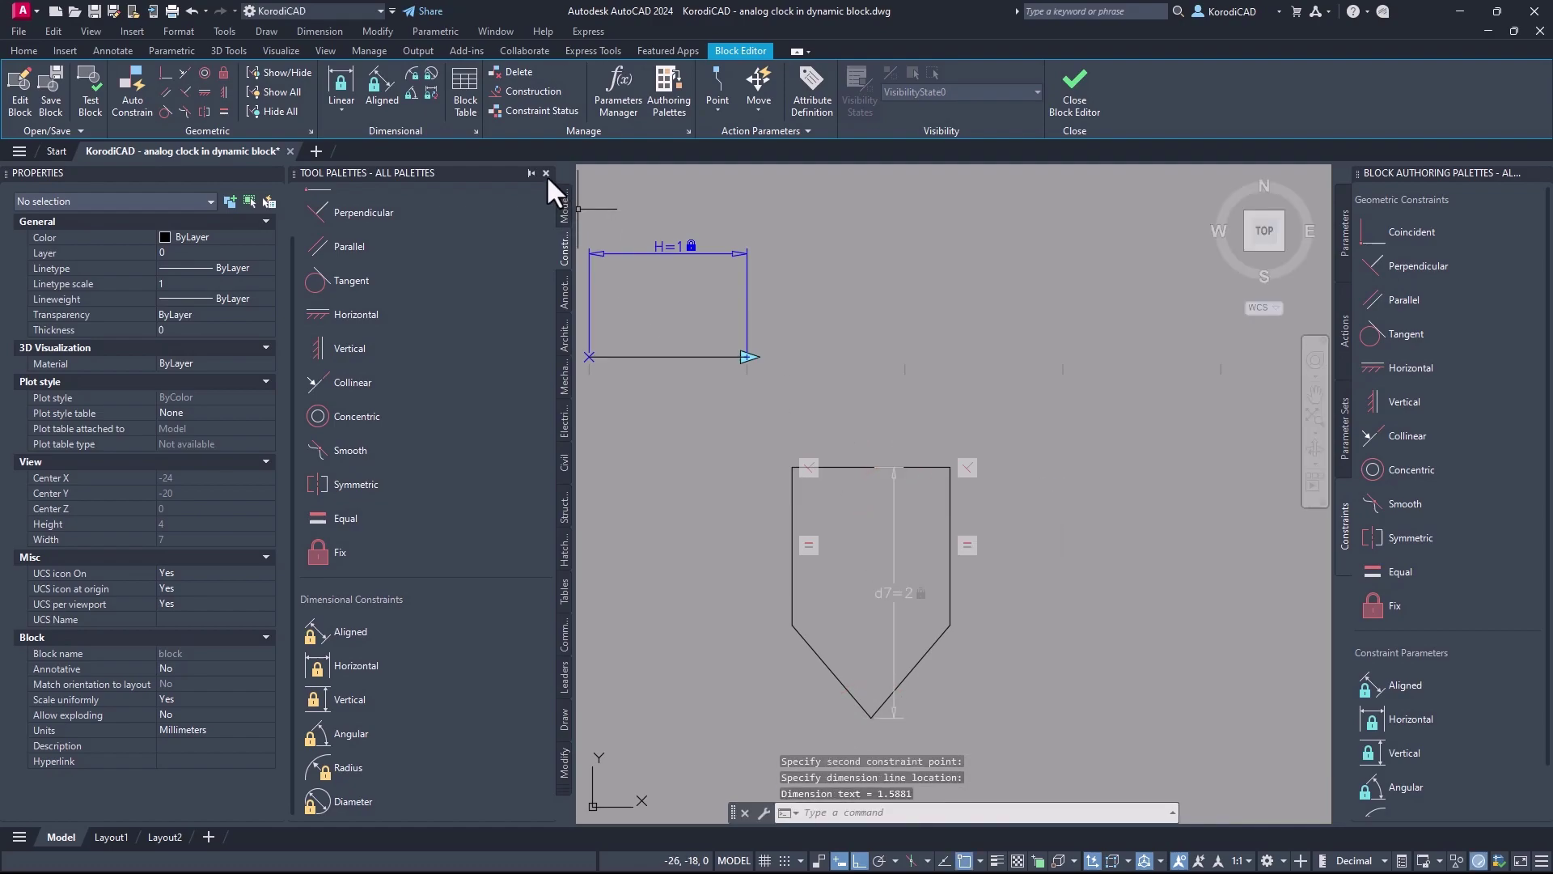
Make the pentagon's top midpoint coincident with the H parameter's lower-right end
{"action": "left_click", "coordinate": [546, 175]}
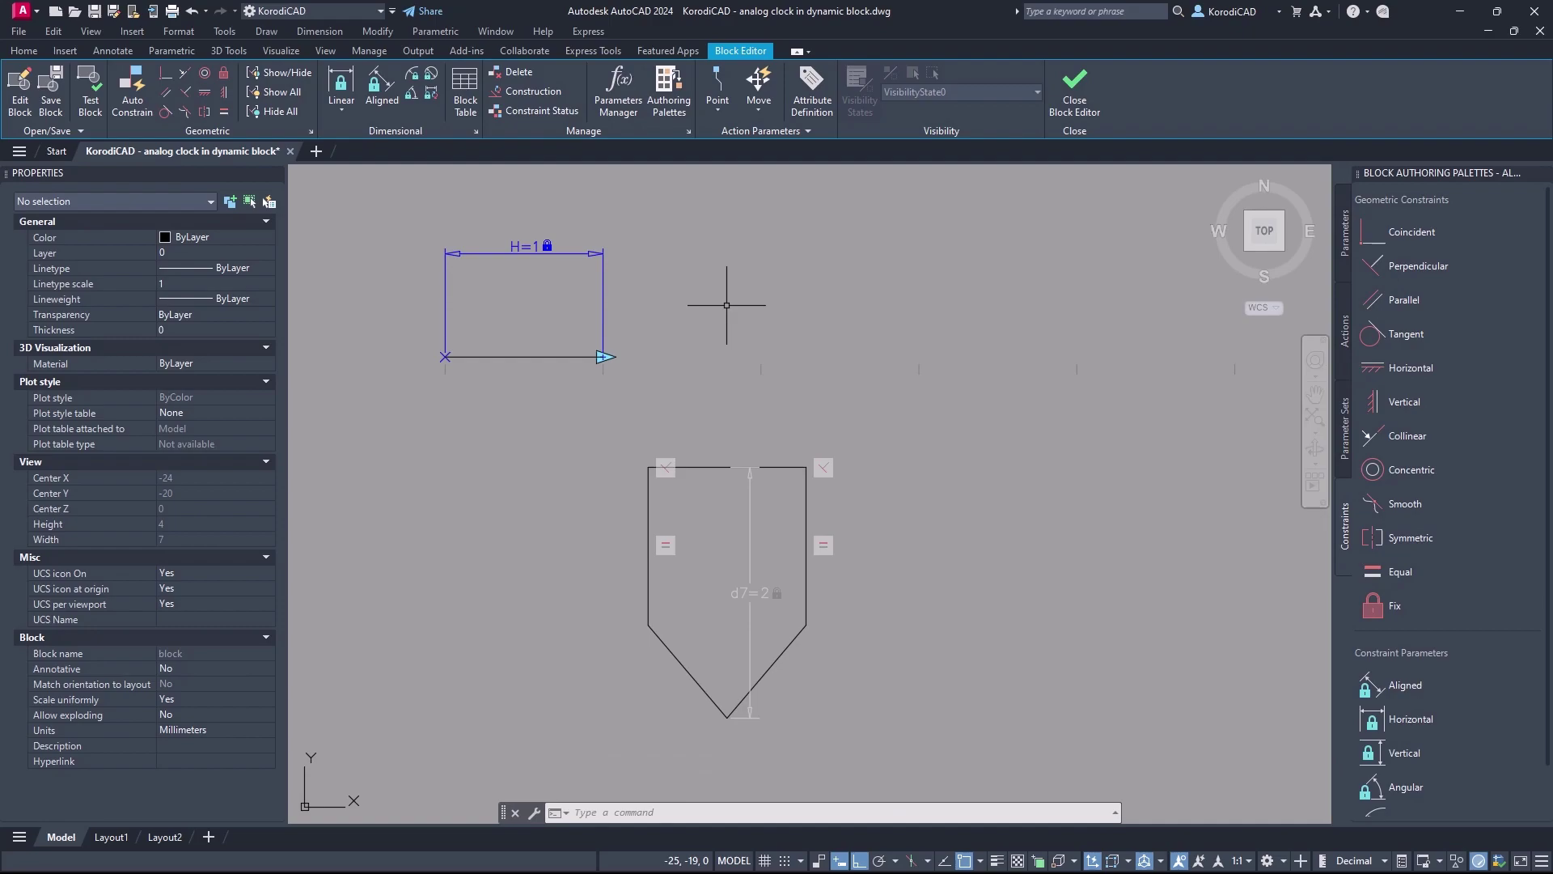
{"action": "left_click", "coordinate": [1385, 232]}
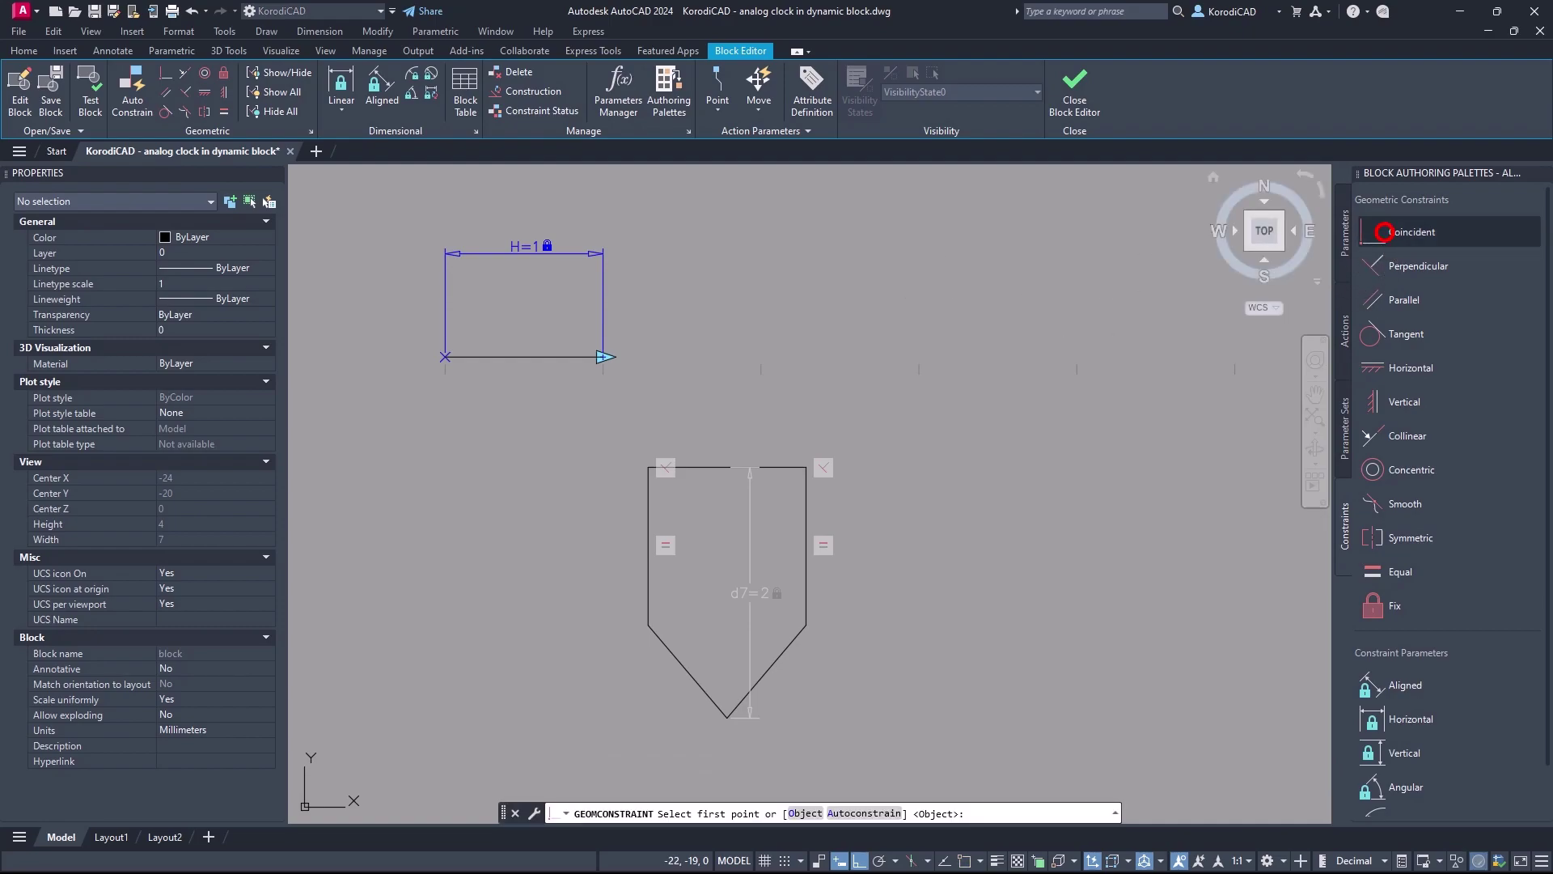
{"action": "left_click", "coordinate": [601, 356]}
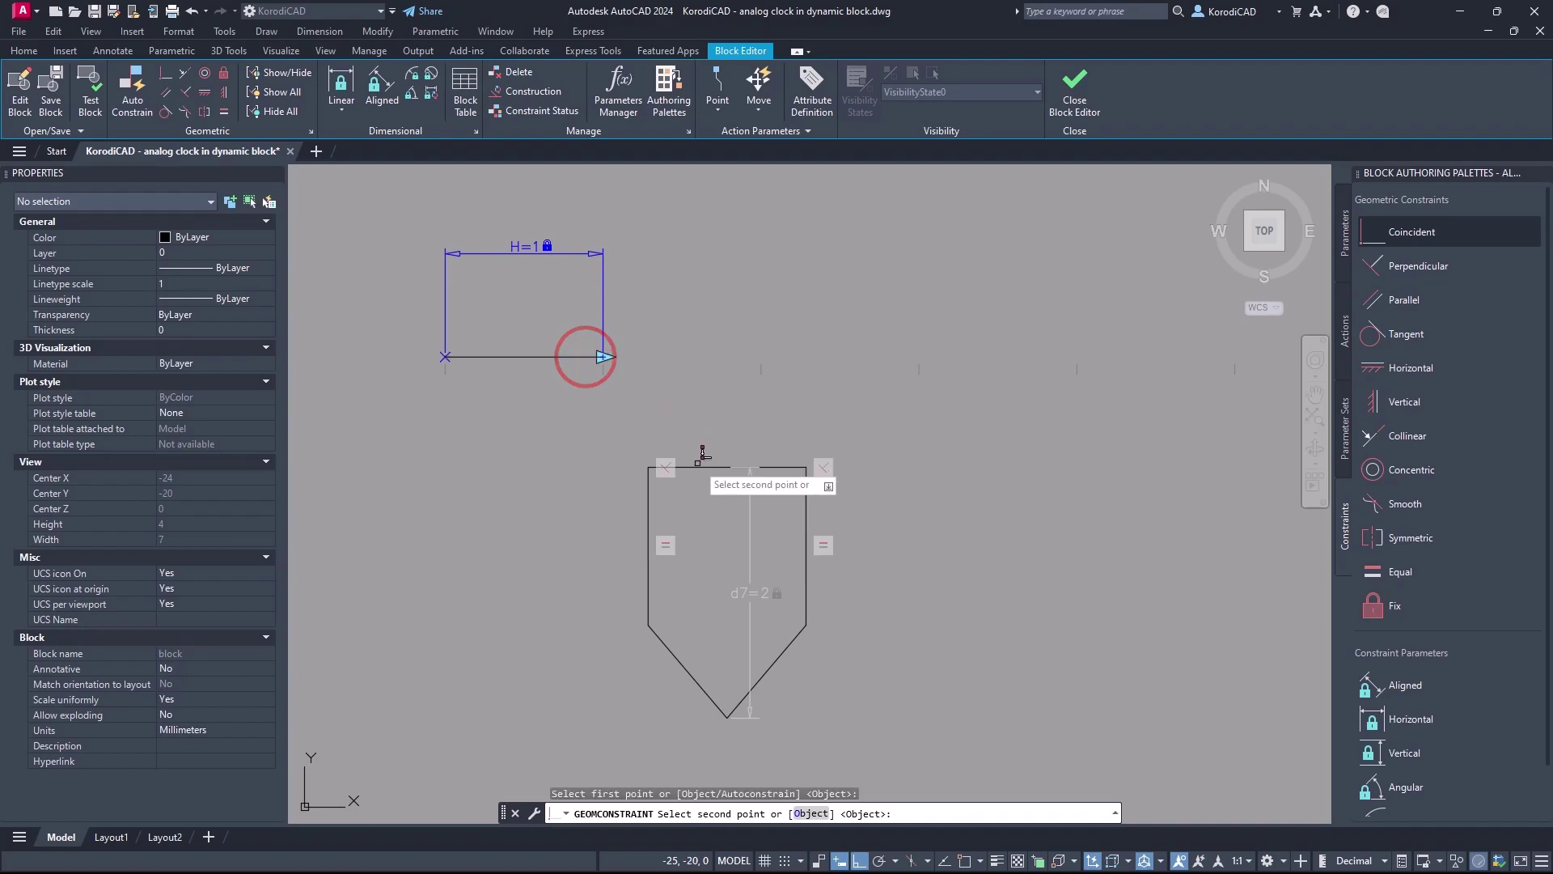
{"action": "left_click", "coordinate": [727, 467]}
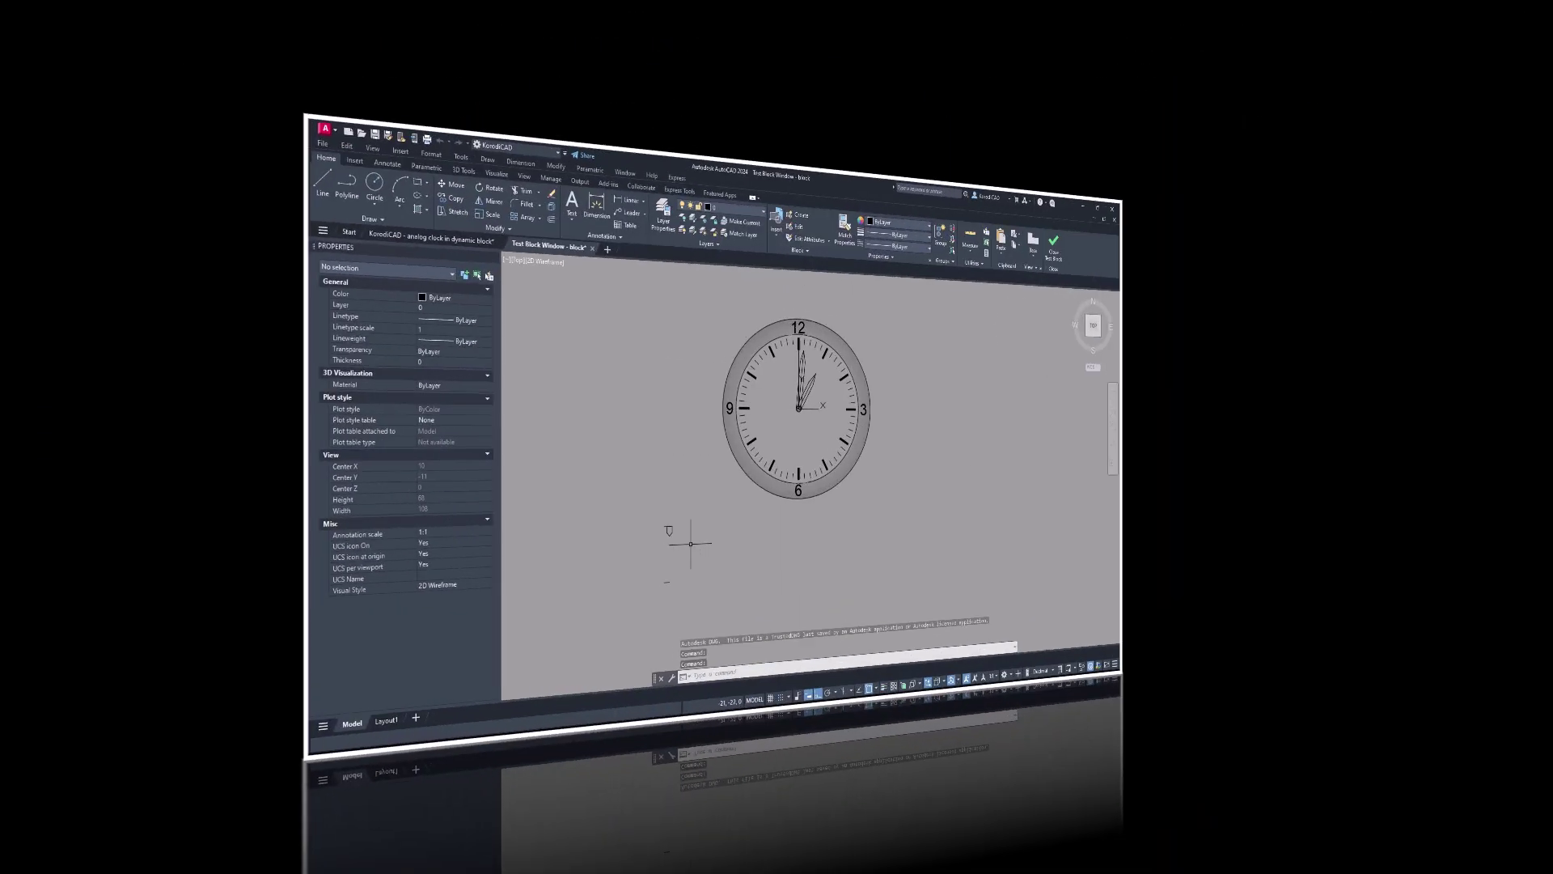
Test the block by dragging the hour grip to 2 o'clock and back
{"action": "left_click", "coordinate": [575, 577]}
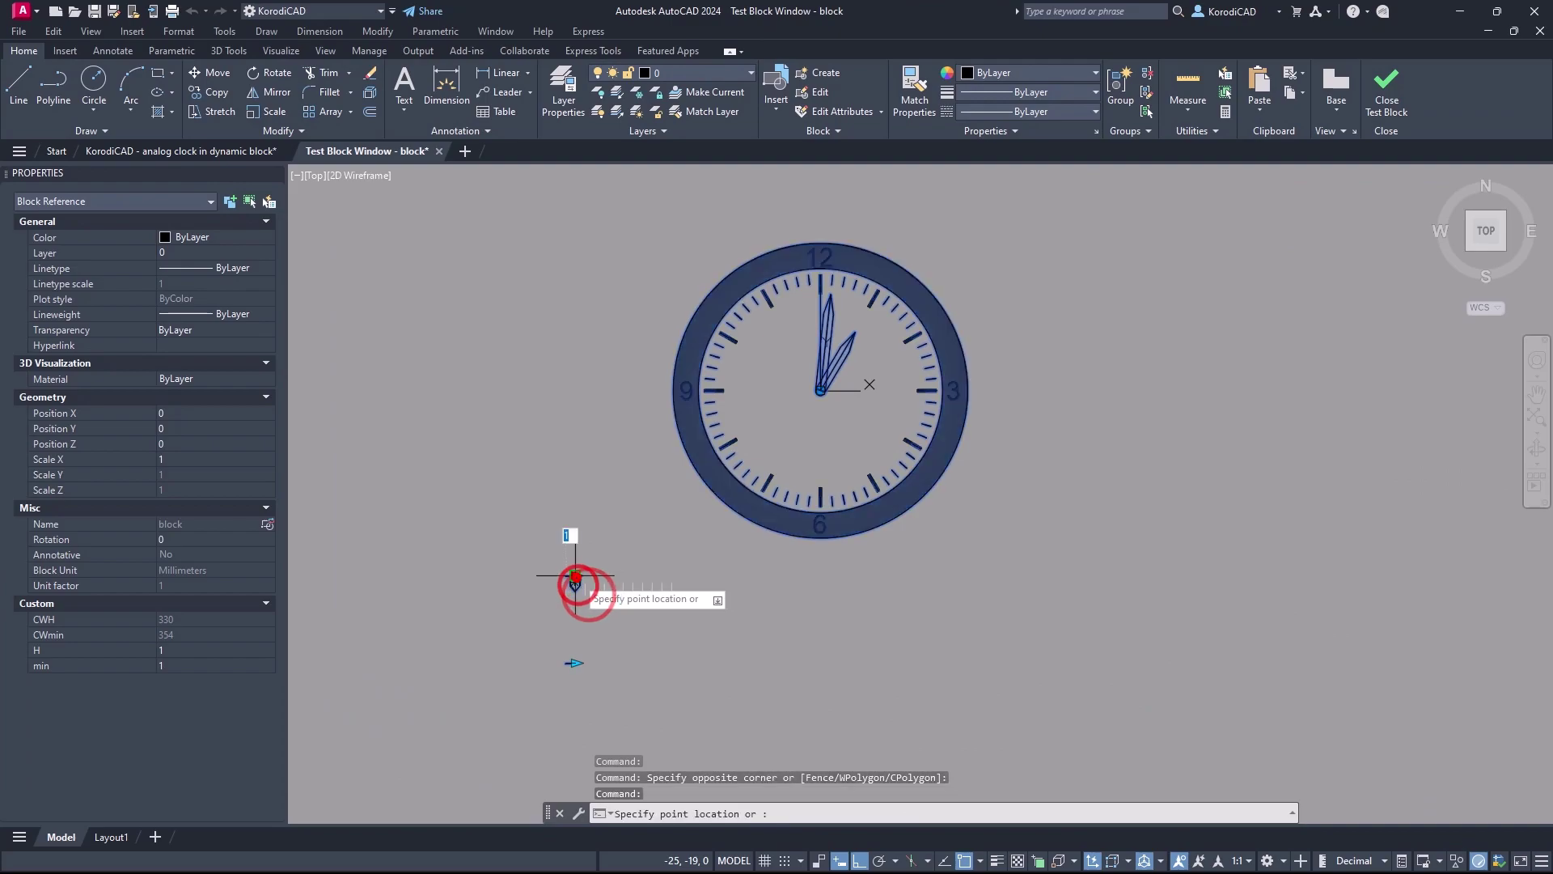
{"action": "left_click", "coordinate": [693, 574]}
{"action": "left_click", "coordinate": [679, 574]}
{"action": "left_click", "coordinate": [672, 575]}
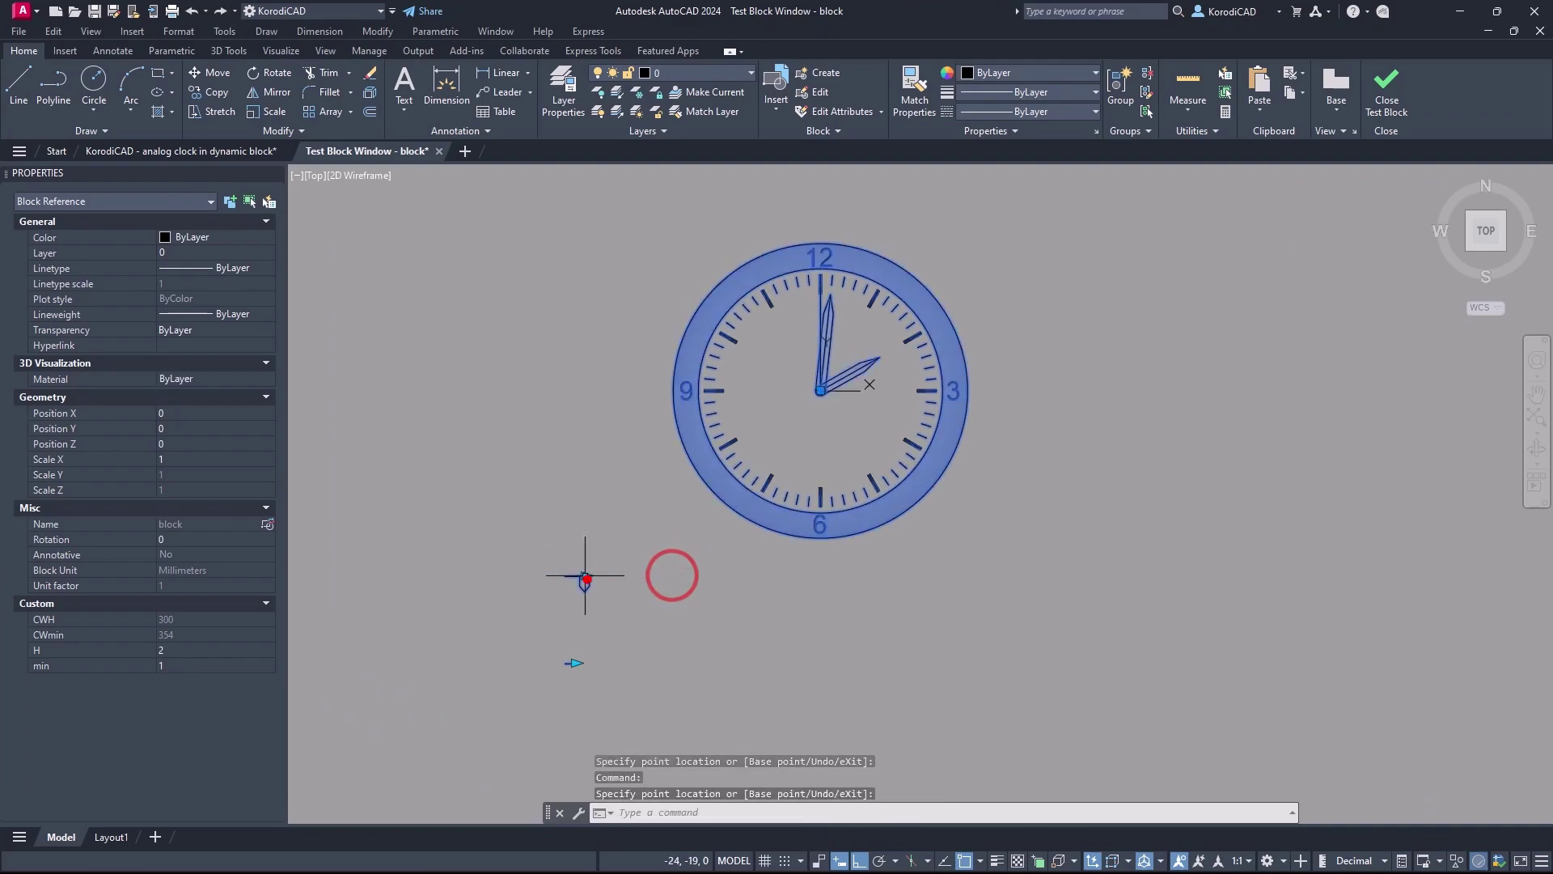
{"action": "left_click", "coordinate": [582, 579]}
{"action": "left_click", "coordinate": [666, 579]}
{"action": "left_click", "coordinate": [586, 578]}
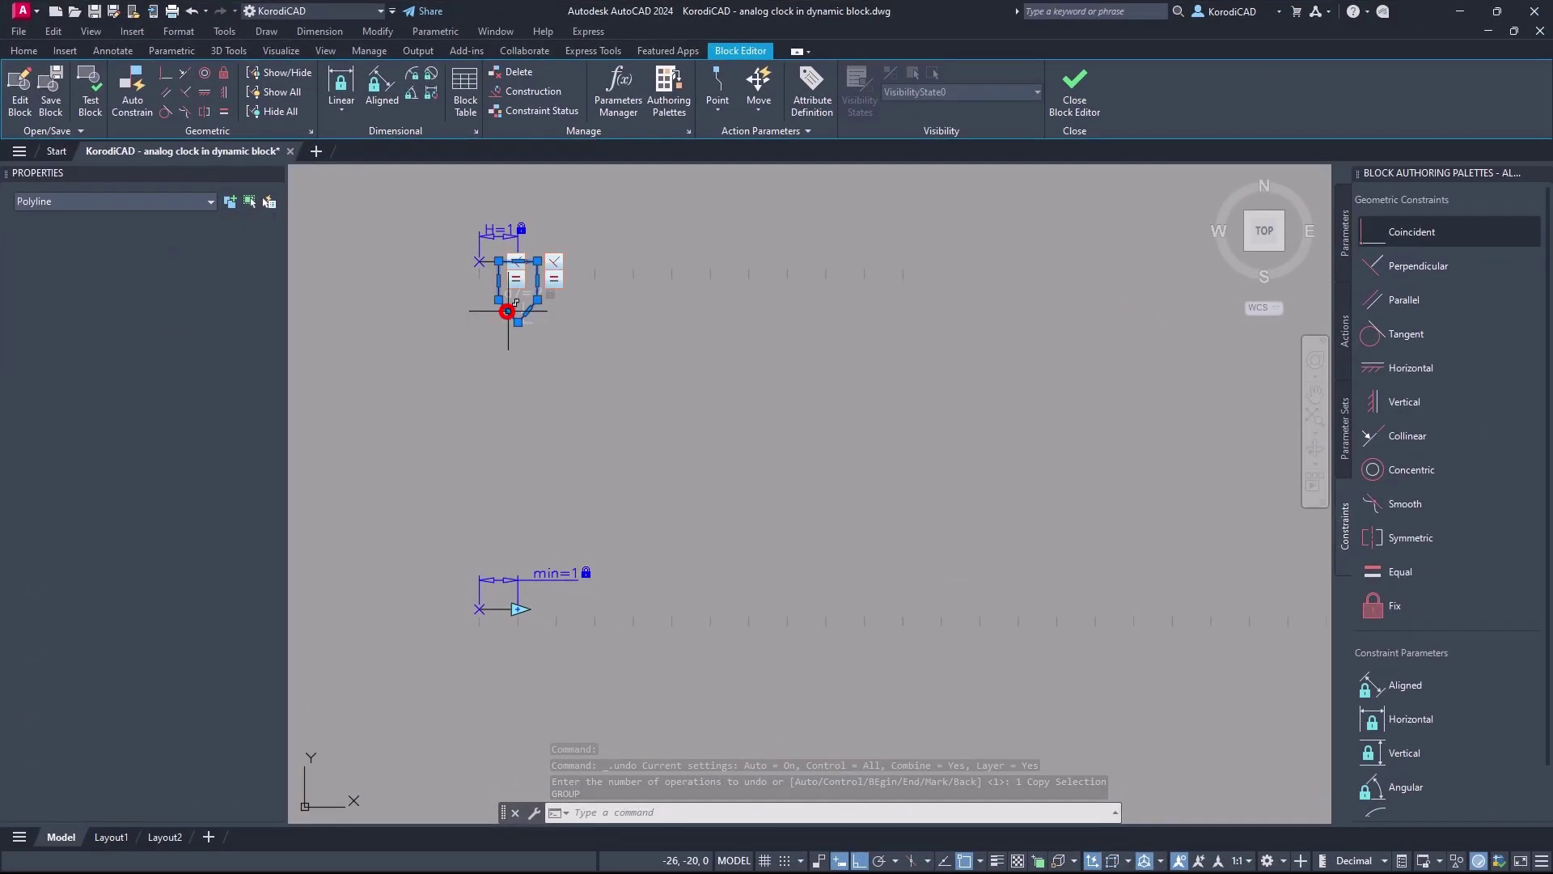
Copy the pentagon pointer down beside the min parameter
{"action": "right_click", "coordinate": [506, 315]}
{"action": "left_click", "coordinate": [522, 488]}
{"action": "left_click", "coordinate": [419, 286]}
{"action": "left_click", "coordinate": [426, 665]}
{"action": "key", "text": "Escape"}
{"action": "scroll", "coordinate": [541, 624], "scroll_direction": "up", "scroll_amount": 5}
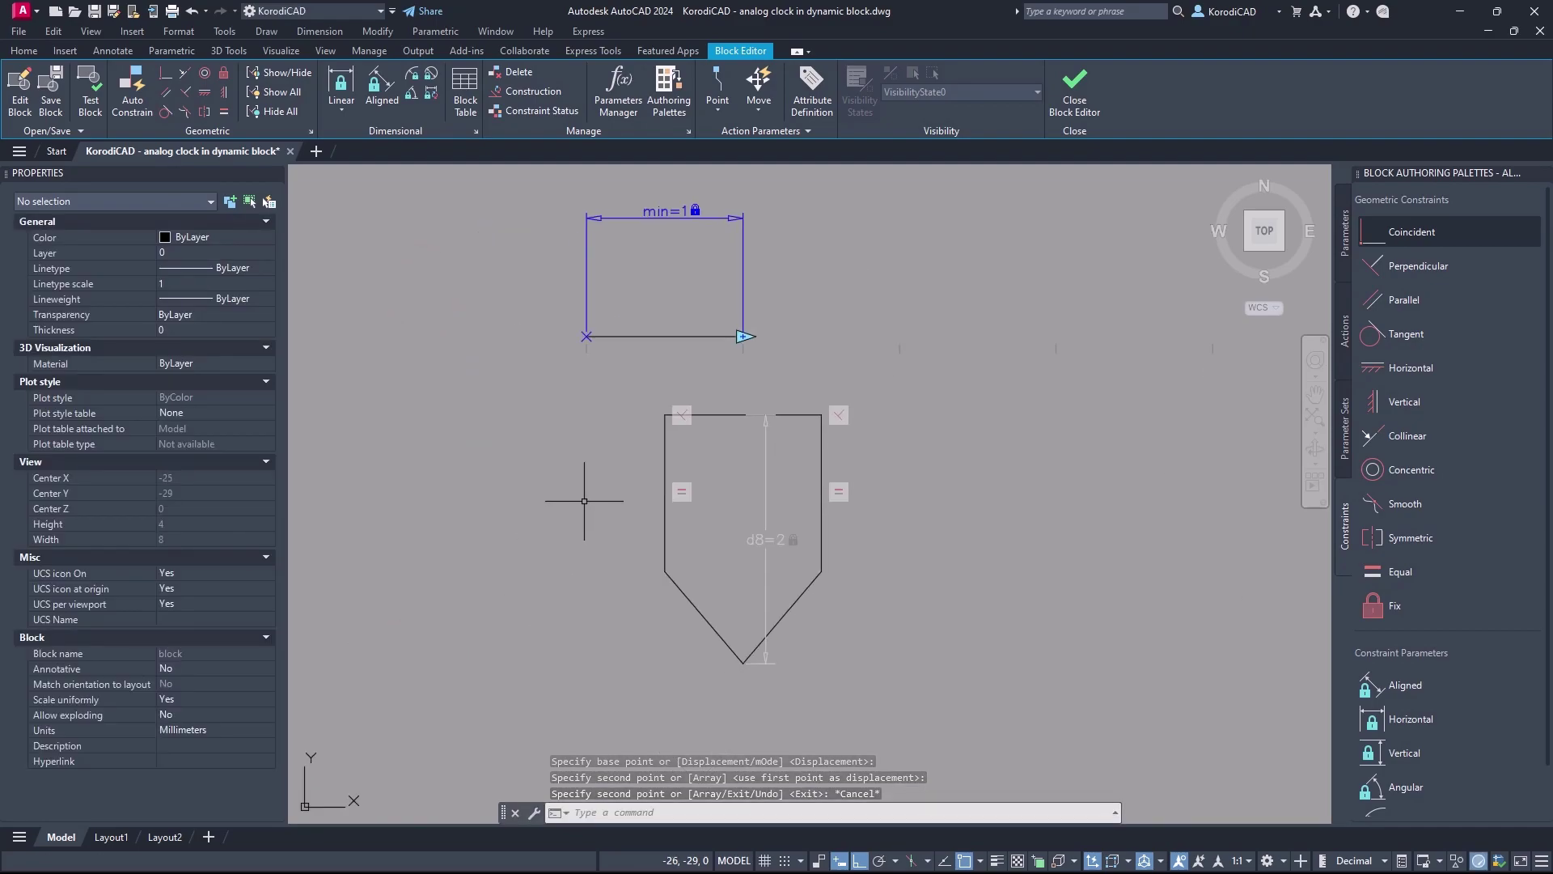
Pin the copied pointer's top to the min parameter's end and slide it to 35
{"action": "left_click", "coordinate": [1400, 232]}
{"action": "left_click", "coordinate": [737, 337]}
{"action": "left_click", "coordinate": [733, 408]}
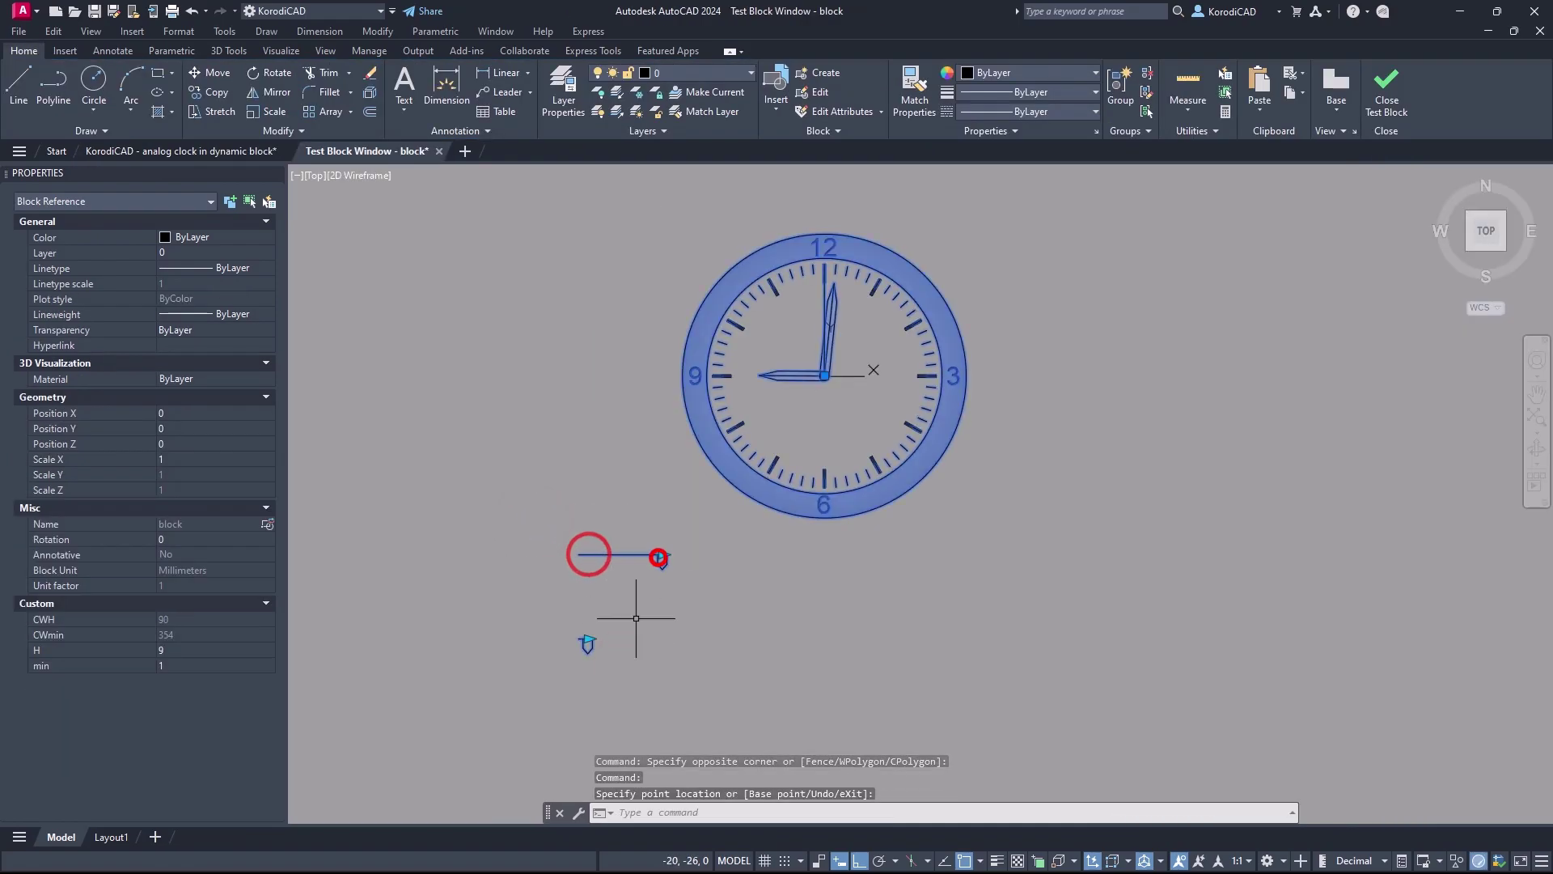
{"action": "left_click_drag", "start_coordinate": [592, 637], "coordinate": [900, 634]}
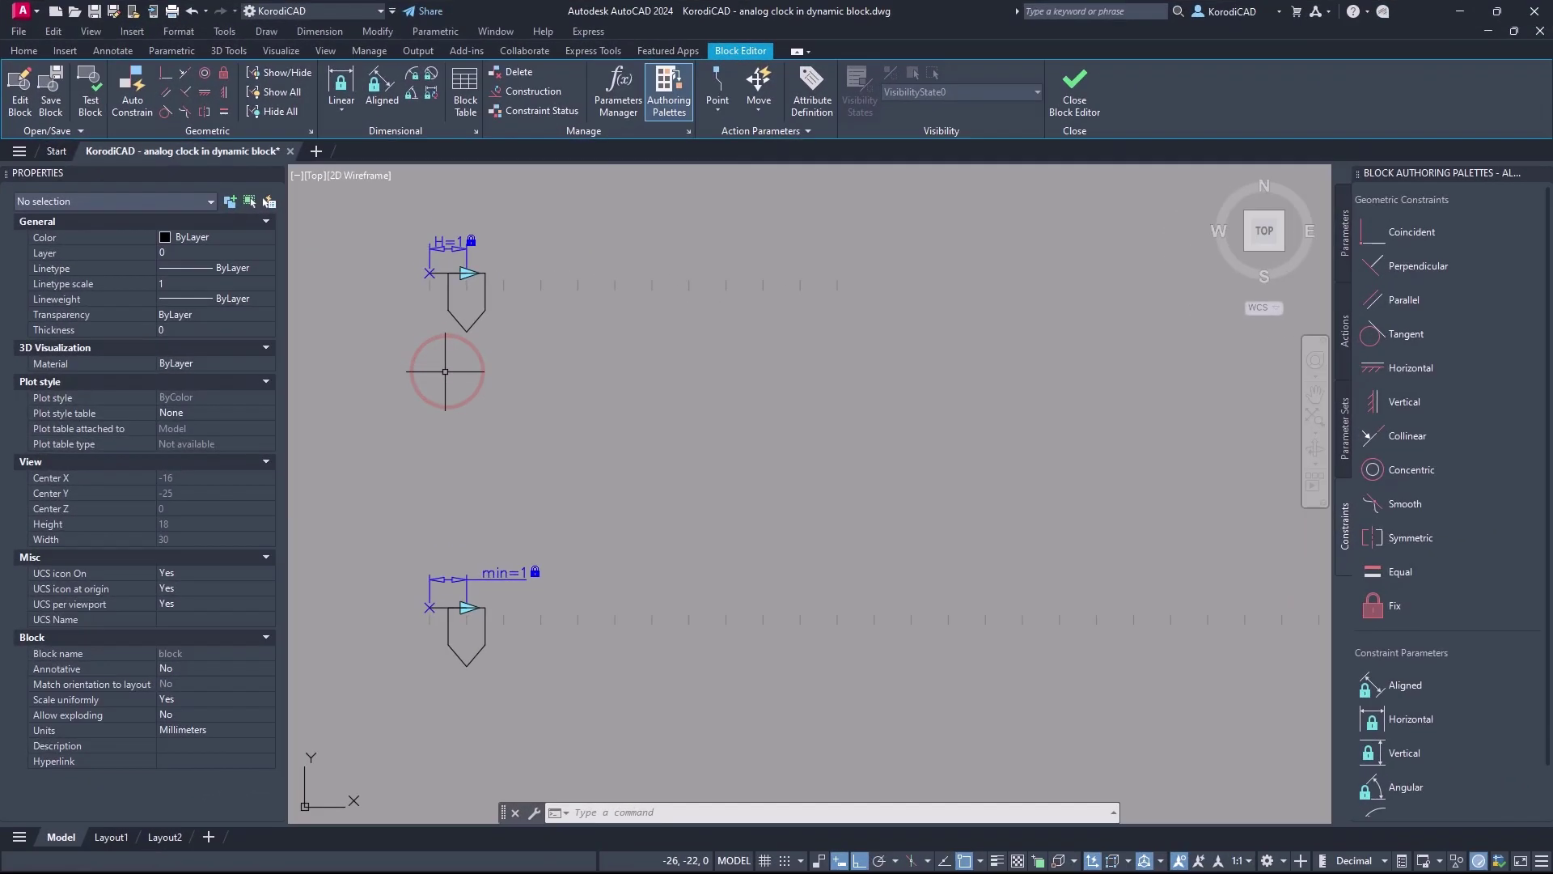
Draw a short vertical tick line from the H base point and select it
{"action": "key", "text": "Return"}
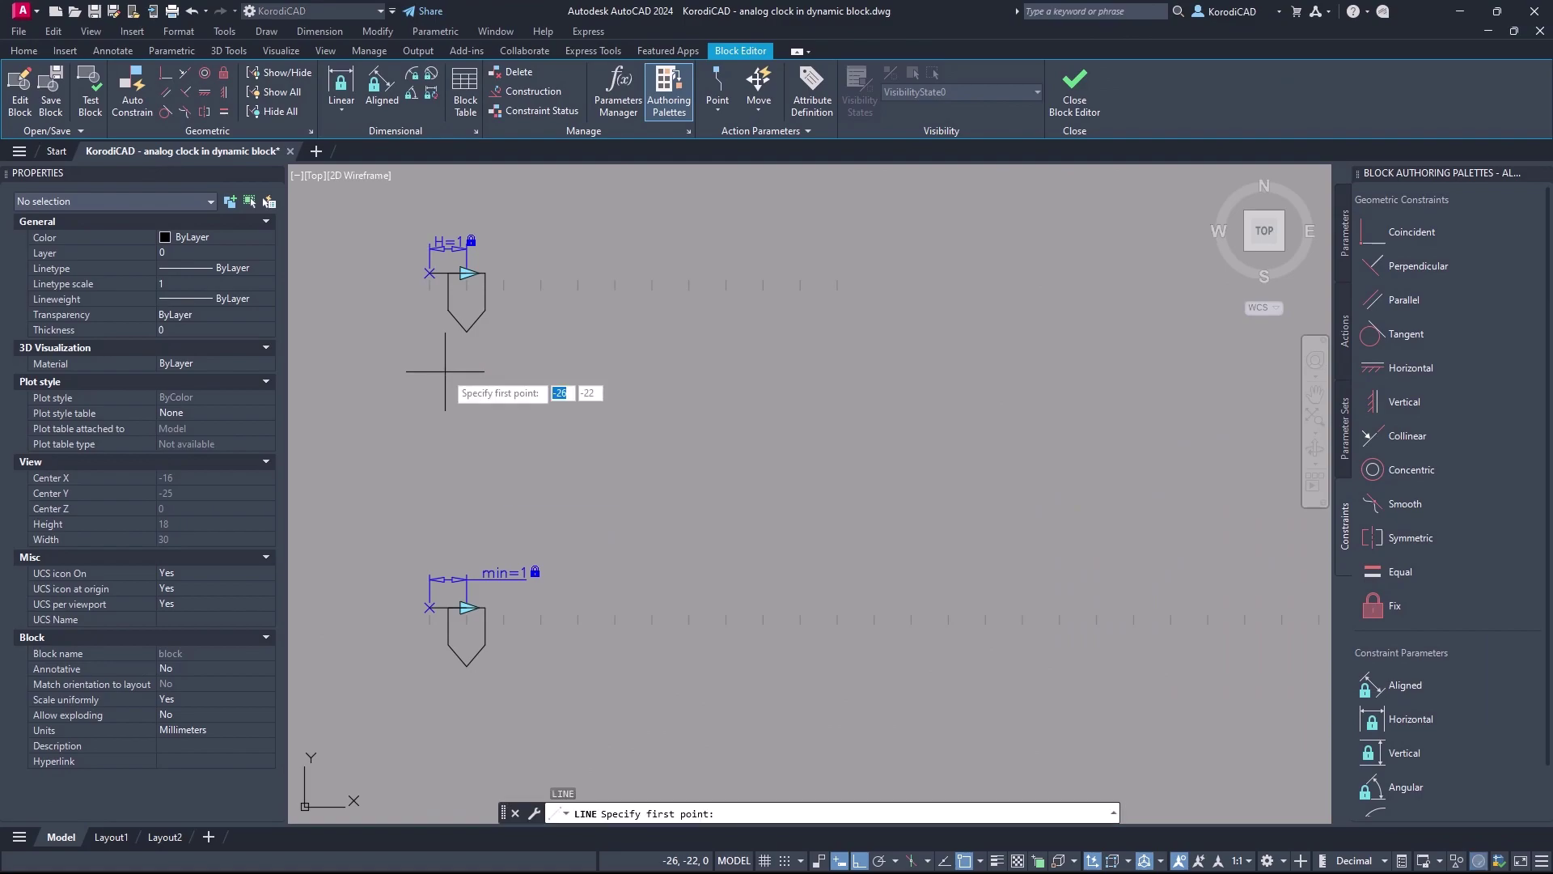
{"action": "left_click", "coordinate": [430, 274]}
{"action": "key", "text": "Escape"}
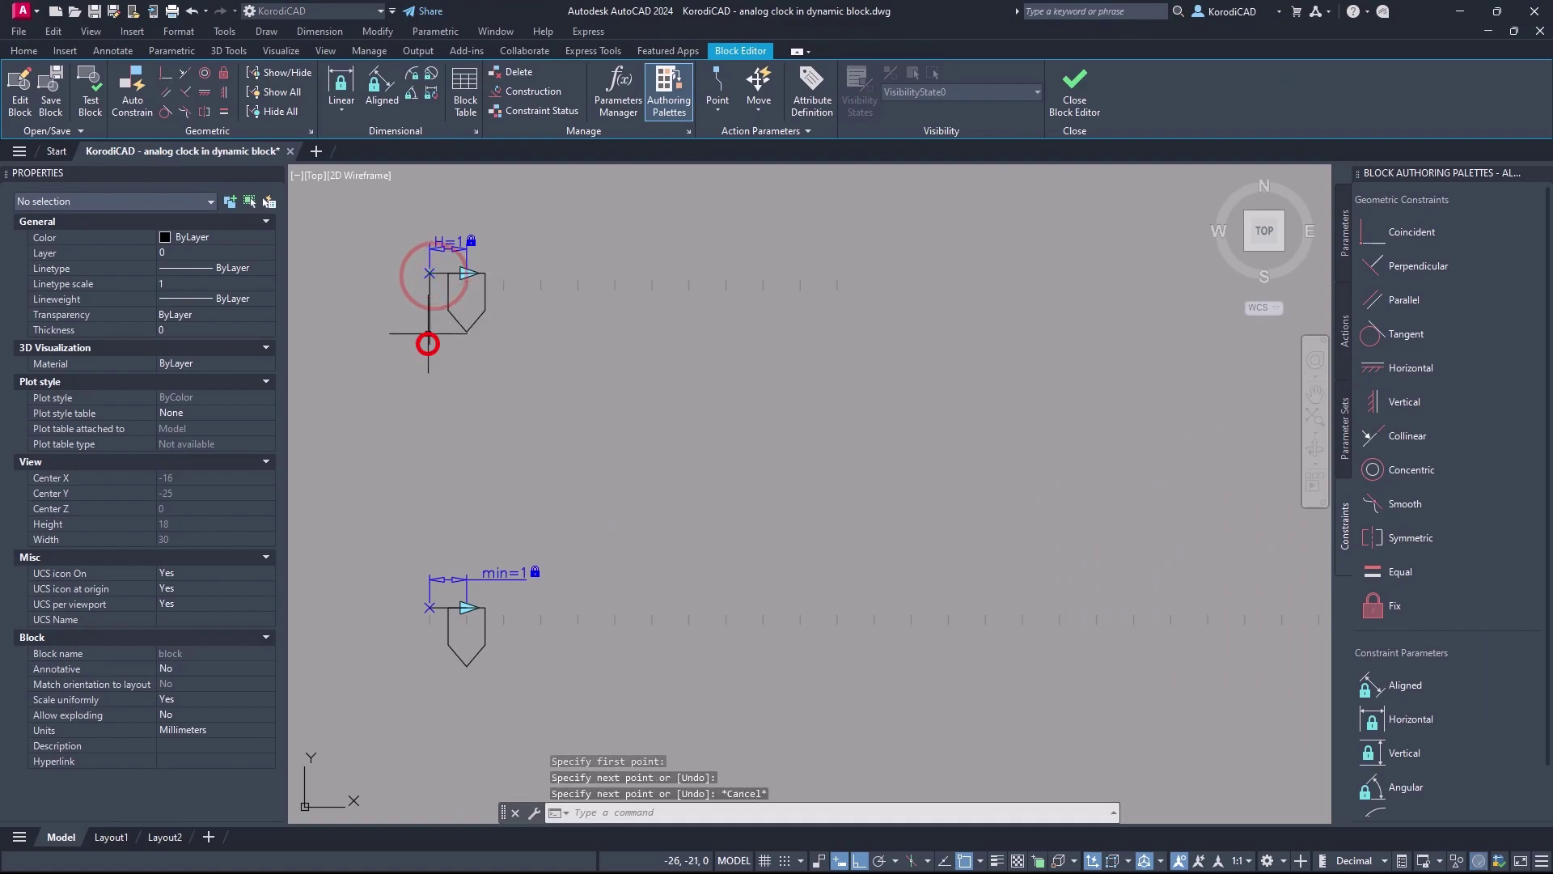
{"action": "left_click", "coordinate": [428, 338]}
{"action": "right_click", "coordinate": [409, 327]}
{"action": "left_click", "coordinate": [432, 458]}
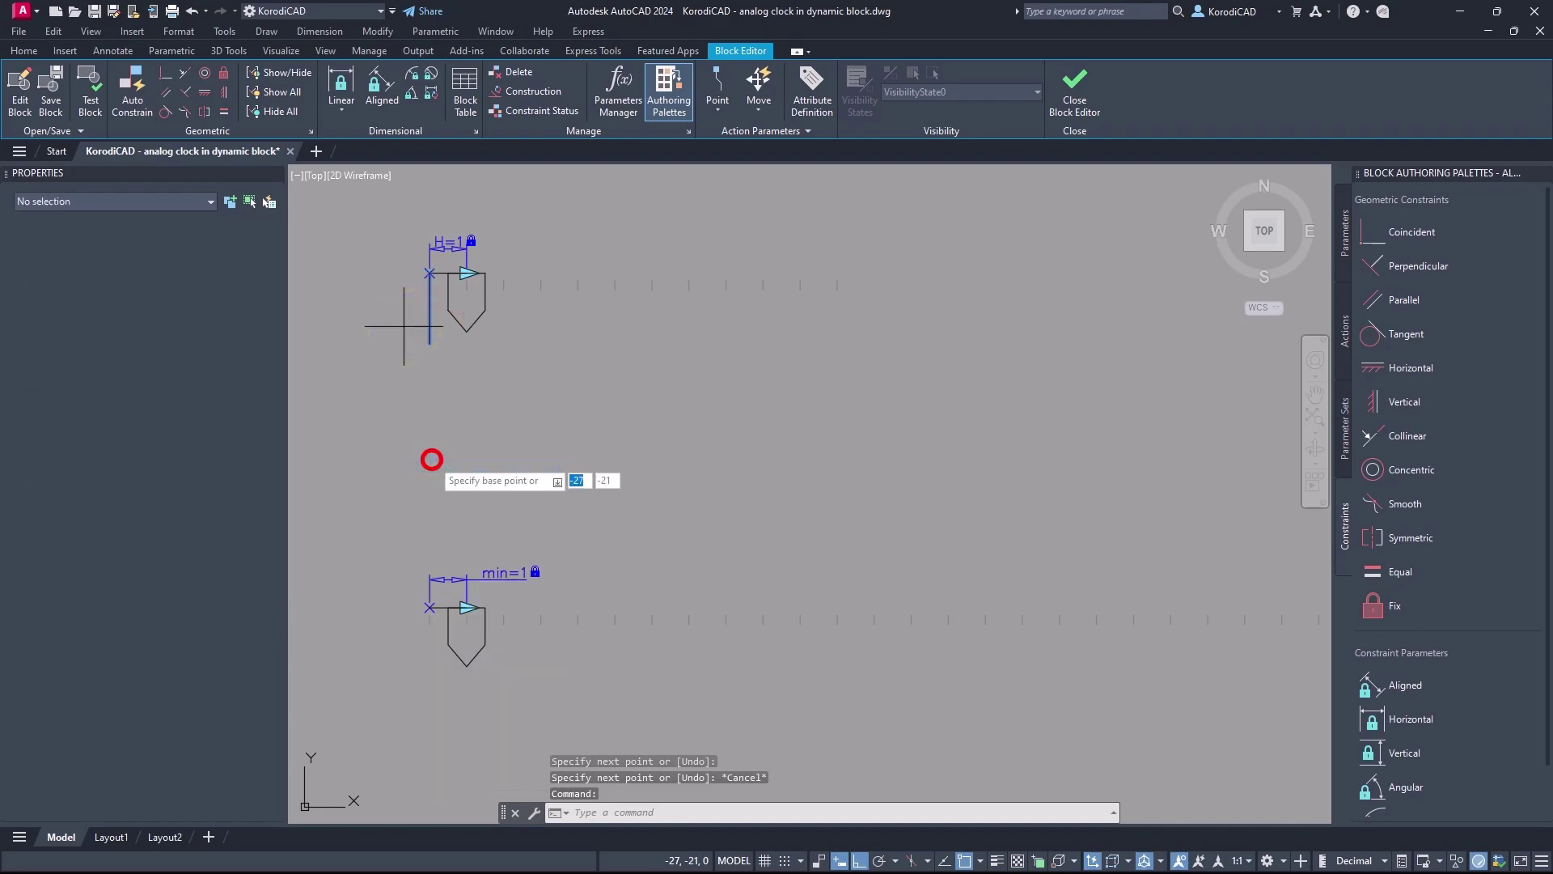
{"action": "left_click", "coordinate": [430, 273]}
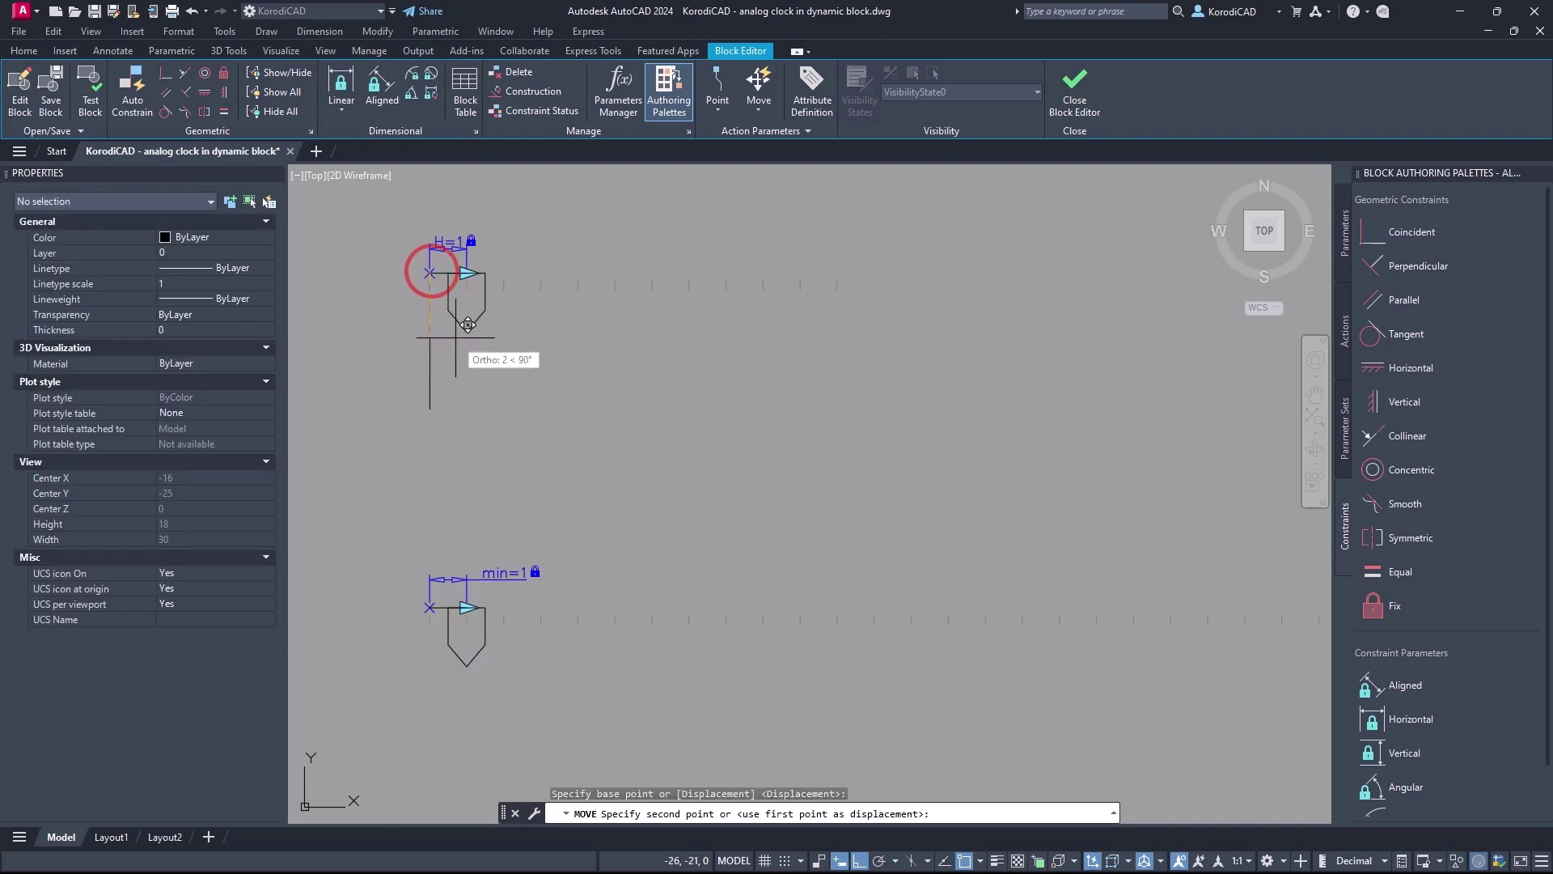
{"action": "key", "text": "Escape"}
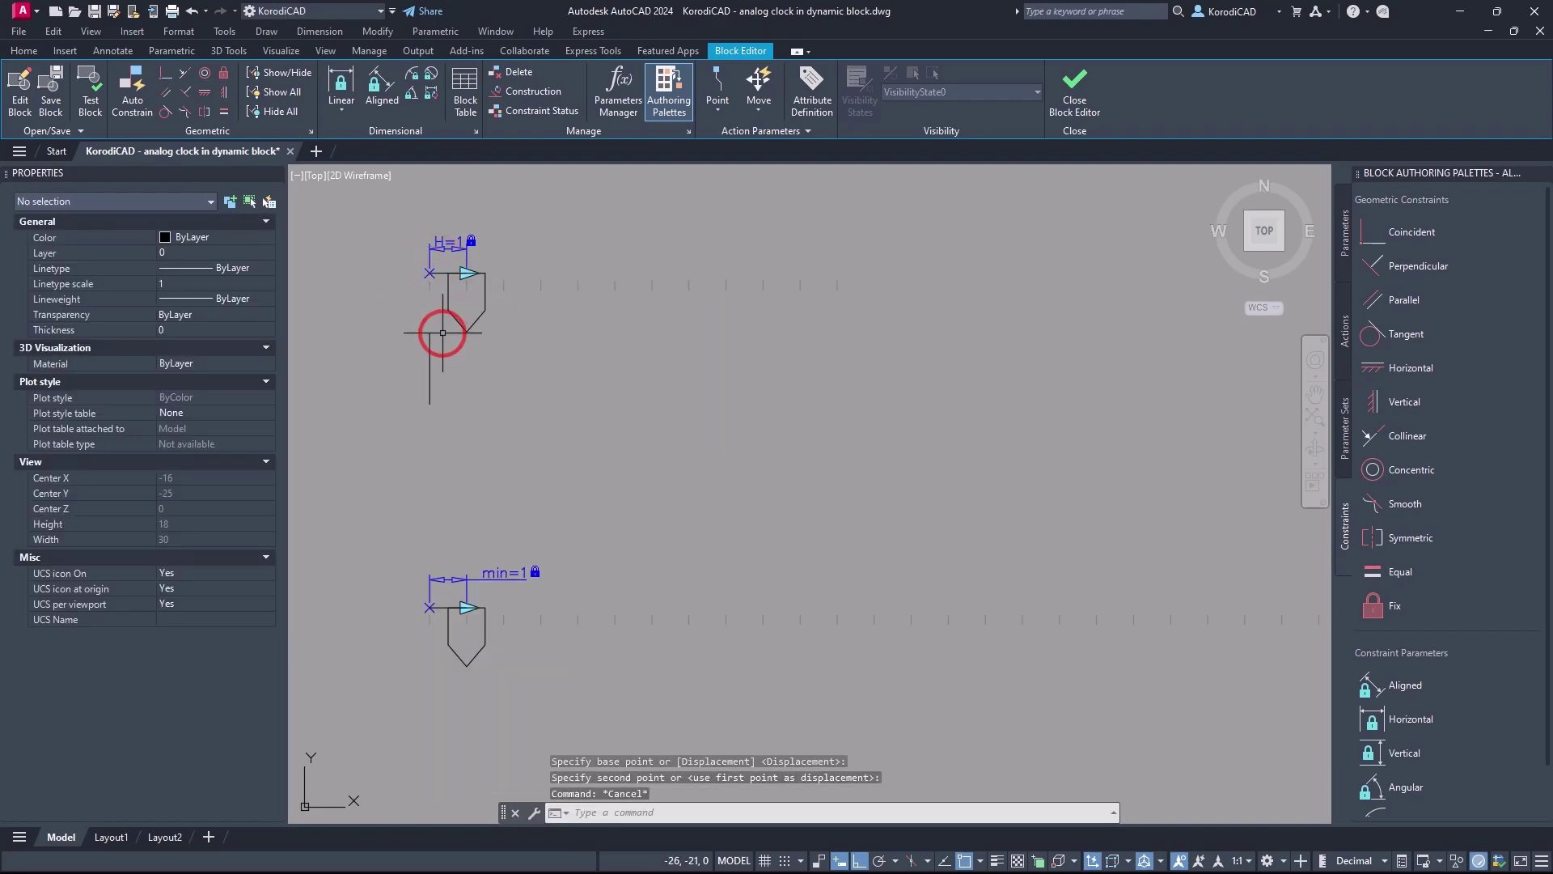
{"action": "key", "text": "ctrl+z"}
{"action": "left_click", "coordinate": [443, 333]}
{"action": "left_click", "coordinate": [419, 357]}
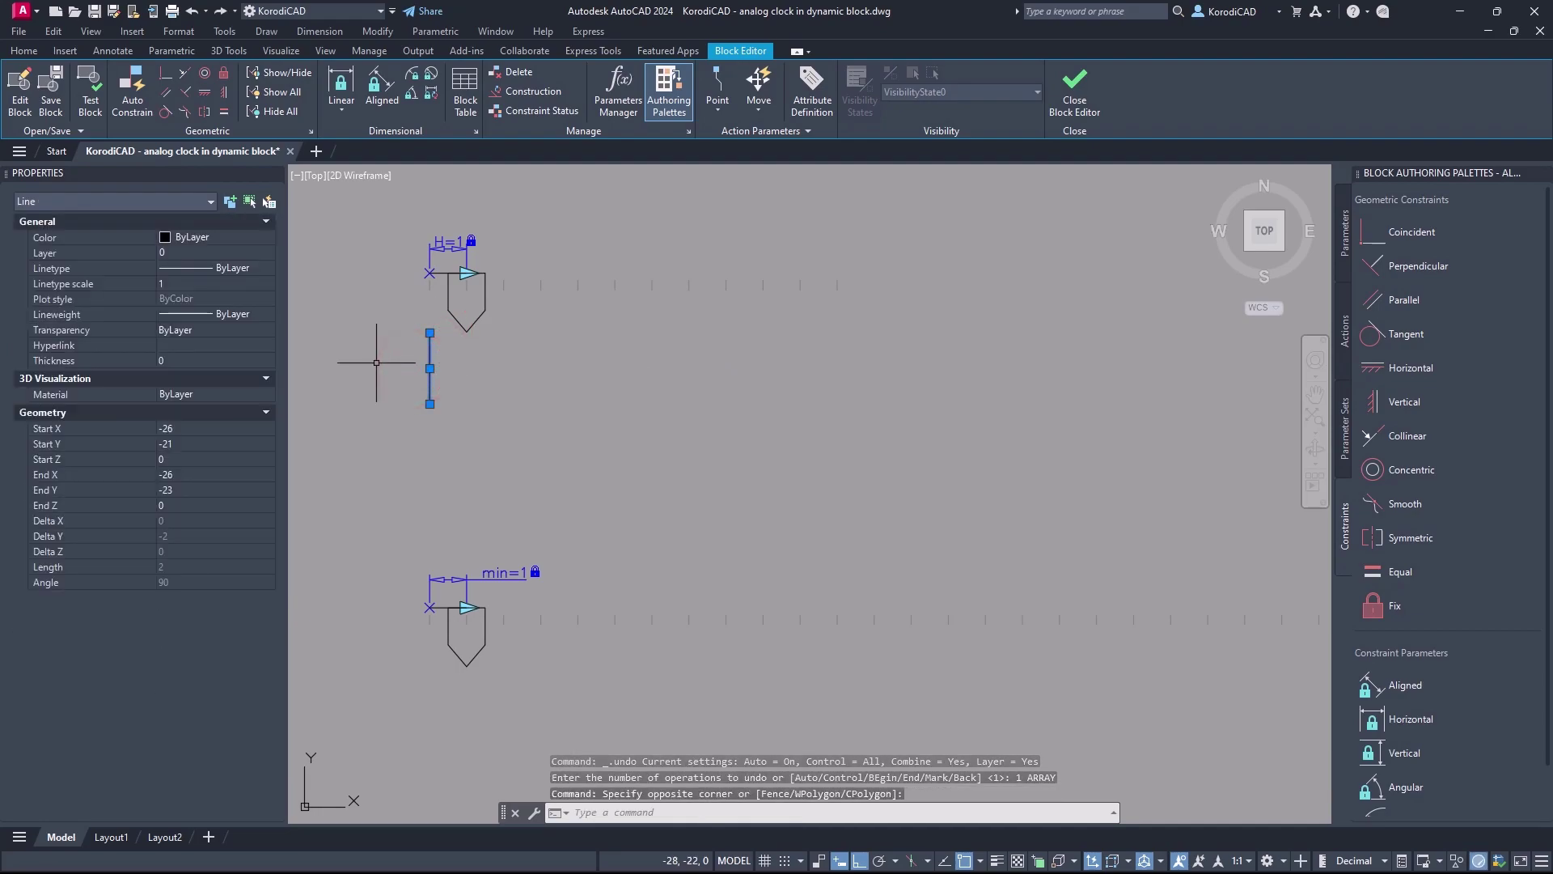
Array the tick line rectangularly into 12 columns and 1 row
{"action": "type", "text": "ARRAY"}
{"action": "key", "text": "Return"}
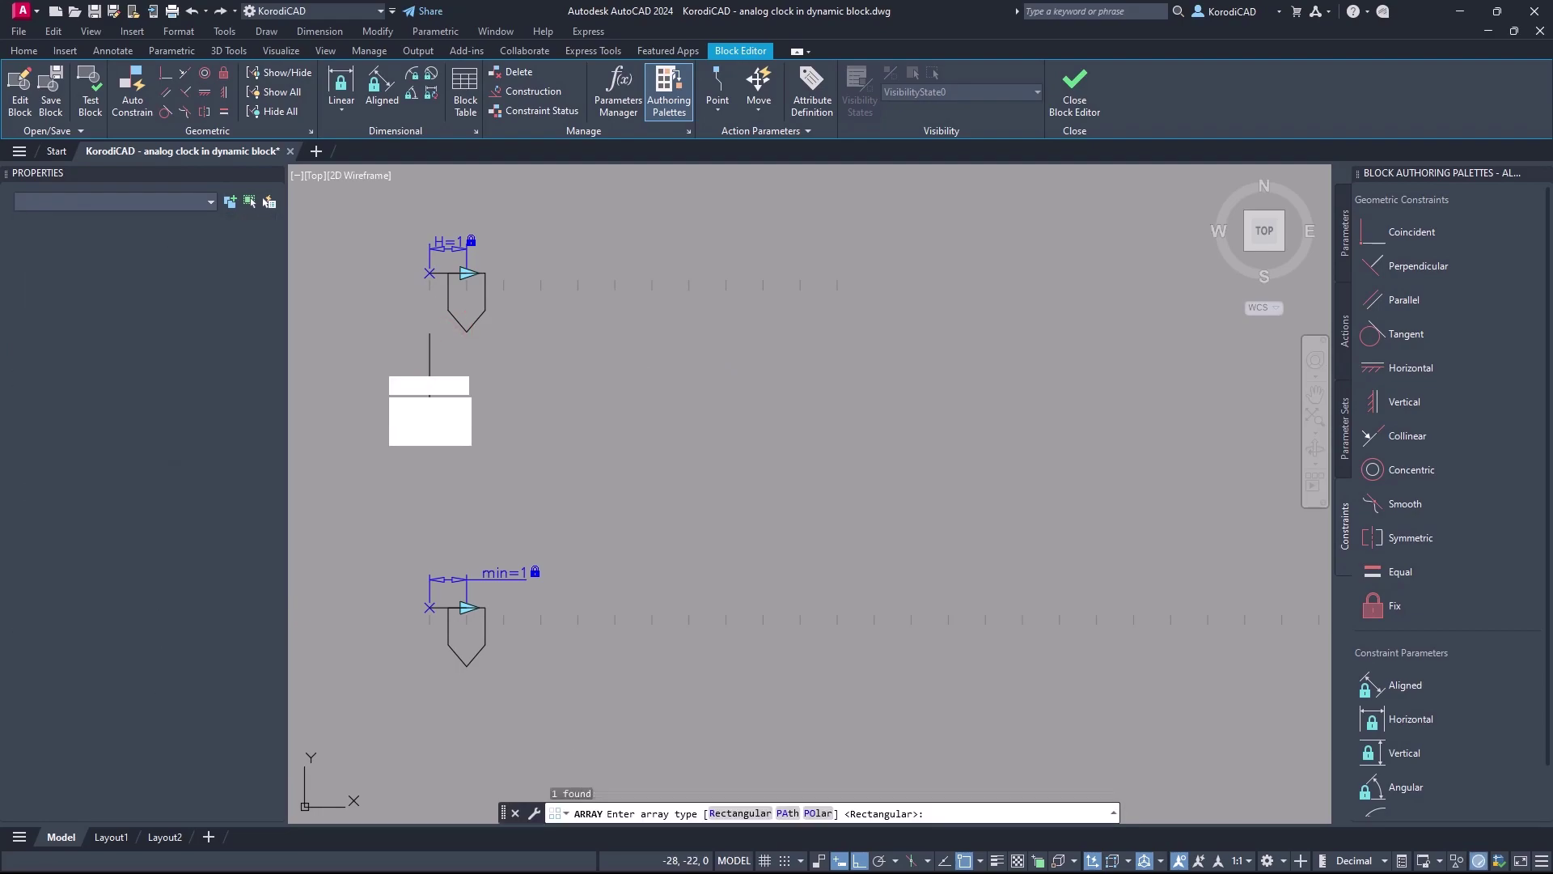
{"action": "key", "text": "Return"}
{"action": "type", "text": "i"}
{"action": "key", "text": "Return"}
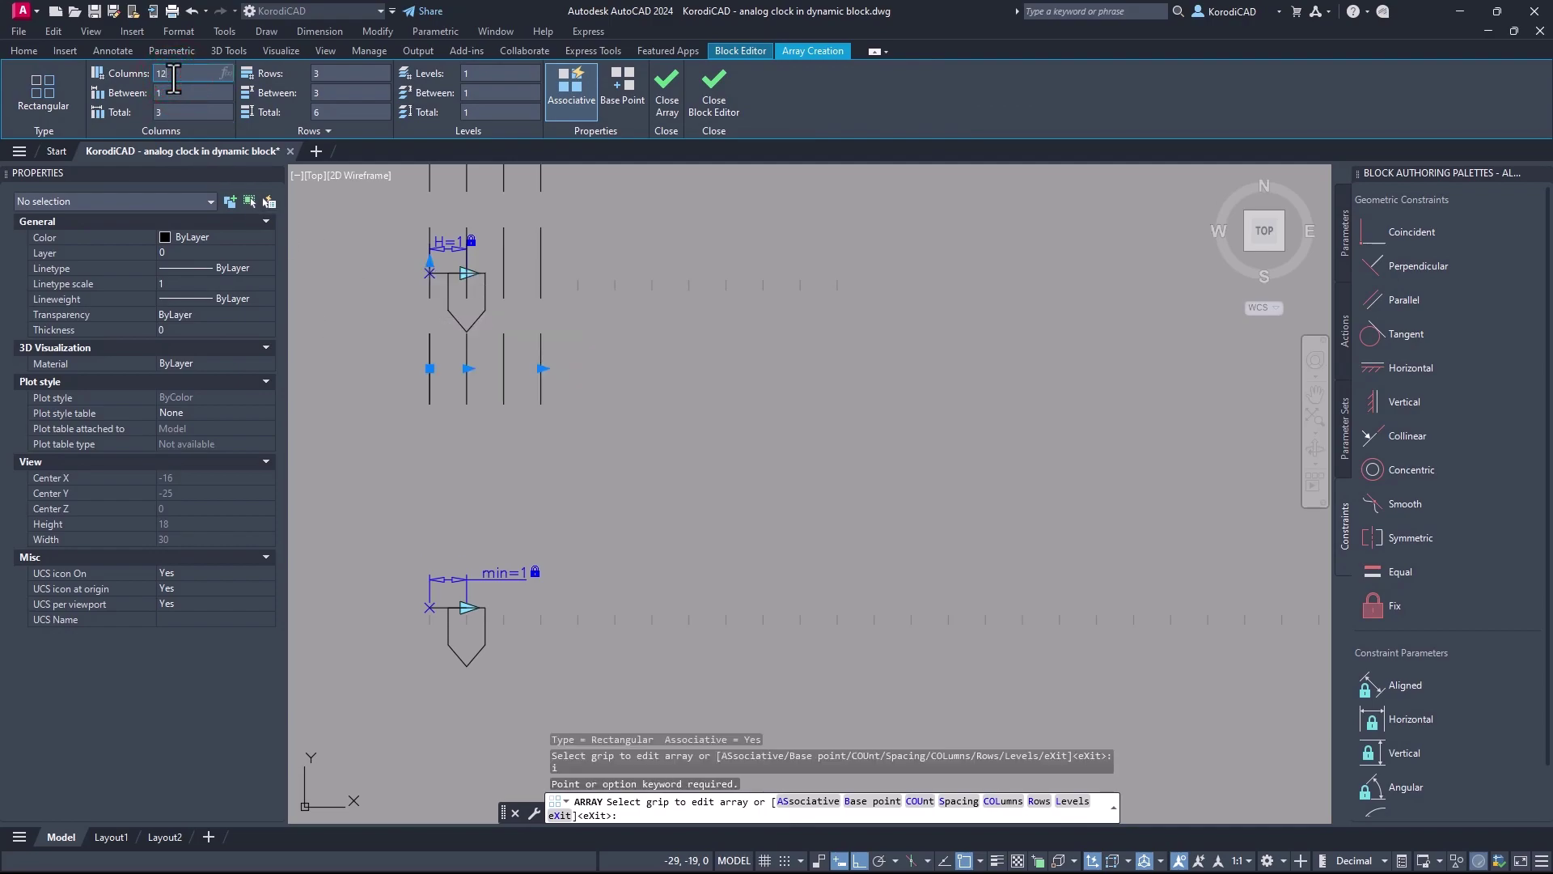
{"action": "left_click", "coordinate": [173, 75]}
{"action": "type", "text": "12"}
{"action": "key", "text": "Return"}
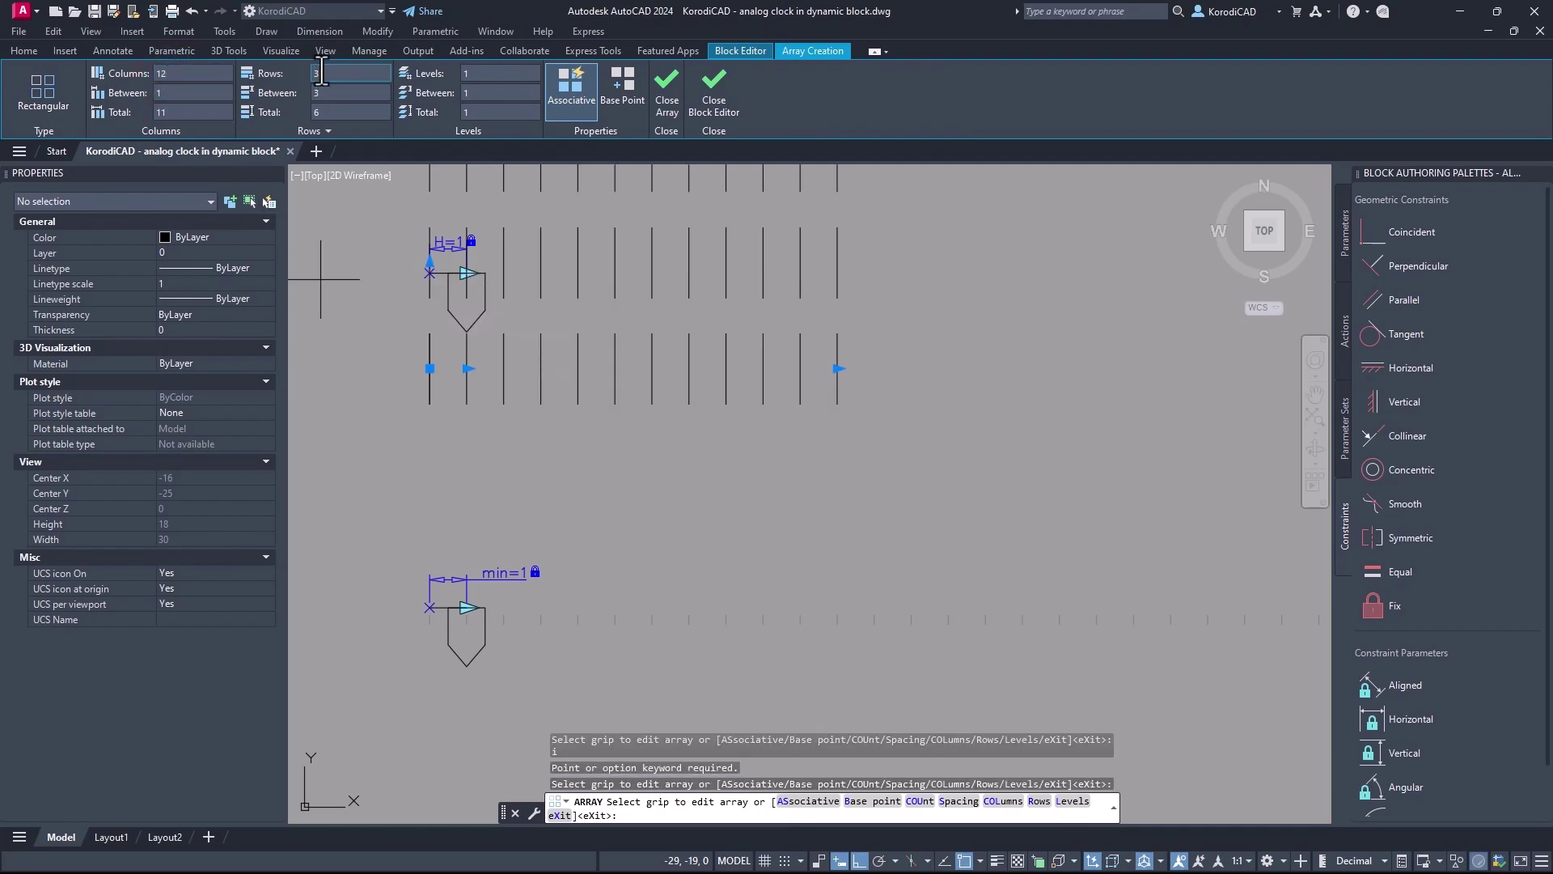
{"action": "key", "text": "Return"}
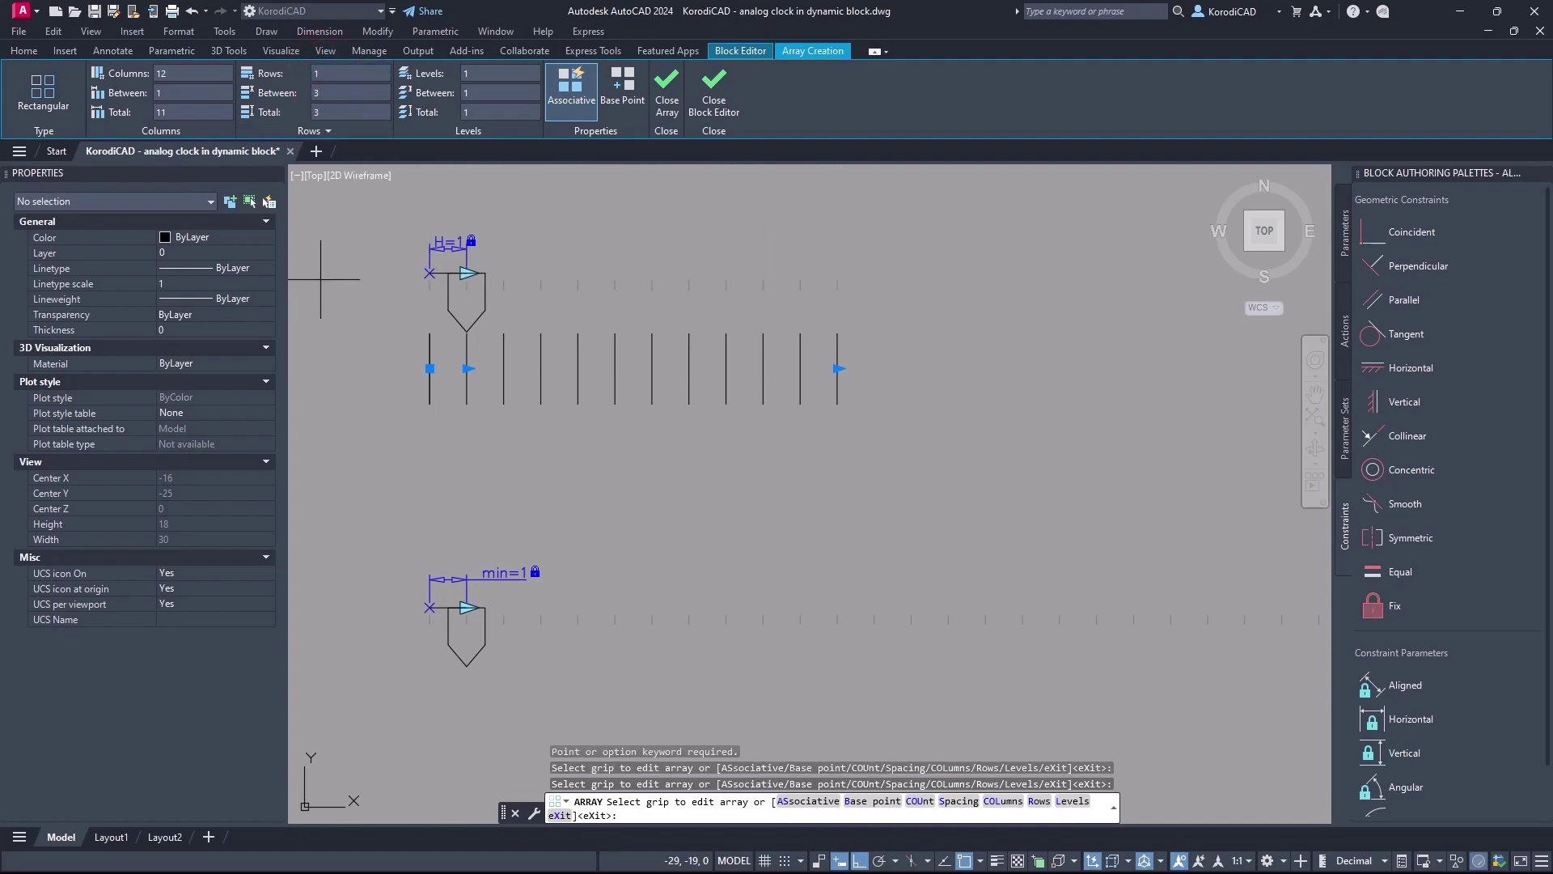
{"action": "key", "text": "Return"}
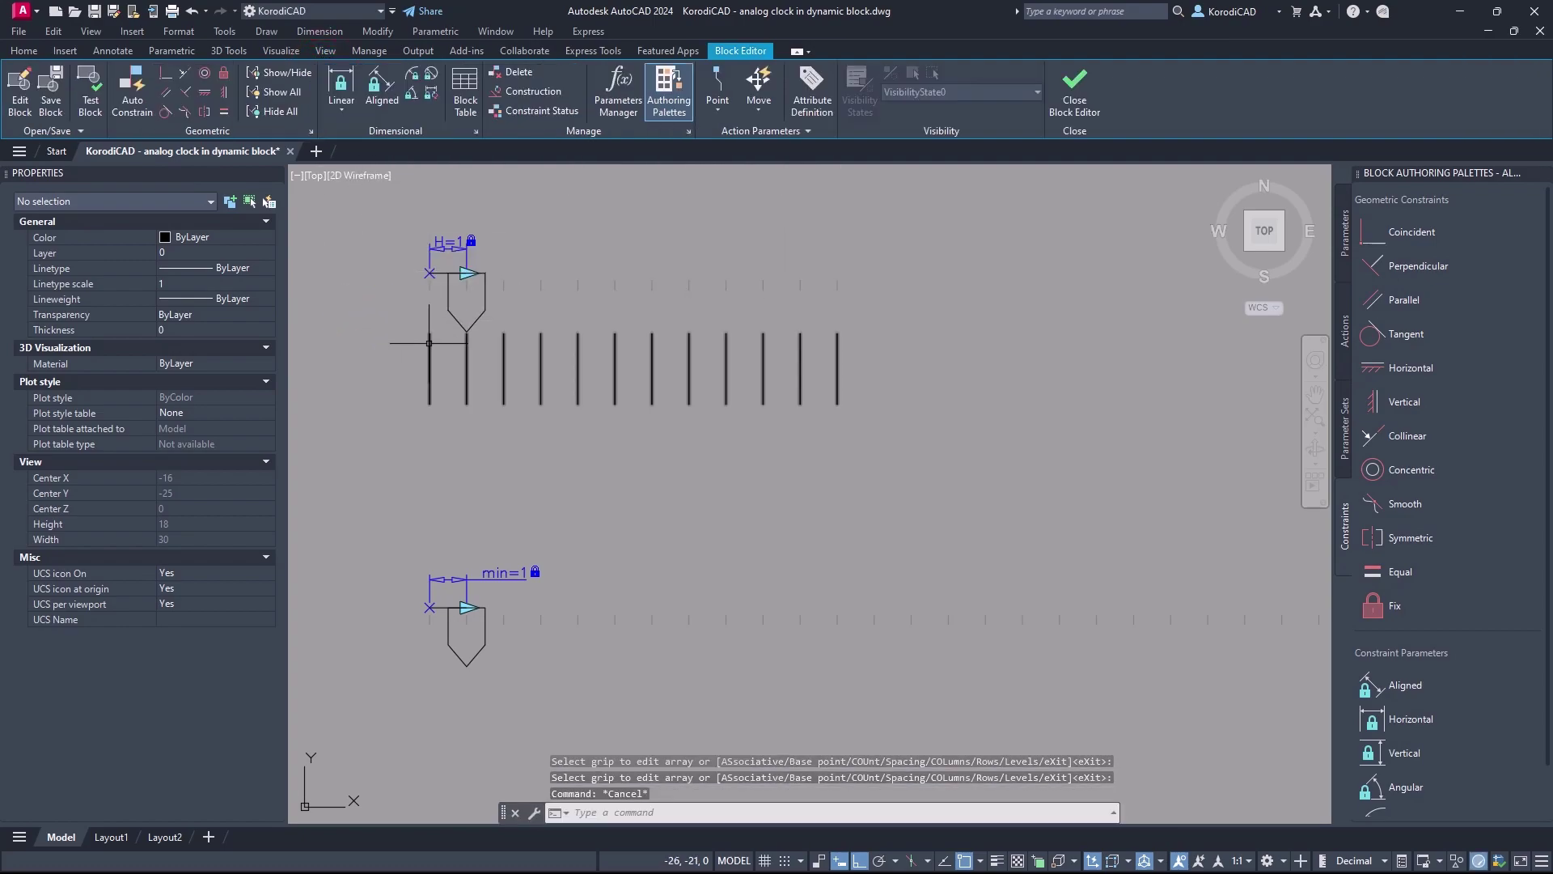
Copy the 12-tick array down under the minute pointer
{"action": "left_click", "coordinate": [428, 344]}
{"action": "right_click", "coordinate": [395, 350]}
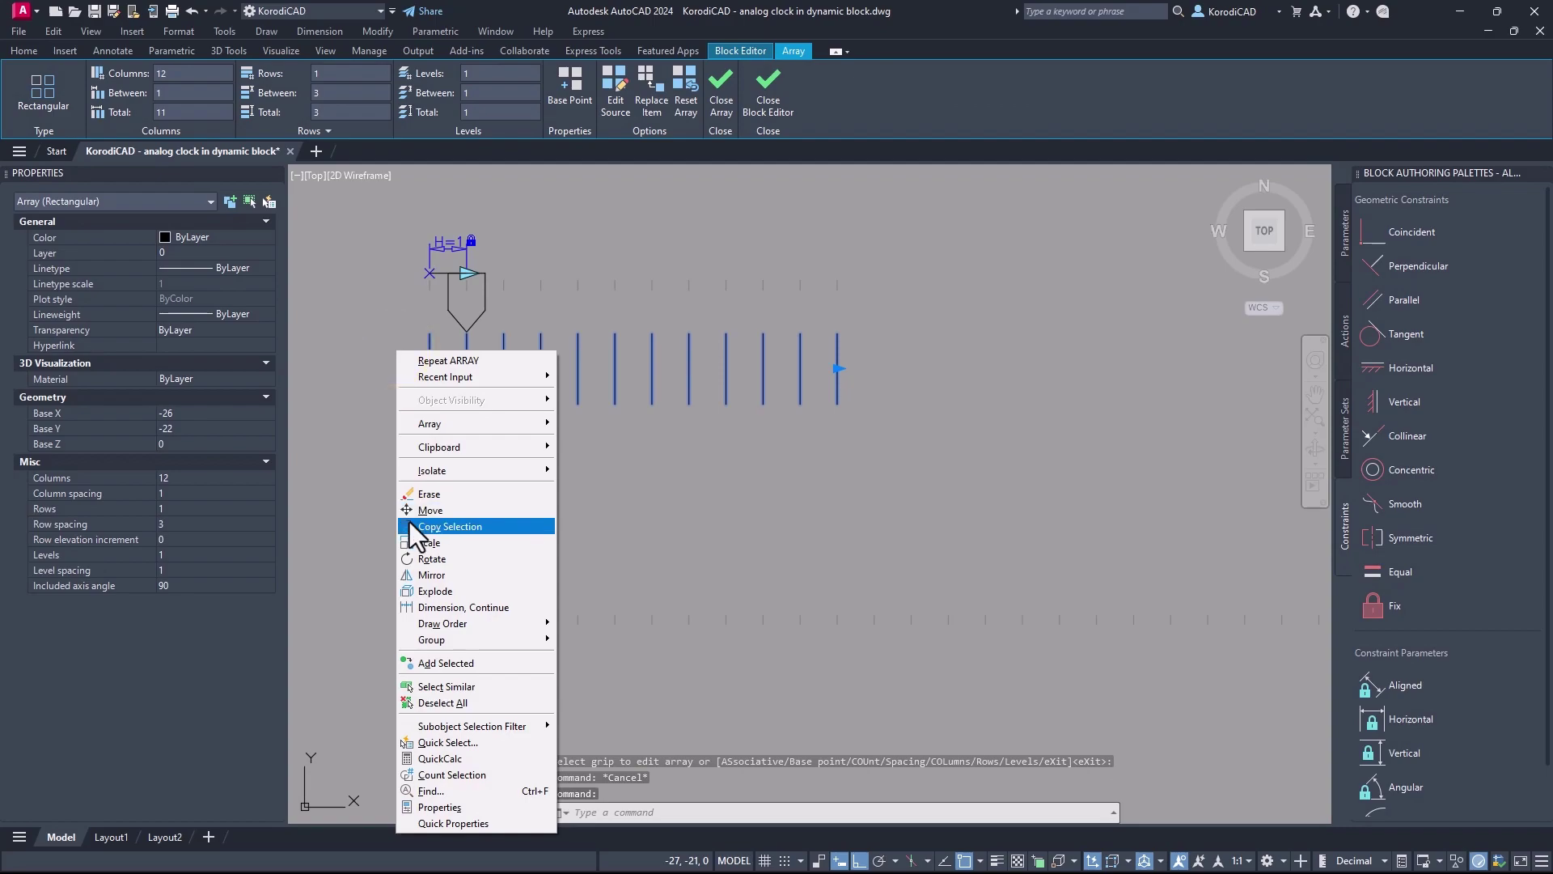
{"action": "left_click", "coordinate": [408, 524]}
{"action": "left_click", "coordinate": [486, 310]}
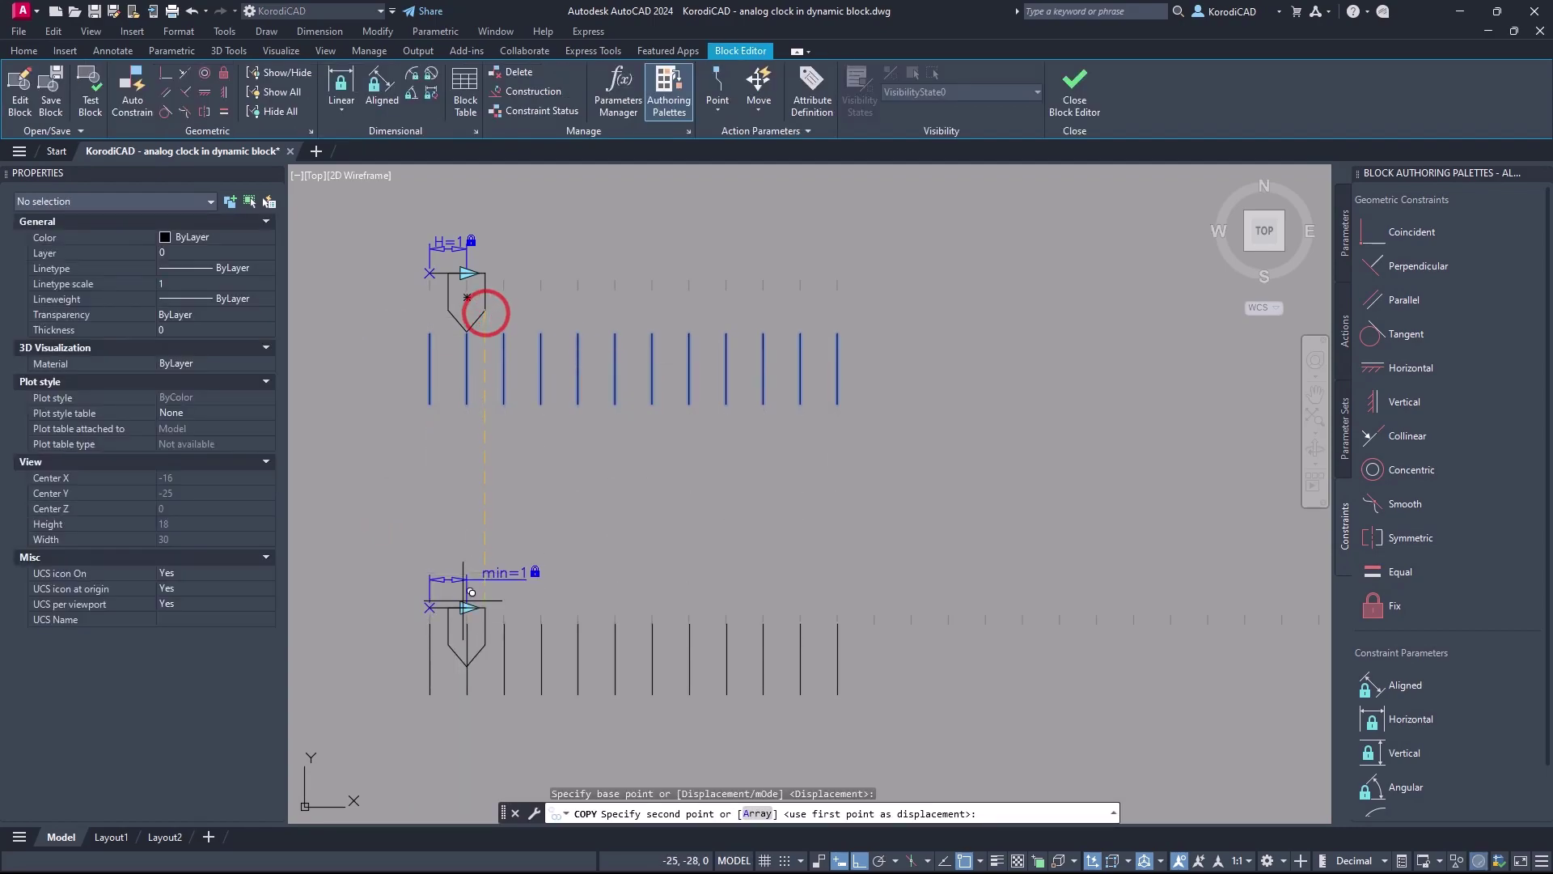
{"action": "left_click", "coordinate": [486, 643]}
{"action": "key", "text": "Escape"}
Change the copied array to 60 columns for the minute ticks
{"action": "left_click", "coordinate": [675, 728]}
{"action": "left_click", "coordinate": [420, 684]}
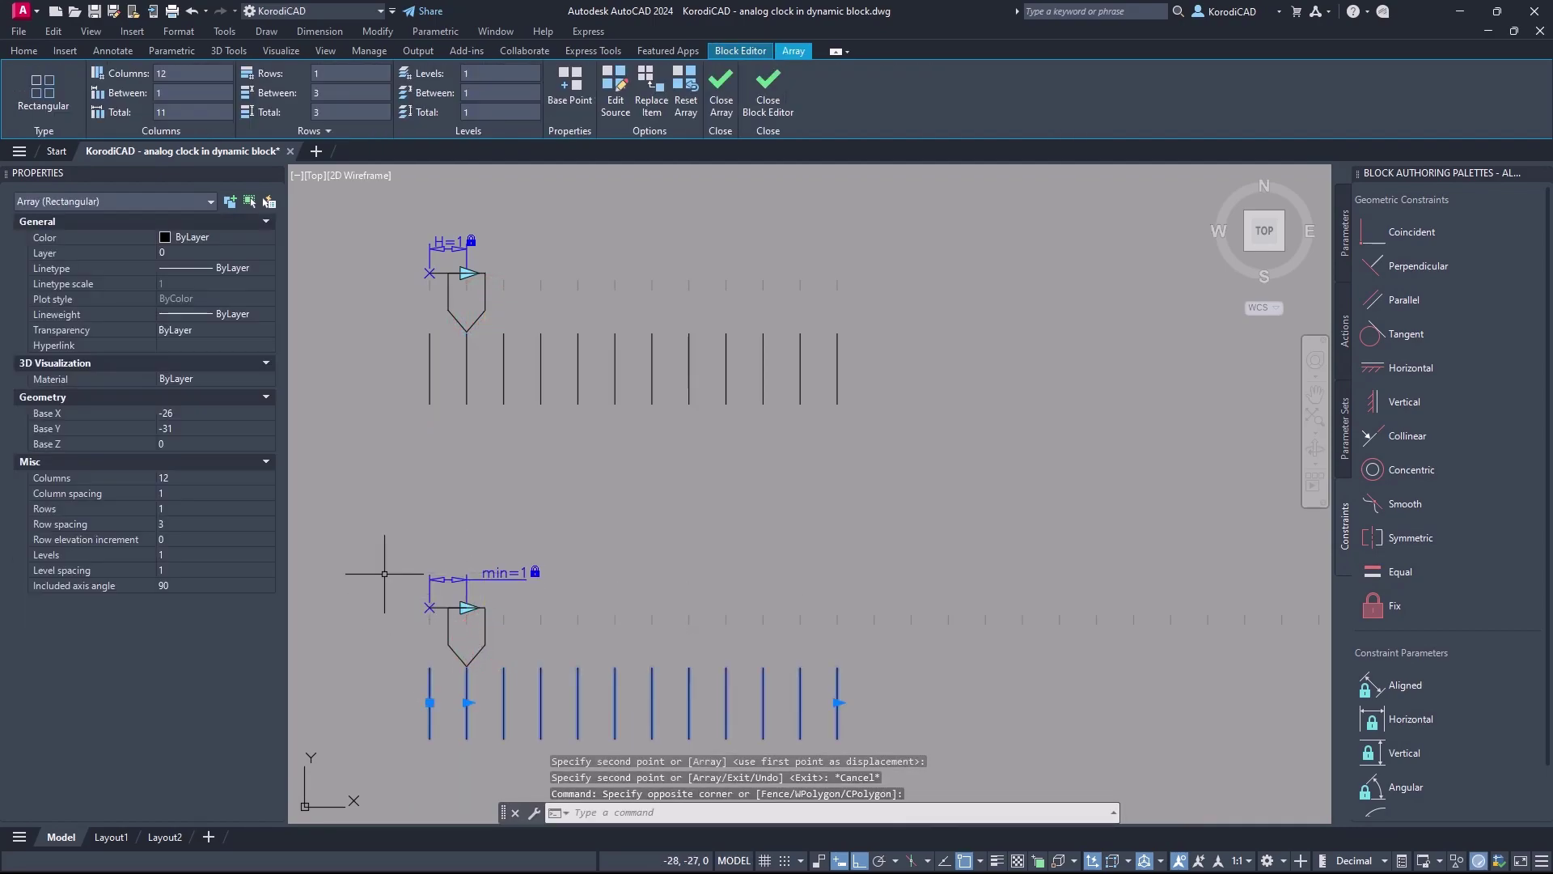
{"action": "type", "text": "60"}
{"action": "key", "text": "Return"}
{"action": "key", "text": "Escape"}
Paste the H. and min. number labels under both scales, then close the Block Editor saving changes
{"action": "scroll", "coordinate": [478, 493], "scroll_direction": "down", "scroll_amount": 3}
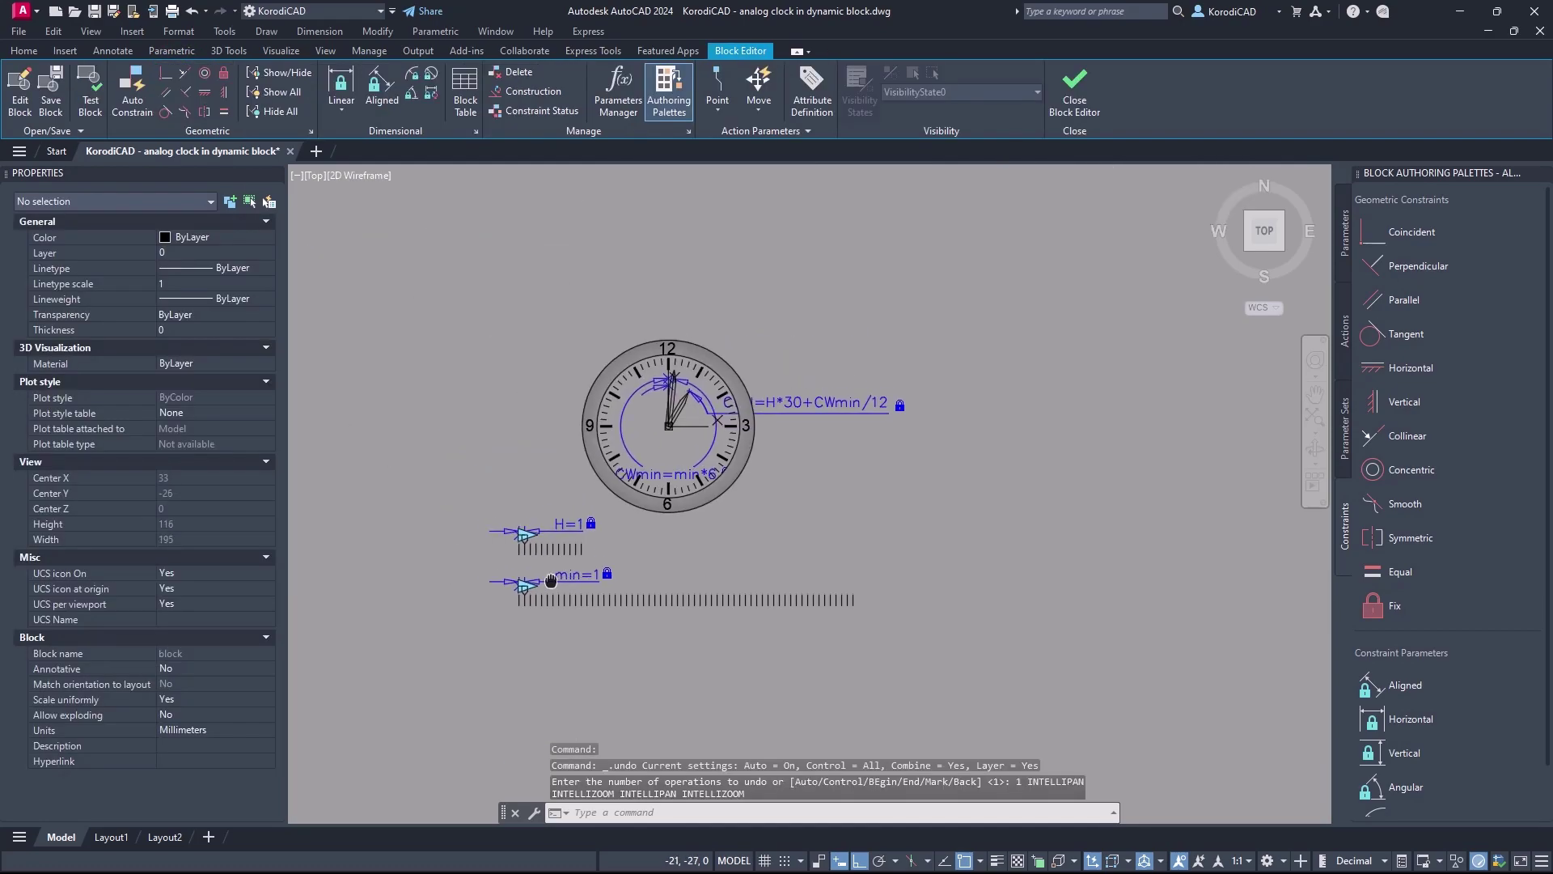
{"action": "middle_click_drag", "start_coordinate": [525, 551], "coordinate": [586, 612]}
{"action": "key", "text": "ctrl+v"}
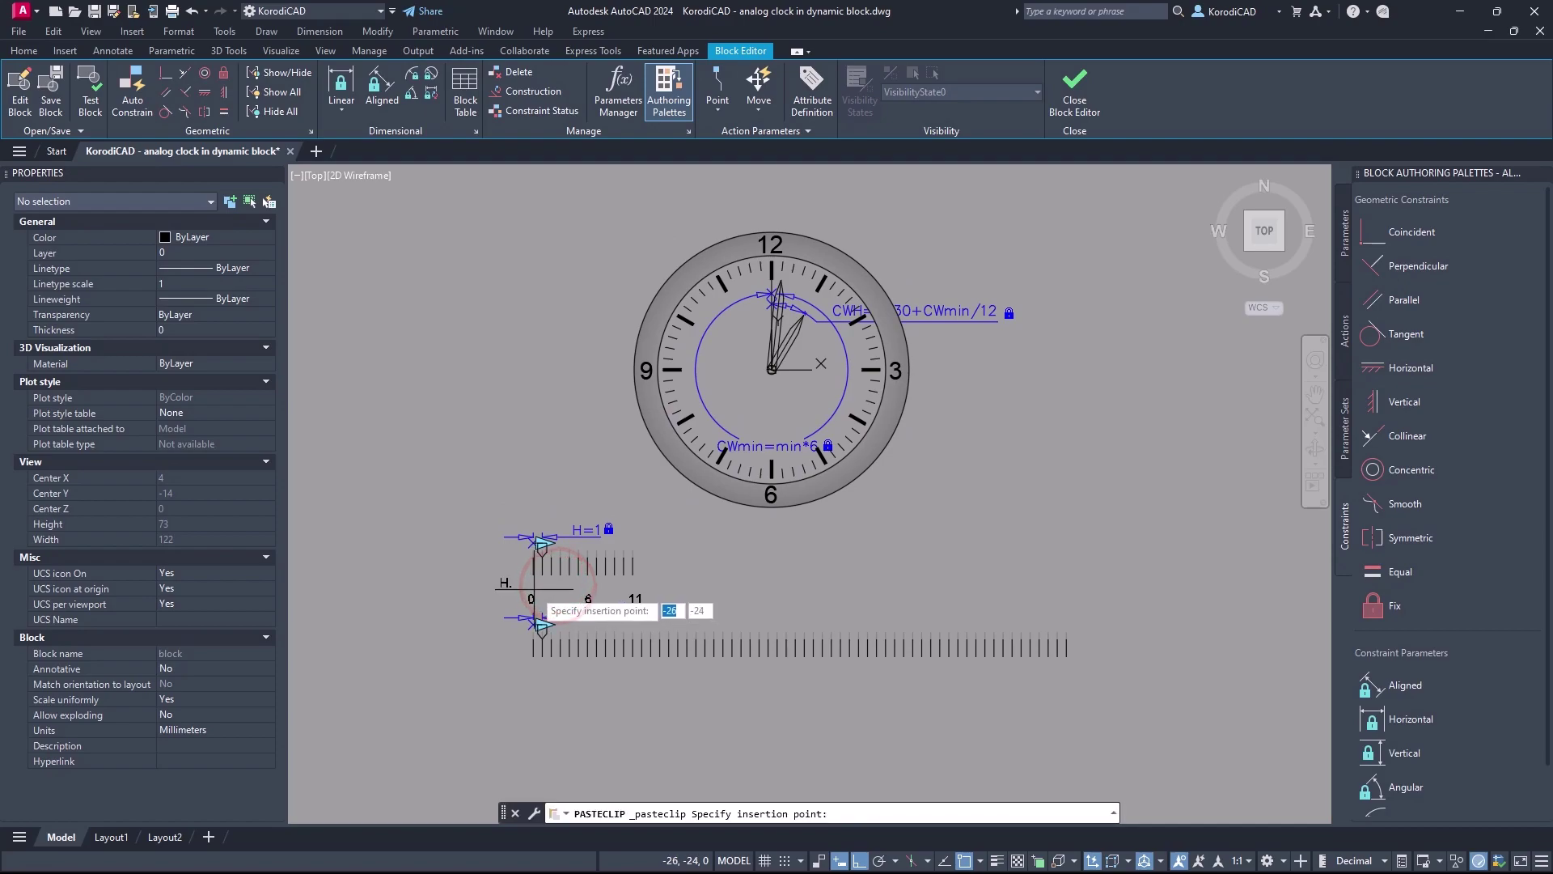
{"action": "left_click", "coordinate": [533, 577]}
{"action": "key", "text": "ctrl+v"}
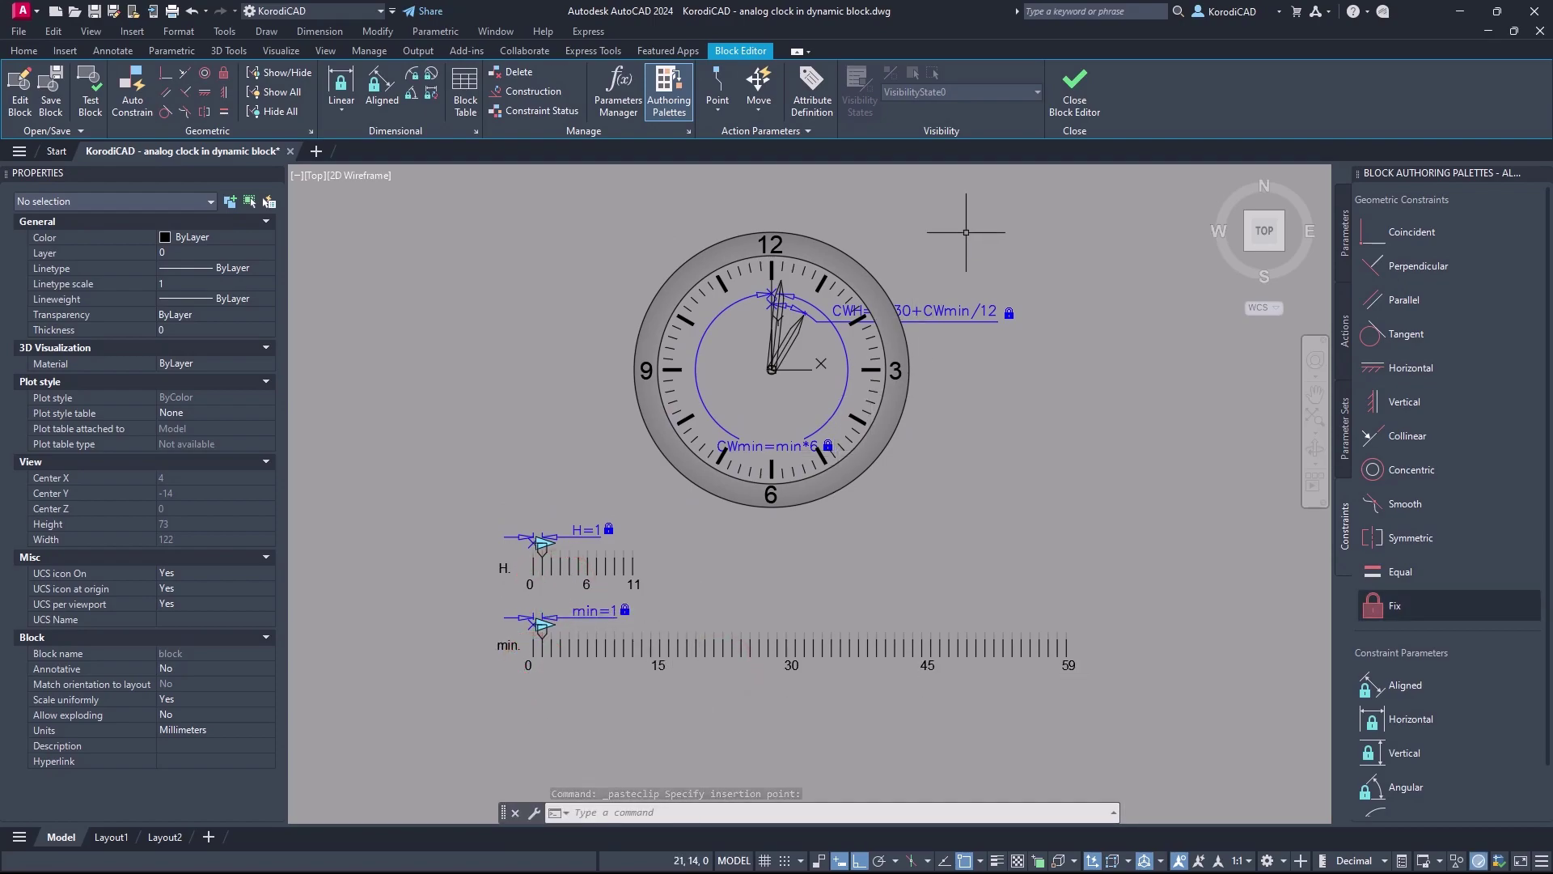
{"action": "left_click", "coordinate": [1077, 92]}
{"action": "left_click", "coordinate": [746, 431]}
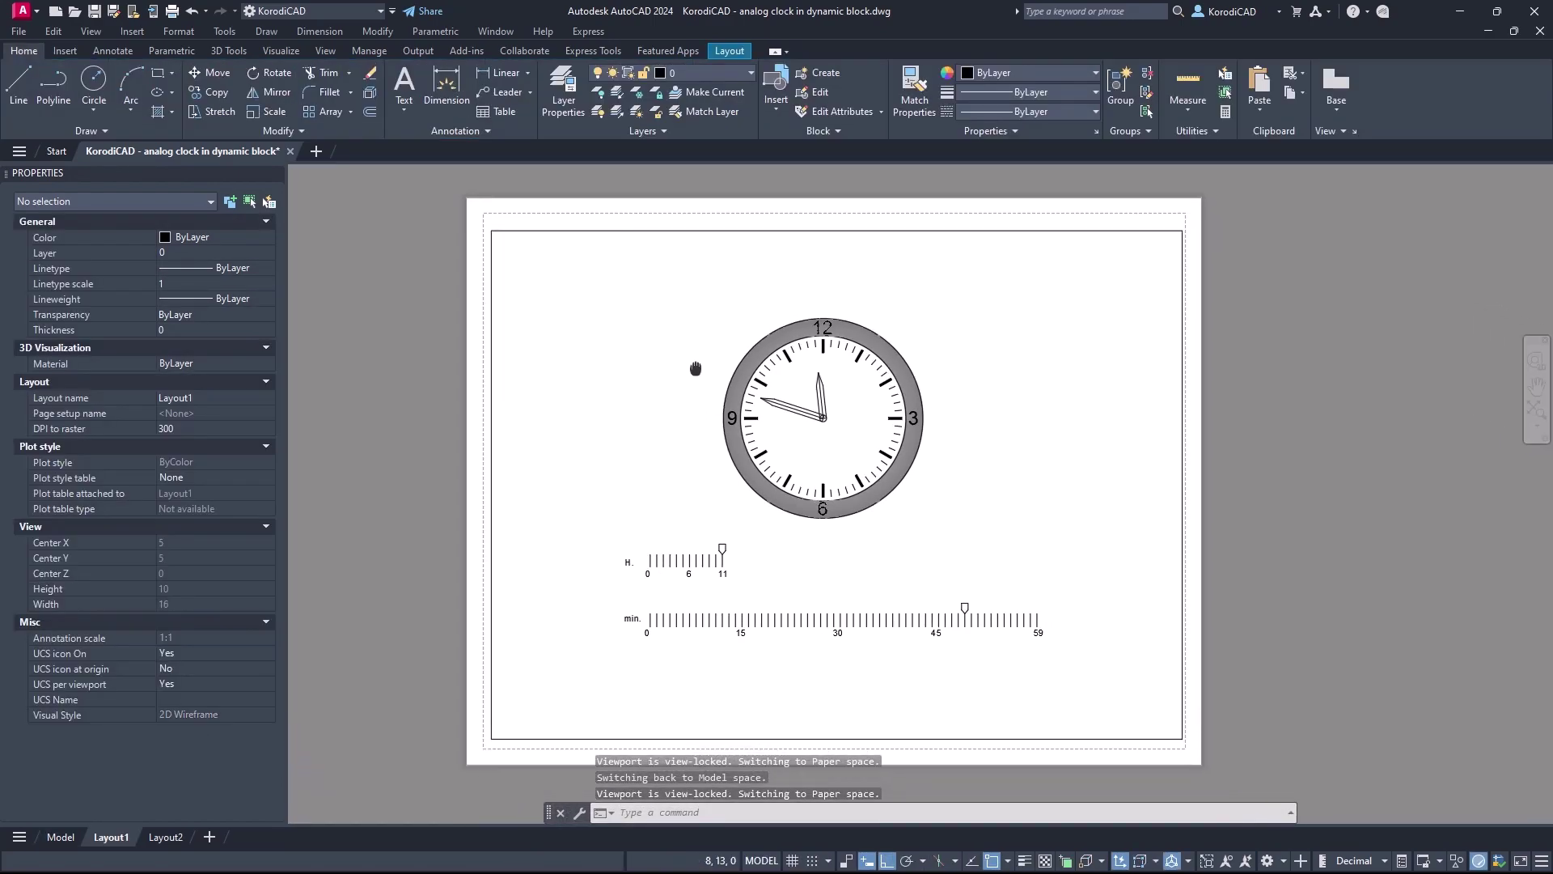
Drag the clock's sliders to hour 5 and minutes back to about 0
{"action": "left_click", "coordinate": [724, 541]}
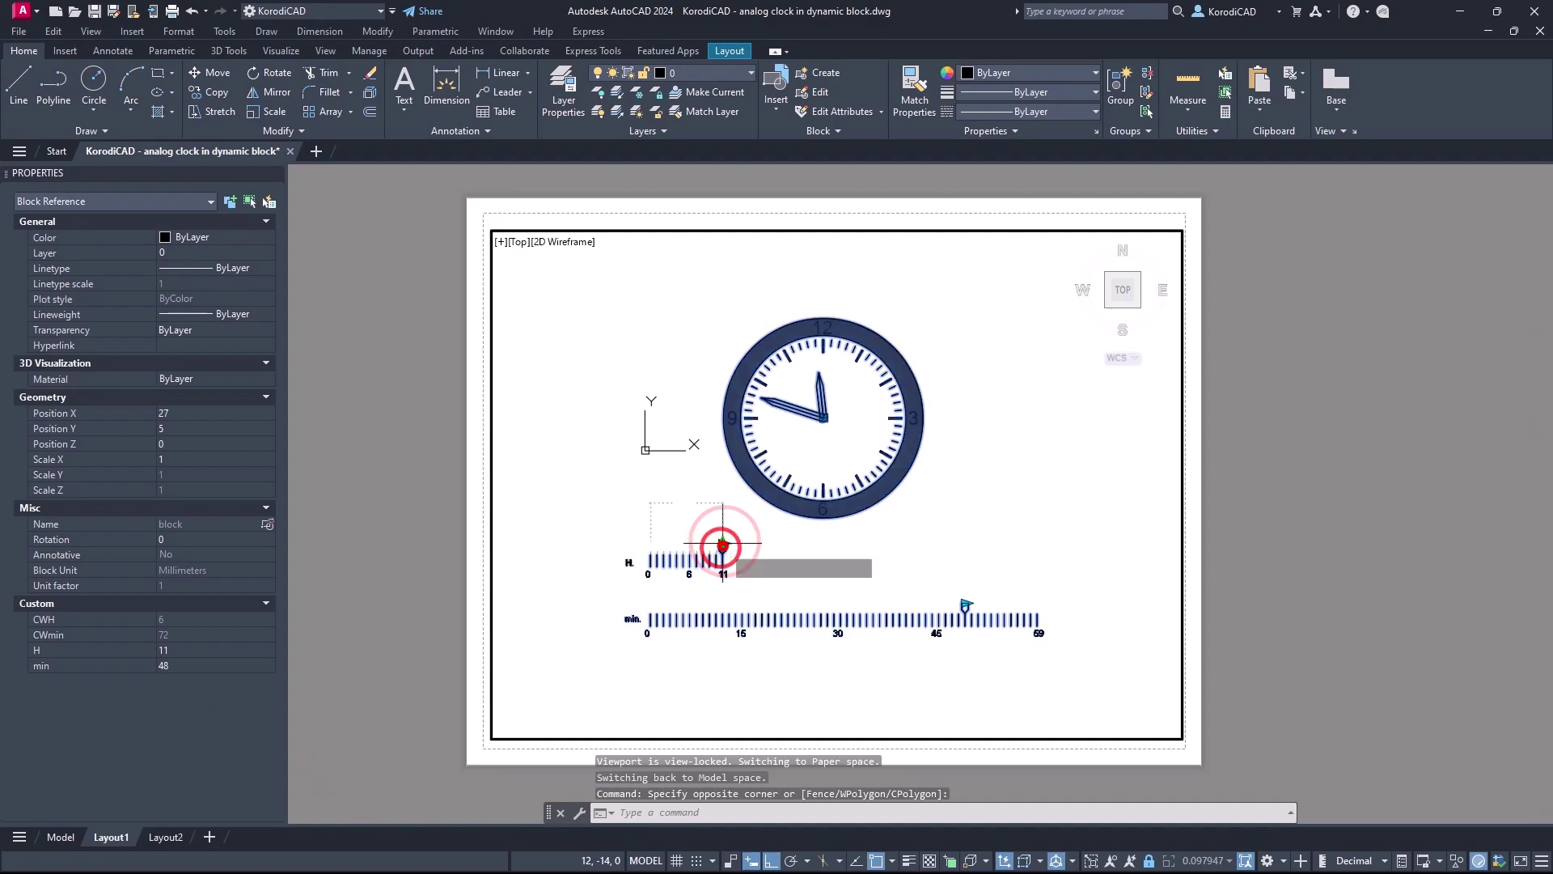
{"action": "left_click", "coordinate": [722, 545]}
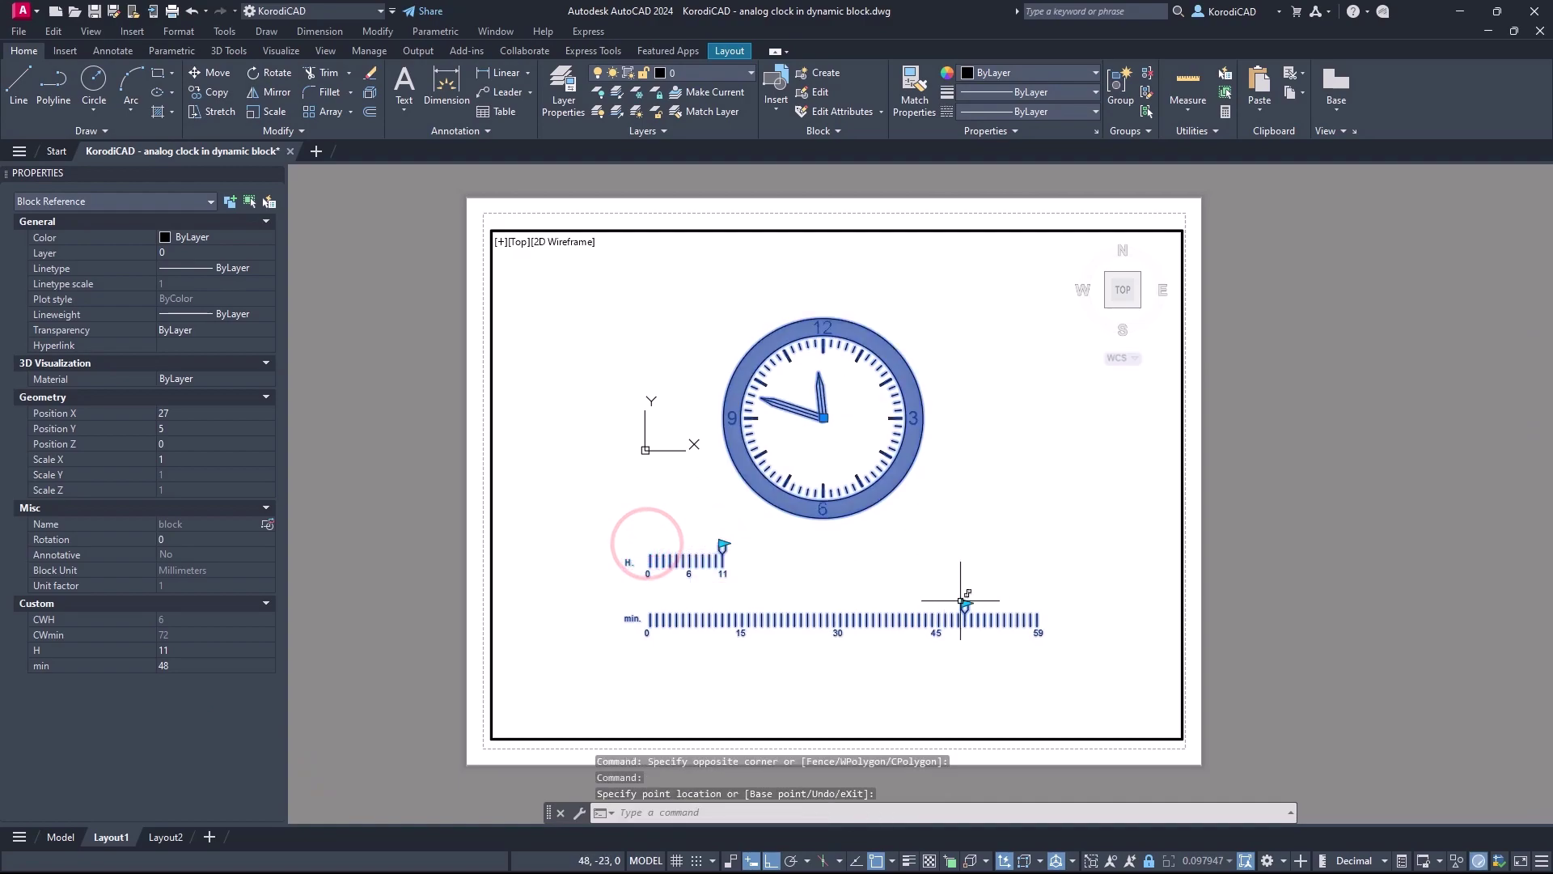
{"action": "left_click", "coordinate": [964, 604]}
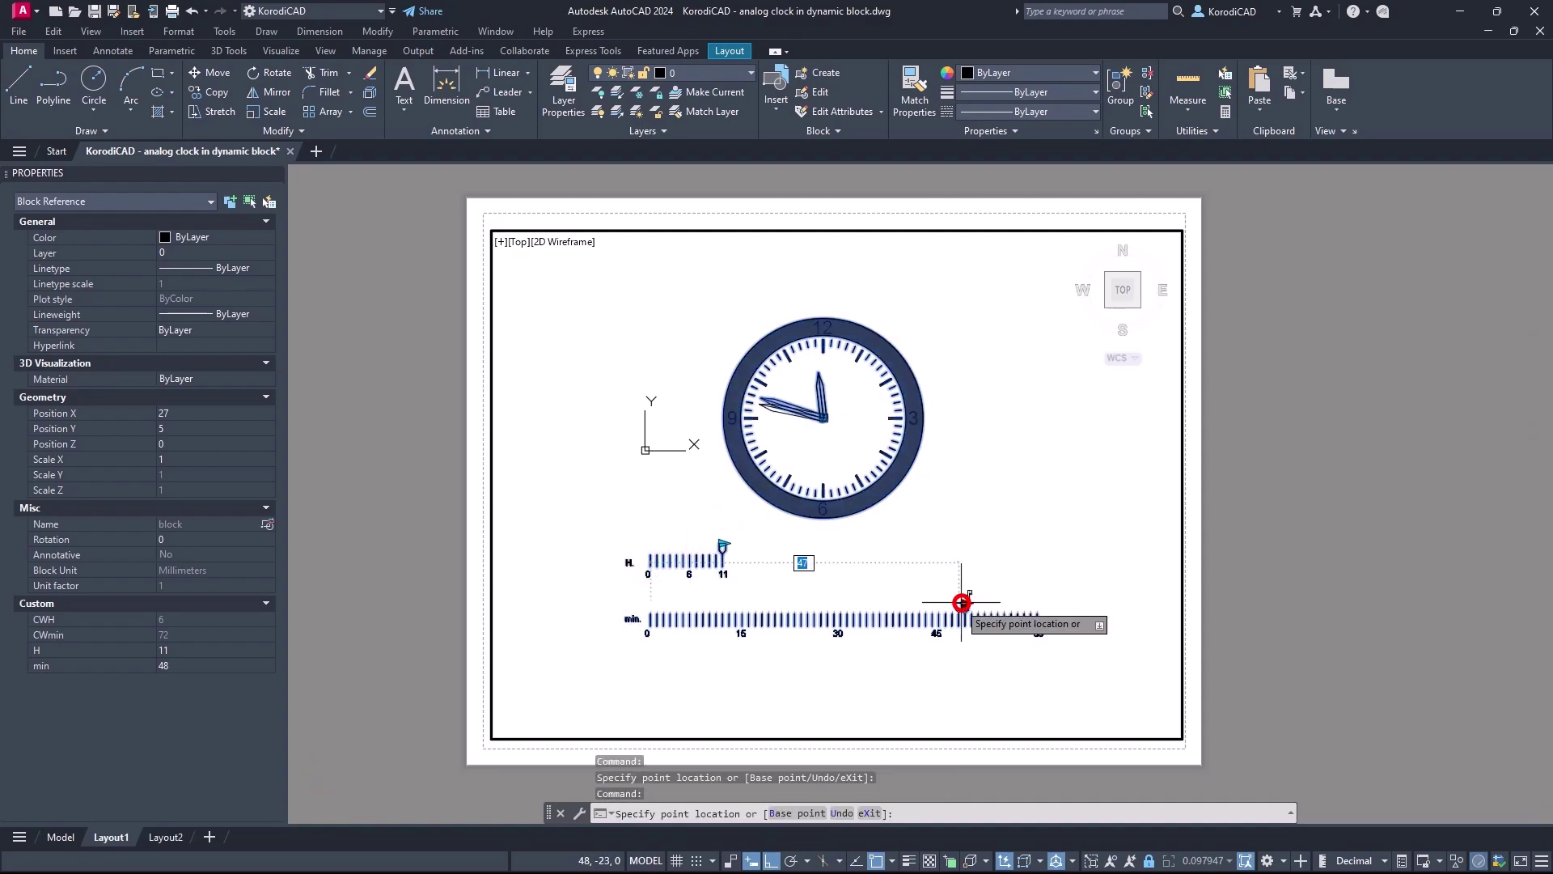
{"action": "left_click", "coordinate": [657, 605]}
{"action": "left_click", "coordinate": [657, 604]}
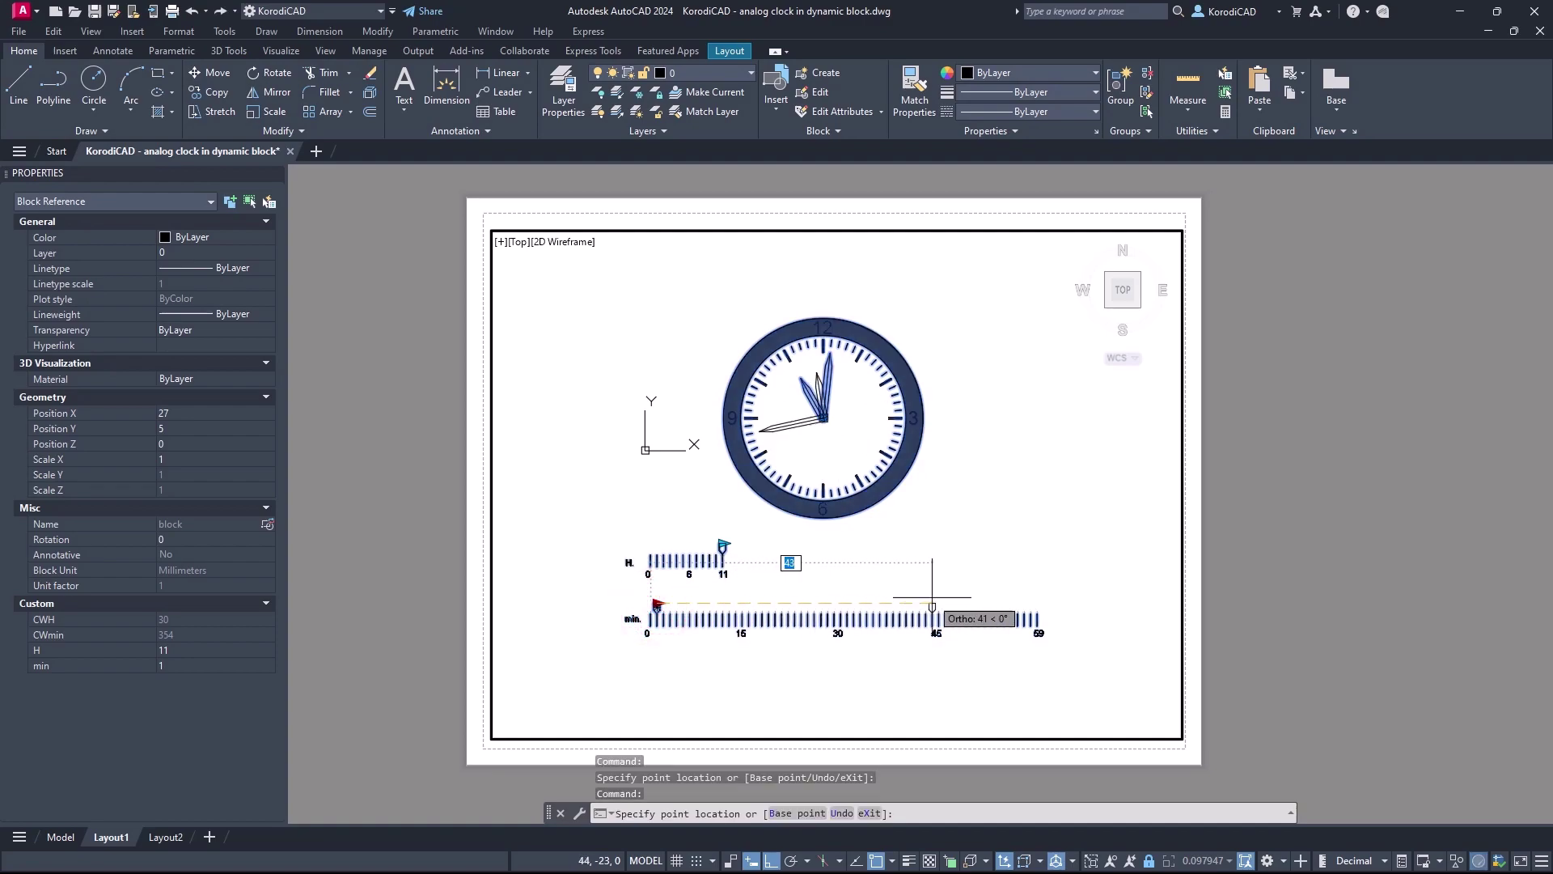
{"action": "left_click", "coordinate": [978, 604]}
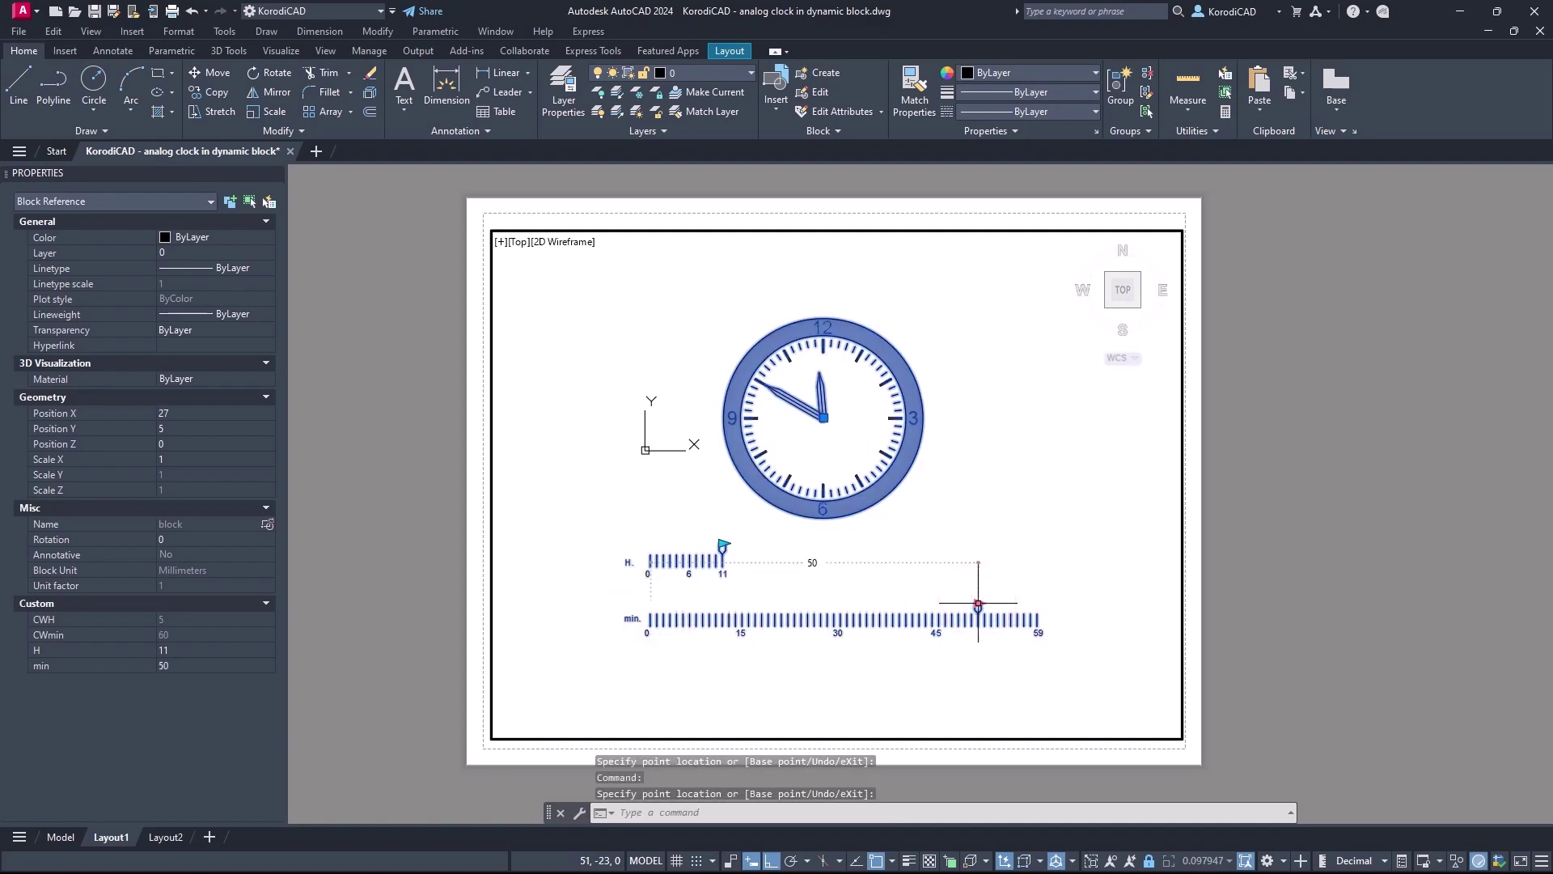
{"action": "left_click", "coordinate": [722, 544]}
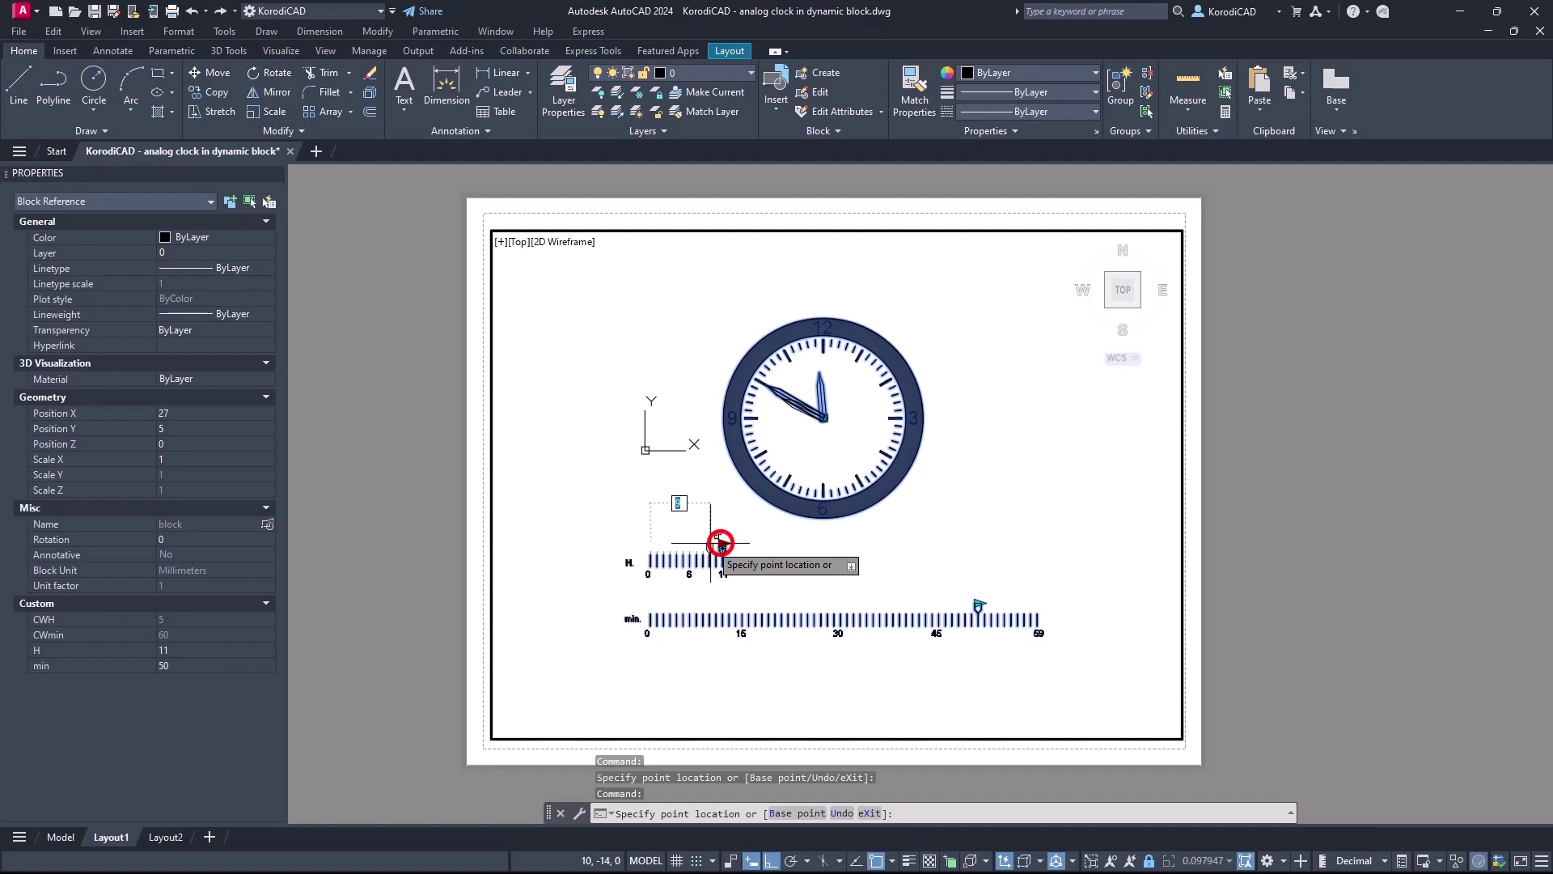
{"action": "left_click", "coordinate": [685, 546]}
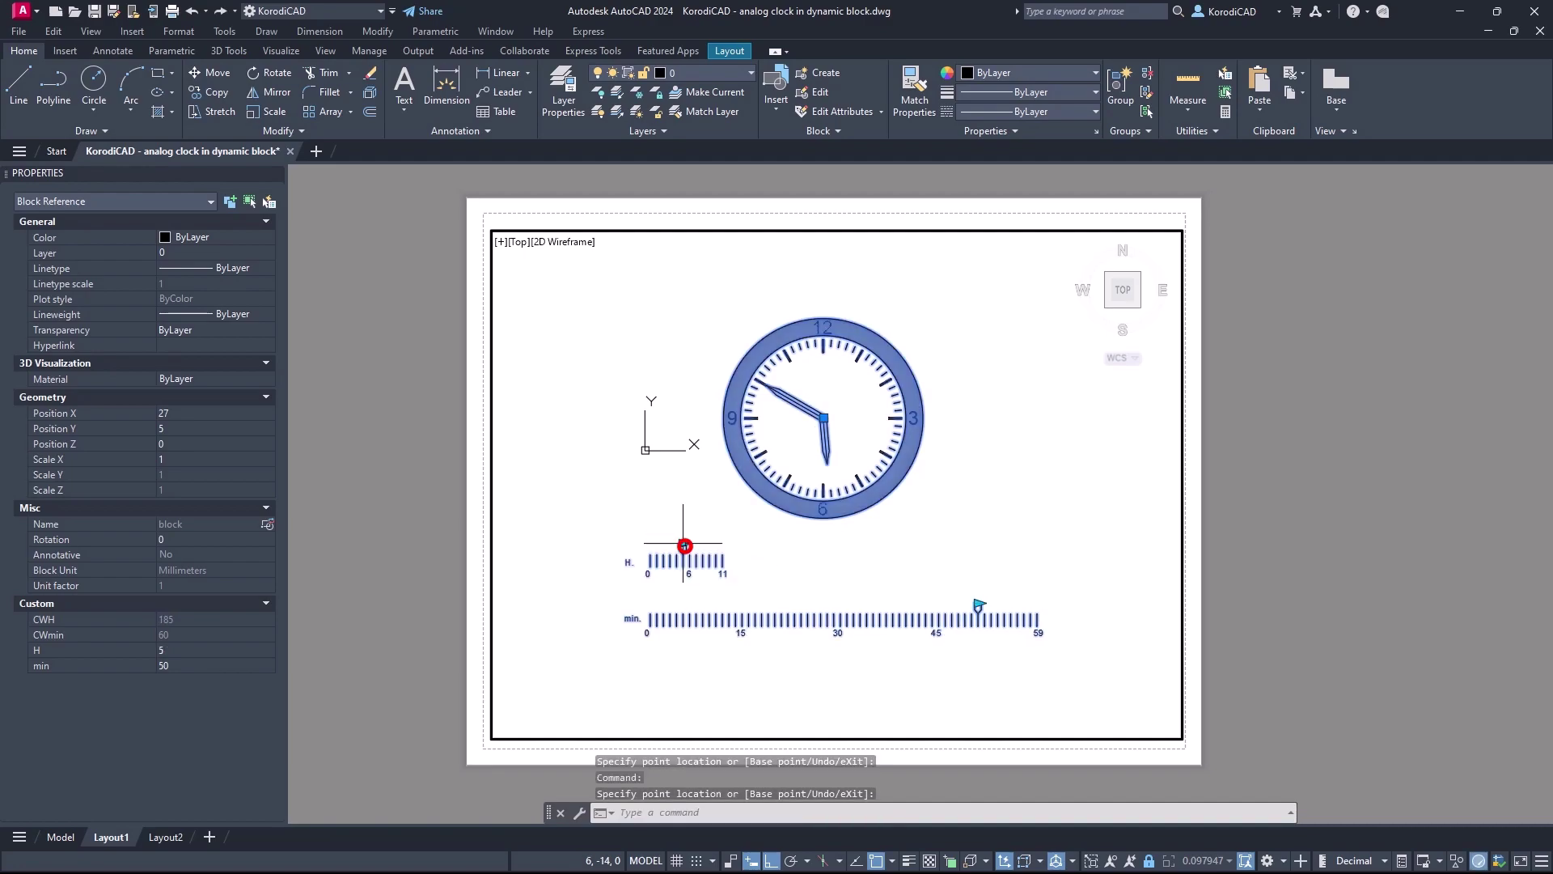
{"action": "left_click", "coordinate": [979, 603]}
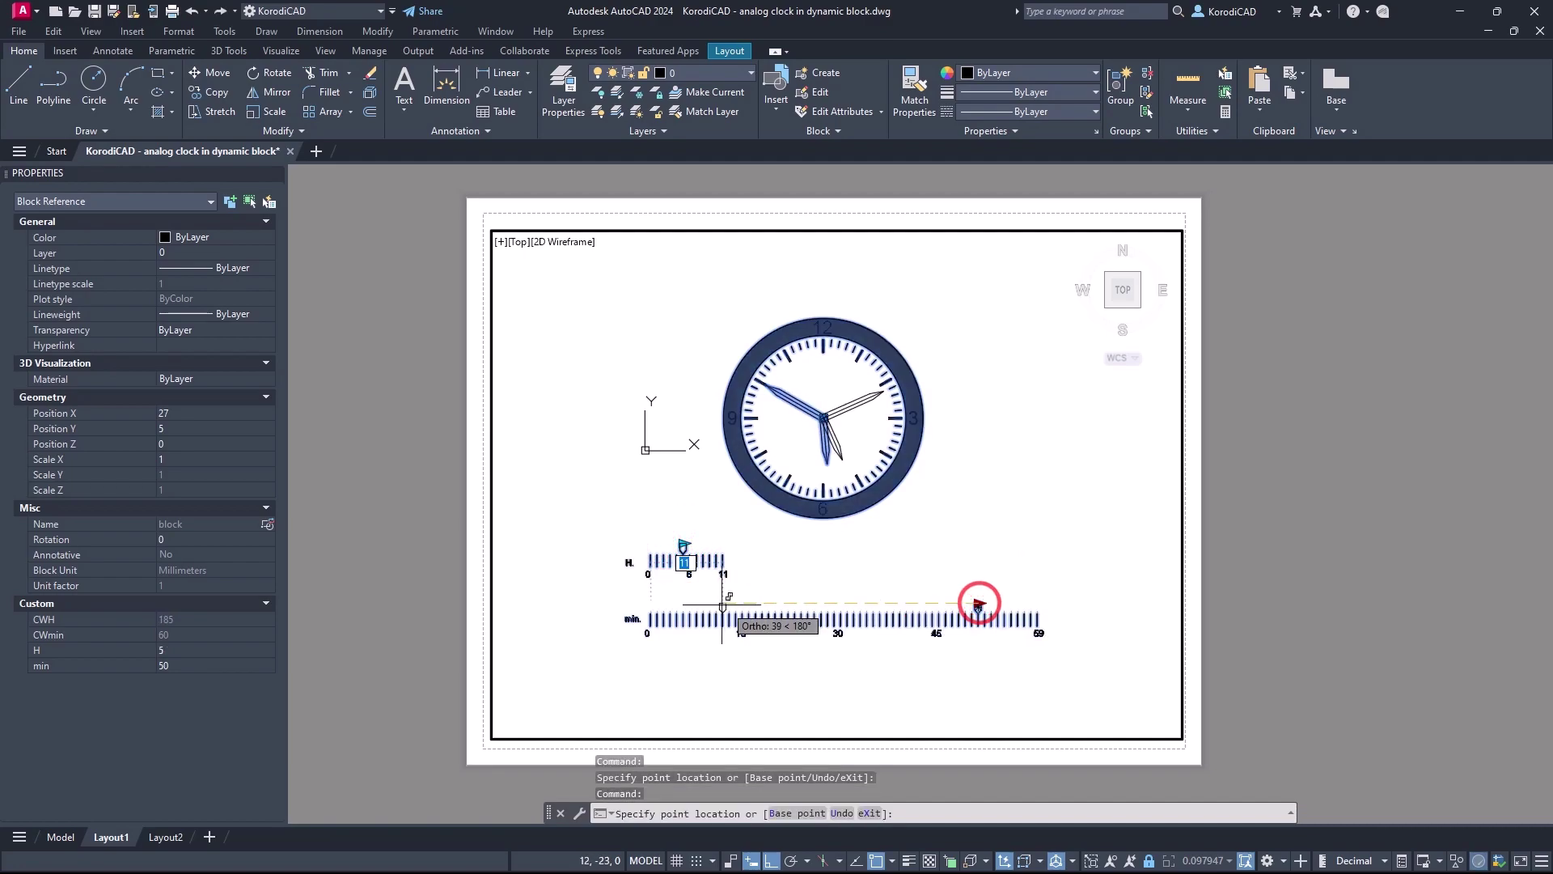
{"action": "left_click", "coordinate": [669, 606]}
{"action": "key", "text": "Escape"}
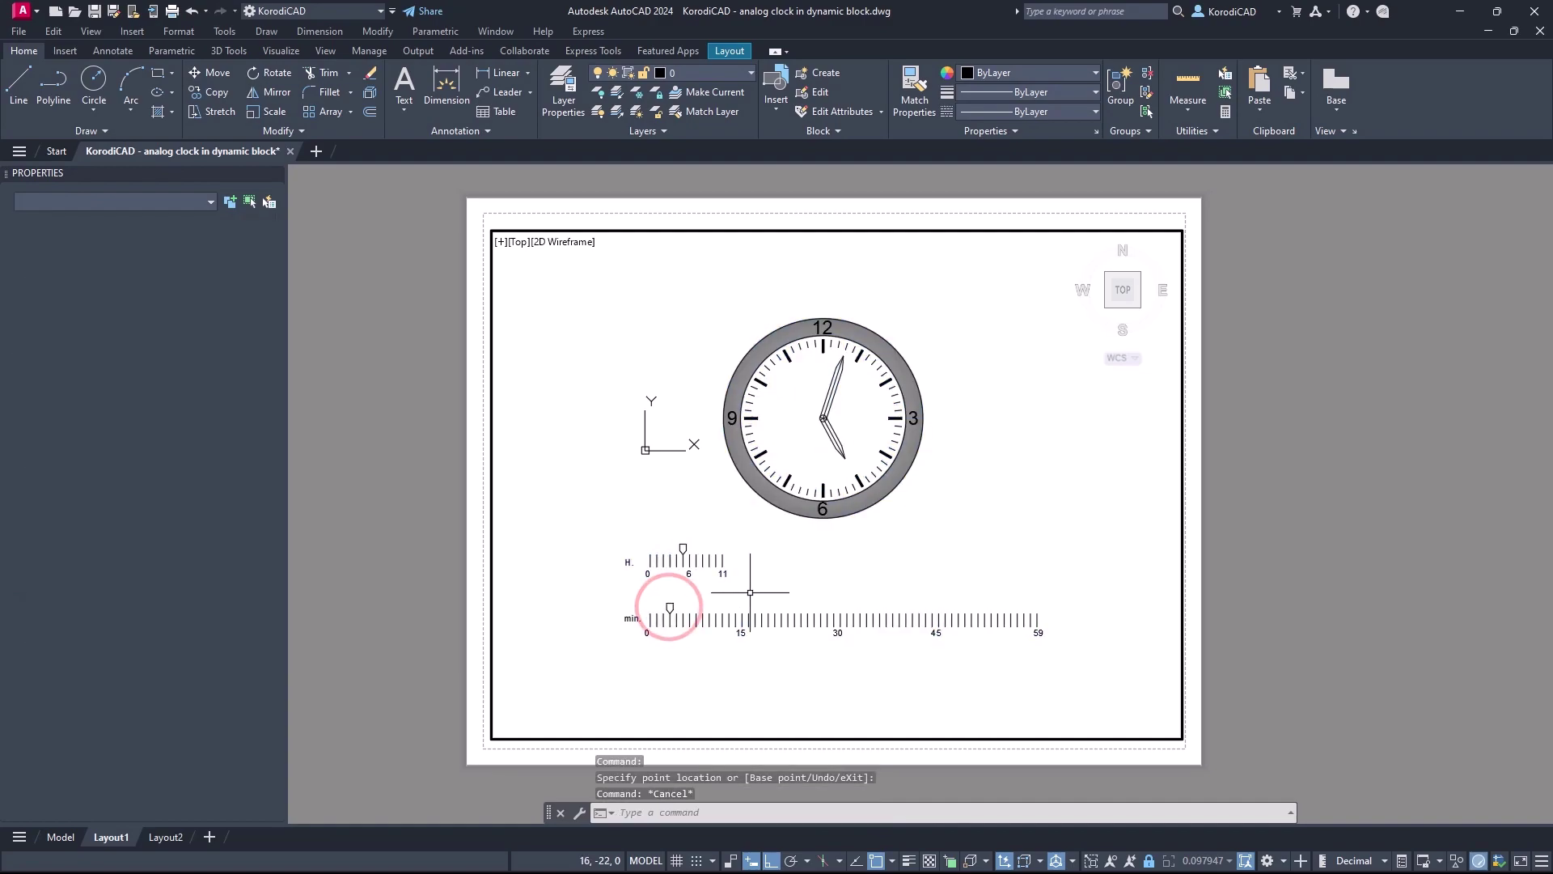
{"action": "left_click", "coordinate": [817, 629]}
Copy the clock with its rulers to the right
{"action": "scroll", "coordinate": [680, 428], "scroll_direction": "down", "scroll_amount": 2}
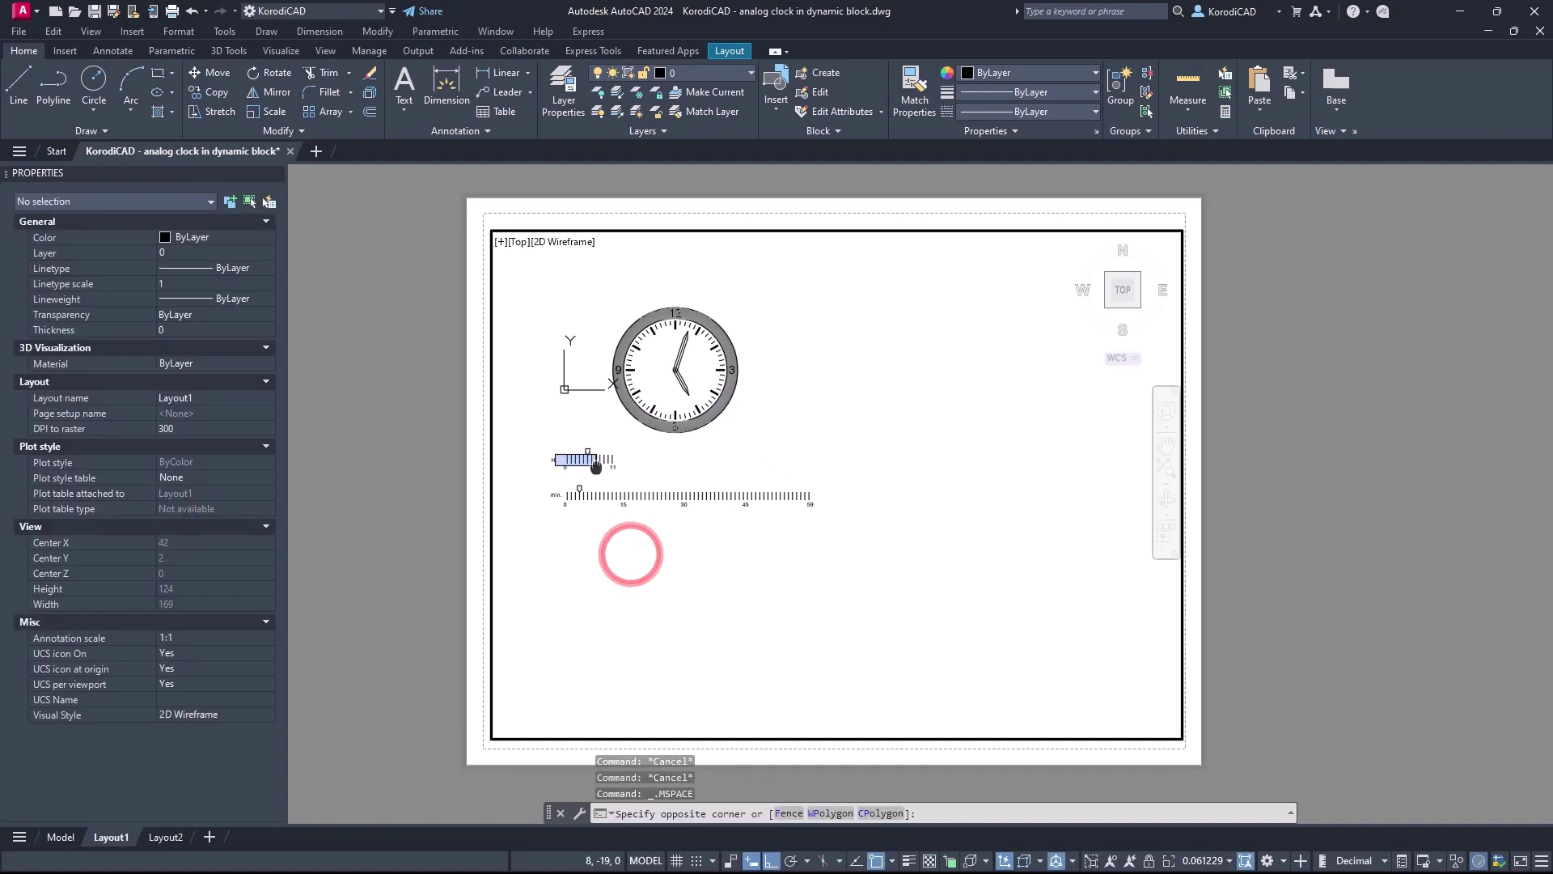
{"action": "left_click", "coordinate": [696, 437]}
{"action": "right_click", "coordinate": [697, 439]}
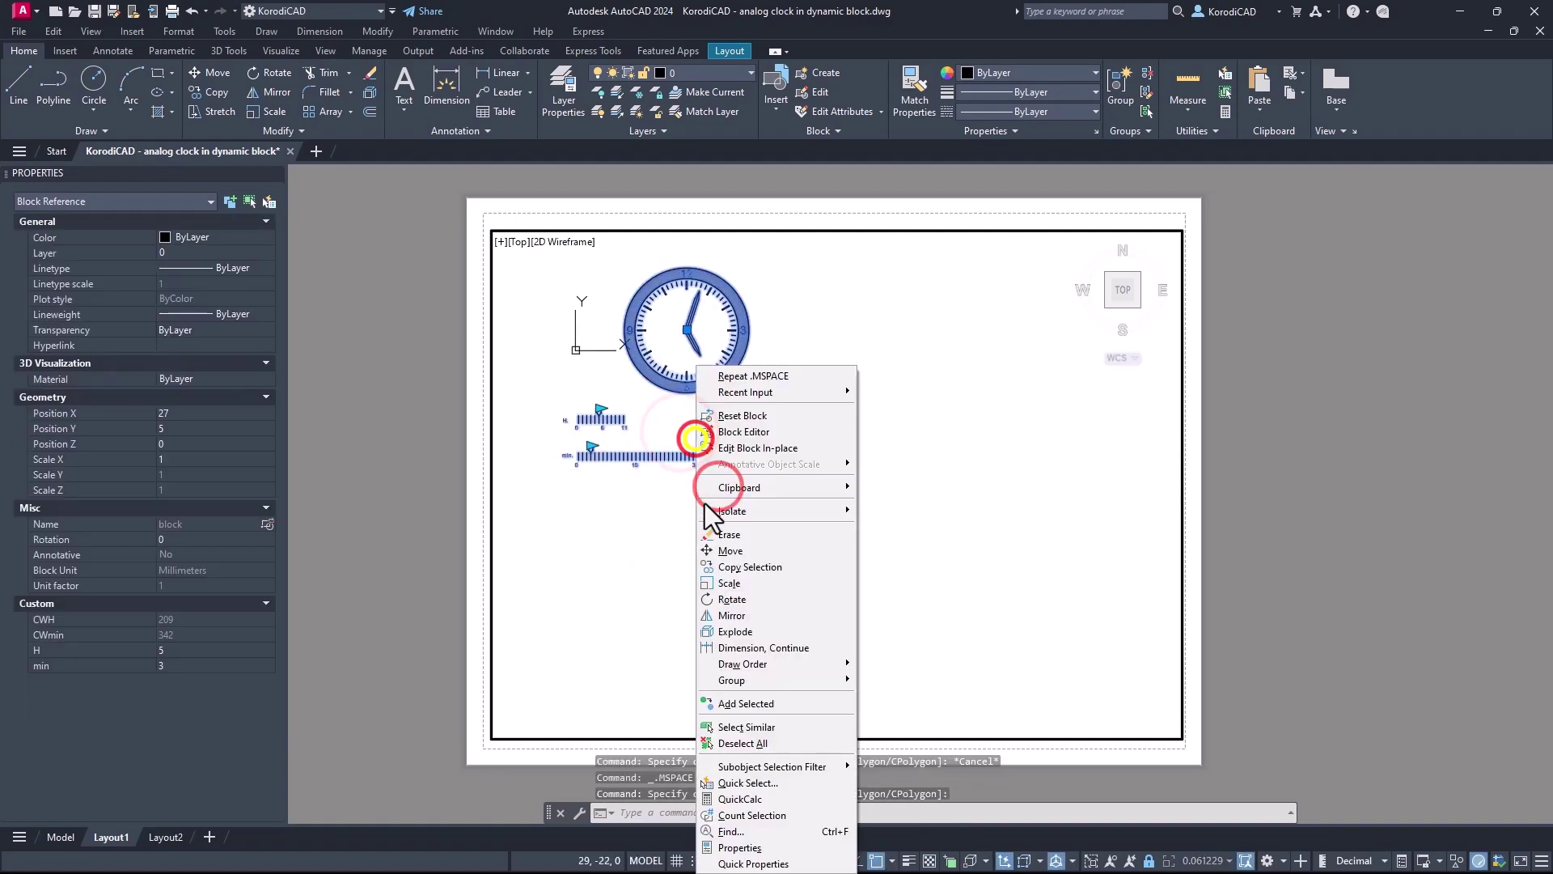
{"action": "left_click", "coordinate": [701, 565]}
{"action": "left_click", "coordinate": [545, 548]}
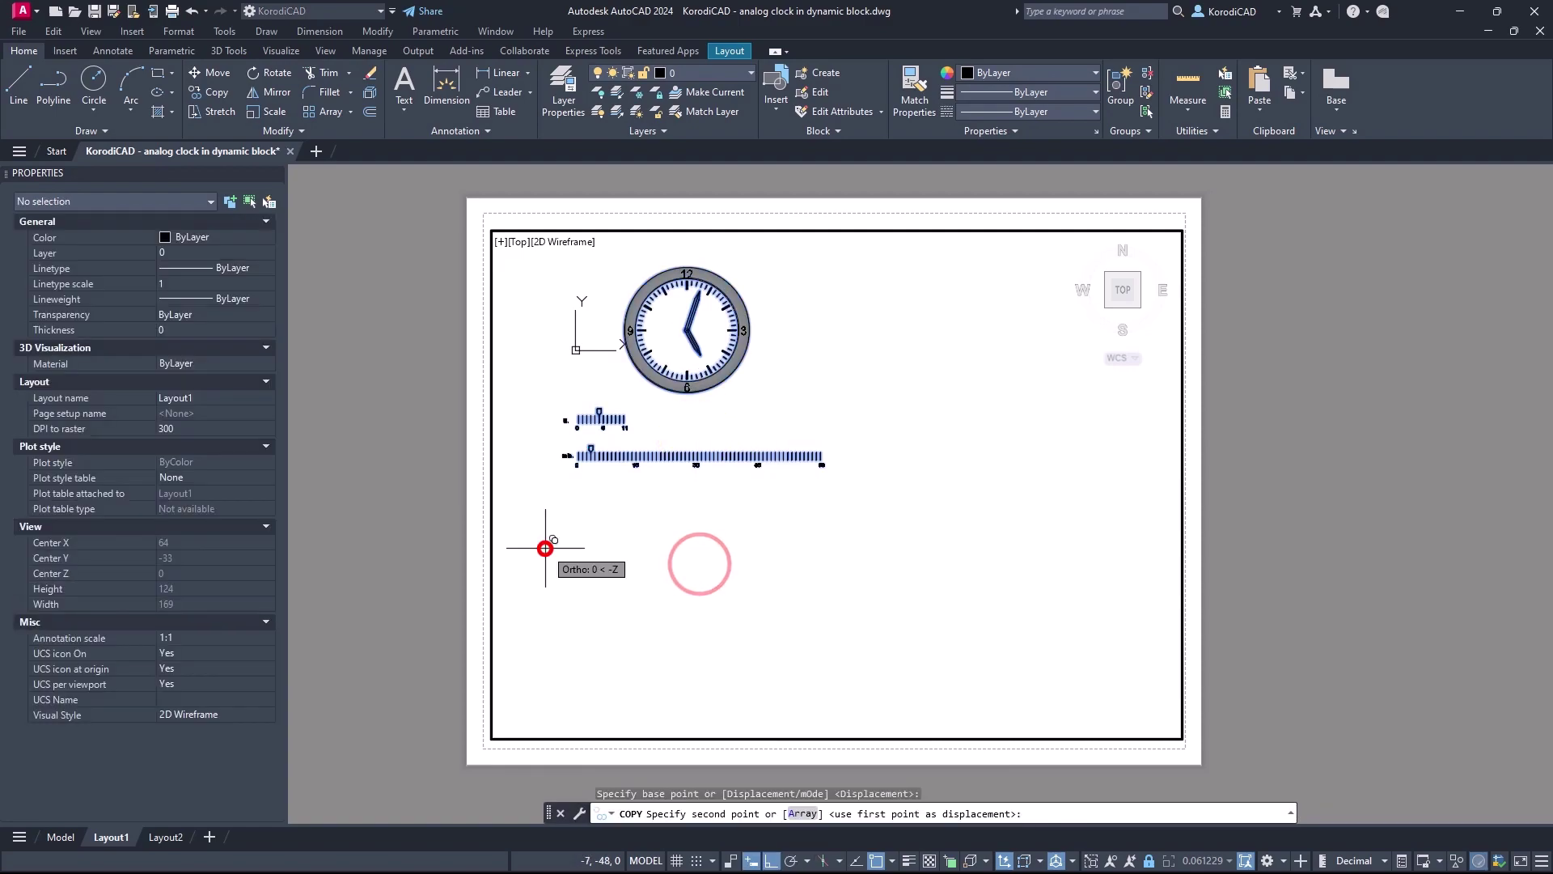
{"action": "left_click", "coordinate": [861, 569]}
{"action": "key", "text": "Escape"}
Copy both clocks downward to complete a two-by-two grid
{"action": "left_click", "coordinate": [976, 508]}
{"action": "left_click", "coordinate": [787, 416]}
{"action": "right_click", "coordinate": [801, 395]}
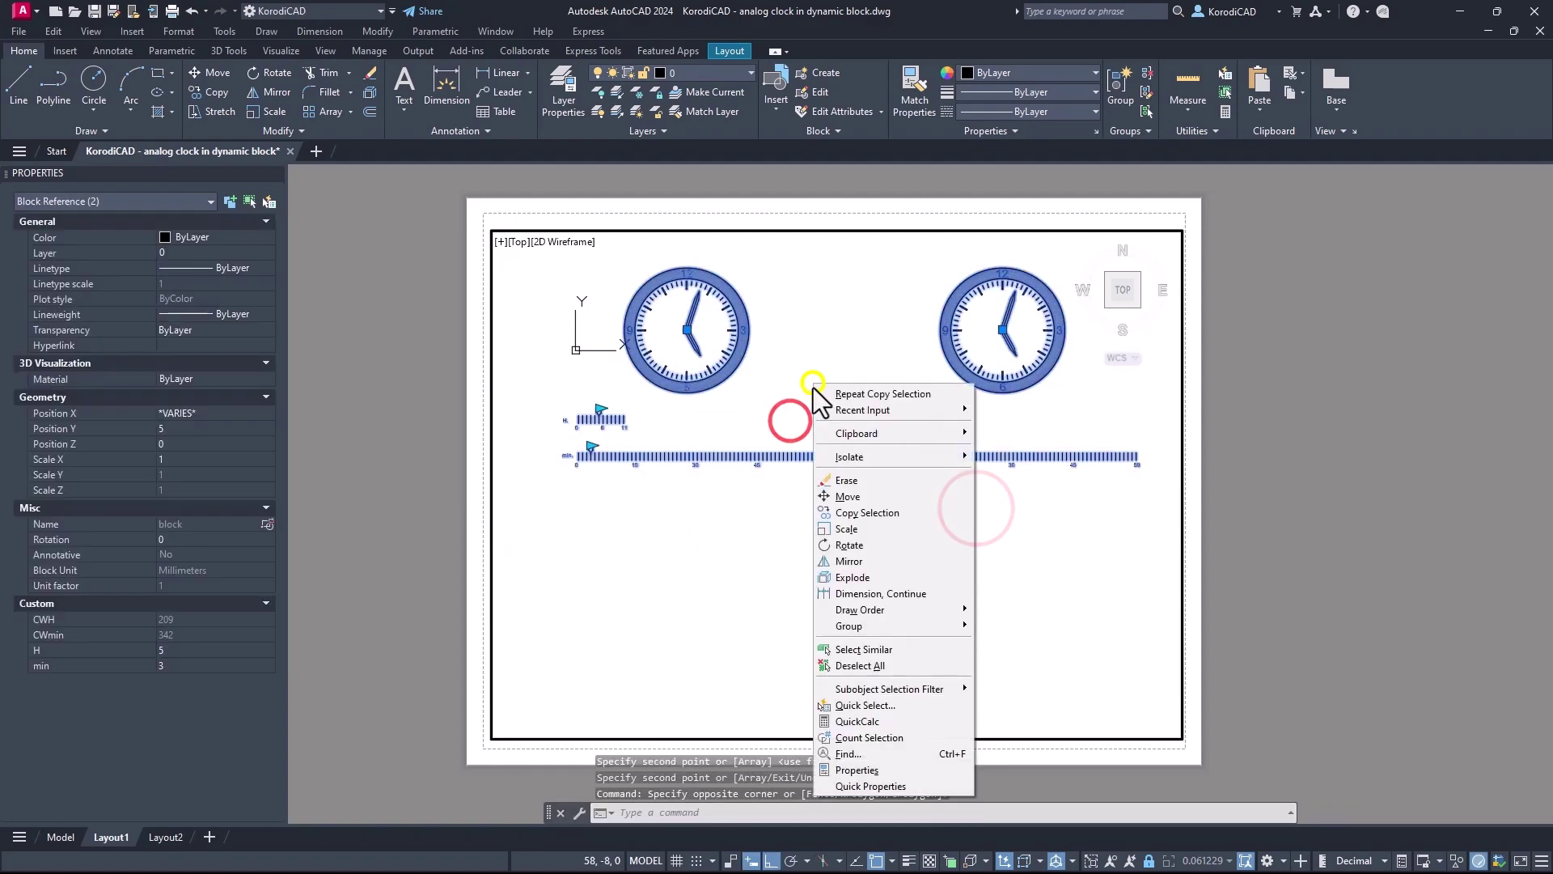
{"action": "left_click", "coordinate": [826, 514]}
{"action": "left_click", "coordinate": [839, 372]}
{"action": "left_click", "coordinate": [842, 600]}
{"action": "key", "text": "Escape"}
Set the top-left clock to about 41 minutes and the top-right clock to about 23 minutes
{"action": "left_click", "coordinate": [777, 455]}
{"action": "left_click", "coordinate": [590, 446]}
{"action": "left_click", "coordinate": [746, 451]}
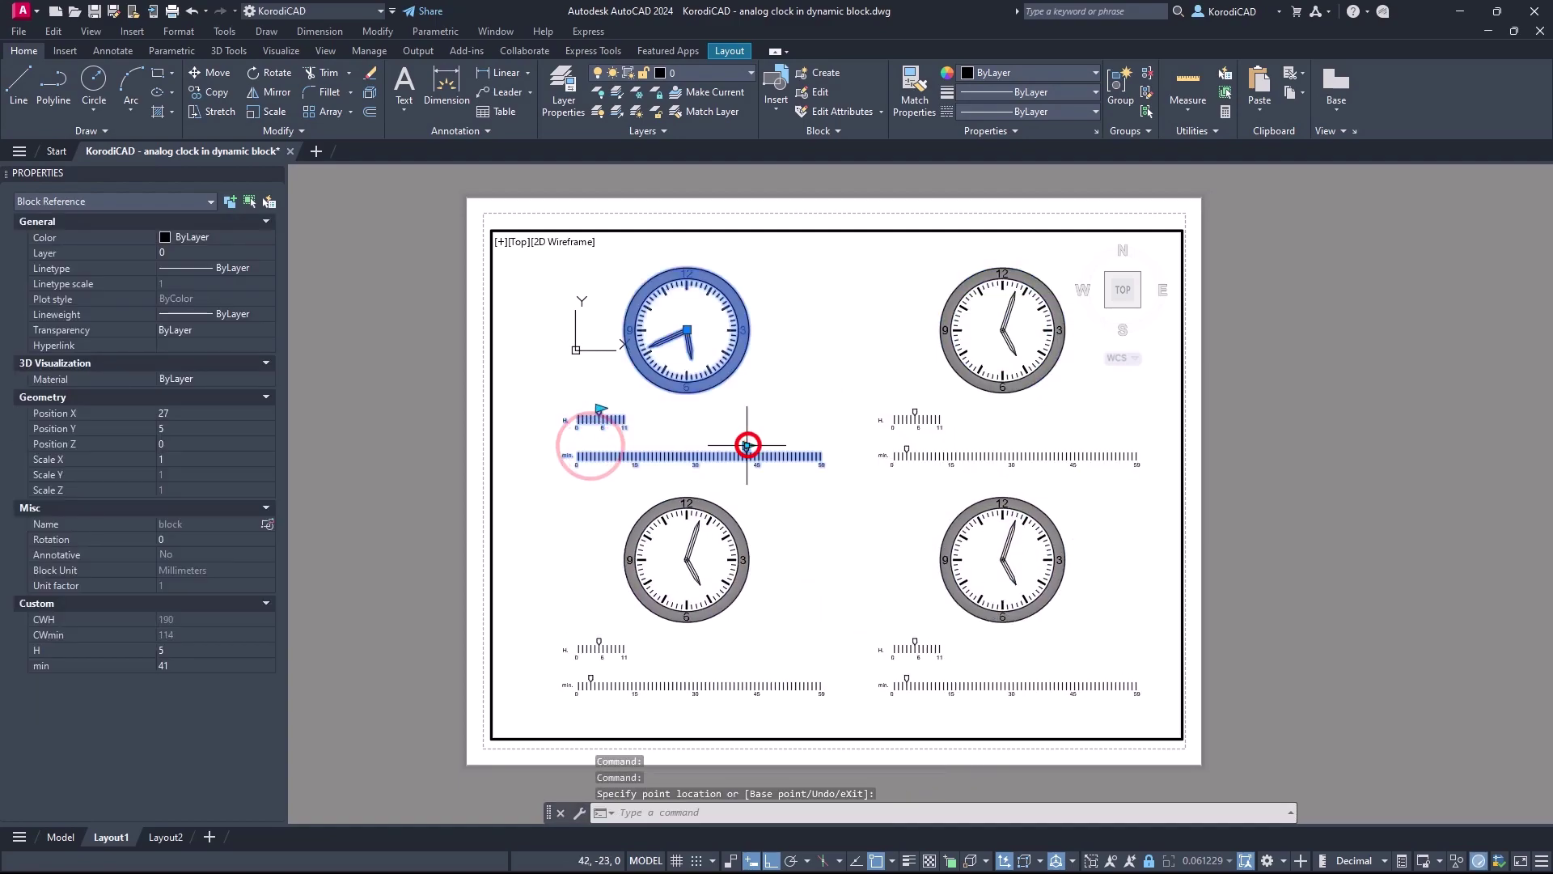
{"action": "key", "text": "Escape"}
{"action": "left_click", "coordinate": [912, 418]}
{"action": "left_click", "coordinate": [915, 411]}
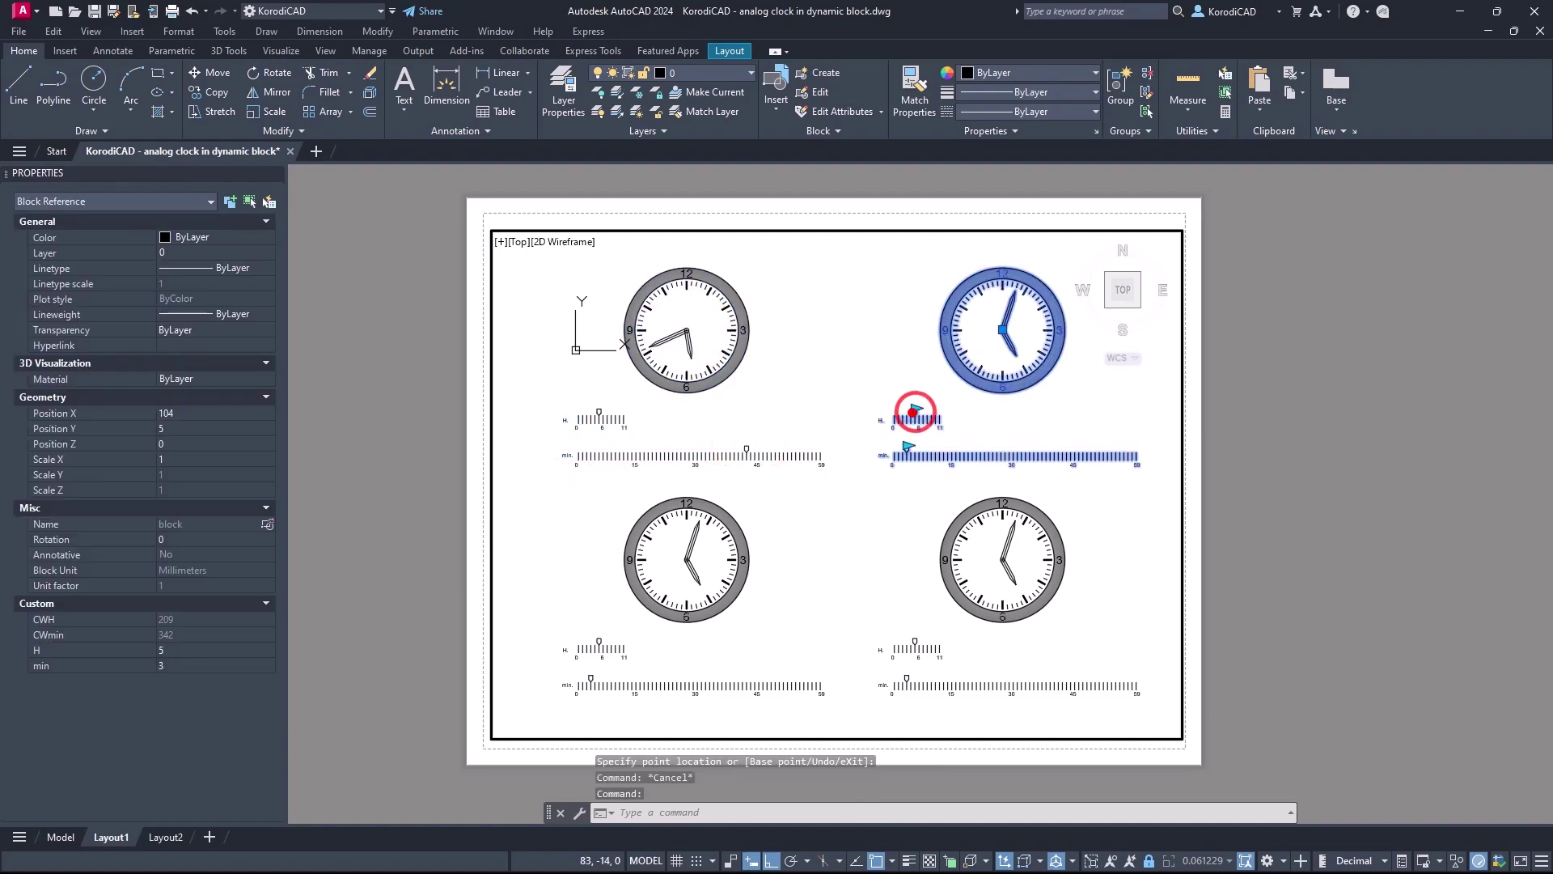
{"action": "left_click", "coordinate": [906, 445]}
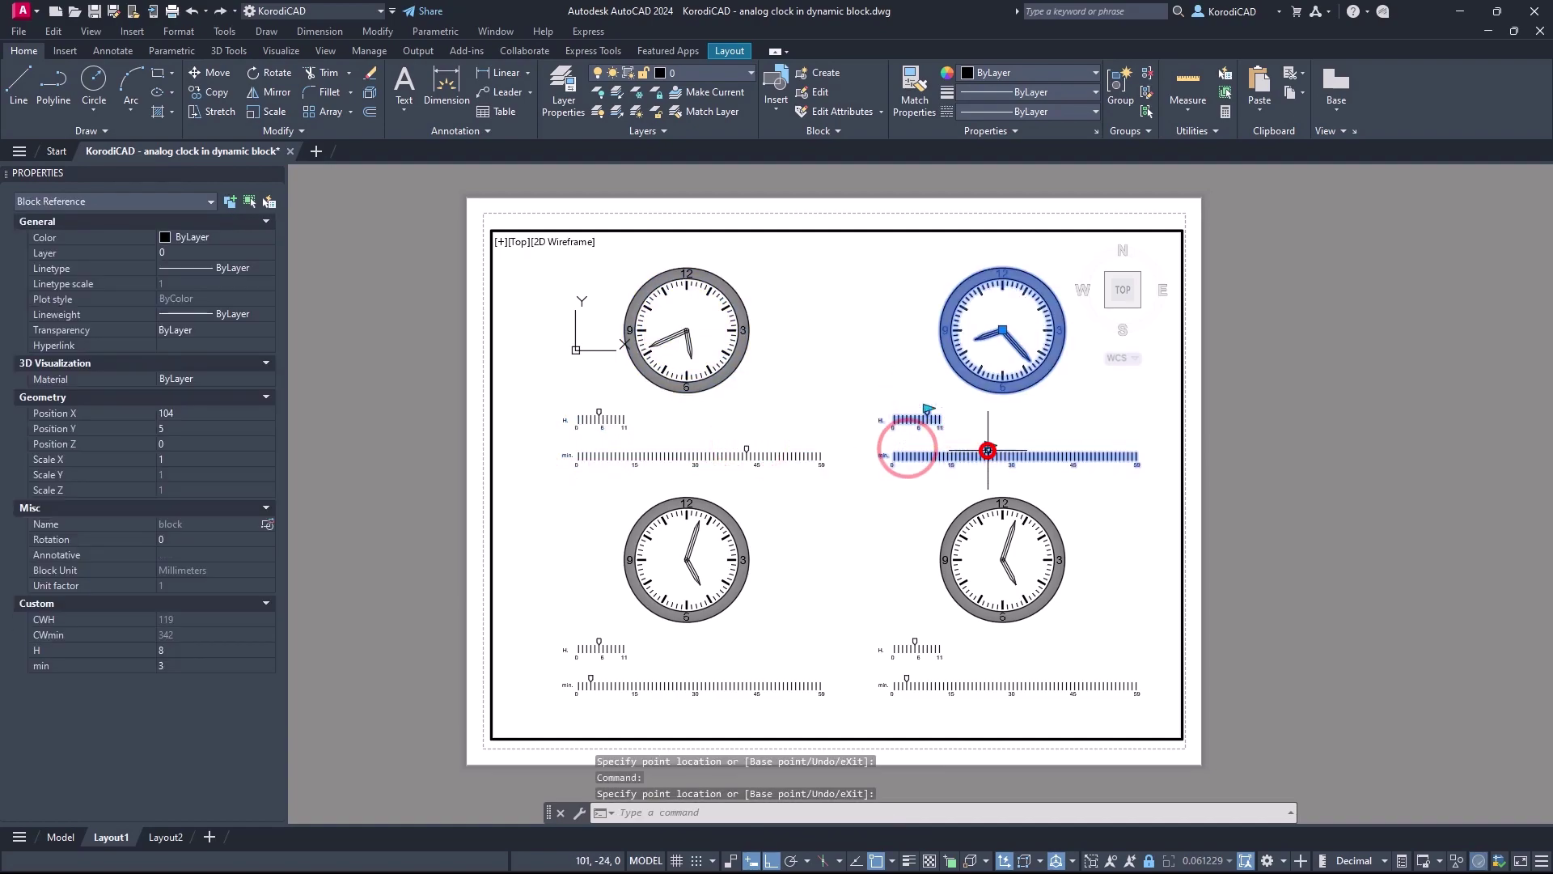
{"action": "left_click", "coordinate": [988, 449]}
{"action": "key", "text": "Escape"}
Set the bottom-left clock's hour to 2, trying and undoing a minute change
{"action": "left_click", "coordinate": [693, 609]}
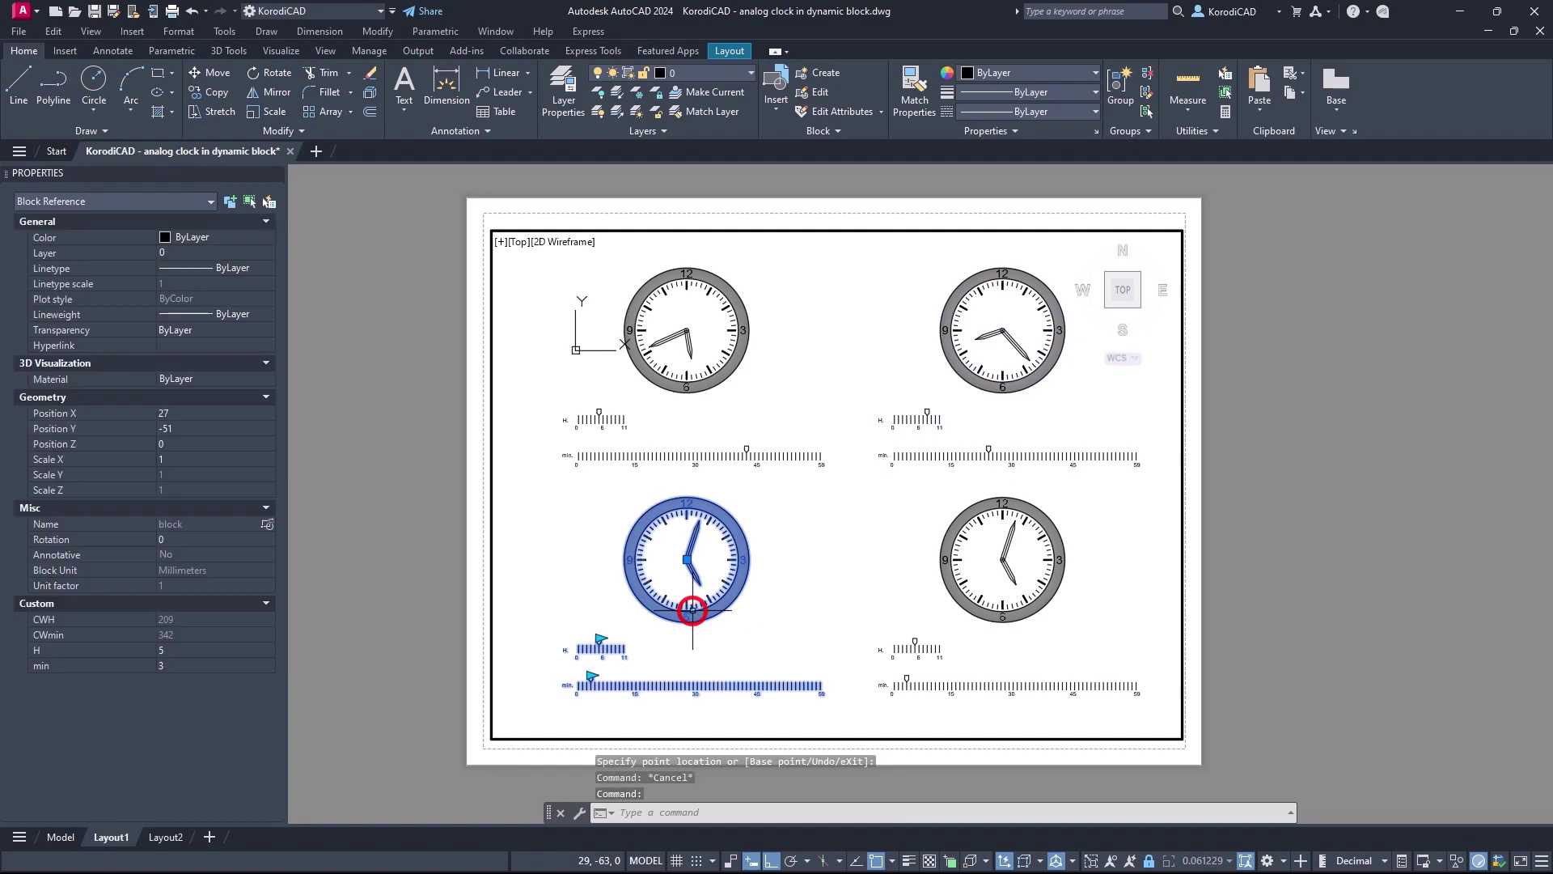
{"action": "left_click", "coordinate": [599, 639]}
{"action": "left_click", "coordinate": [586, 641]}
{"action": "left_click", "coordinate": [591, 676]}
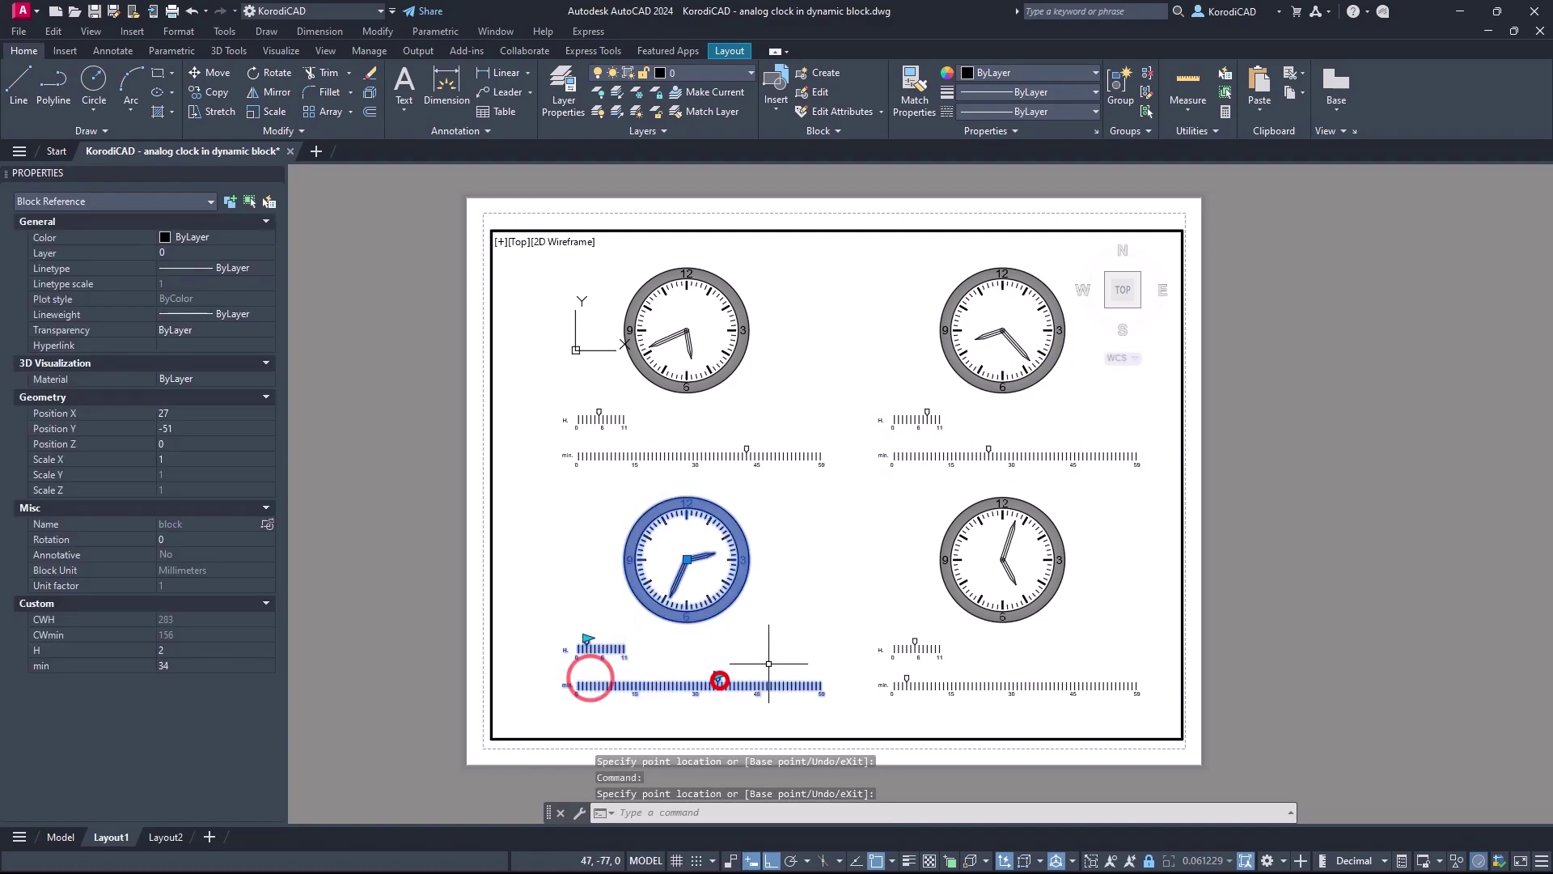
{"action": "left_click", "coordinate": [720, 680]}
{"action": "key", "text": "ctrl+z"}
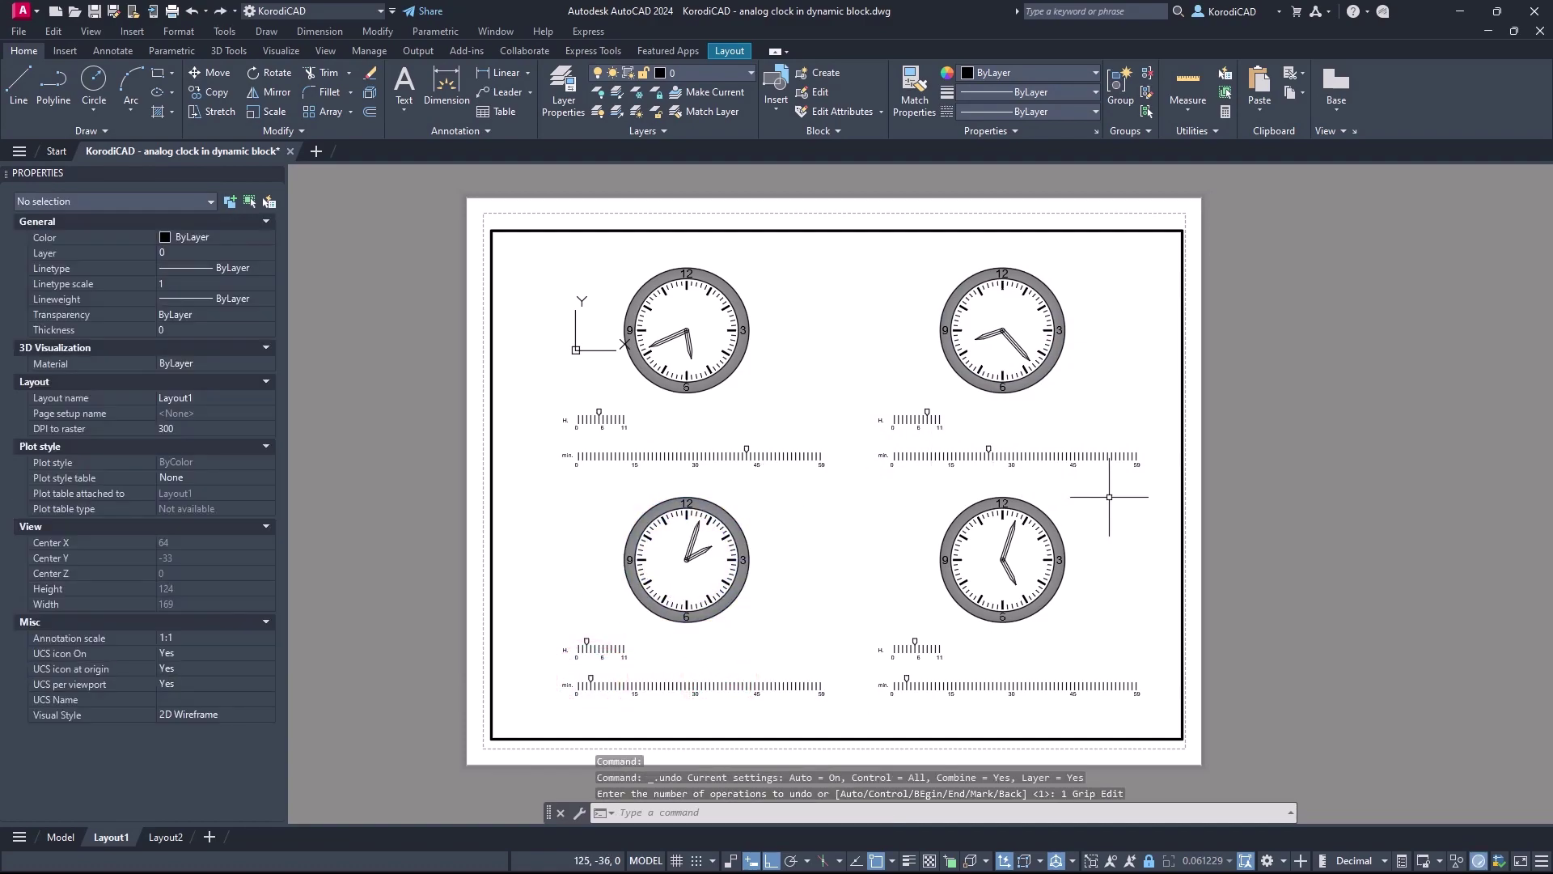
Copy the top-left clock to the clipboard from the layout viewport
{"action": "double_click", "coordinate": [858, 321]}
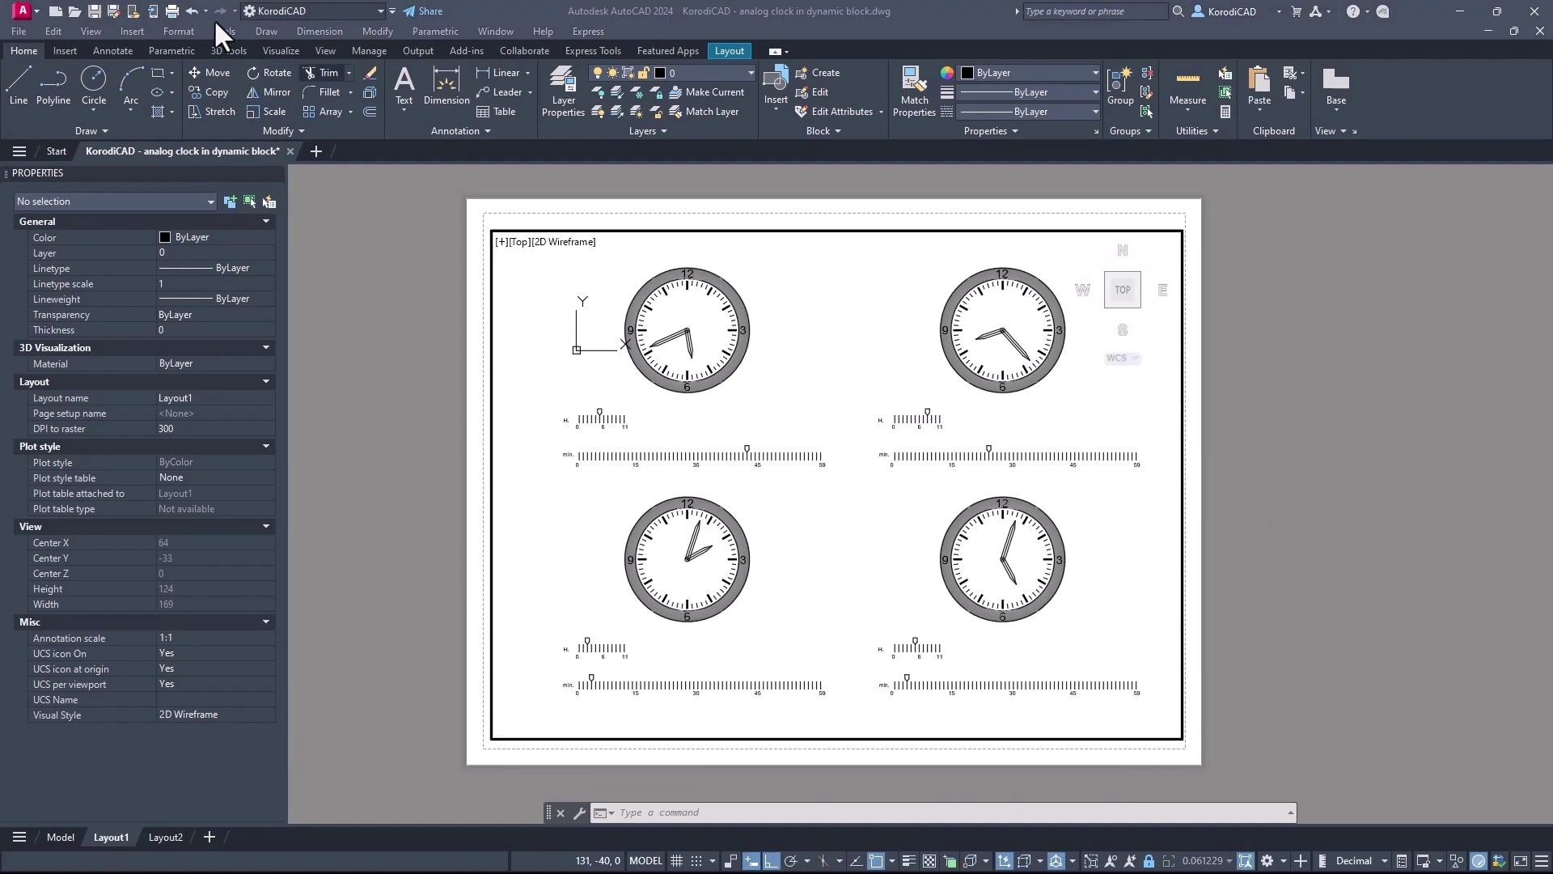
{"action": "left_click", "coordinate": [233, 91]}
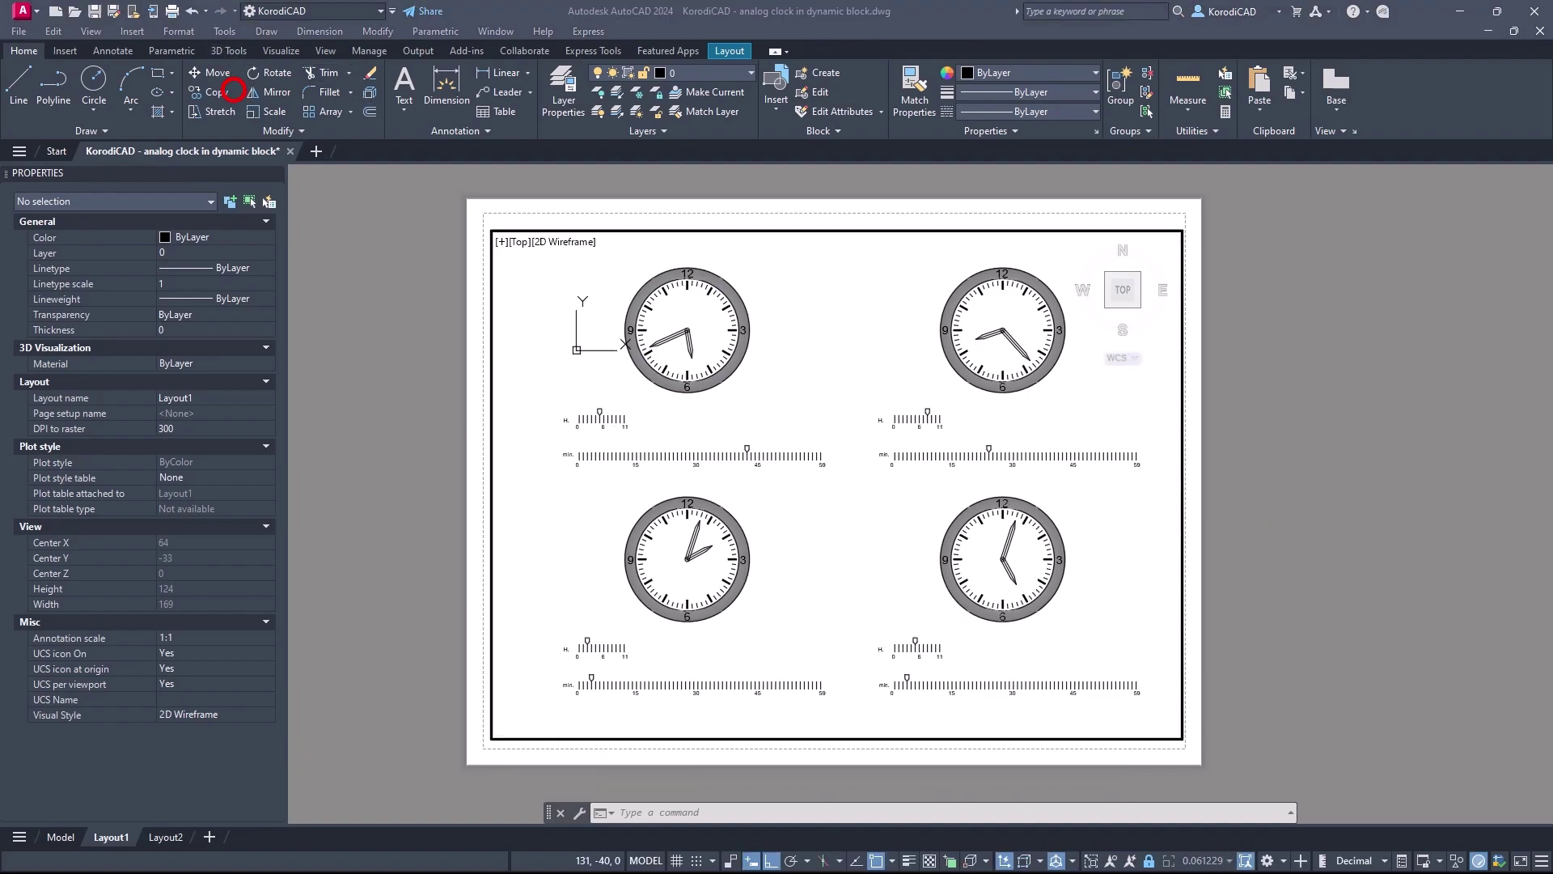
{"action": "left_click", "coordinate": [858, 437]}
{"action": "left_click", "coordinate": [708, 353]}
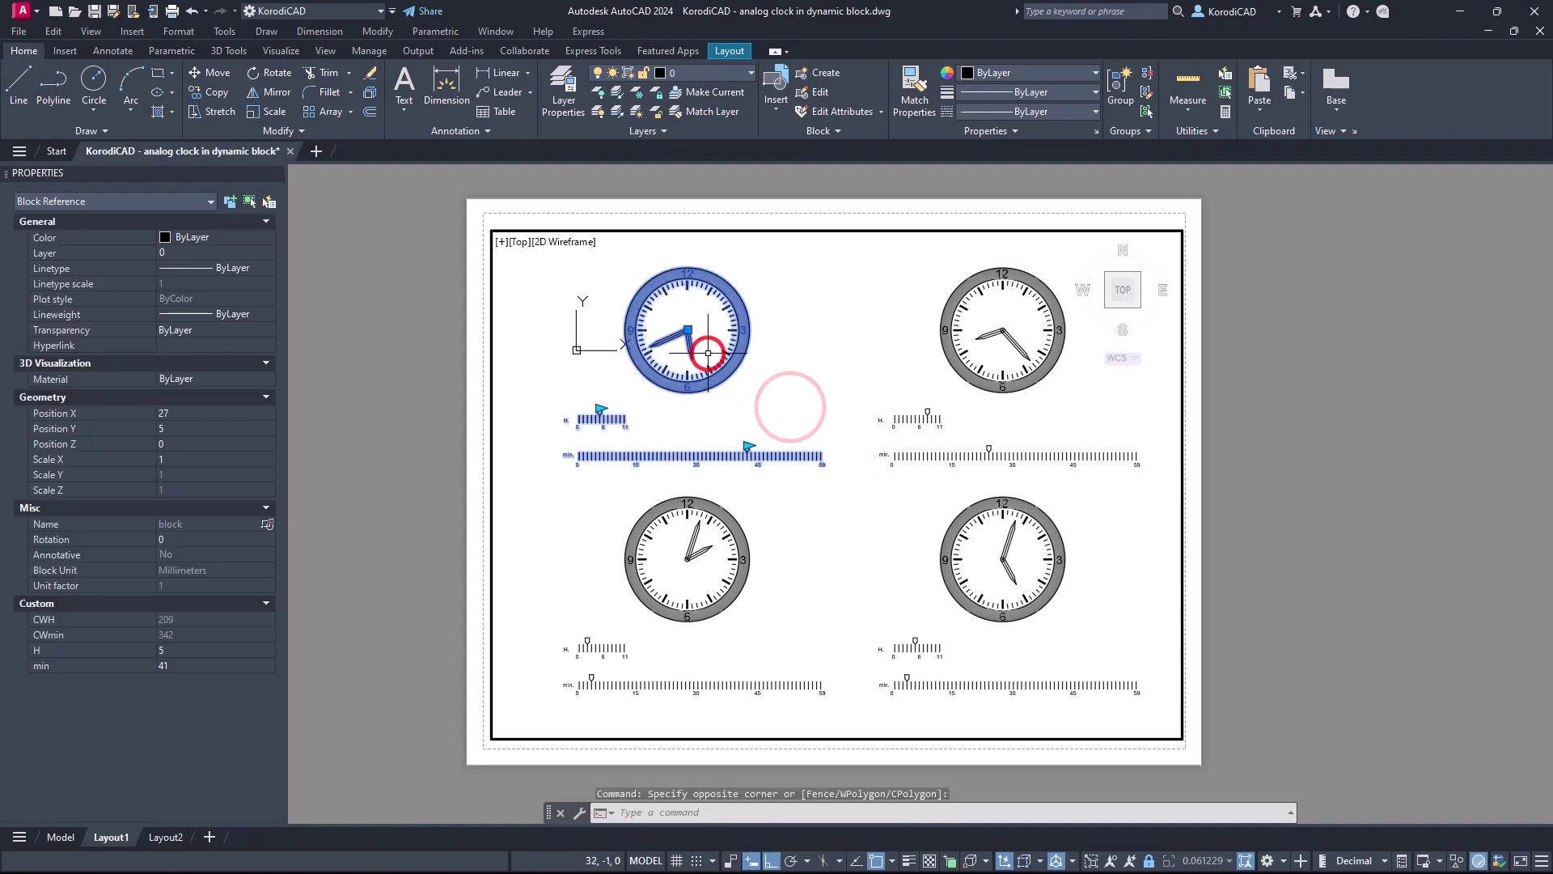
{"action": "right_click", "coordinate": [707, 353]}
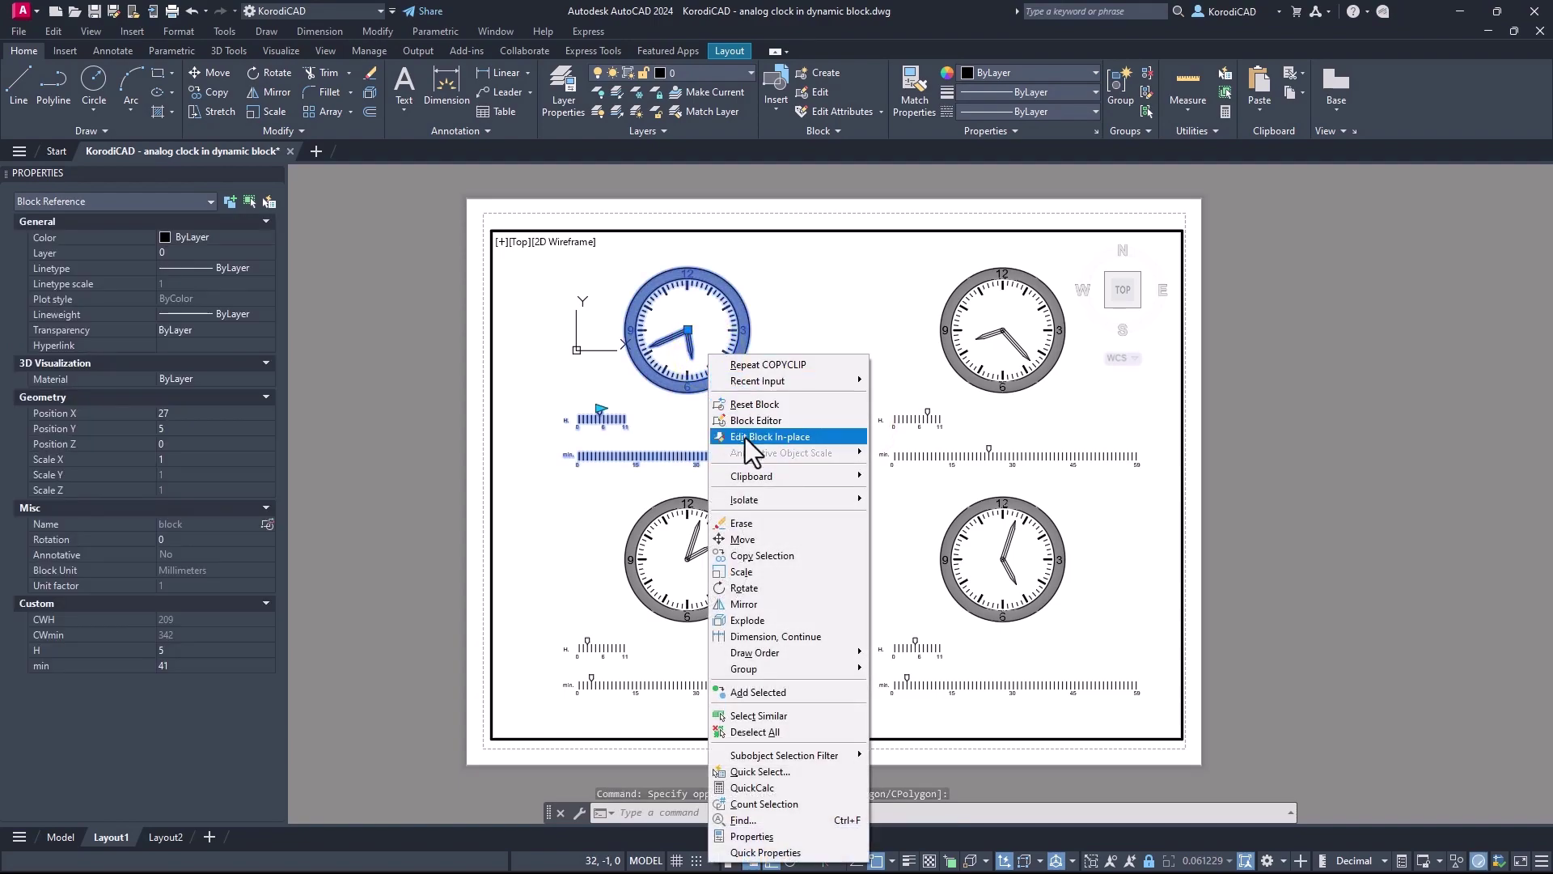
{"action": "left_click", "coordinate": [742, 478]}
{"action": "left_click", "coordinate": [897, 509]}
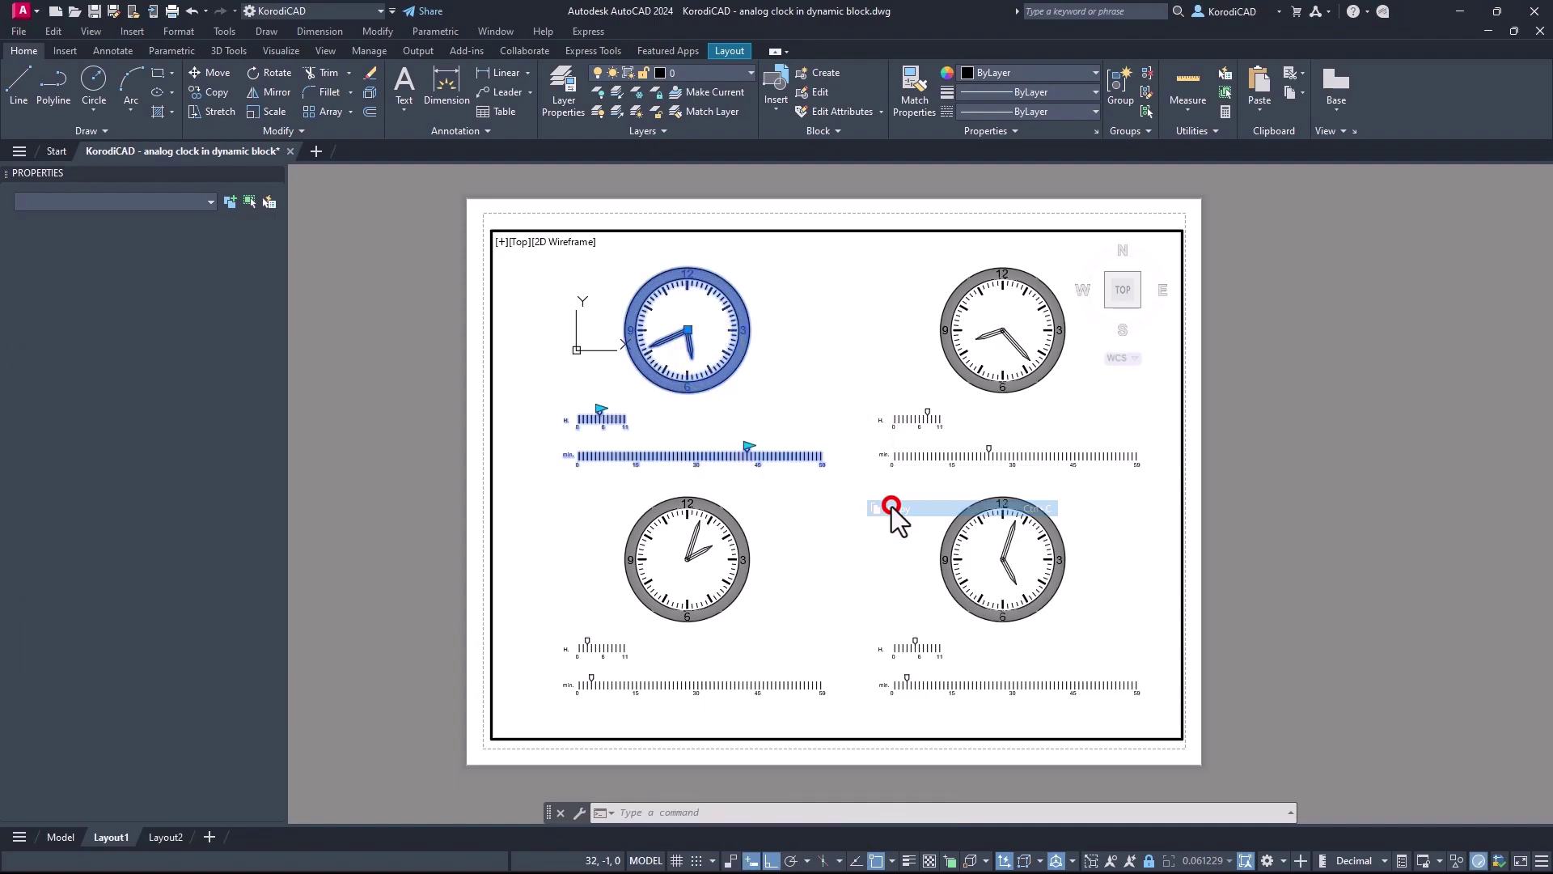
{"action": "key", "text": "Escape"}
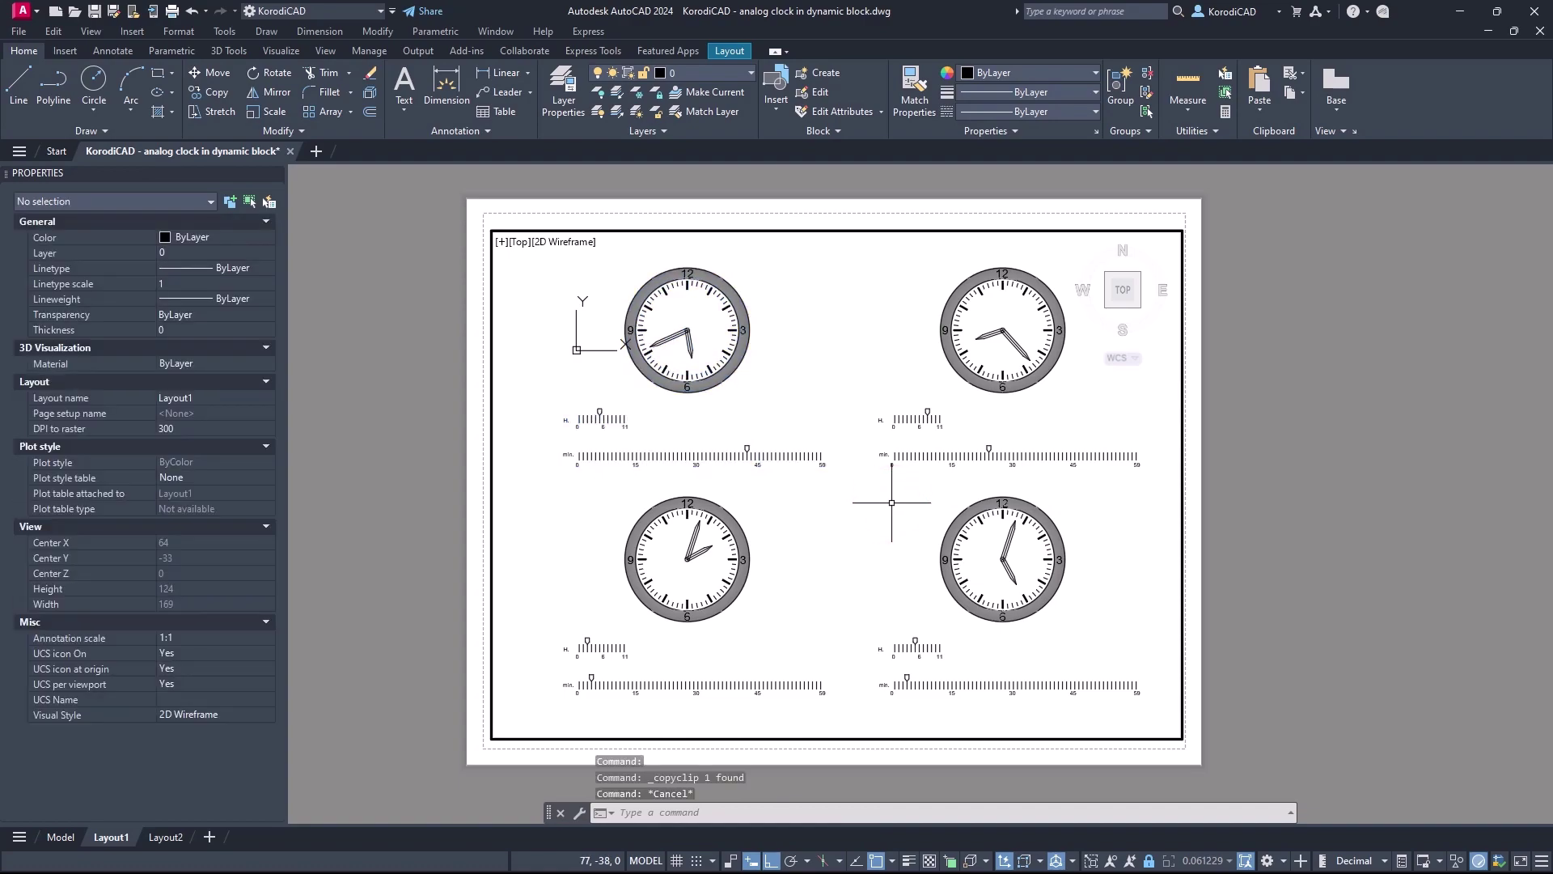
Paste the clock into a new drawing at 0,0
{"action": "left_click", "coordinate": [315, 152]}
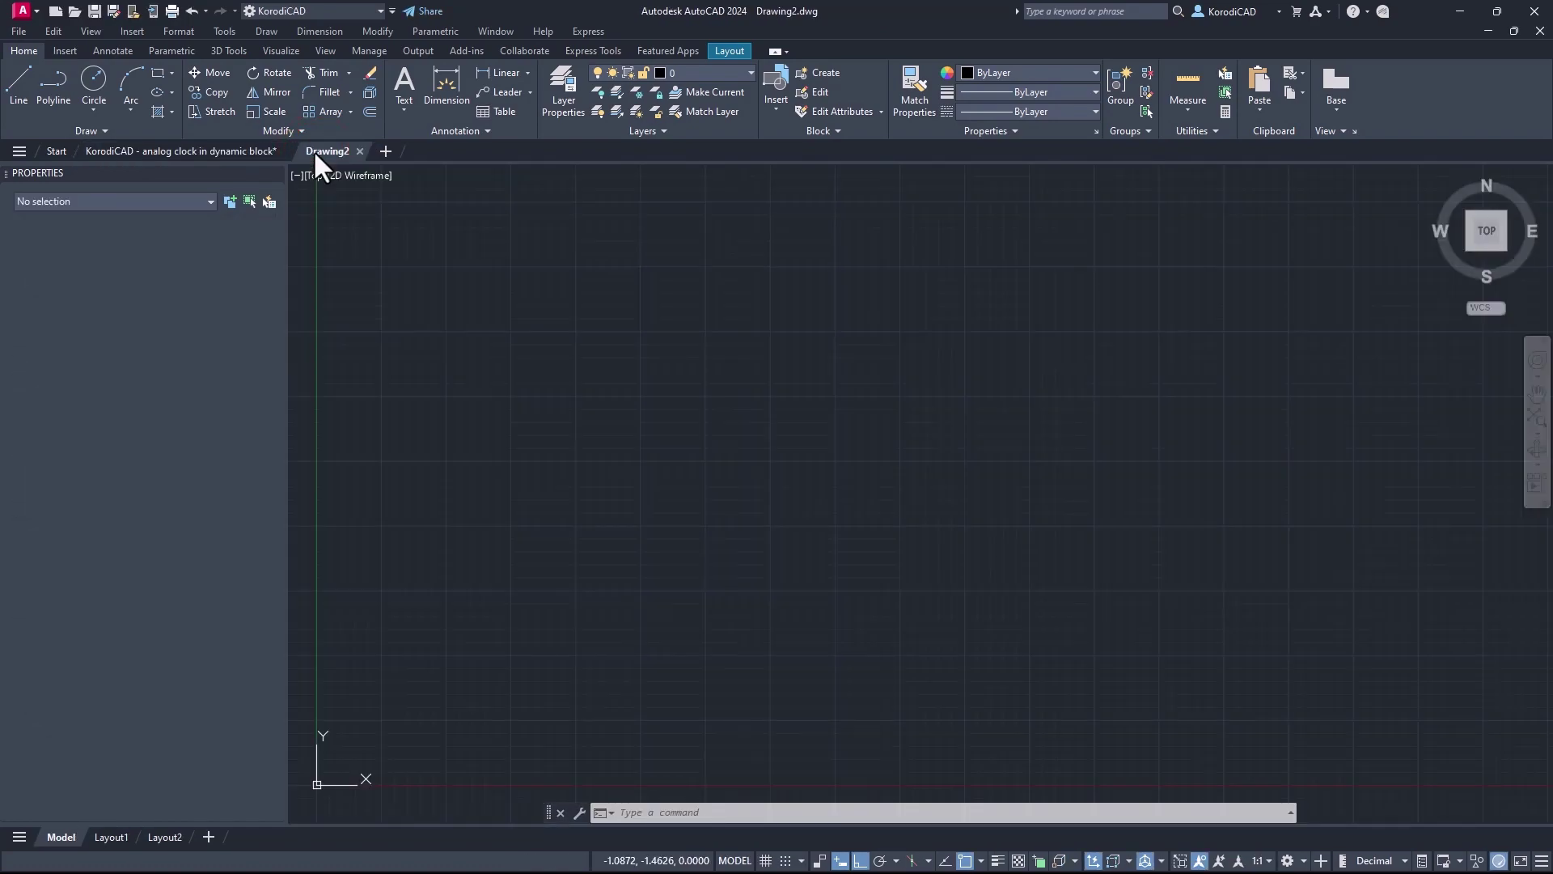
{"action": "key", "text": "ctrl+v"}
{"action": "type", "text": "0,0"}
{"action": "key", "text": "Return"}
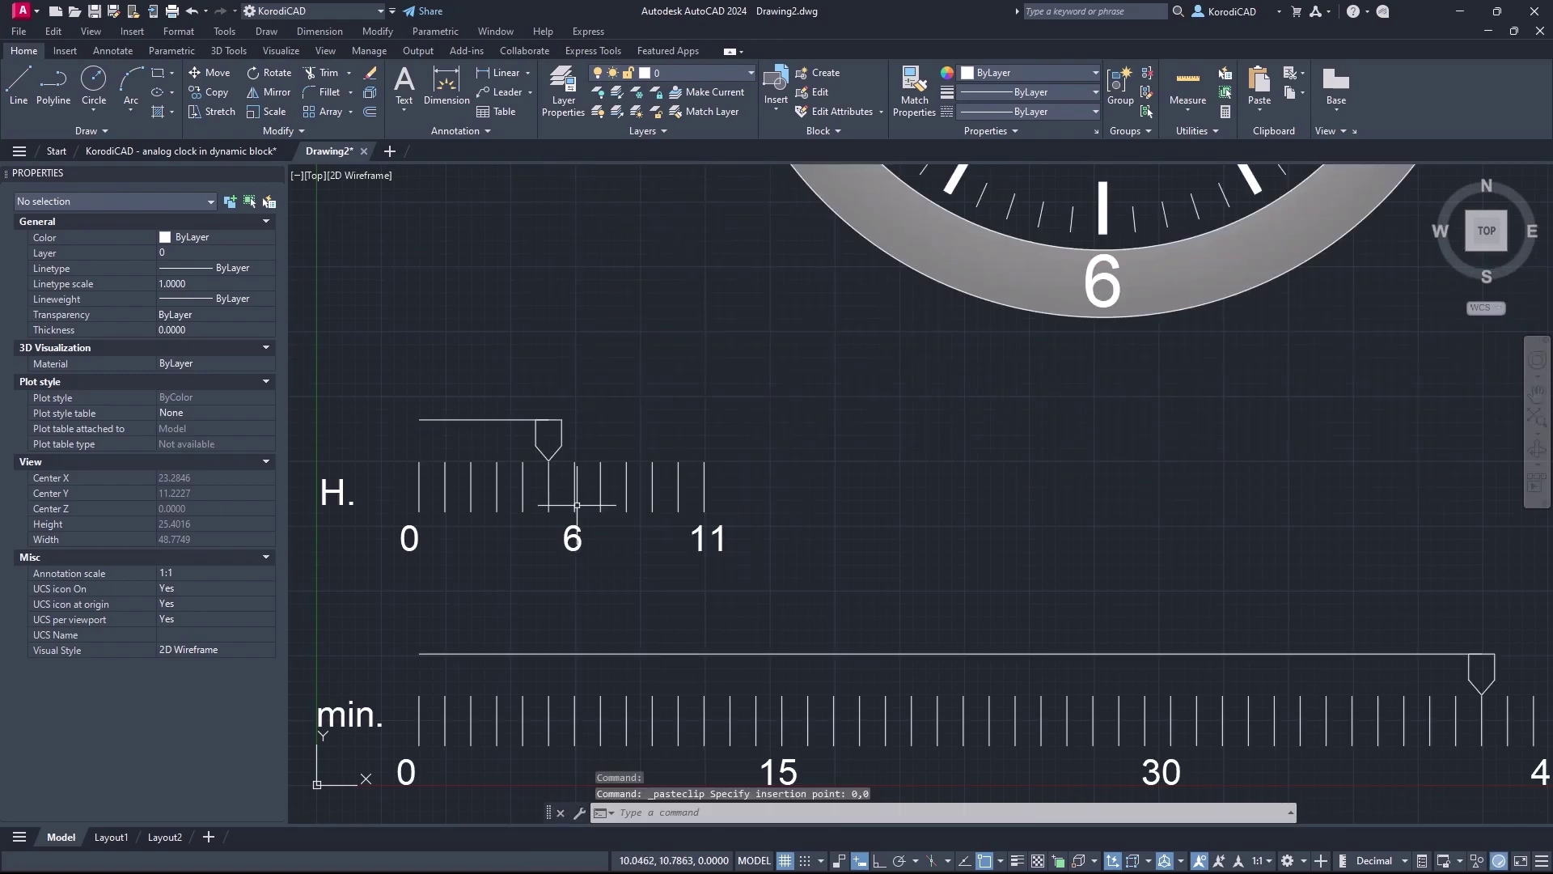
{"action": "scroll", "coordinate": [574, 493], "scroll_direction": "down", "scroll_amount": 6}
{"action": "key", "text": "Escape"}
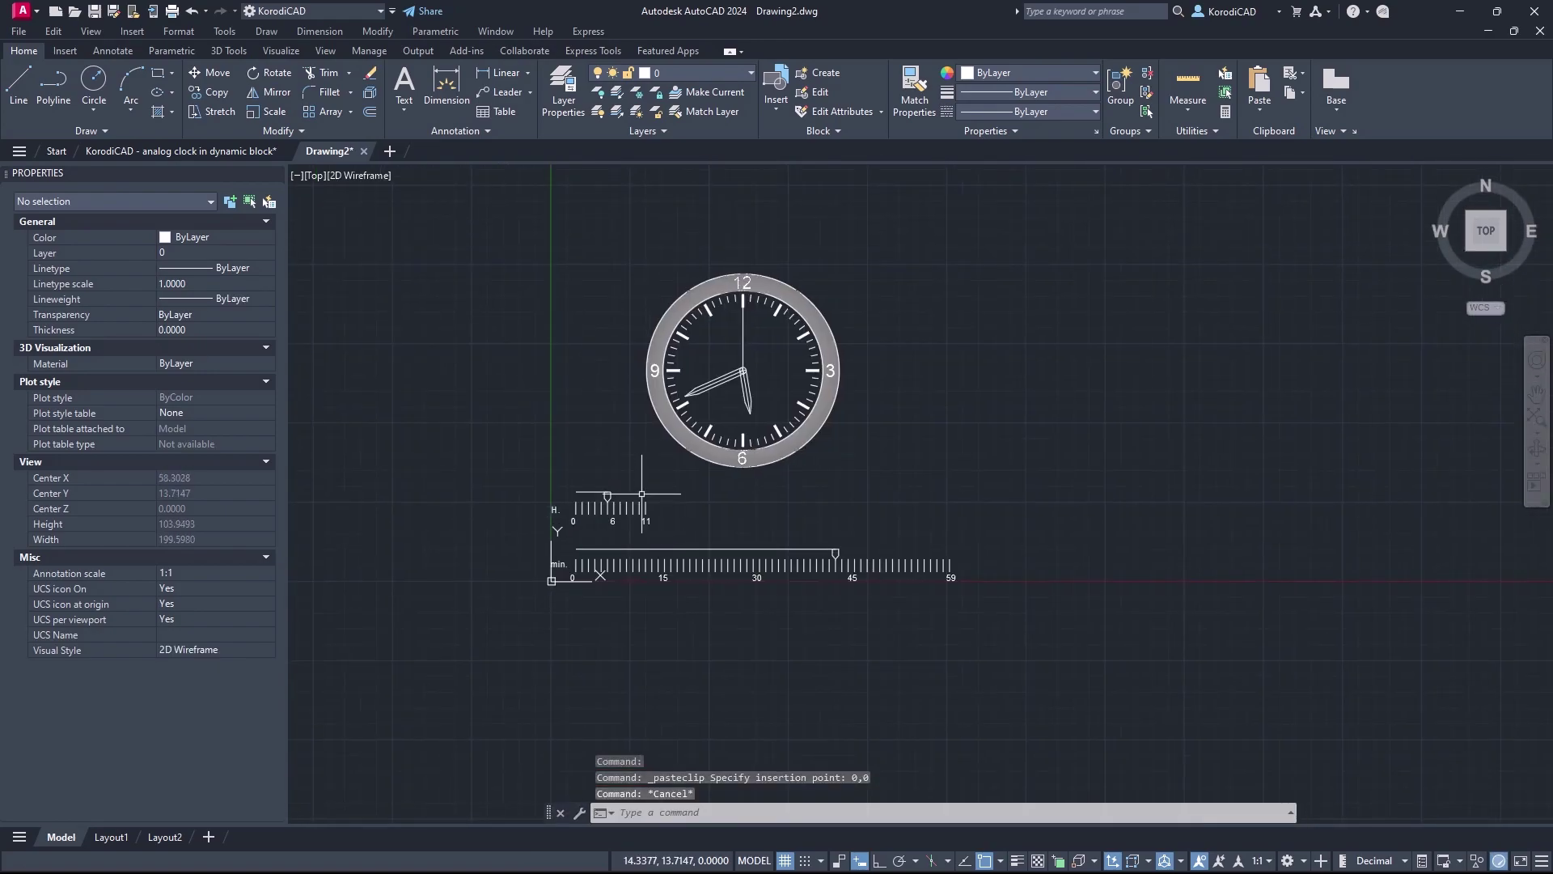
Set the pasted clock to hour 7 and about 11 minutes, then bring up UNITS
{"action": "left_click", "coordinate": [613, 496]}
{"action": "left_click", "coordinate": [611, 496]}
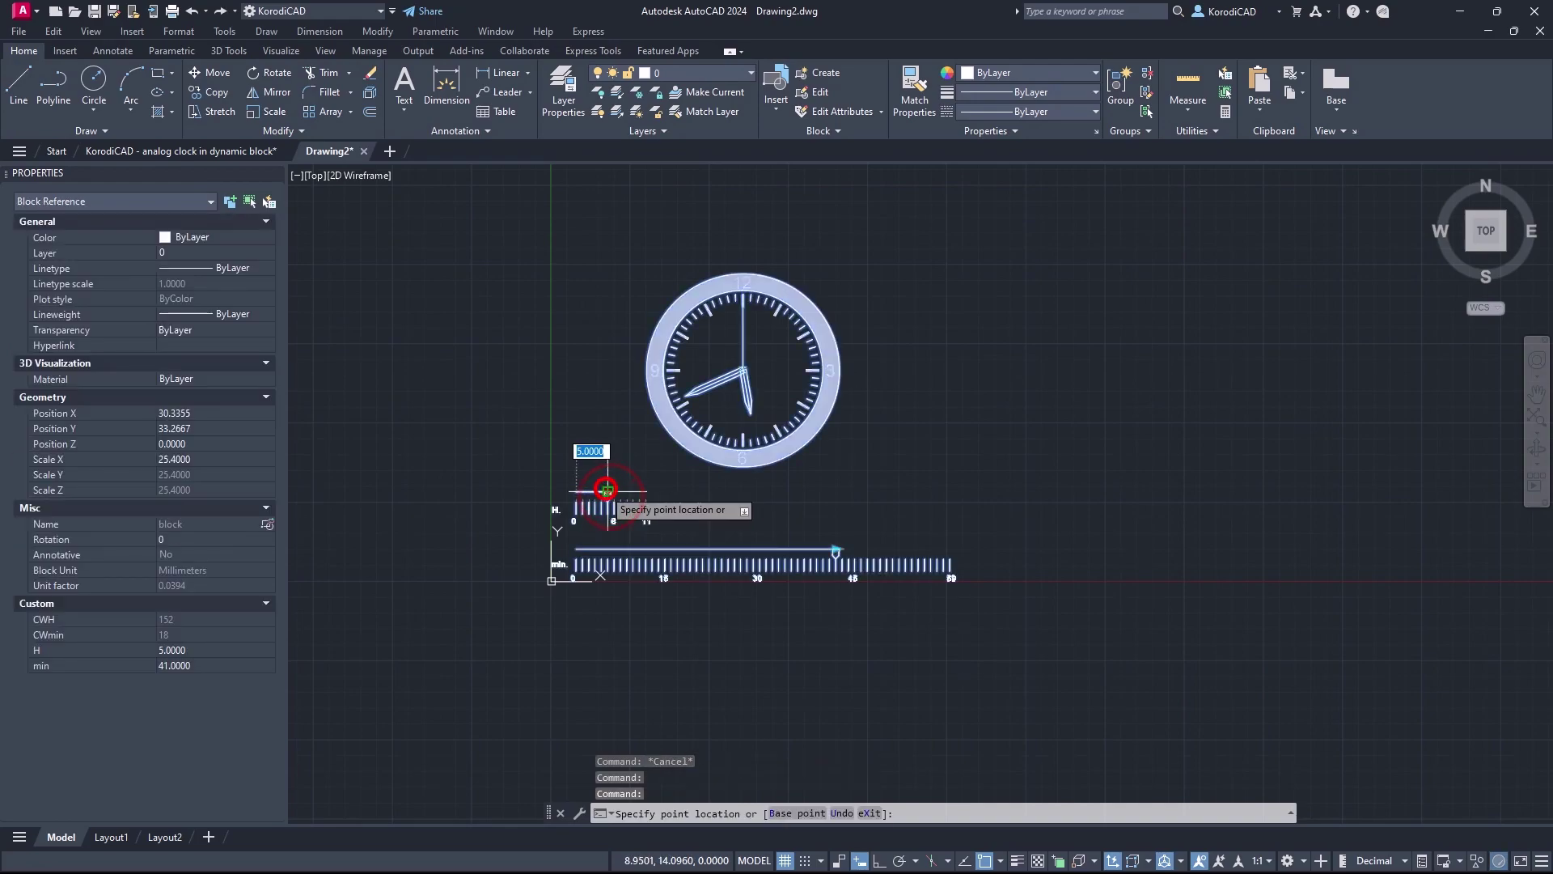
{"action": "left_click", "coordinate": [603, 491]}
{"action": "left_click", "coordinate": [620, 491]}
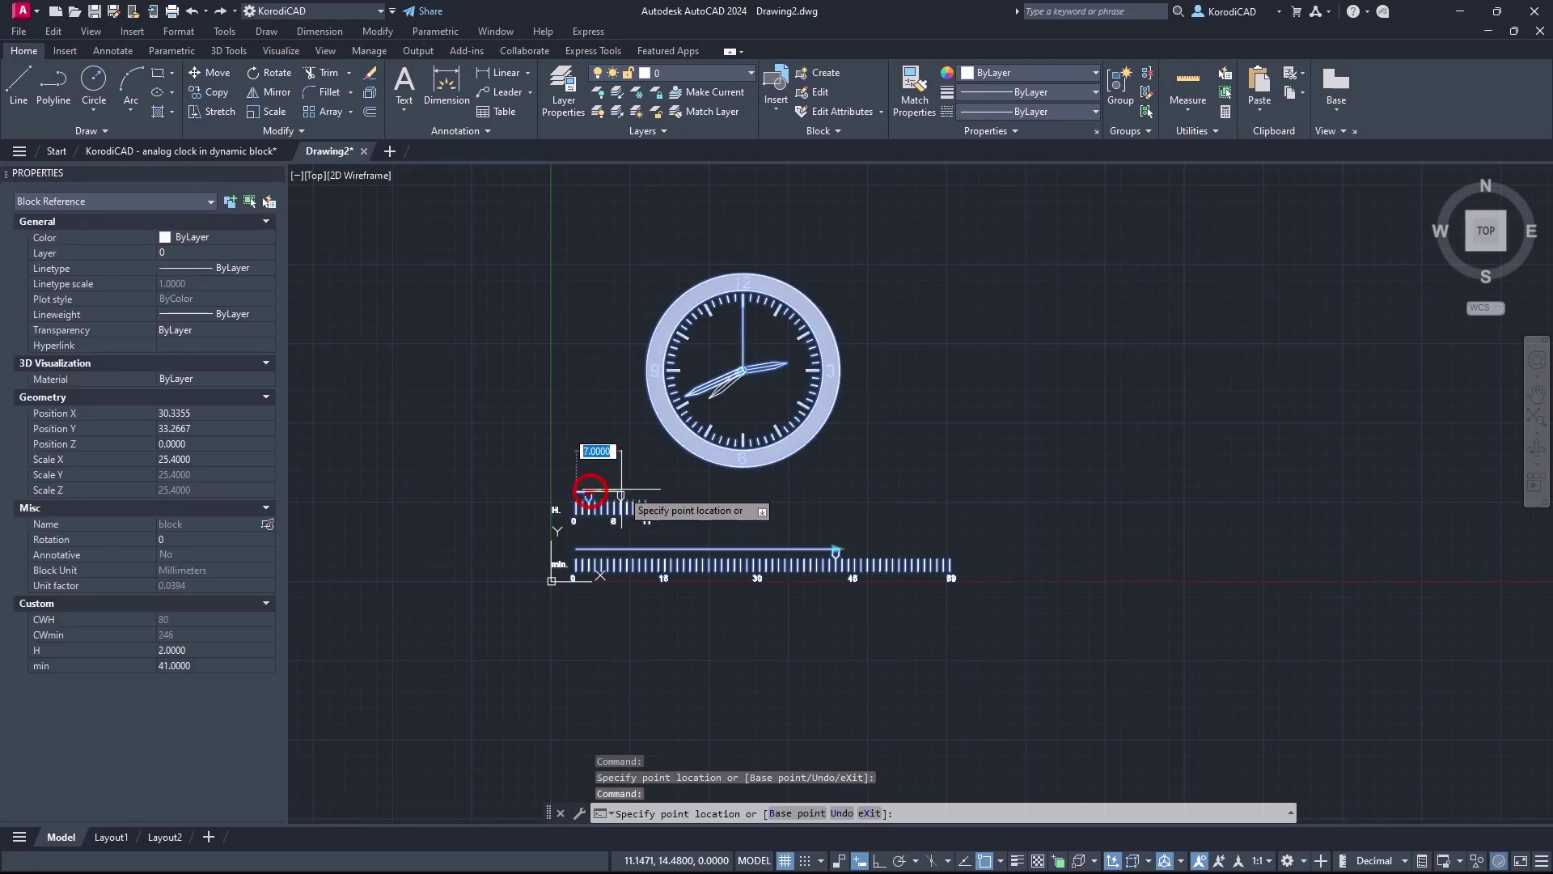
{"action": "key", "text": "Escape"}
{"action": "left_click", "coordinate": [617, 488]}
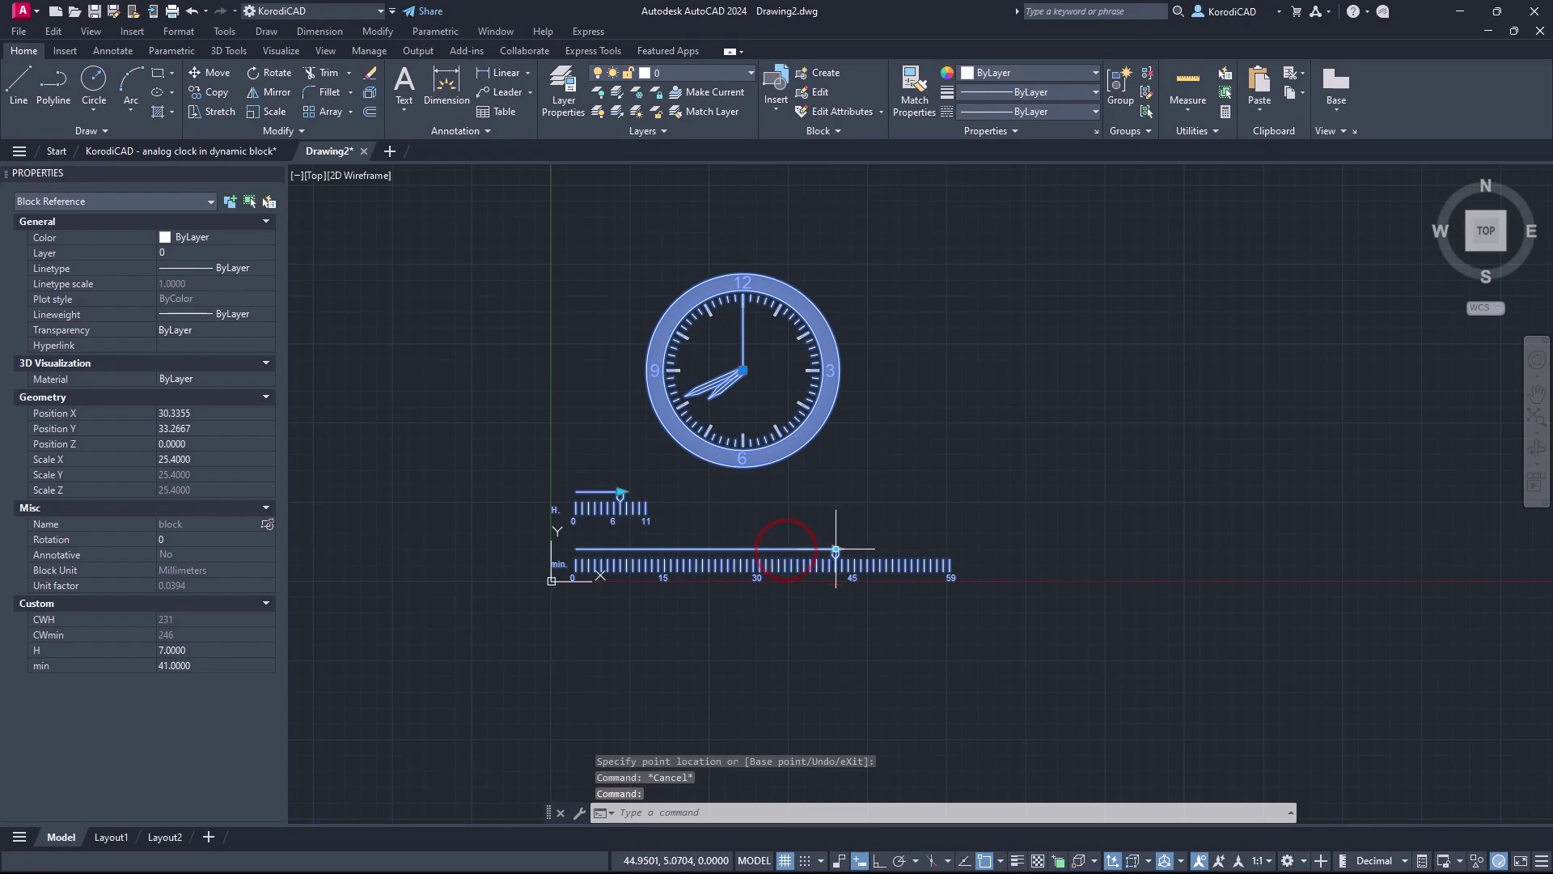
{"action": "left_click", "coordinate": [836, 550]}
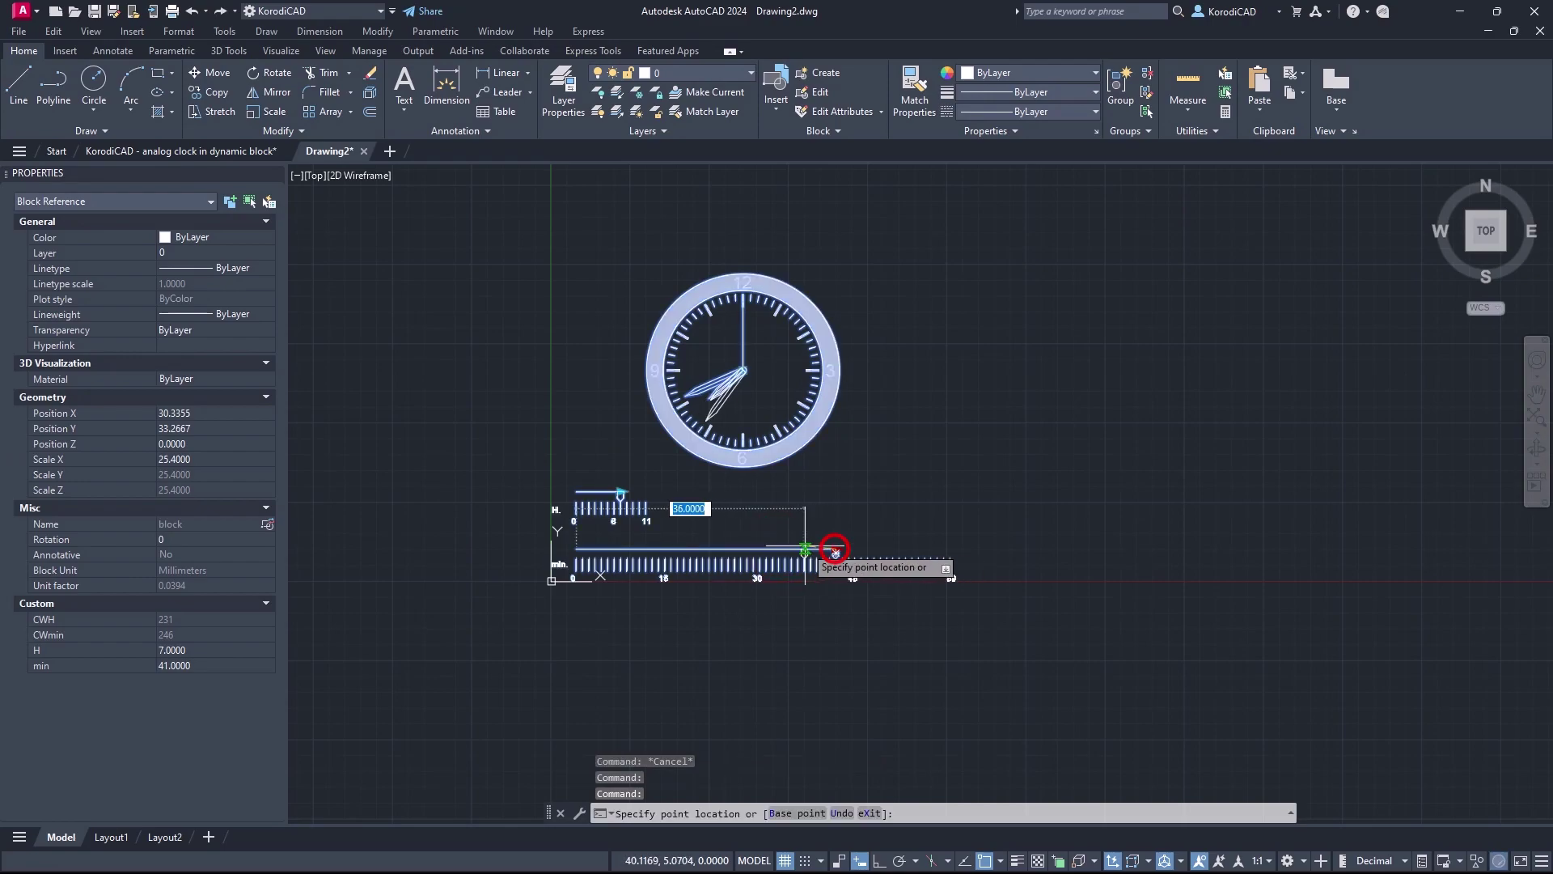
{"action": "left_click", "coordinate": [639, 553]}
{"action": "key", "text": "Escape"}
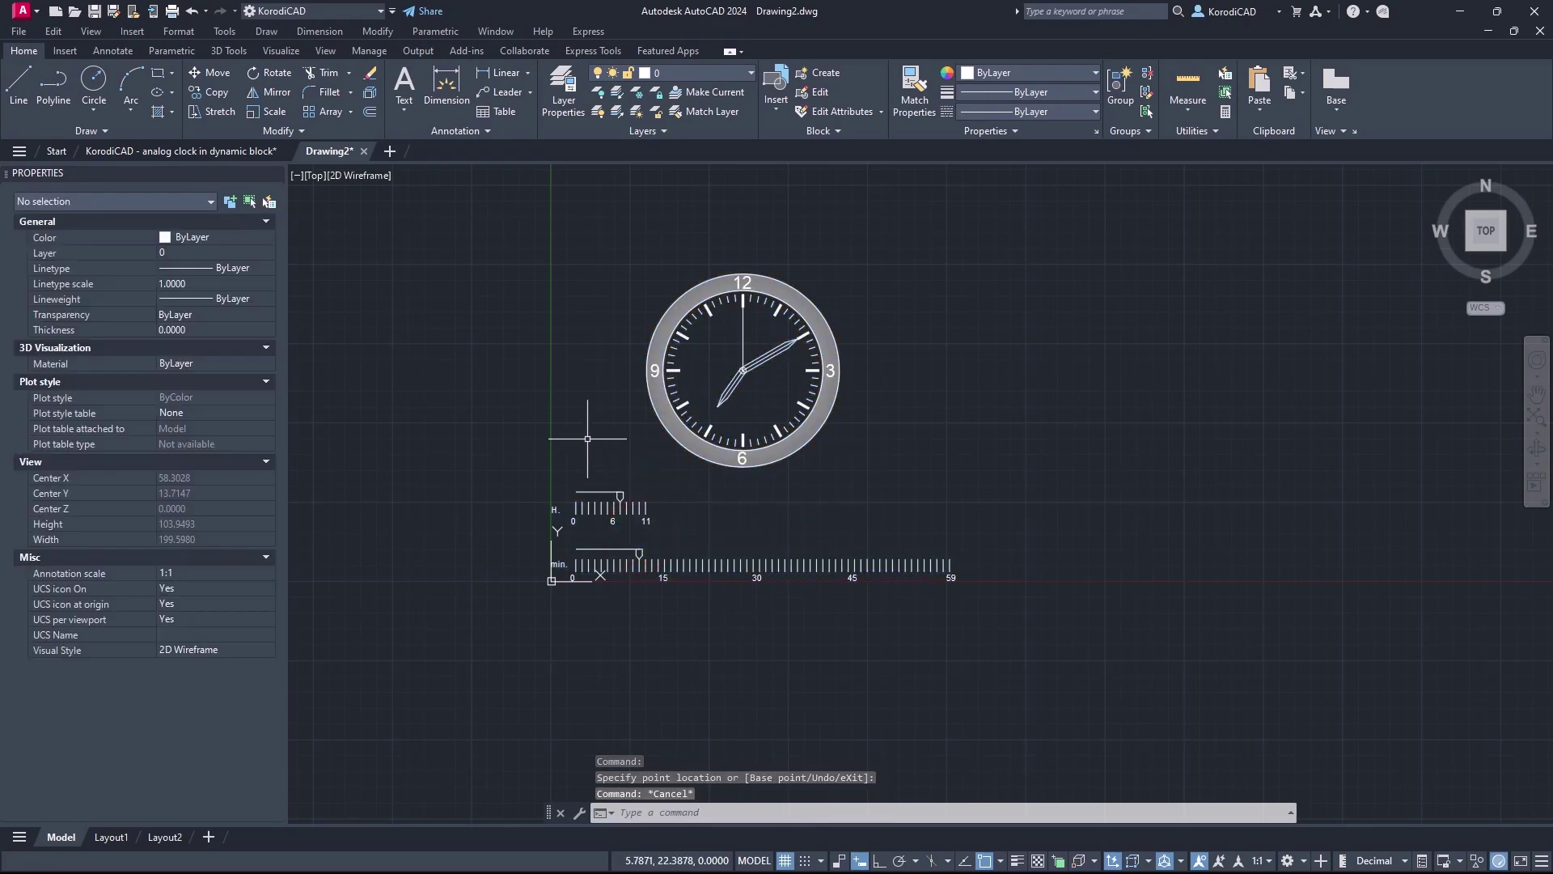
{"action": "type", "text": "units"}
{"action": "key", "text": "Return"}
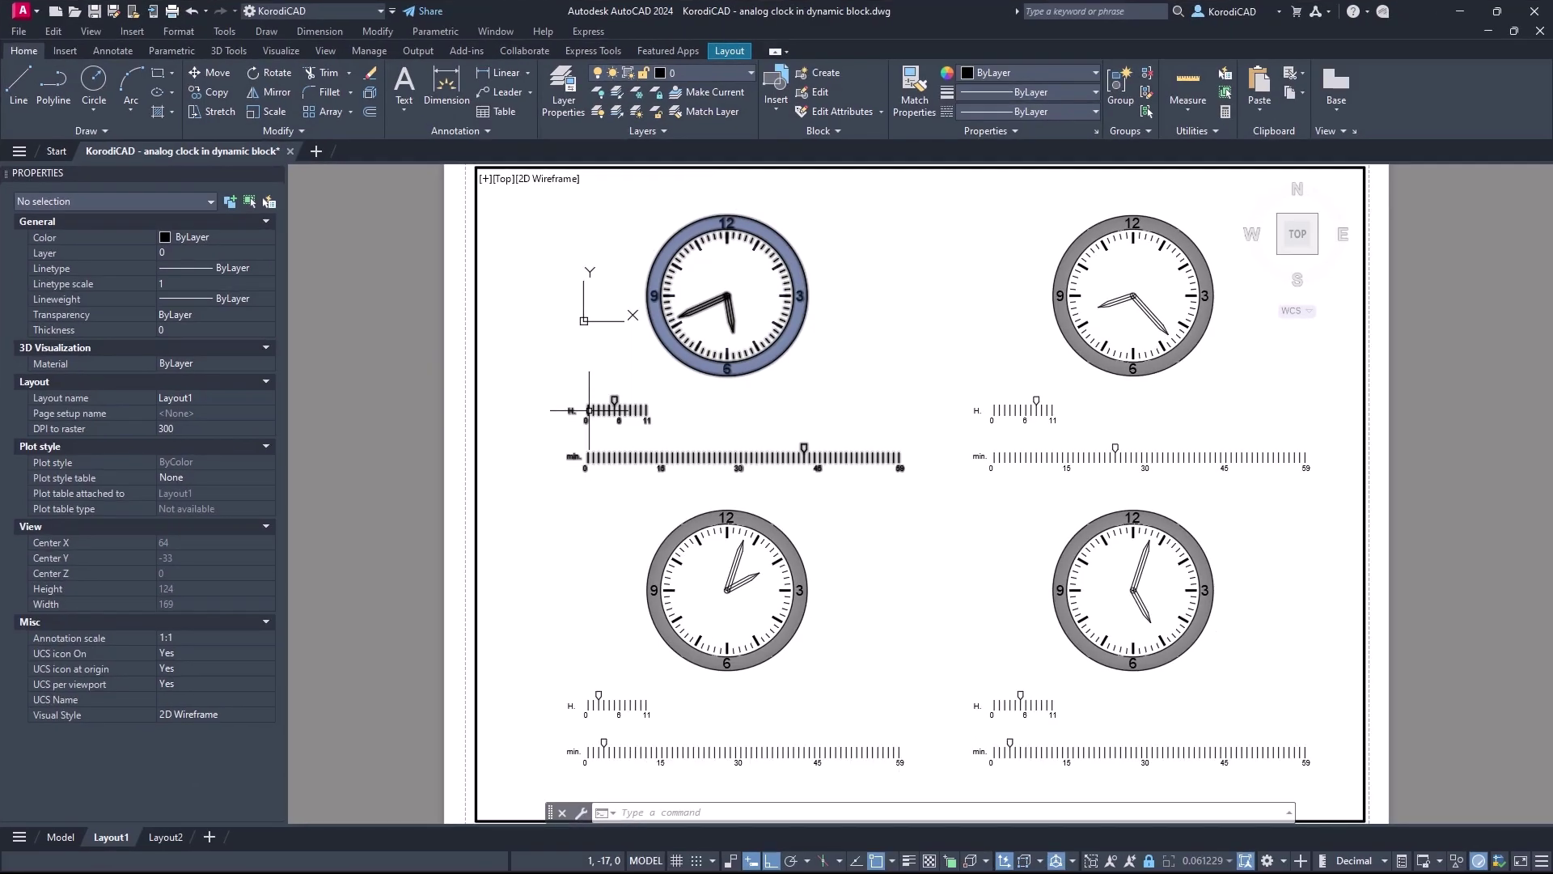
Open the clock block in the Block Editor and set the H and min parameters to 0 grips
{"action": "left_click", "coordinate": [589, 410]}
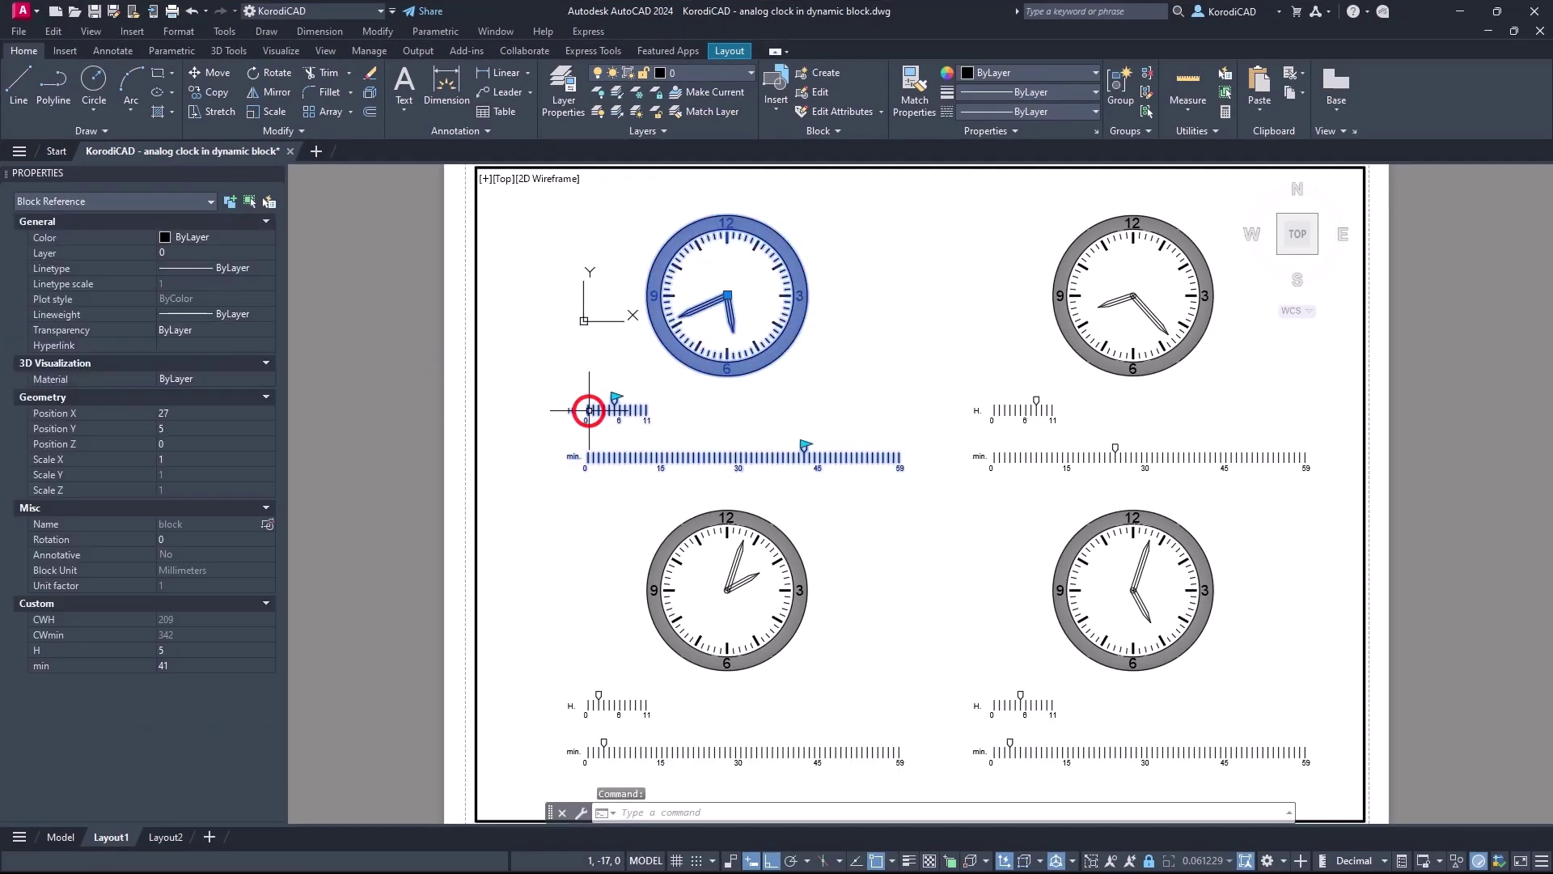
{"action": "right_click", "coordinate": [589, 410]}
{"action": "left_click", "coordinate": [615, 430]}
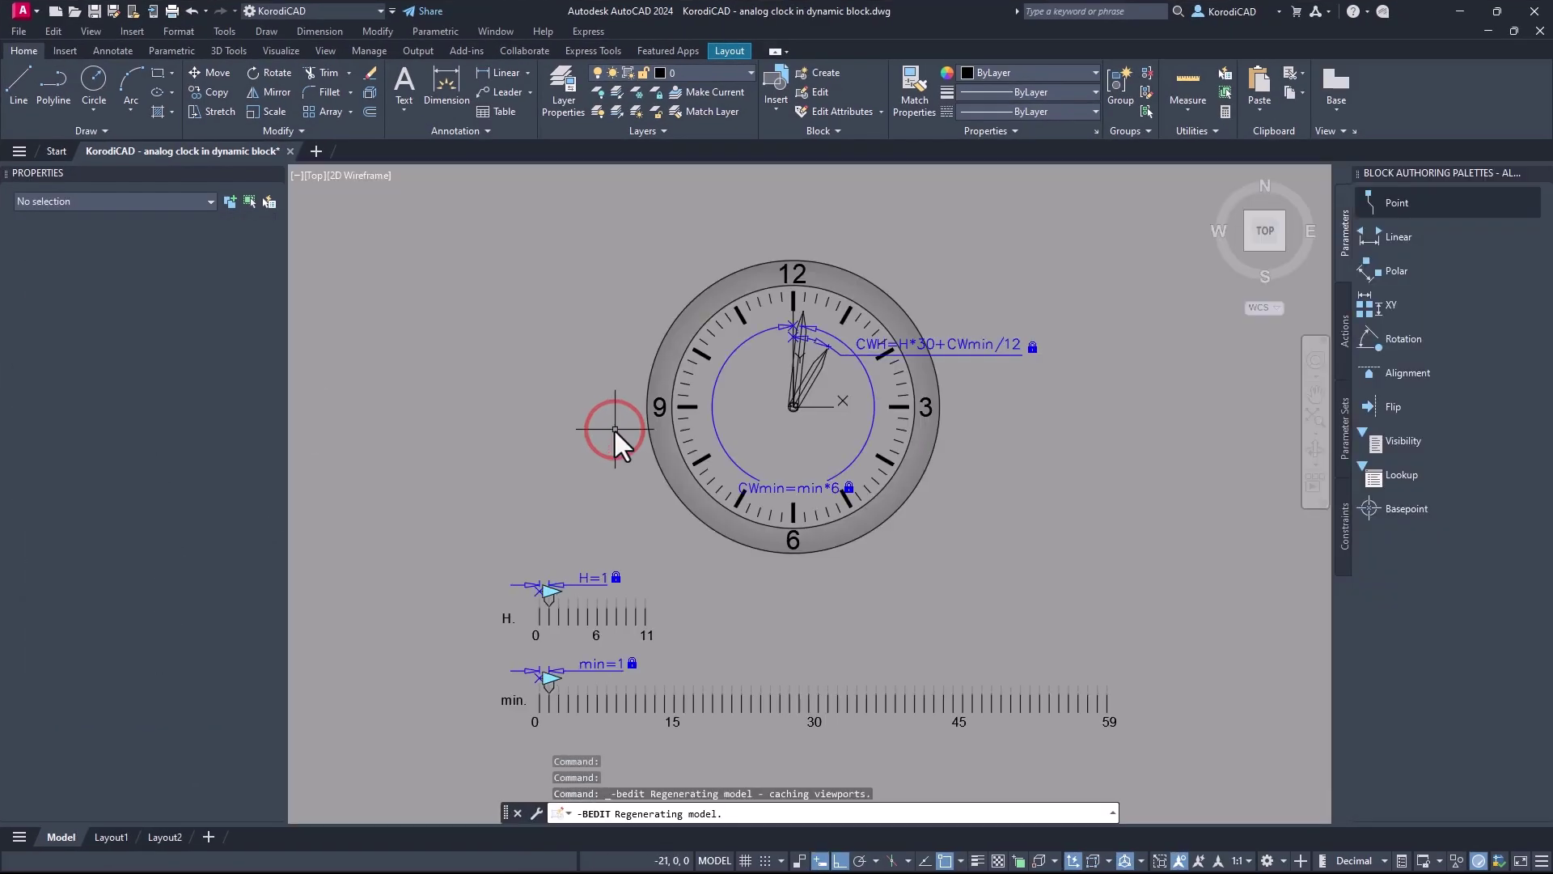
{"action": "left_click", "coordinate": [581, 664]}
{"action": "left_click", "coordinate": [582, 573]}
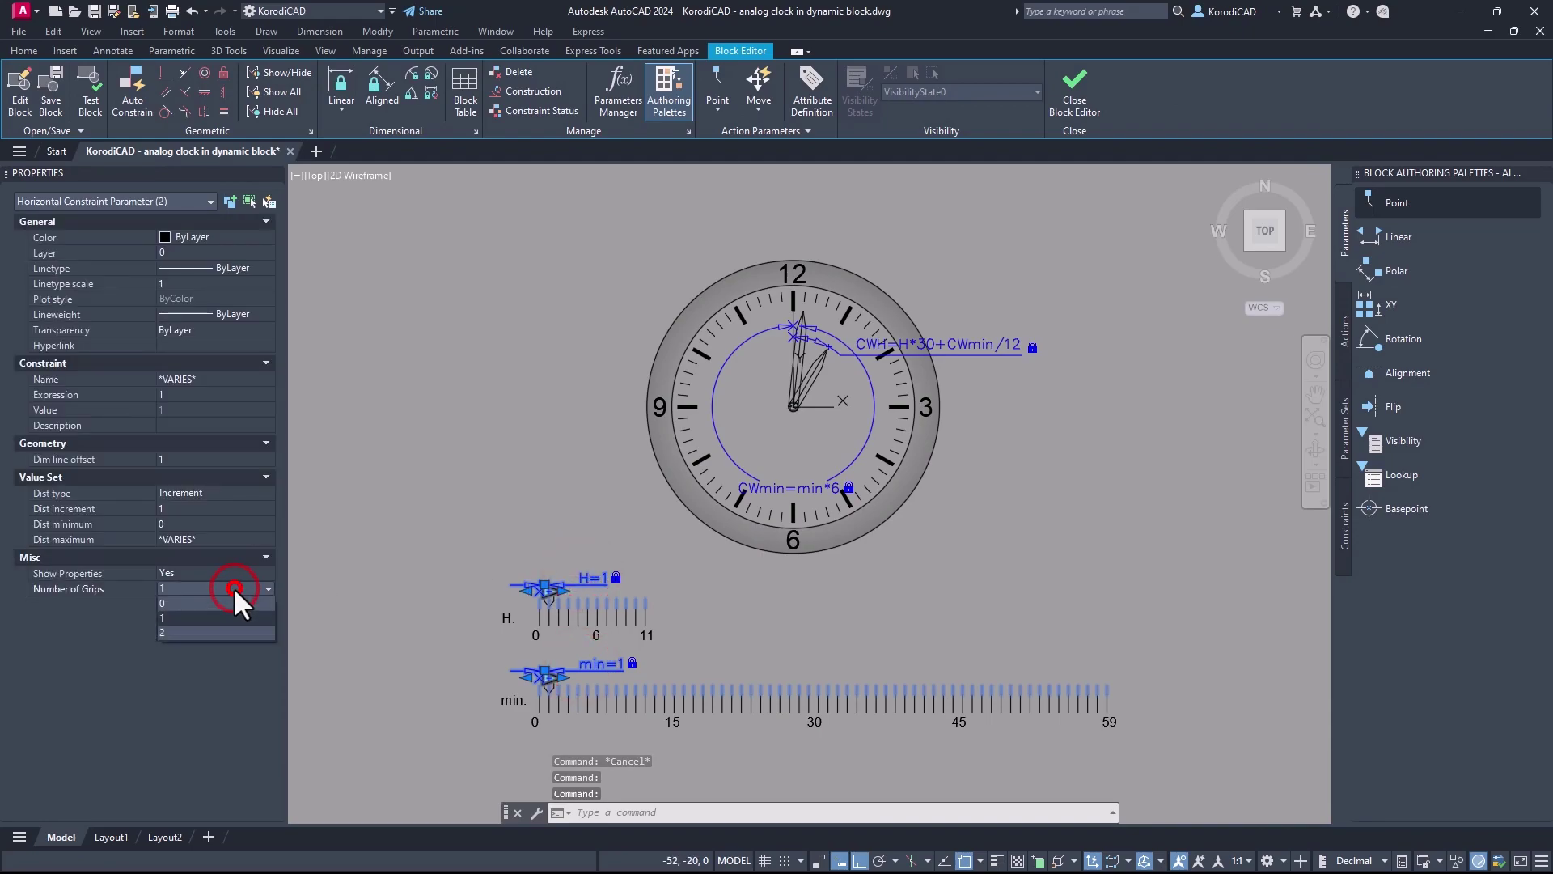
{"action": "left_click", "coordinate": [223, 604]}
{"action": "key", "text": "Escape"}
Move the H and min scale objects to the Defpoints layer and save the block
{"action": "left_click", "coordinate": [1140, 742]}
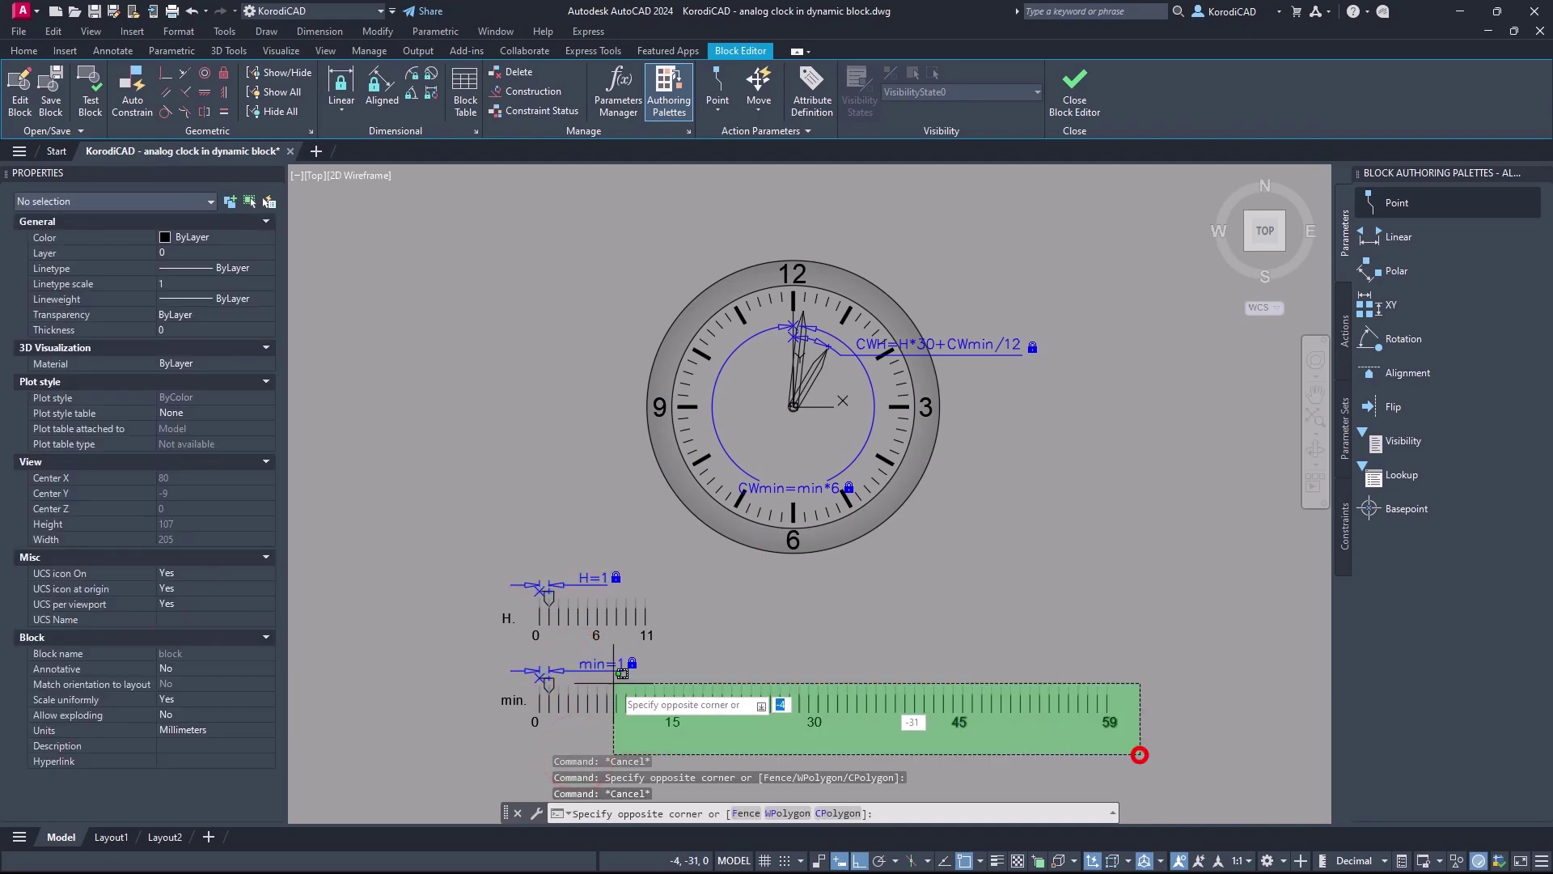
{"action": "left_click", "coordinate": [378, 591]}
{"action": "left_click", "coordinate": [24, 50]}
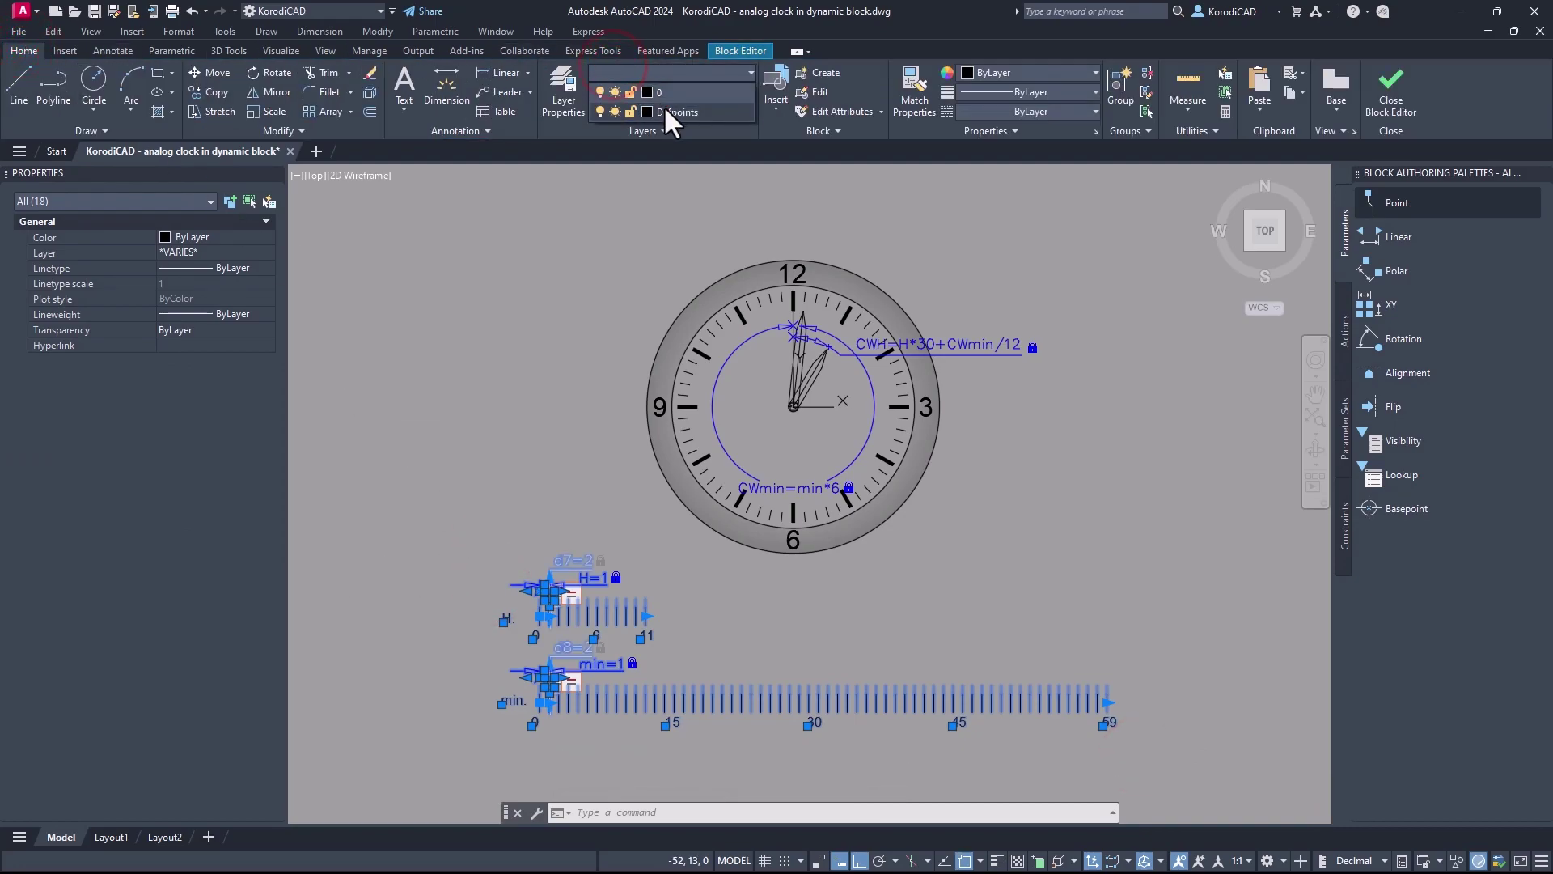
{"action": "left_click", "coordinate": [663, 107]}
{"action": "key", "text": "Escape"}
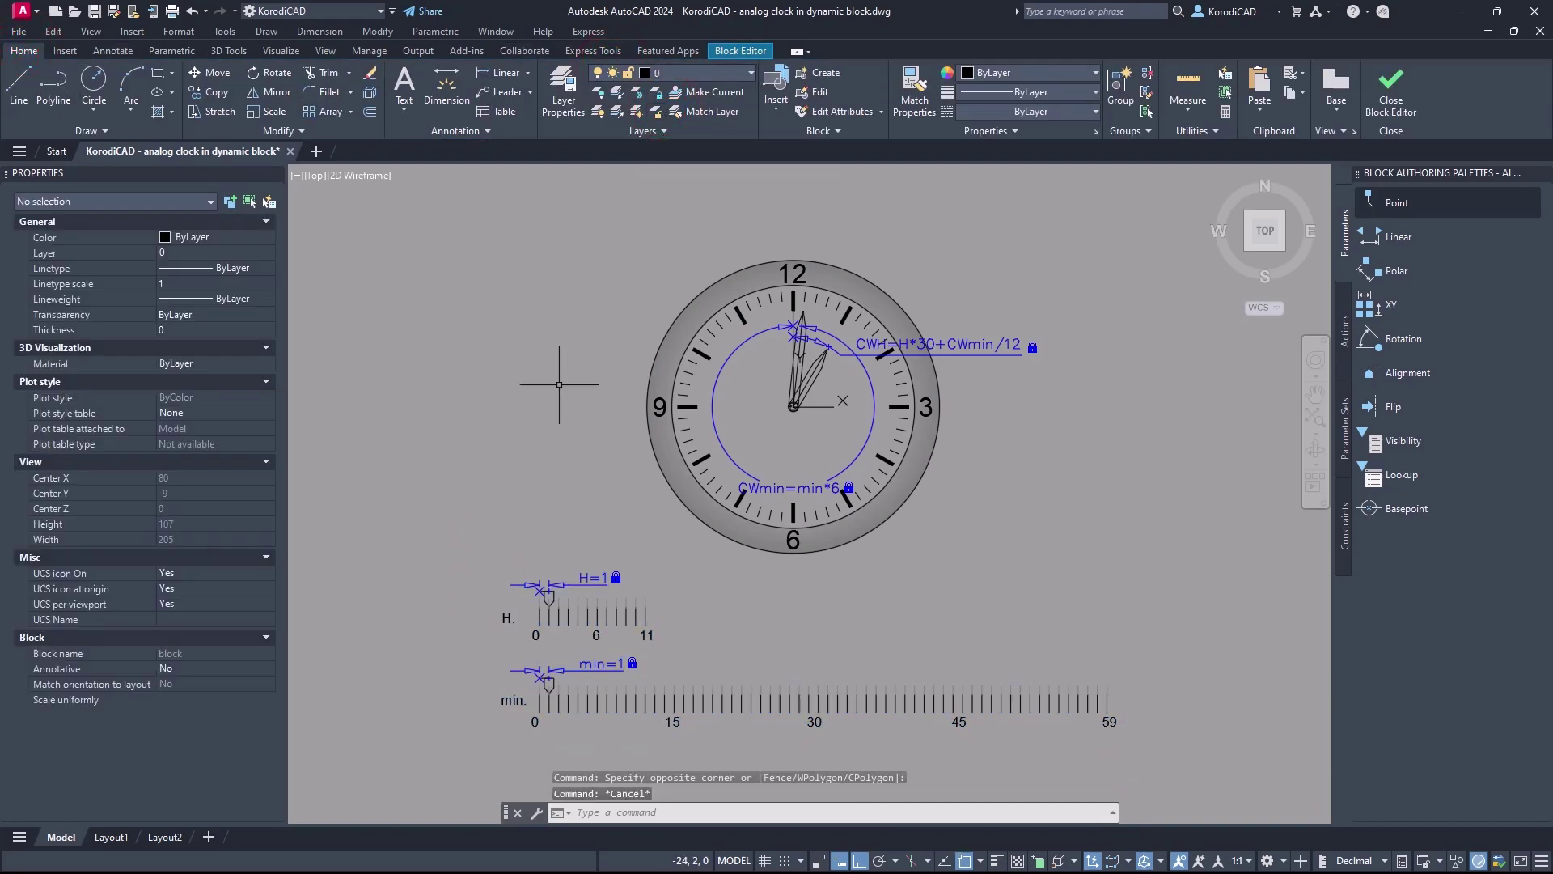
{"action": "left_click", "coordinate": [1388, 73]}
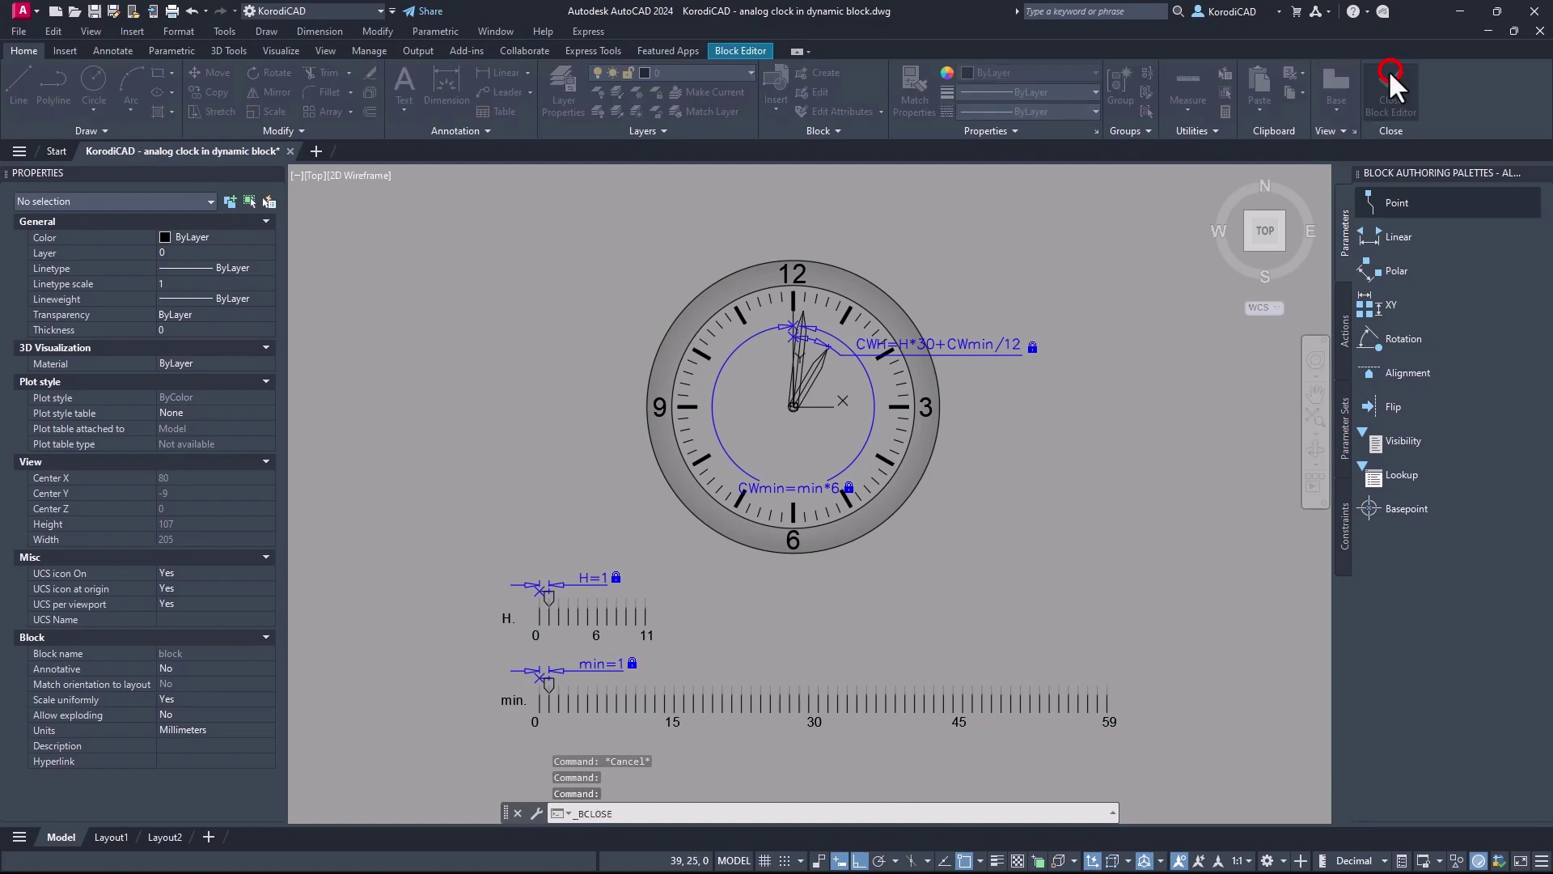
{"action": "left_click", "coordinate": [818, 429]}
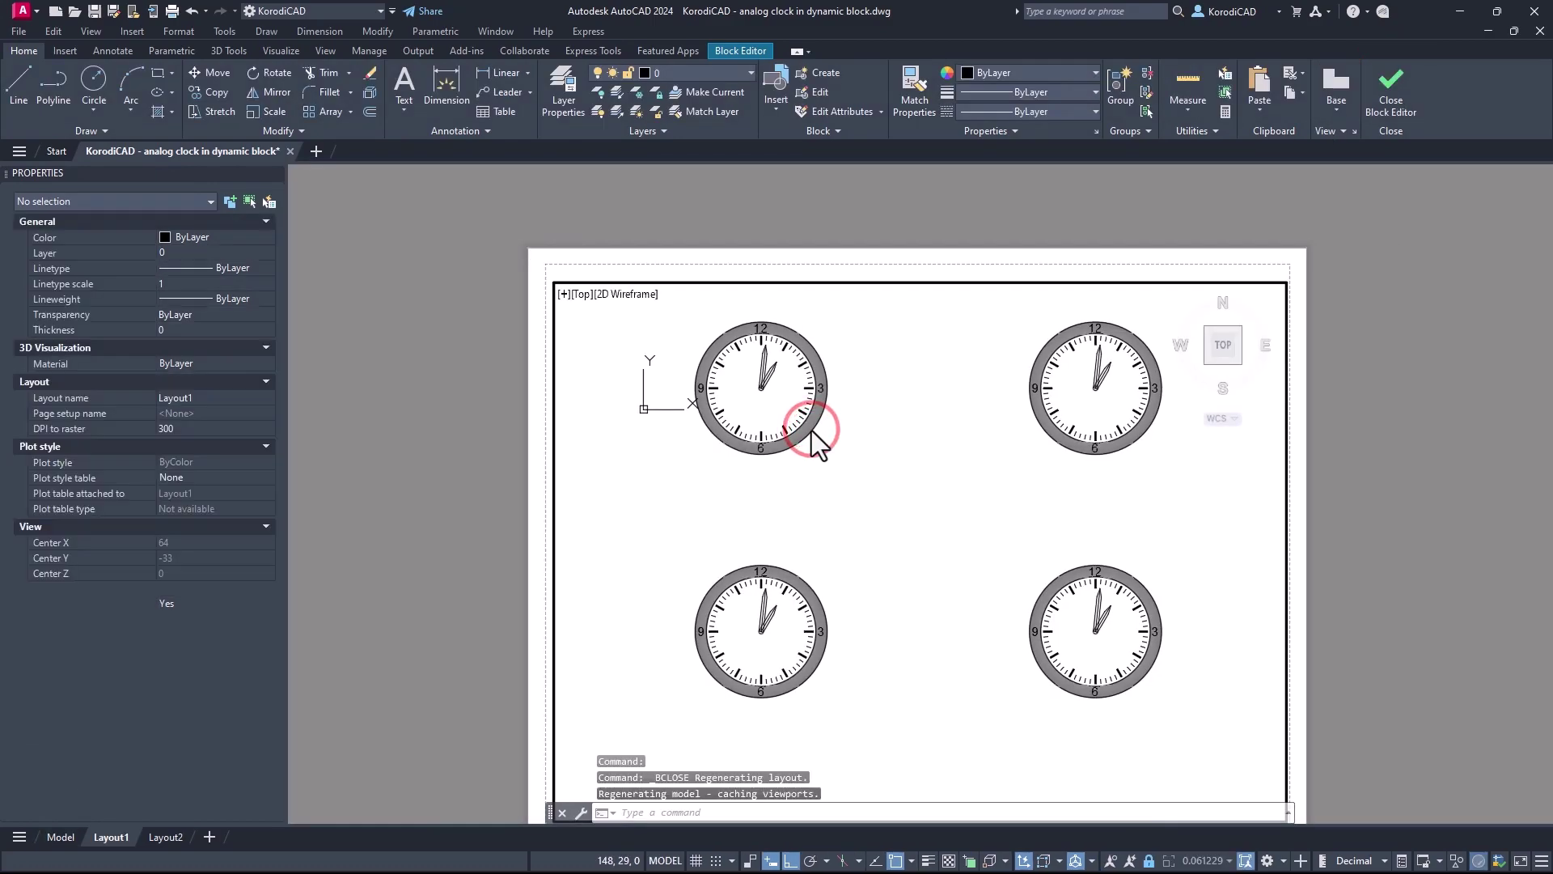
Set the two left clocks to H=10 and min=10 in Properties
{"action": "left_click", "coordinate": [863, 351]}
{"action": "left_click", "coordinate": [776, 597]}
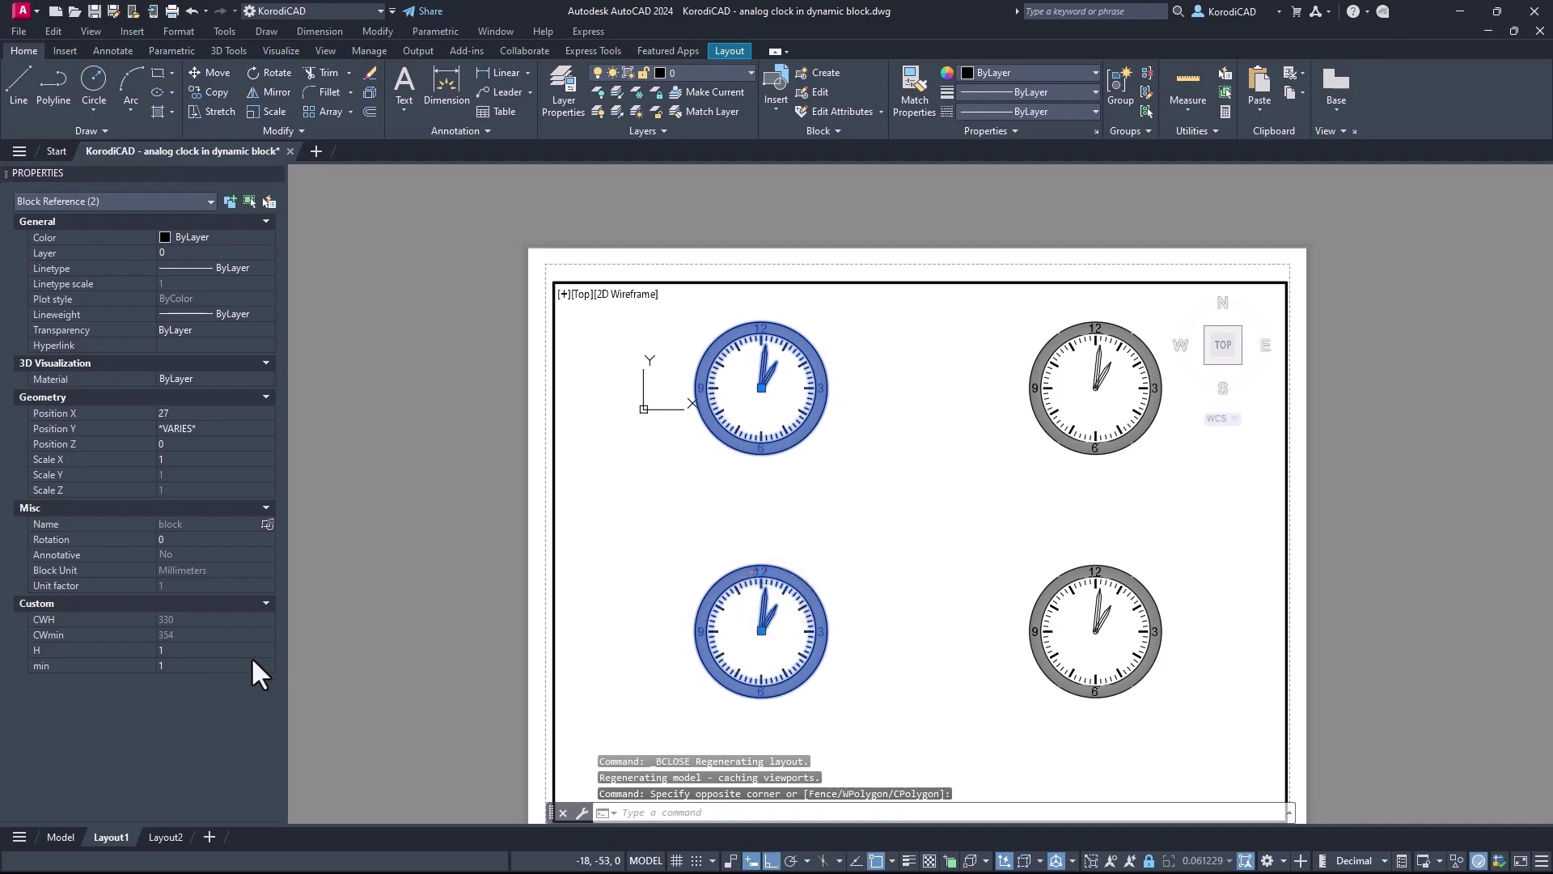
{"action": "type", "text": "10"}
{"action": "key", "text": "Tab"}
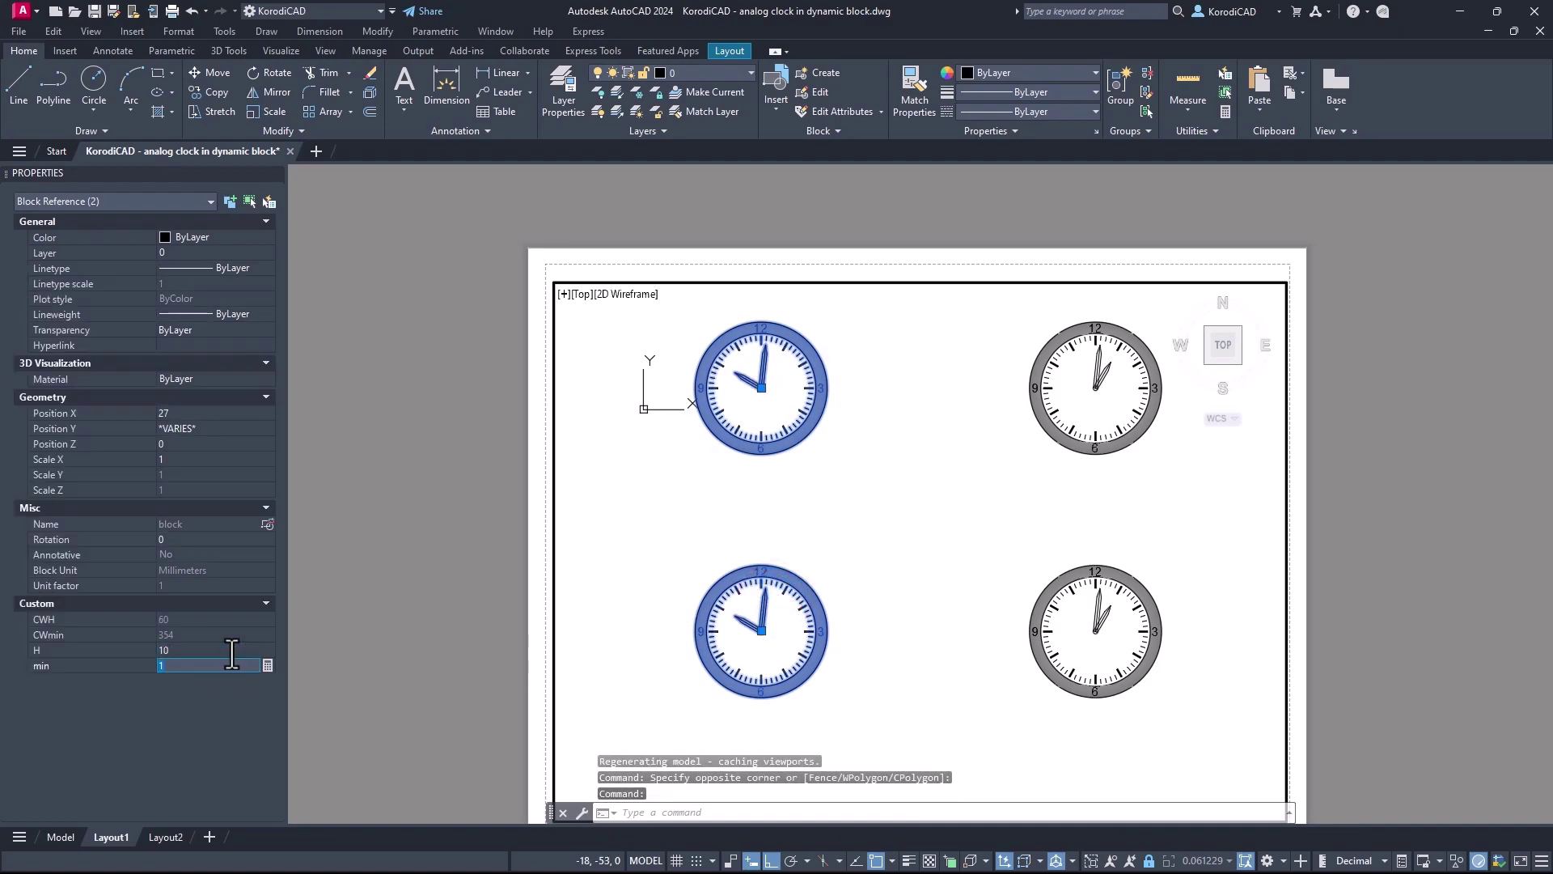
{"action": "type", "text": "10"}
{"action": "key", "text": "Return"}
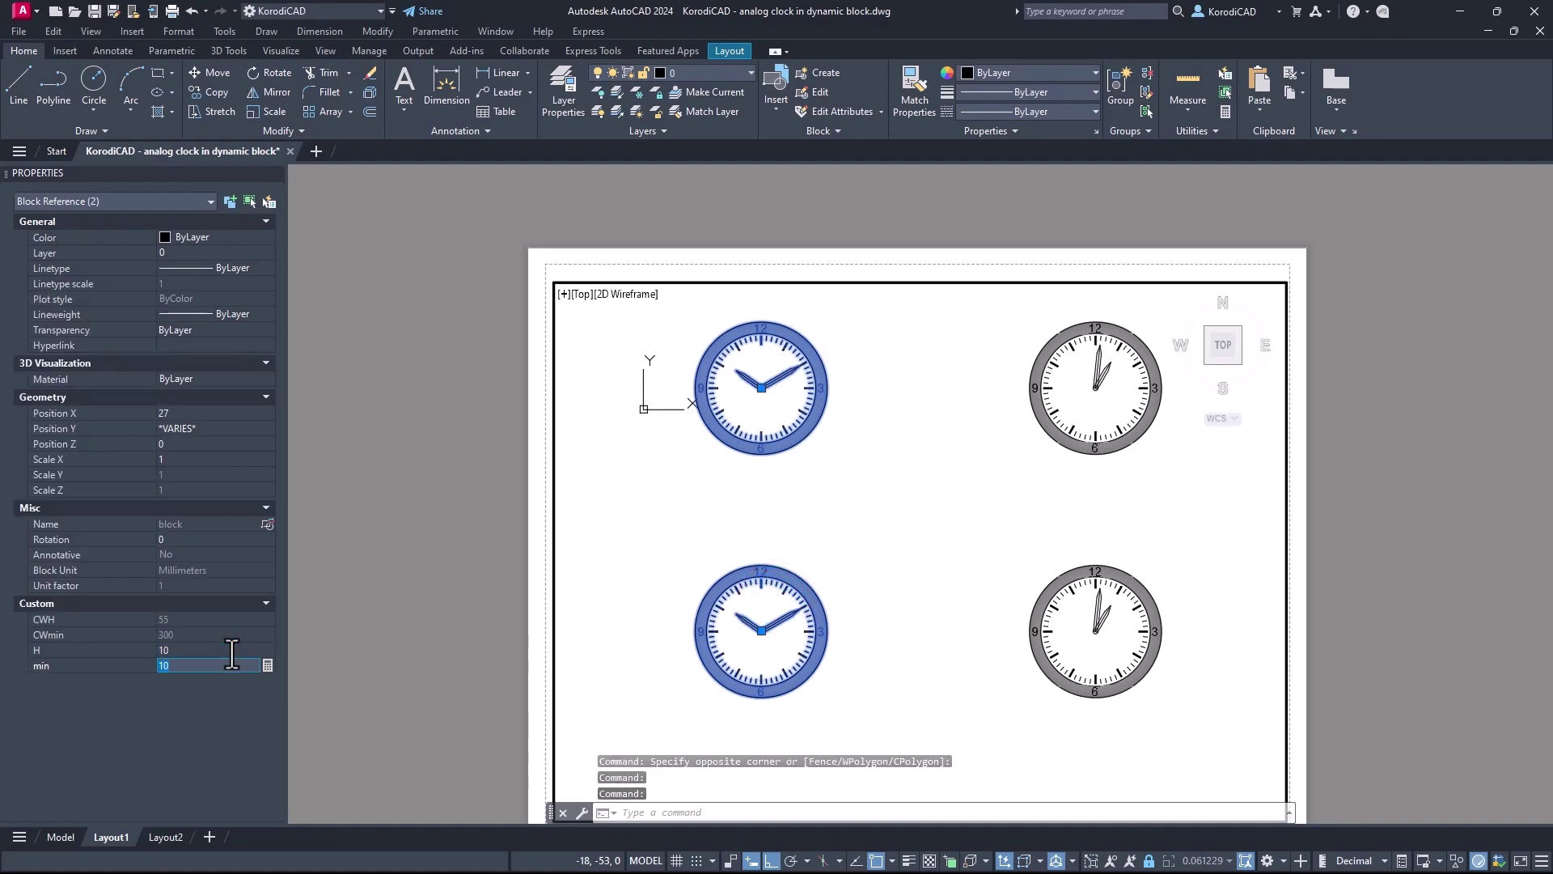
{"action": "key", "text": "Escape"}
{"action": "middle_click_drag", "start_coordinate": [416, 615], "coordinate": [443, 487]}
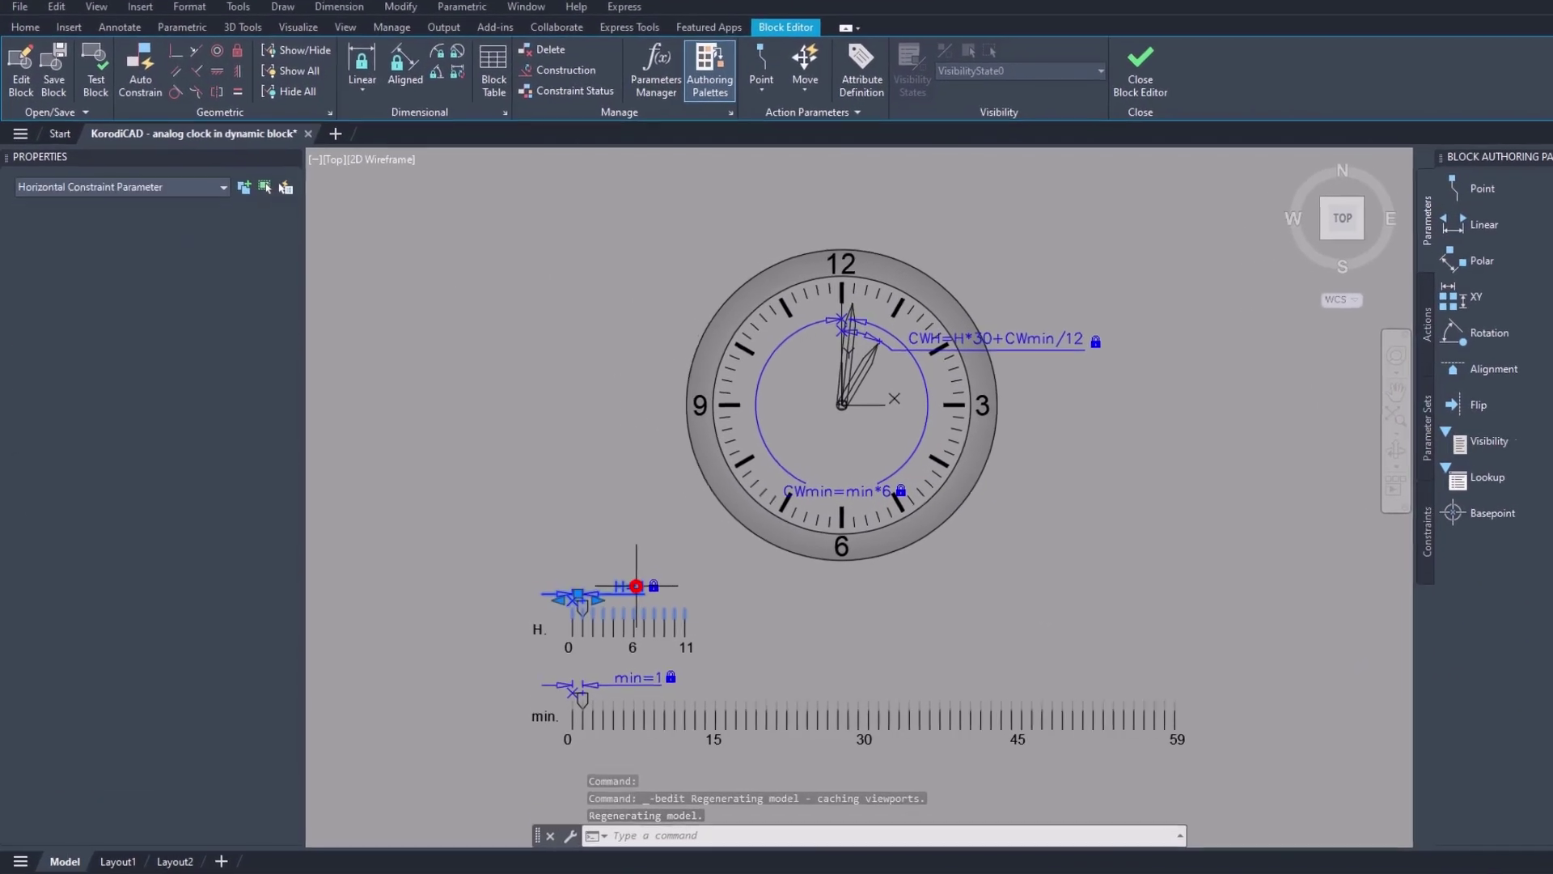
Change the H parameter's distance type to List with whole-number values 0–11
{"action": "left_click", "coordinate": [637, 585]}
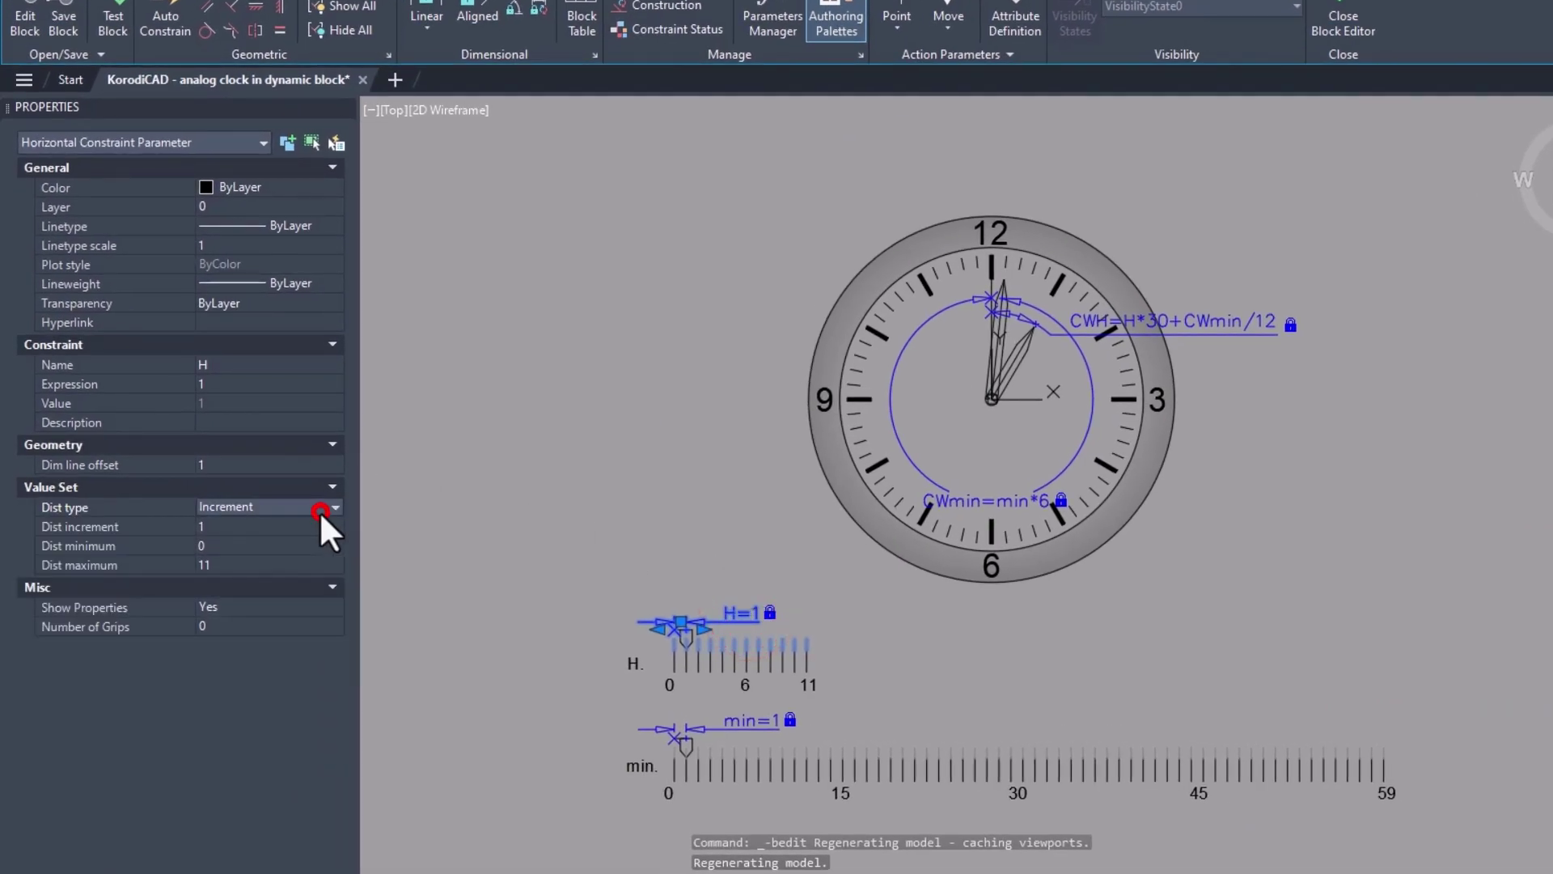
{"action": "left_click", "coordinate": [319, 511]}
{"action": "left_click", "coordinate": [315, 553]}
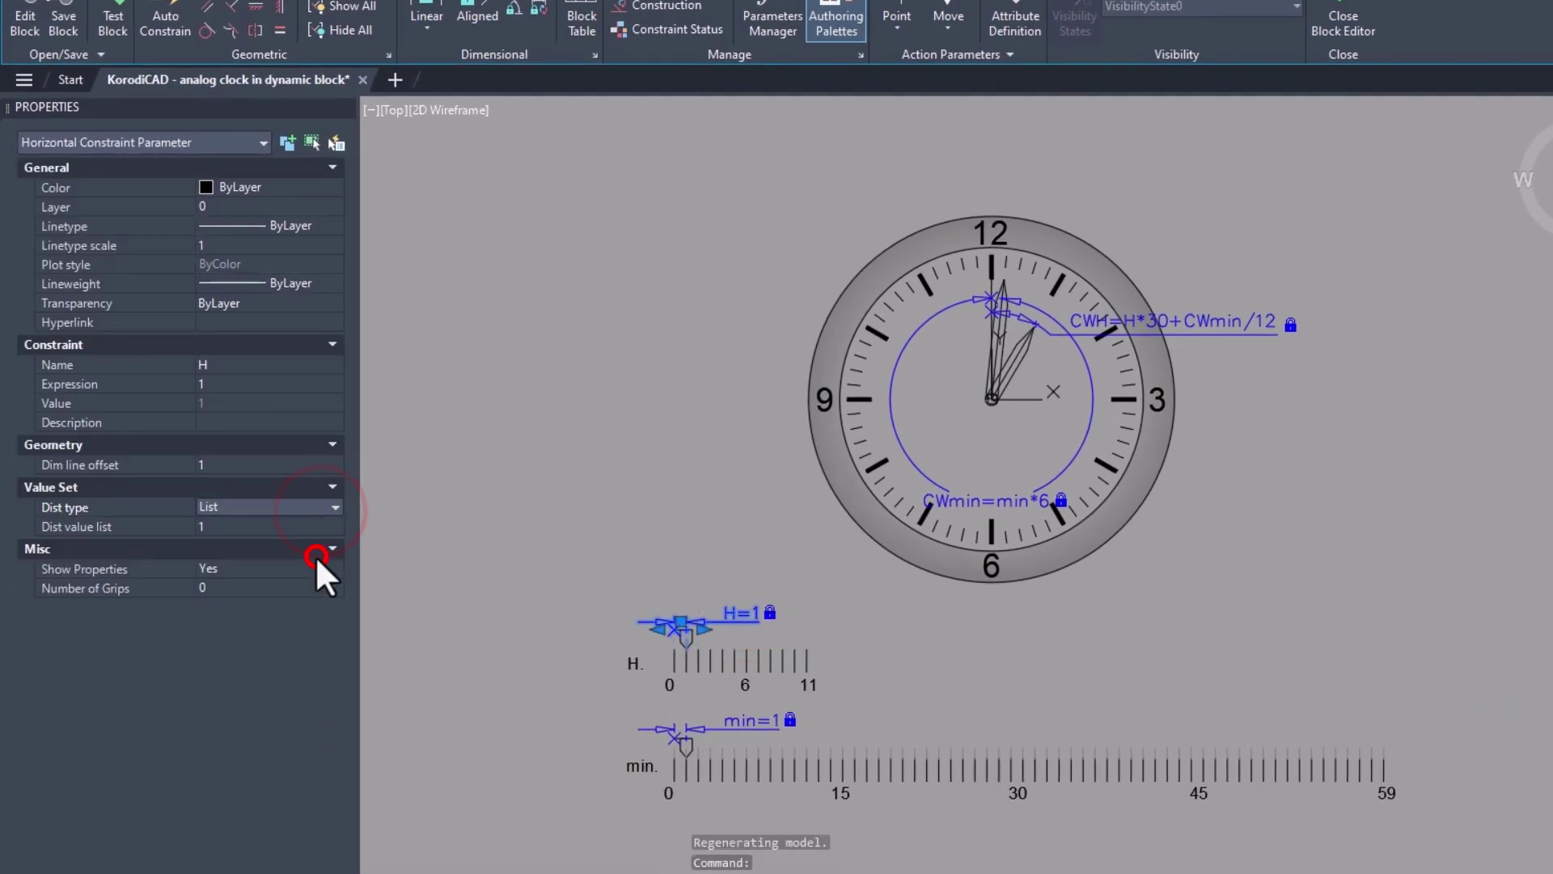
{"action": "left_click", "coordinate": [332, 526]}
{"action": "left_click", "coordinate": [334, 526]}
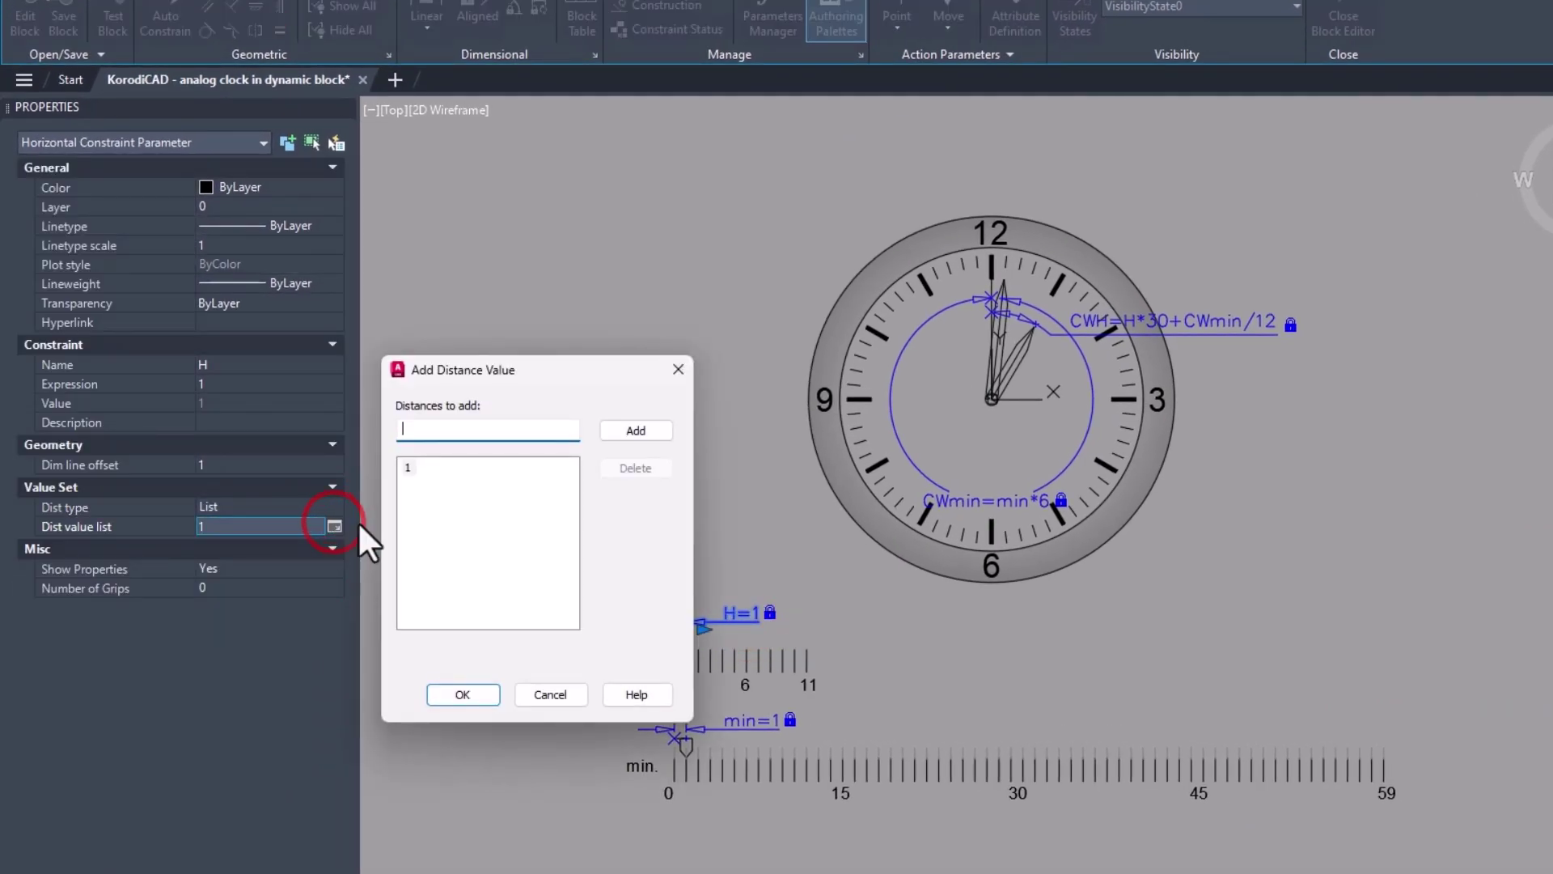
{"action": "left_click", "coordinate": [573, 426]}
{"action": "type", "text": "2"}
{"action": "key", "text": "Return"}
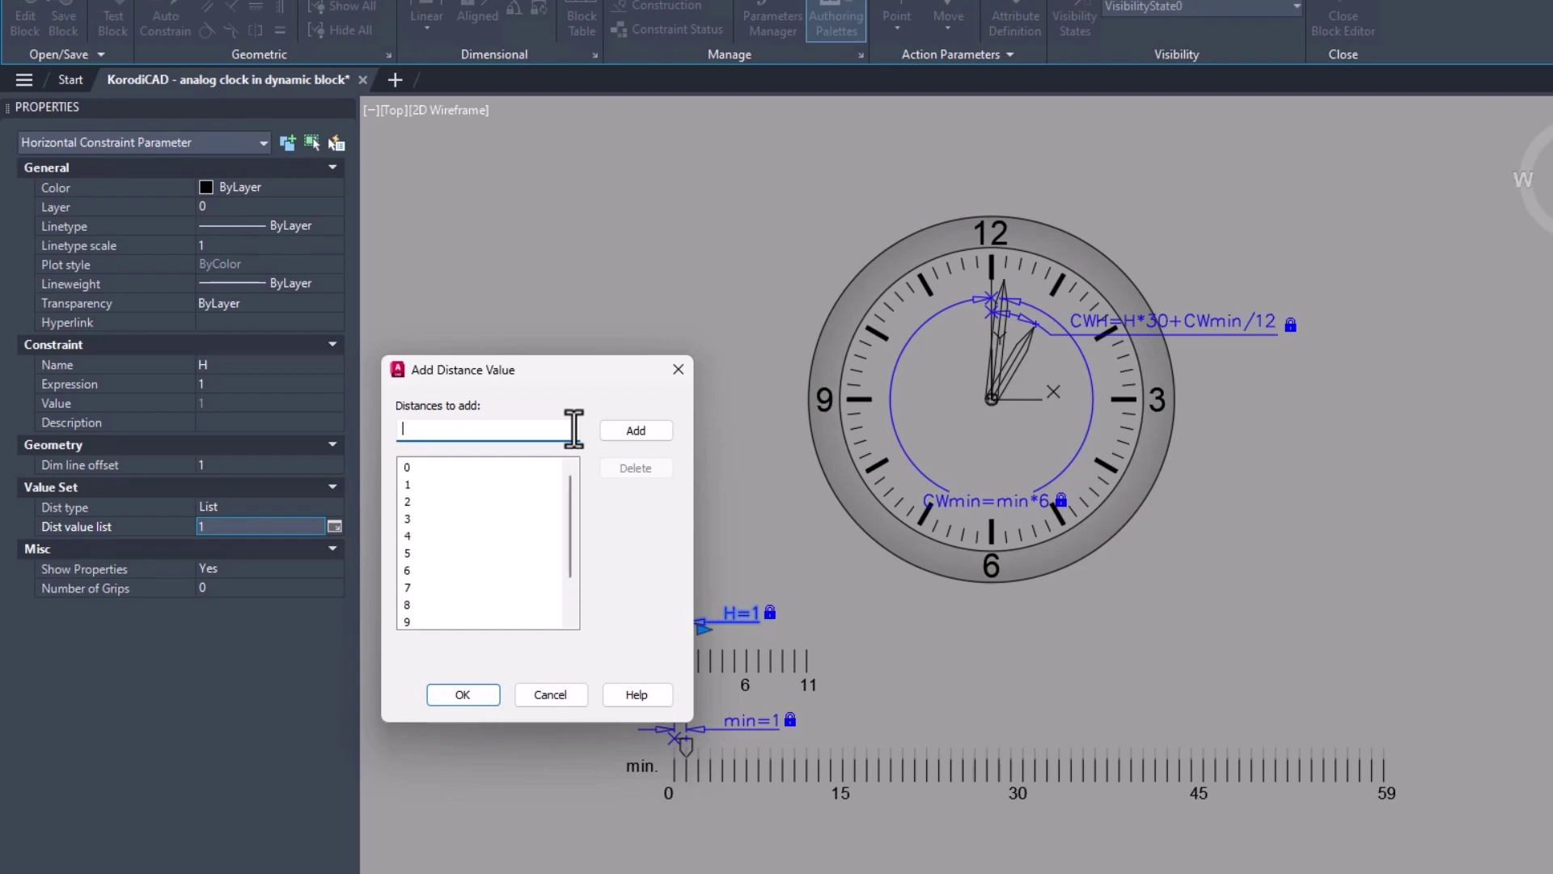
{"action": "left_click", "coordinate": [462, 694]}
Change the min parameter's distance type to List, add 0 to its values, and close the editor
{"action": "left_click", "coordinate": [430, 697]}
{"action": "left_click", "coordinate": [430, 697]}
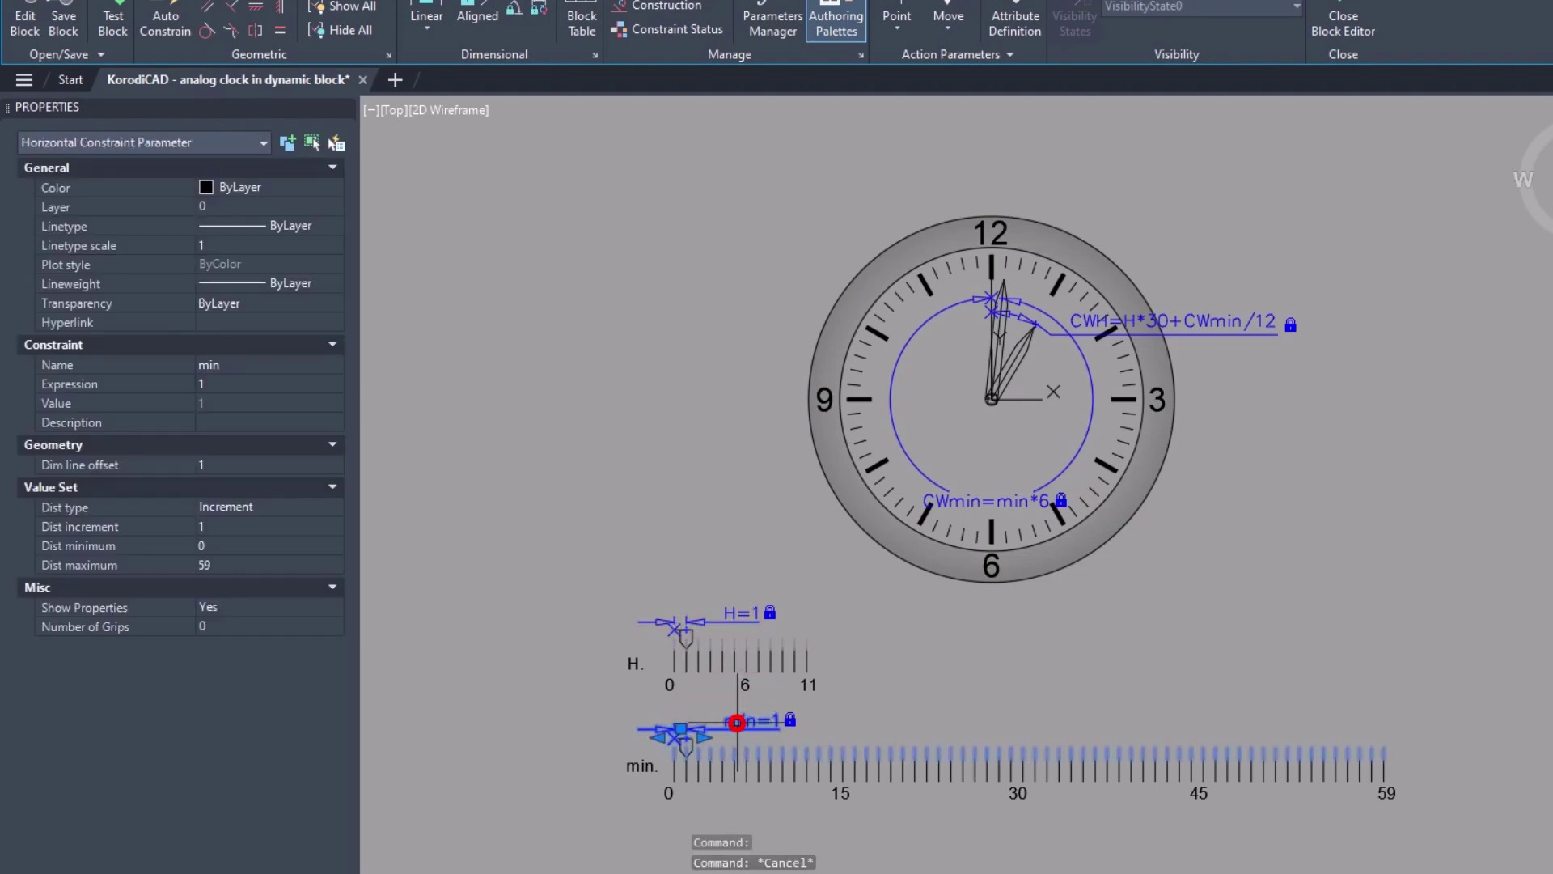
{"action": "left_click", "coordinate": [288, 508]}
{"action": "left_click", "coordinate": [285, 561]}
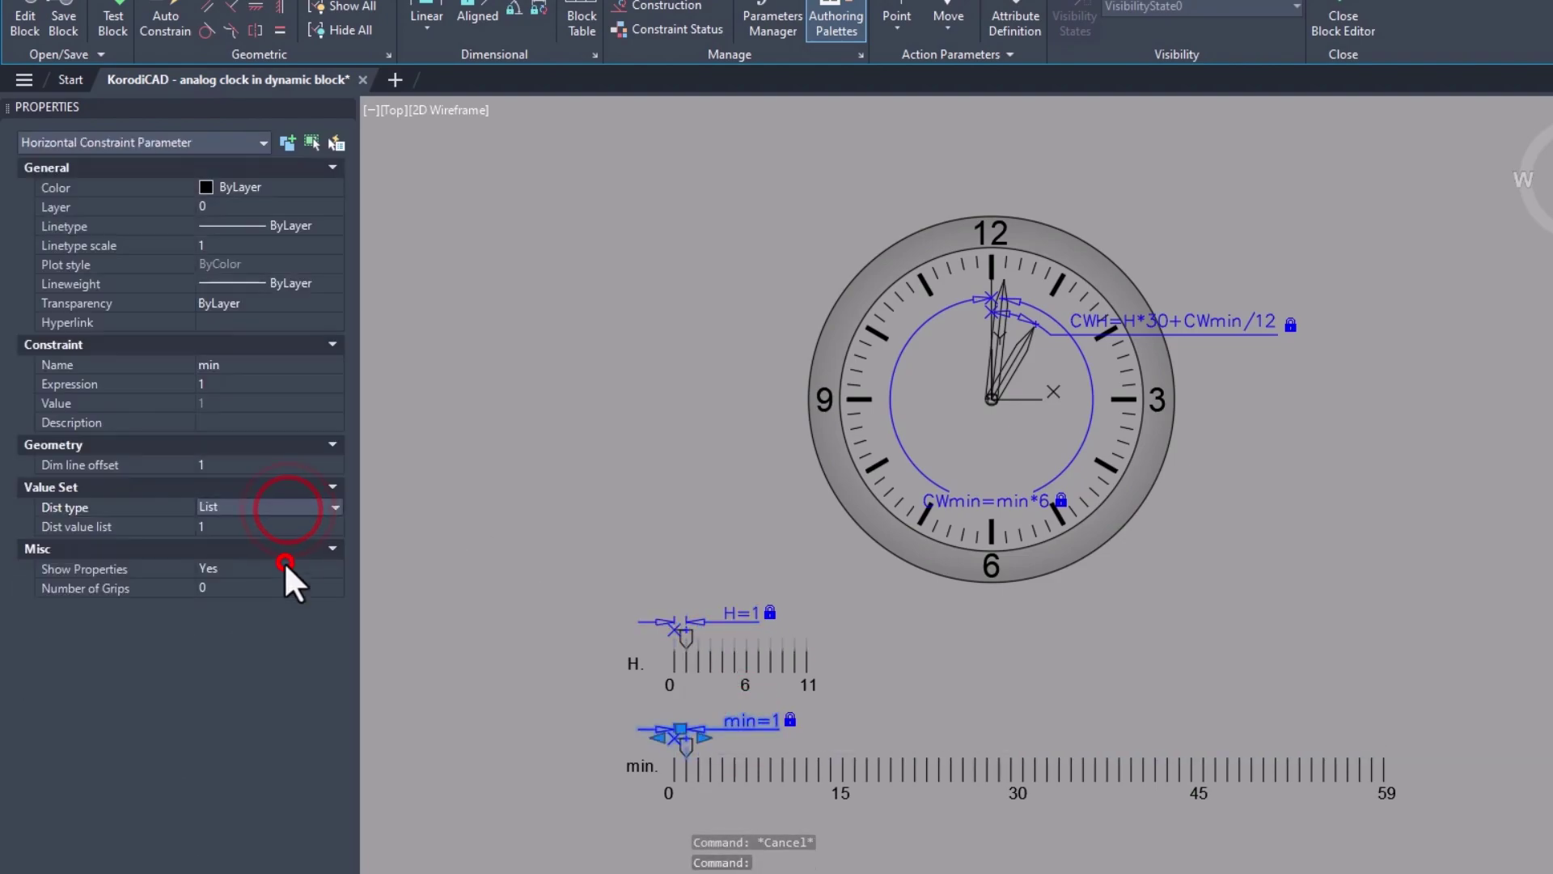
{"action": "left_click", "coordinate": [278, 526]}
{"action": "left_click", "coordinate": [335, 526]}
{"action": "type", "text": "3"}
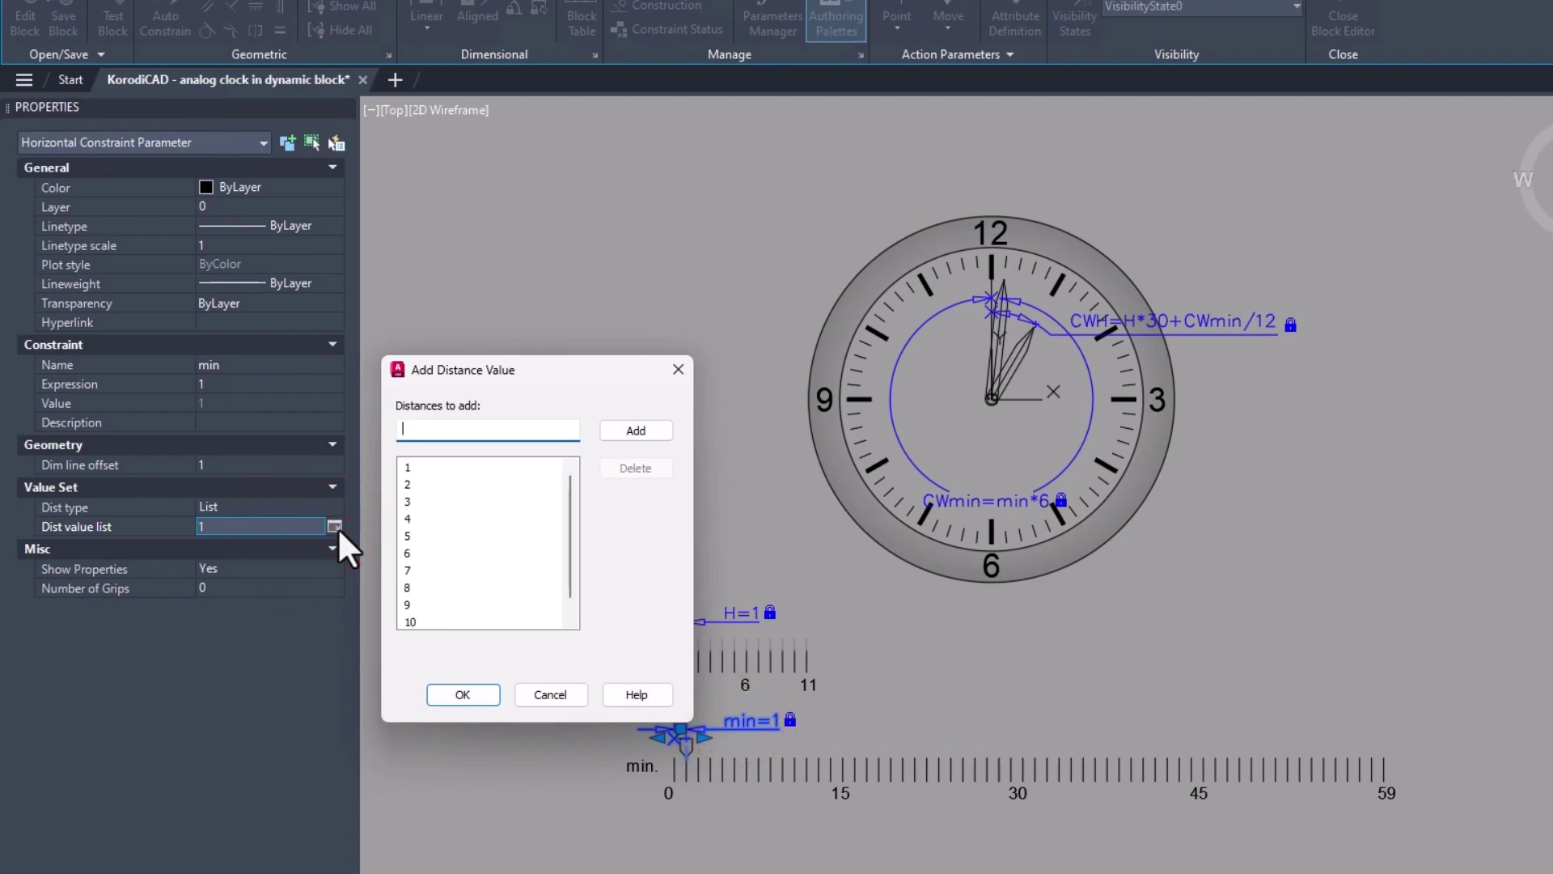
{"action": "type", "text": "19"}
{"action": "key", "text": "BackSpace"}
{"action": "key", "text": "BackSpace"}
{"action": "type", "text": "47"}
{"action": "key", "text": "BackSpace"}
{"action": "key", "text": "BackSpace"}
{"action": "type", "text": "0"}
{"action": "key", "text": "Return"}
{"action": "left_click", "coordinate": [468, 691]}
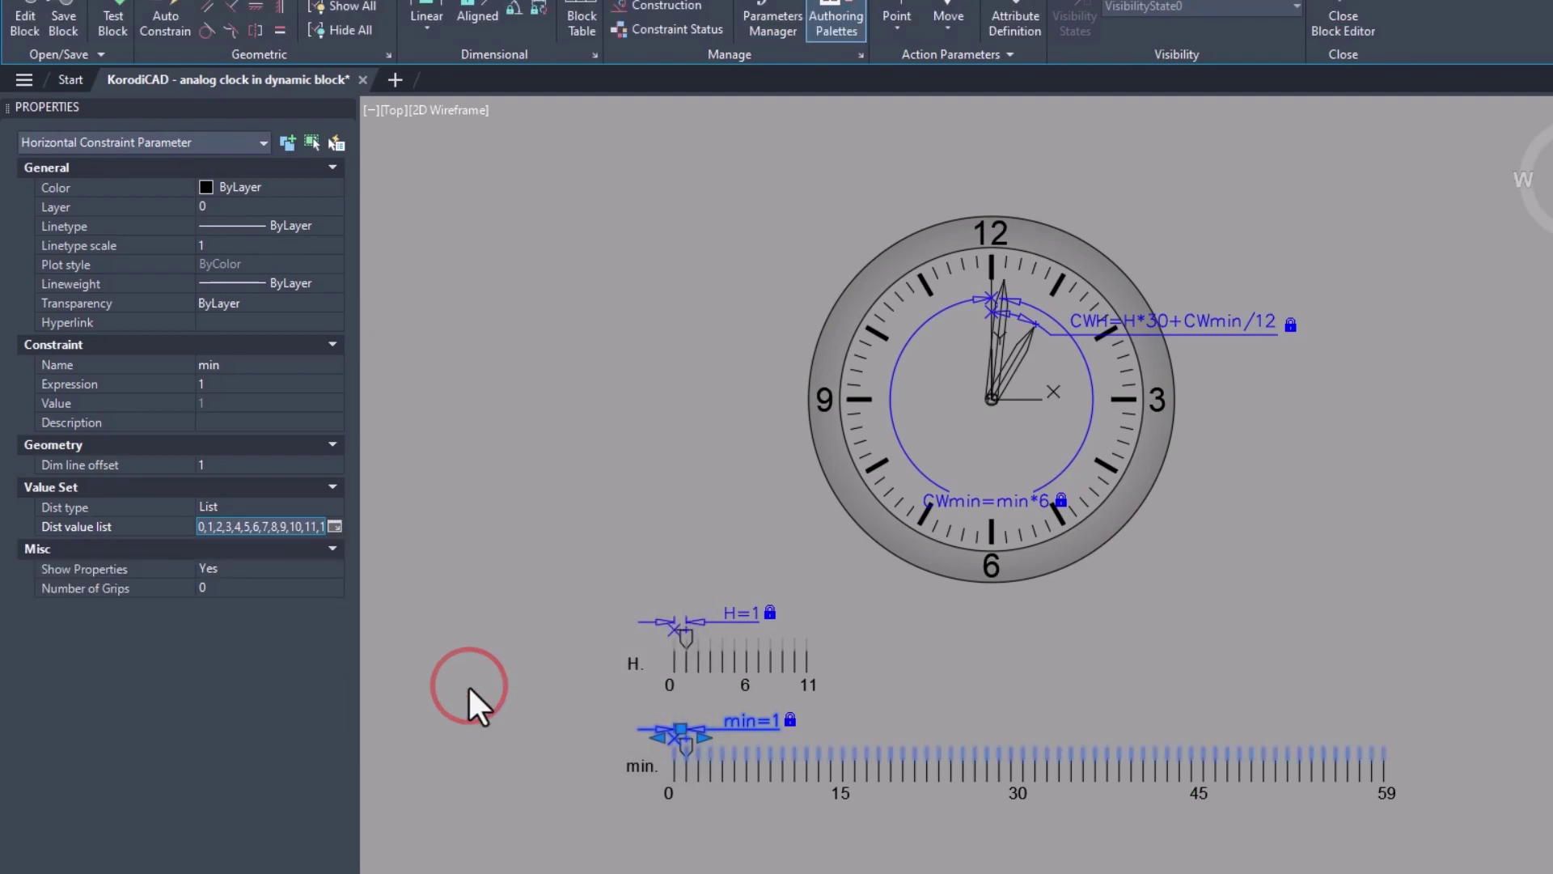
{"action": "key", "text": "Escape"}
{"action": "left_click", "coordinate": [1335, 16]}
Save the block, then pick H=6 and min=39 from the Properties dropdowns for both top clocks
{"action": "left_click", "coordinate": [885, 414]}
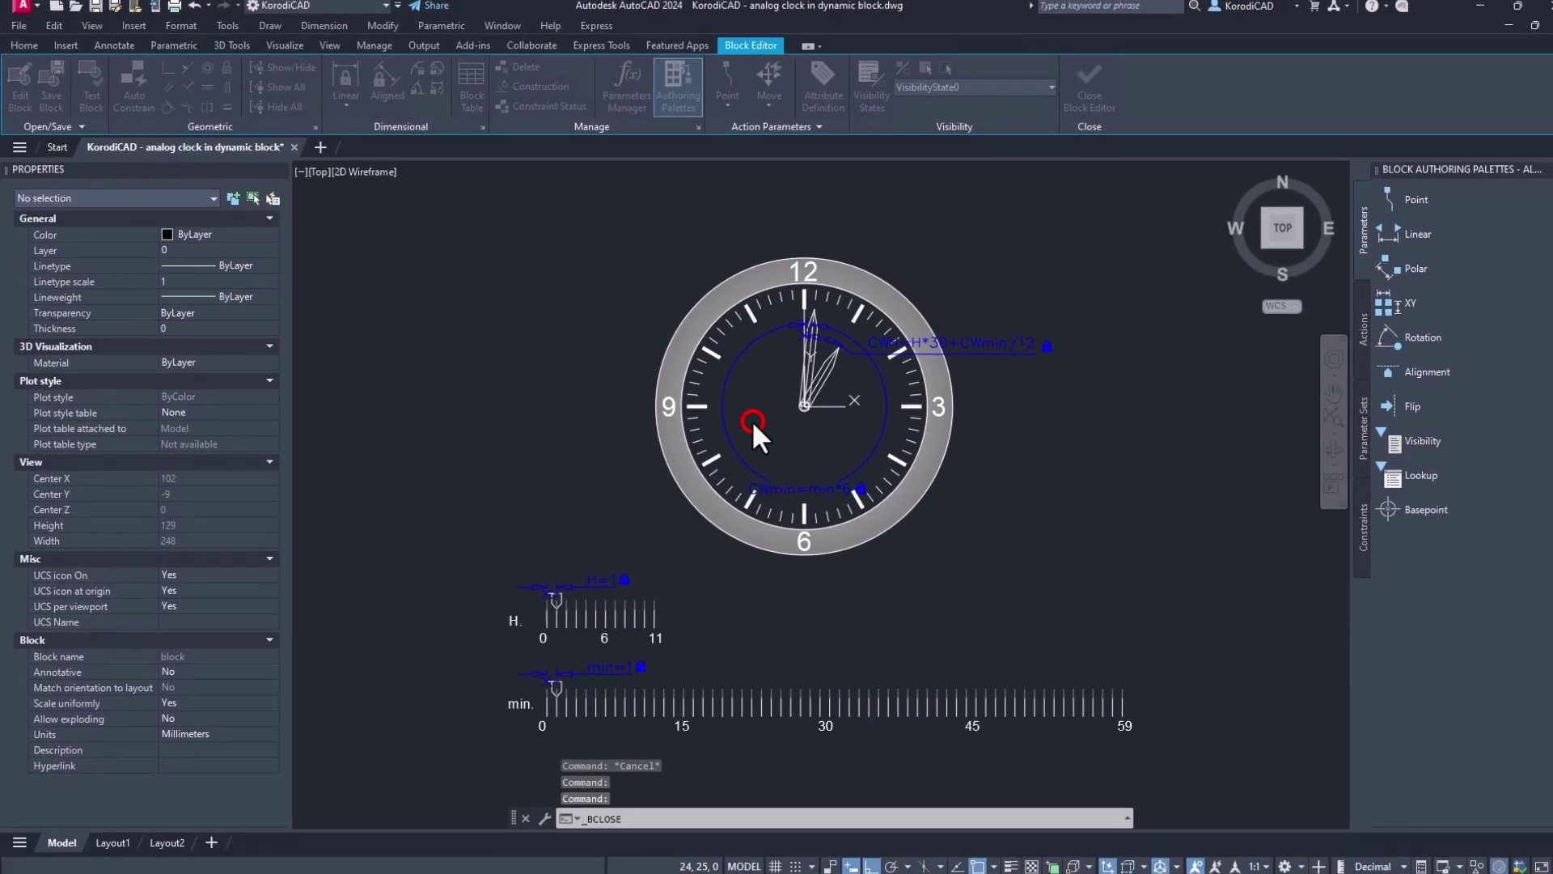
{"action": "left_click", "coordinate": [940, 503]}
{"action": "left_click", "coordinate": [619, 432]}
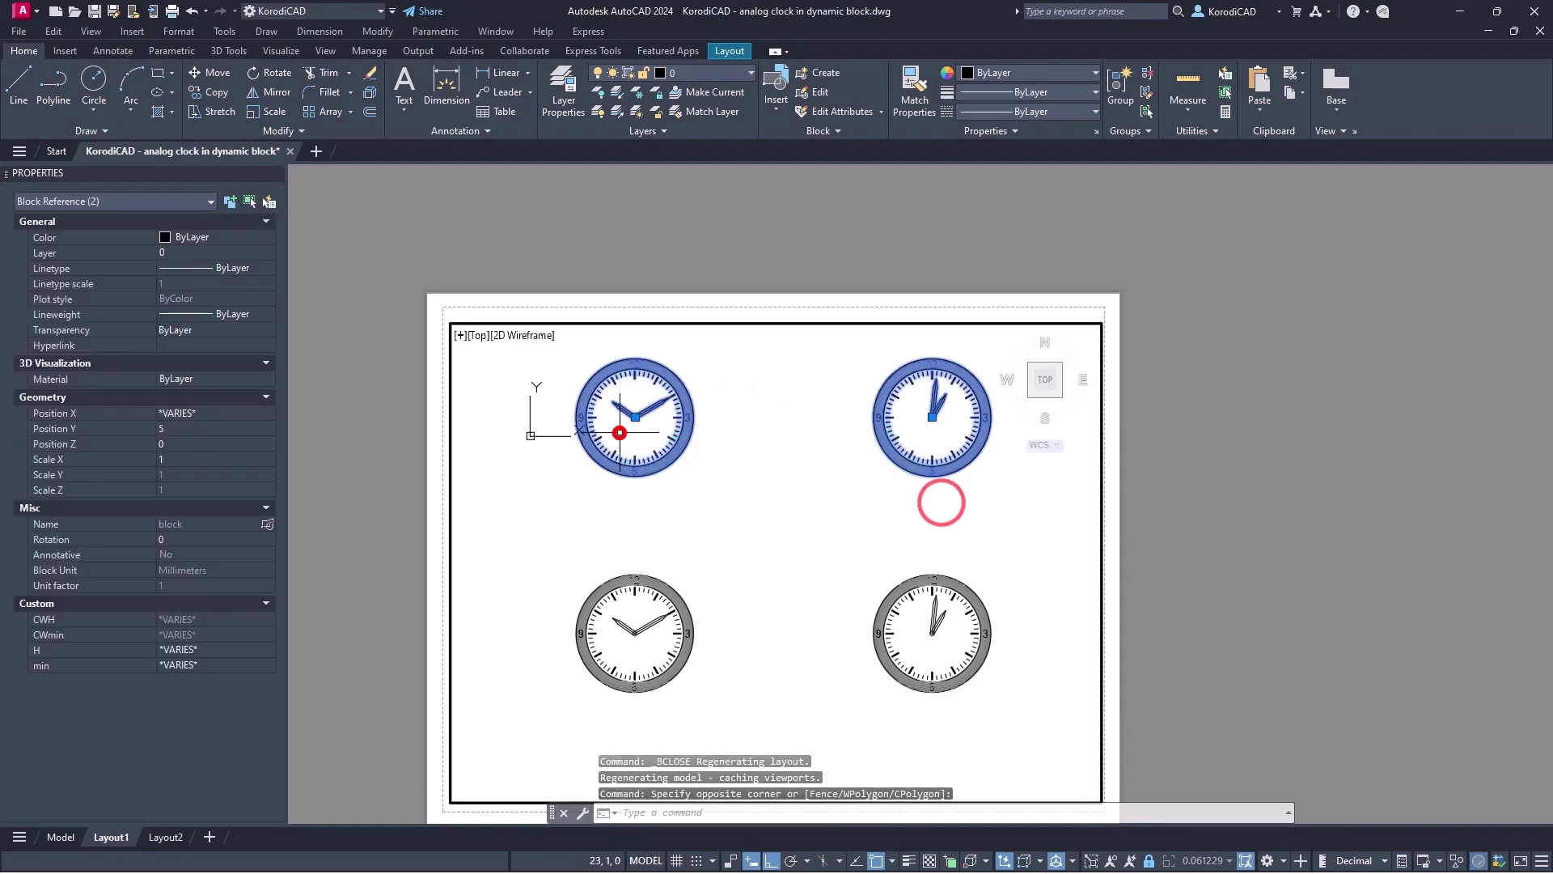
{"action": "left_click", "coordinate": [239, 649]}
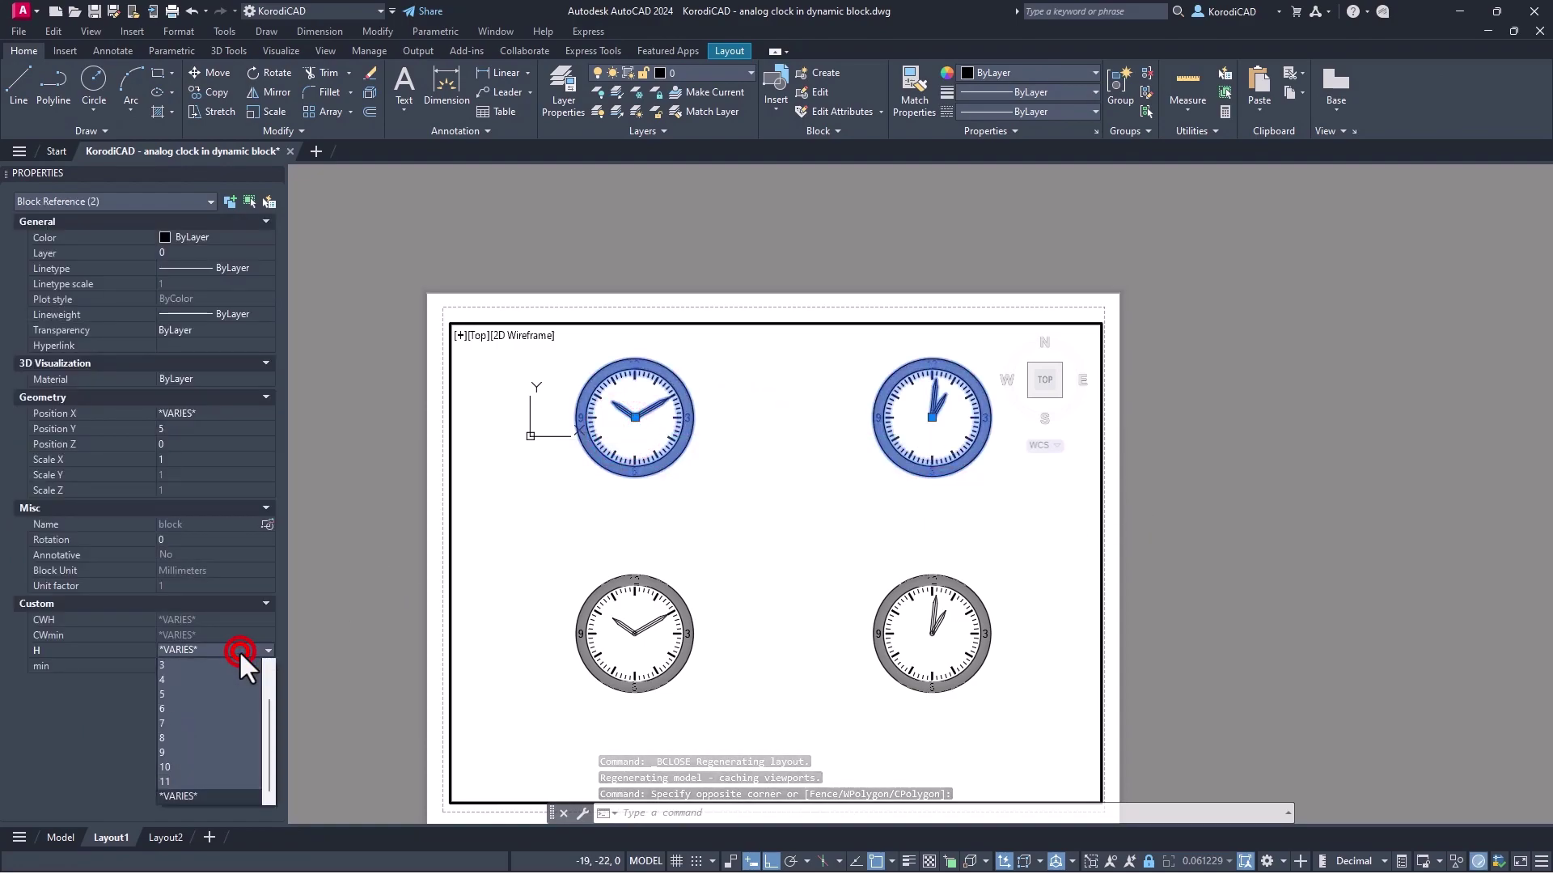
{"action": "left_click", "coordinate": [215, 708]}
{"action": "left_click", "coordinate": [219, 665]}
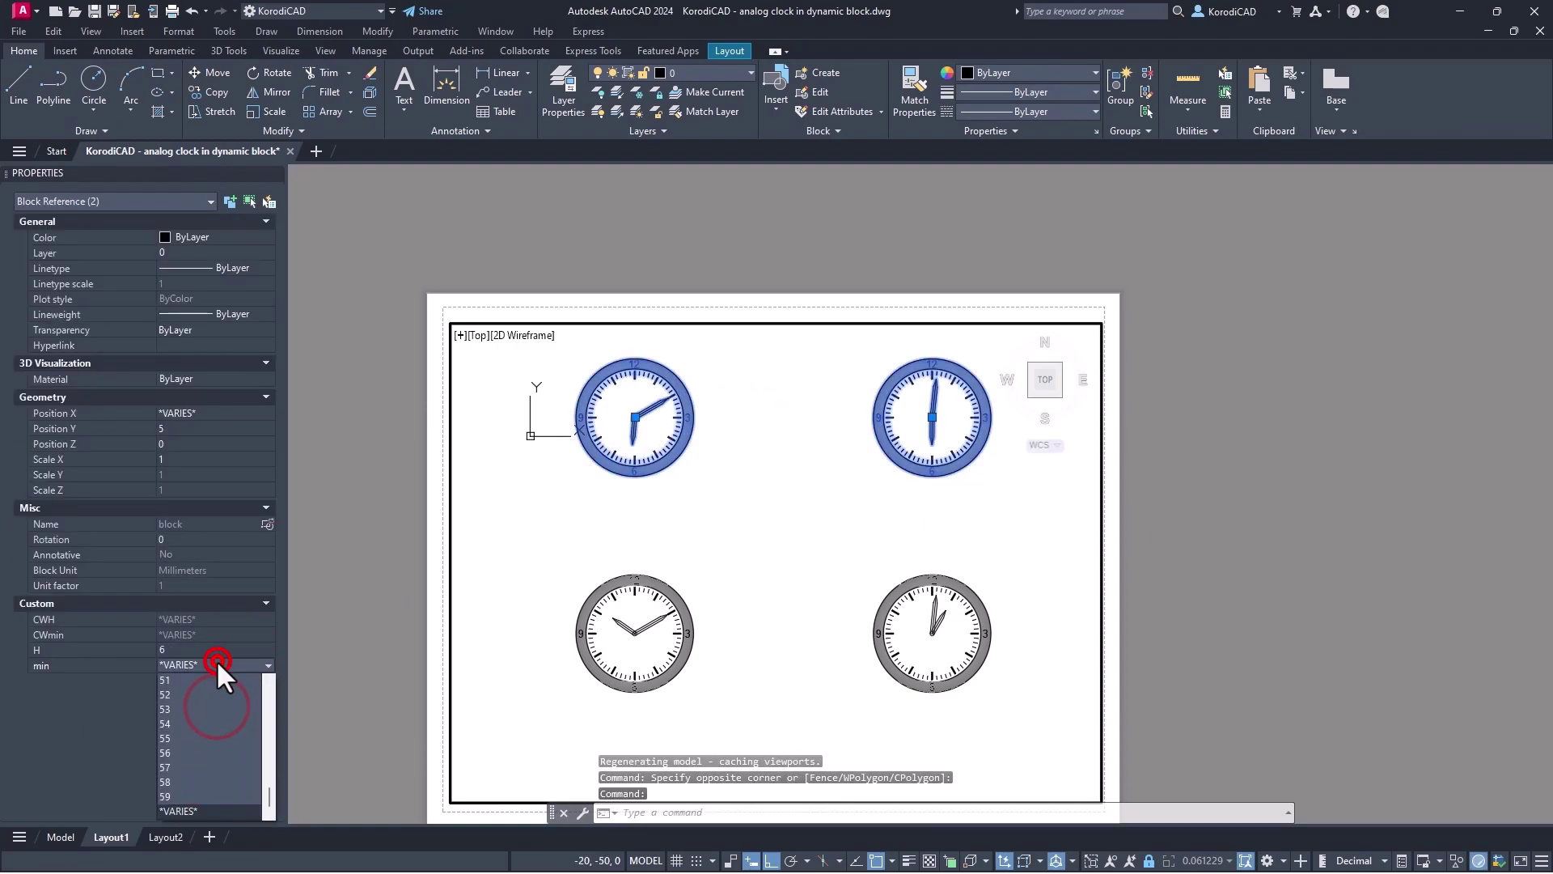
{"action": "scroll", "coordinate": [209, 717], "scroll_direction": "up", "scroll_amount": 5}
{"action": "left_click", "coordinate": [201, 718]}
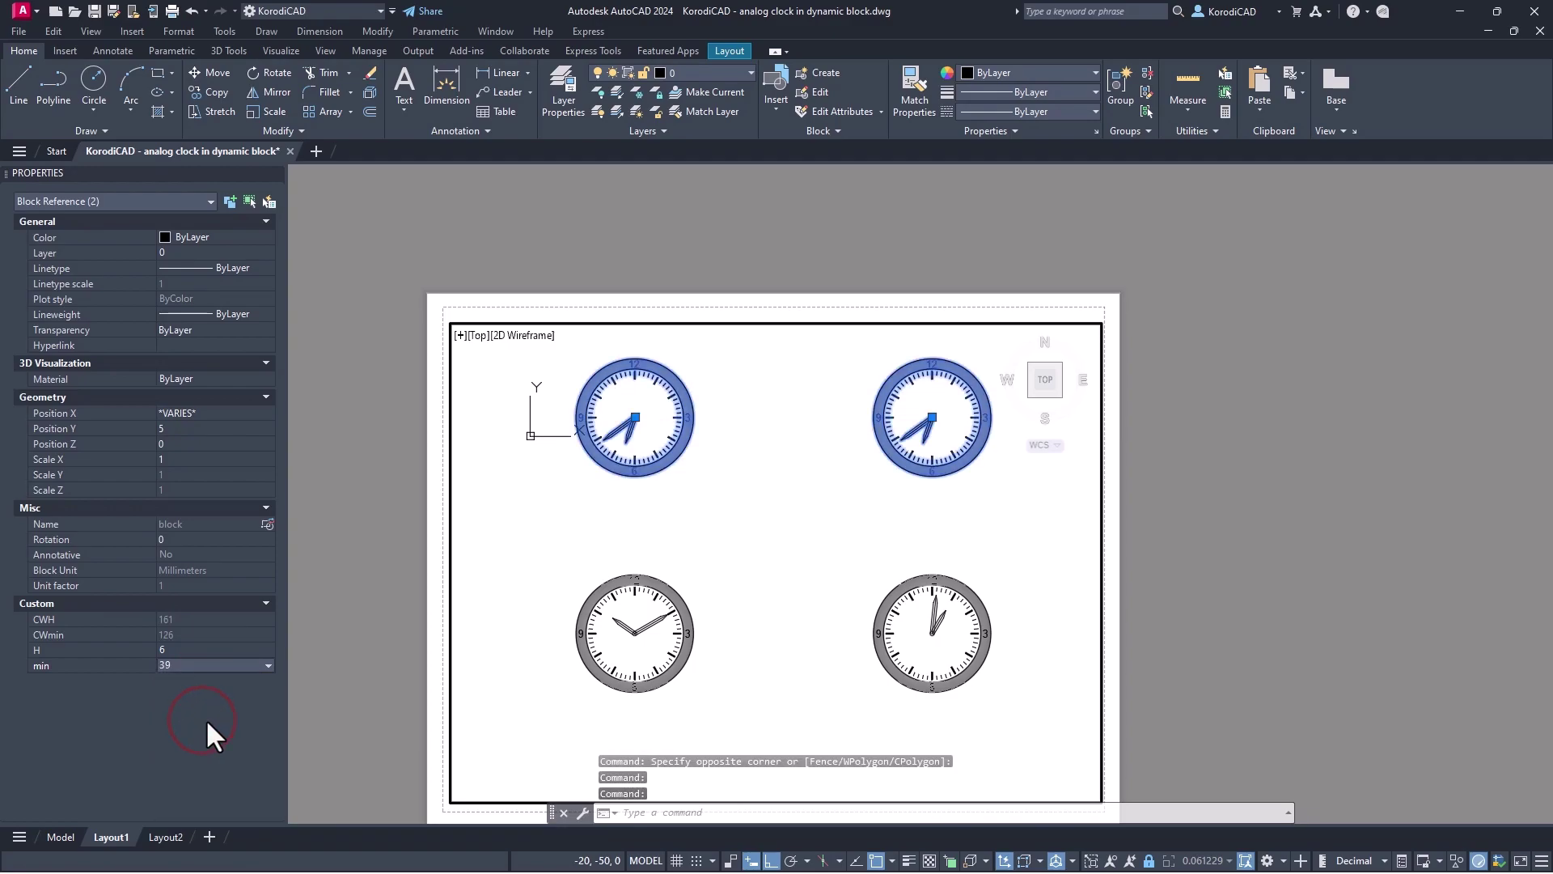